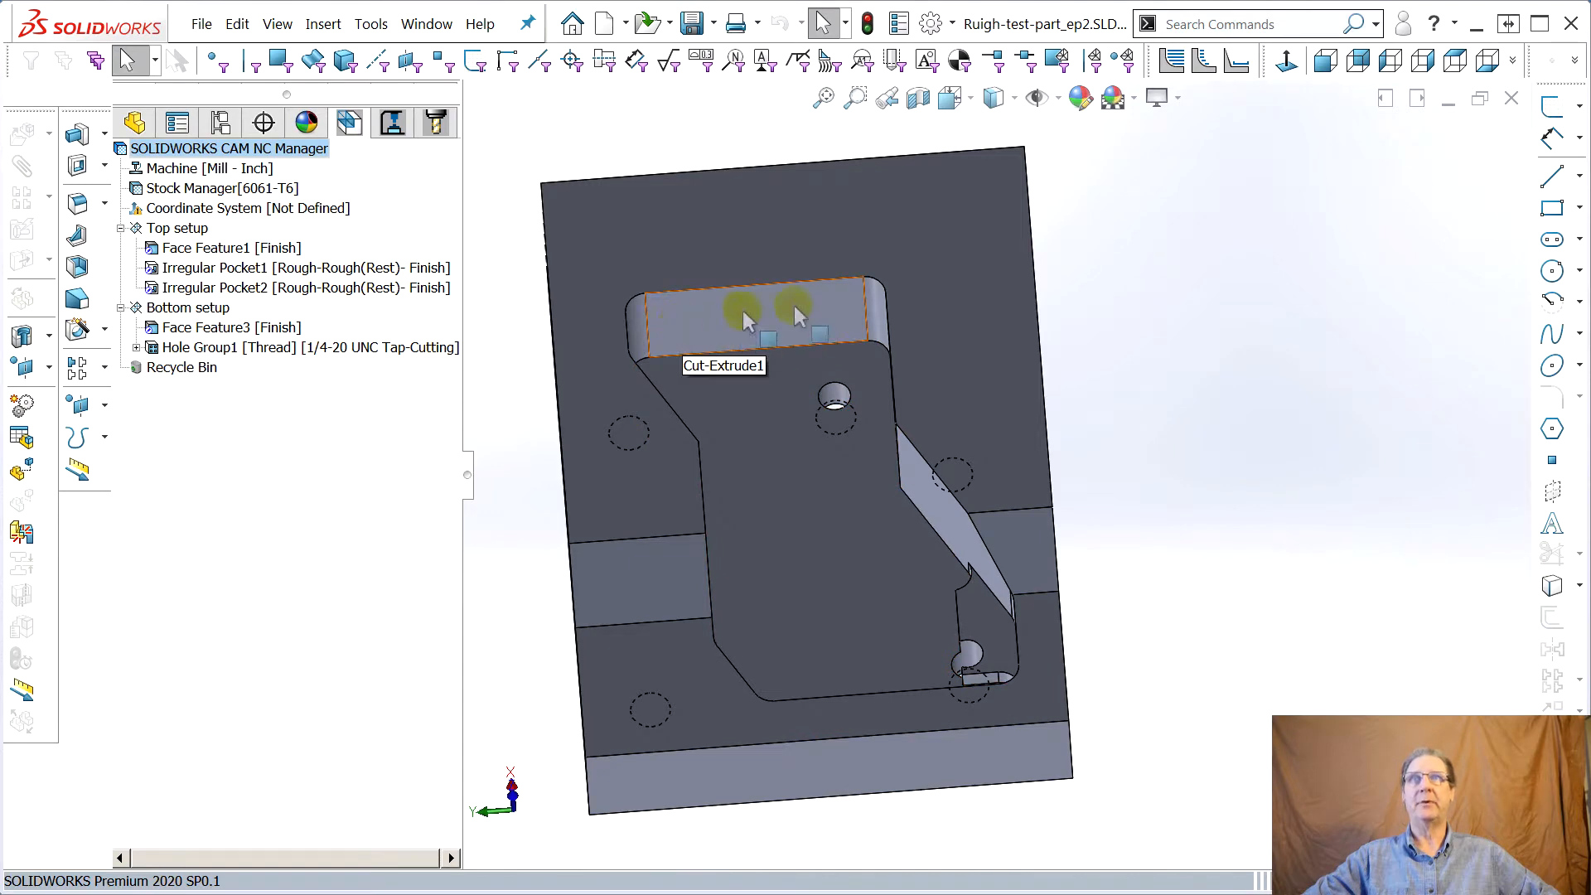
Orbit the part to examine the pockets on the top side and the holes on the bottom side
middle_drag(807, 488, 922, 476)
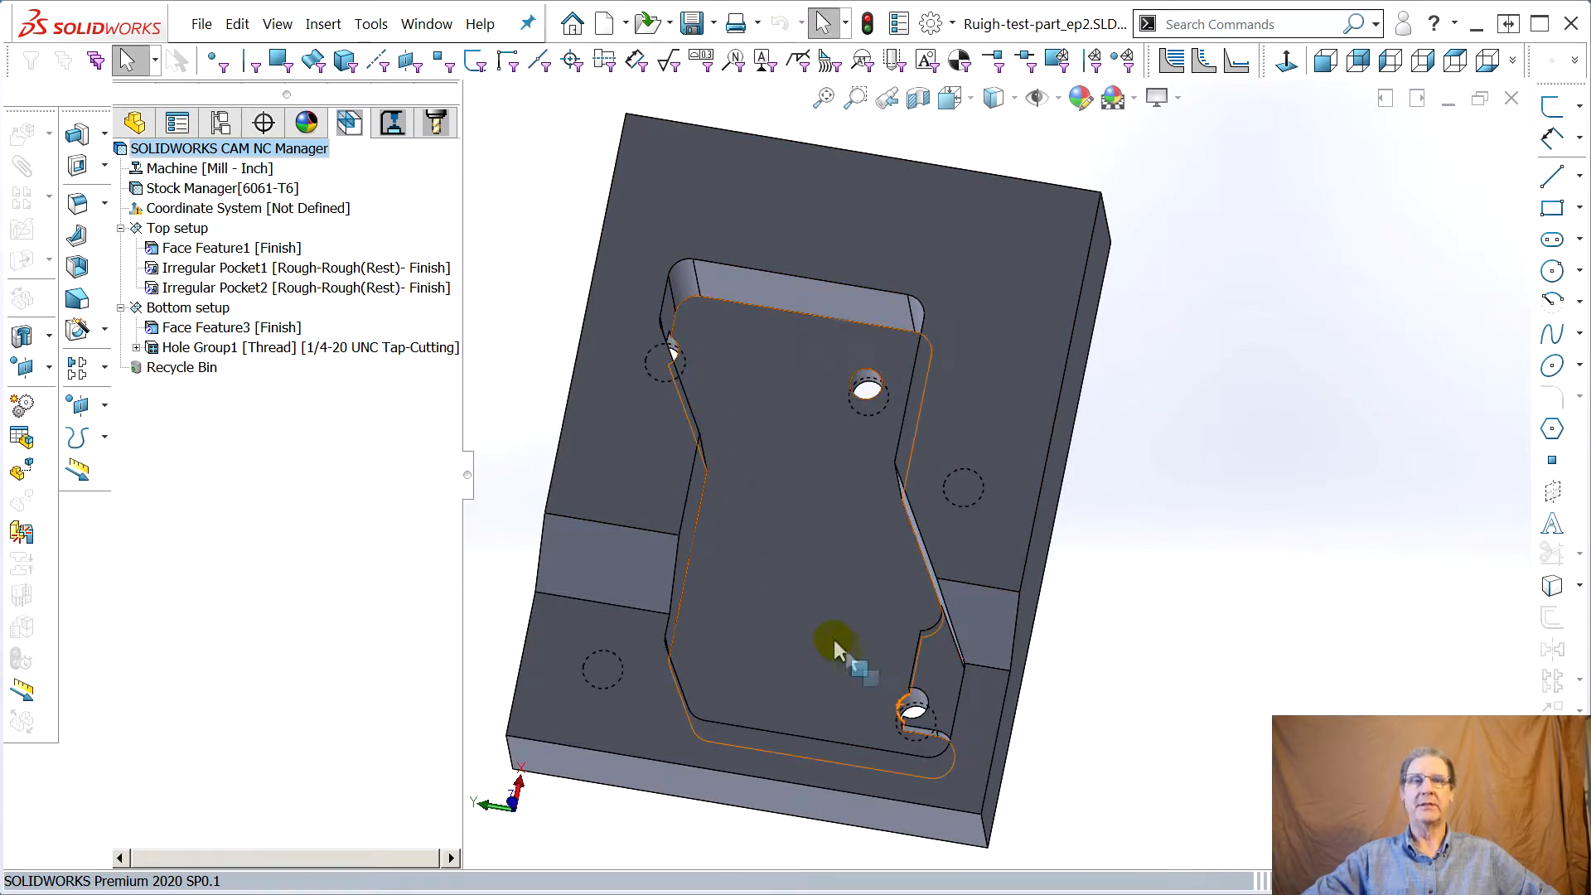
middle_drag(808, 645, 794, 606)
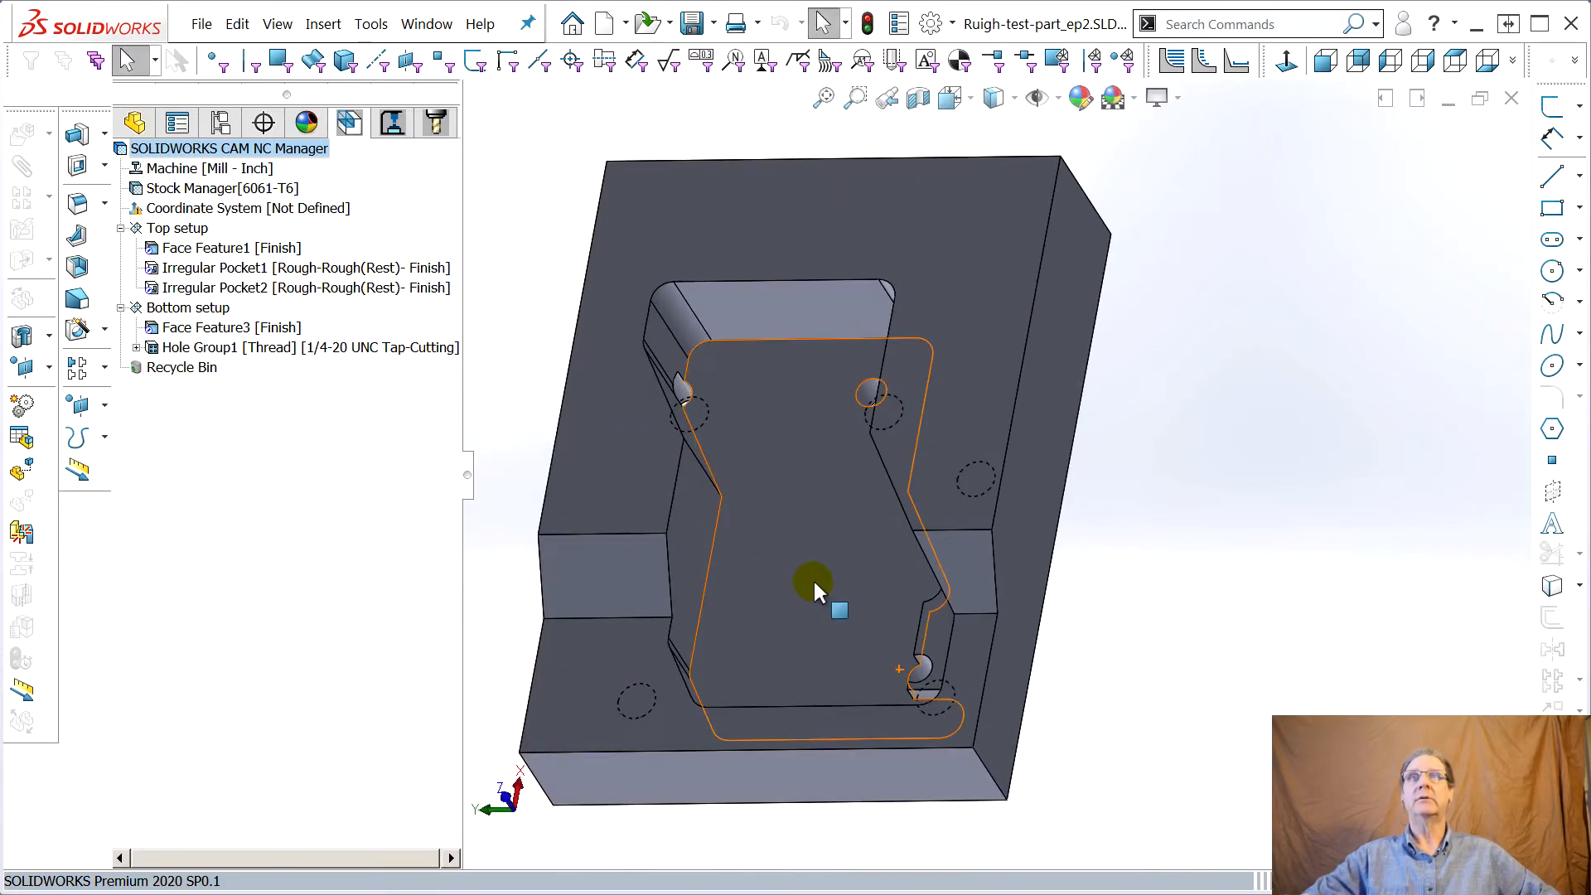
middle_drag(798, 553, 829, 572)
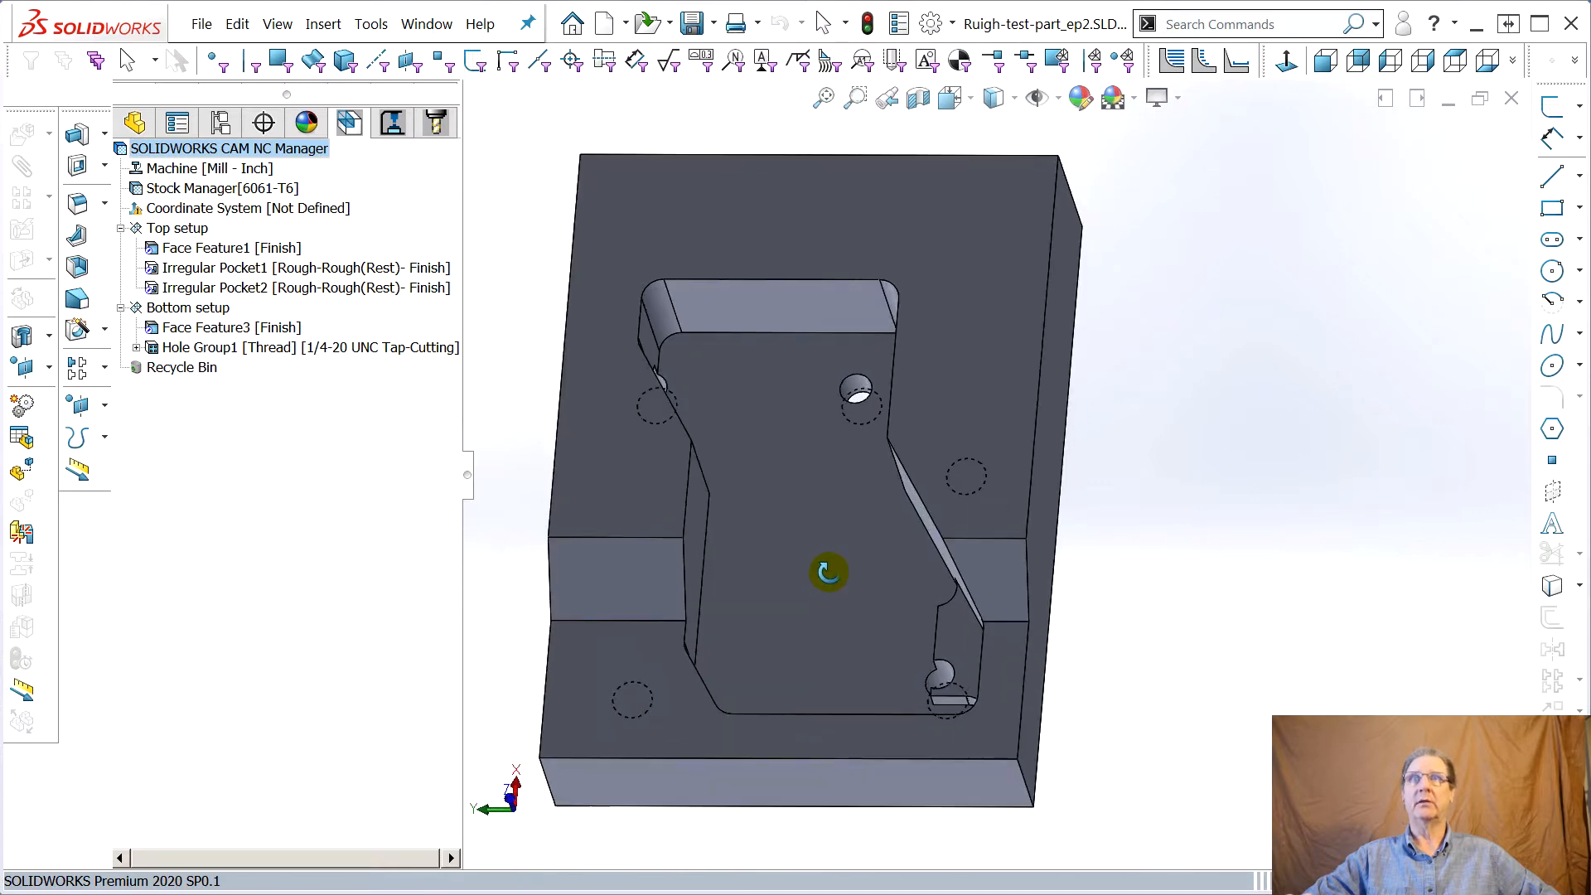
middle_drag(1026, 593, 775, 572)
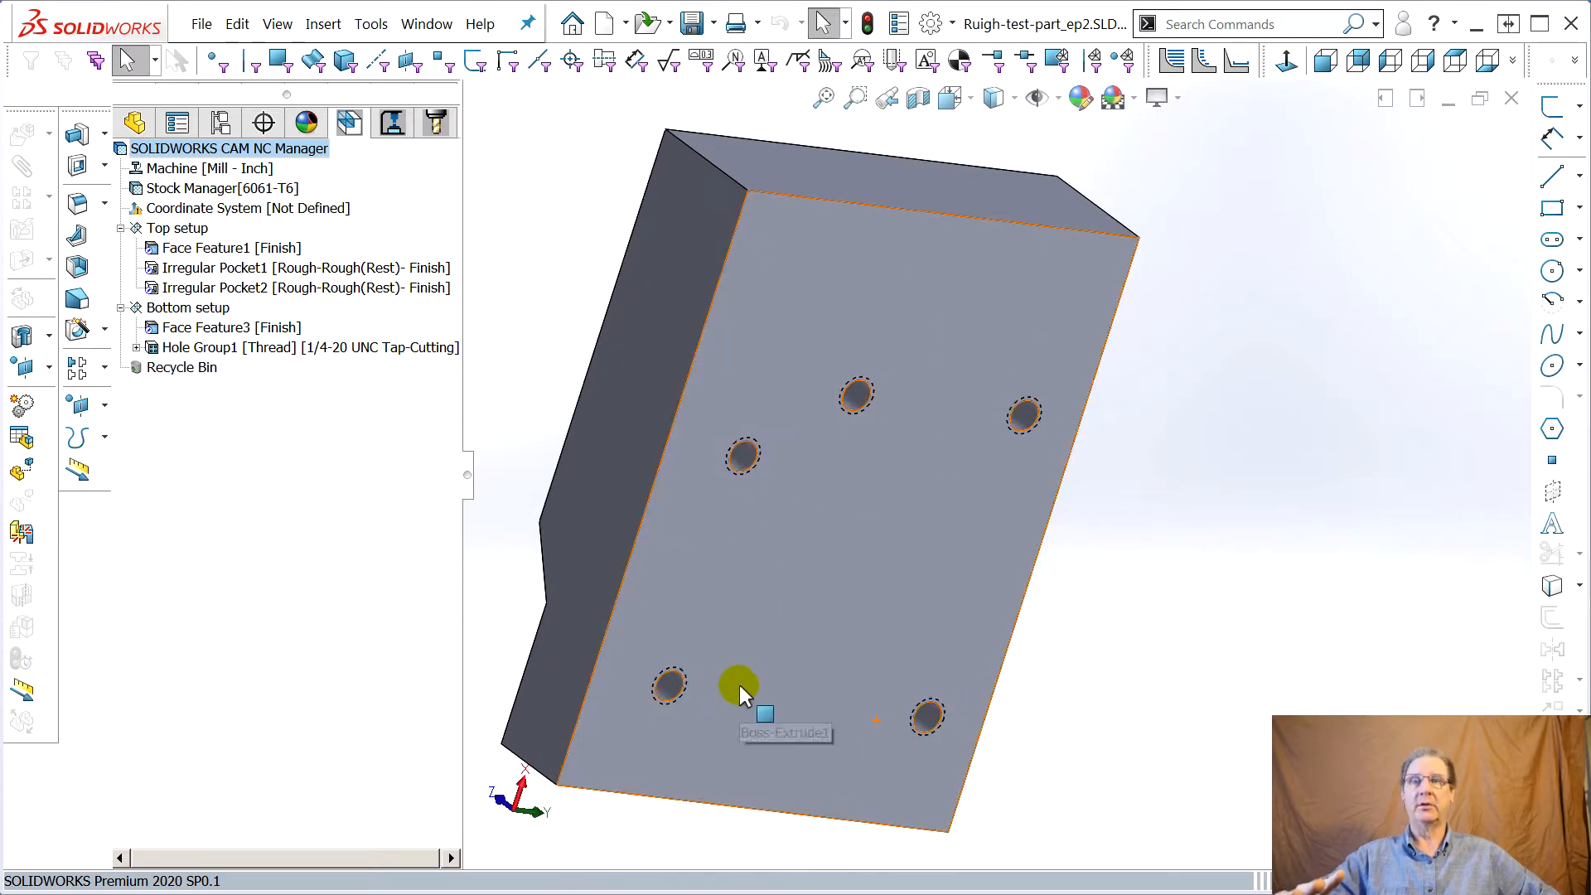
middle_drag(514, 551, 795, 650)
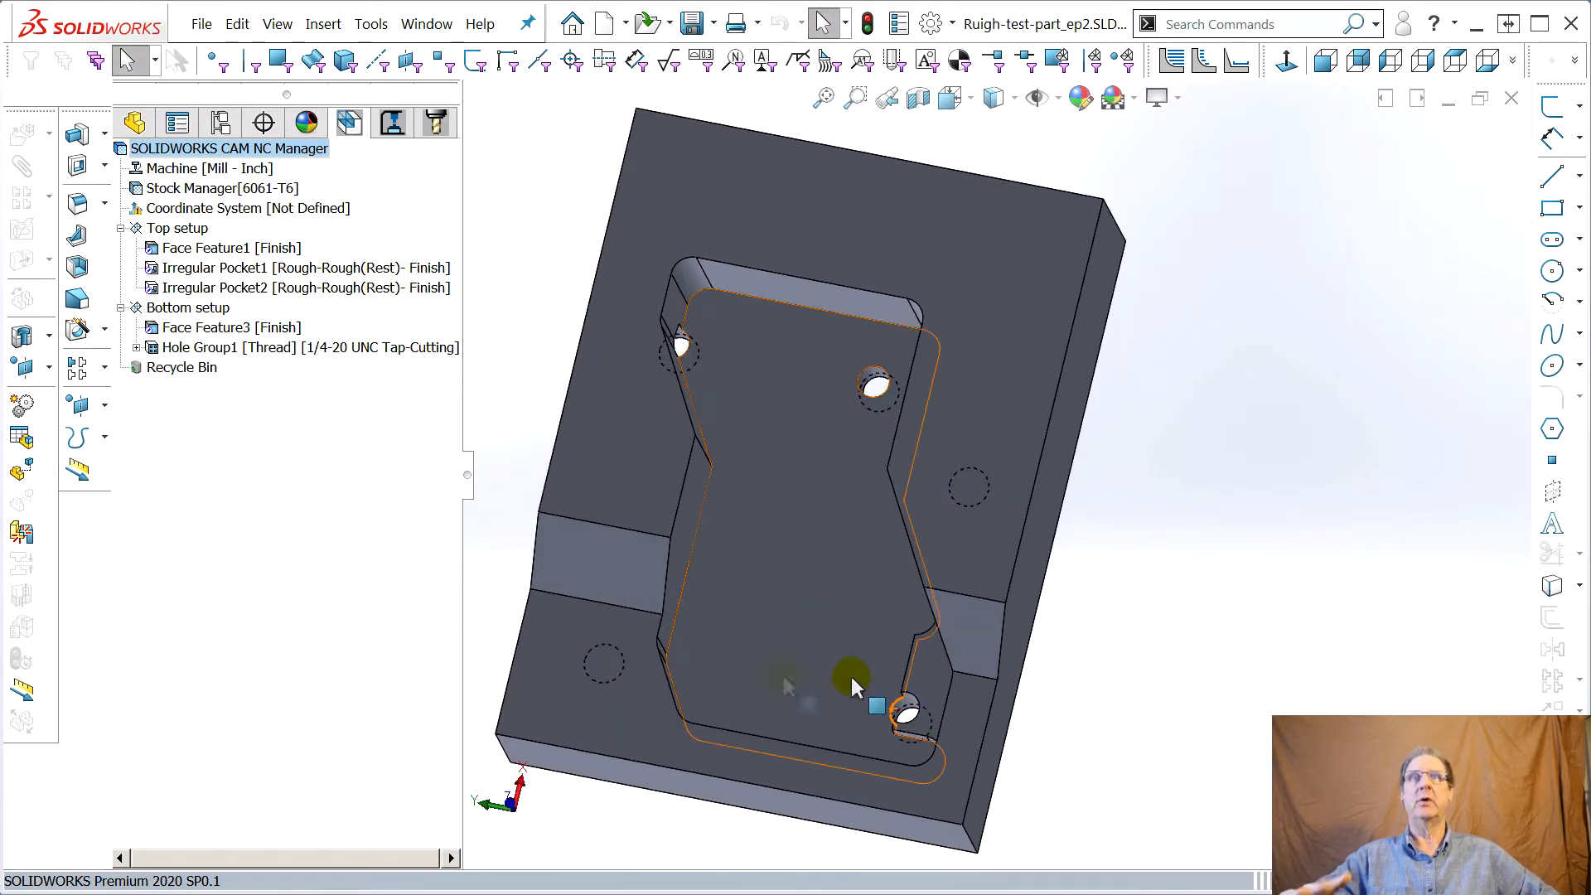
middle_drag(1077, 606, 753, 610)
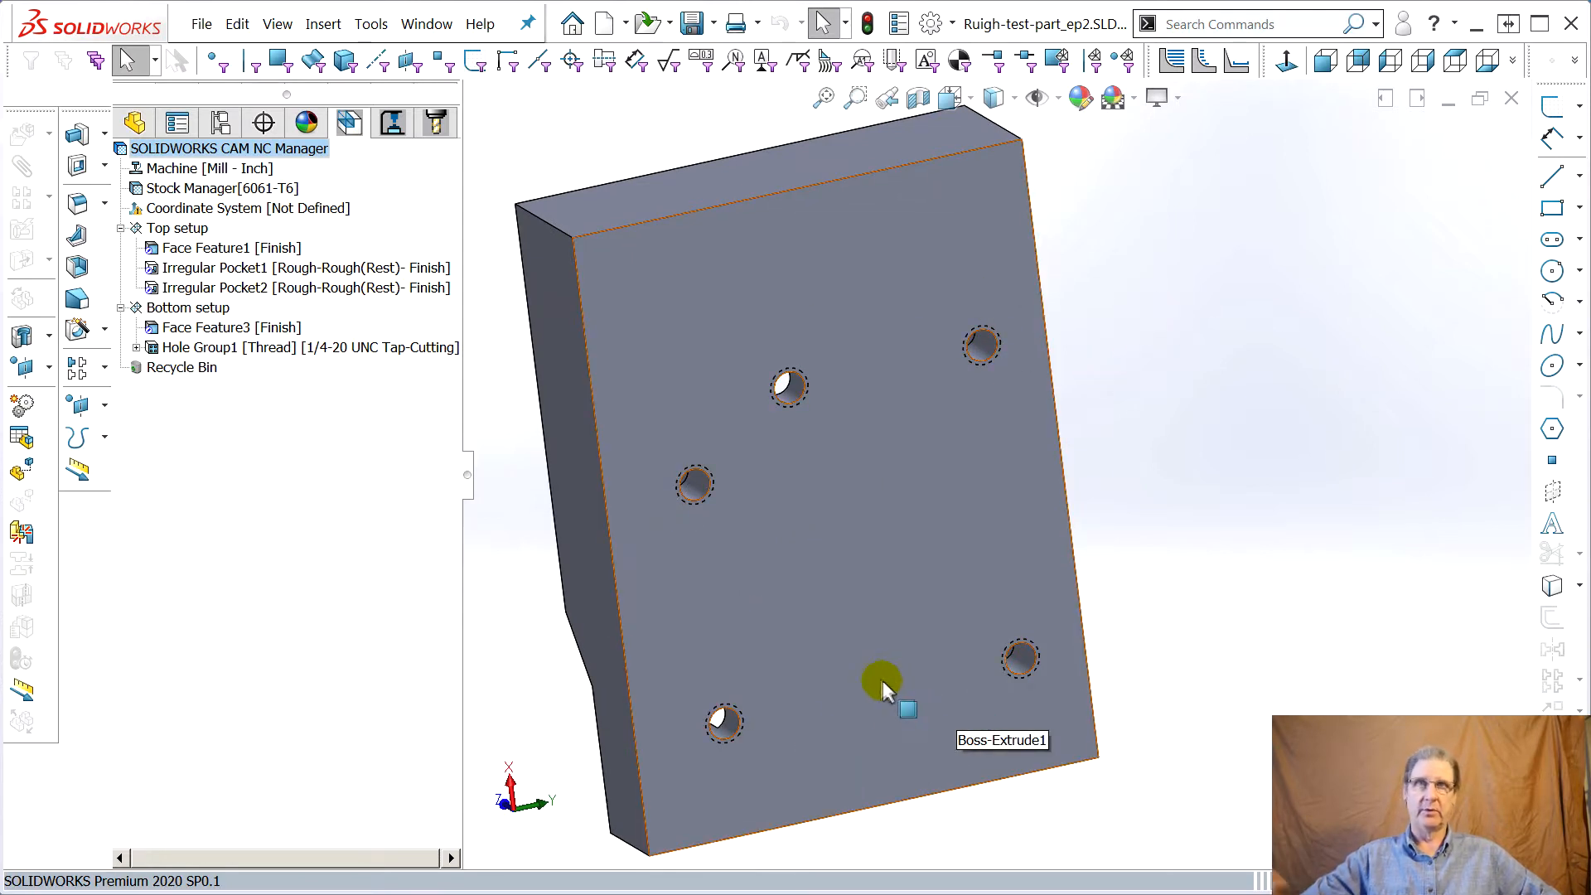
middle_drag(868, 701, 799, 593)
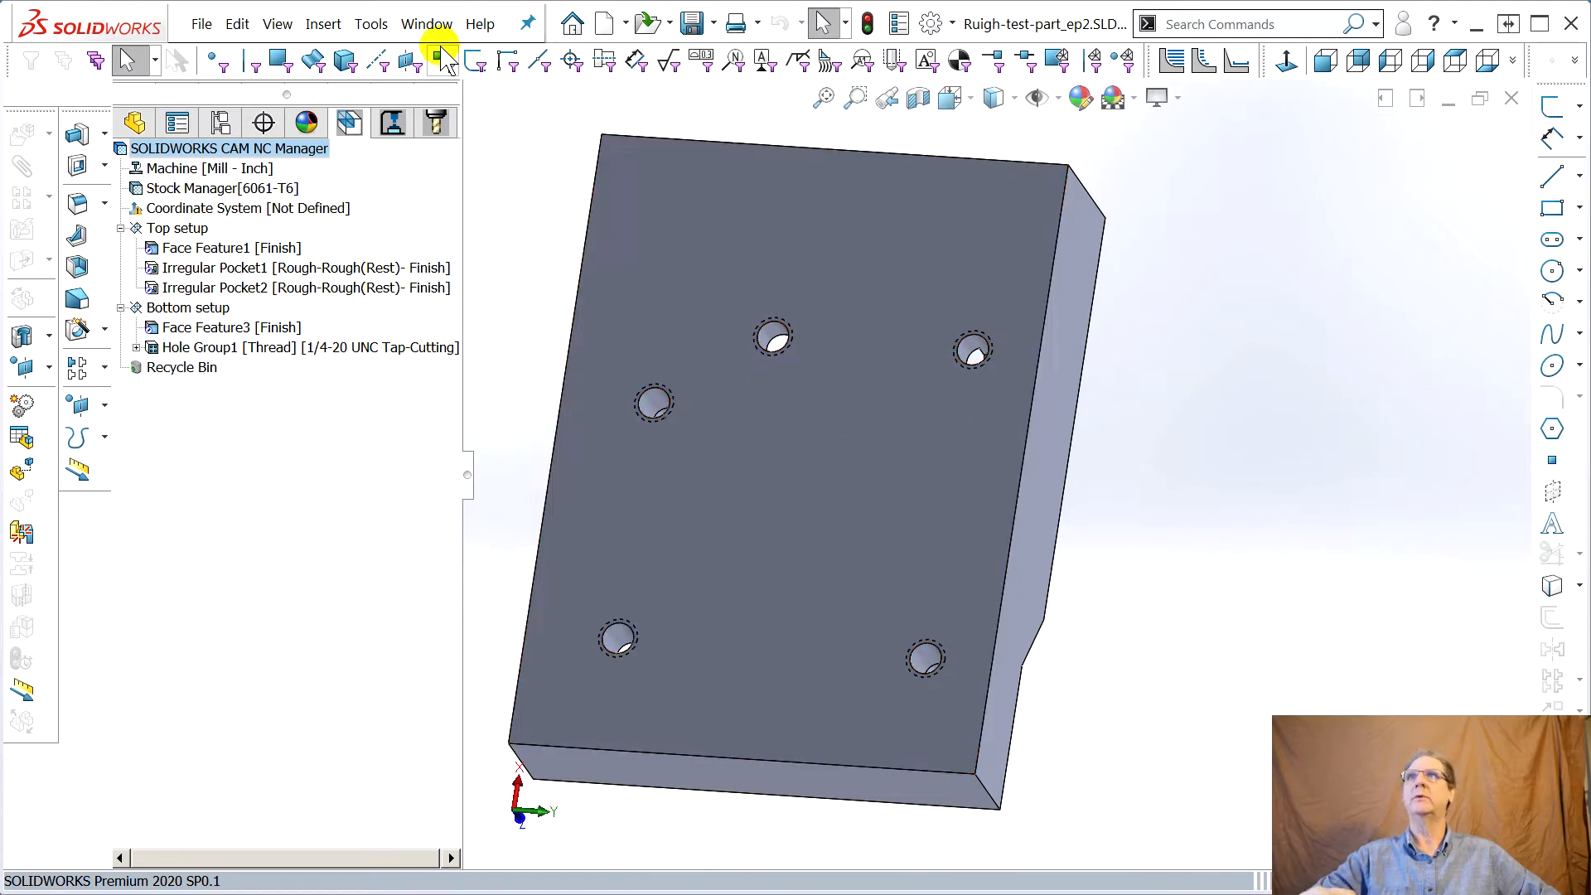
In the SOLIDWORKS CAM options, limit mill feature recognition to holes by clearing Non holes and Part perimeter
click(367, 25)
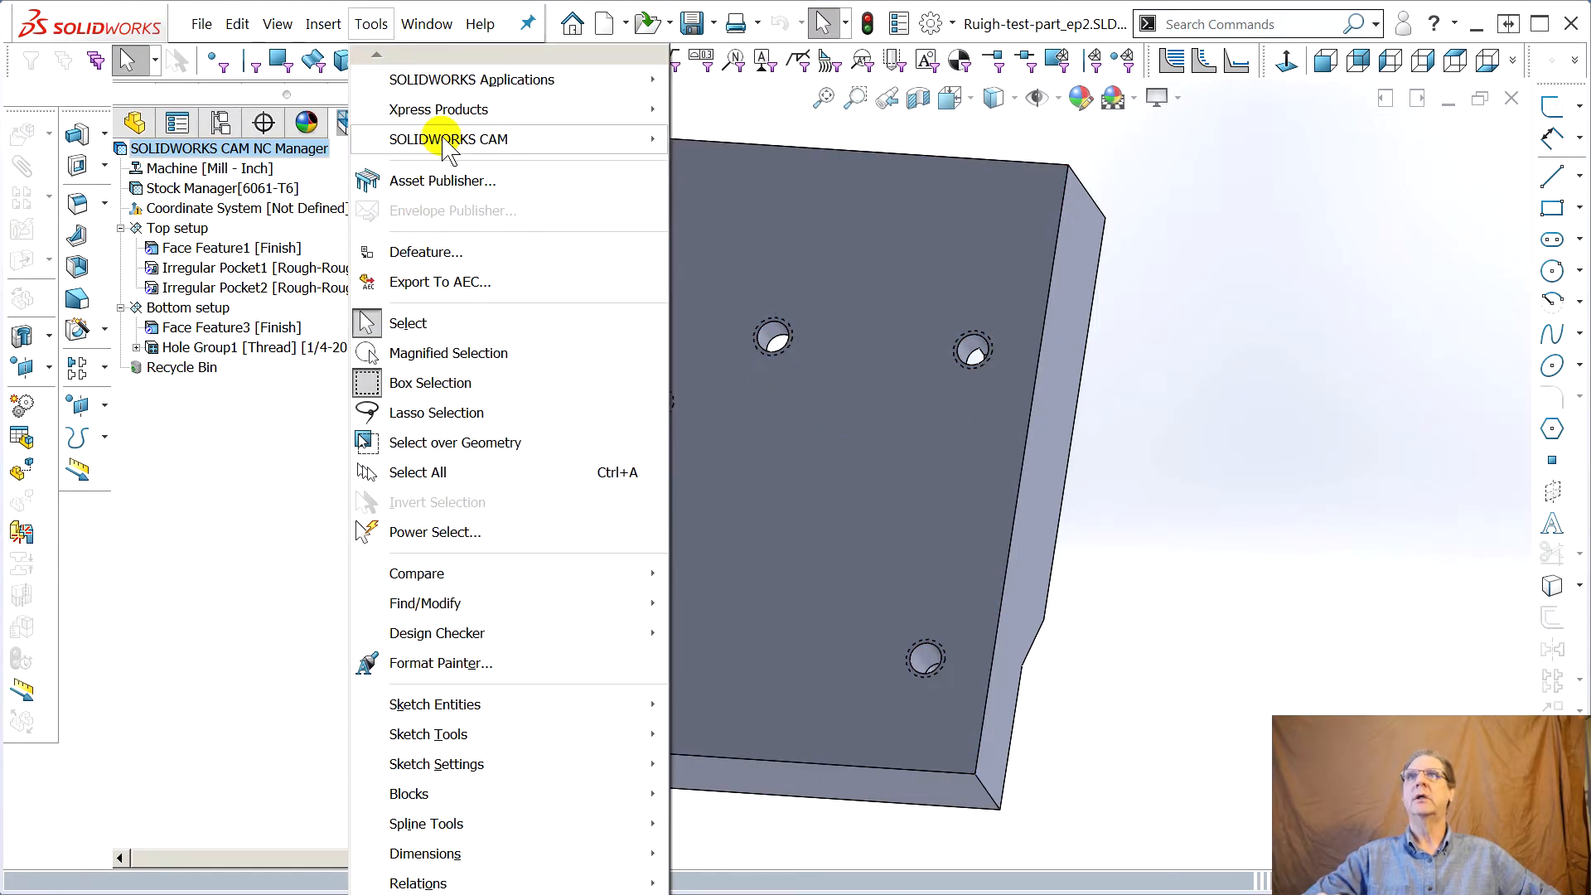
mouse_move(444, 142)
click(736, 663)
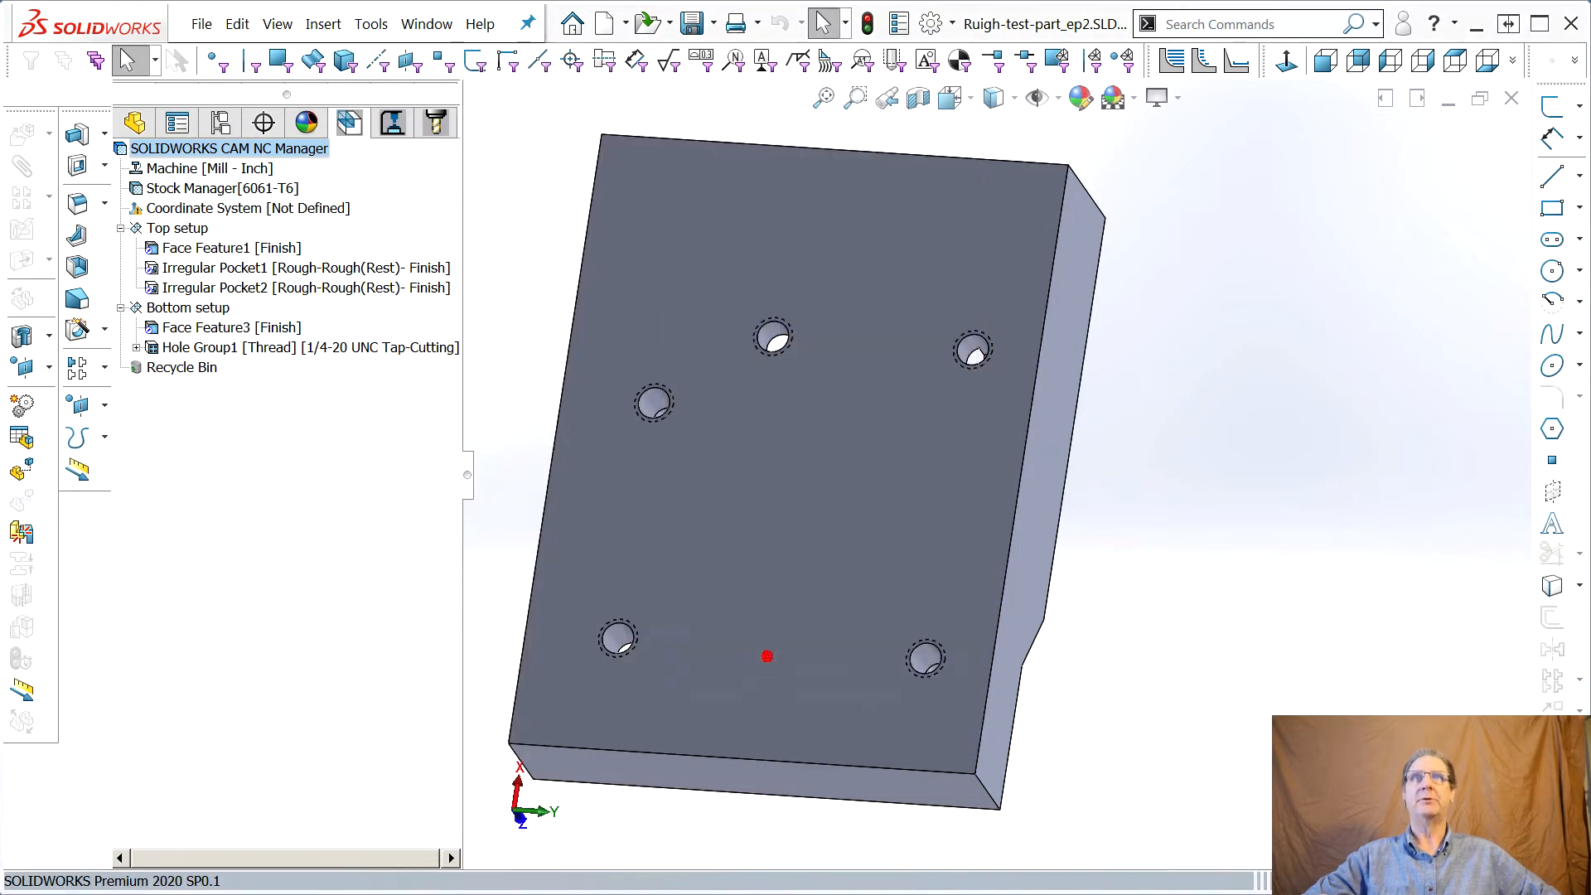
drag(1376, 19, 952, 18)
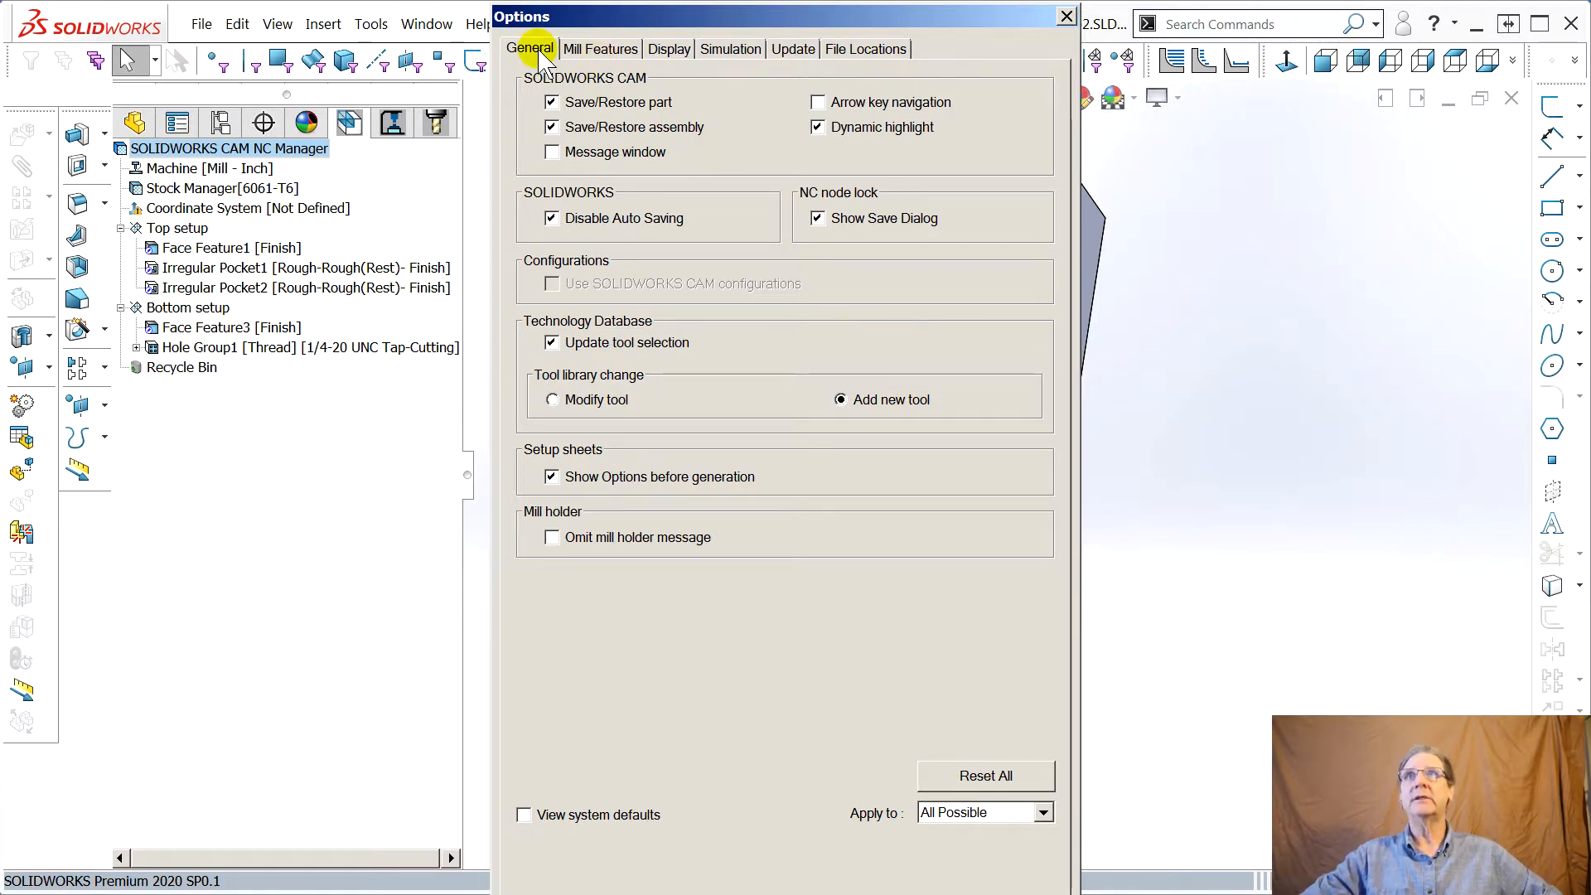
click(612, 51)
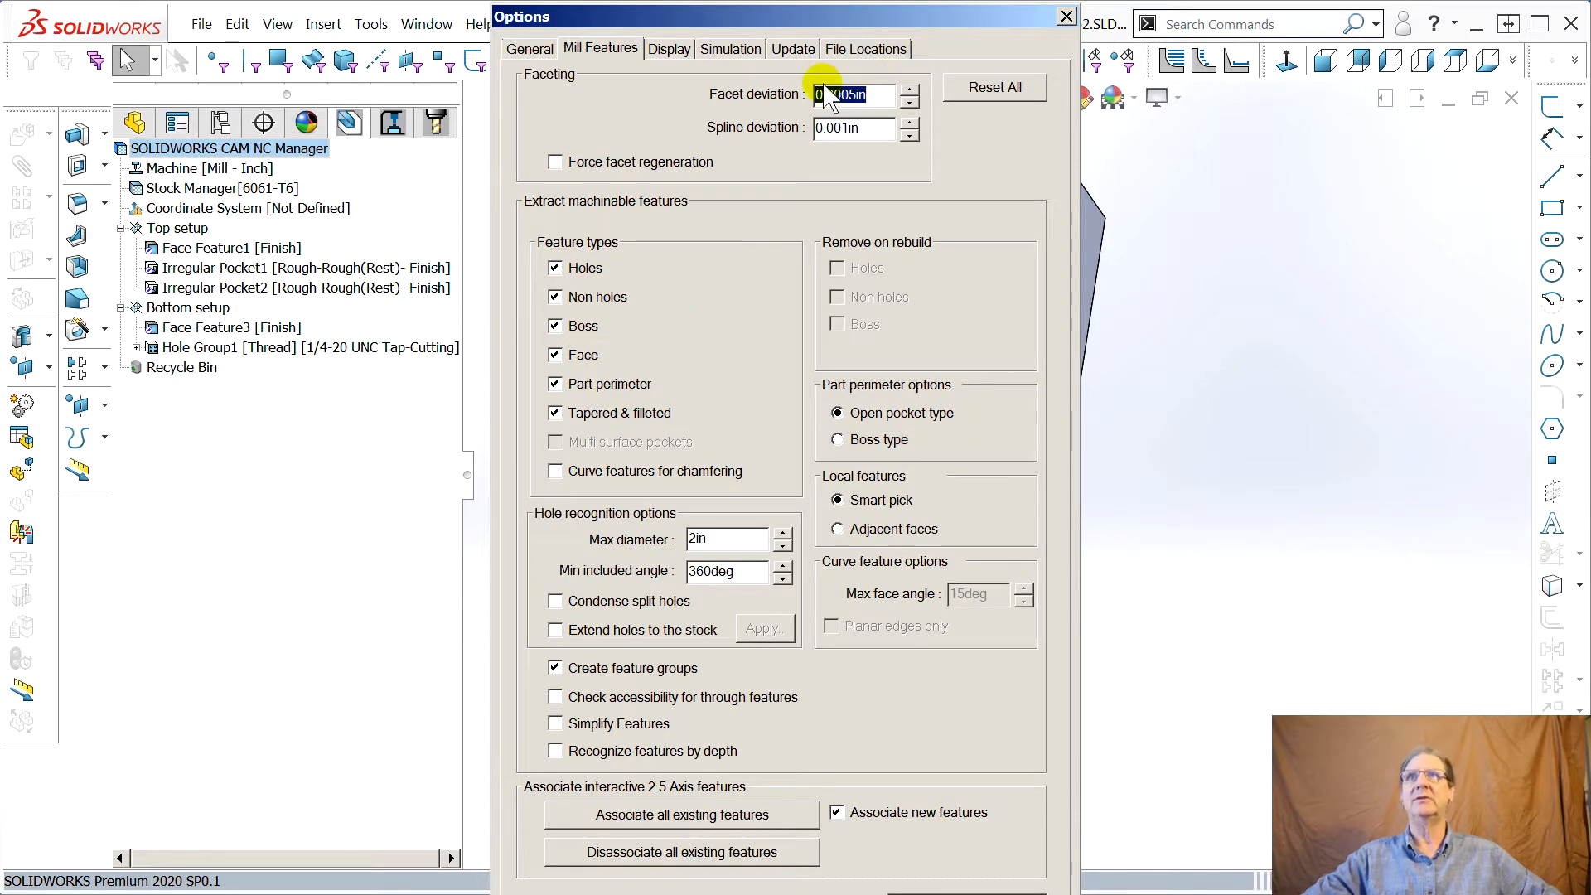
click(555, 299)
click(555, 386)
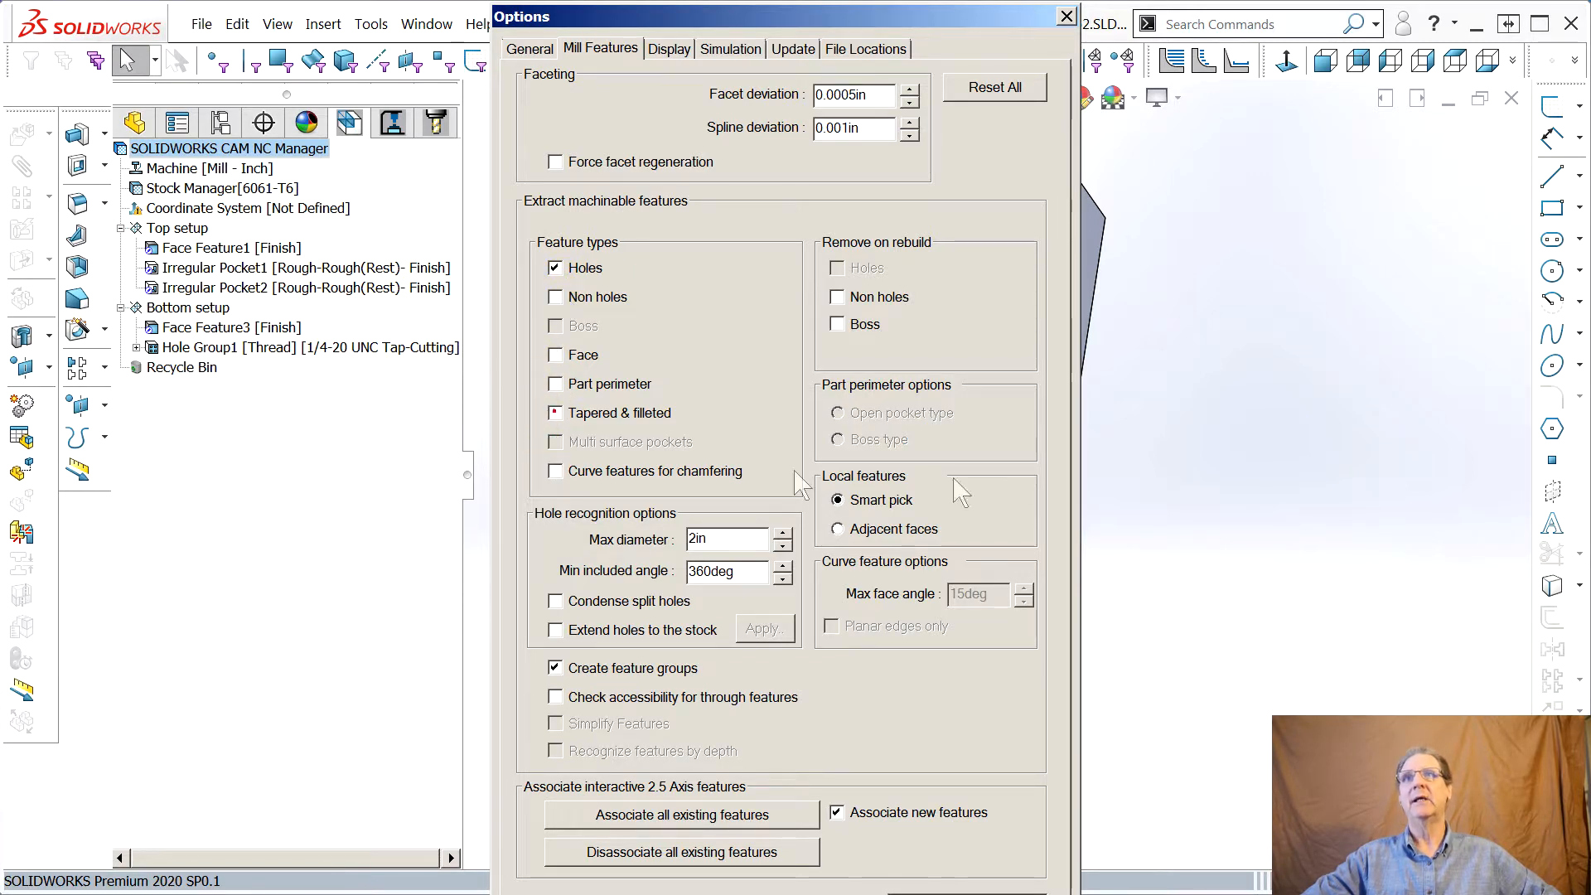
drag(801, 15, 1590, 34)
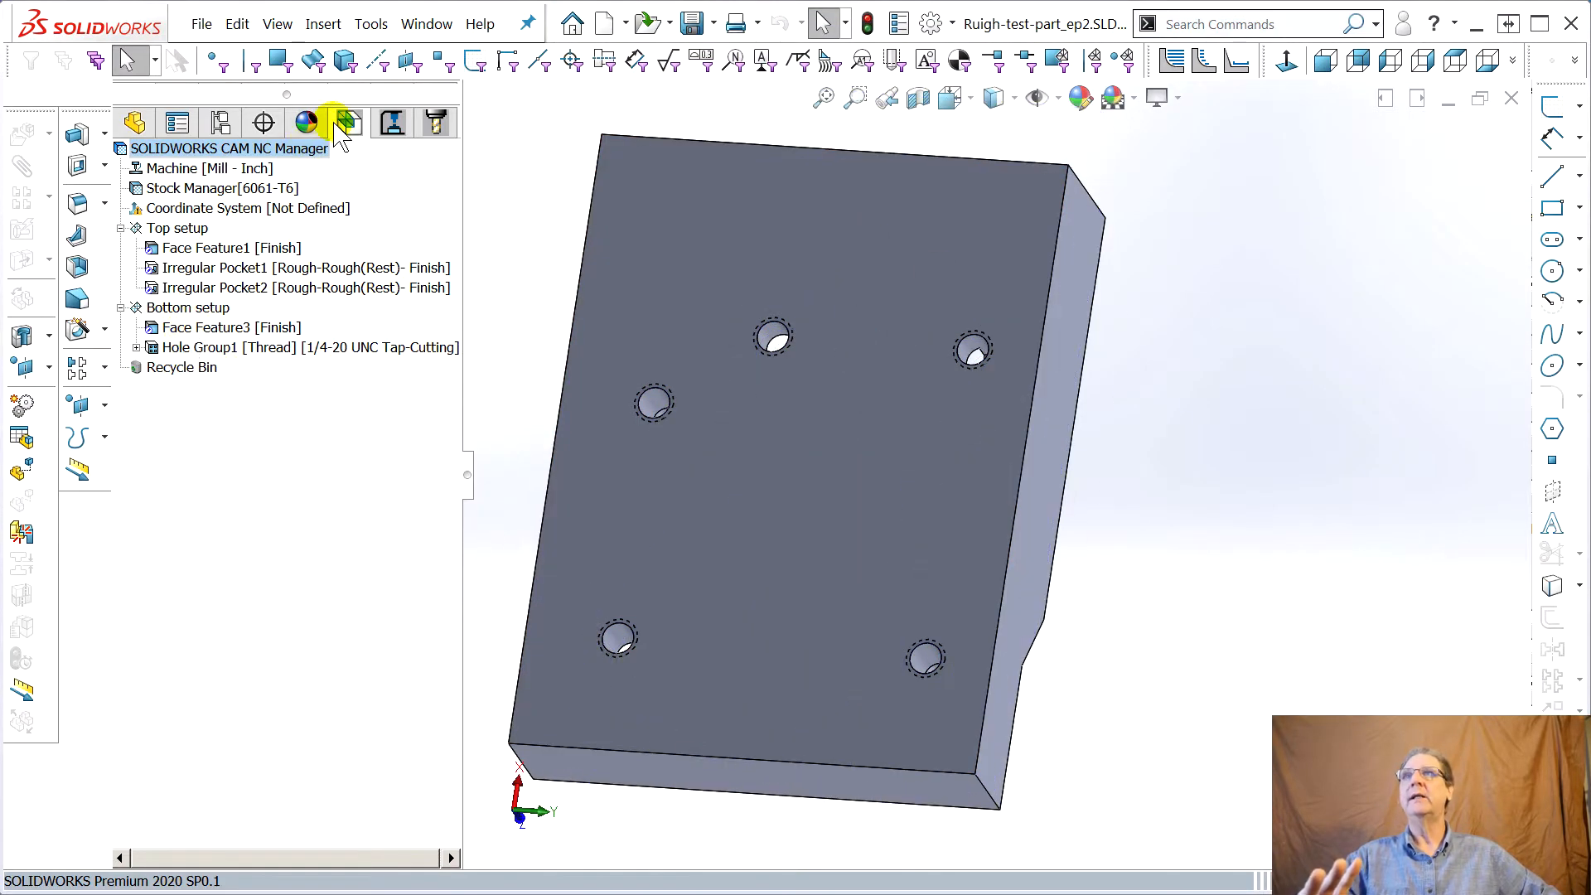
Open the tool crib list and return to the feature tree
click(390, 126)
click(435, 125)
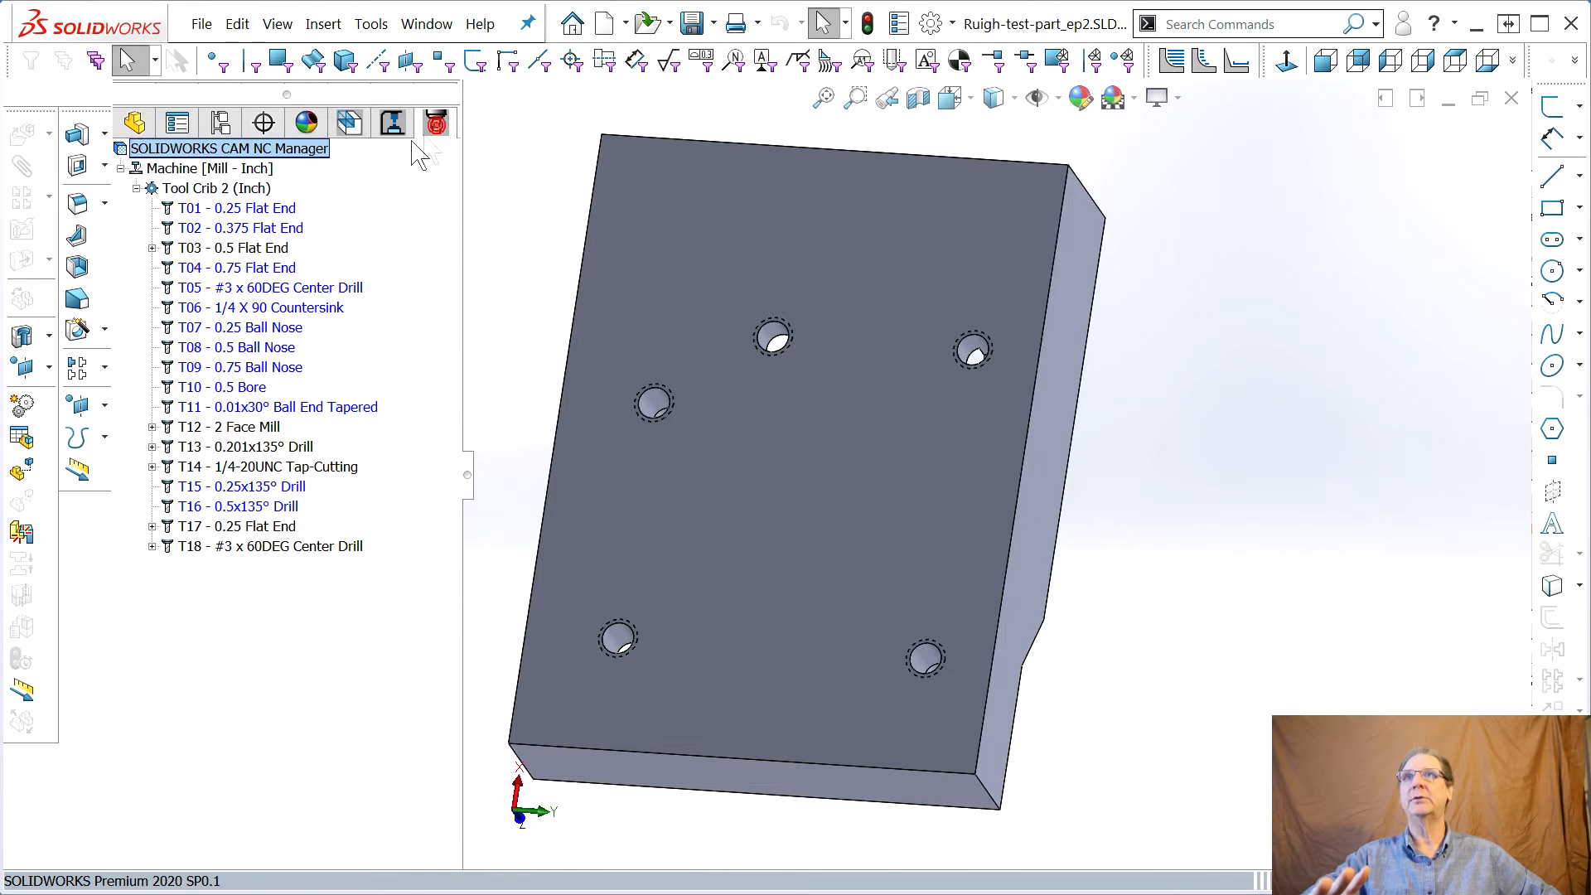
click(362, 133)
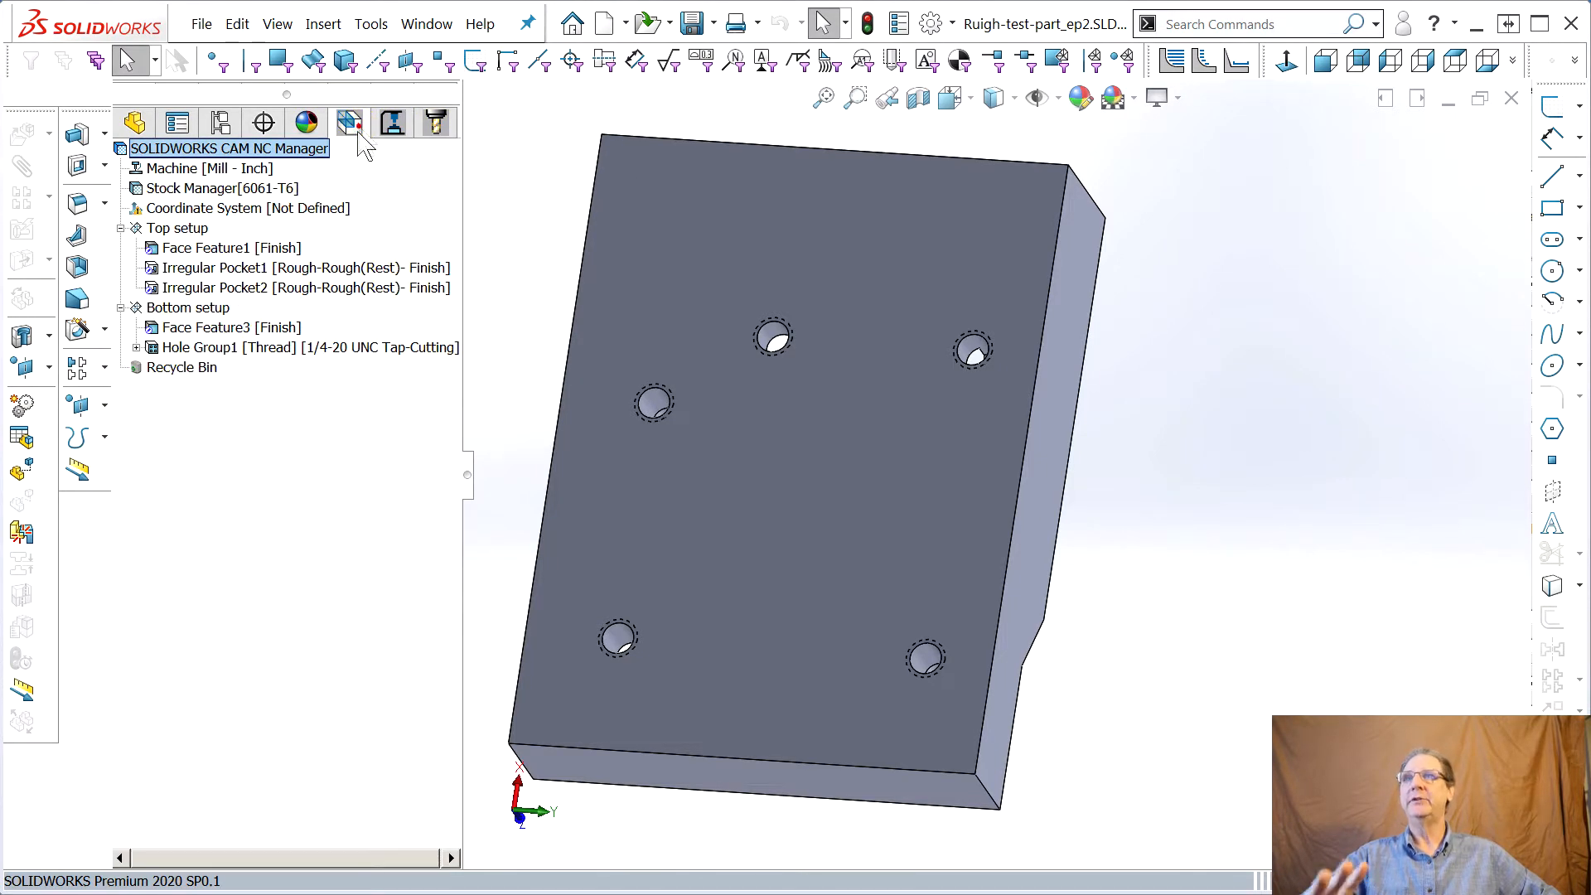
right_click(181, 290)
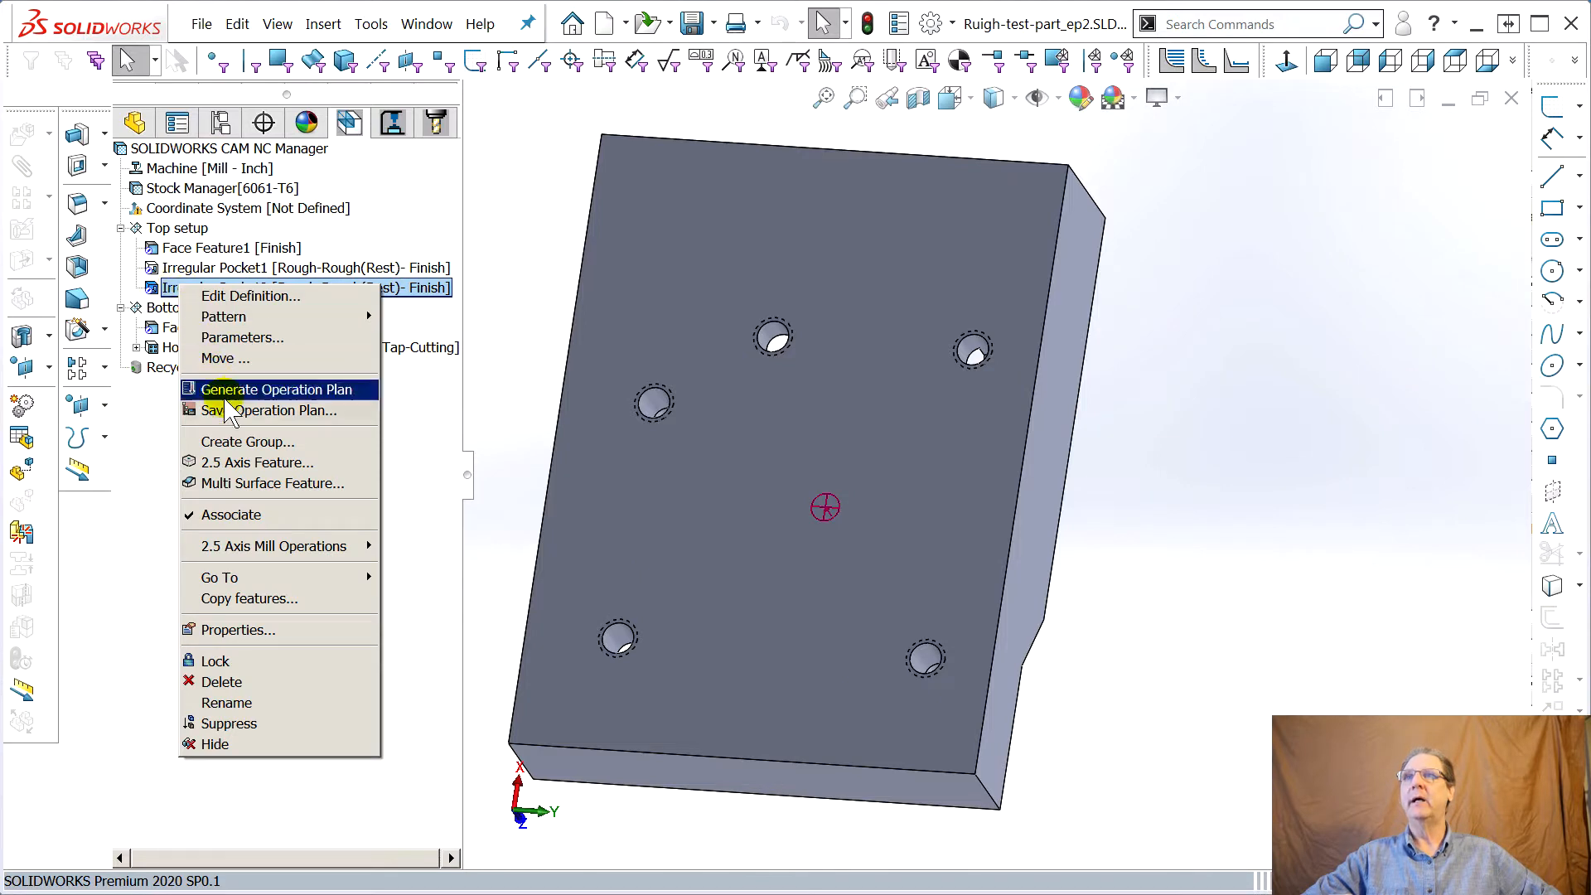
click(142, 503)
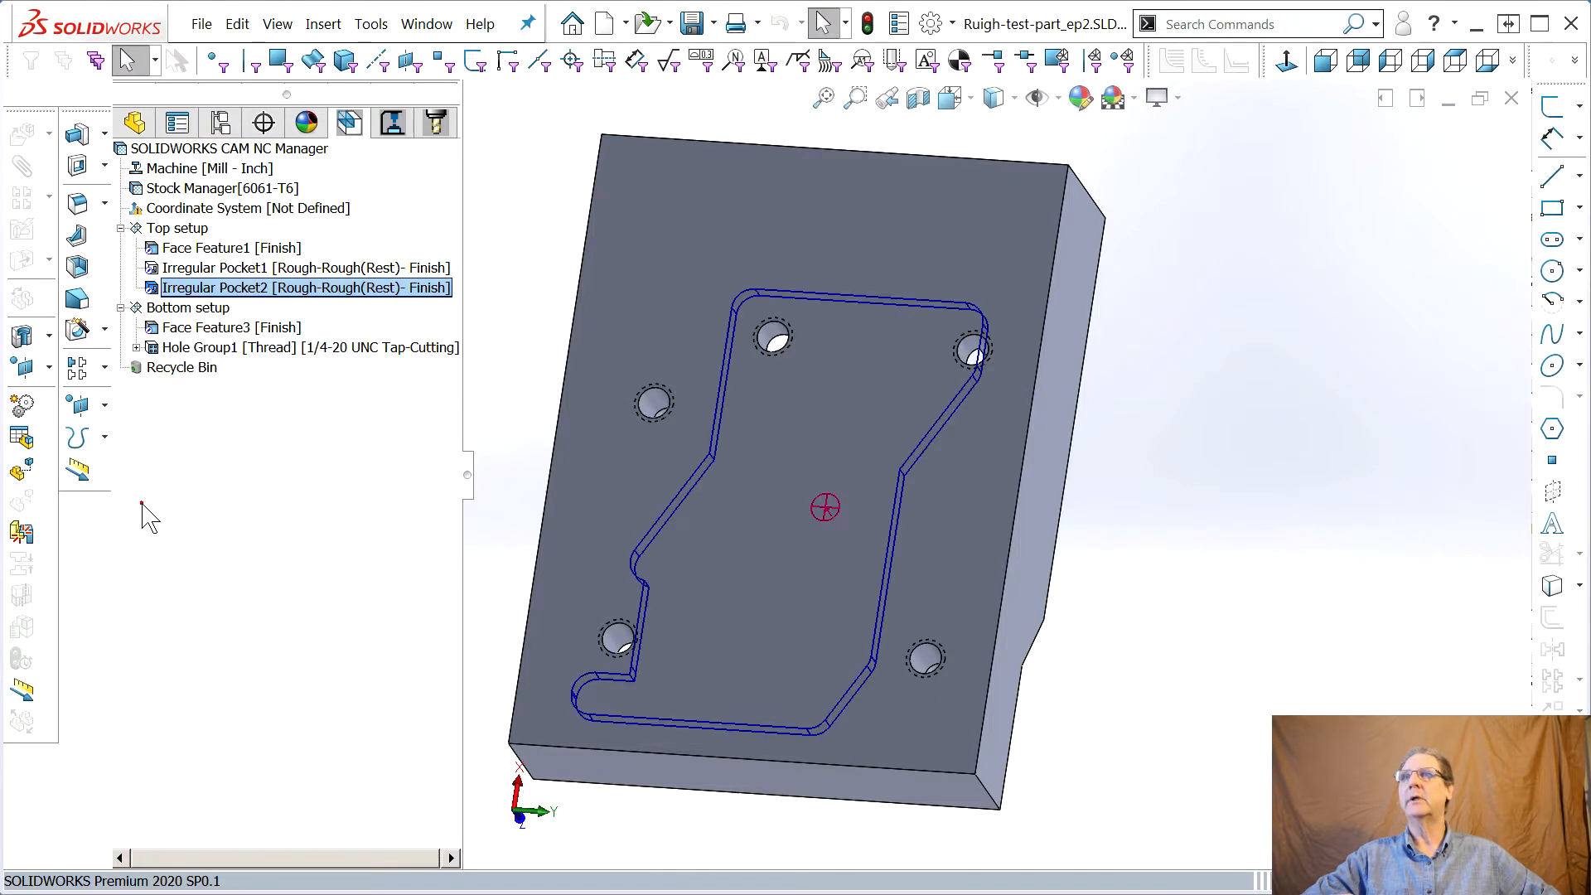
right_click(166, 308)
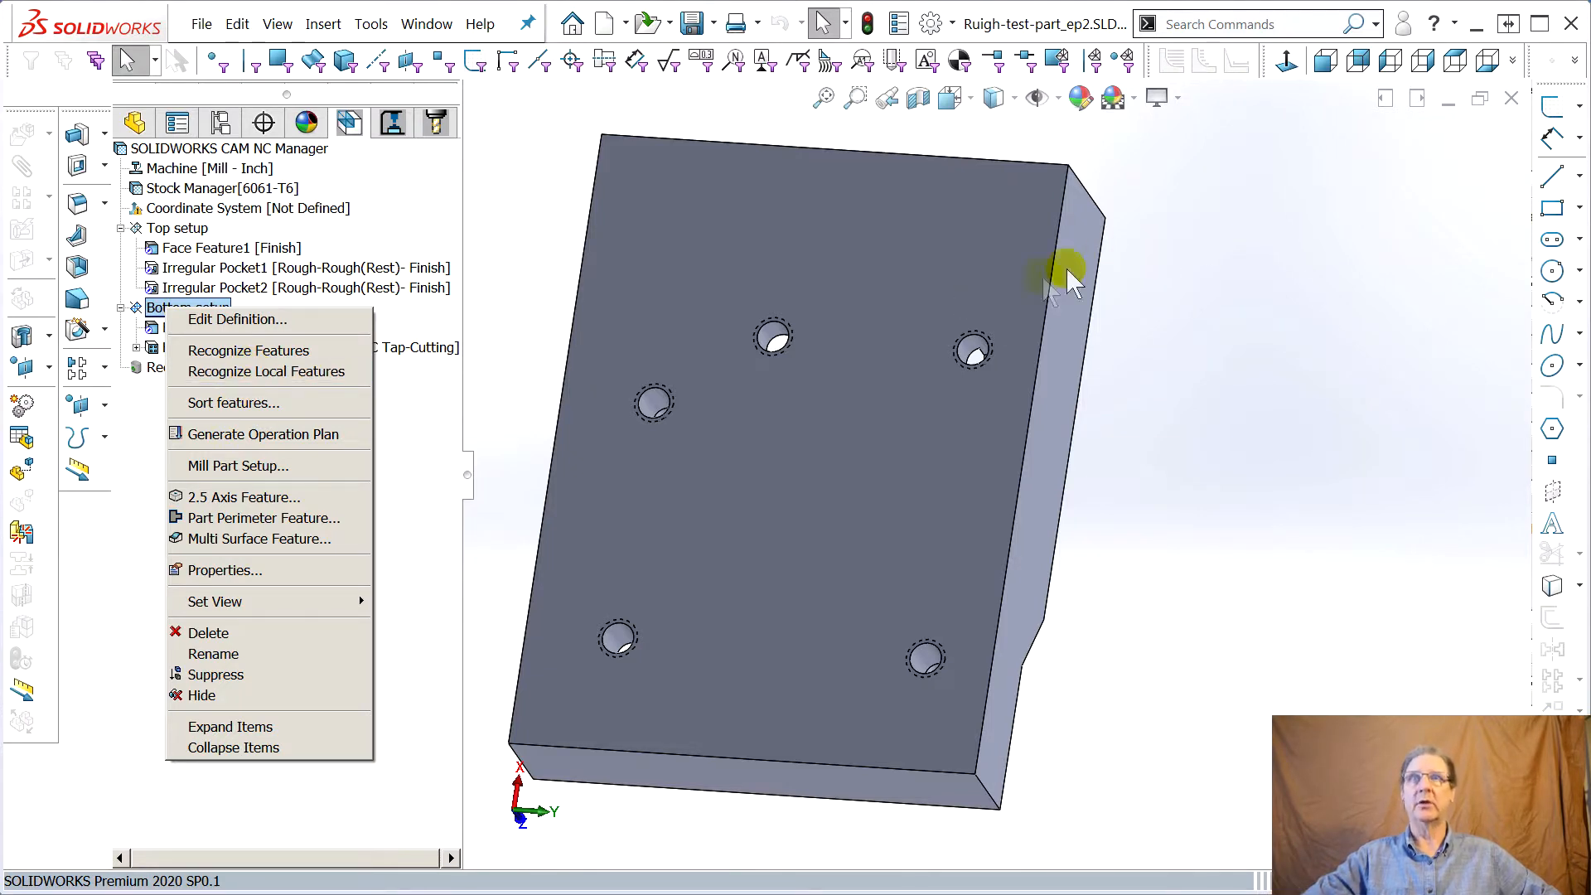
click(854, 399)
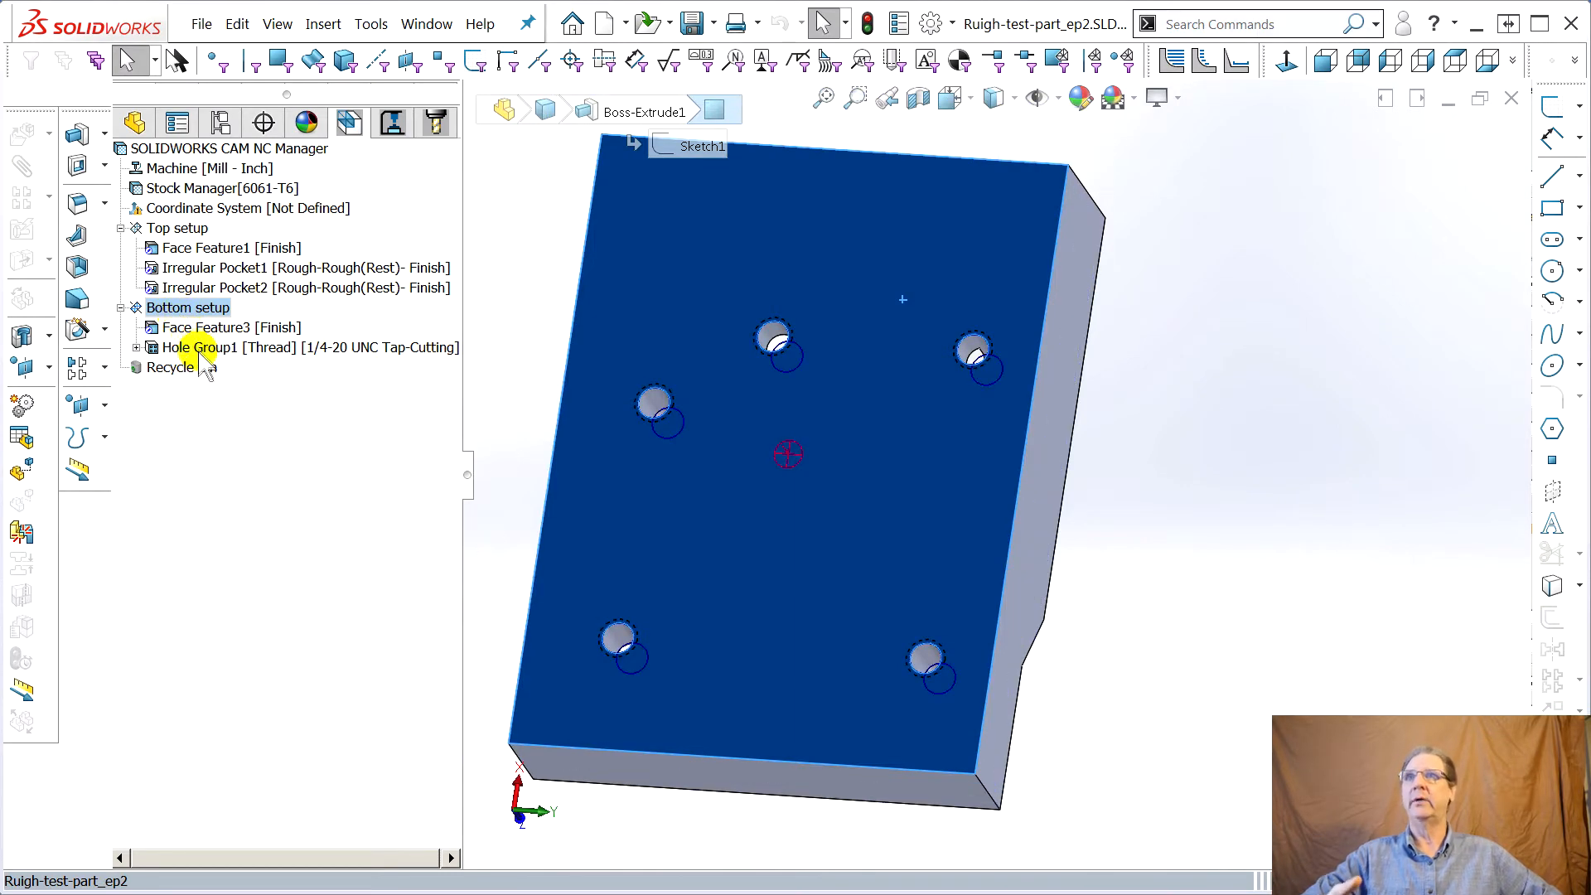
Recognize features on the Bottom setup
right_click(180, 307)
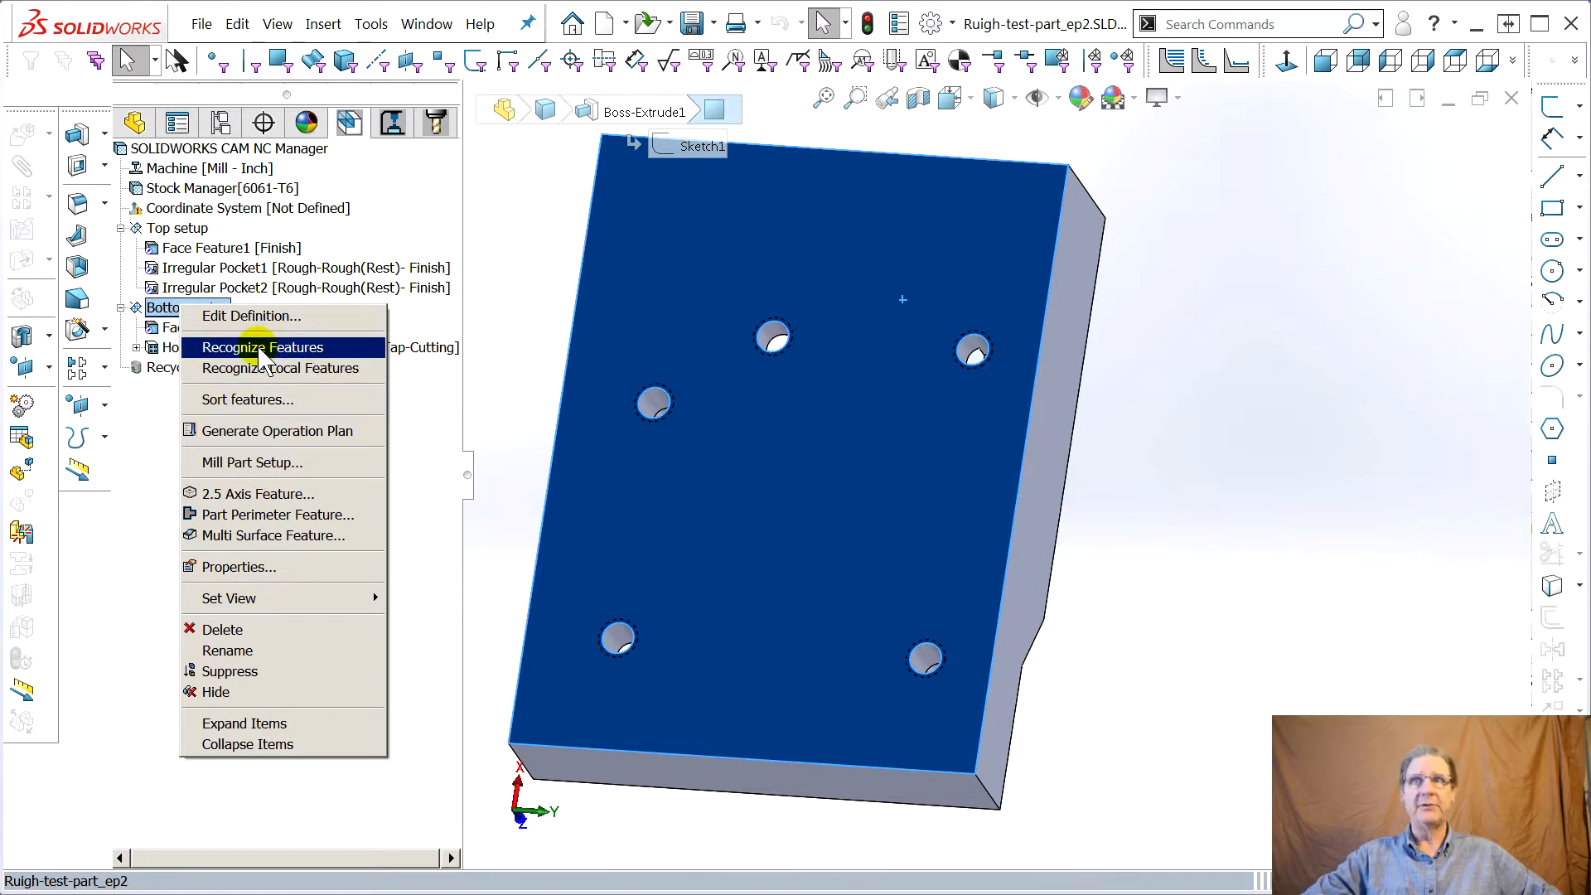
click(166, 308)
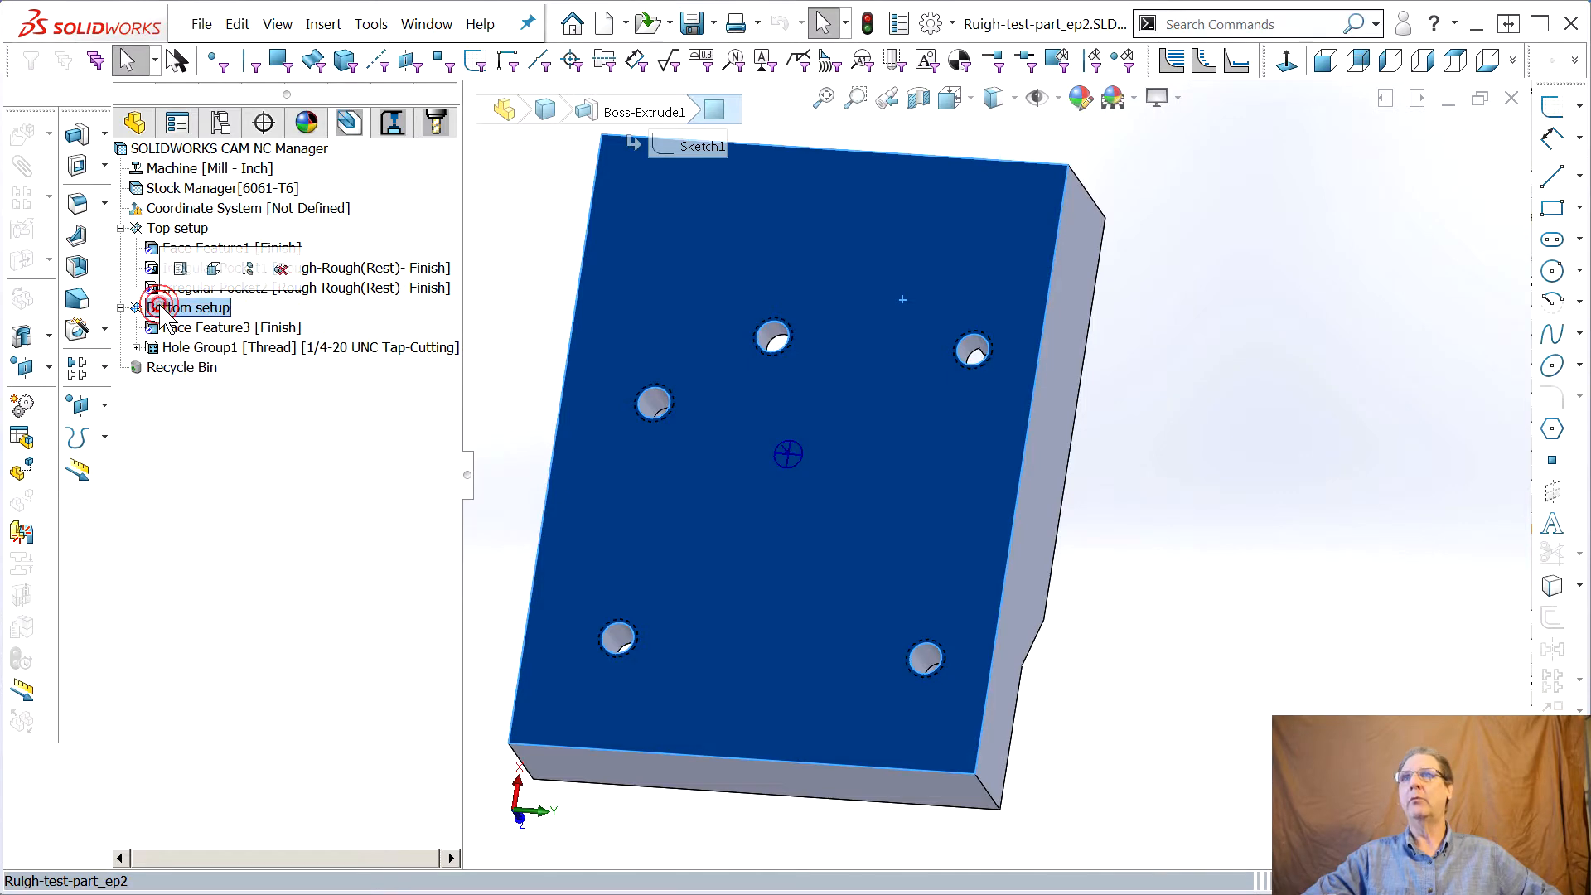
click(201, 356)
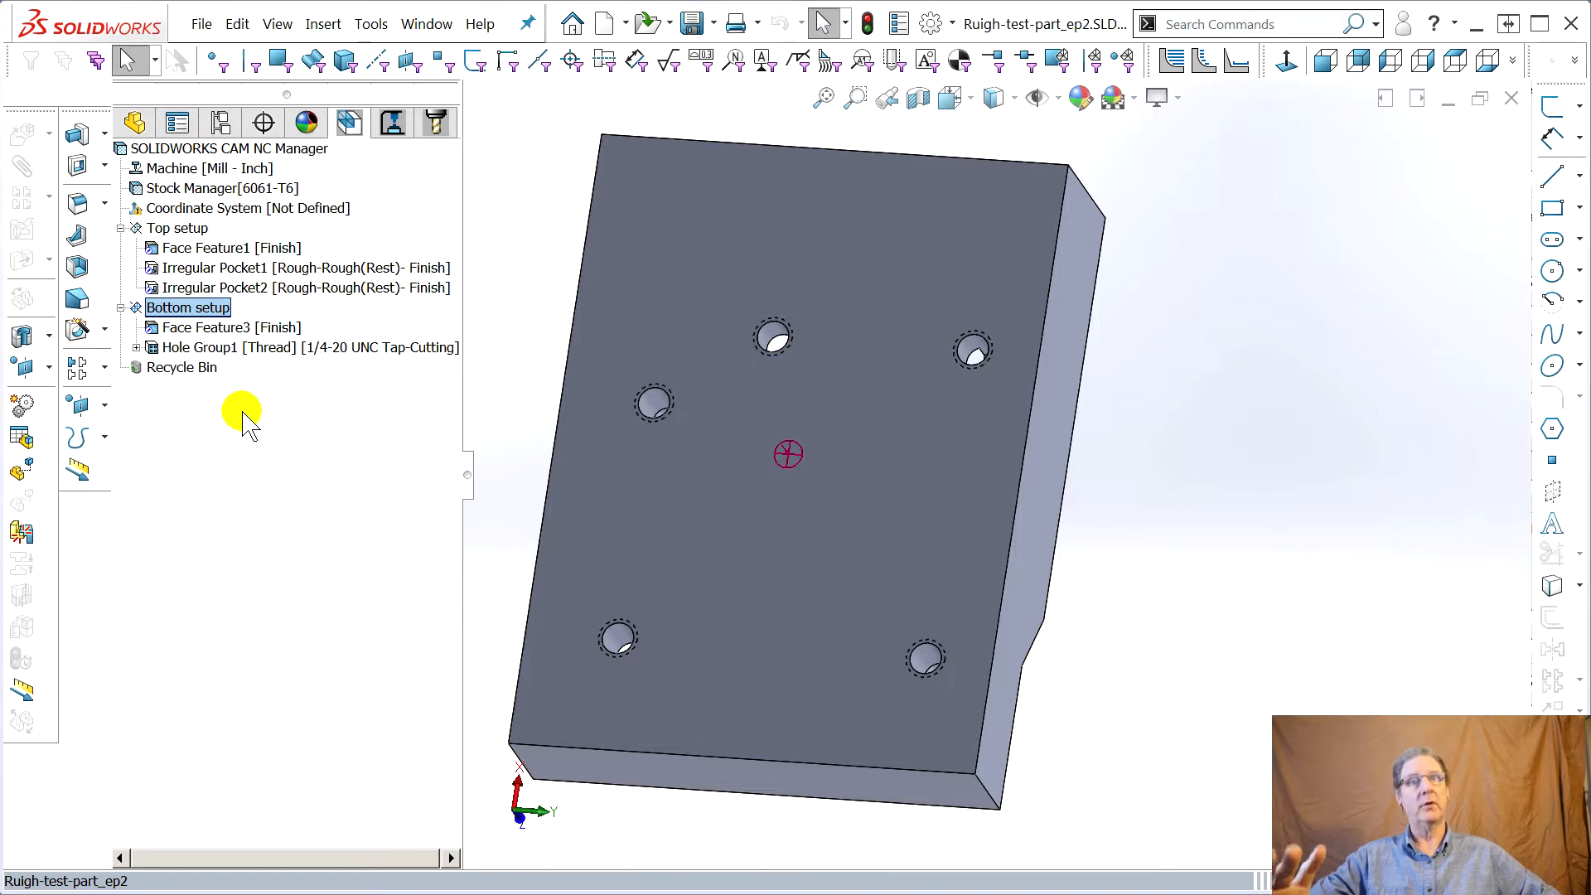
Orbit the part and switch to the operation tree to review the generated operations
middle_drag(783, 501, 804, 557)
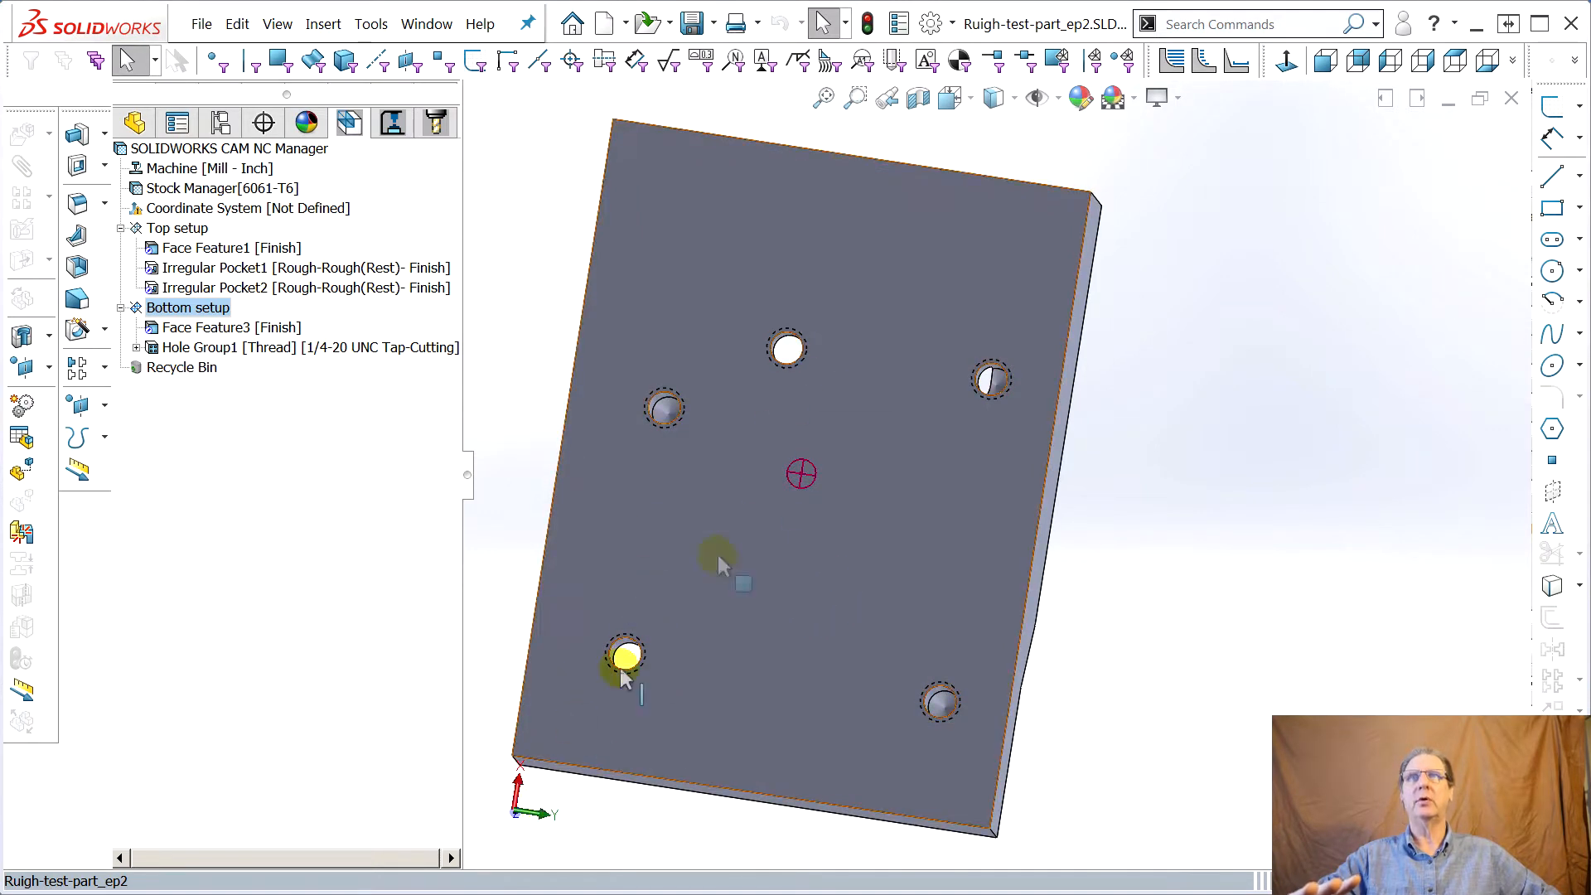
middle_drag(810, 553, 810, 505)
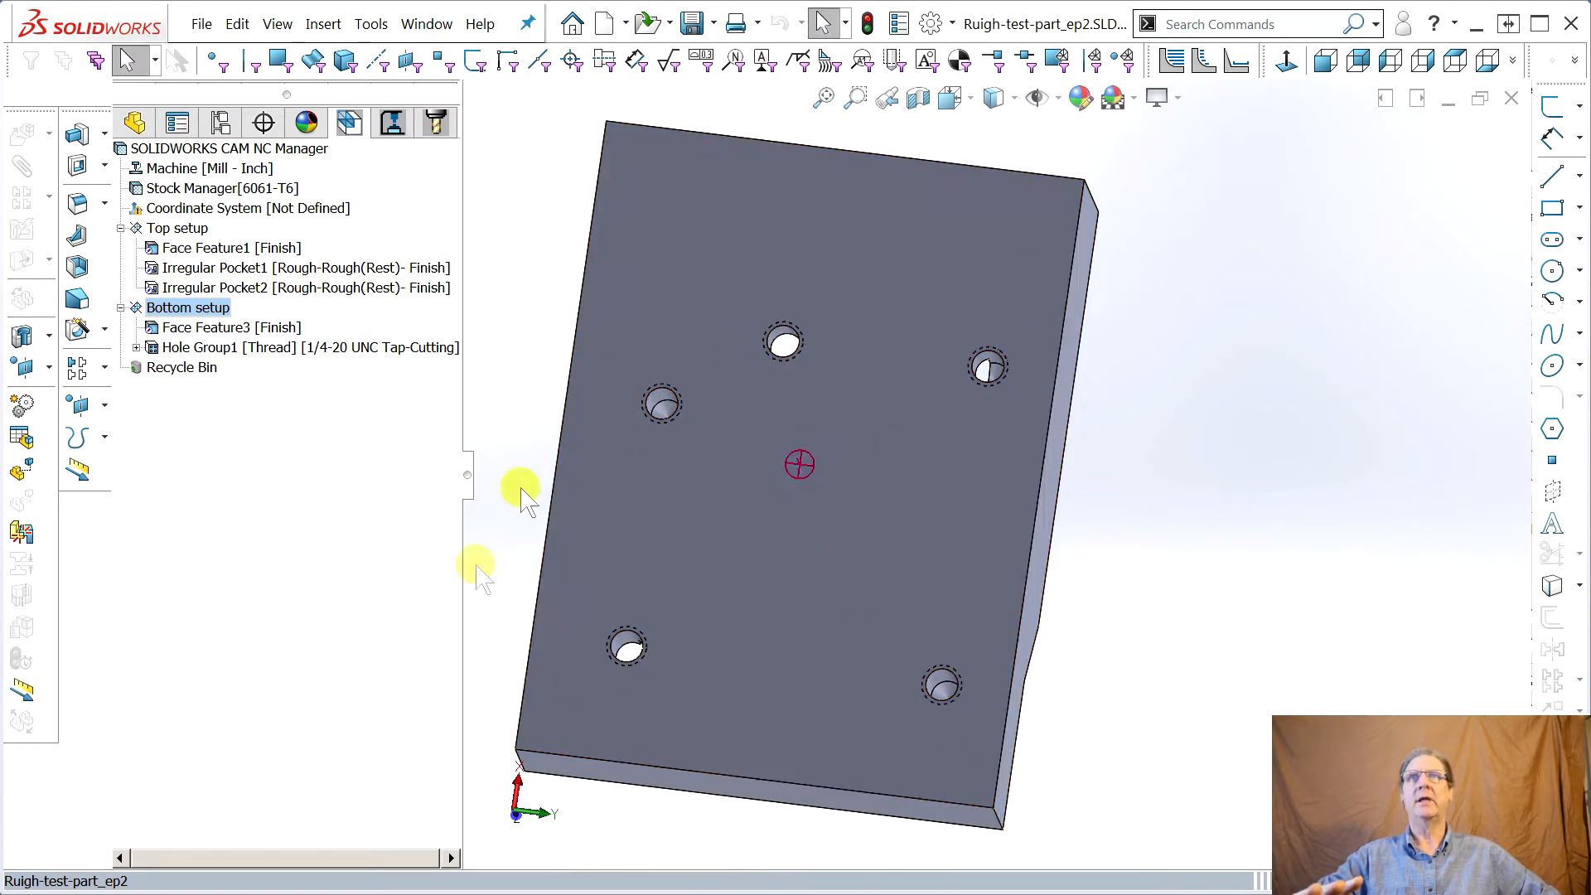
middle_drag(838, 735, 817, 638)
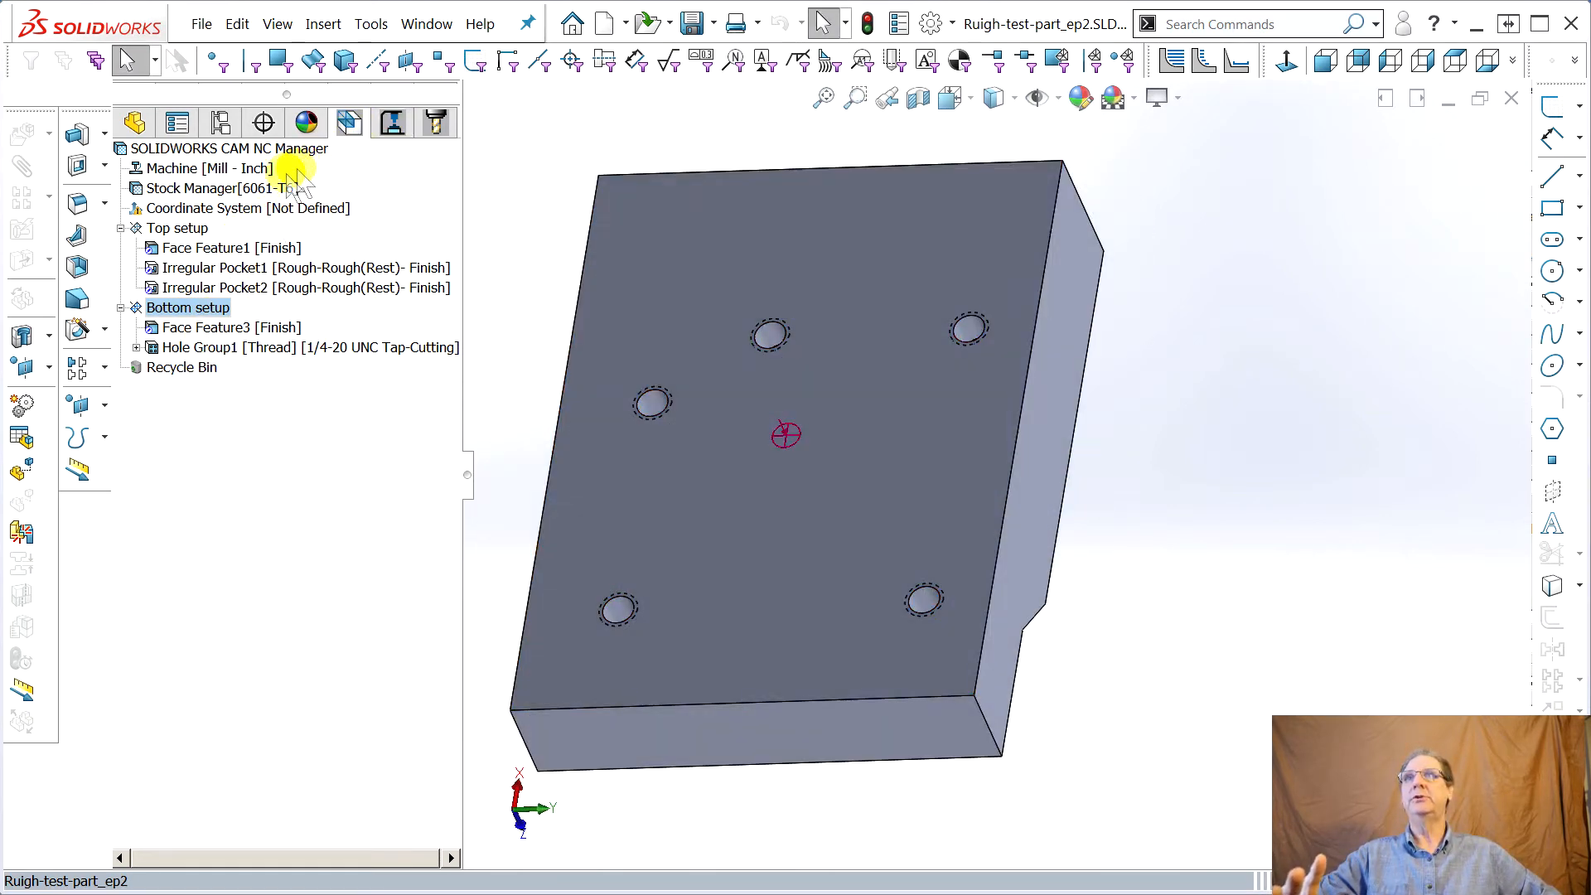
right_click(178, 288)
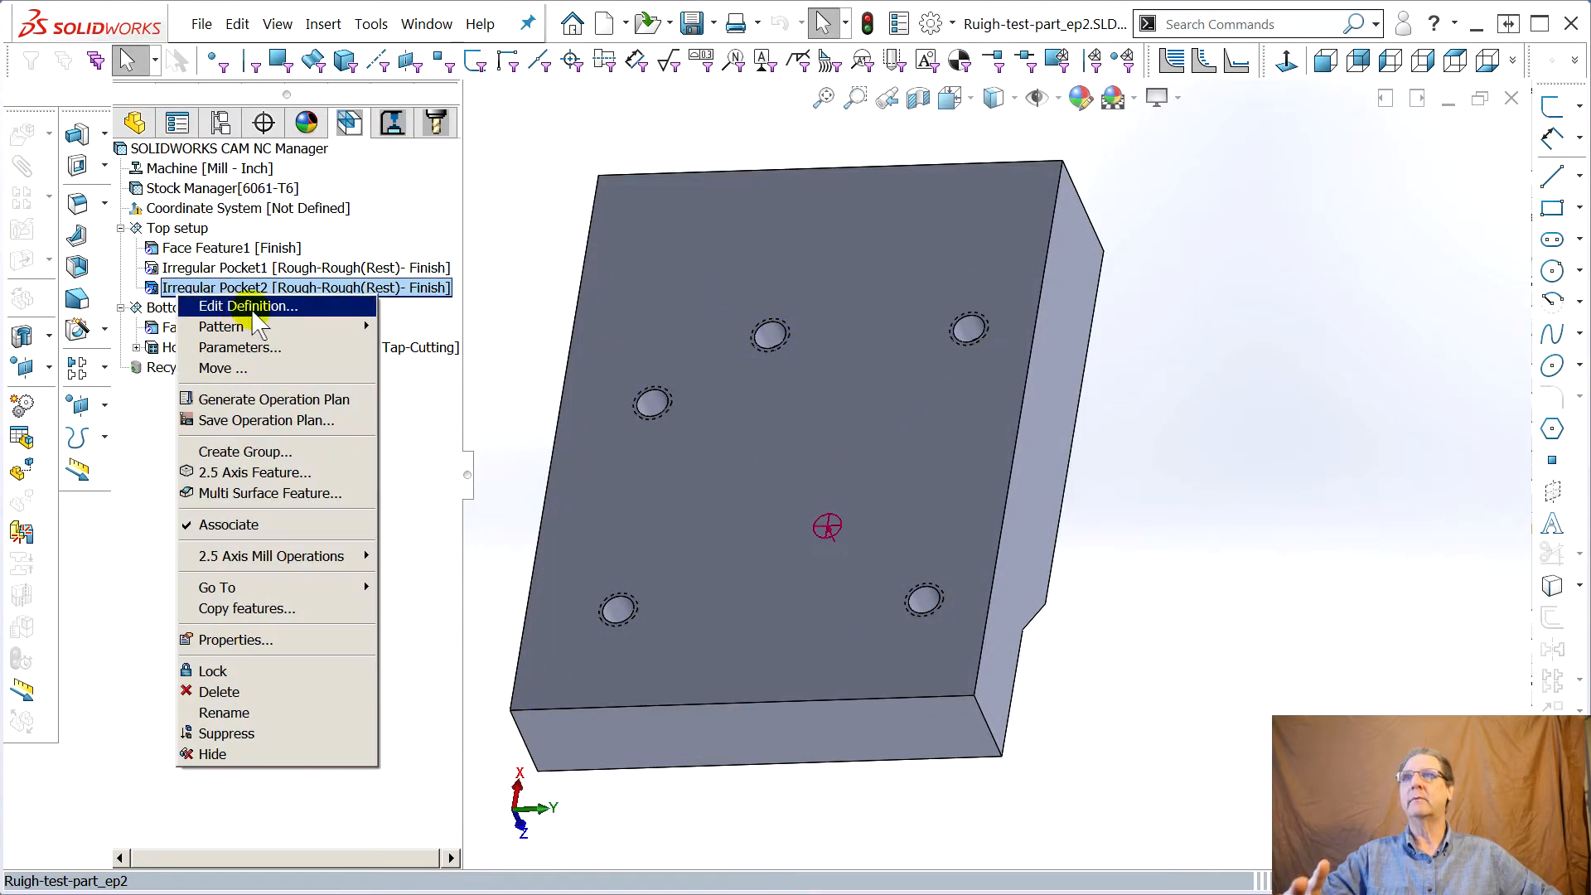
click(395, 124)
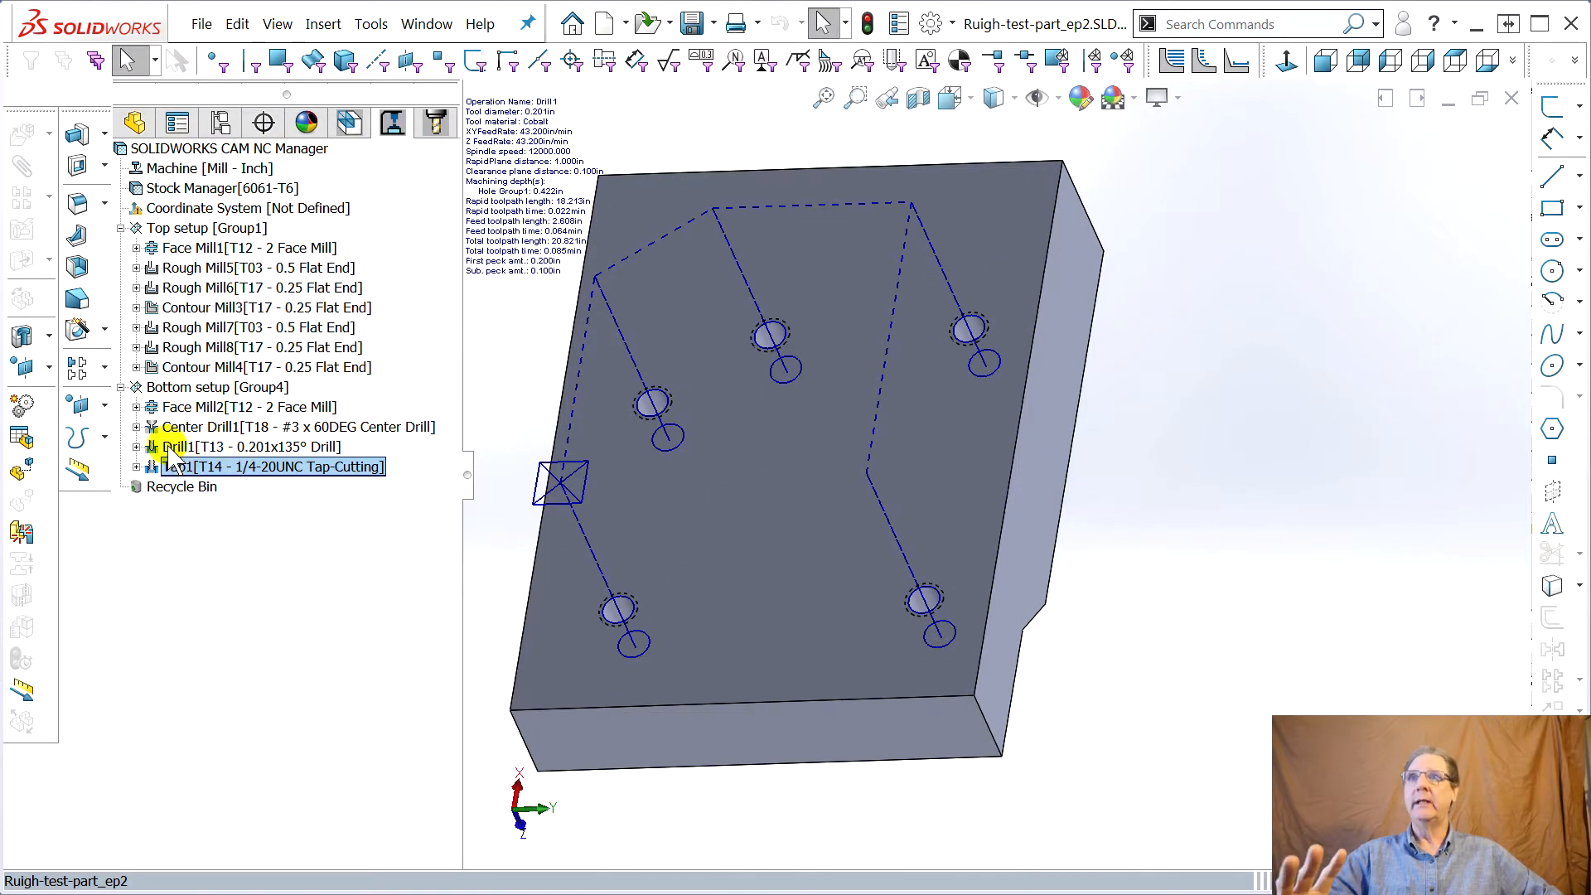
Expand Drill1 and select each bottom setup operation in turn to review its toolpath
click(136, 447)
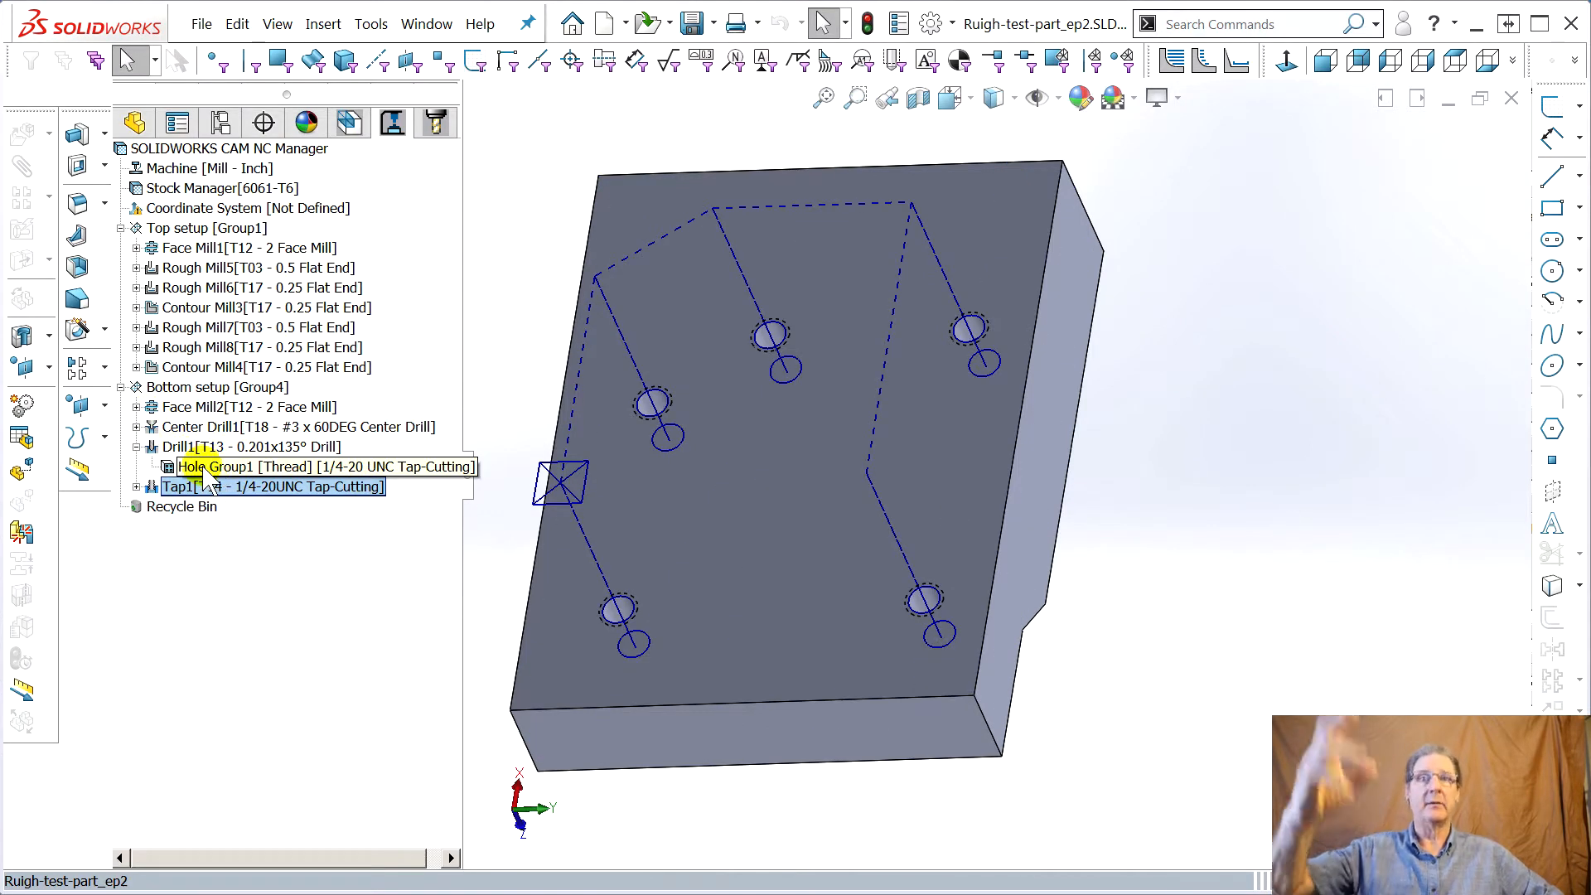
click(199, 428)
click(192, 448)
click(189, 467)
click(184, 487)
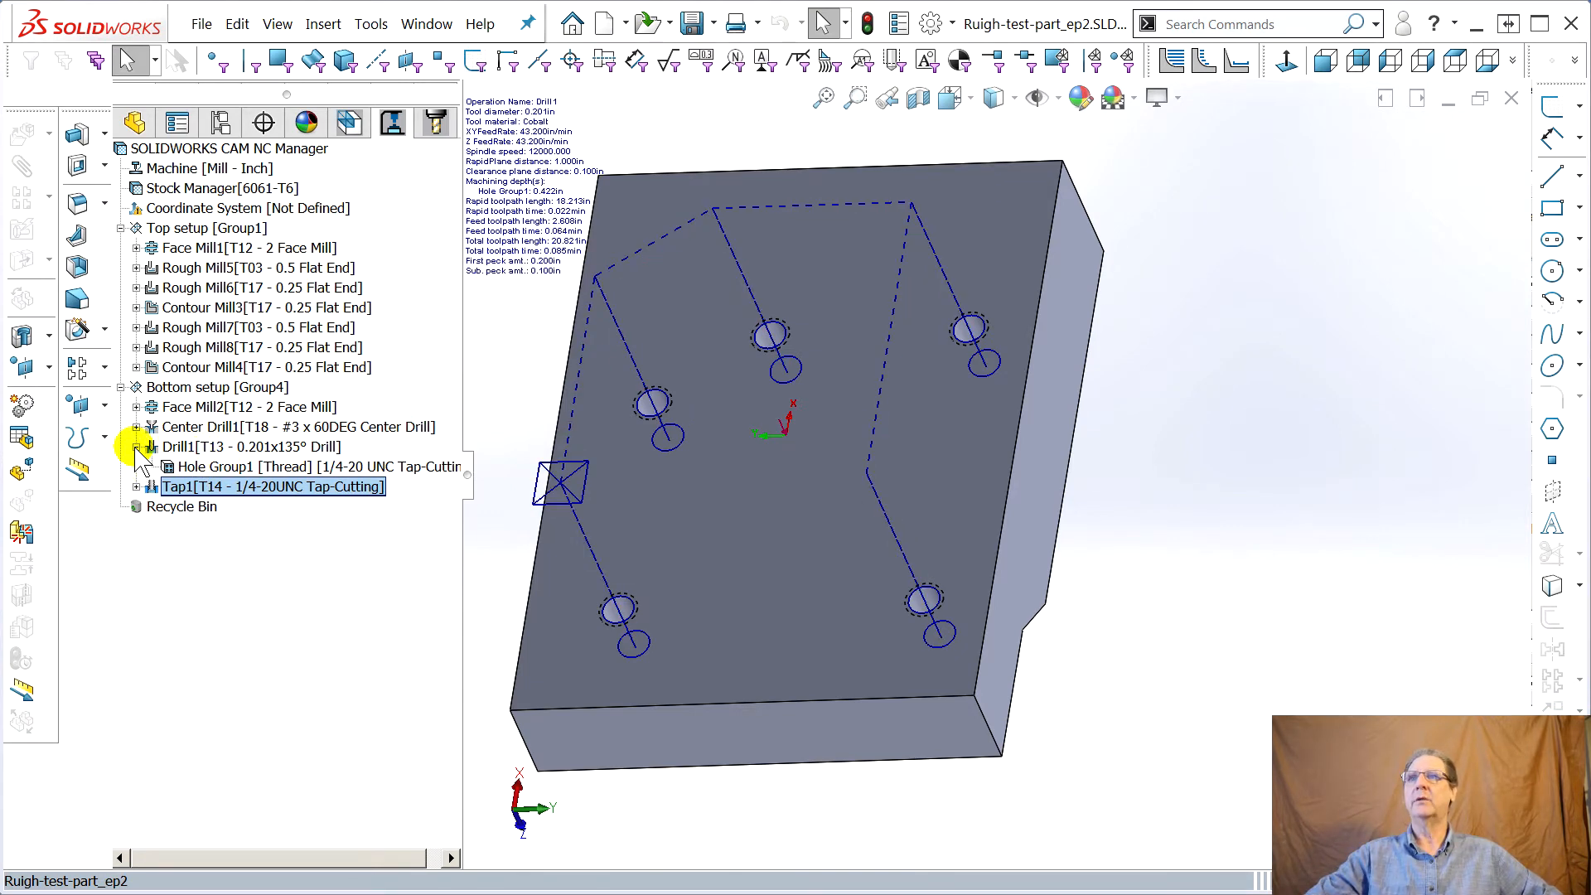
click(136, 448)
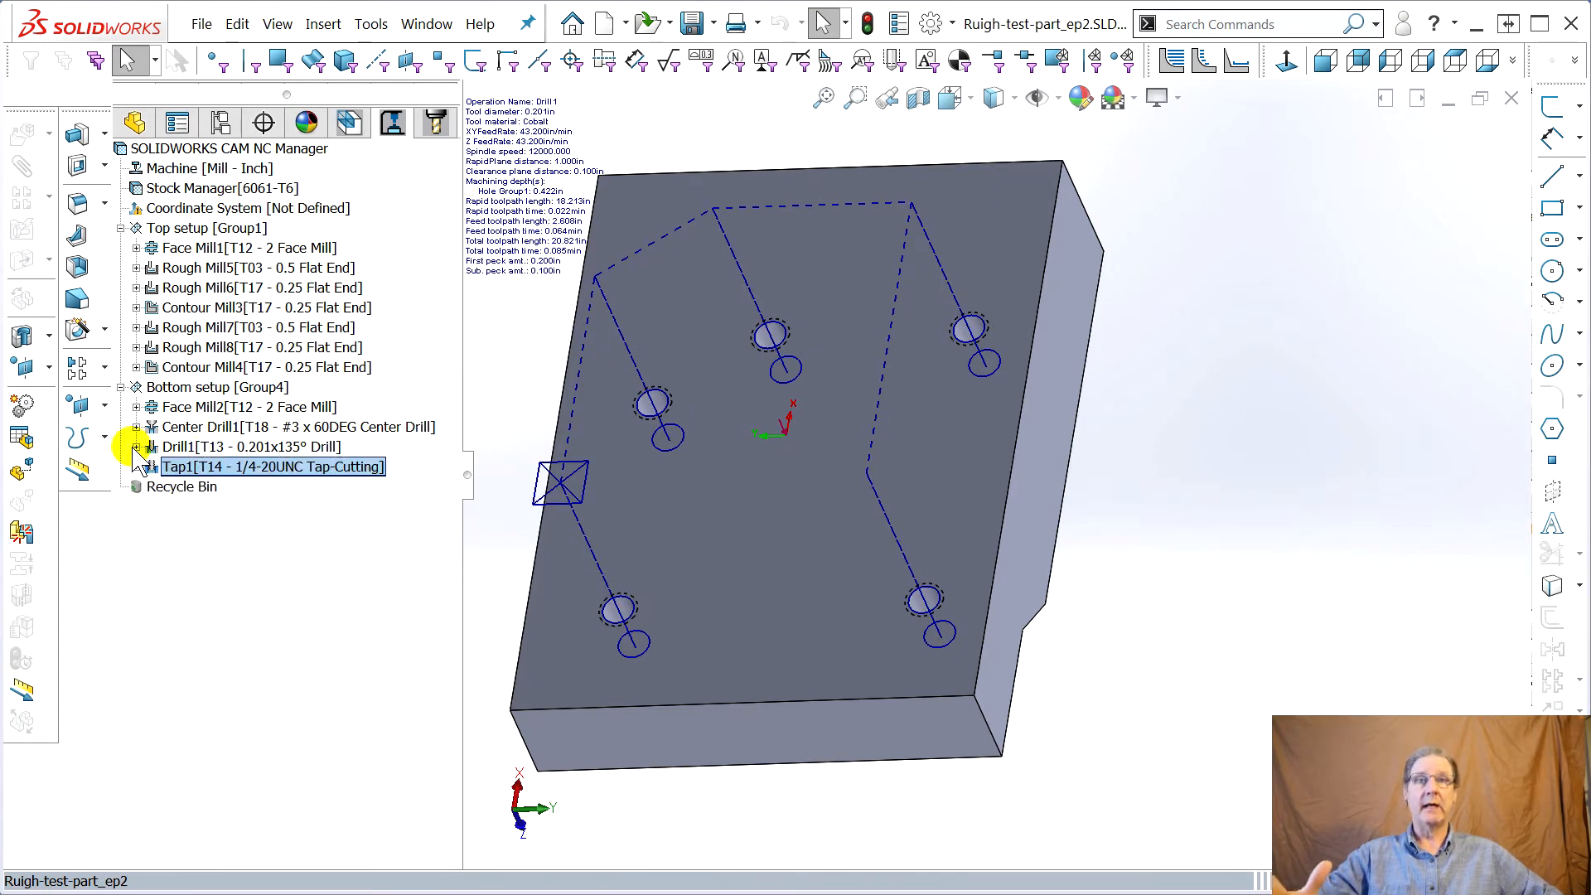
Rotate the part face-on and select the tapped holes one by one to inspect them
middle_drag(658, 408, 775, 442)
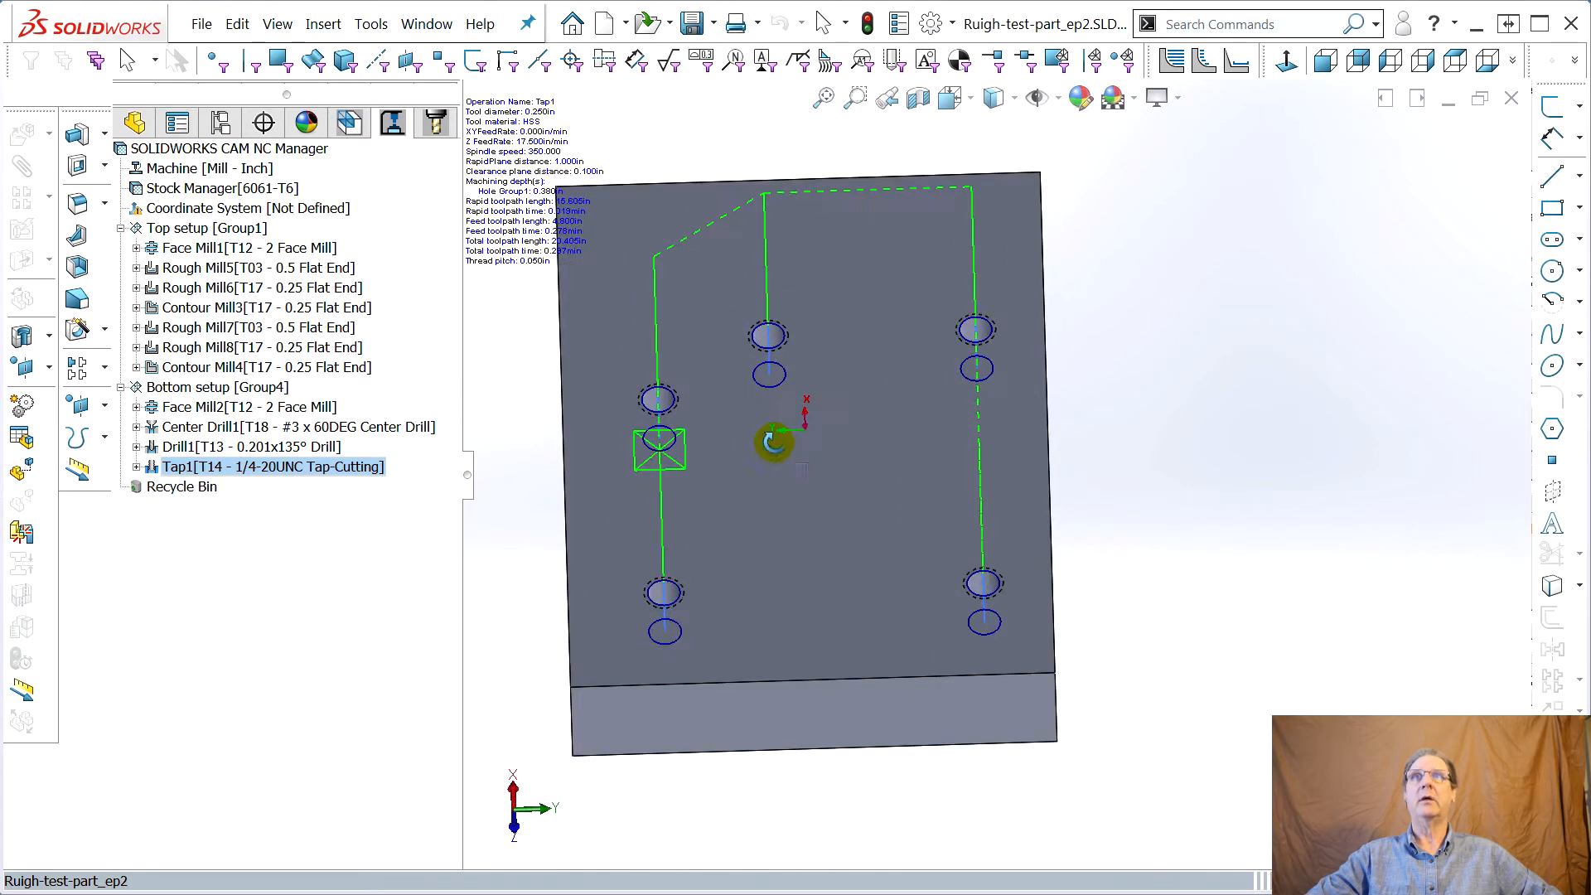
click(763, 340)
click(976, 333)
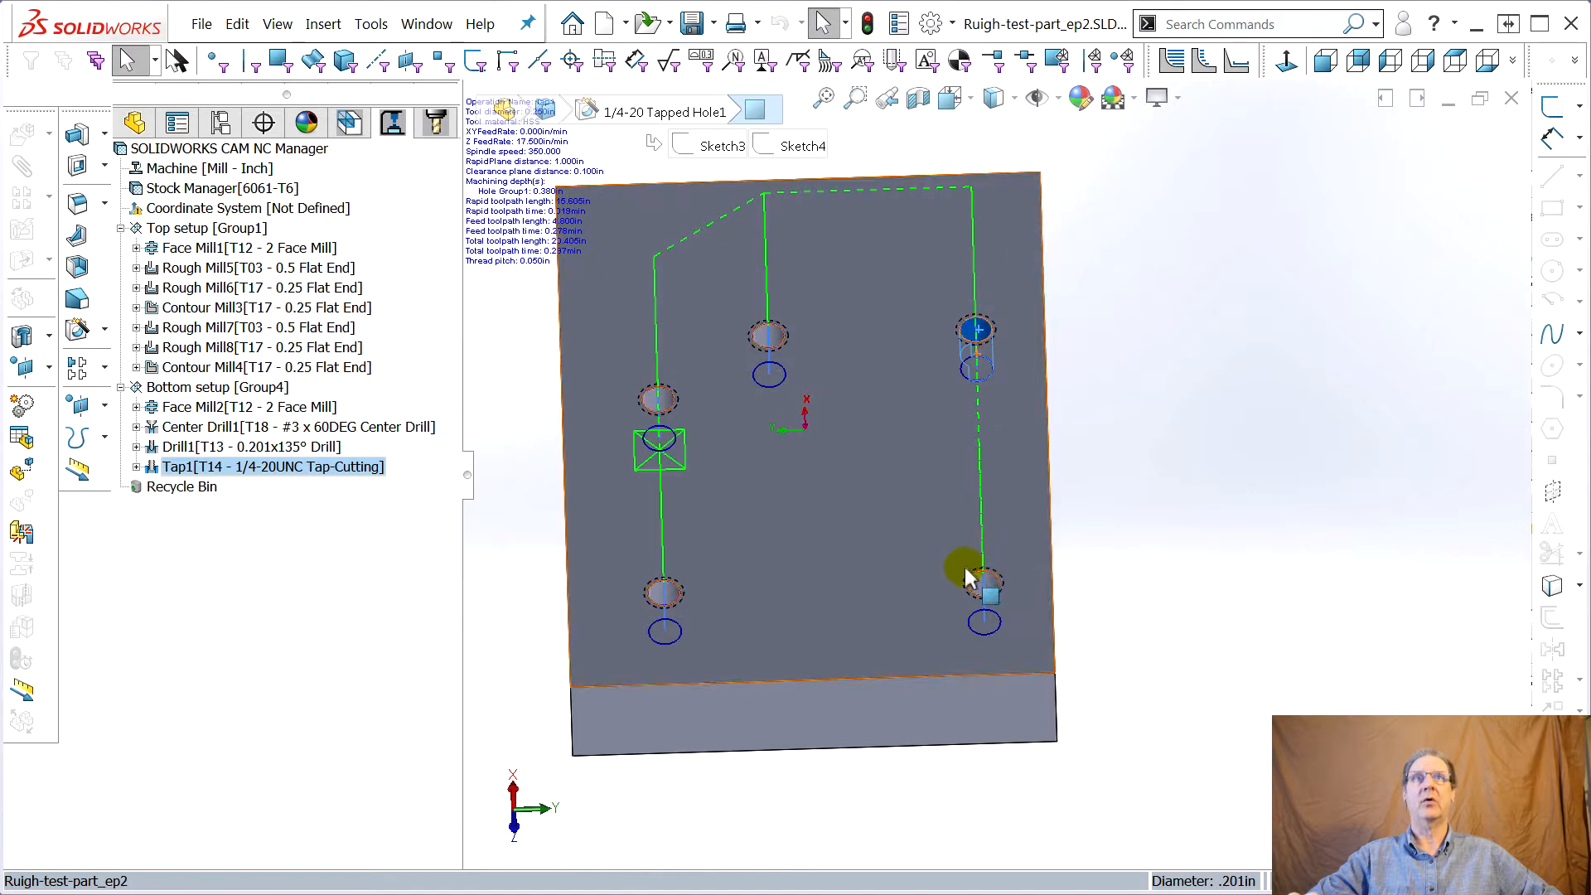
click(980, 584)
click(651, 402)
click(660, 591)
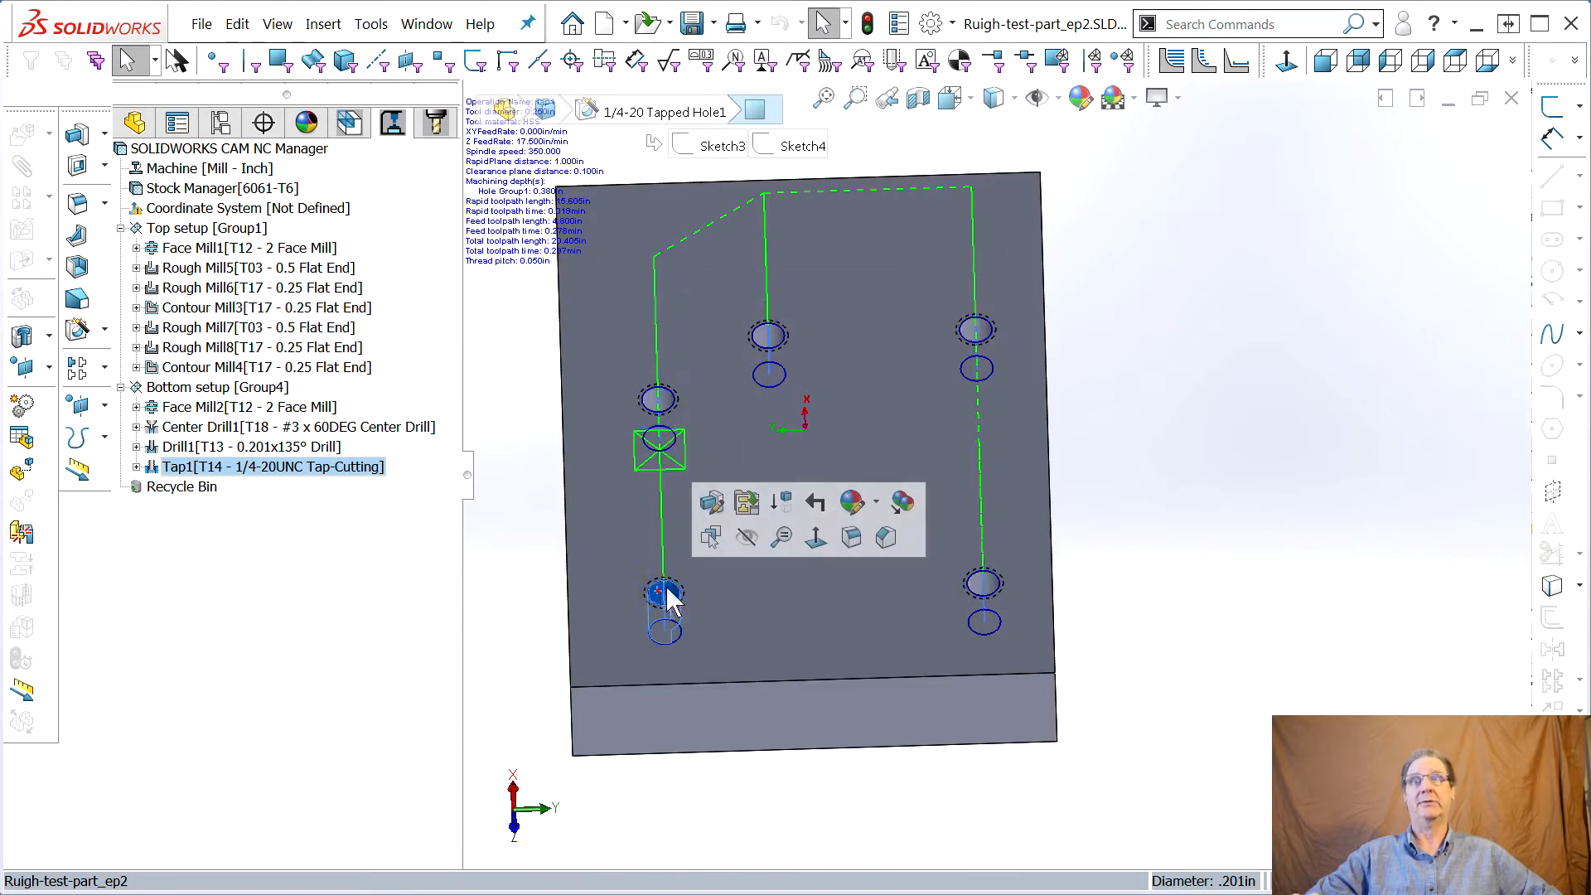
click(765, 333)
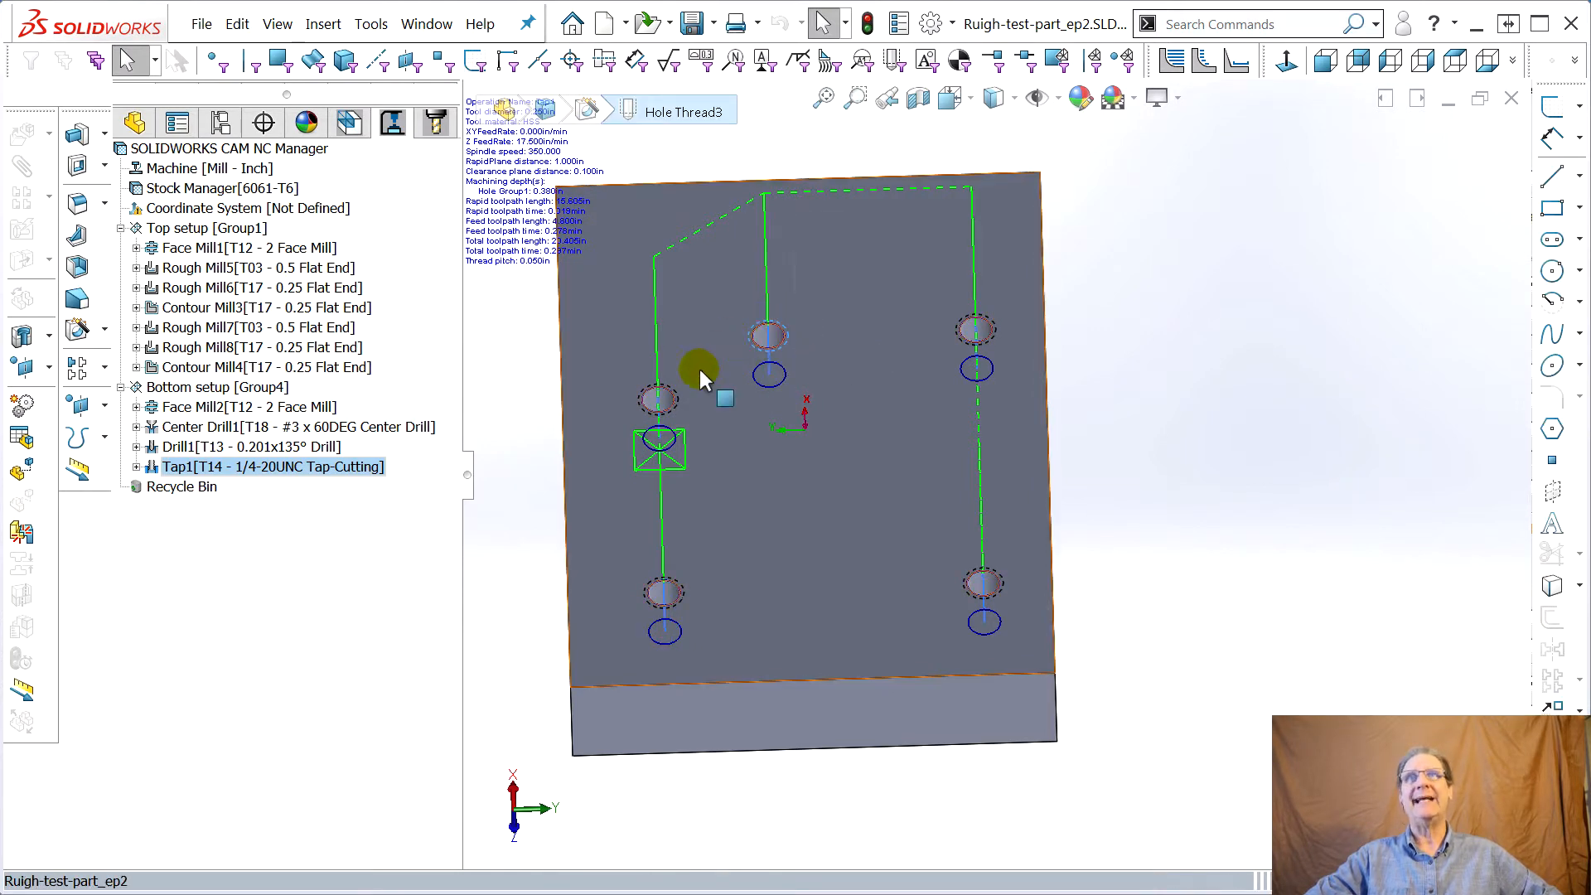
click(669, 399)
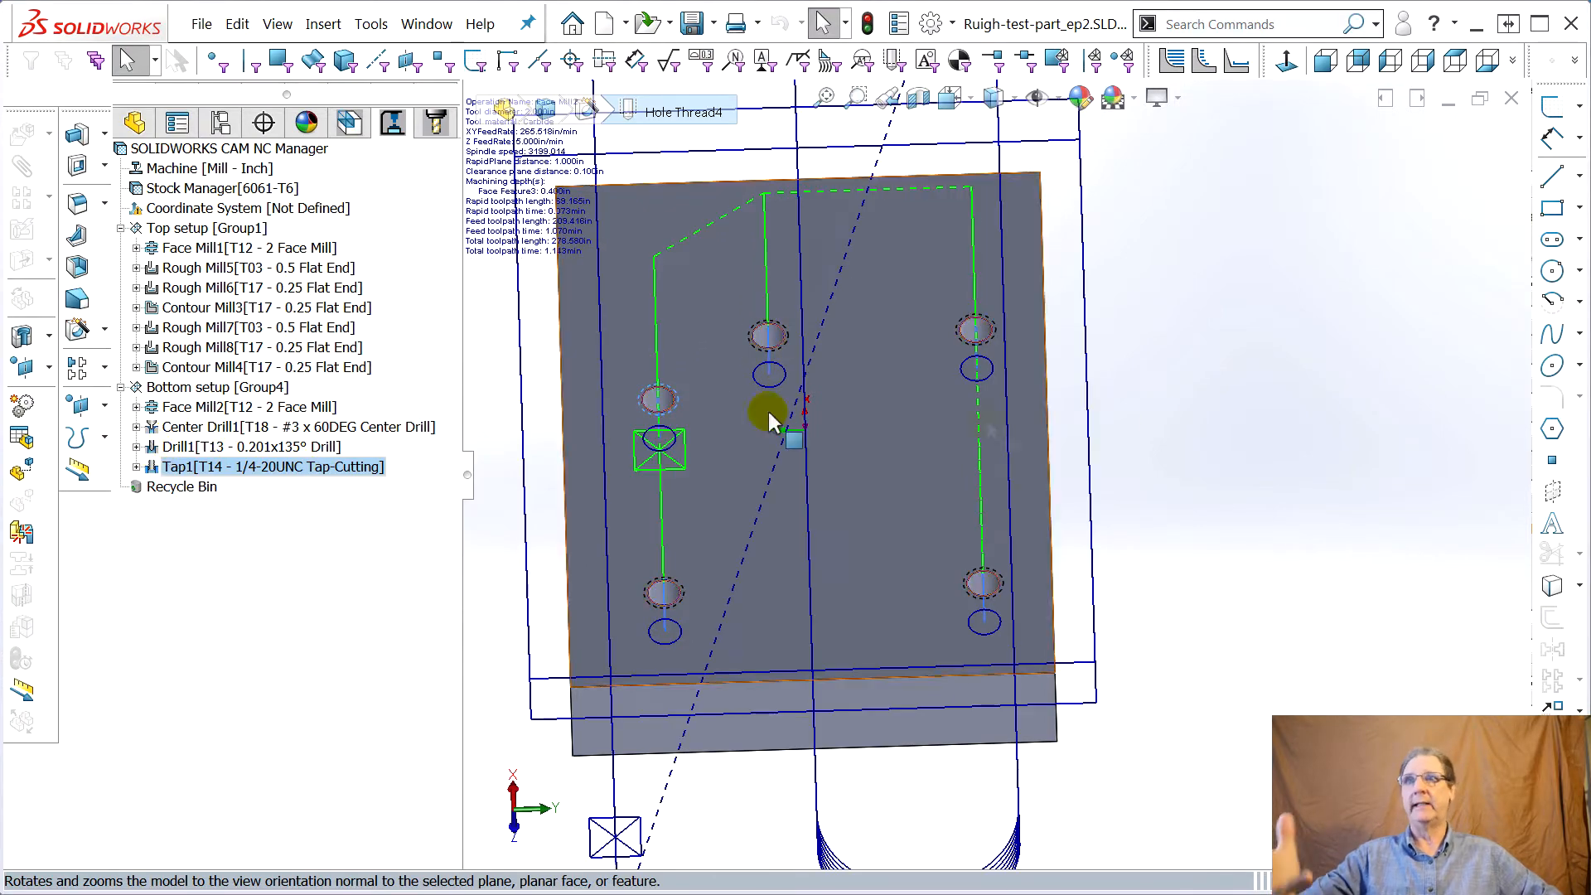
Save a copy of the part as Ruigh-test-part_ep3.SLDPRT, opening the copy and closing the original document
middle_drag(1030, 373, 1146, 355)
click(201, 23)
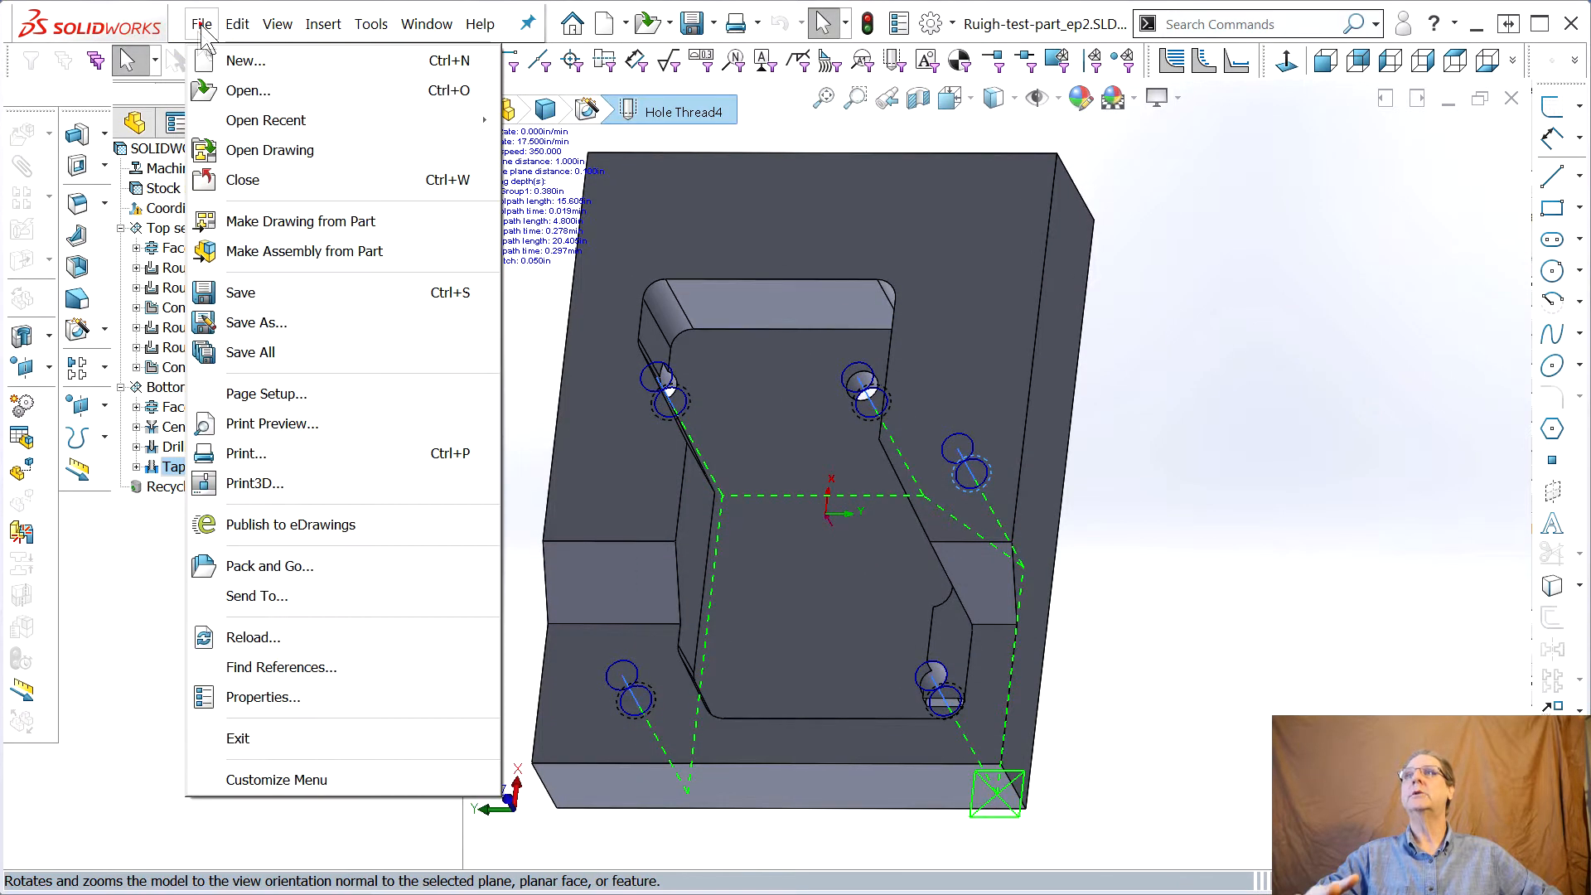
click(248, 323)
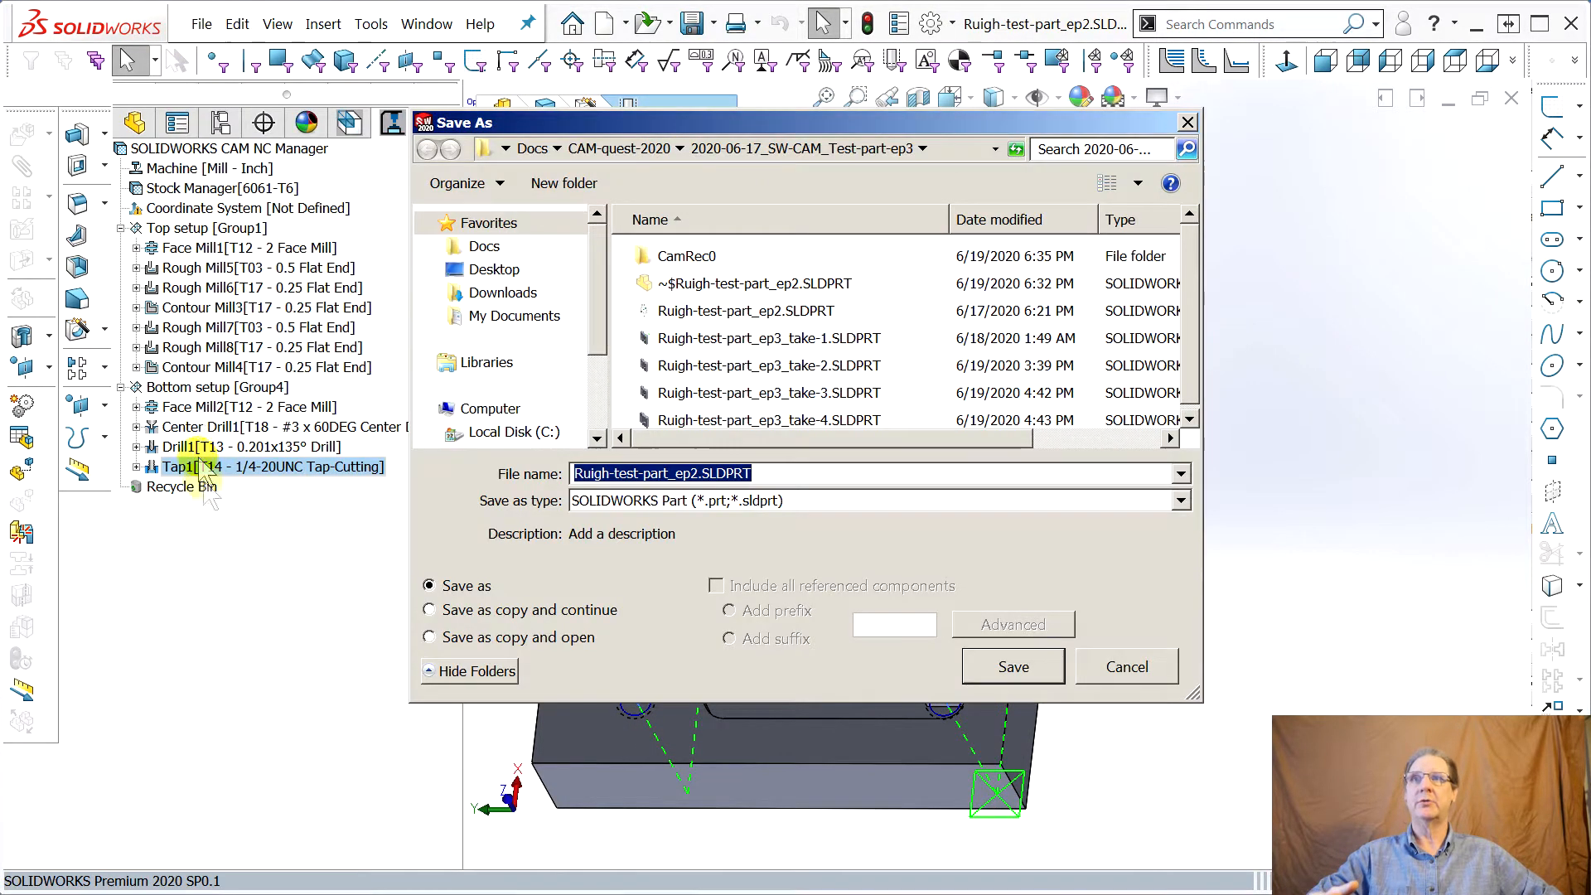
click(429, 637)
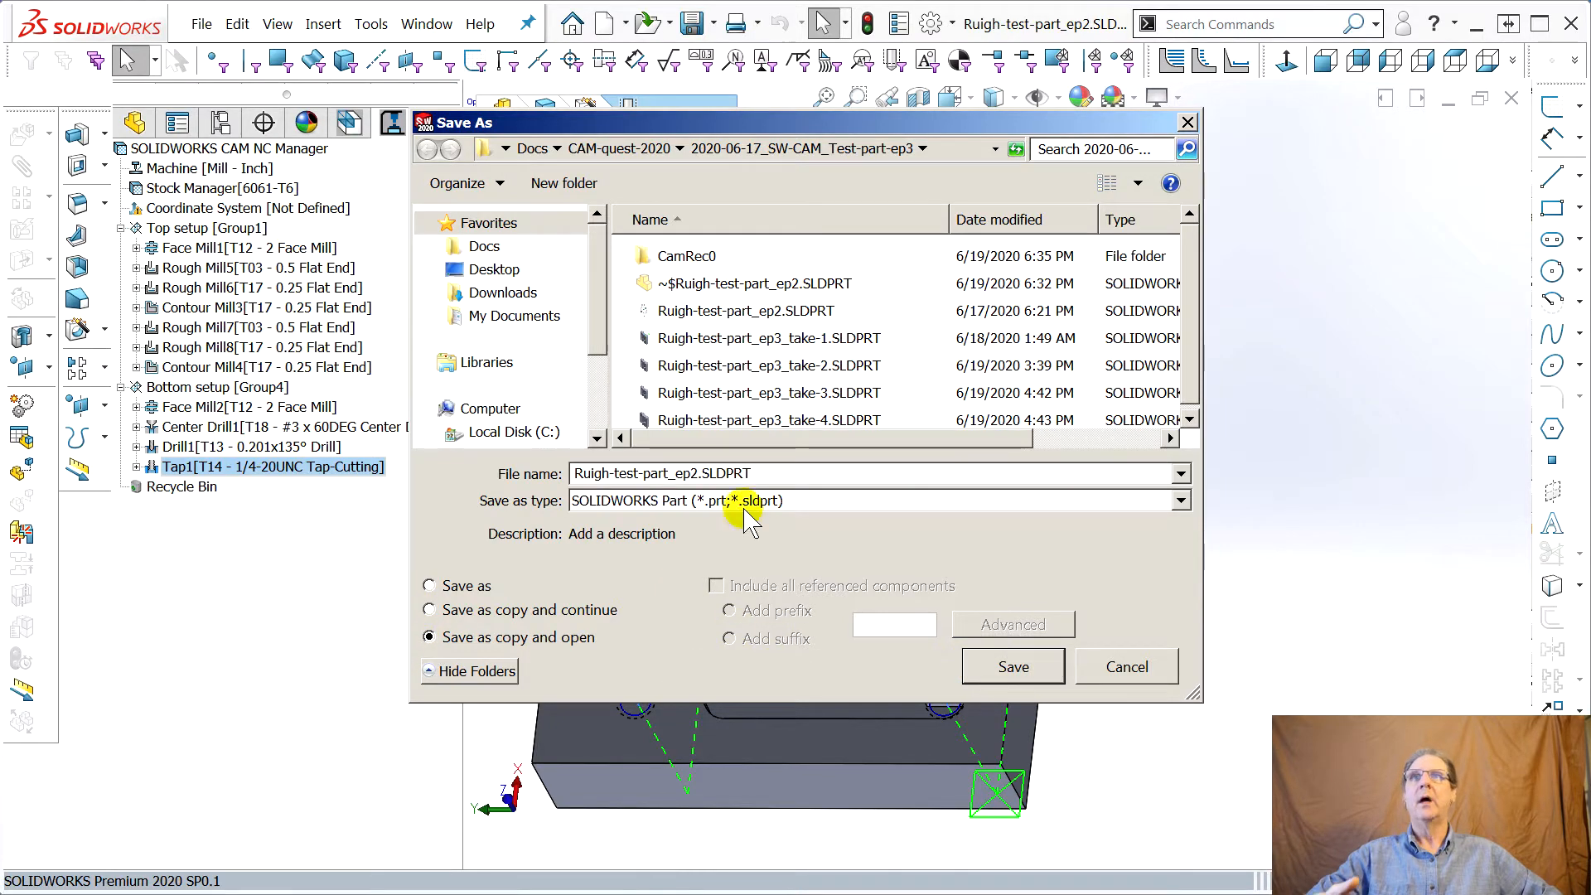
click(697, 477)
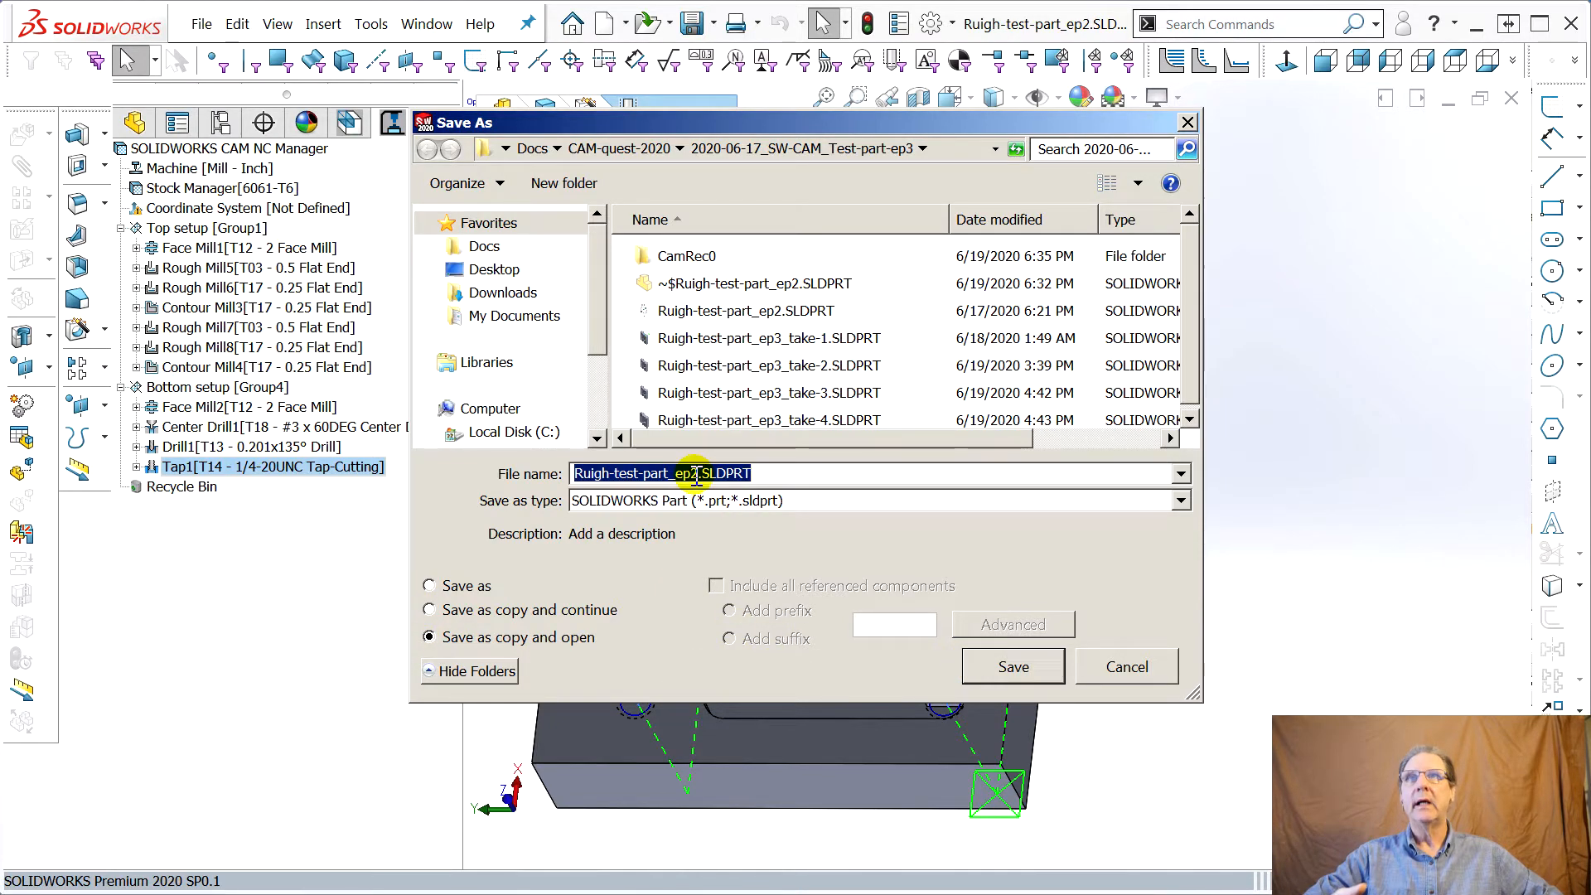
click(687, 474)
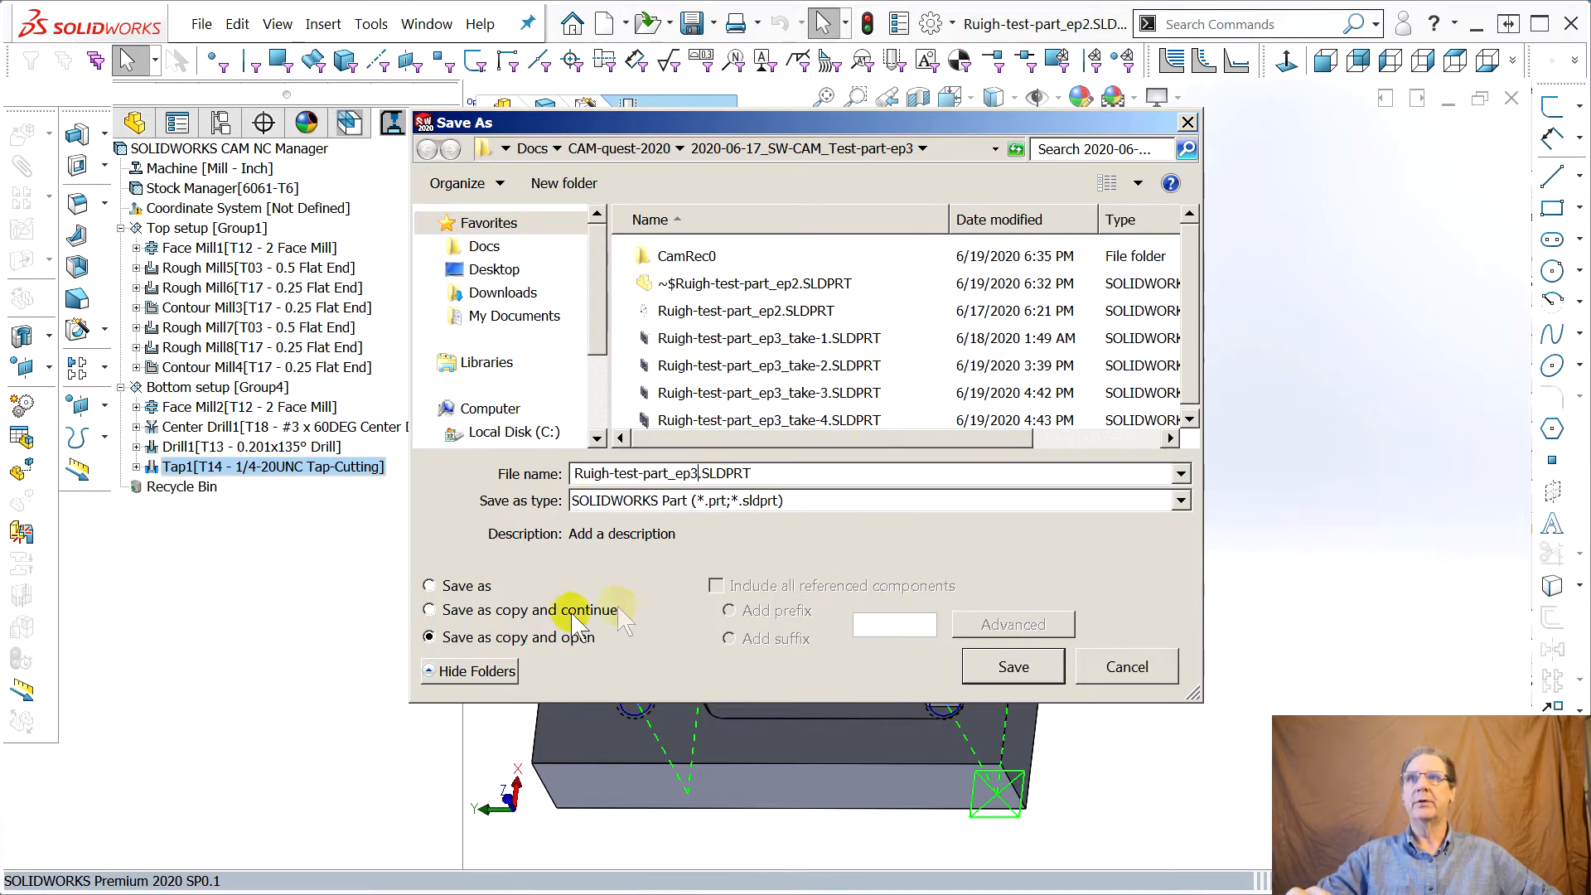
click(1014, 663)
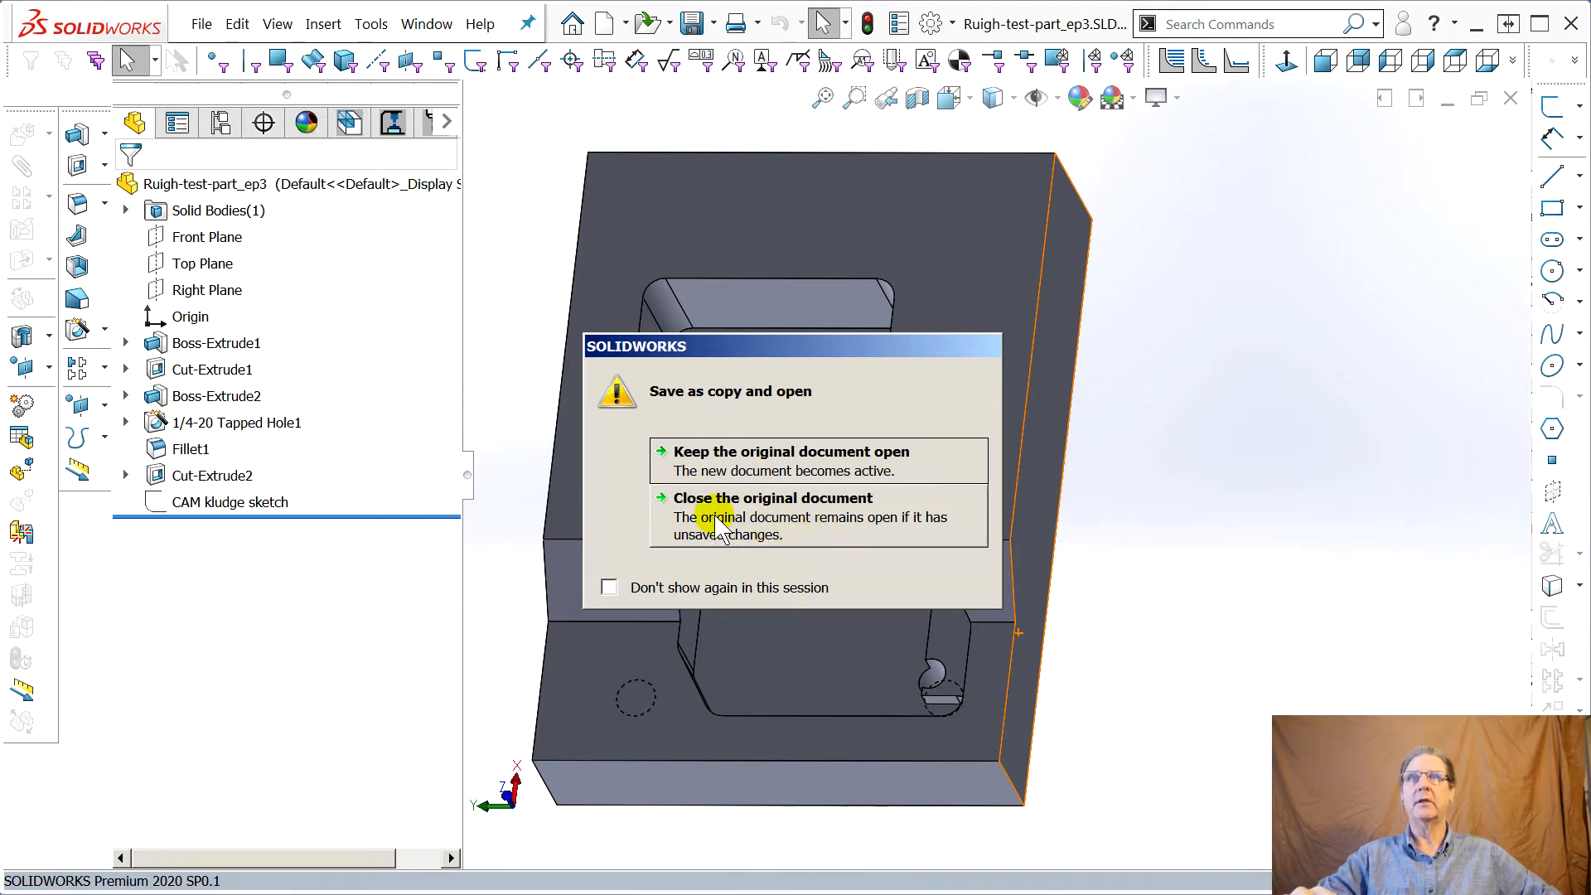
click(716, 521)
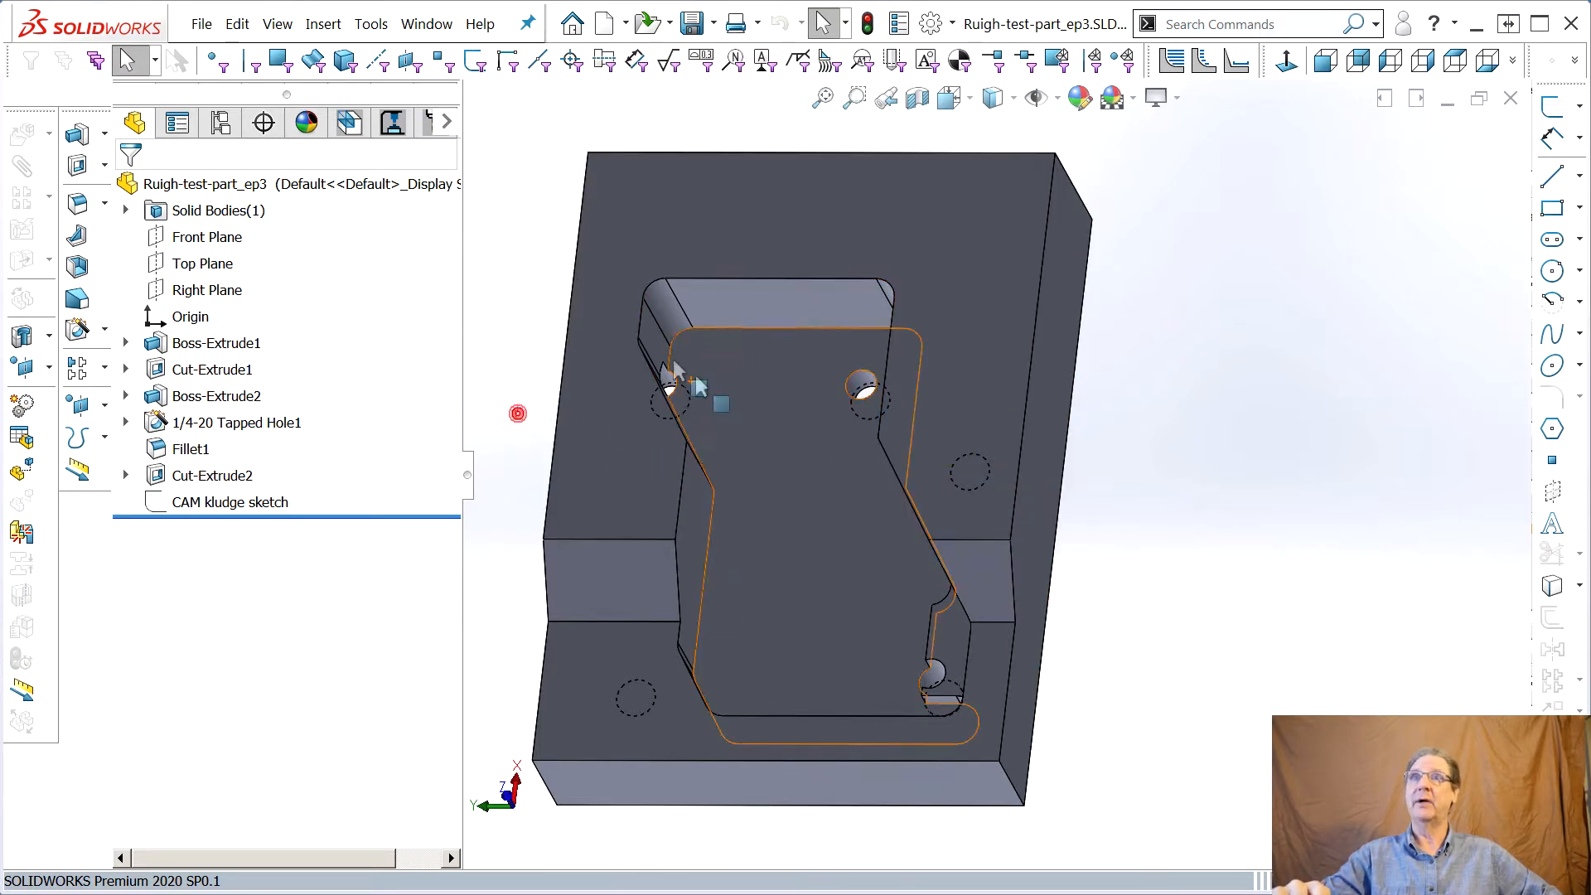
middle_drag(702, 407, 539, 406)
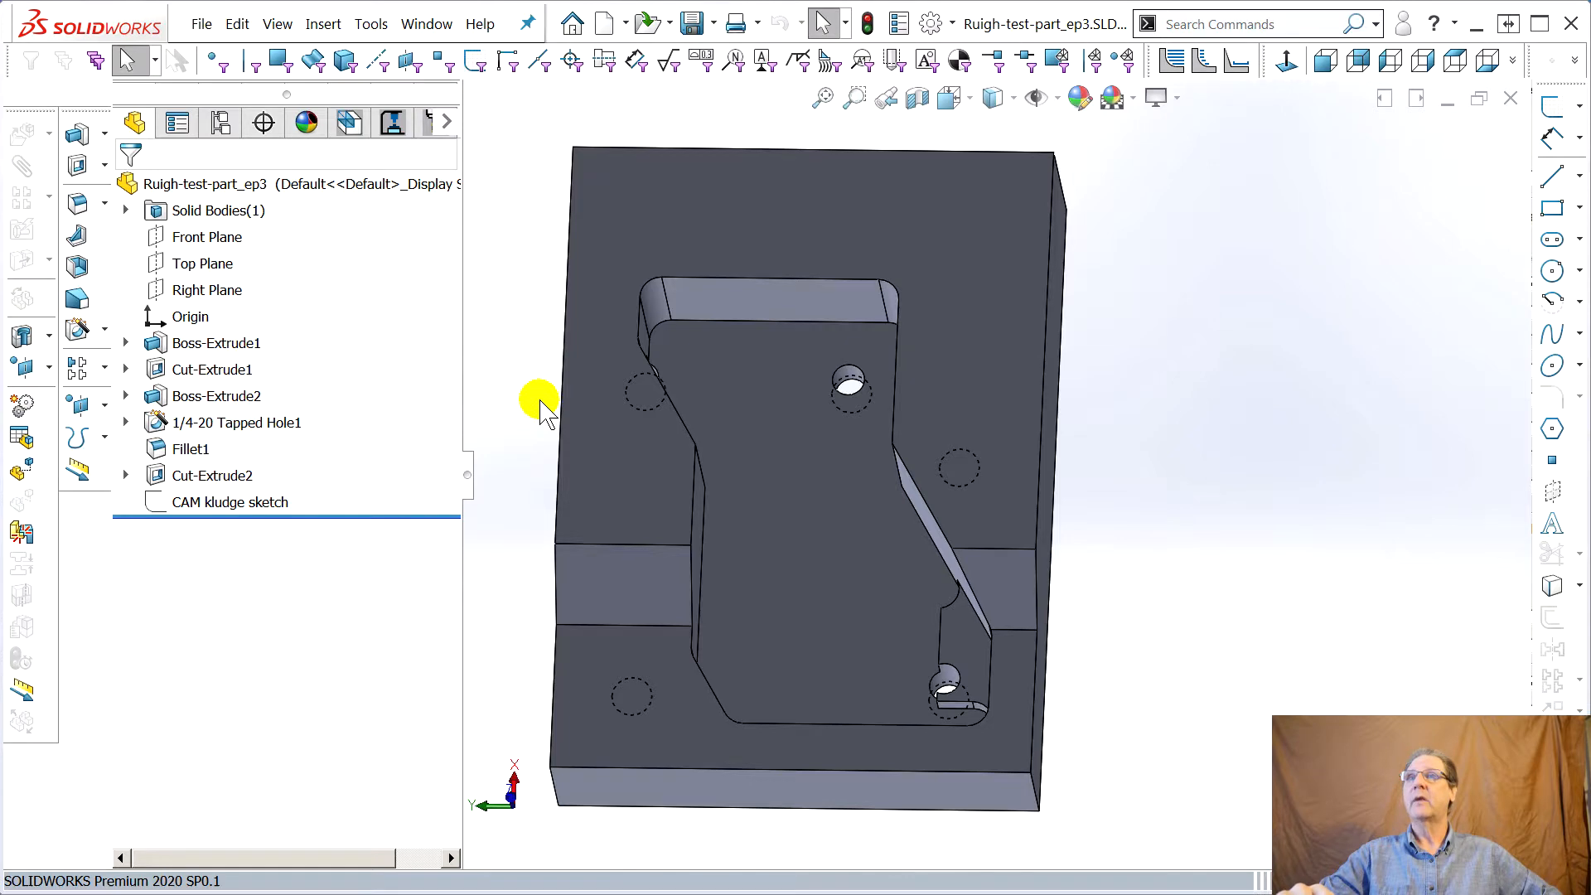
middle_drag(891, 542, 923, 525)
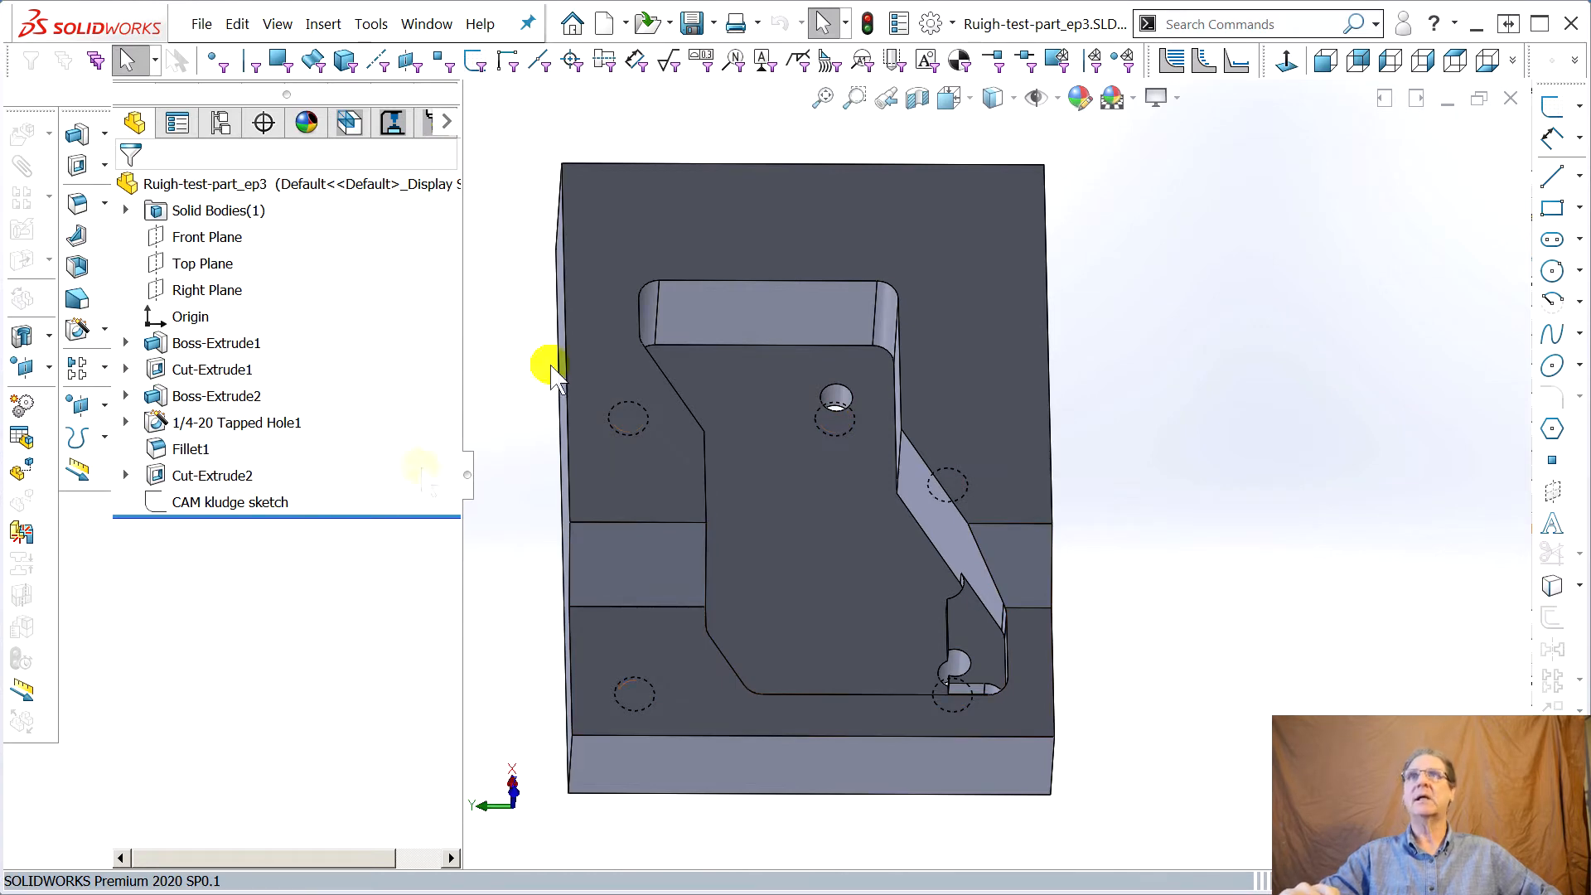
right_click(802, 65)
click(862, 78)
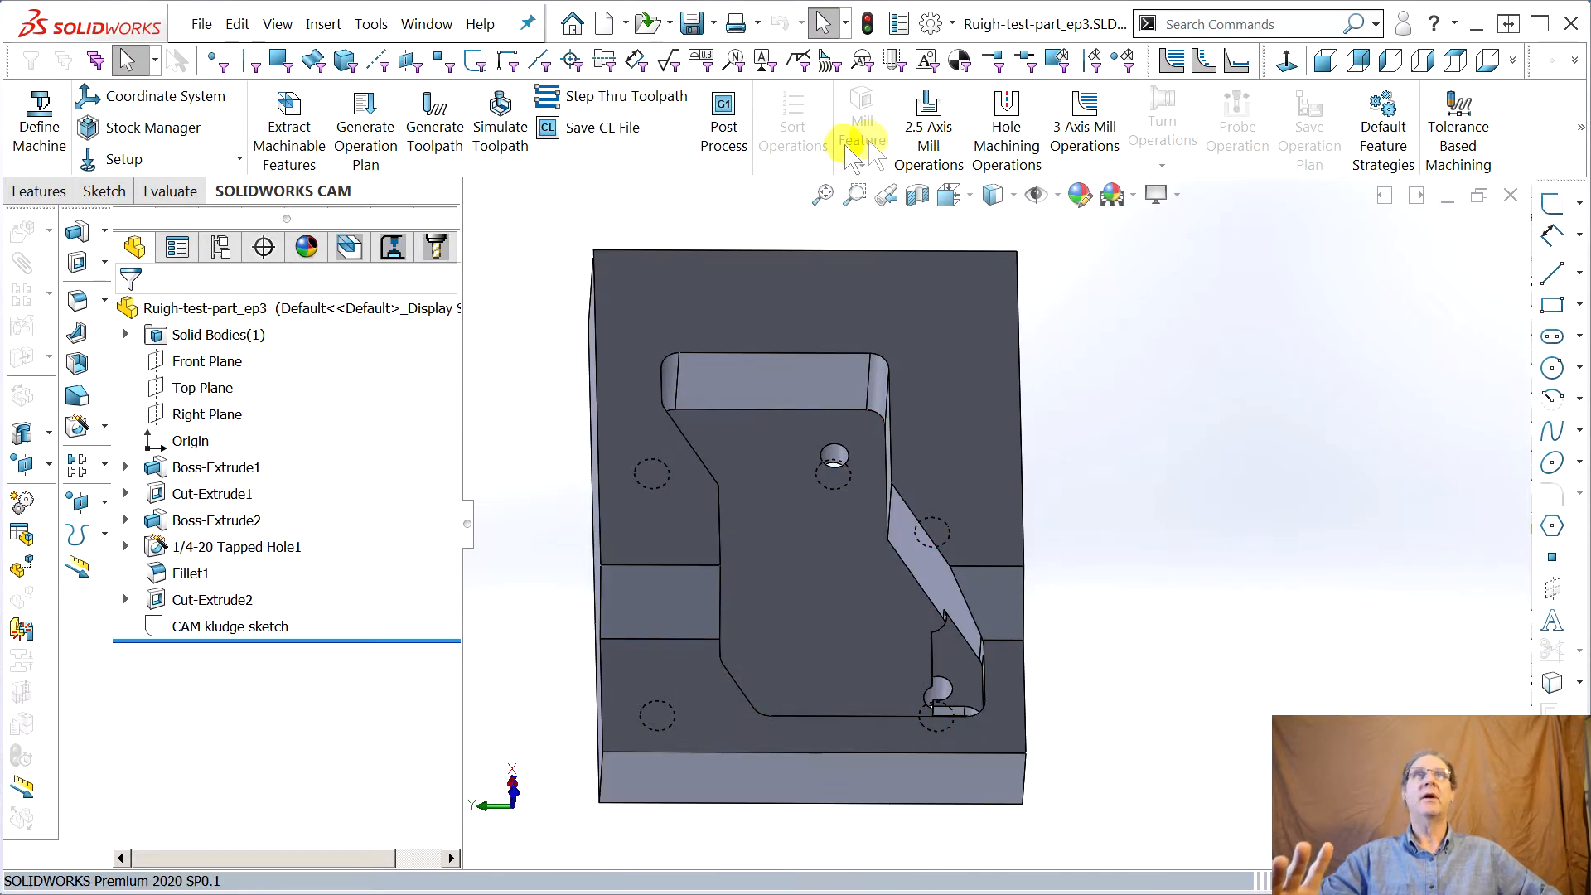
click(1580, 128)
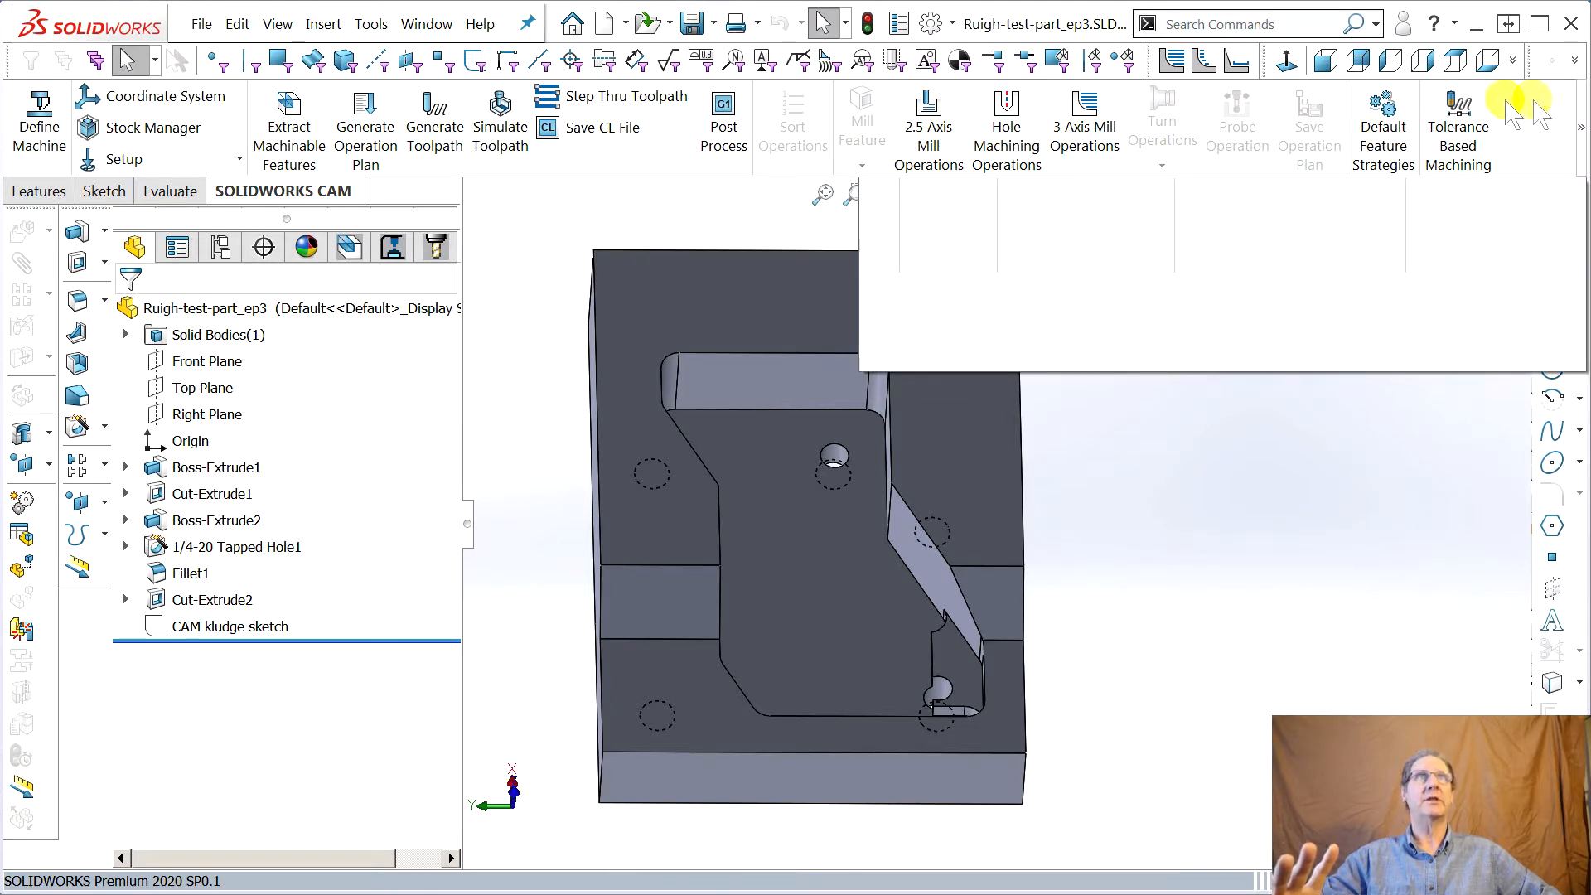
click(1580, 128)
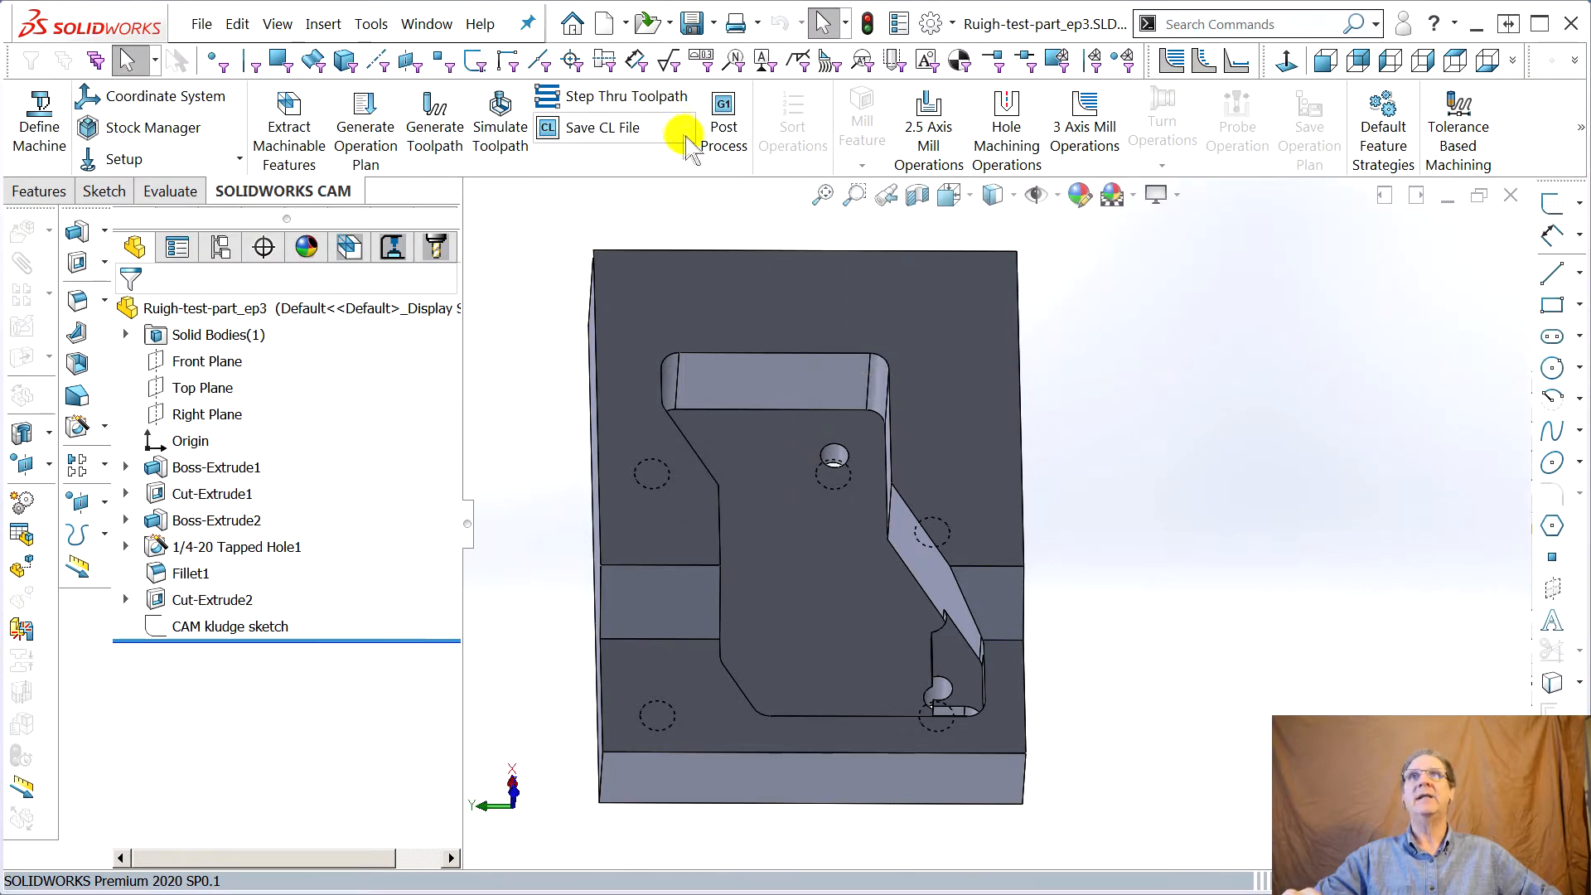
right_click(671, 163)
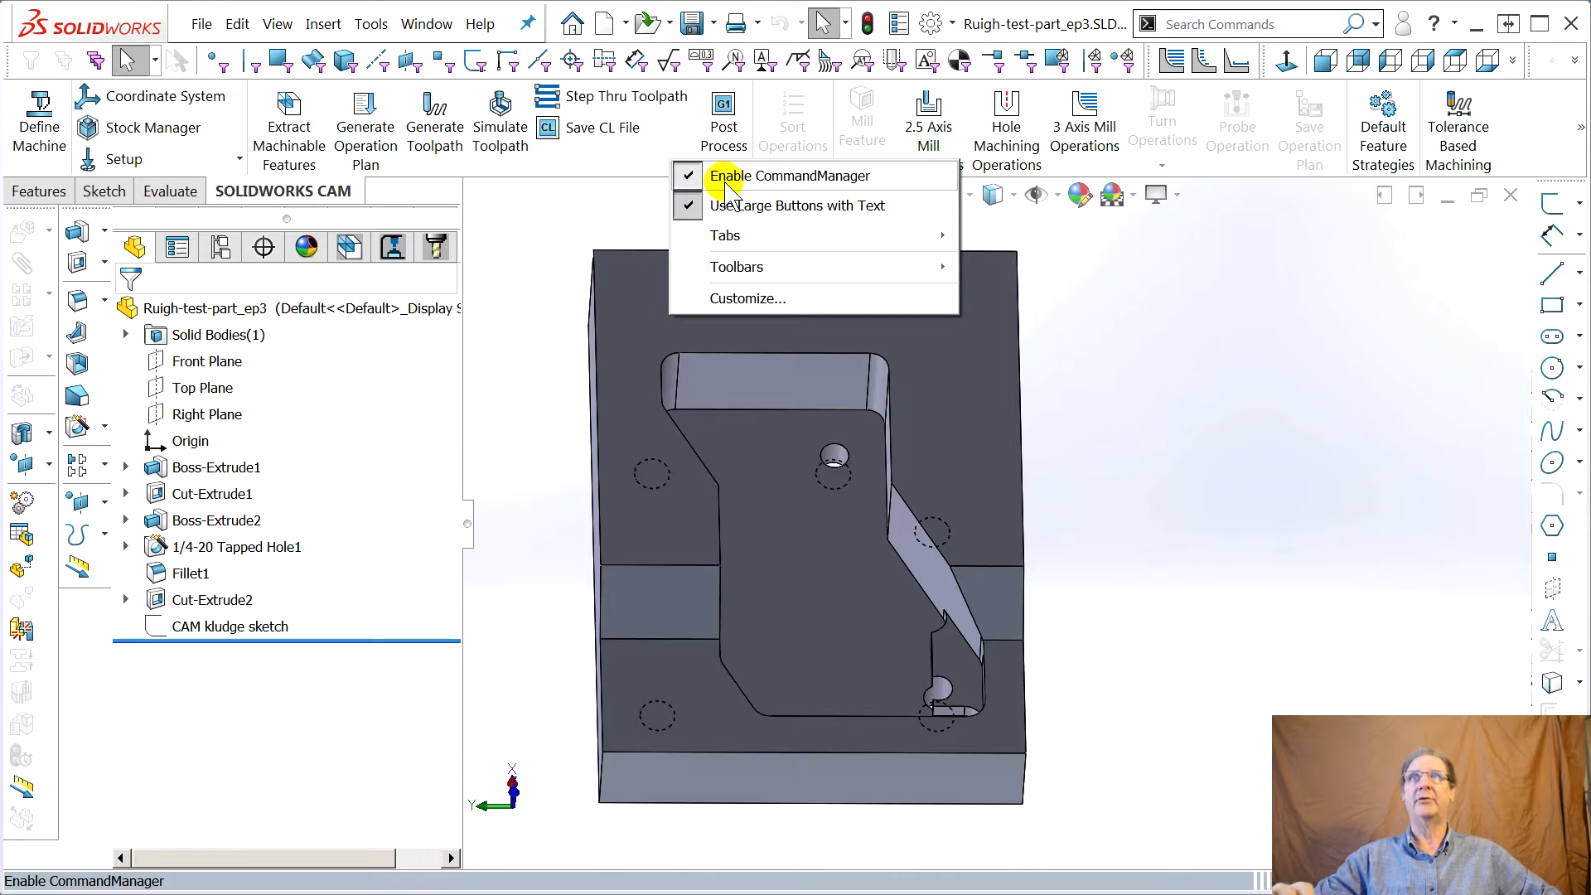
click(726, 182)
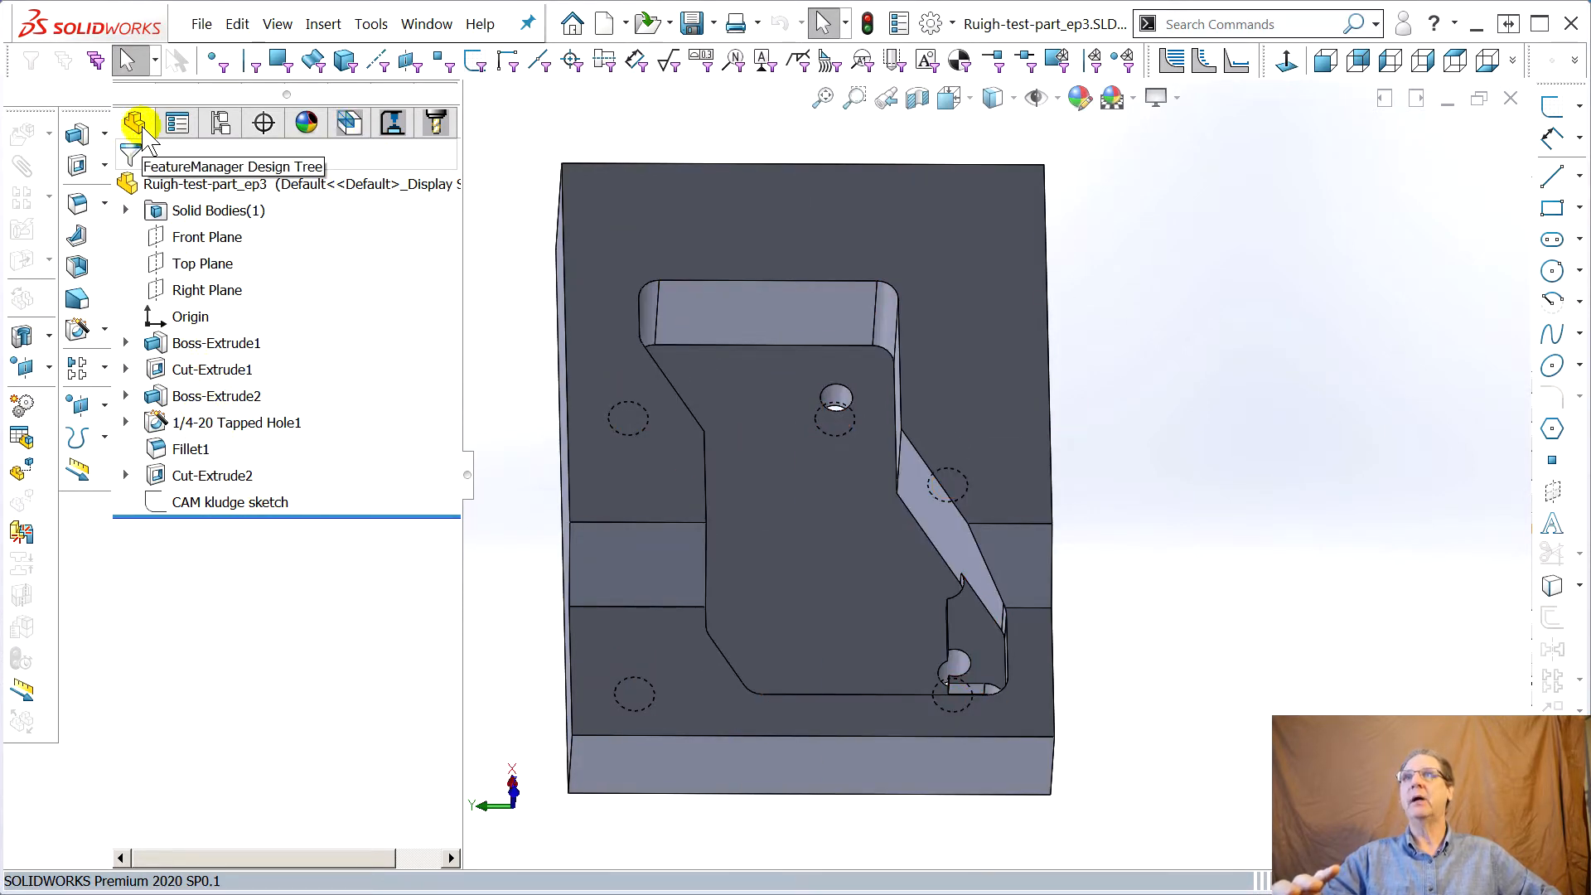
Review the recognized features in the CAM feature tree, then open Simulate Toolpath from the operation tree
click(348, 123)
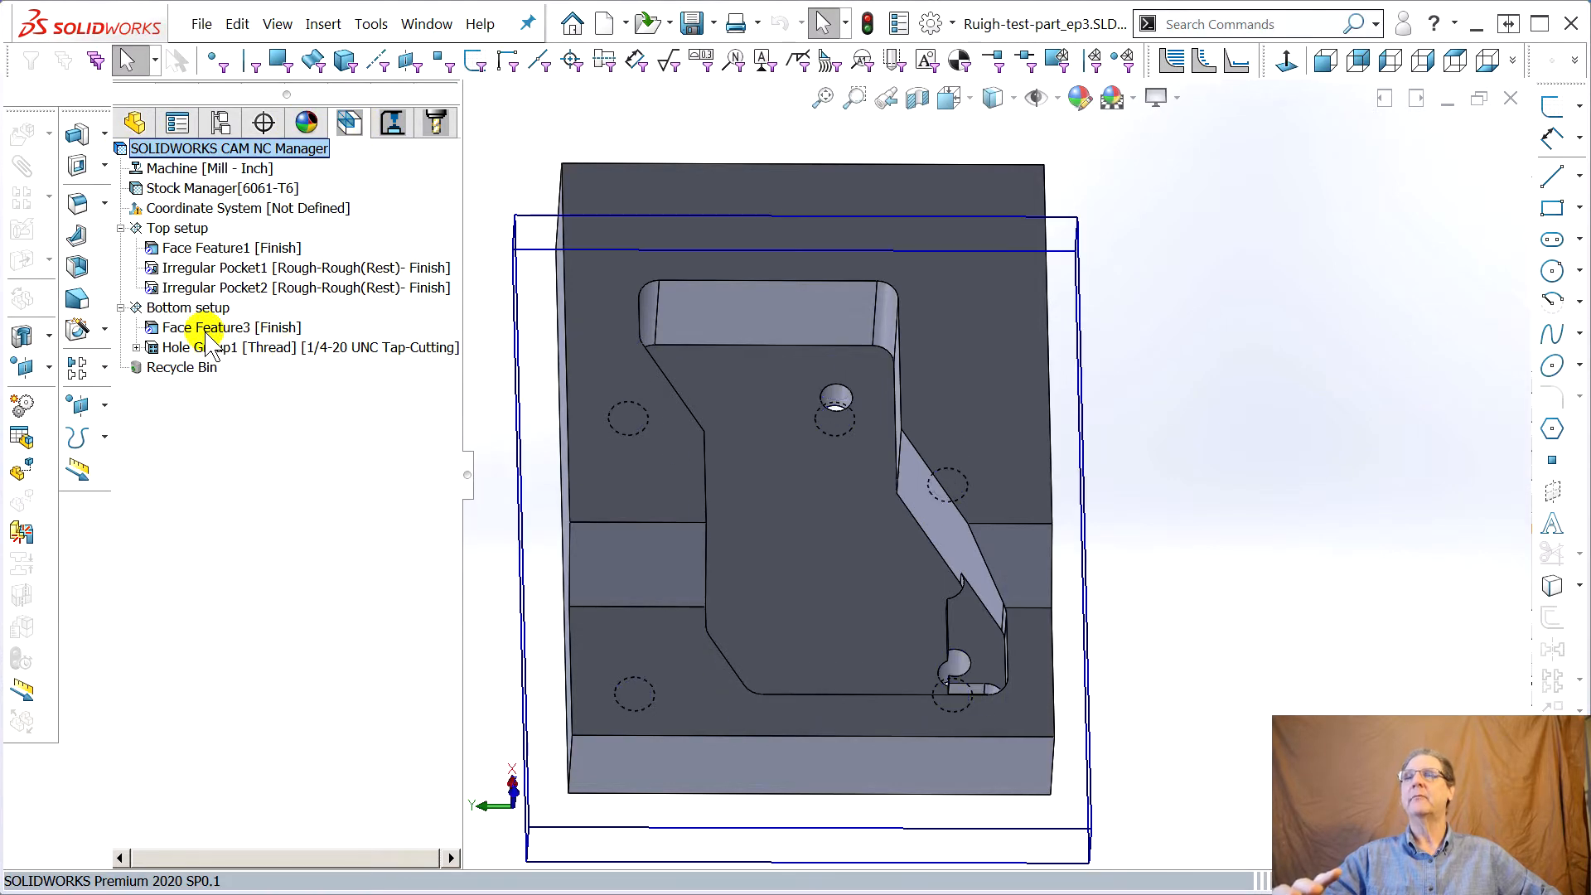
middle_drag(926, 645, 897, 653)
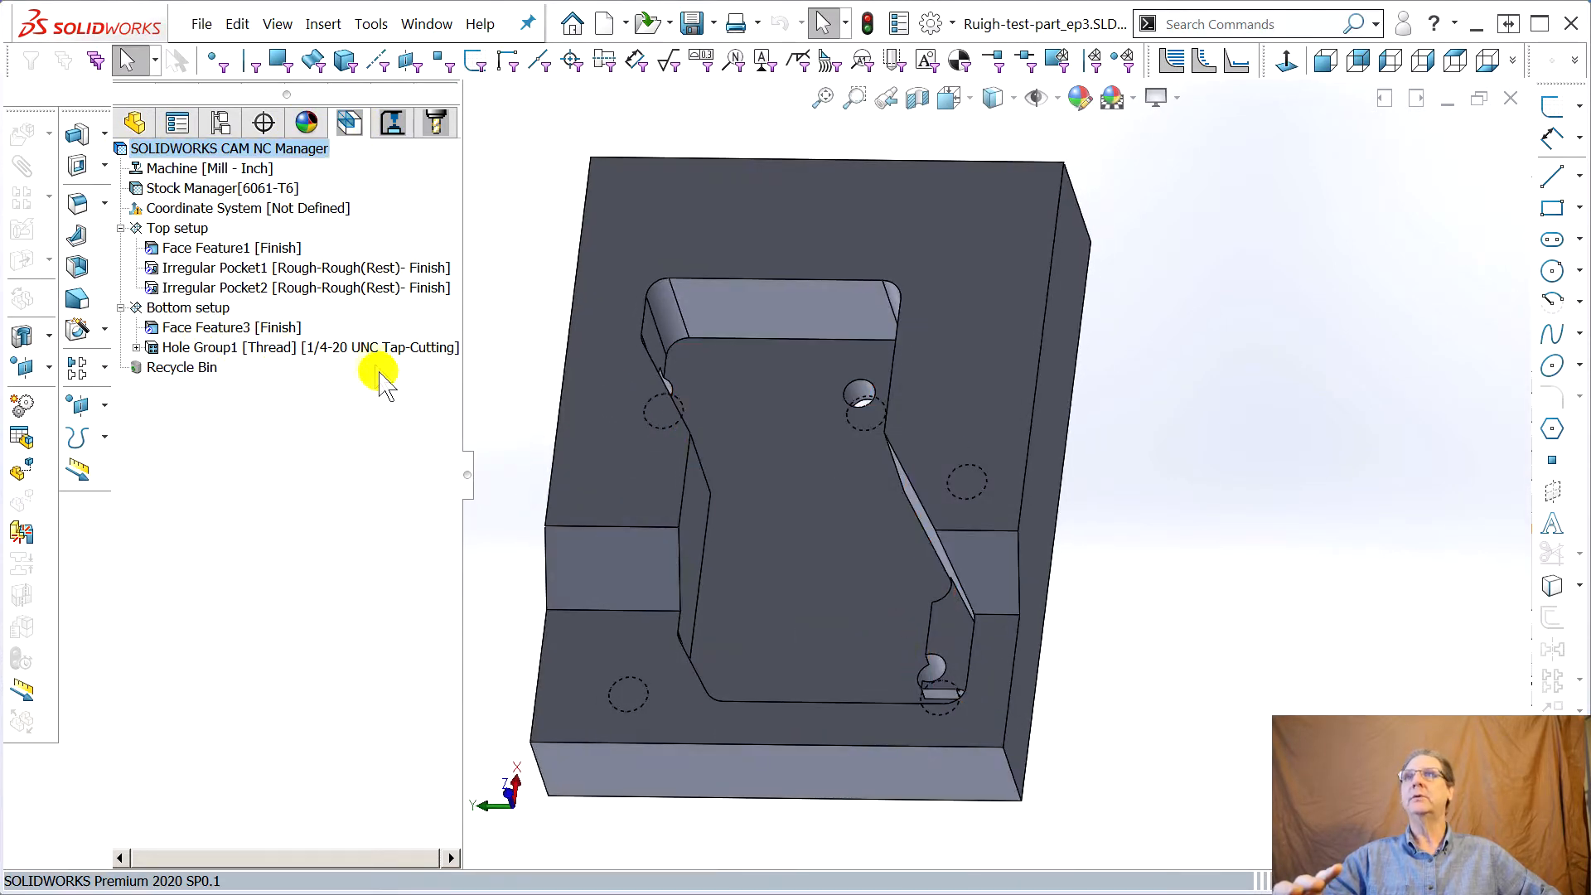
right_click(192, 151)
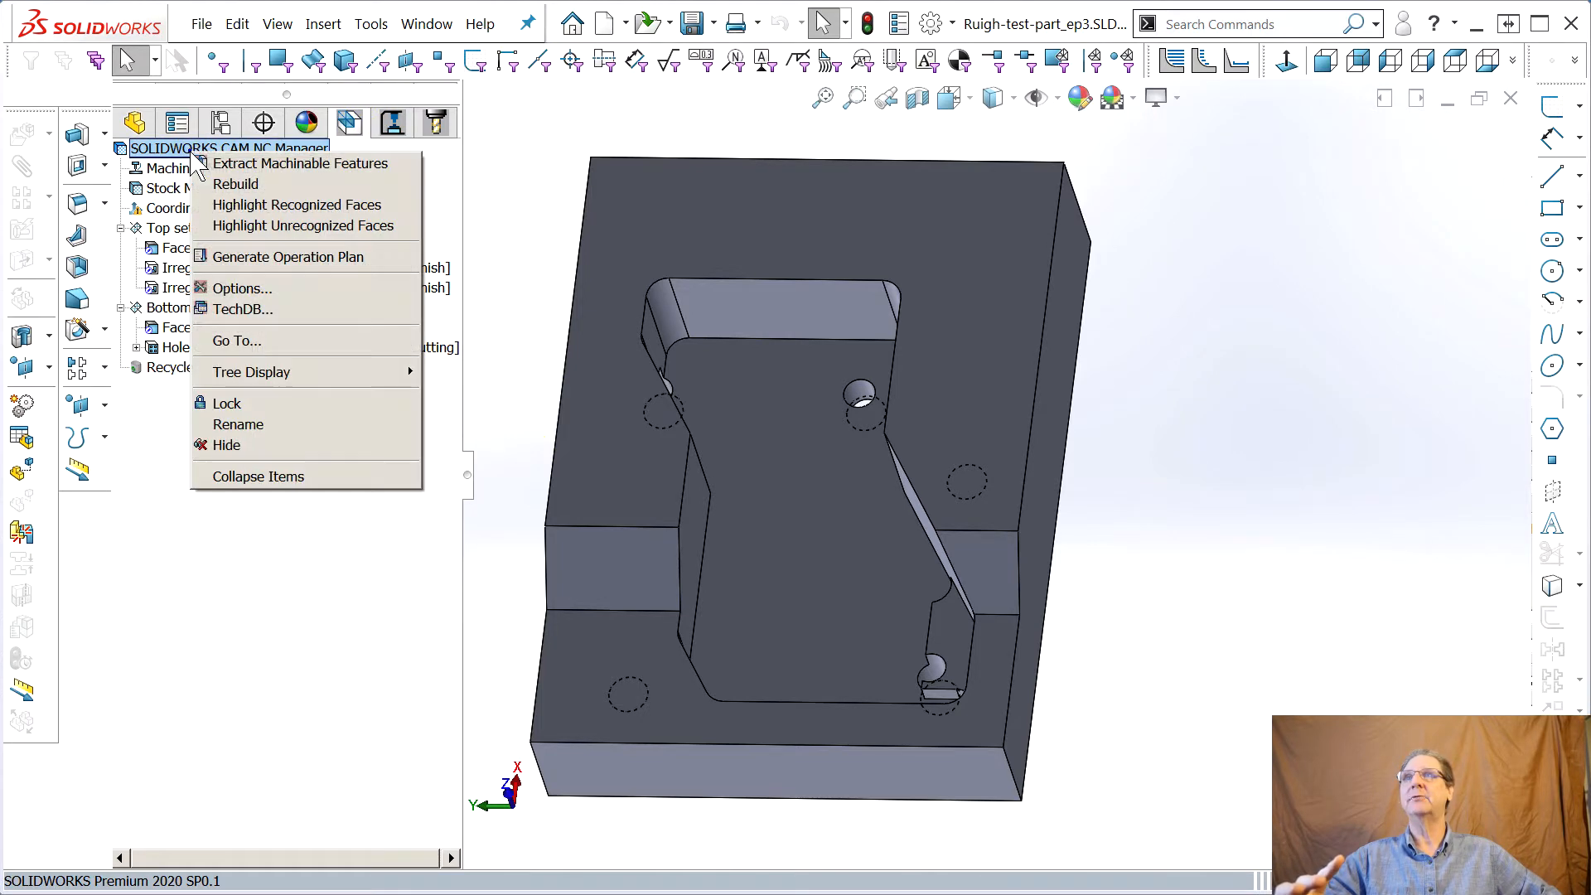
click(390, 130)
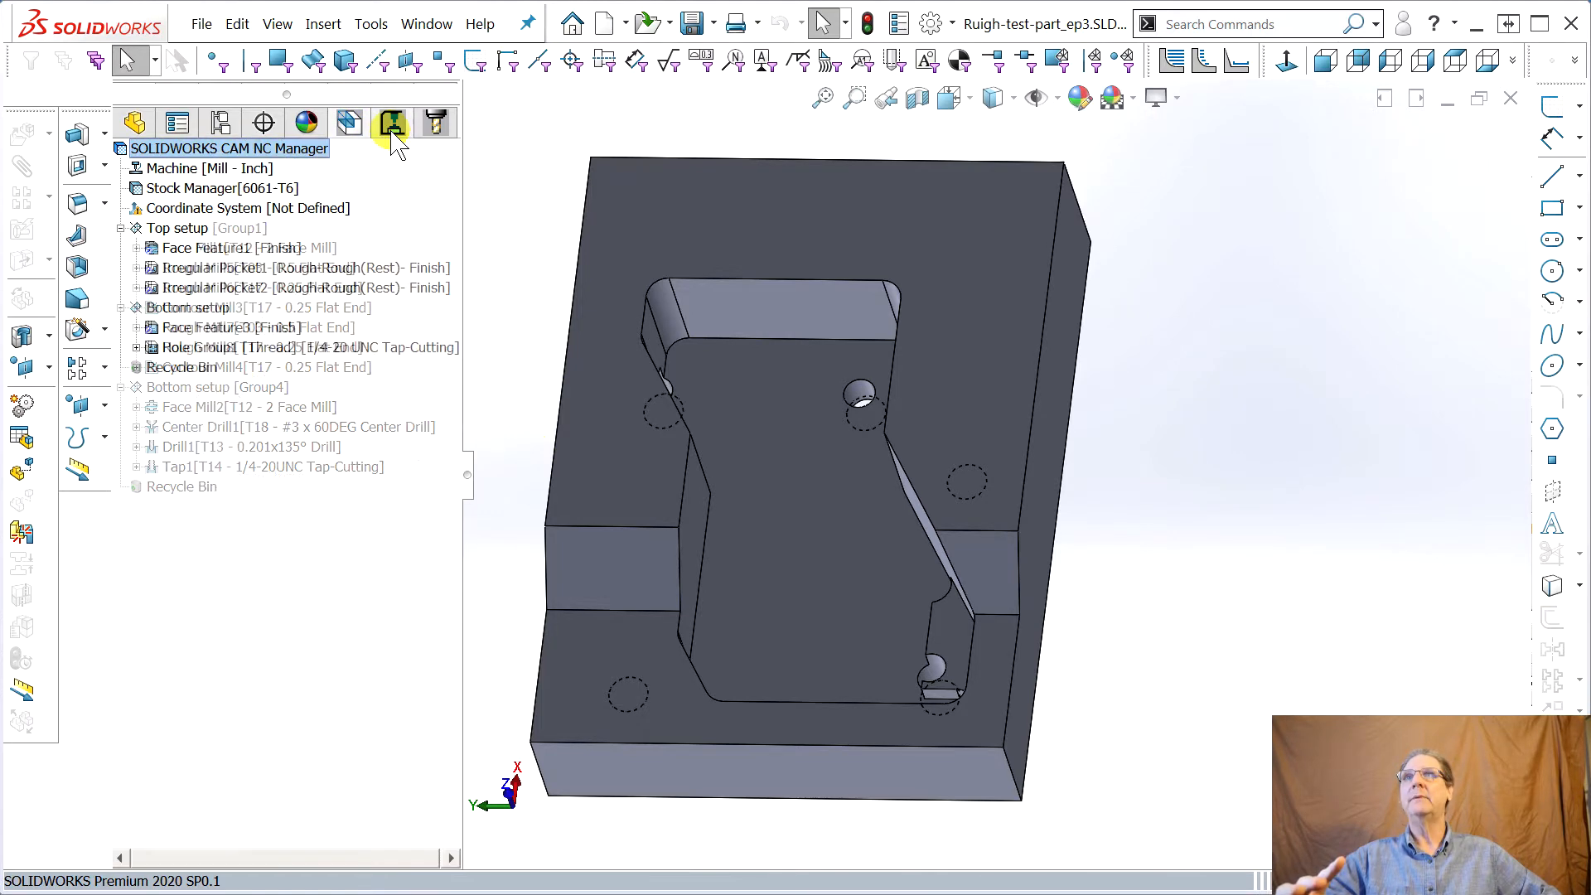
click(382, 131)
right_click(177, 153)
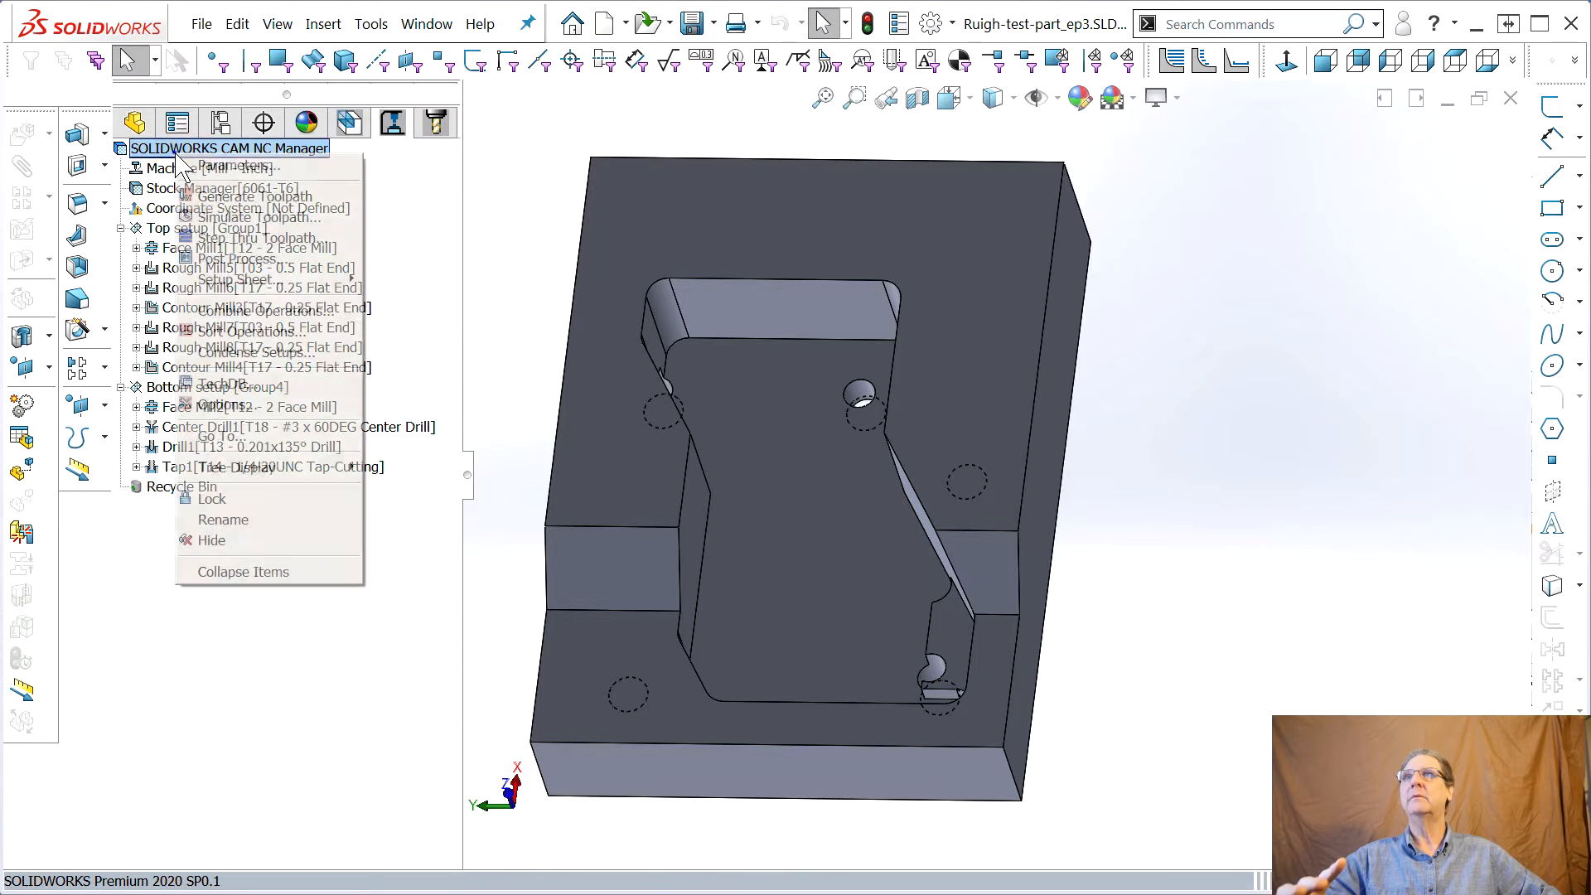
click(240, 217)
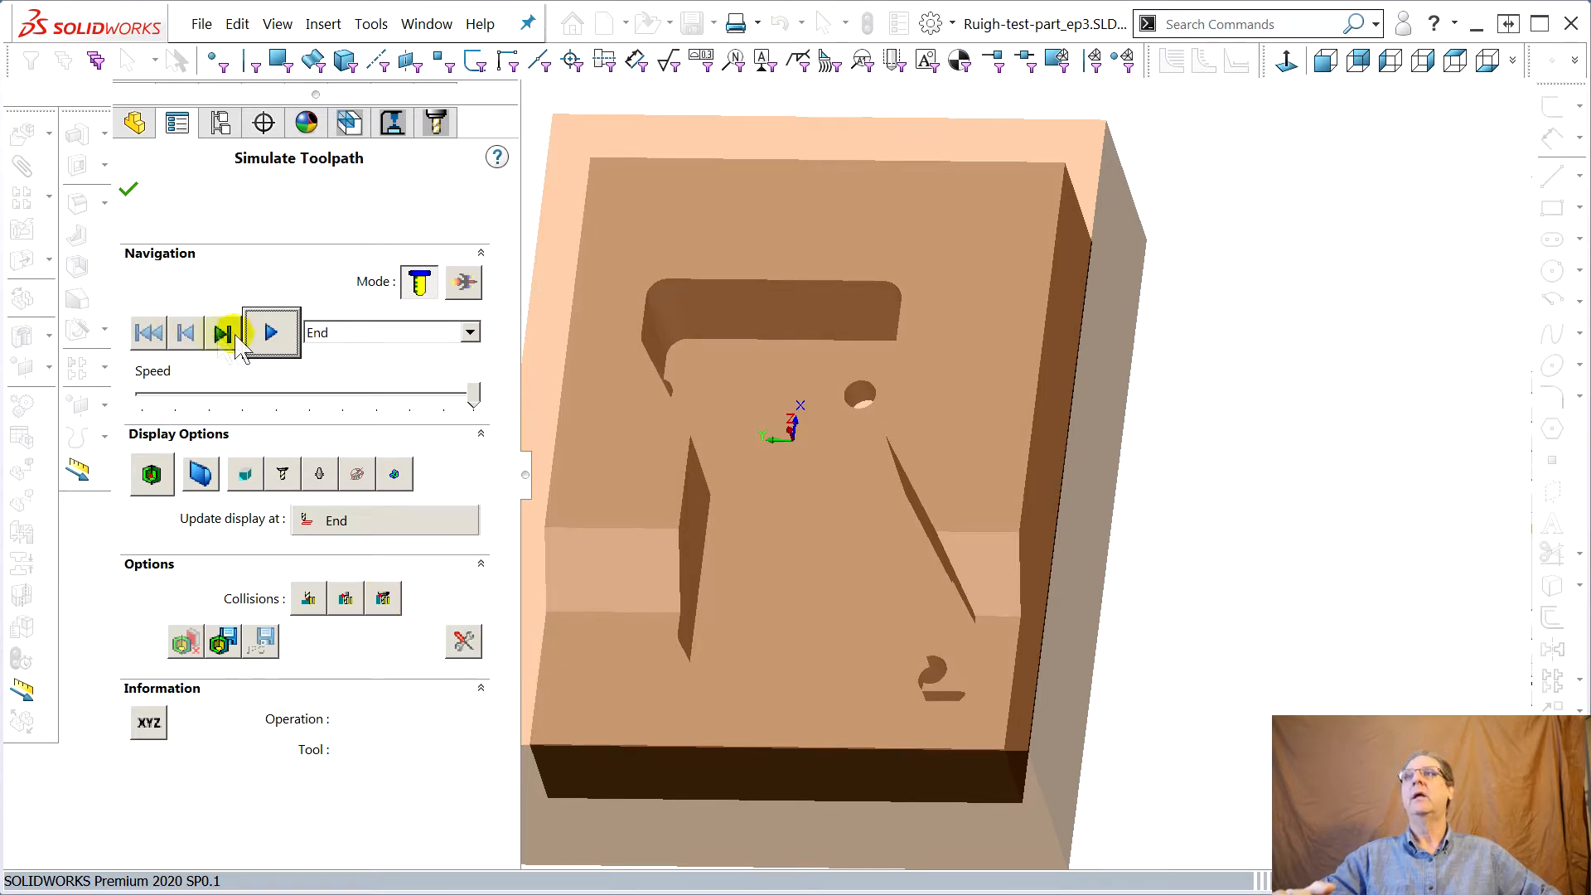
Run the toolpath simulation with the display updating every 1 move
click(294, 336)
middle_drag(740, 574, 1101, 654)
click(355, 526)
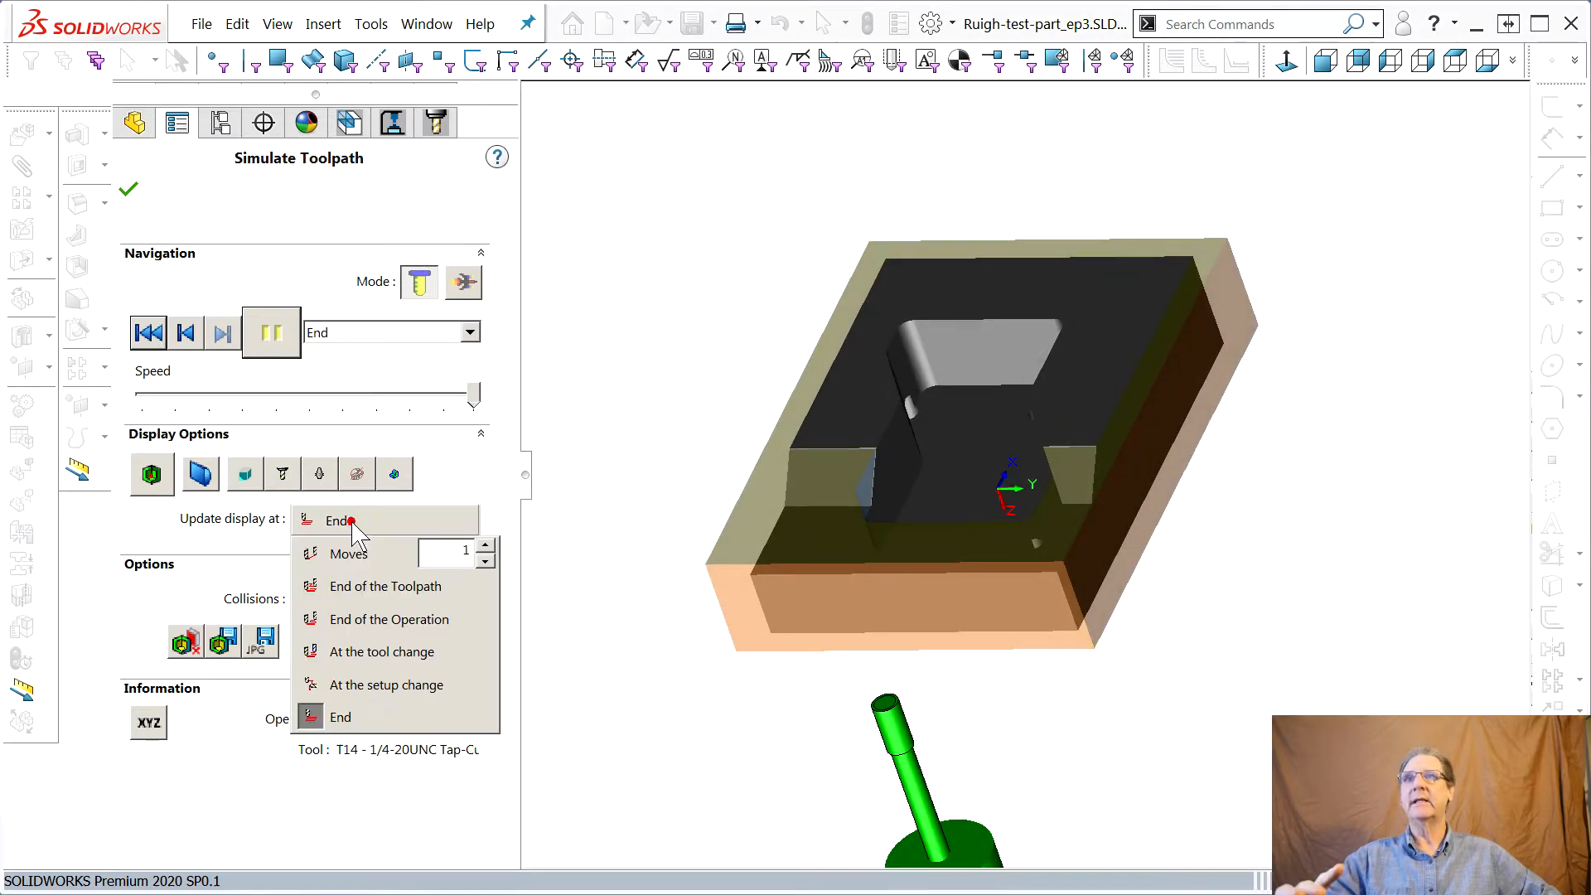
click(358, 550)
click(282, 332)
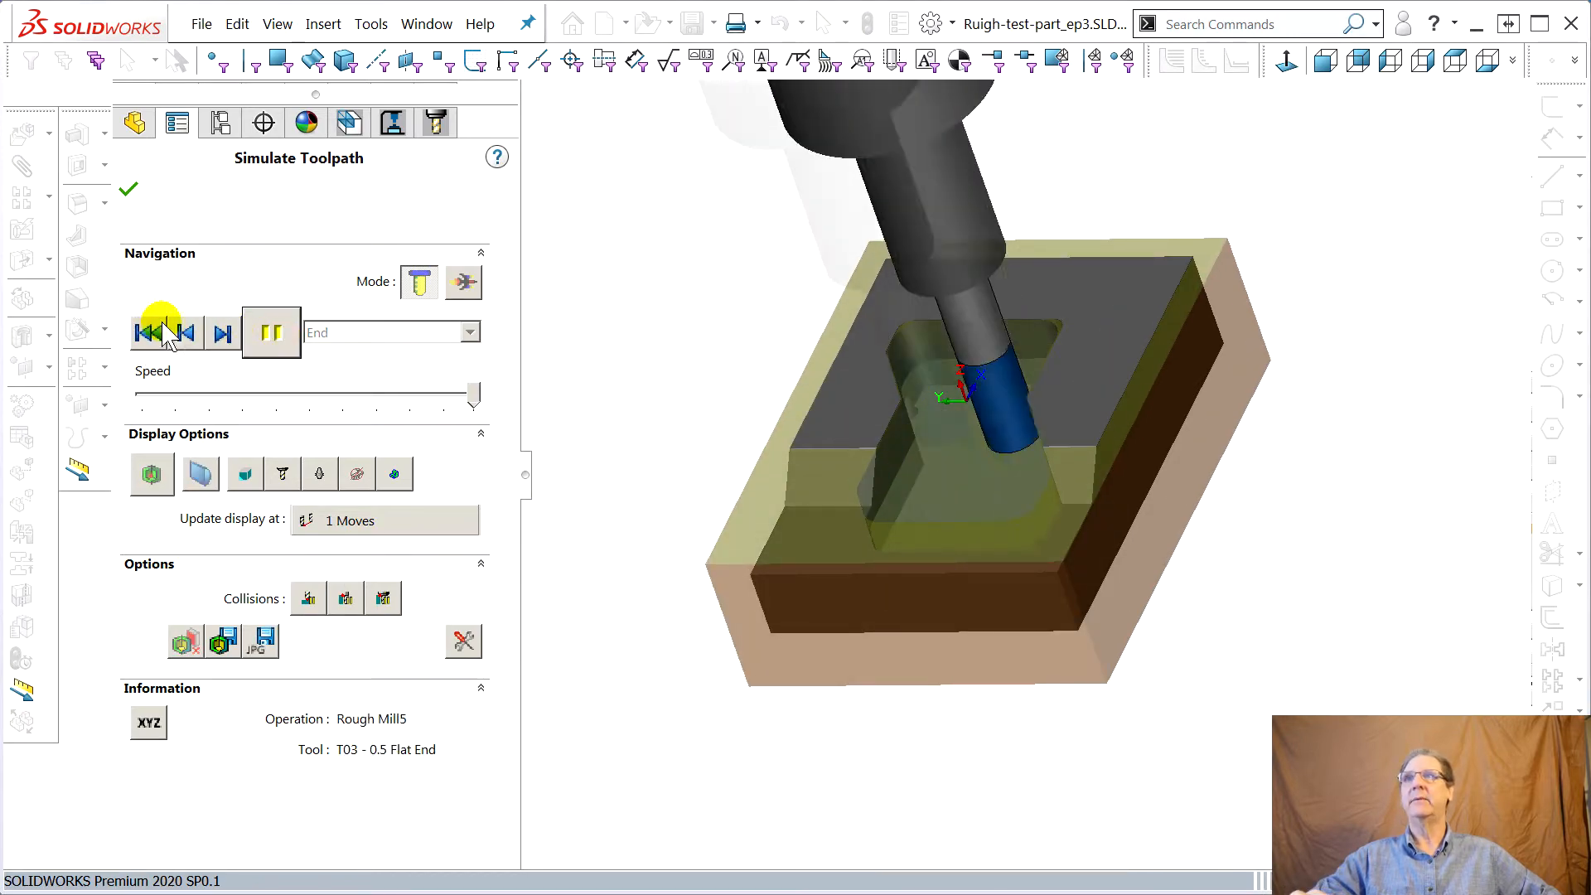
click(276, 356)
Set the simulation display to update at End and run the simulation to completion
click(370, 527)
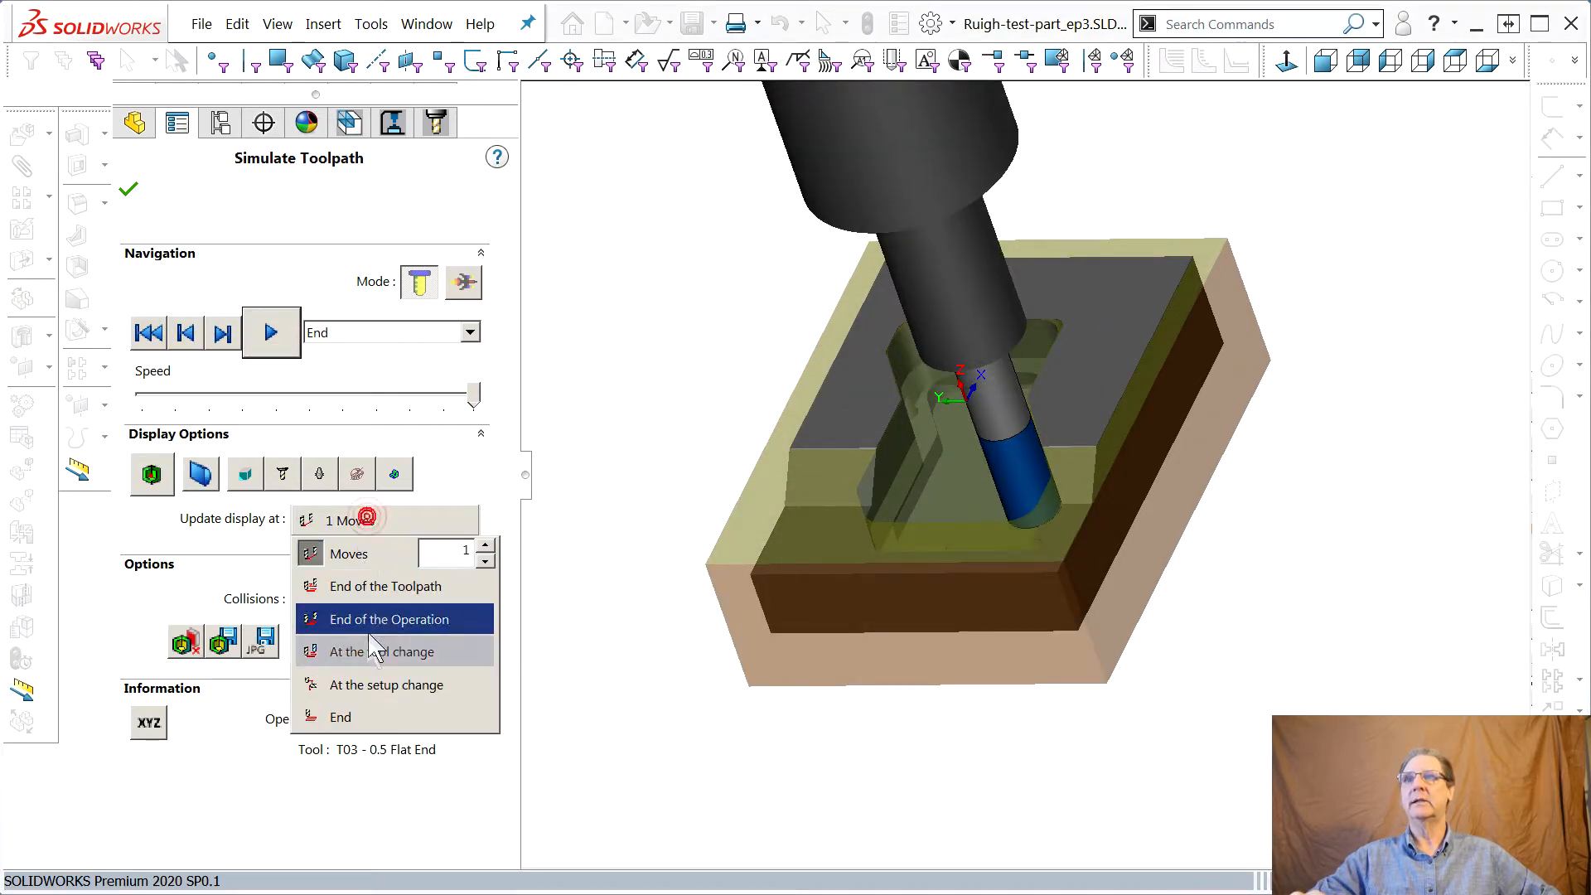
click(327, 716)
click(270, 333)
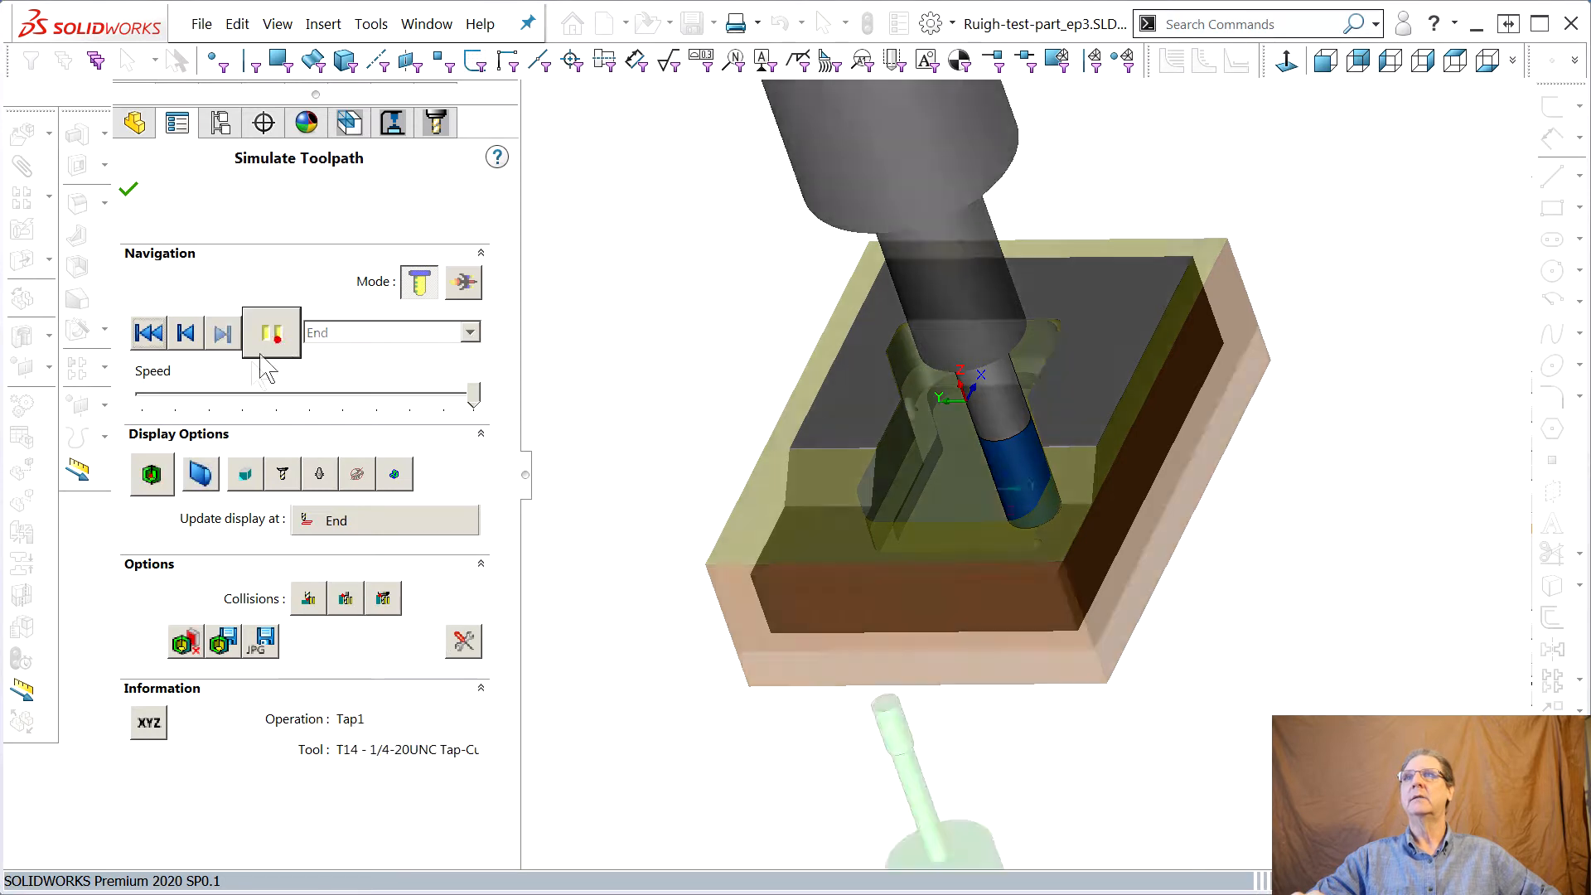
middle_drag(796, 472, 745, 487)
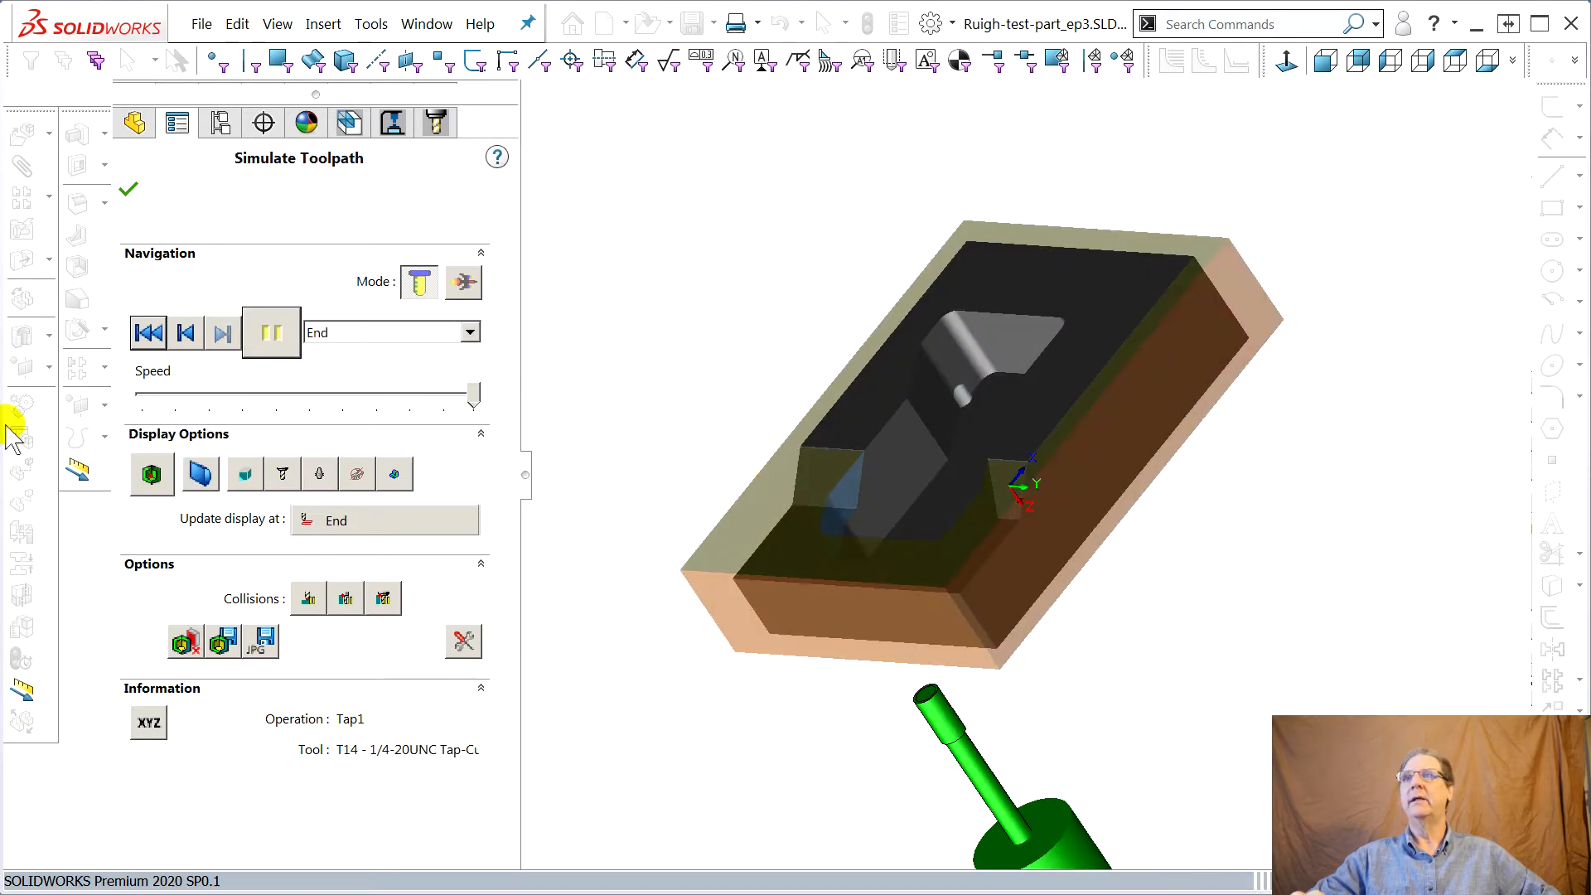
Switch on the stock comparison display, inspect the machined part, and close the simulation
click(150, 476)
middle_drag(1146, 478, 1089, 499)
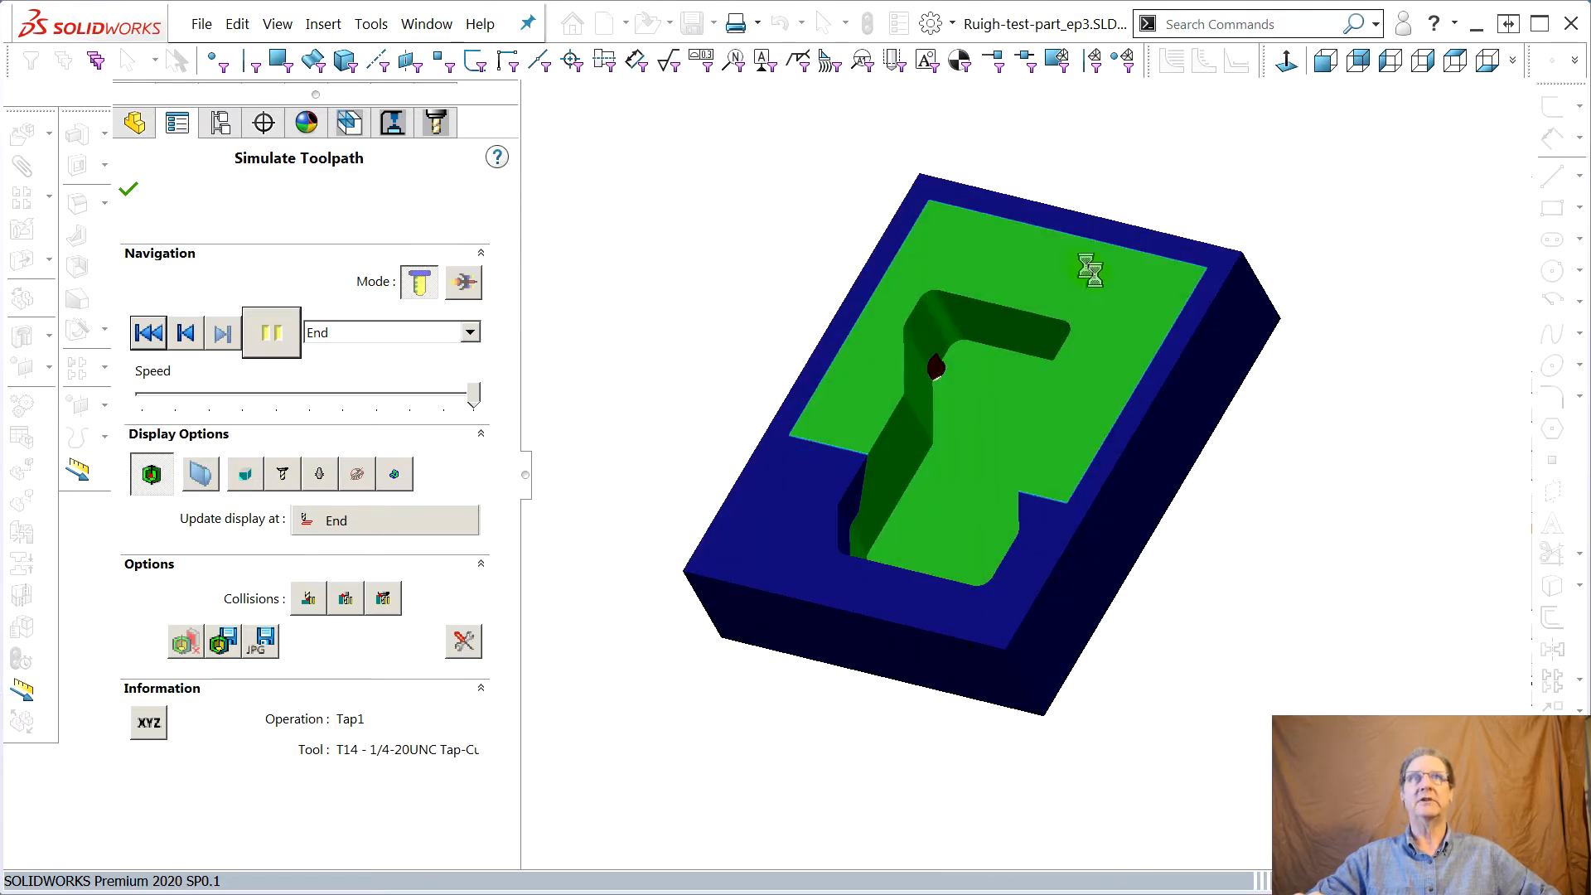
middle_drag(917, 373, 1297, 405)
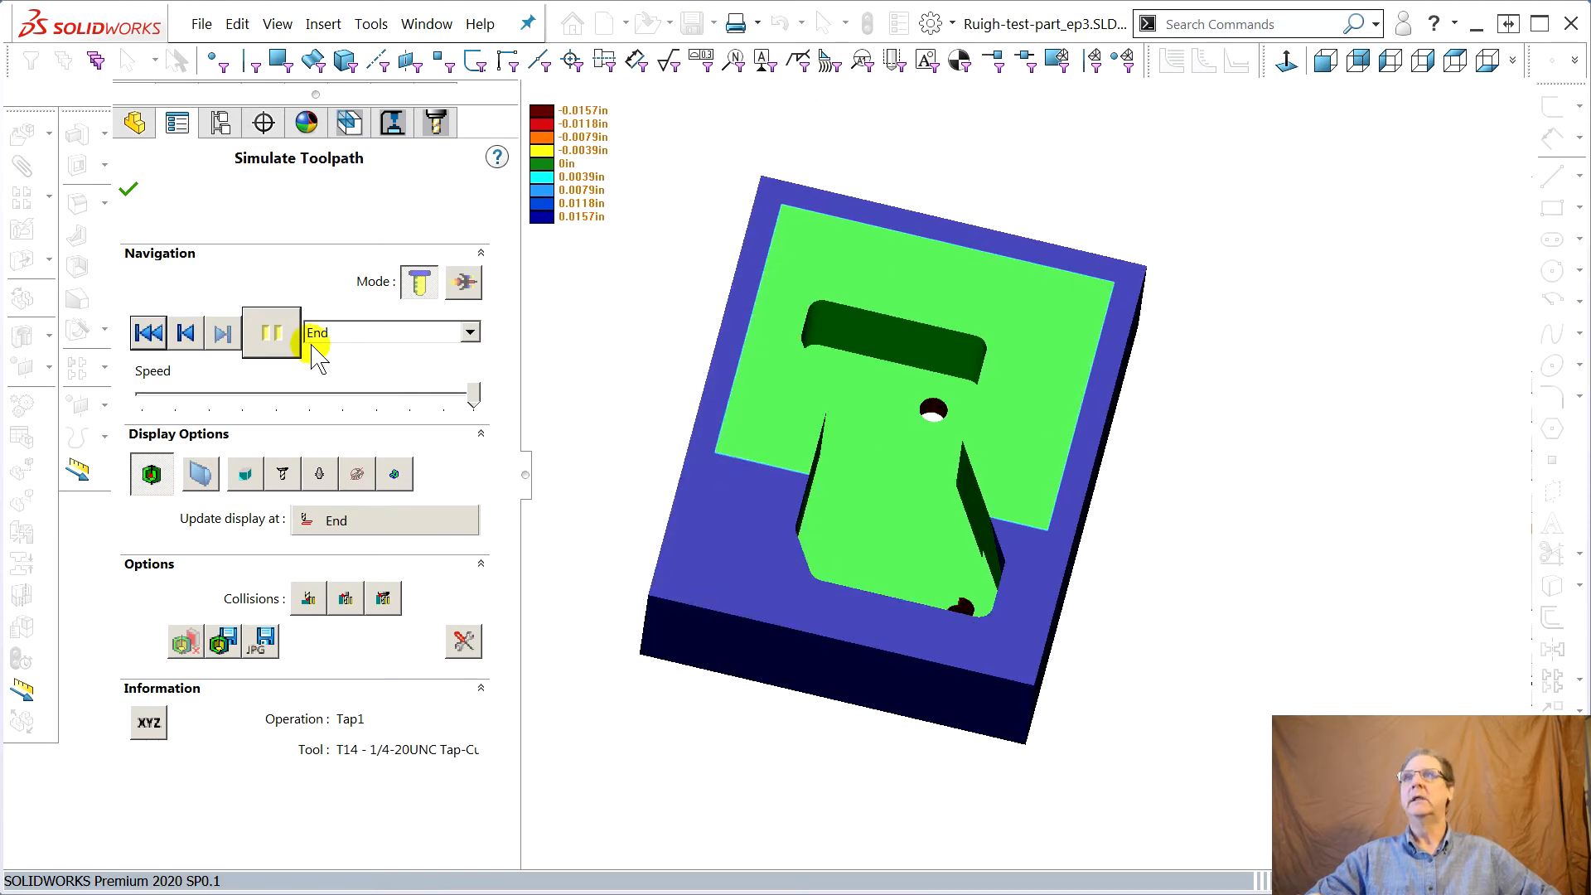
click(126, 184)
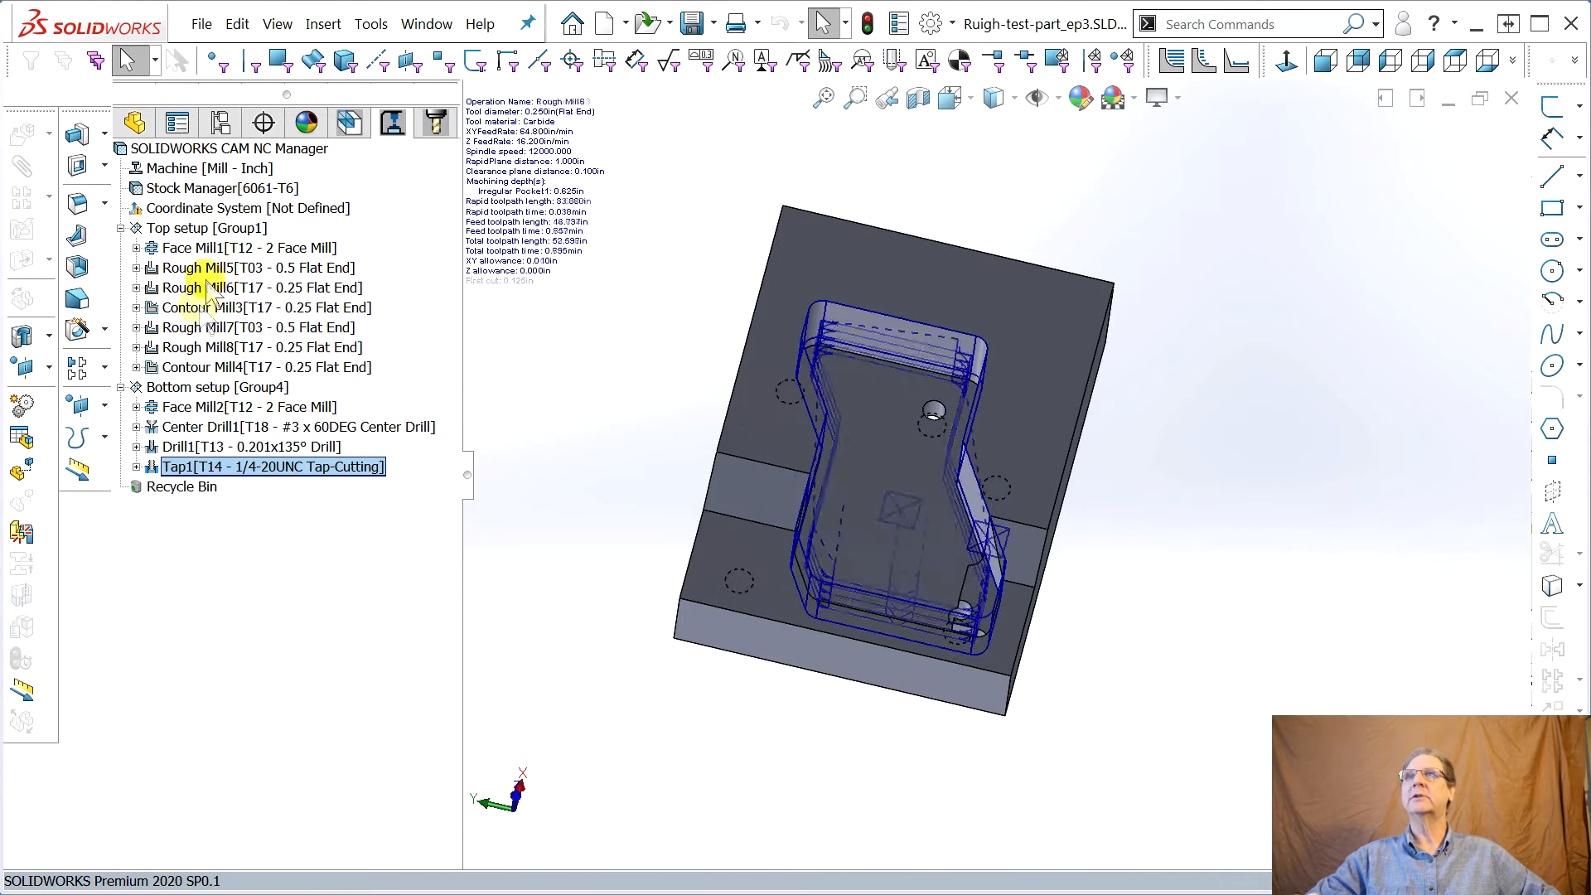
Collapse the Bottom setup in the operation tree
click(121, 387)
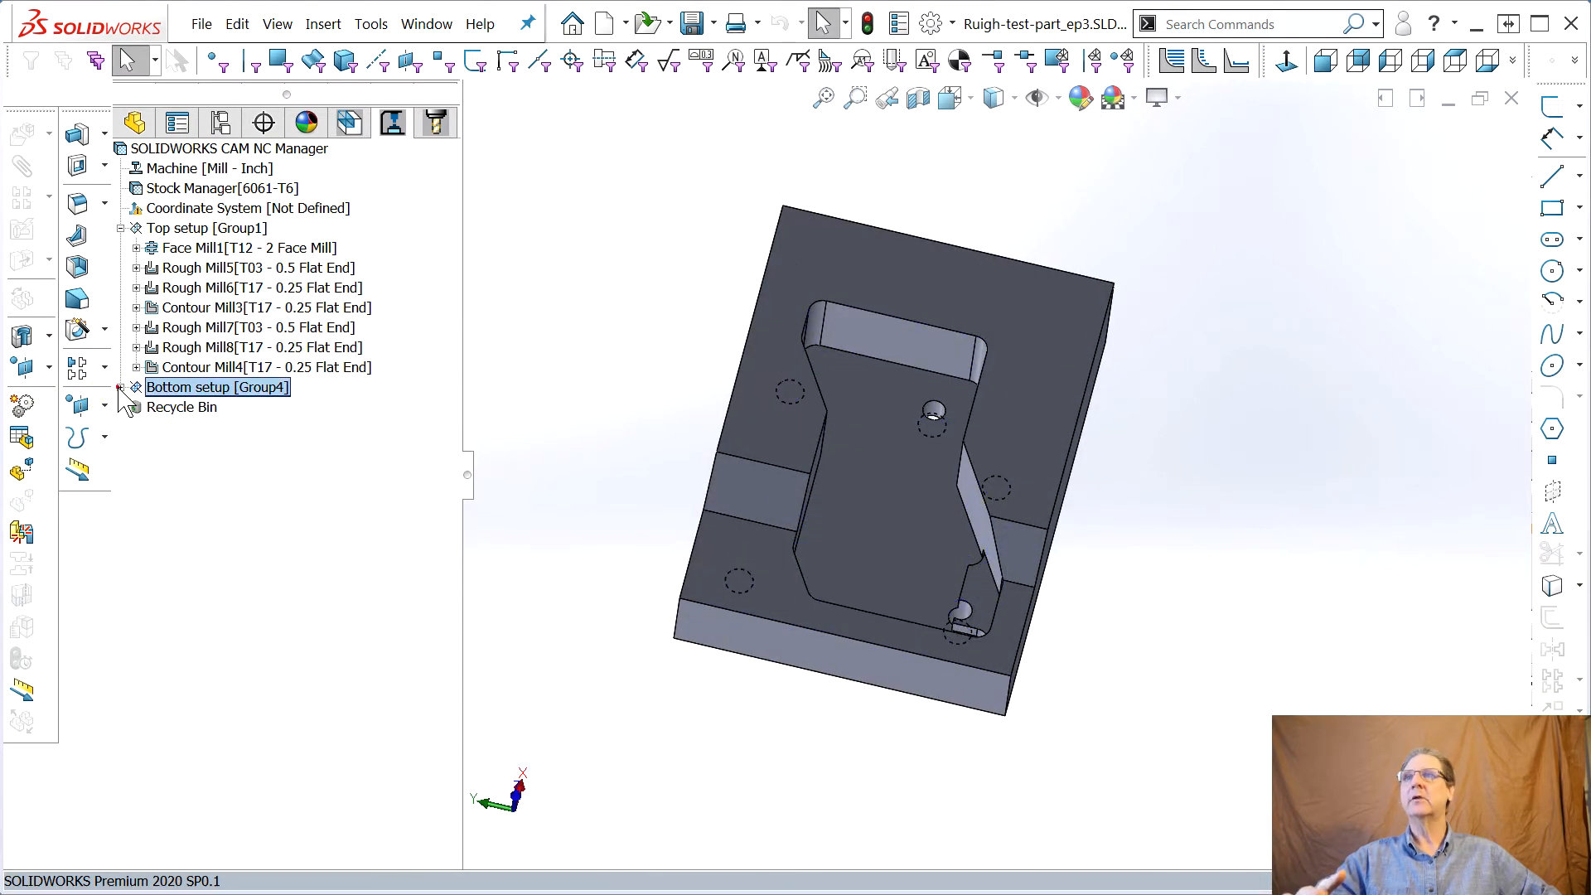
middle_drag(1027, 539, 1004, 475)
key(Escape)
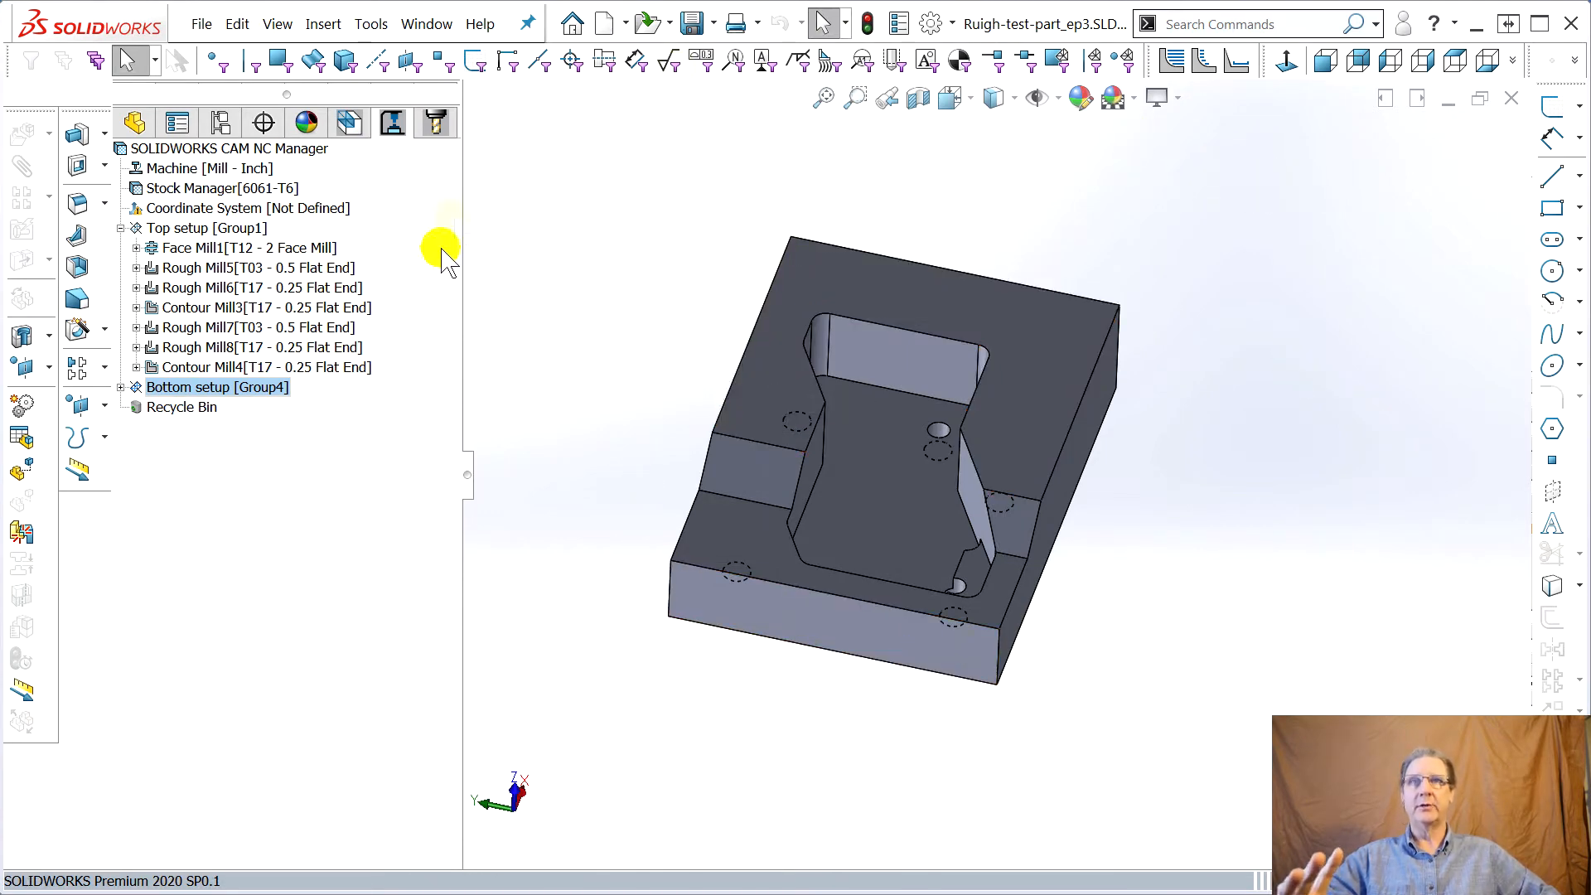
middle_drag(696, 611, 731, 506)
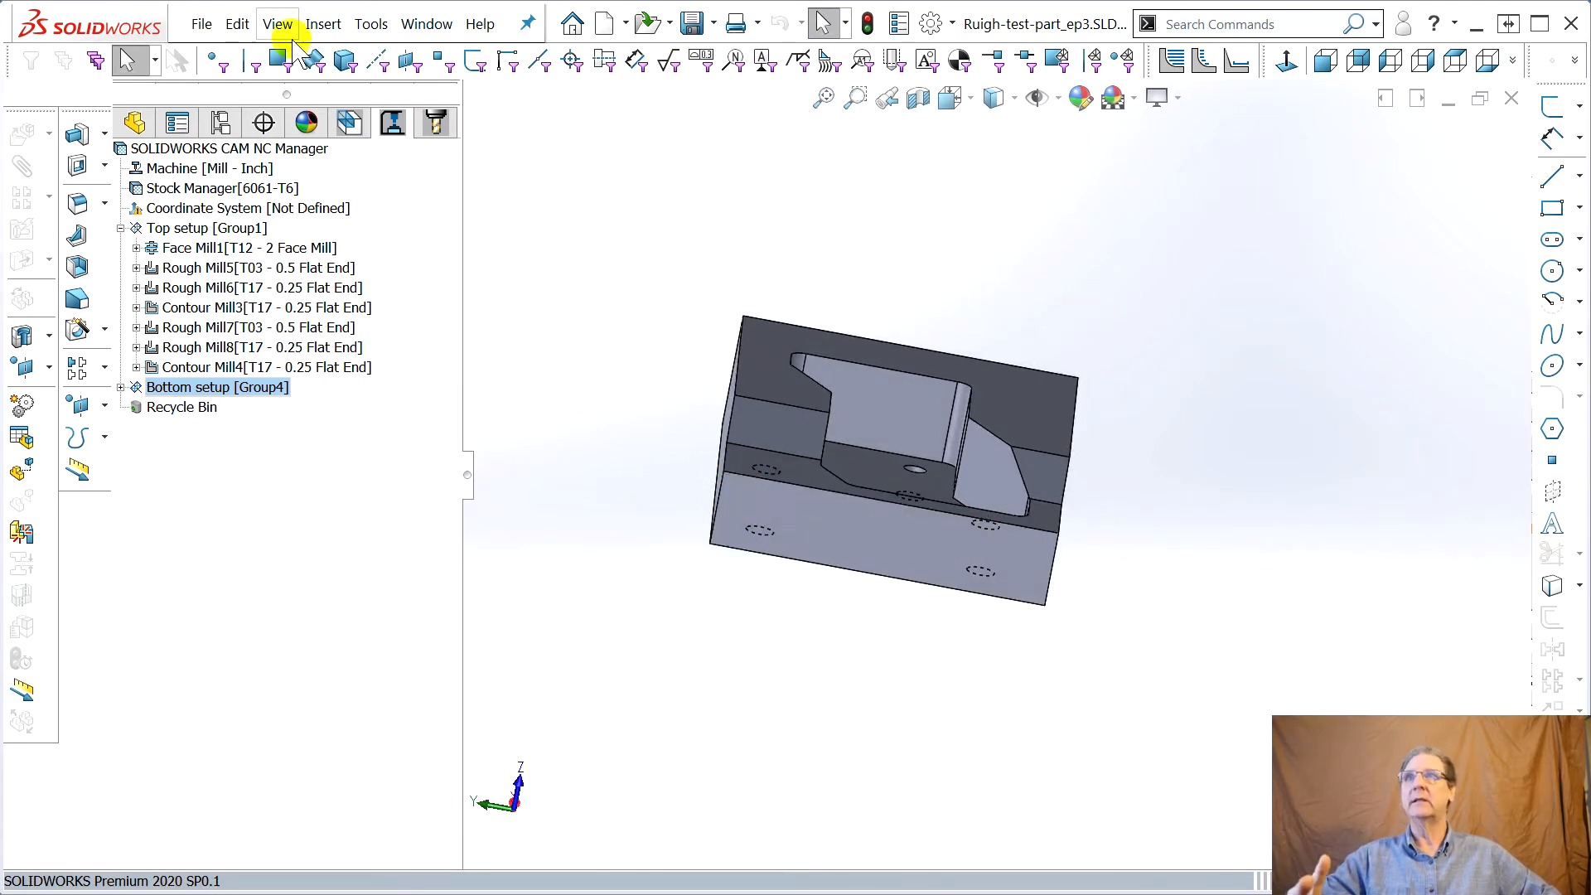
Select the Stock Manager to display the stock around the part and inspect it
click(195, 188)
middle_drag(687, 323, 703, 256)
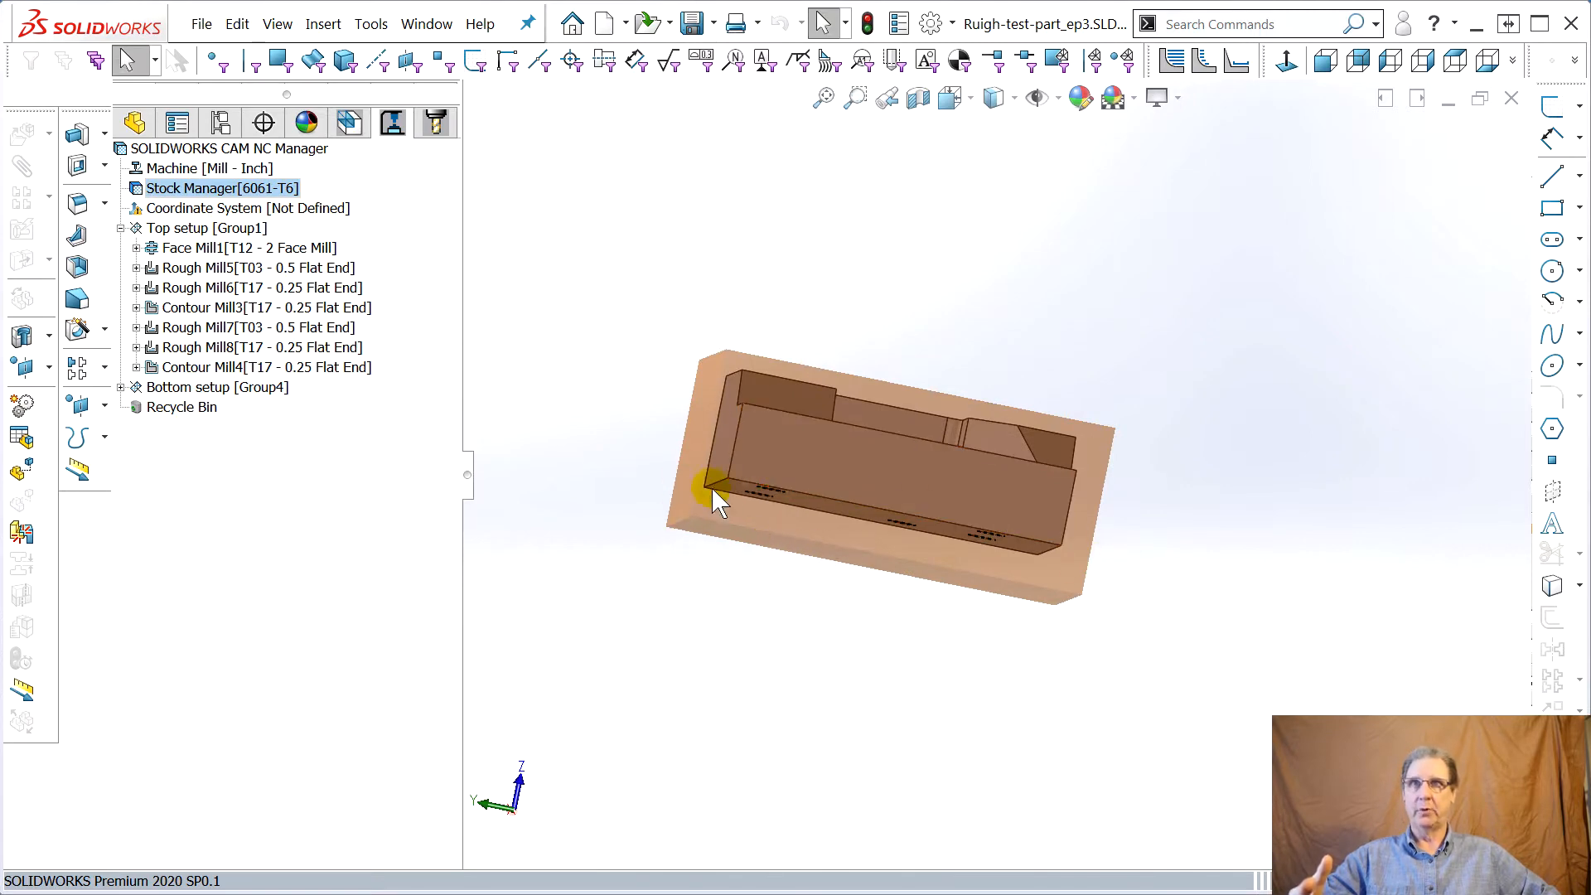
middle_drag(849, 338, 790, 399)
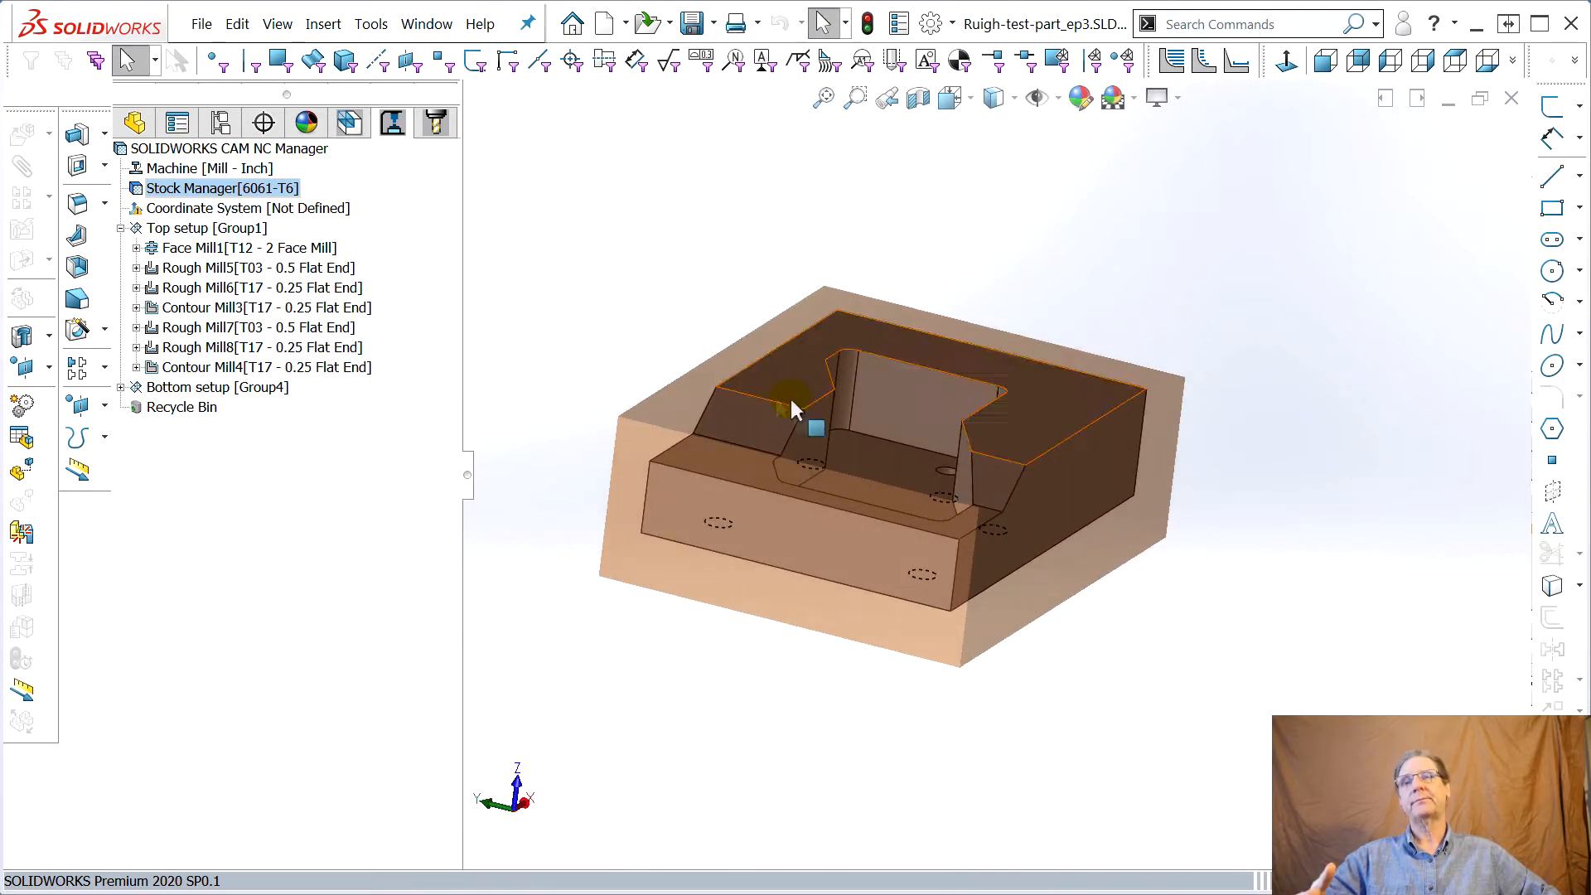
Switch the CAM manager to the feature tree view
mouse_move(296, 286)
mouse_move(217, 251)
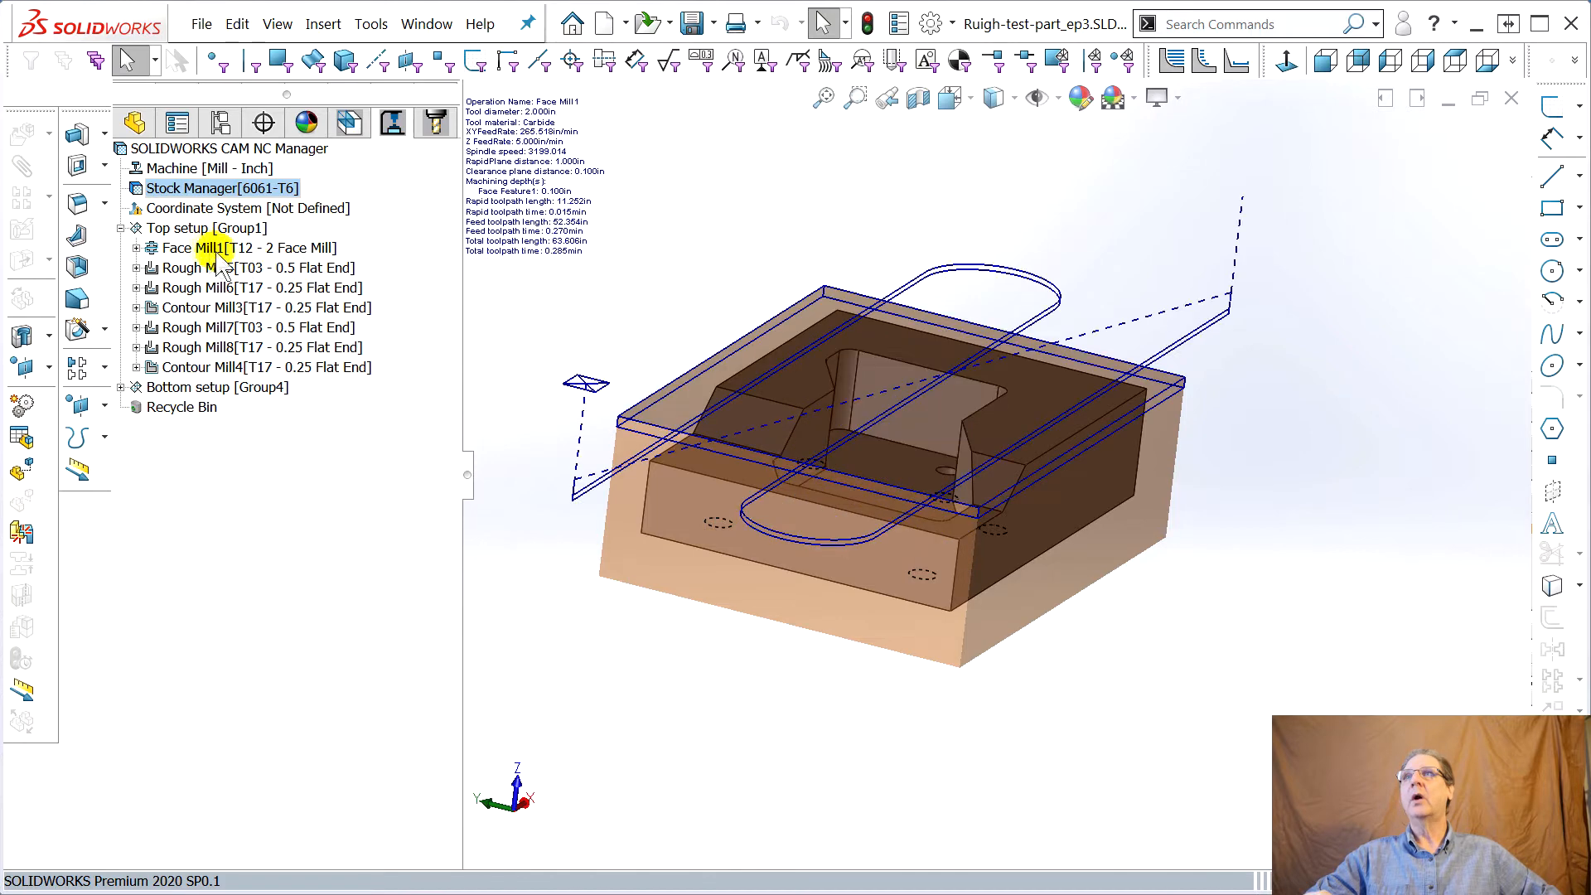
right_click(164, 232)
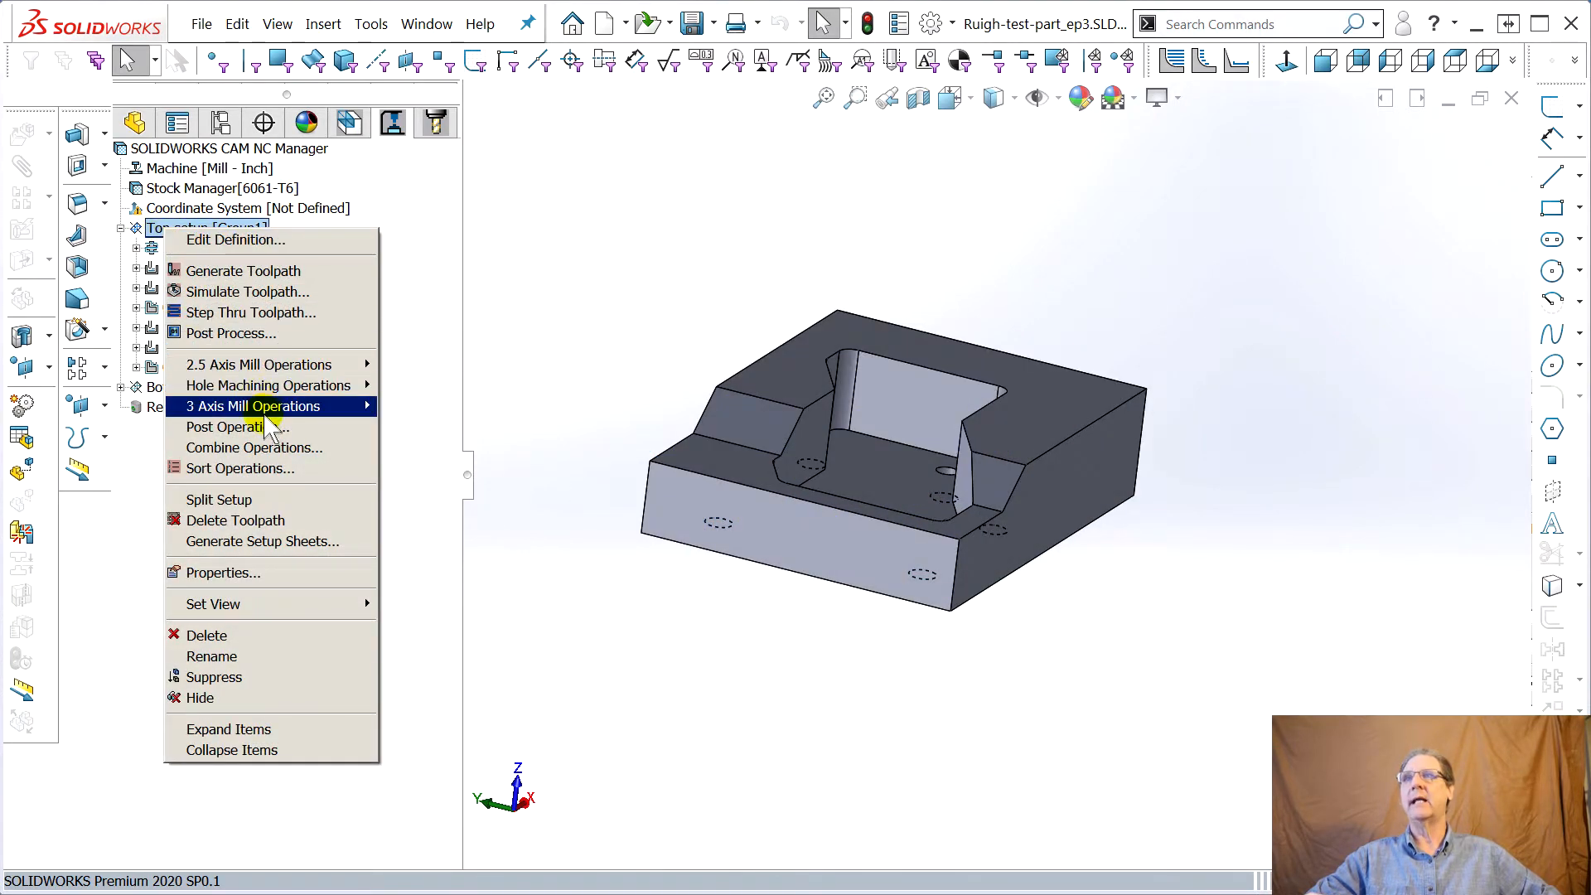
mouse_move(318, 412)
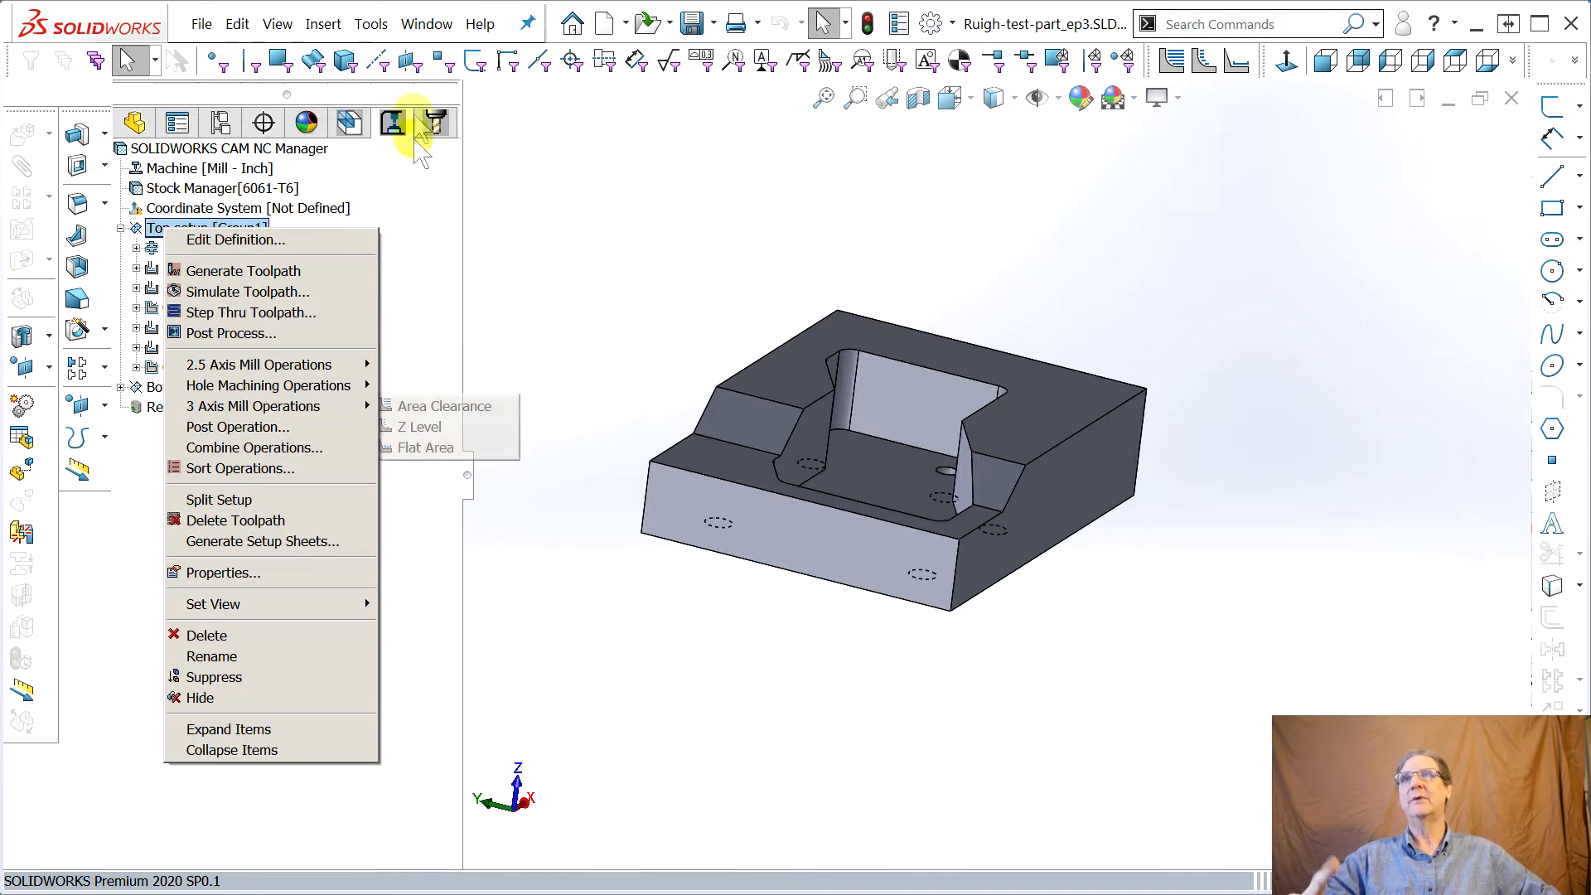
click(393, 133)
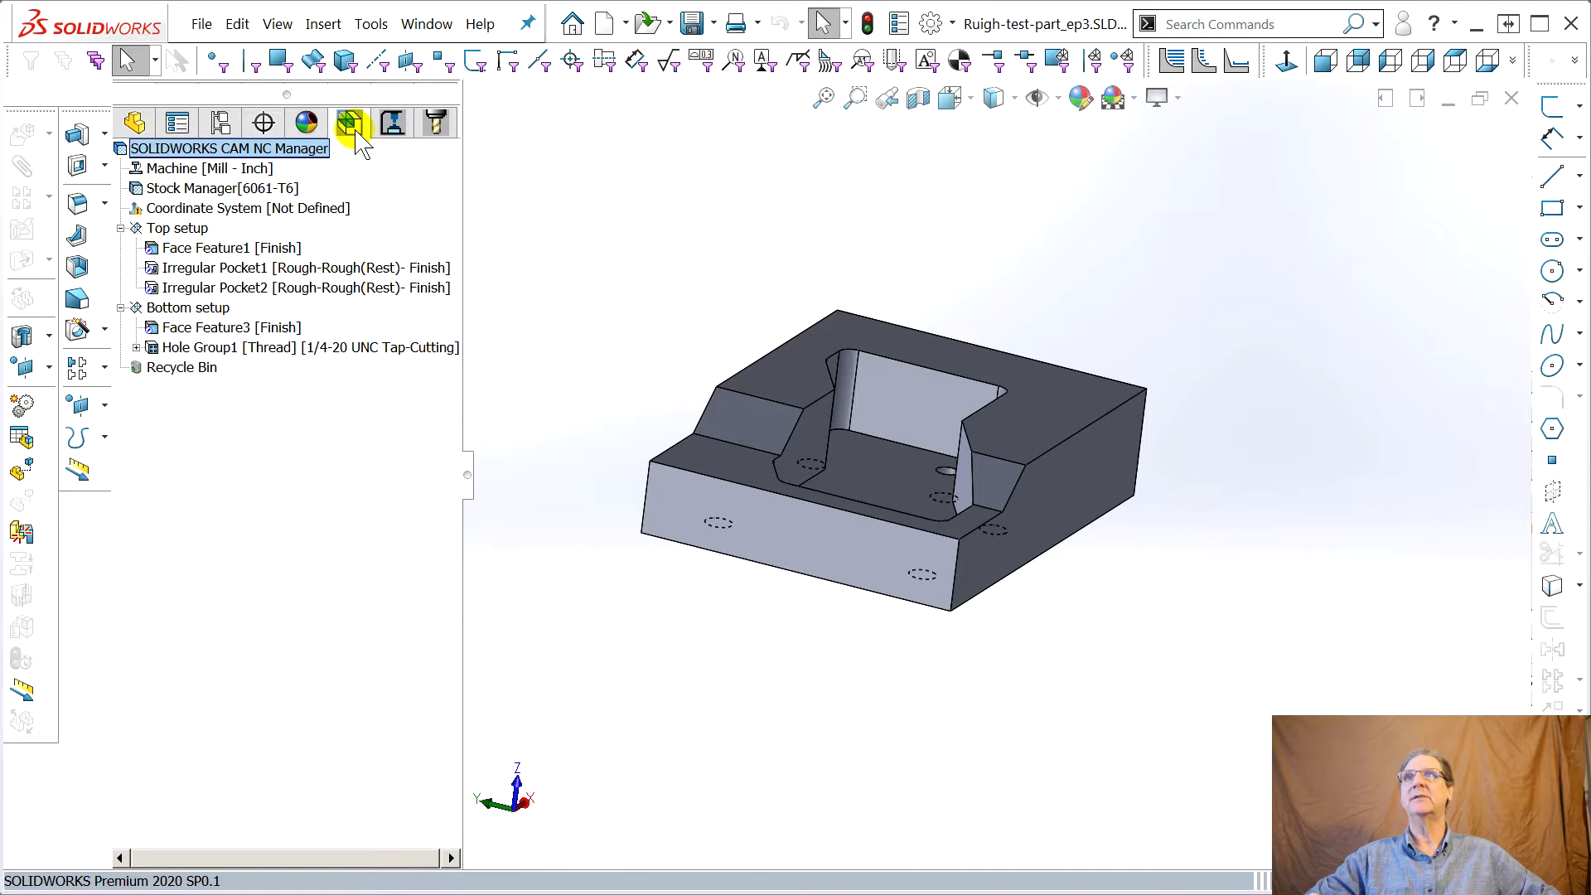
right_click(184, 228)
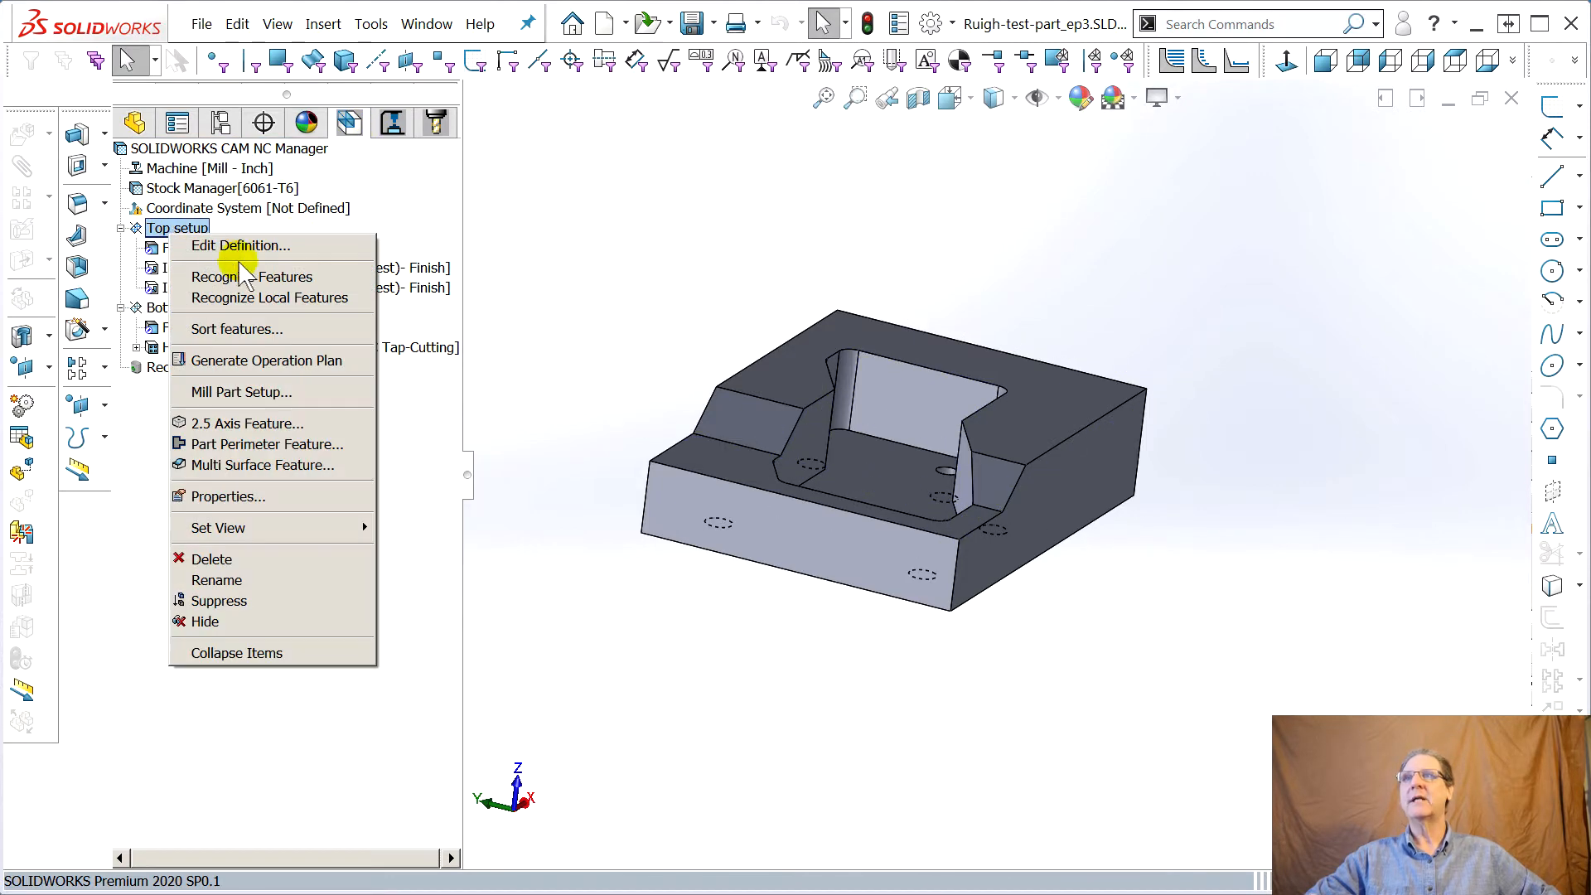
click(552, 343)
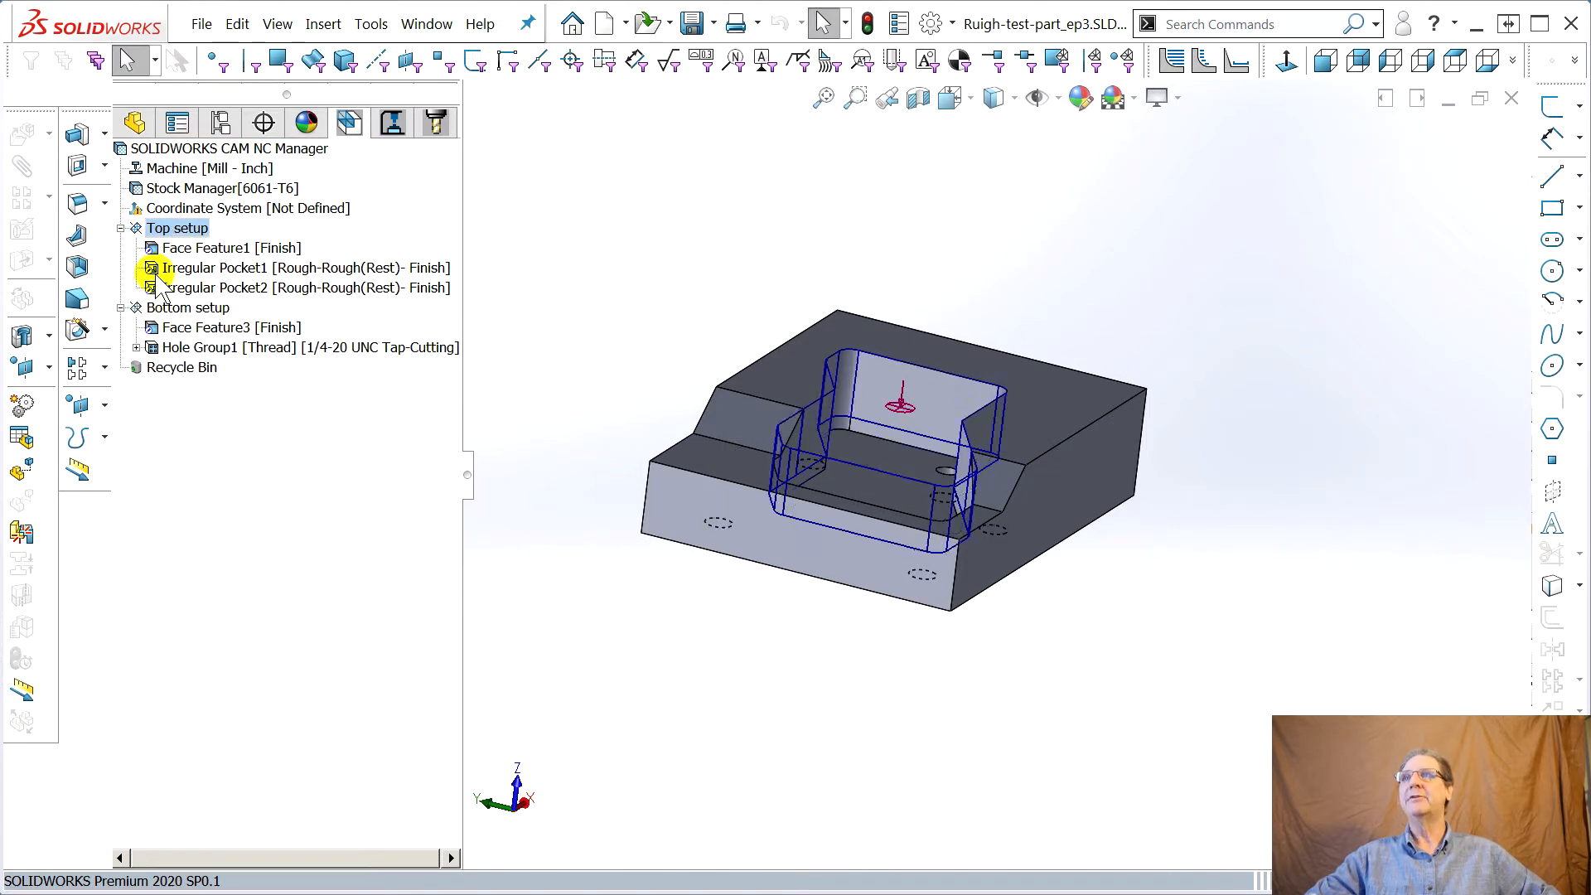
right_click(199, 292)
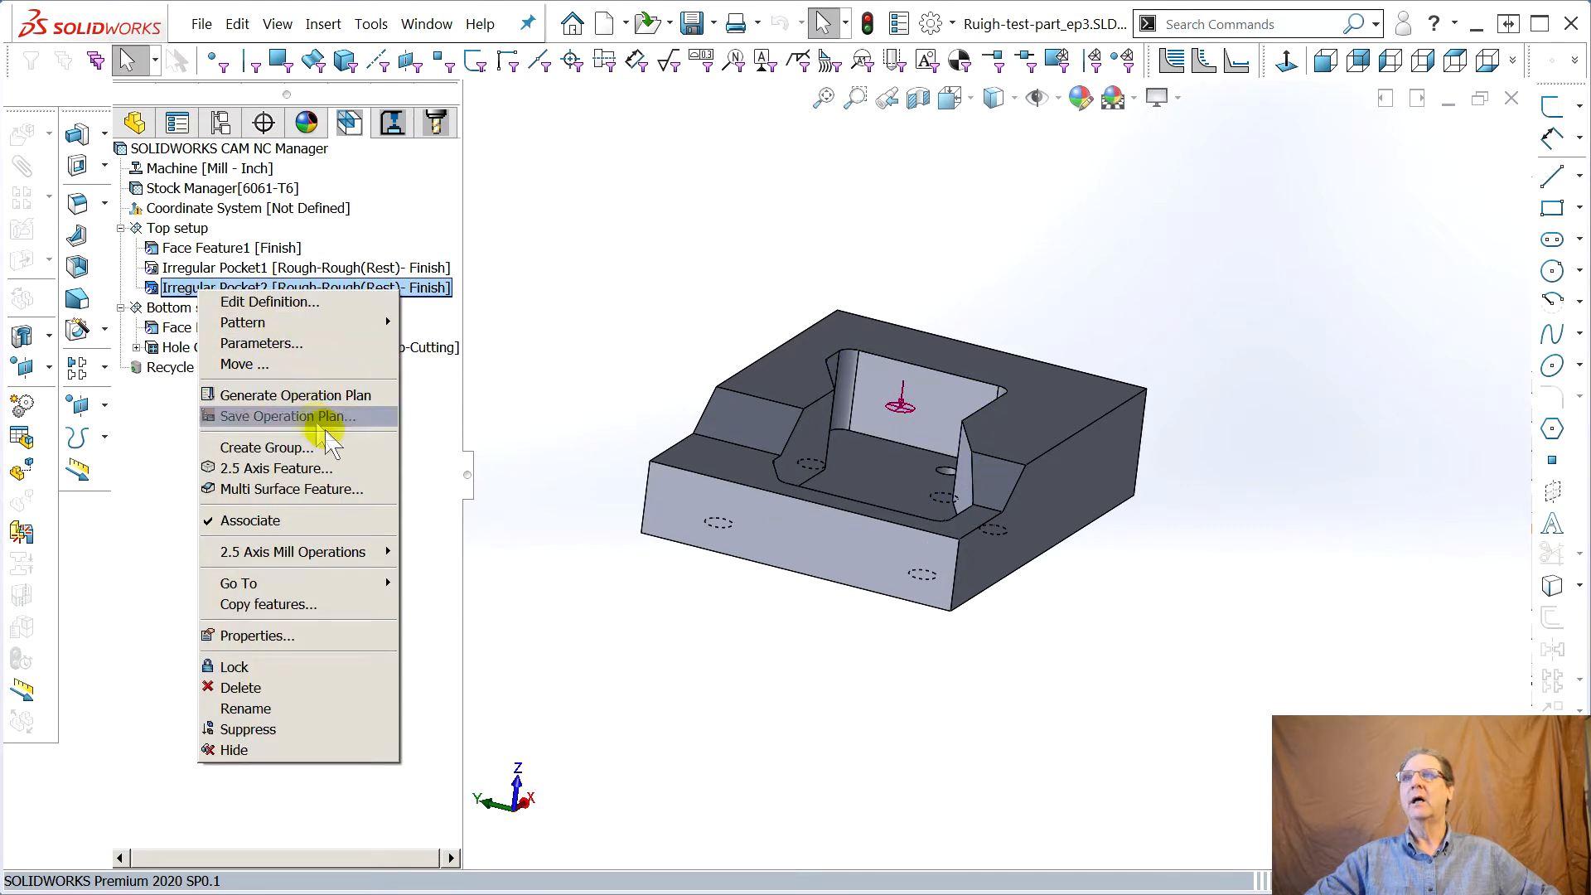
click(583, 327)
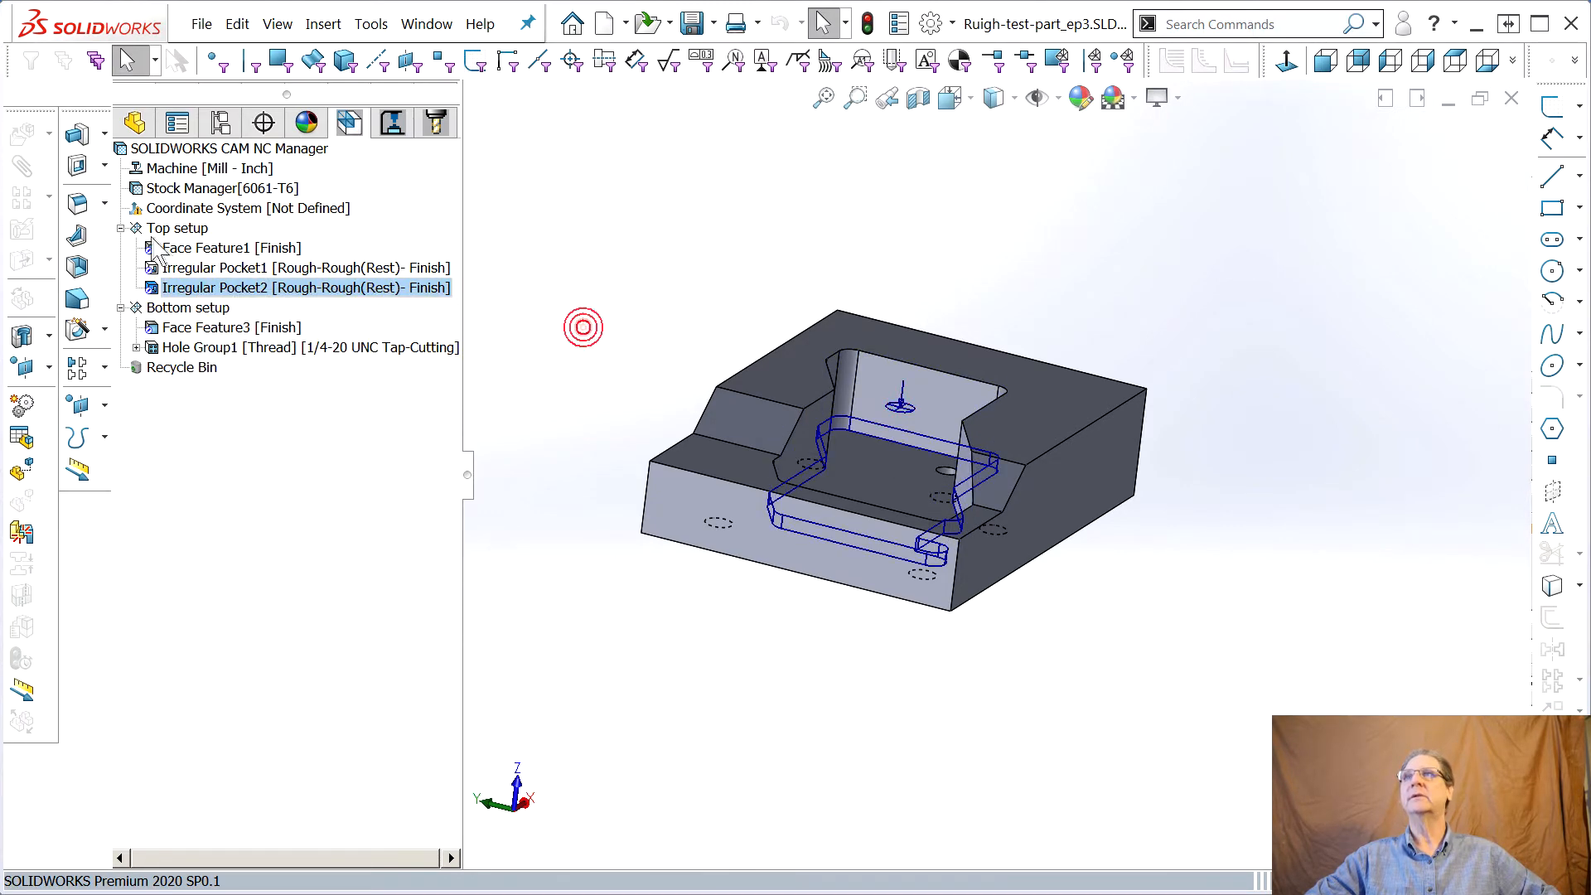
Start a Part Perimeter feature on the Top setup with the Rough-Finish strategy and review its TechDB operations
right_click(163, 229)
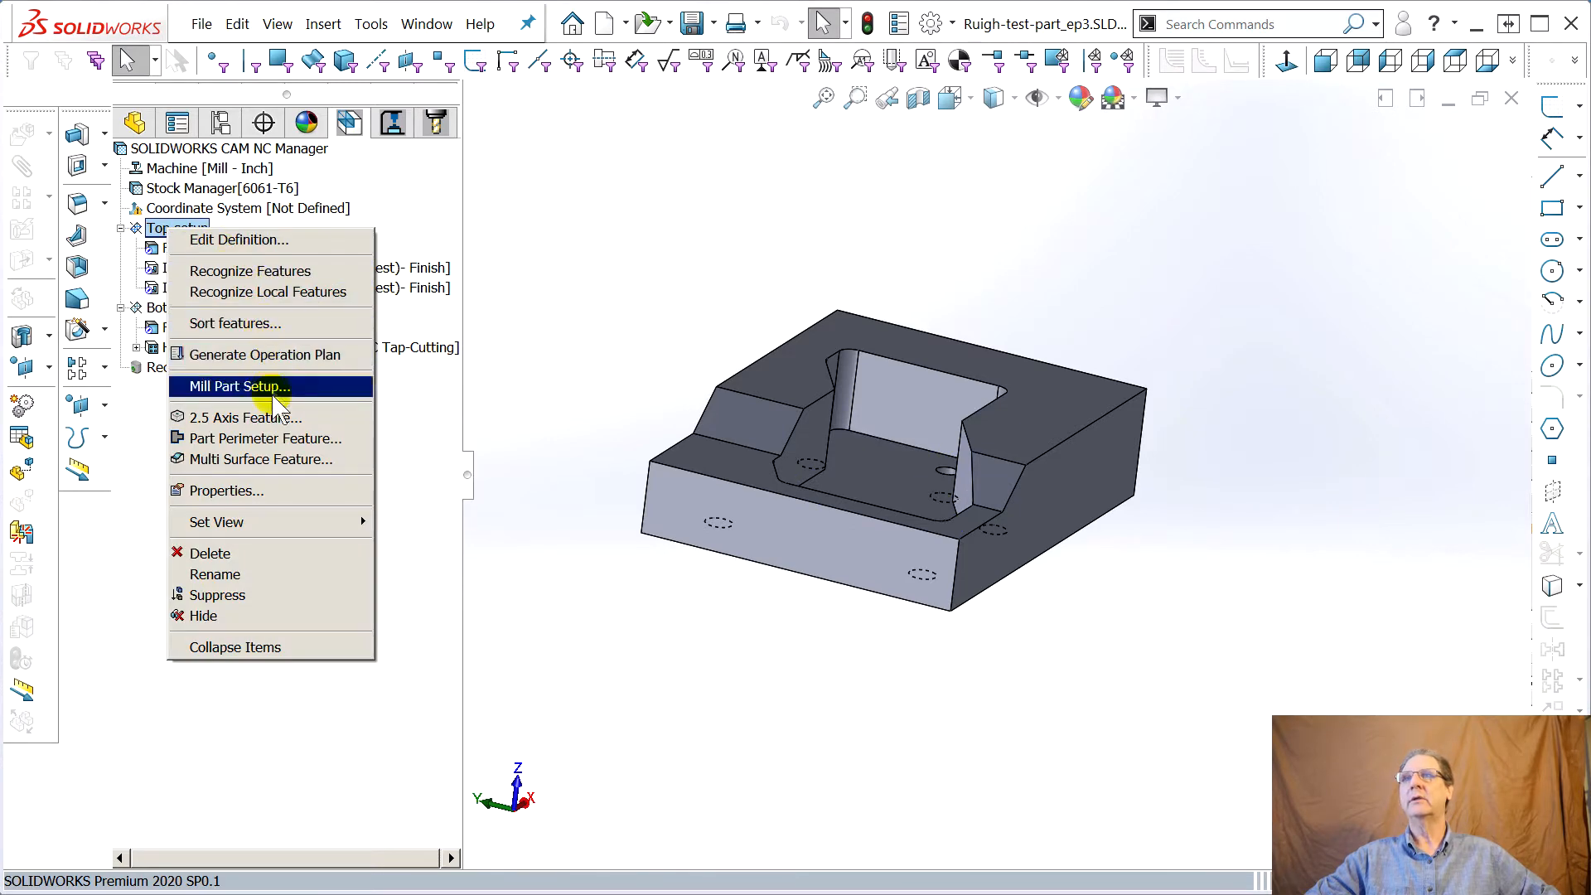
click(278, 437)
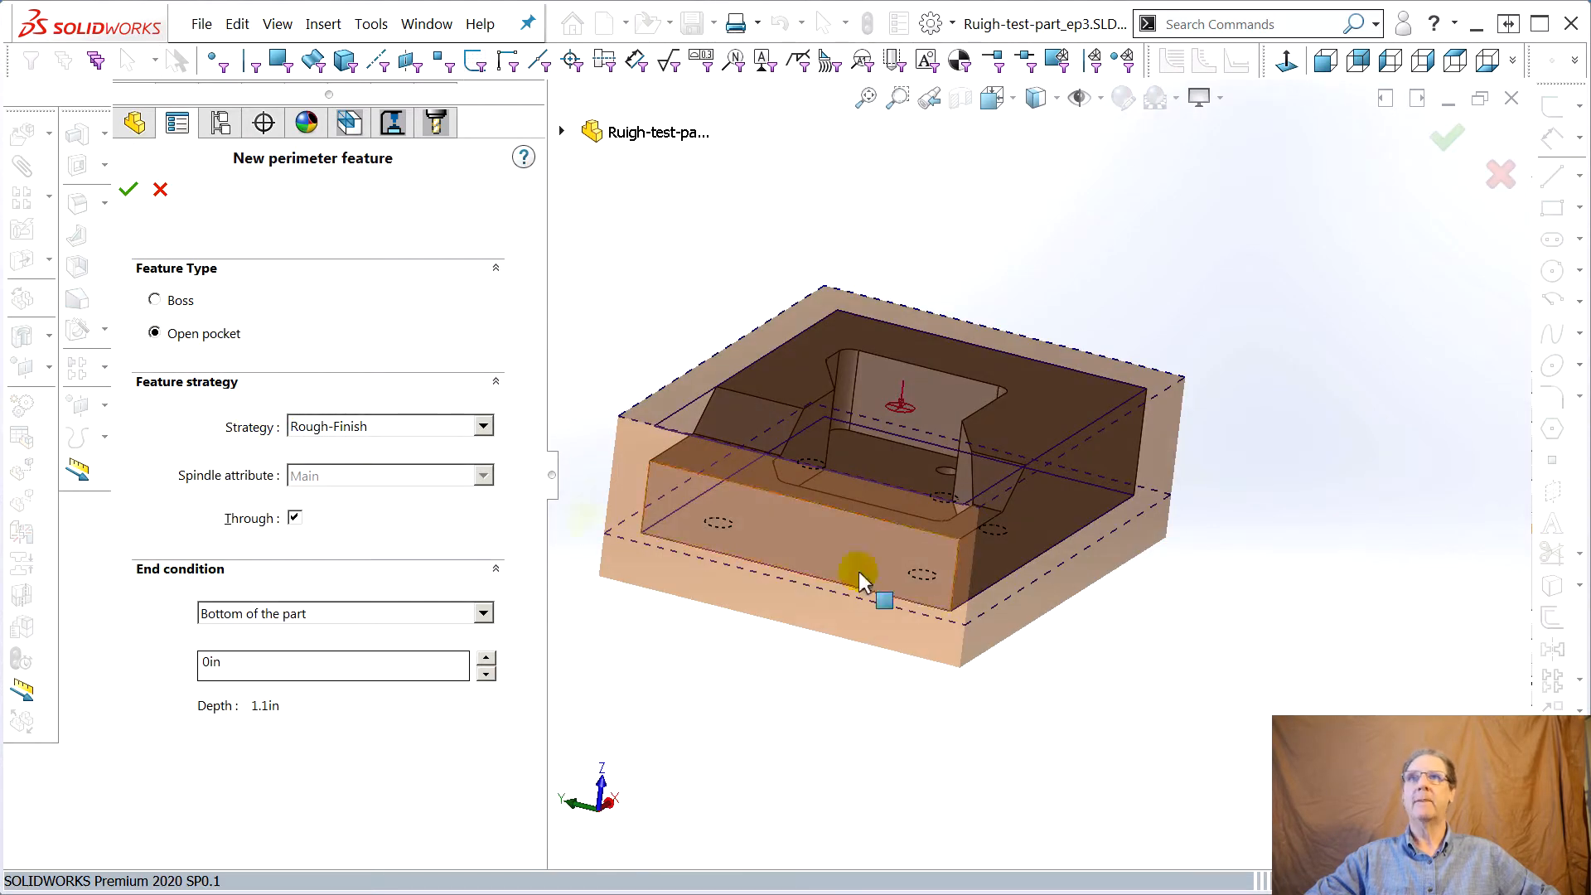
mouse_move(870, 657)
middle_down()
mouse_move(895, 618)
mouse_move(909, 626)
mouse_move(898, 617)
mouse_move(909, 641)
mouse_move(891, 639)
middle_up()
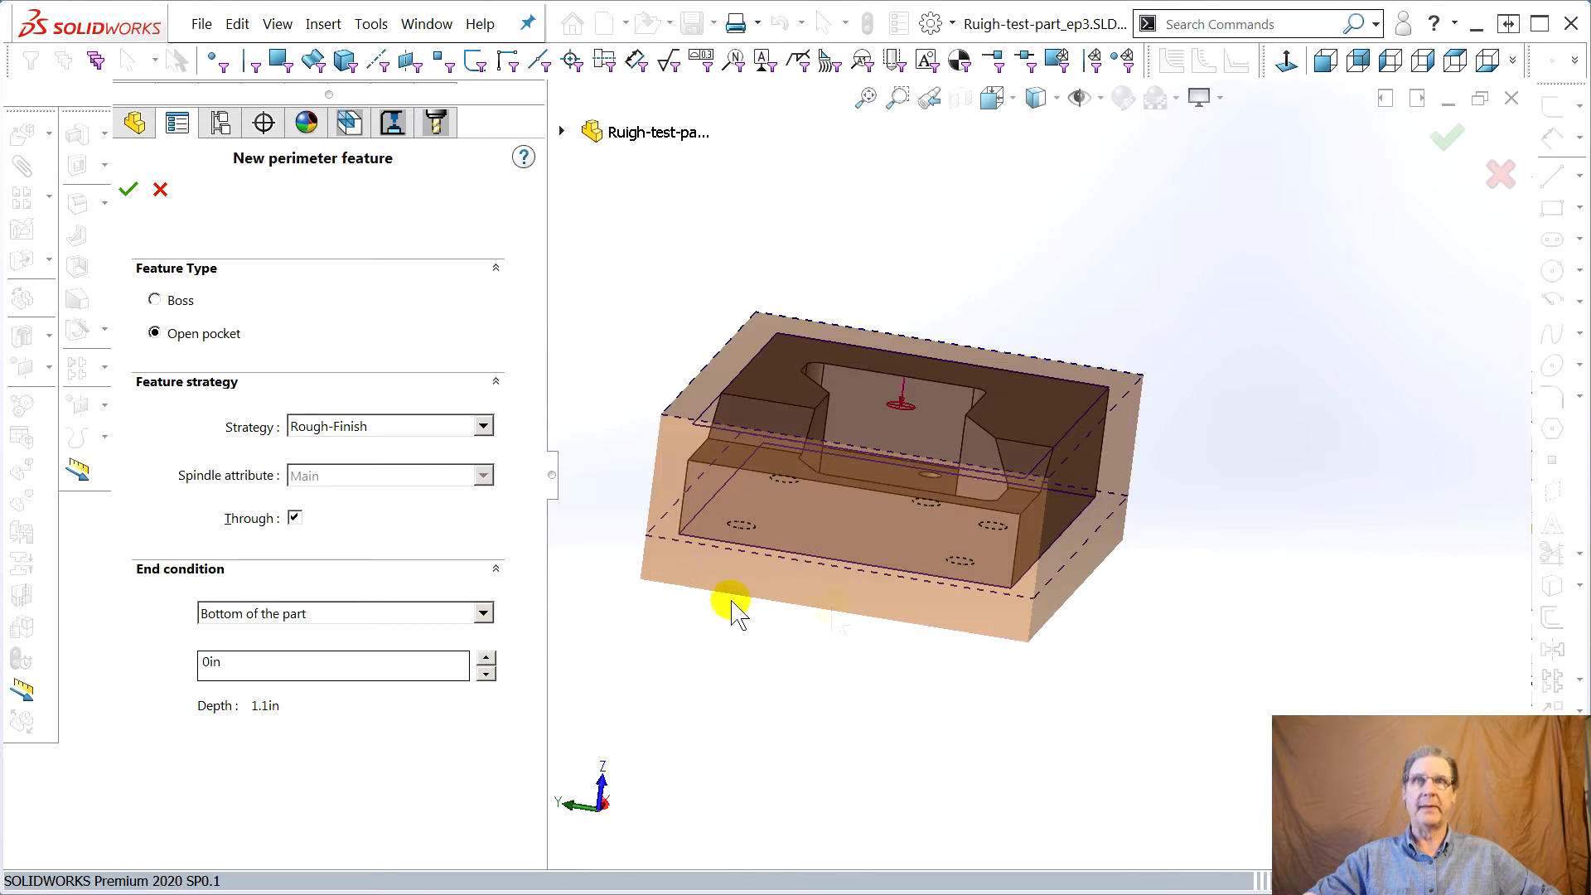
click(484, 427)
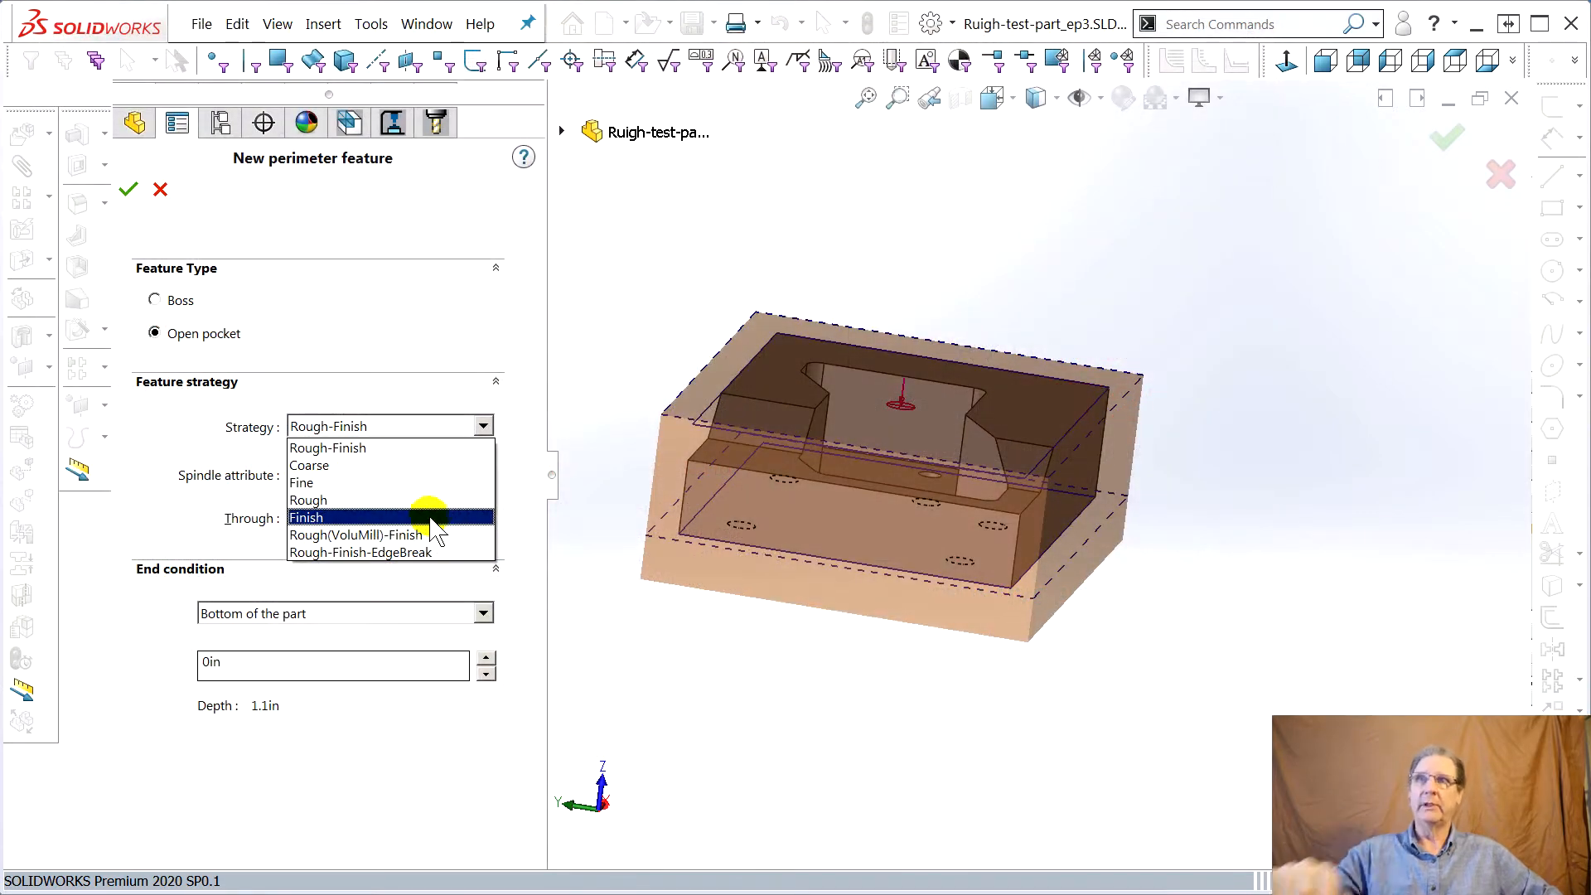
click(348, 447)
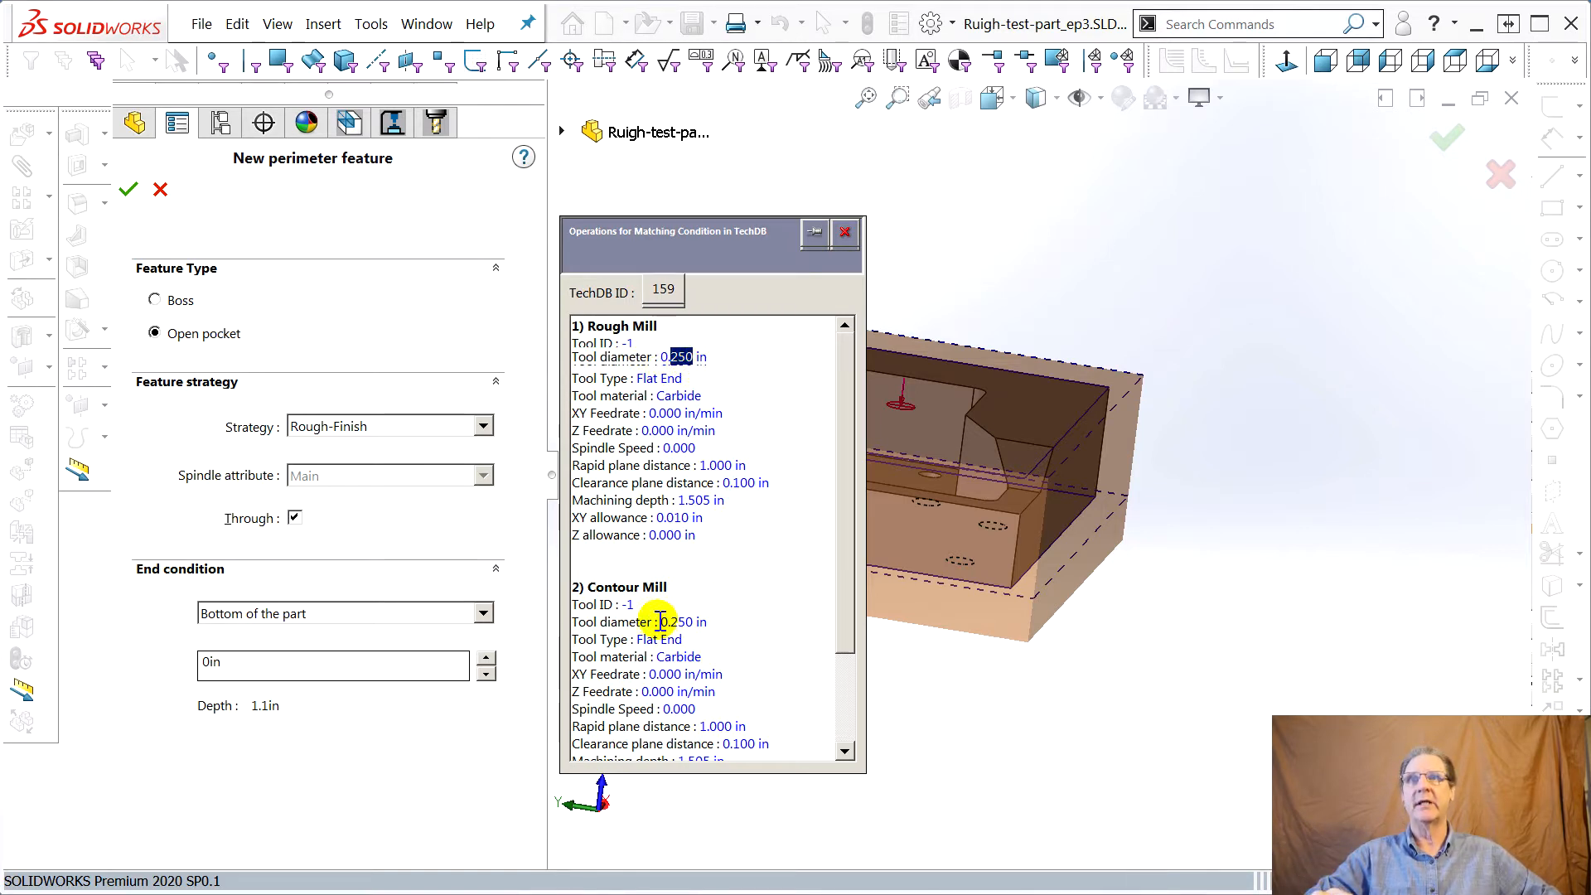
drag(668, 634, 694, 629)
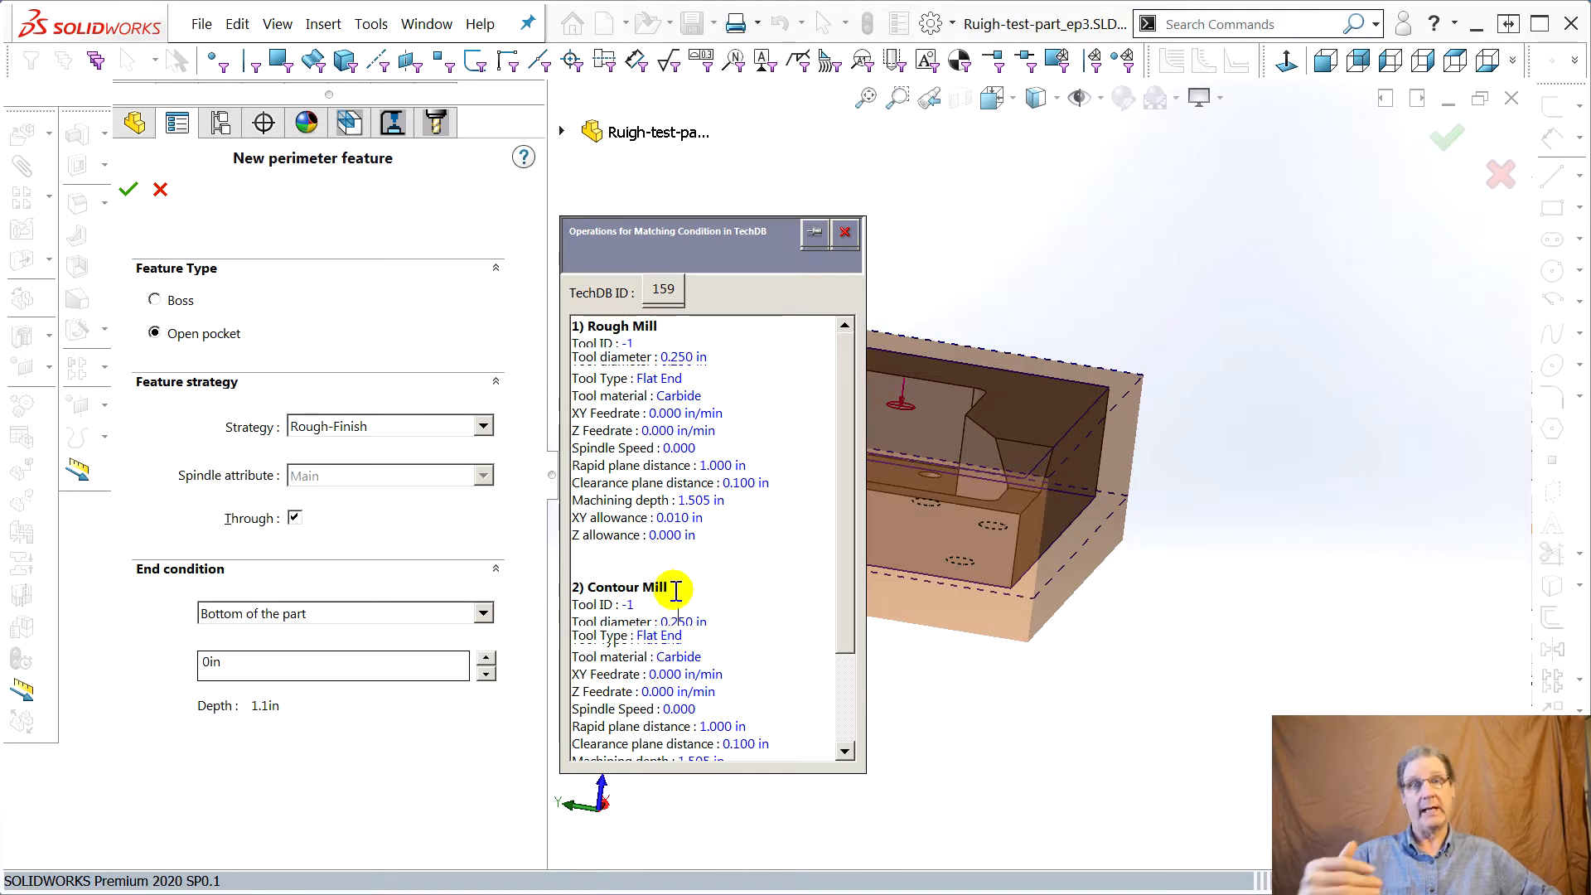
click(842, 230)
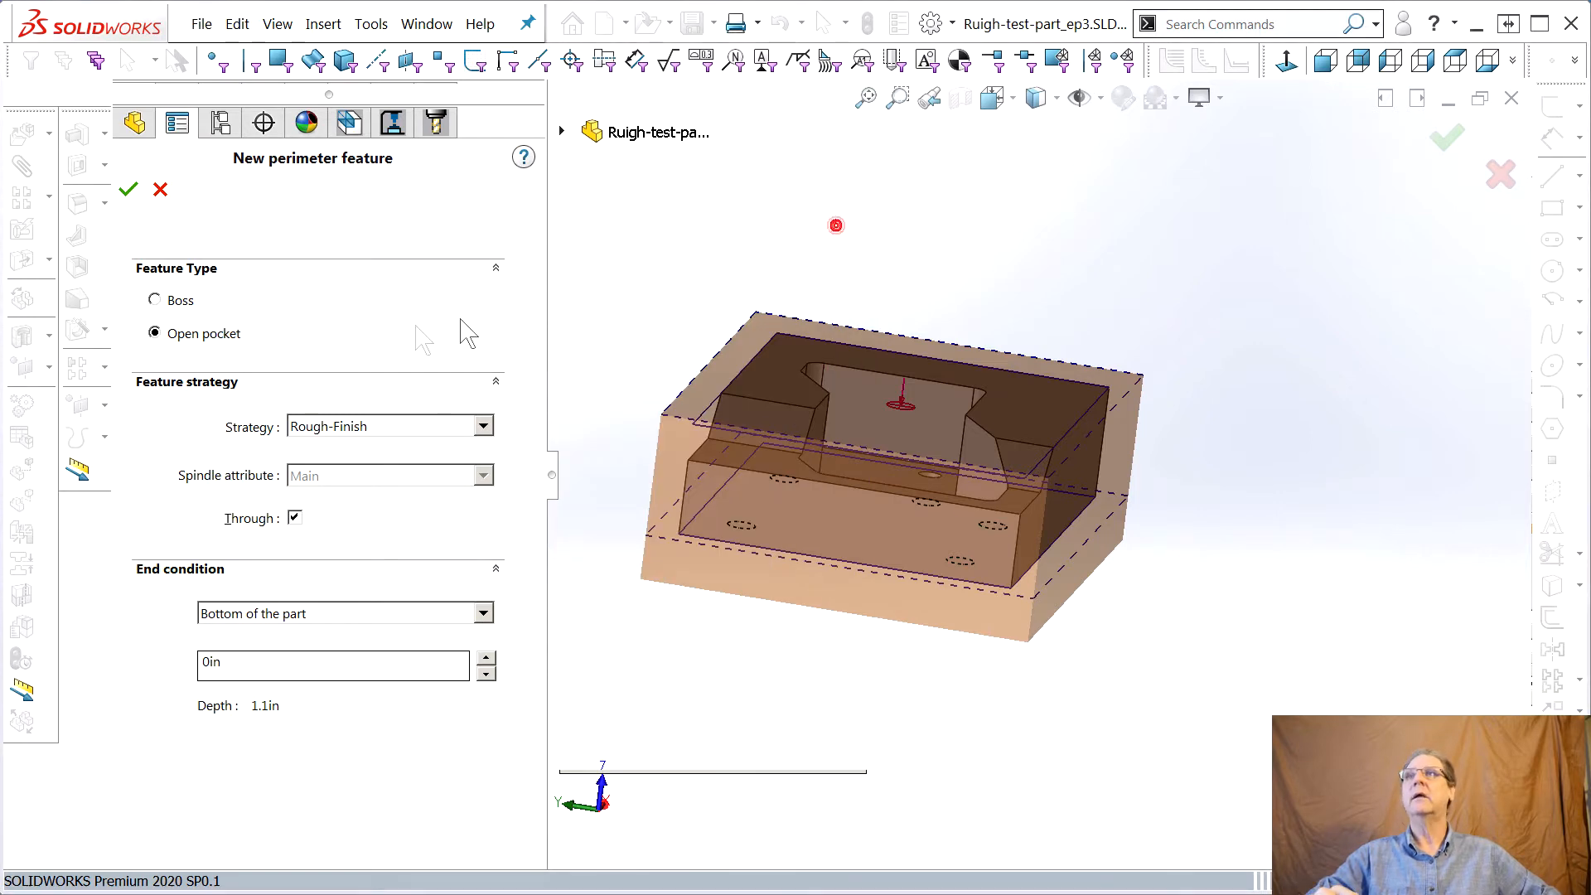
Set the perimeter feature's end condition to Blind at 1.12 in and confirm the feature
middle_drag(776, 634, 801, 586)
mouse_move(718, 509)
middle_down()
mouse_move(724, 533)
mouse_move(738, 525)
middle_up()
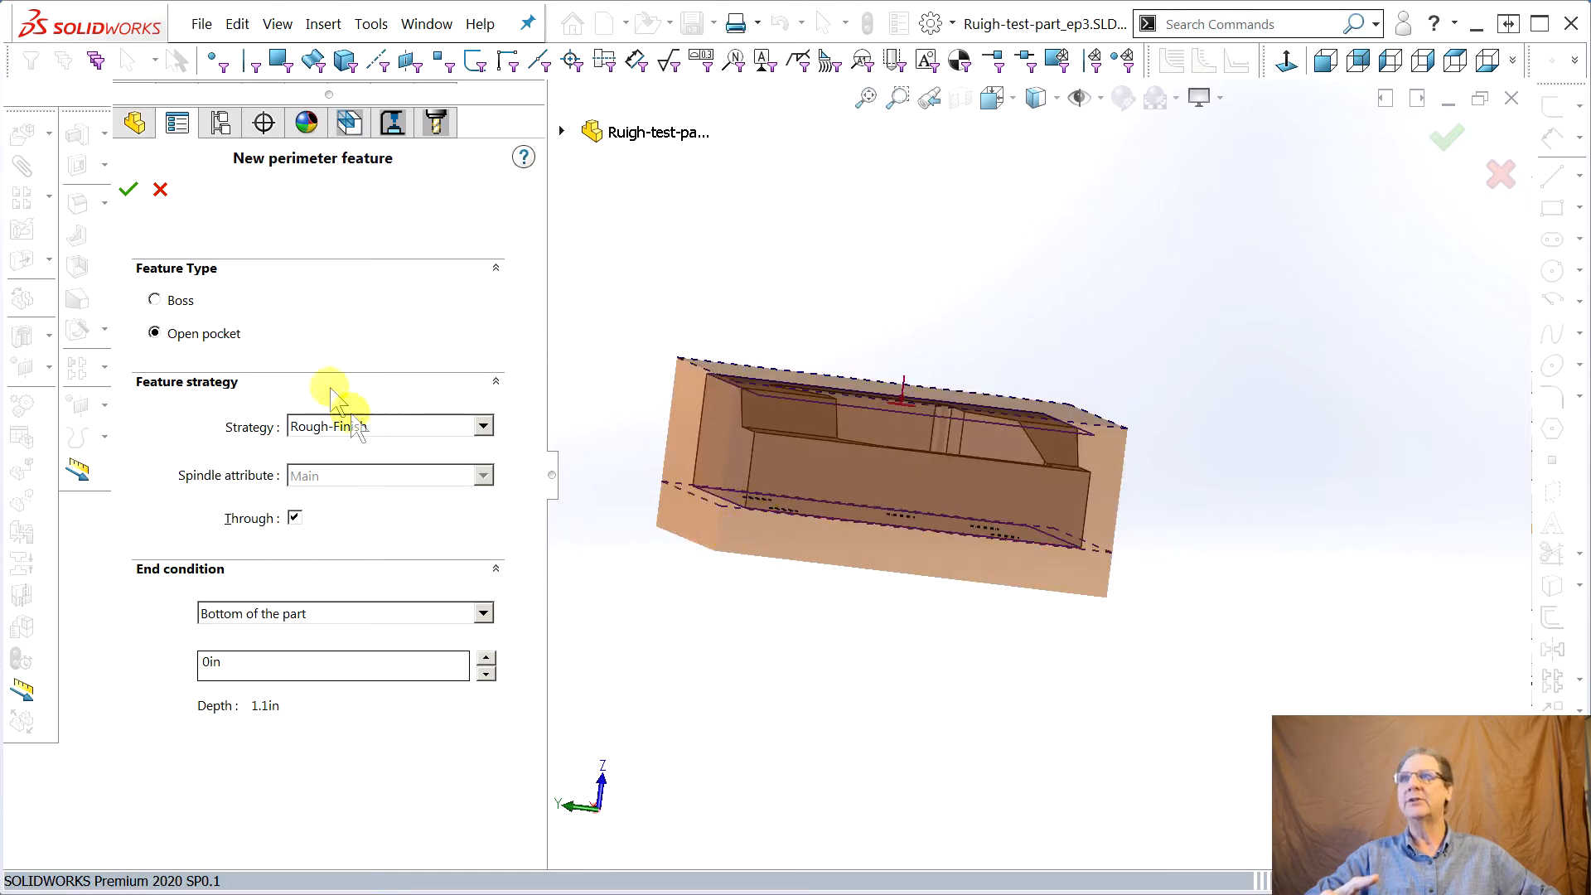
click(448, 613)
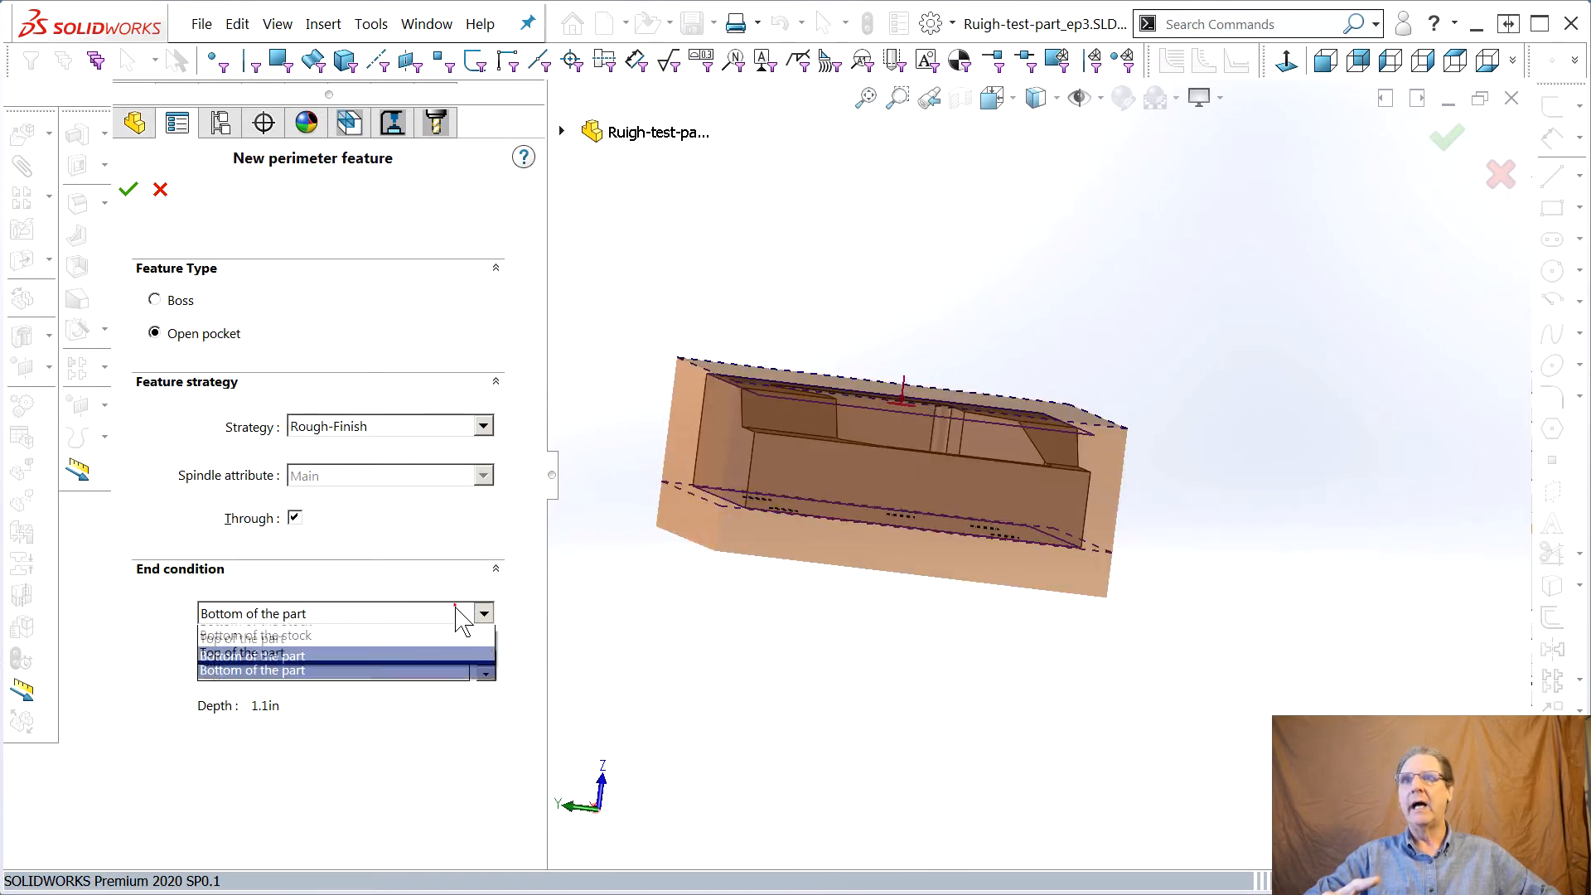
click(306, 630)
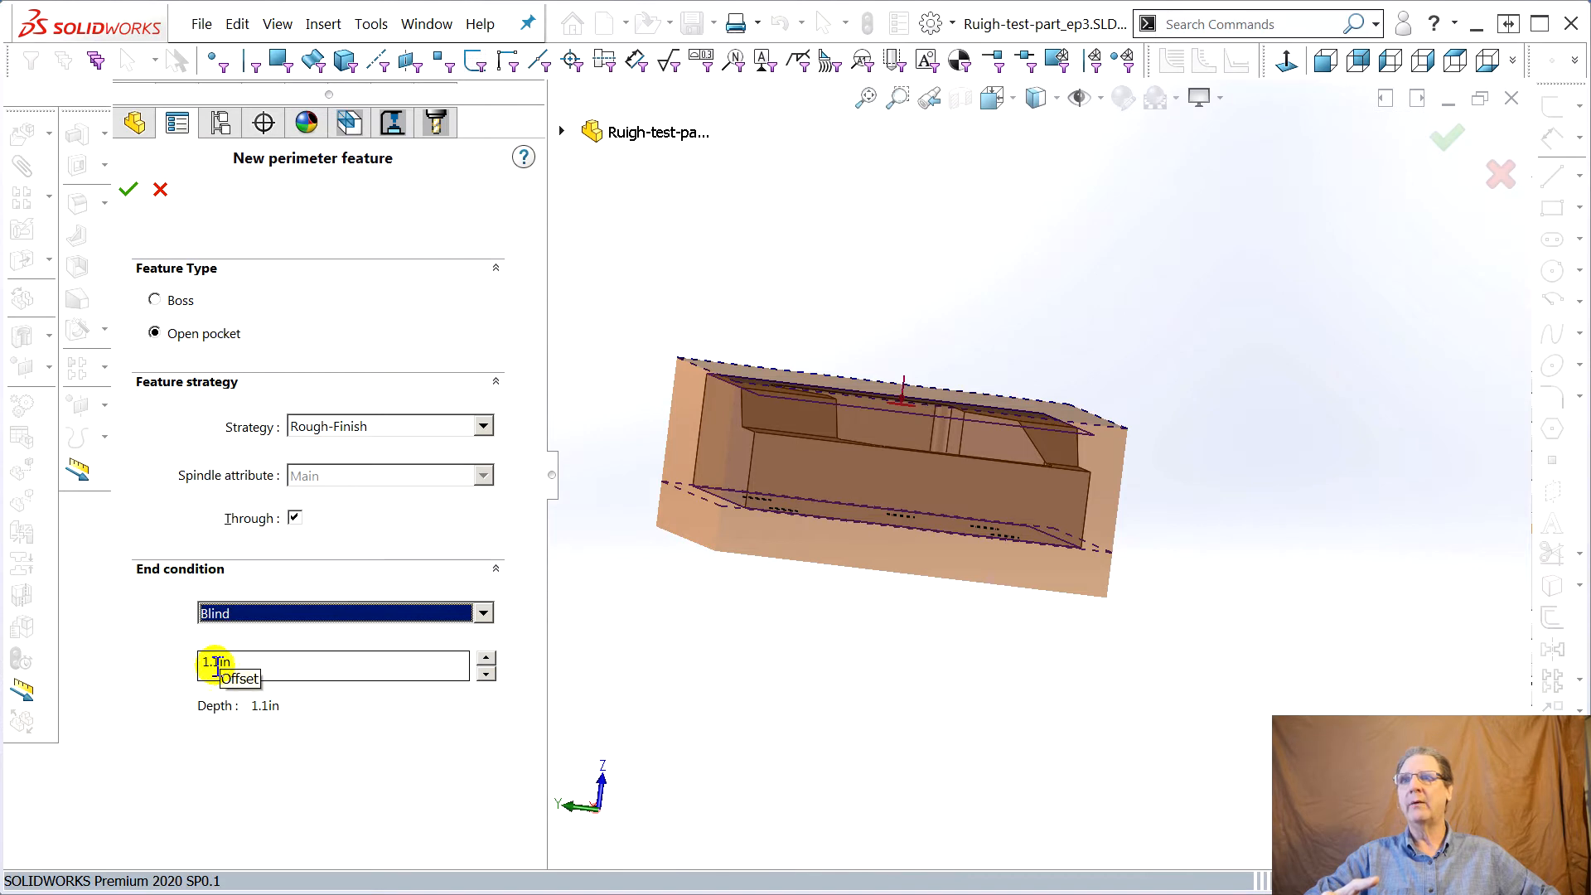
click(216, 663)
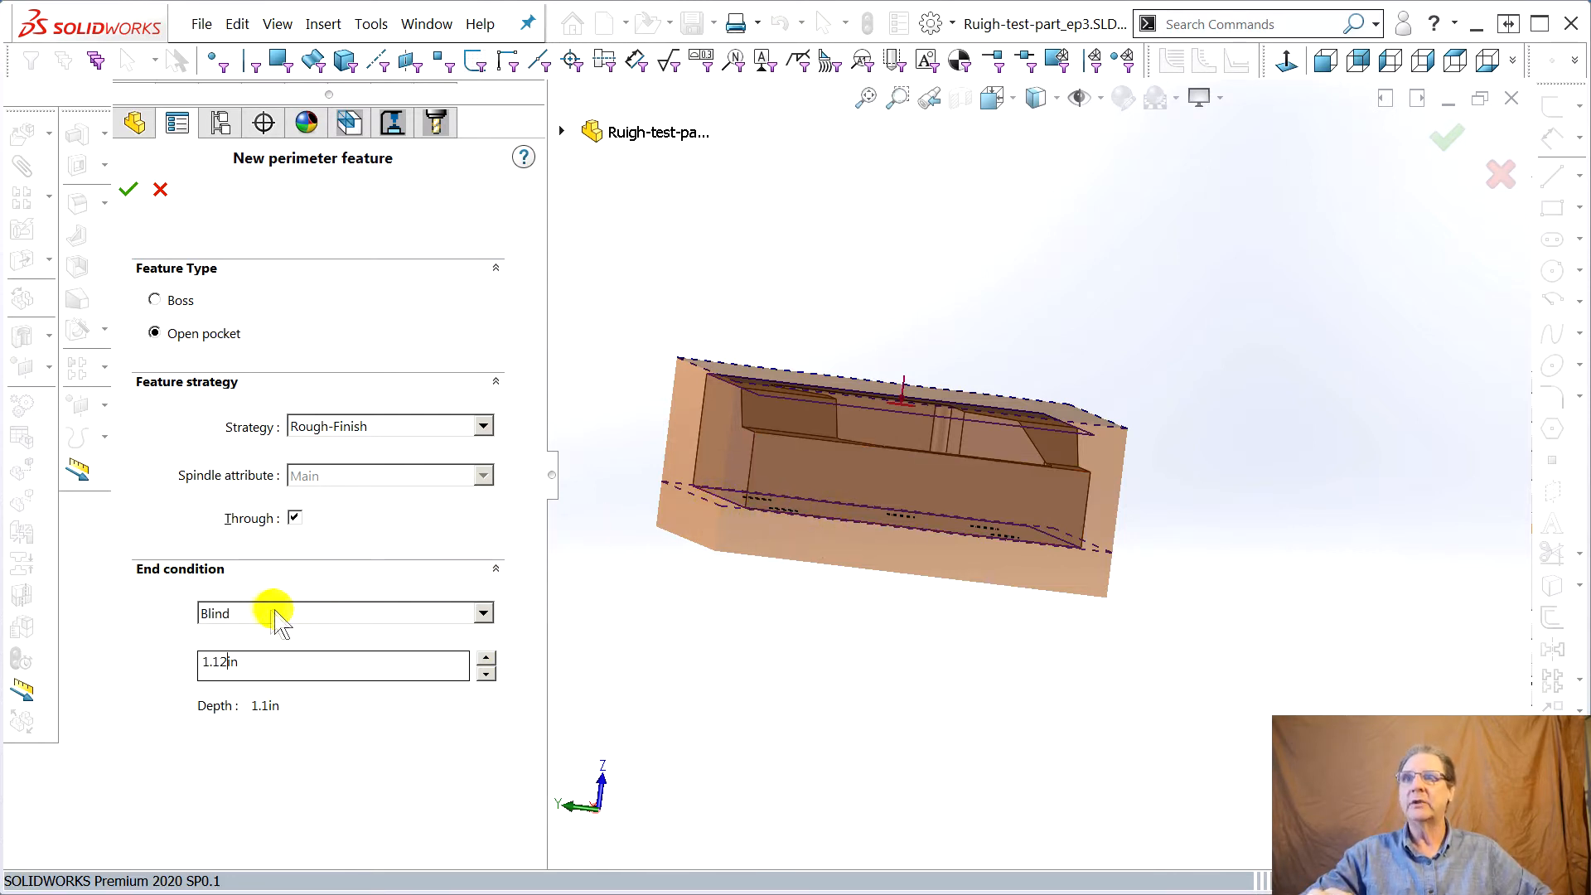
click(150, 607)
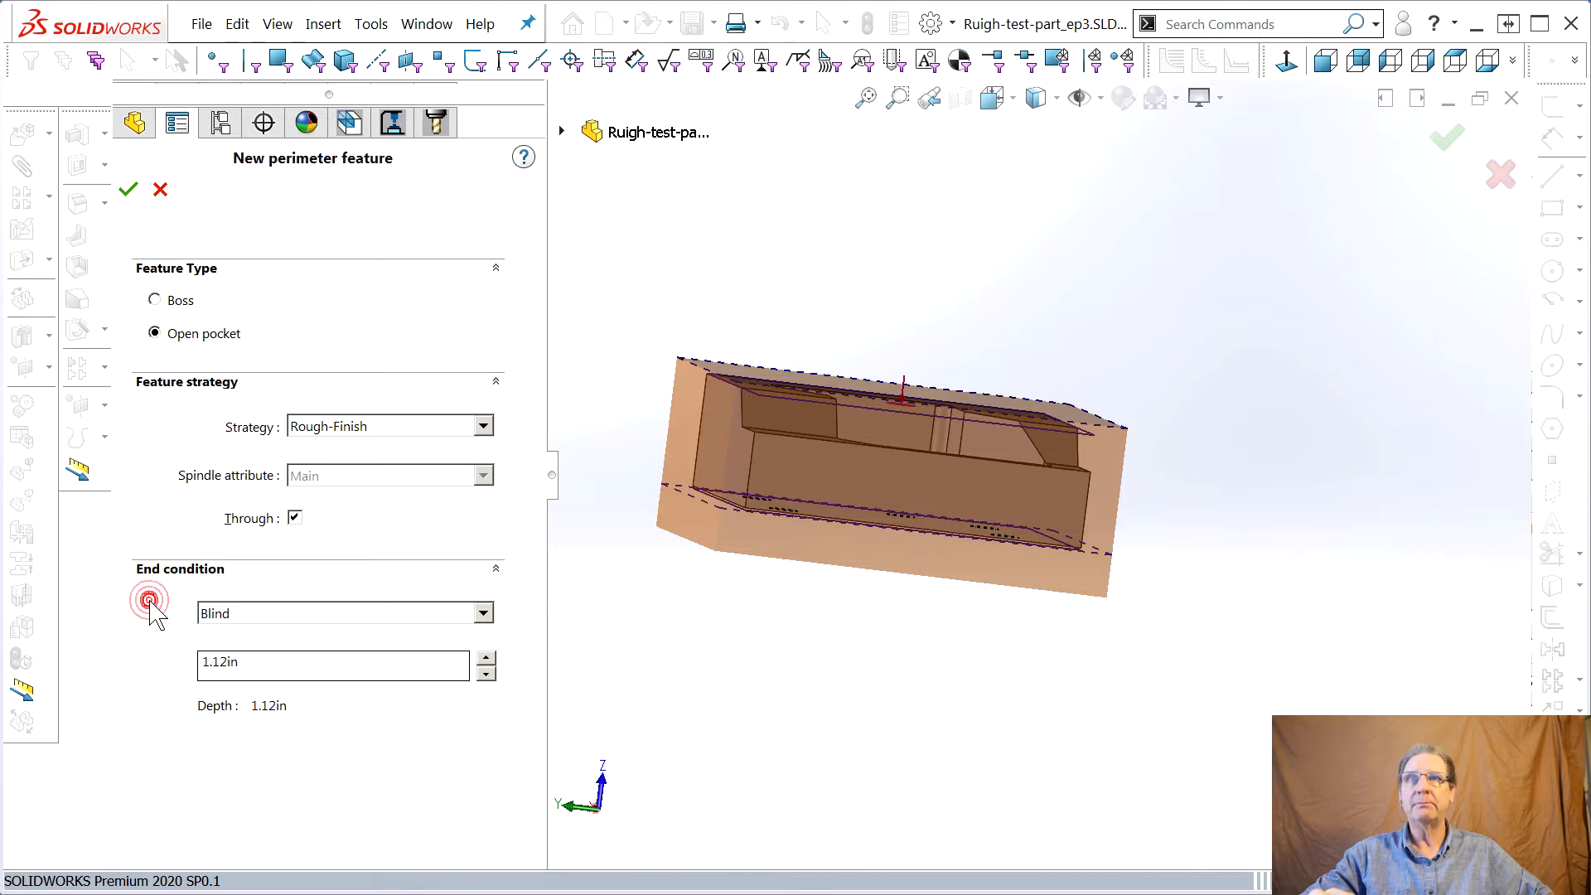
mouse_move(898, 596)
middle_down()
mouse_move(881, 562)
mouse_move(884, 581)
middle_up()
scroll(885, 584, down, 4)
middle_drag(952, 525, 943, 518)
scroll(999, 495, up, 4)
scroll(1201, 505, down, 2)
middle_drag(1220, 502, 1213, 534)
scroll(845, 476, up, 3)
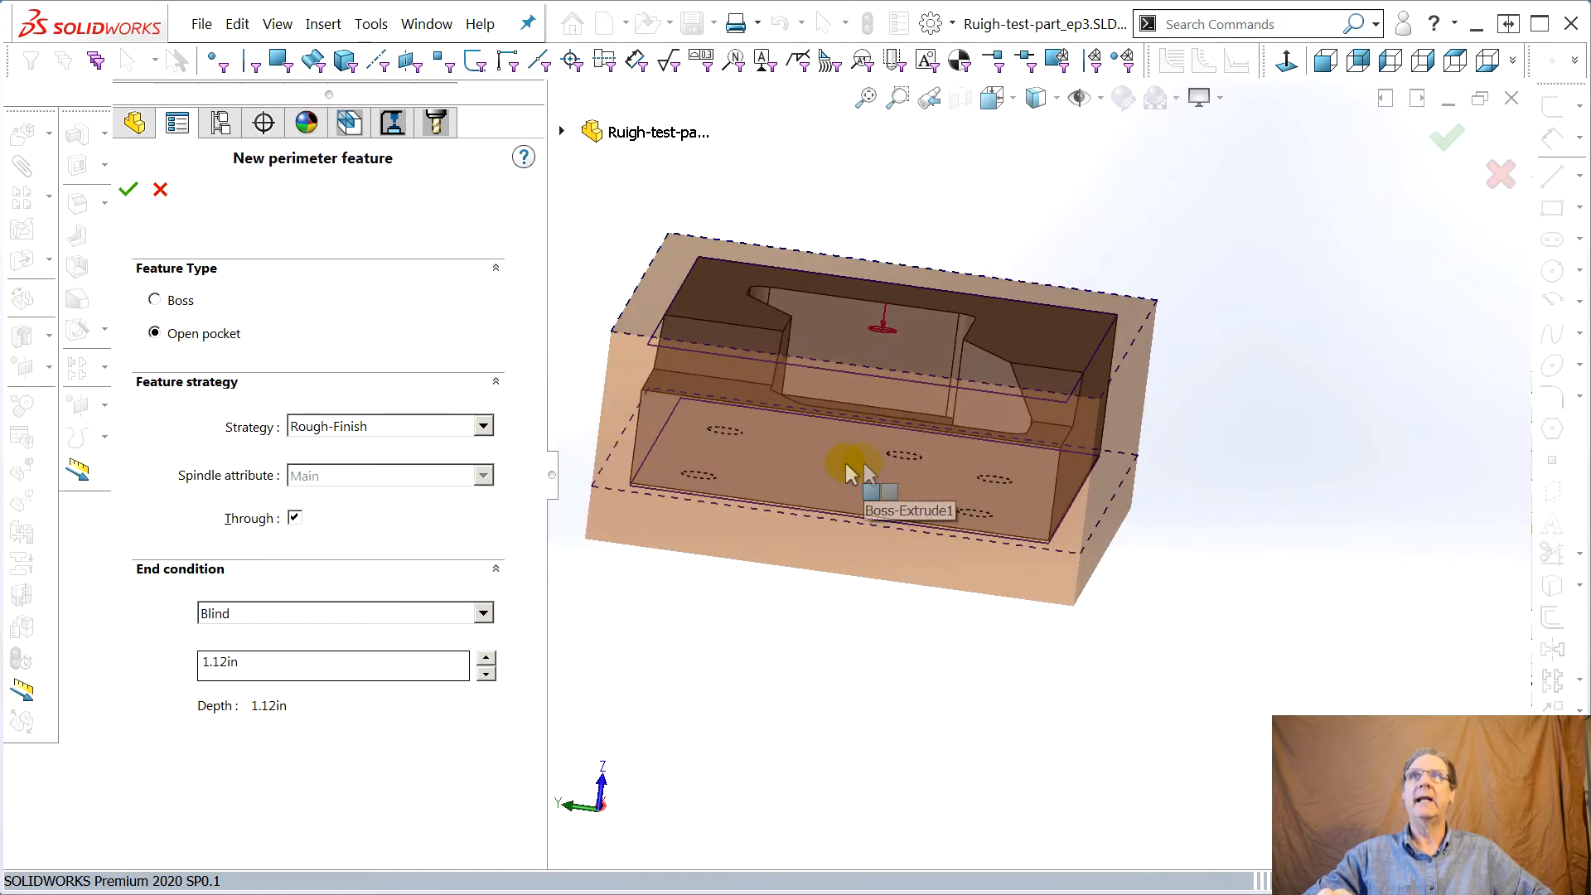
click(135, 195)
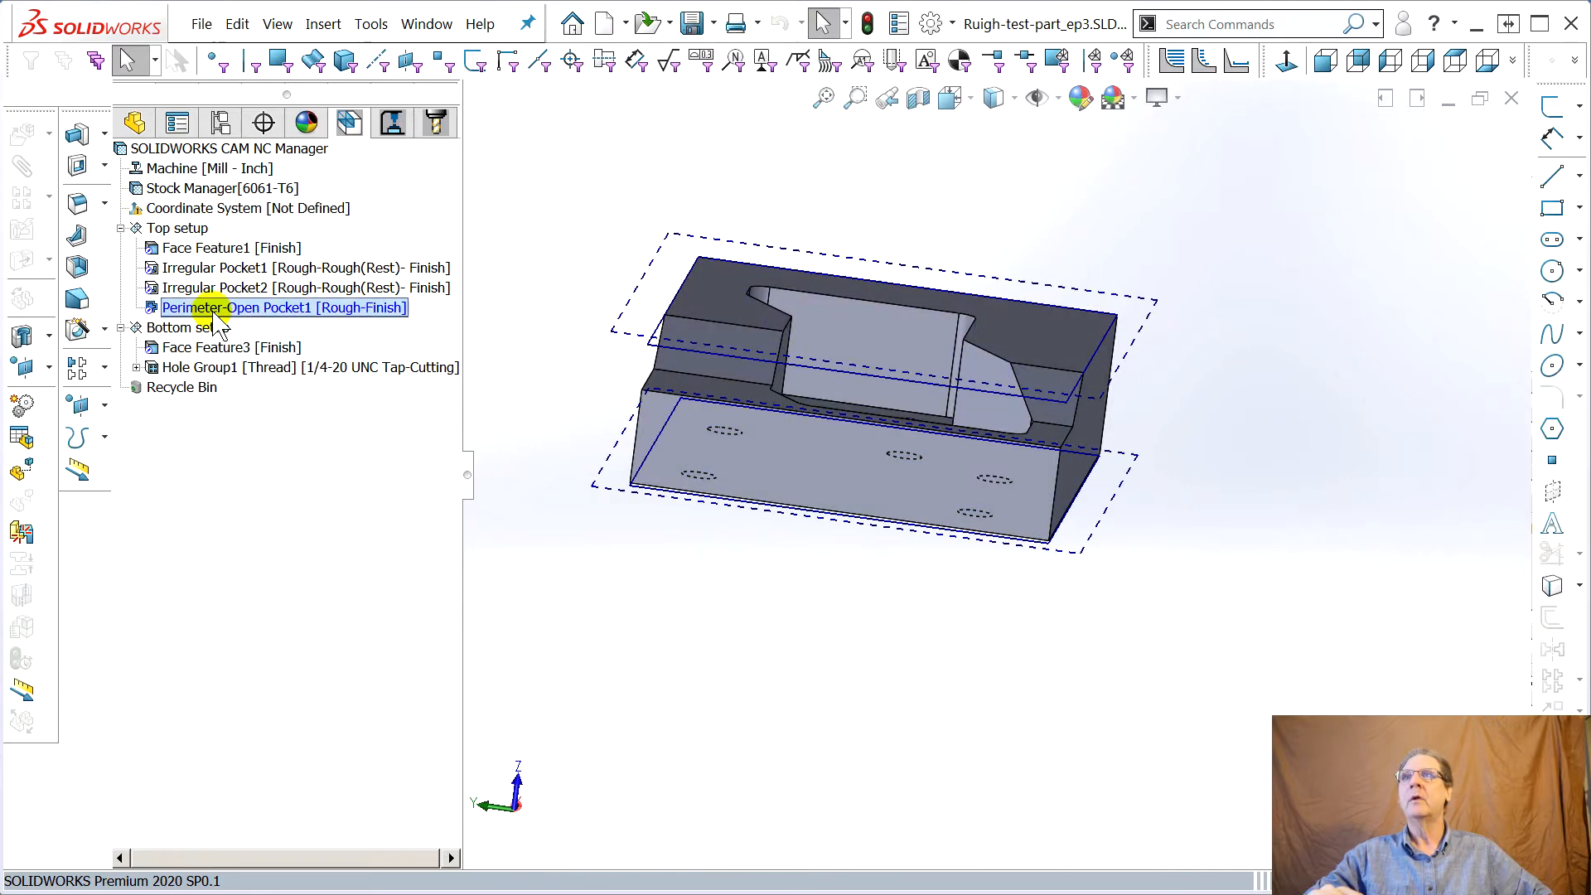
Generate the operation plan for the perimeter open pocket, then generate toolpaths for its Rough Mill1 and Contour Mill1 operations
right_click(213, 313)
click(316, 414)
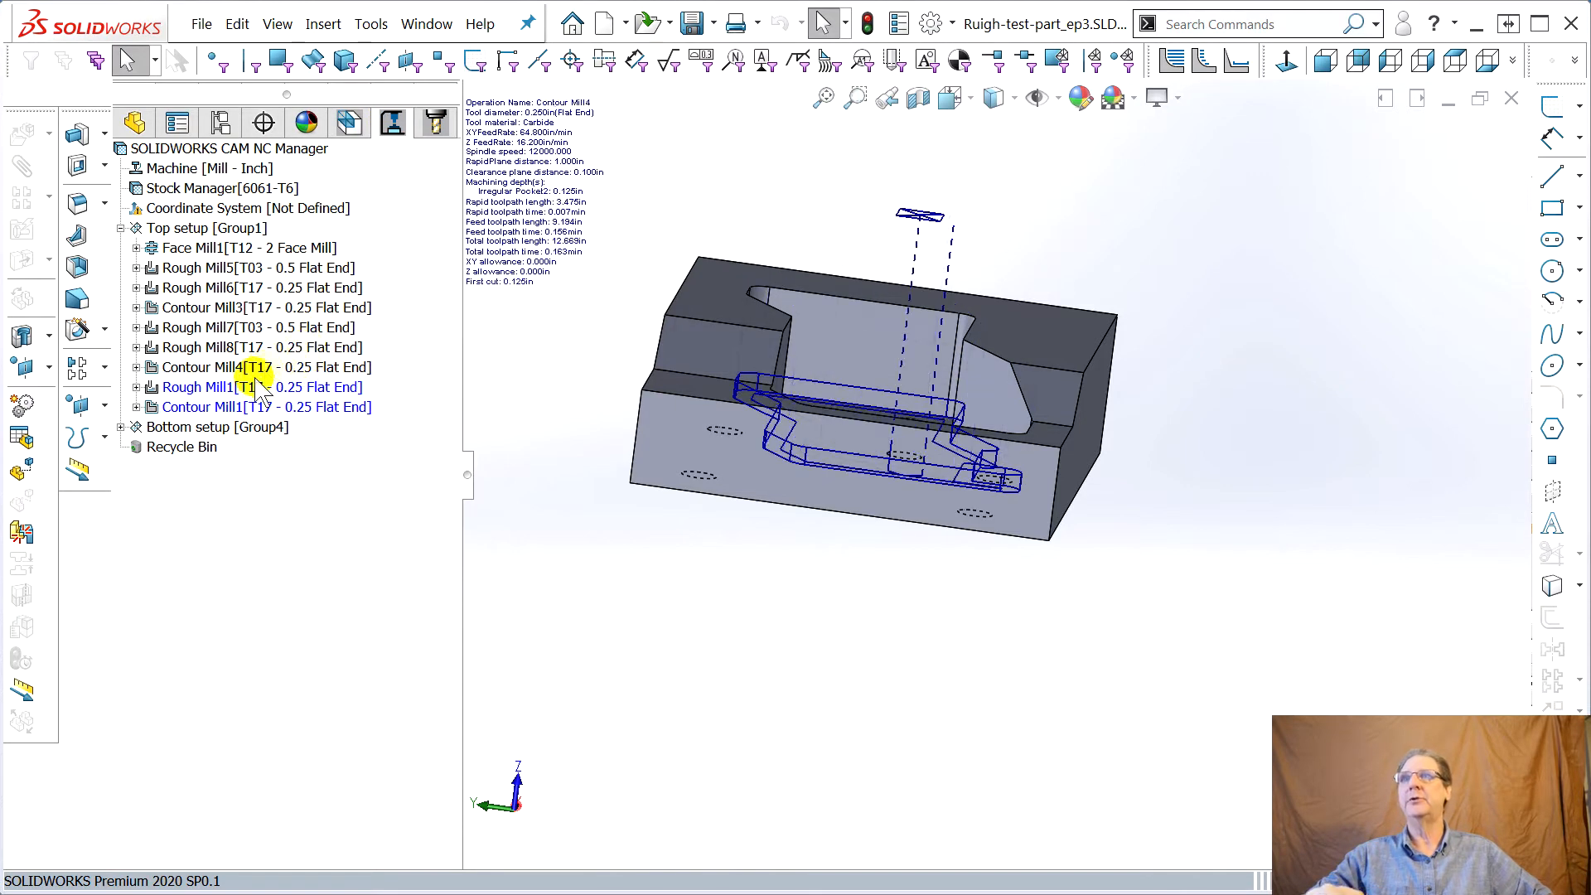
click(223, 387)
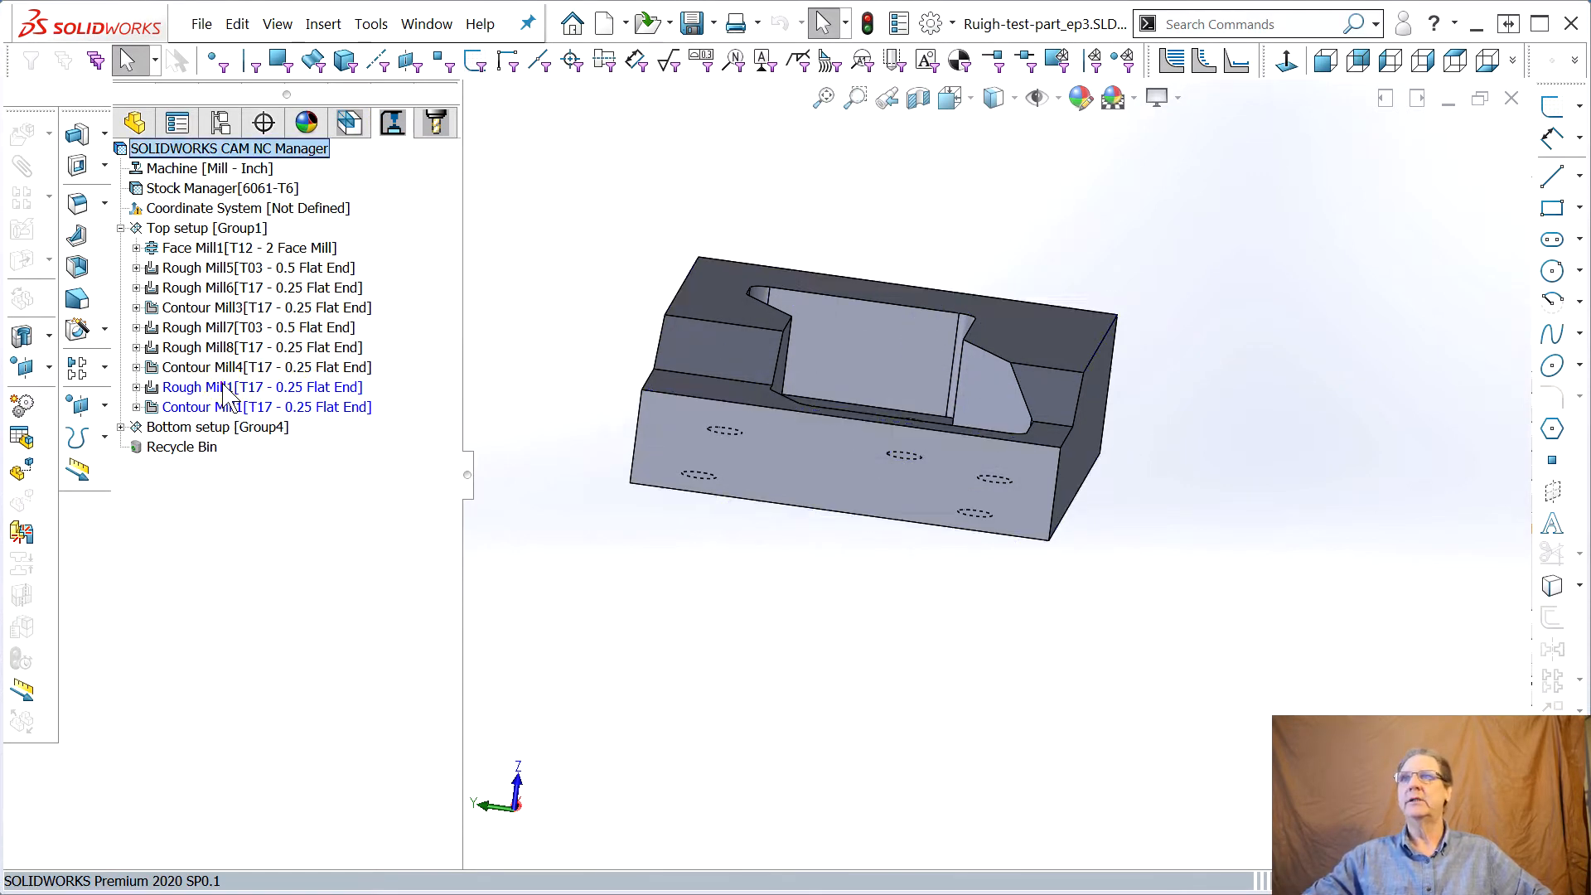
shift+click(217, 407)
right_click(172, 389)
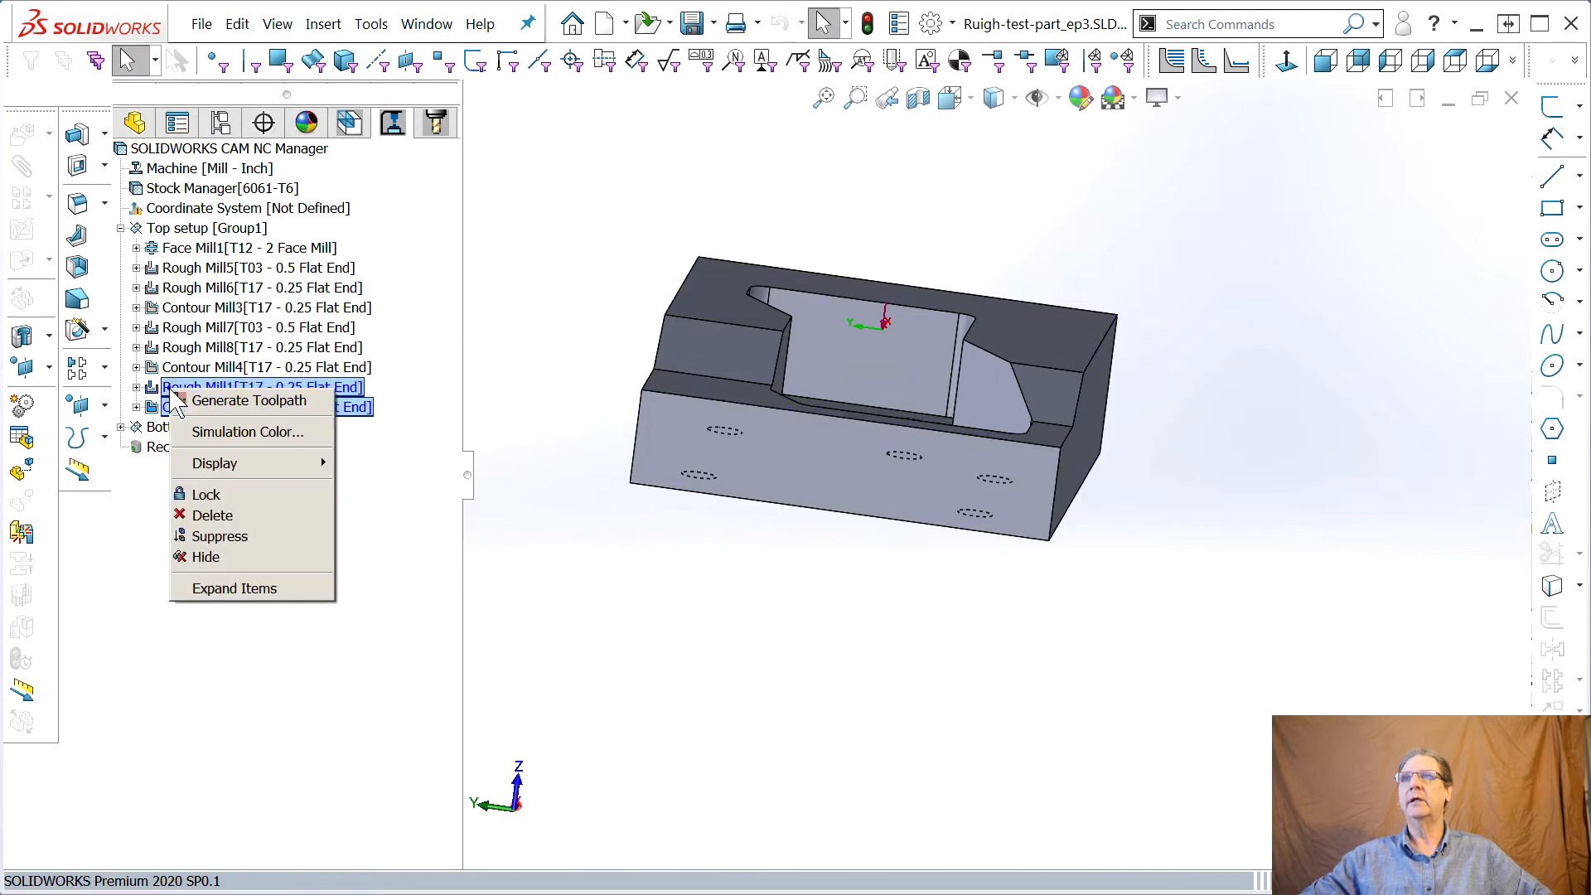
click(230, 403)
Orbit and zoom around the part to inspect the new perimeter toolpaths
middle_drag(601, 448, 751, 370)
scroll(854, 310, up, 3)
middle_drag(1069, 229, 1045, 338)
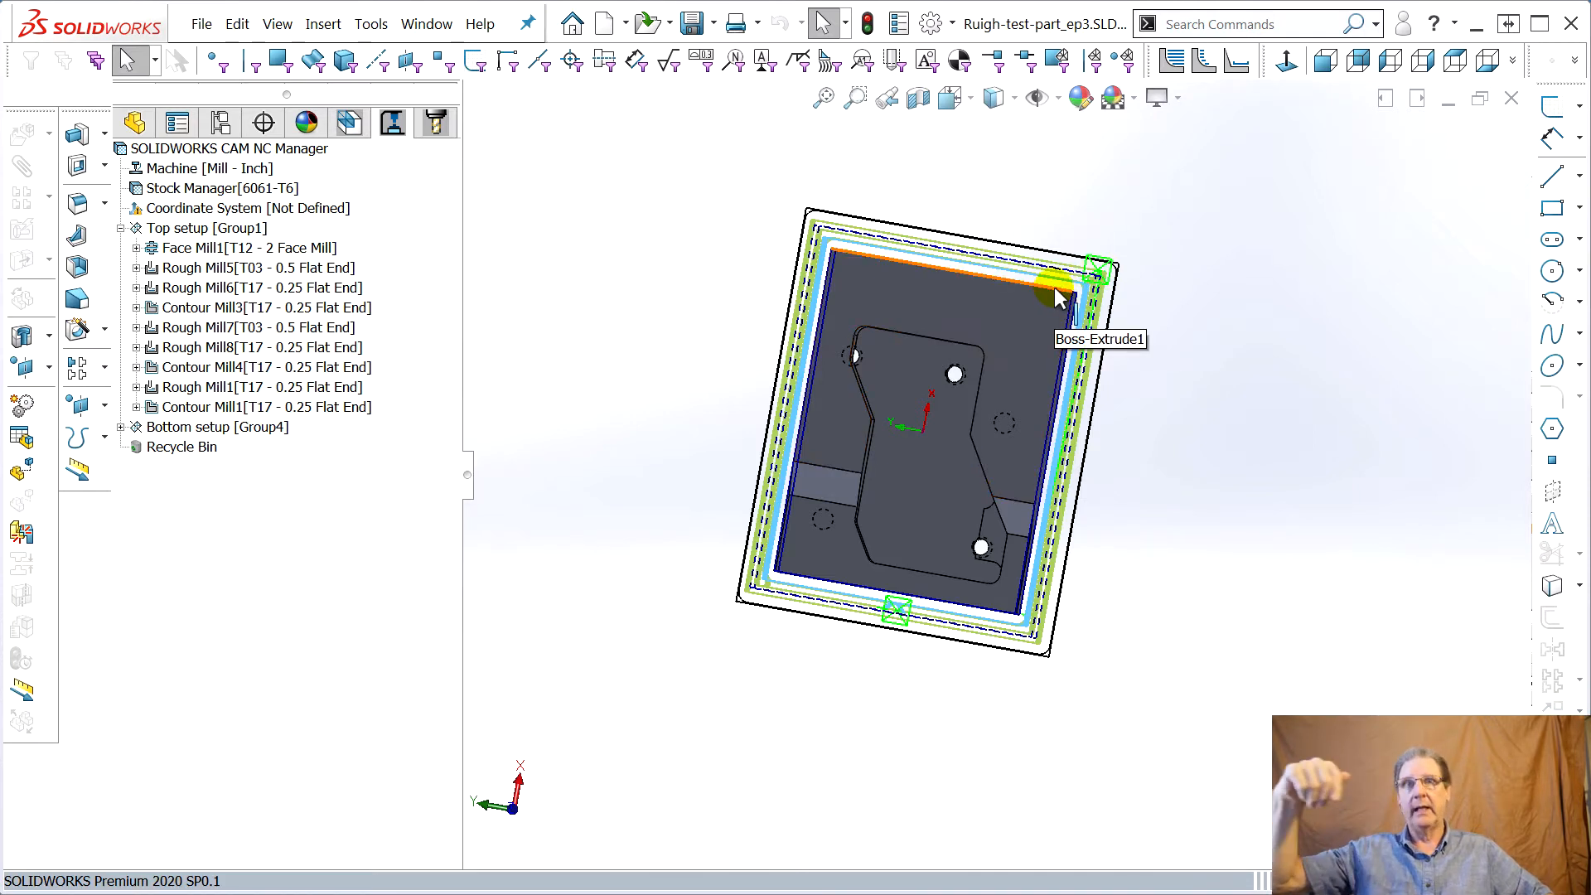
mouse_move(341, 262)
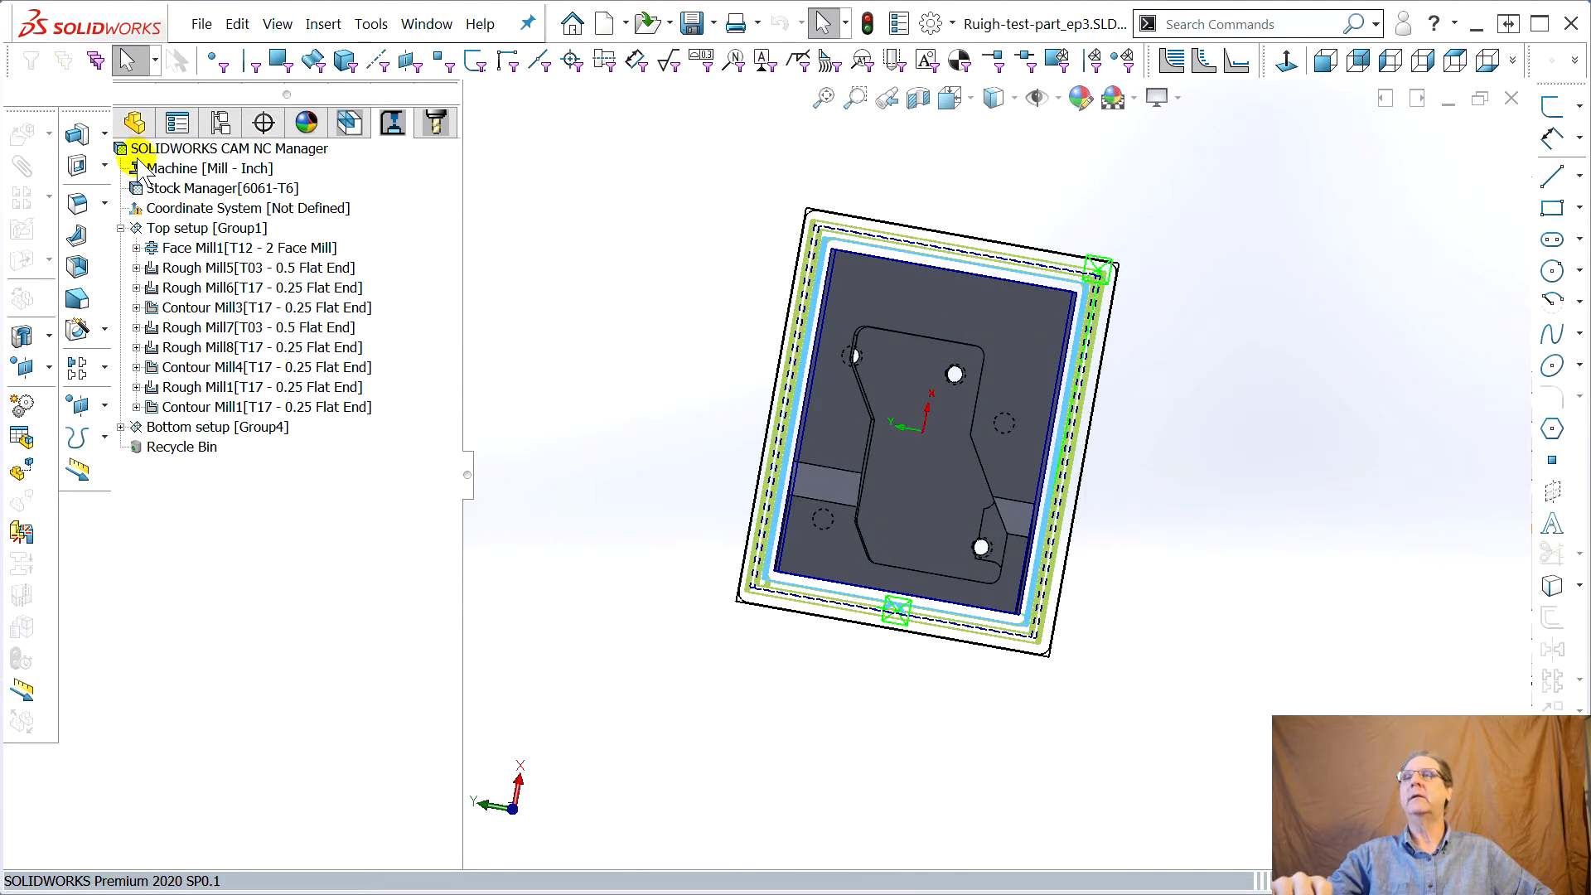
middle_drag(684, 306, 638, 209)
mouse_move(994, 447)
middle_down()
mouse_move(1193, 465)
mouse_move(969, 480)
mouse_move(994, 440)
middle_up()
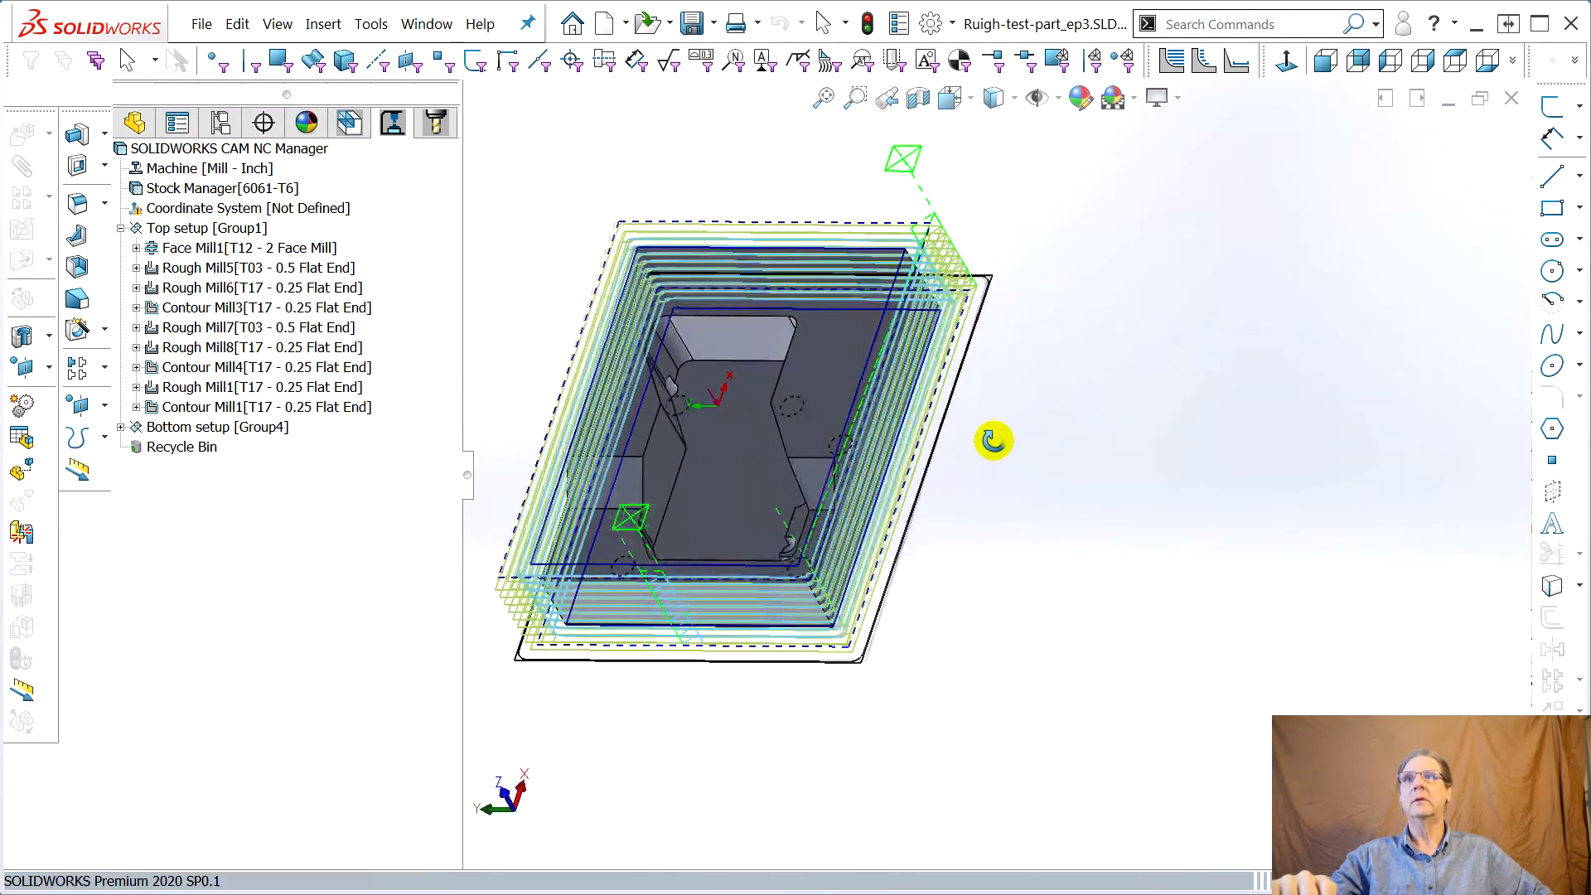
Reassign all operations using T17 - 0.25 Flat End to tool T01 - 0.25 Flat End in the tool tree
click(436, 123)
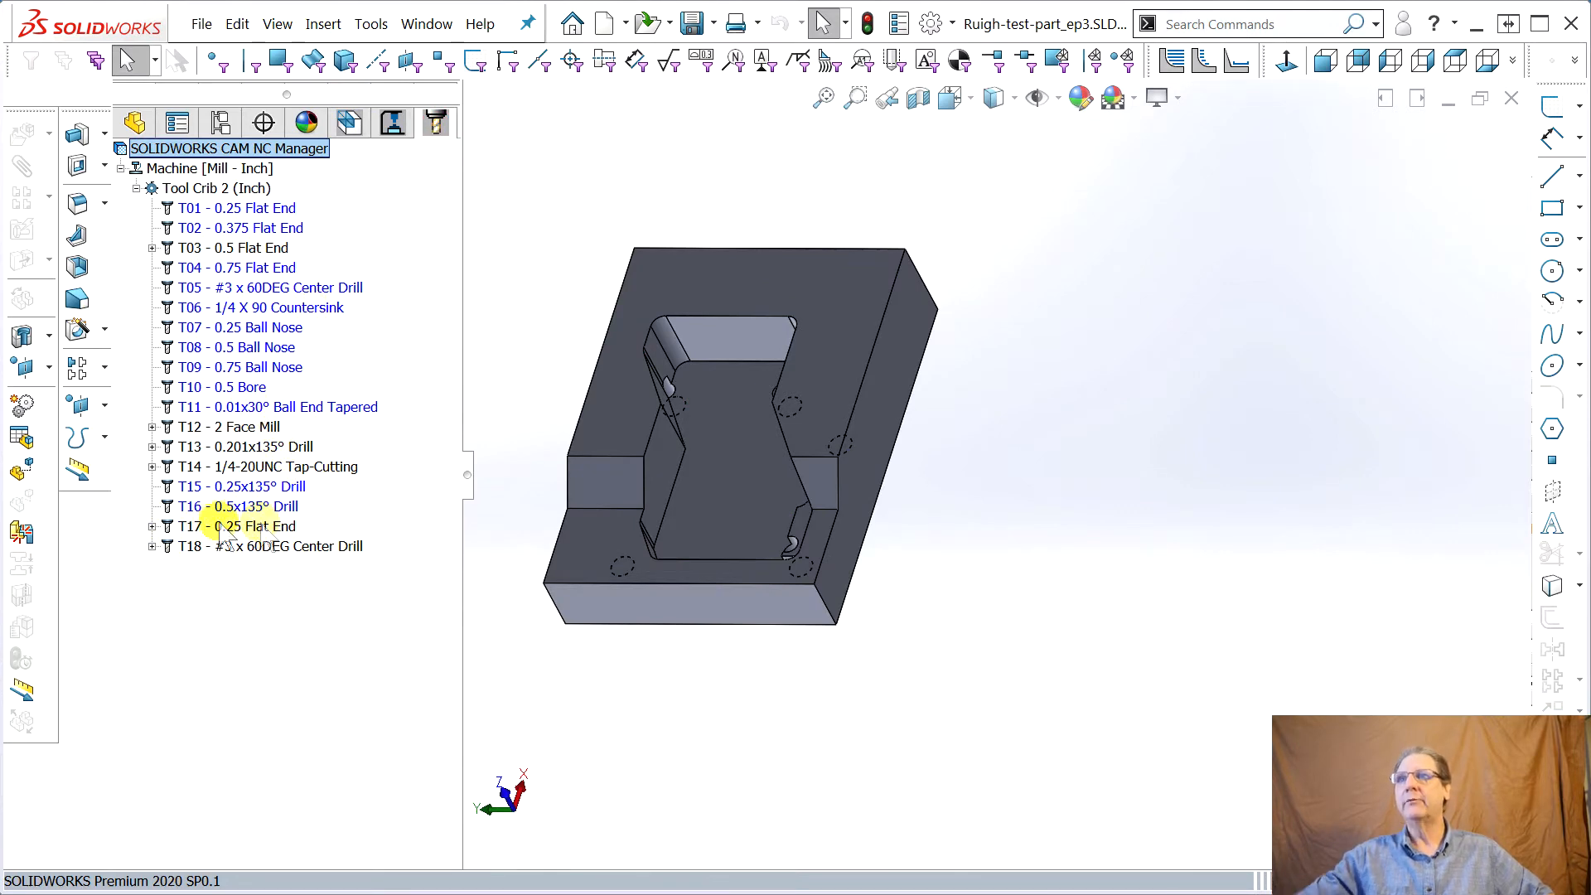
click(152, 527)
click(224, 527)
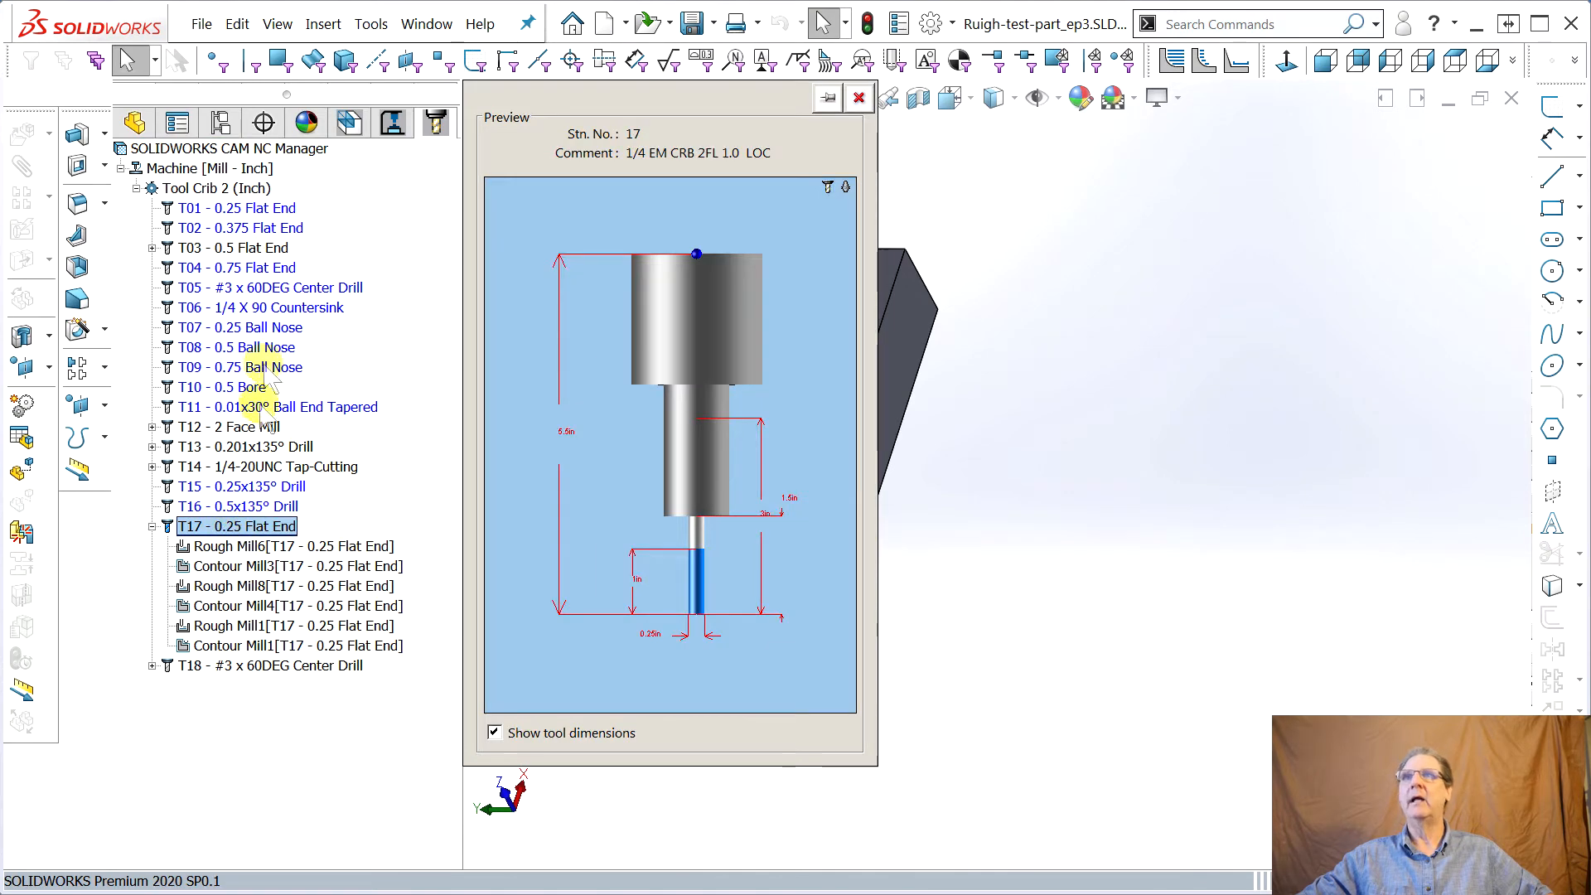
click(241, 210)
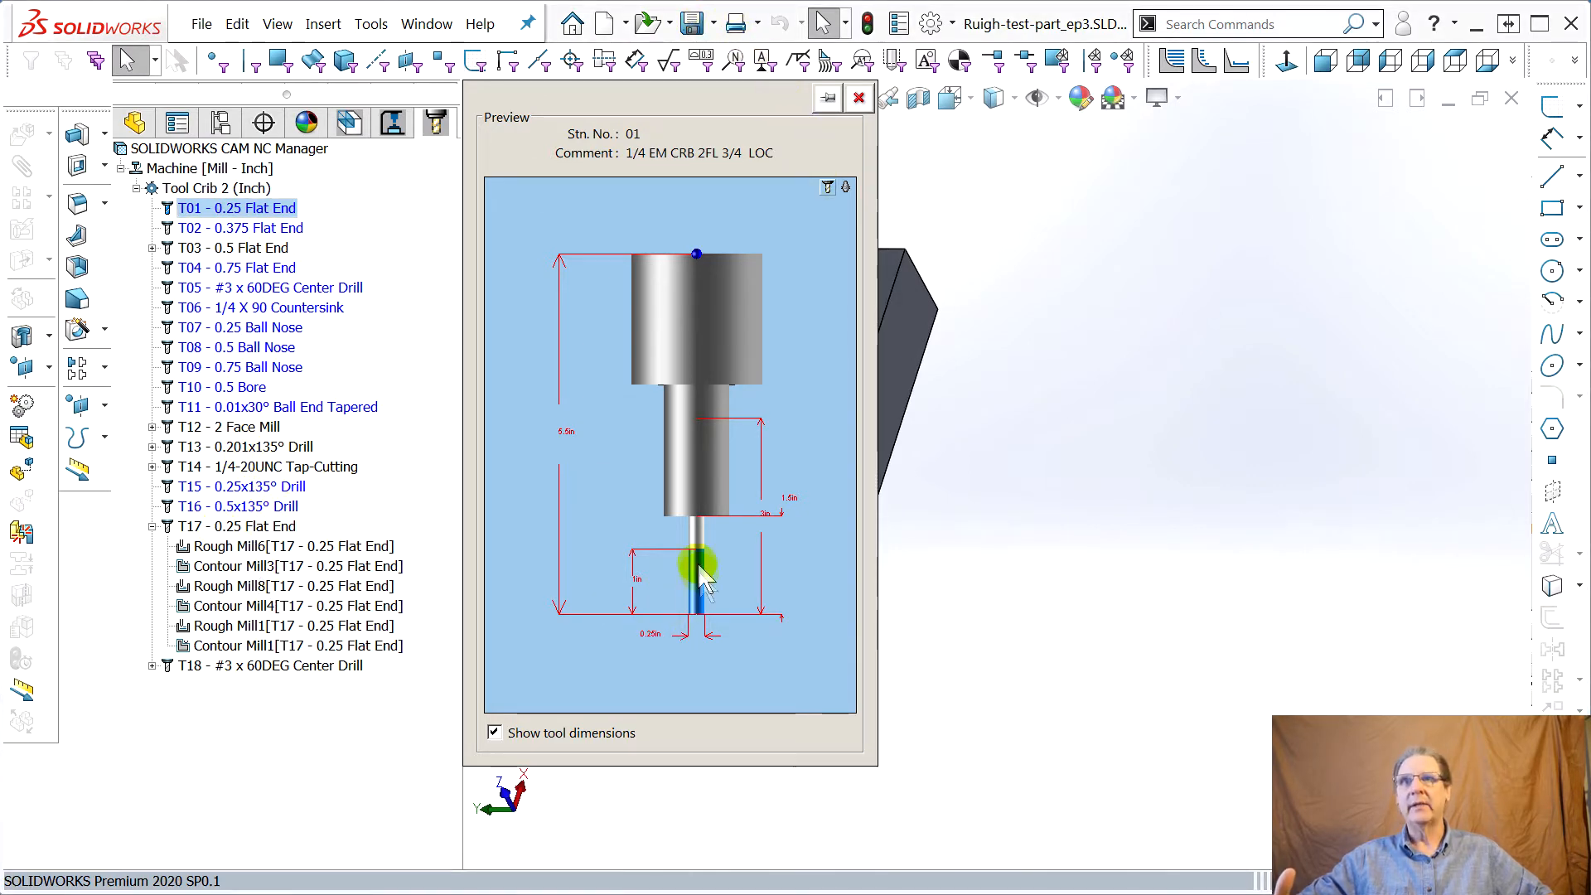
click(231, 528)
click(225, 547)
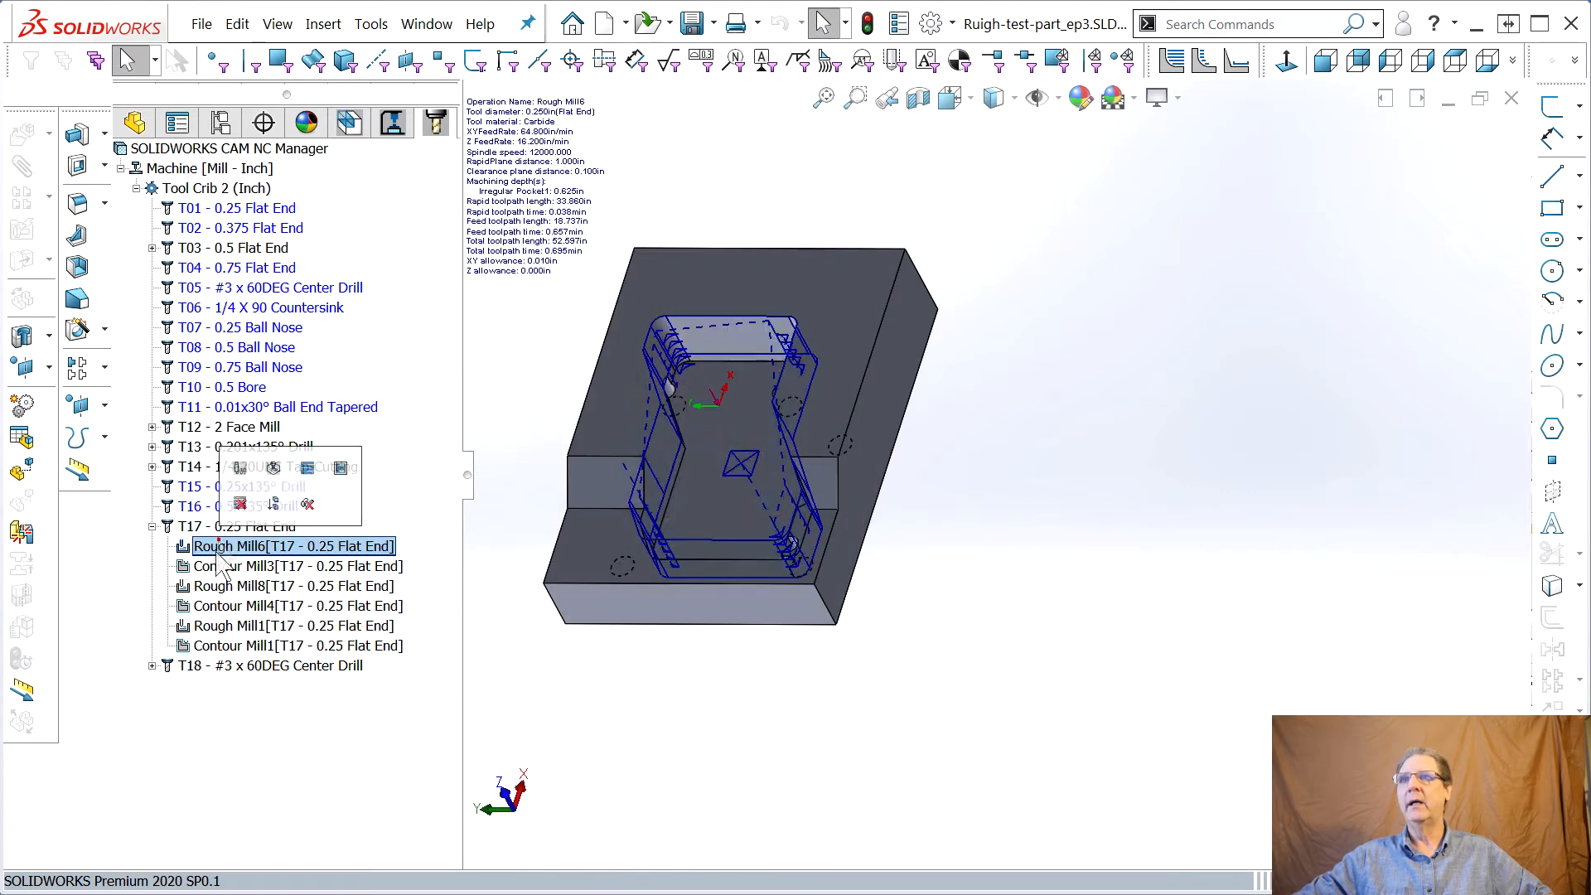
shift+click(218, 646)
drag(218, 588, 273, 210)
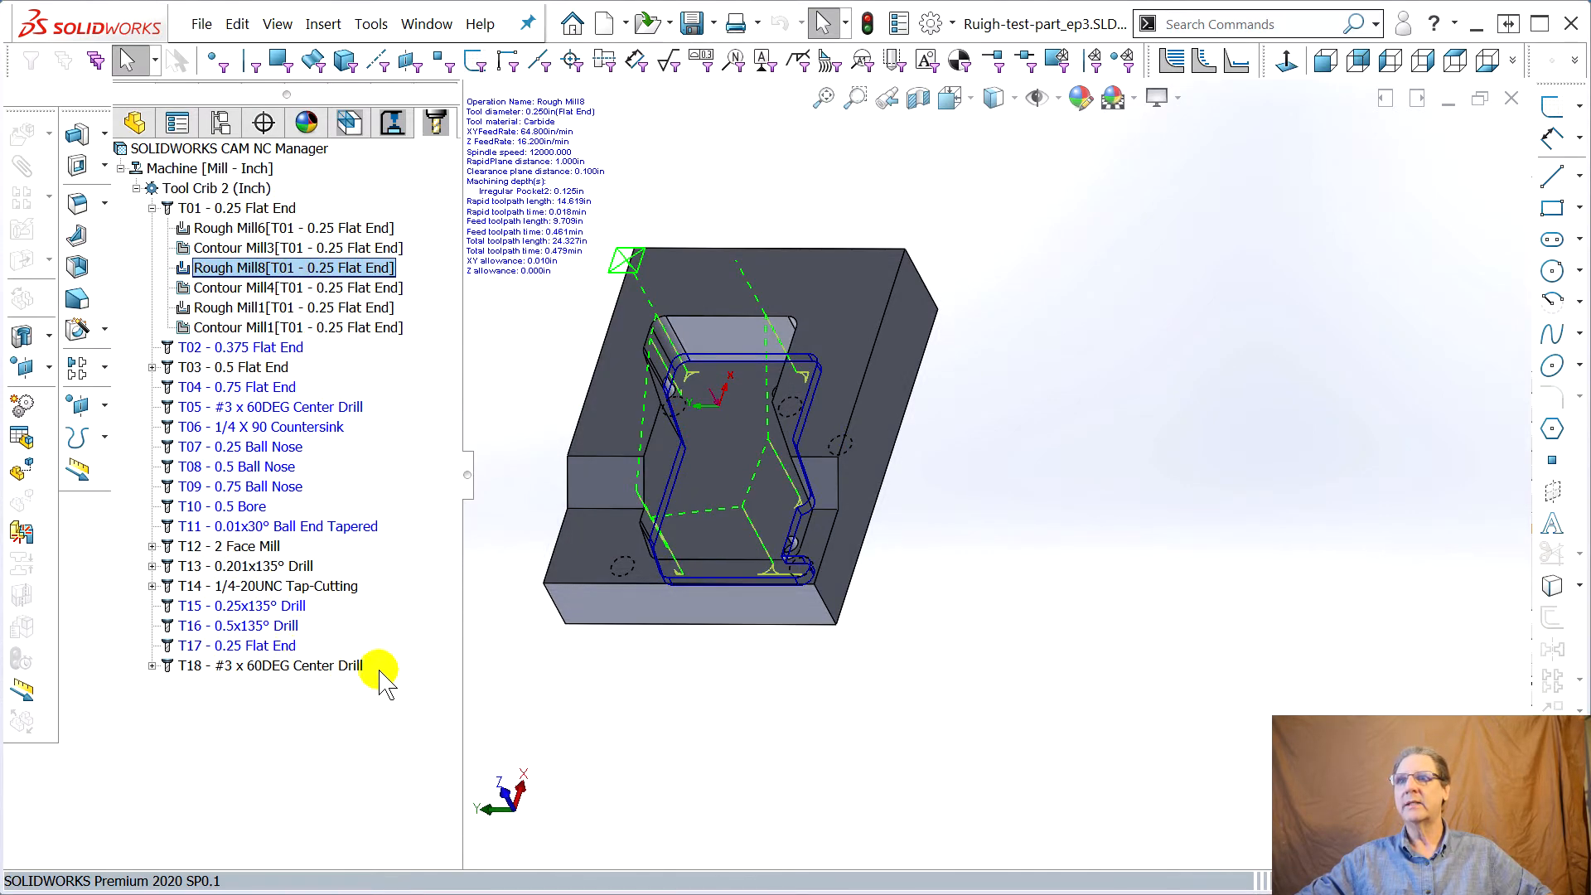
Delete the now unused T17 tool from the tool crib
right_click(245, 645)
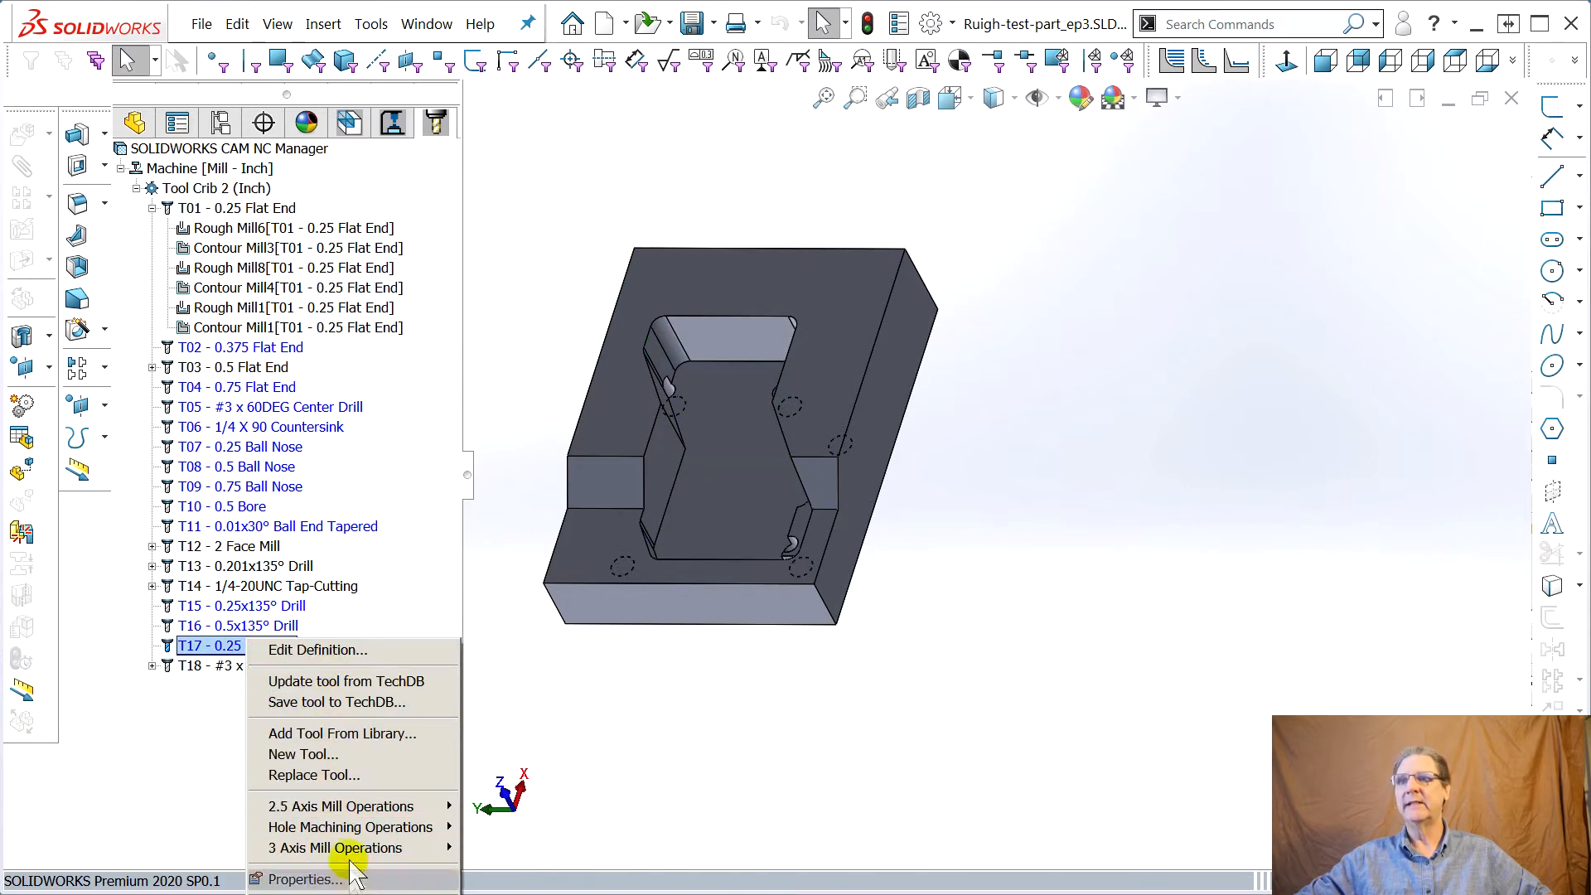
click(339, 890)
click(877, 509)
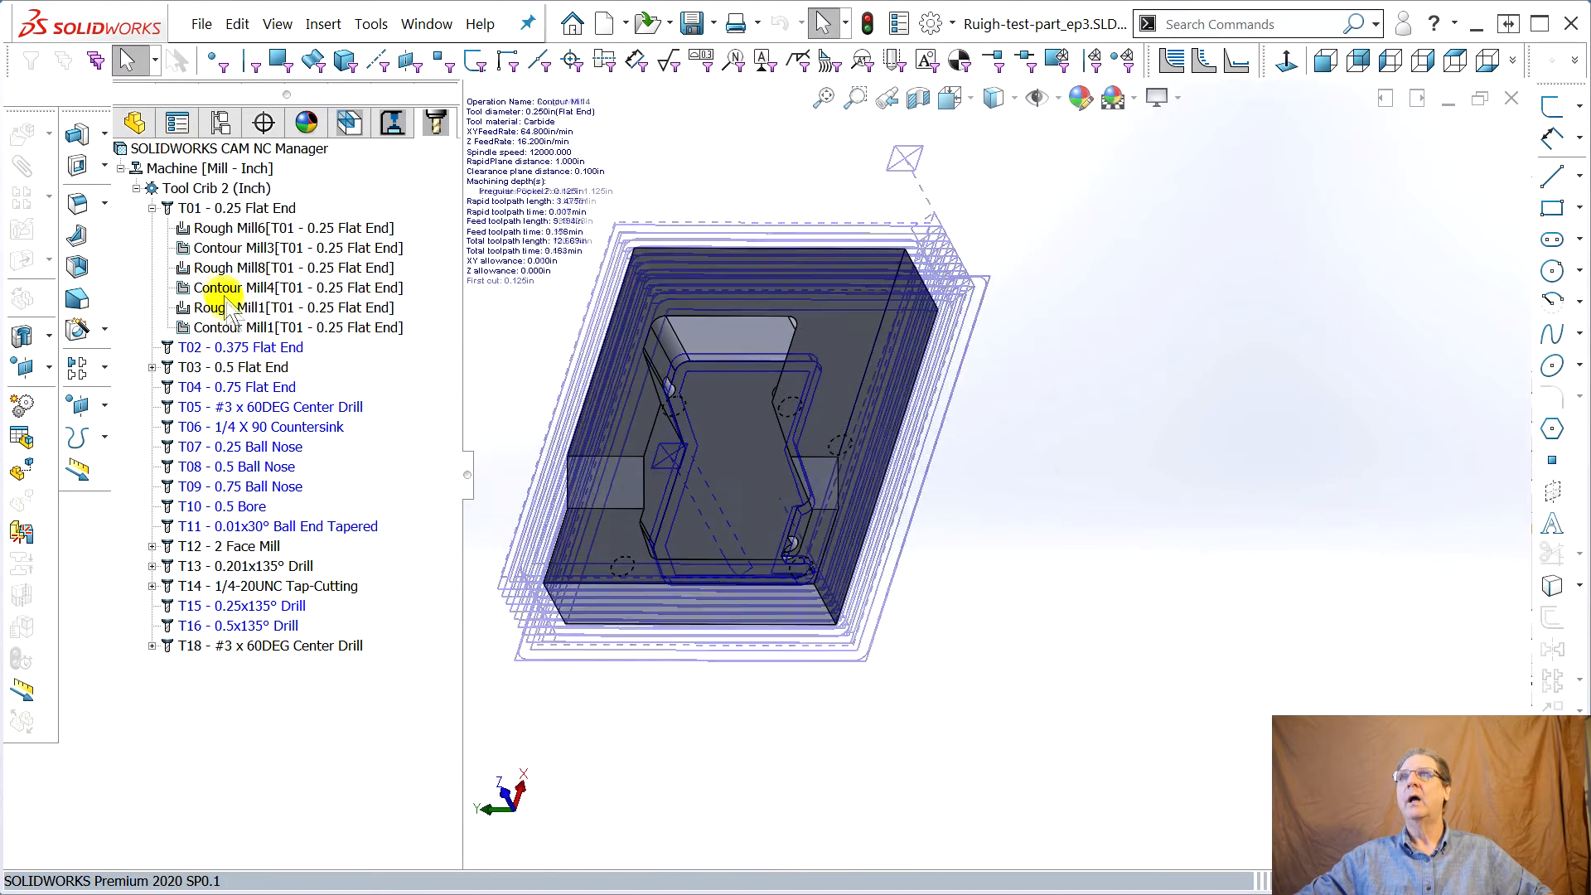
Move the perimeter pocket's Rough Mill1 and Contour Mill1 operations from T01 to tool T03 - 0.5 Flat End
click(222, 307)
click(235, 328)
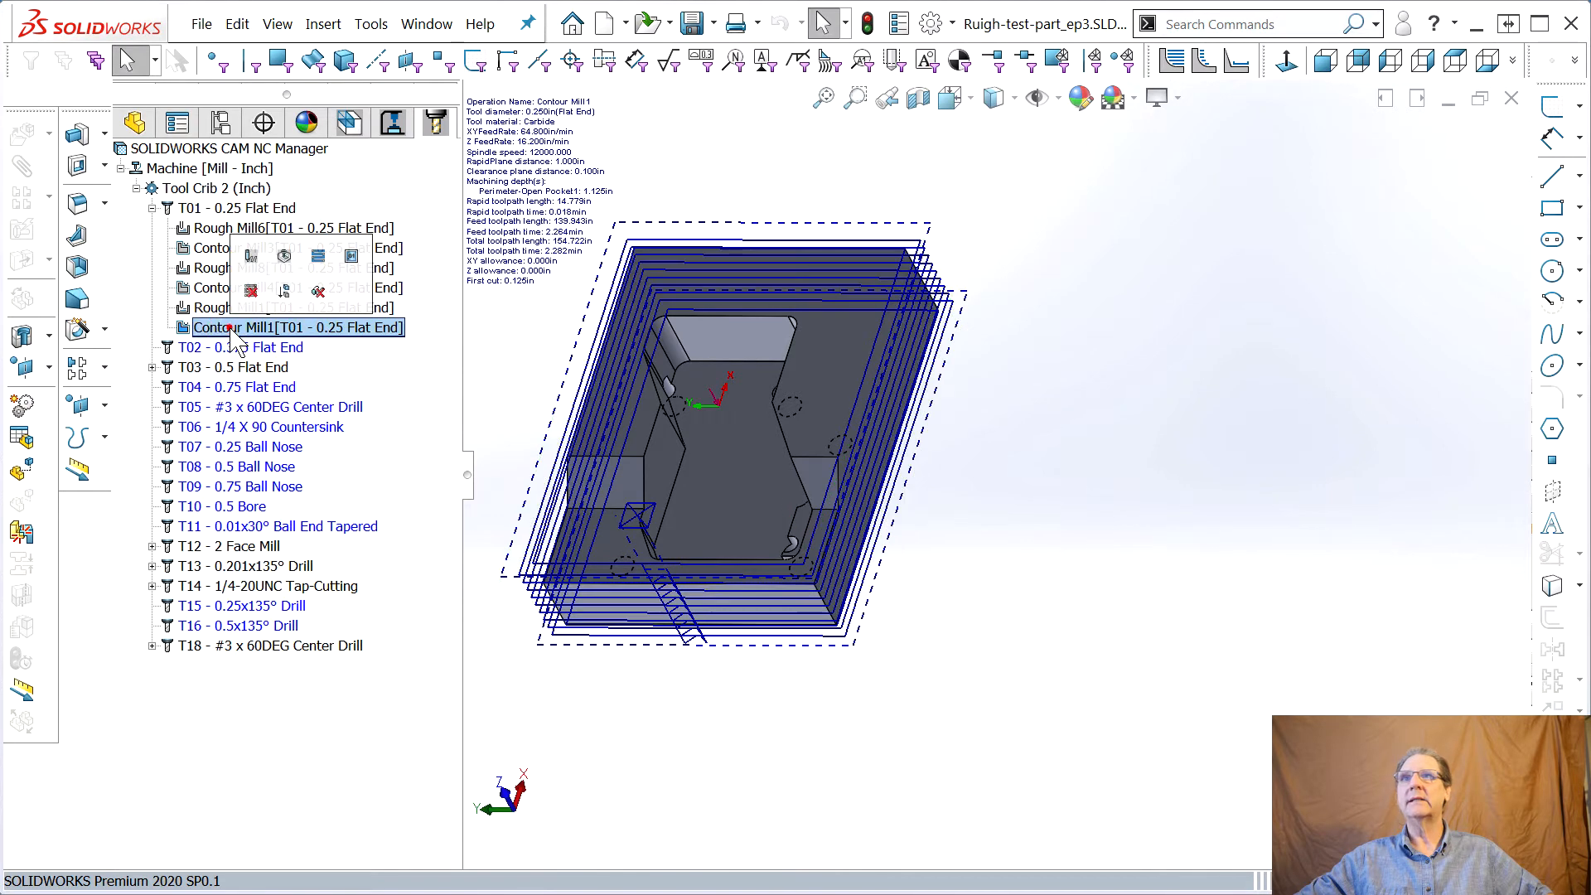
click(232, 367)
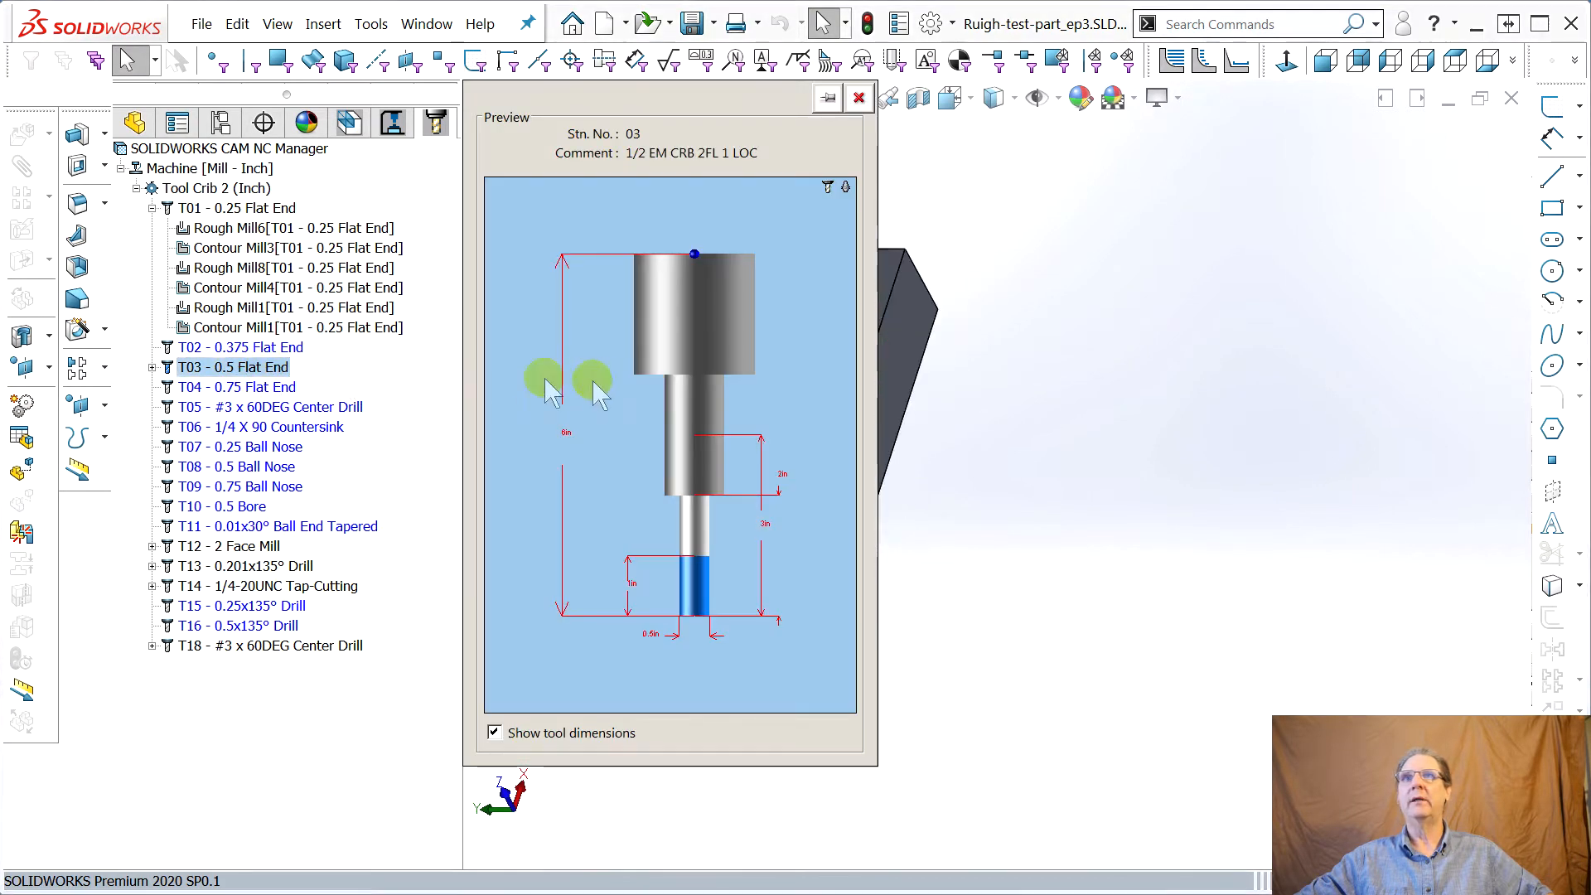
click(859, 98)
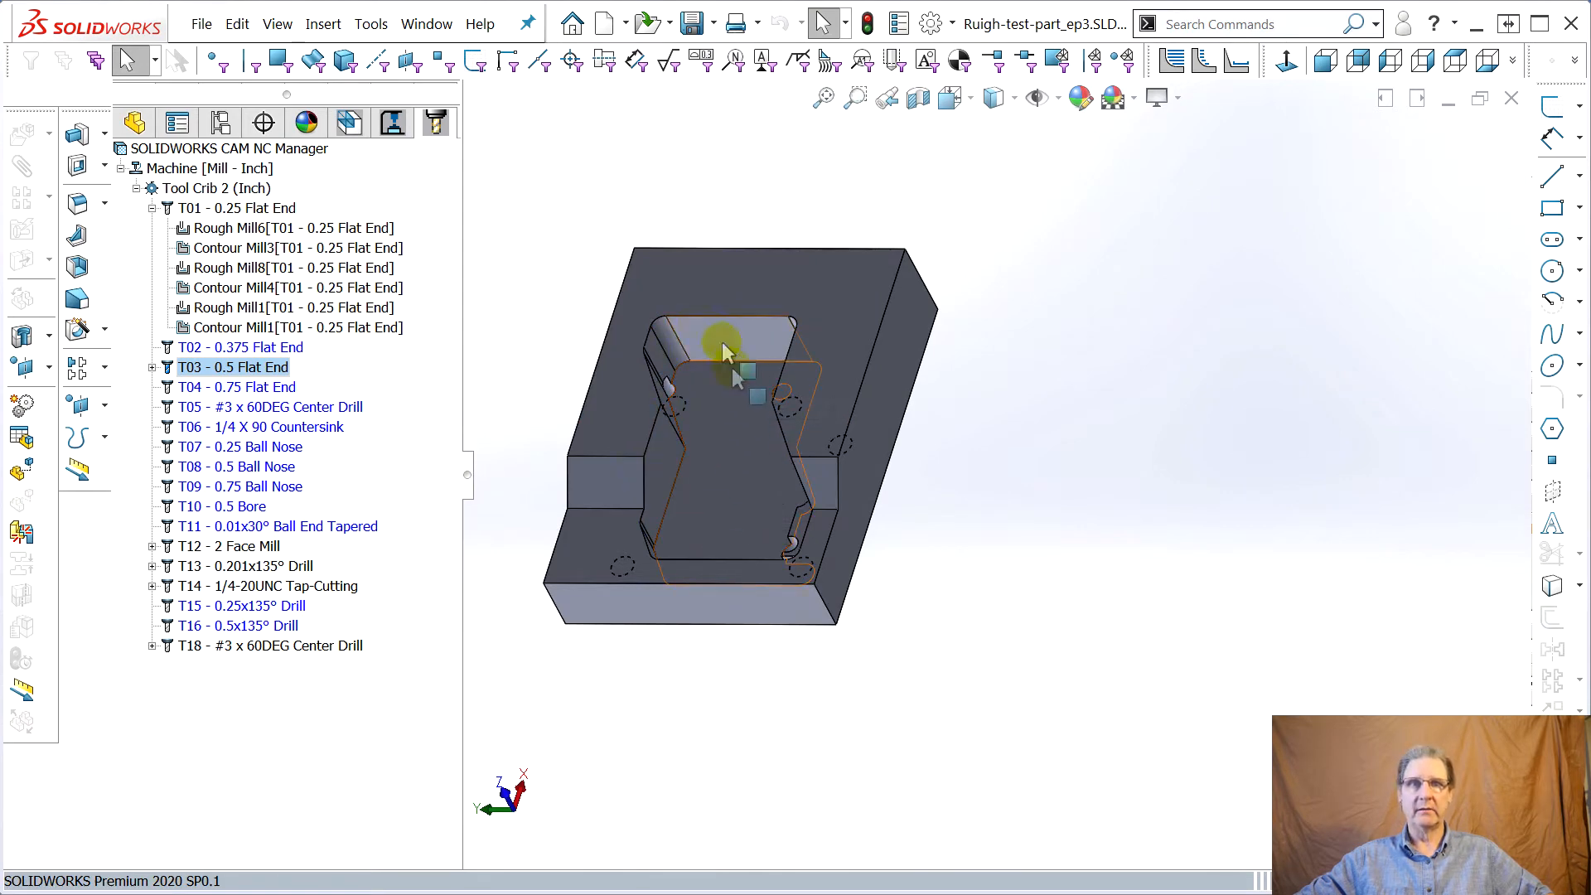
click(240, 307)
click(220, 328)
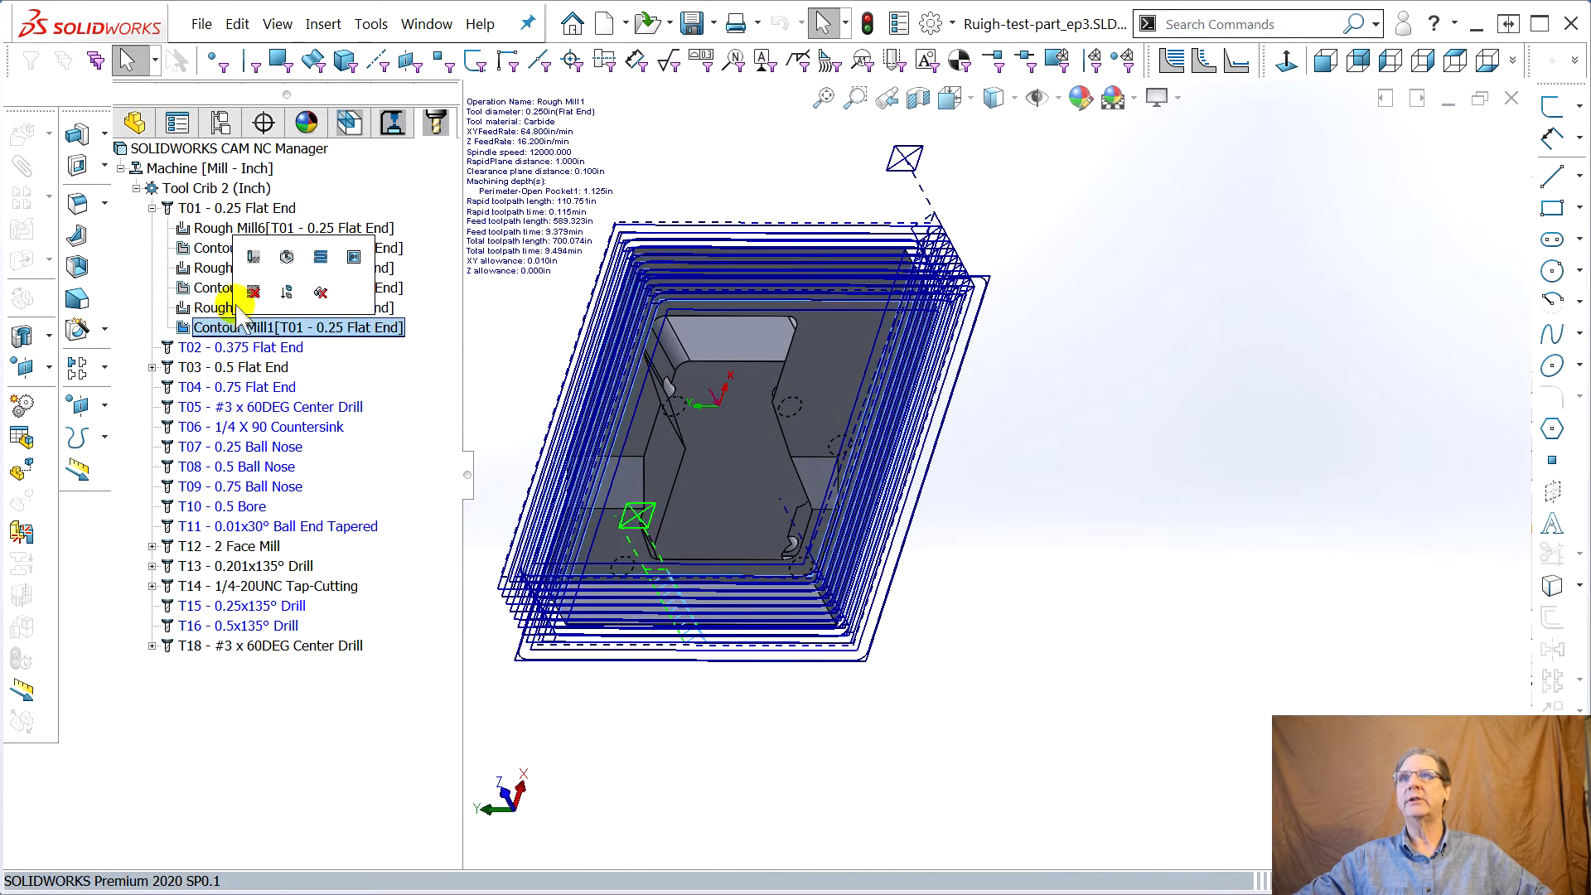
ctrl+click(203, 308)
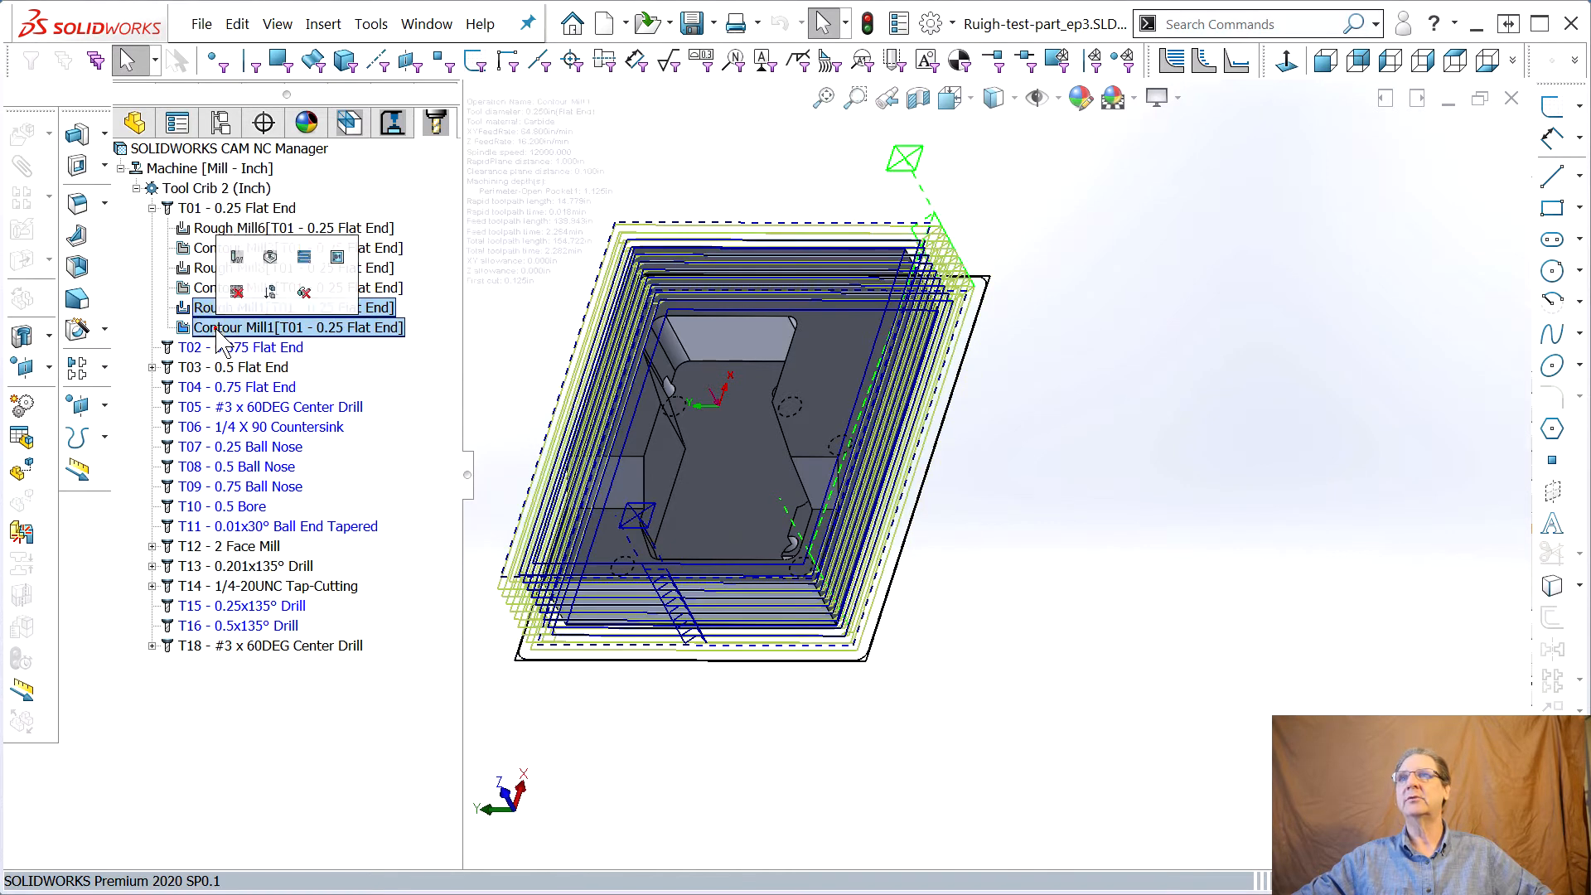
drag(205, 304, 217, 370)
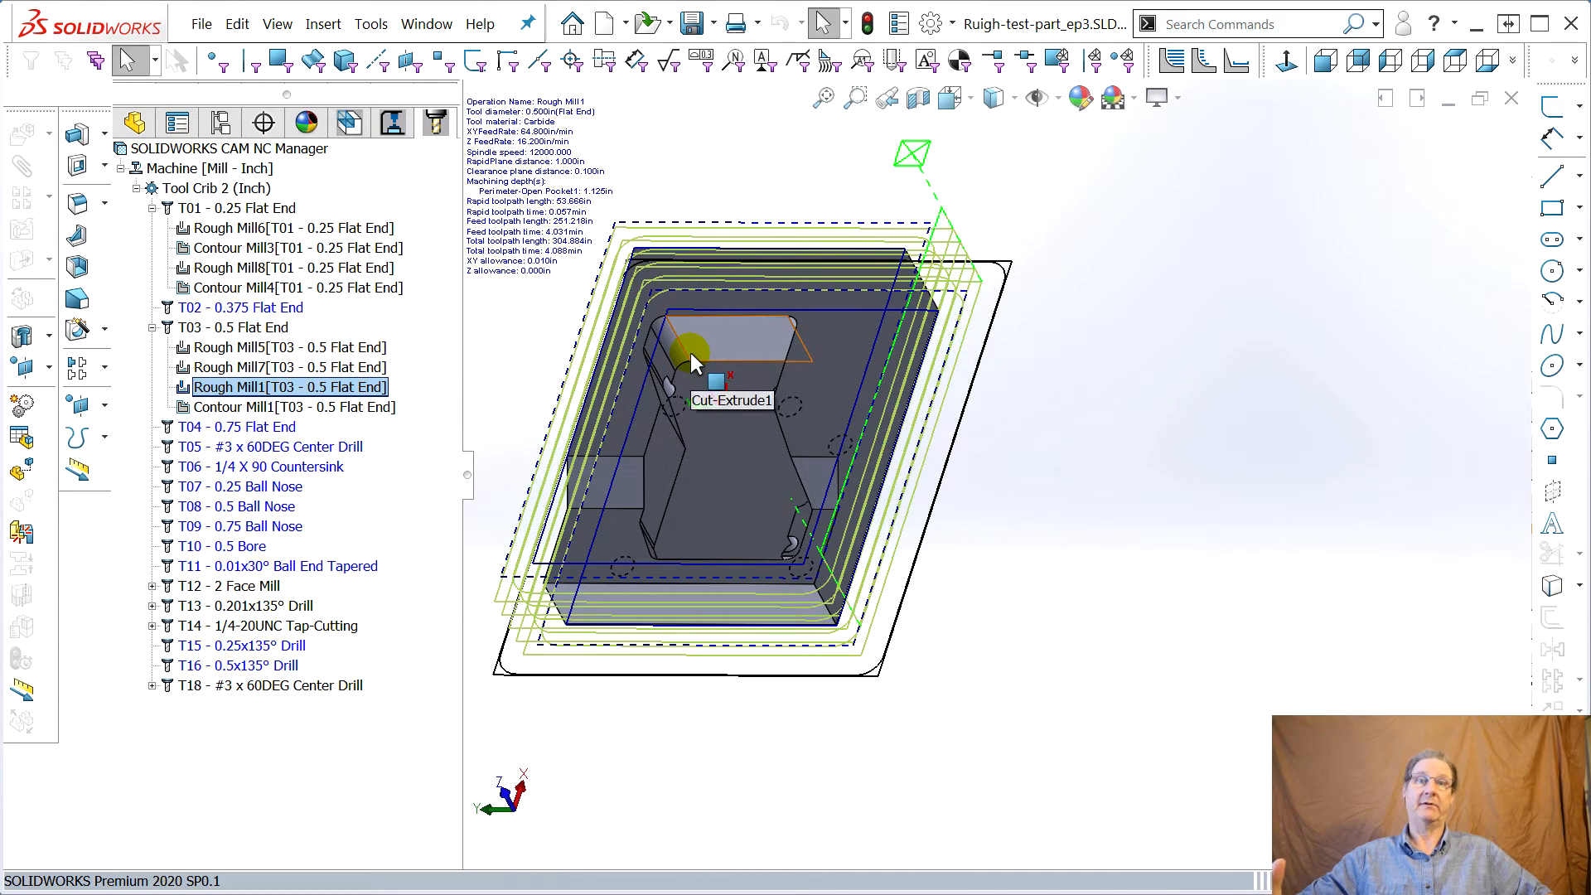
Generate toolpaths for all operations in the operation tree
middle_drag(639, 614, 664, 639)
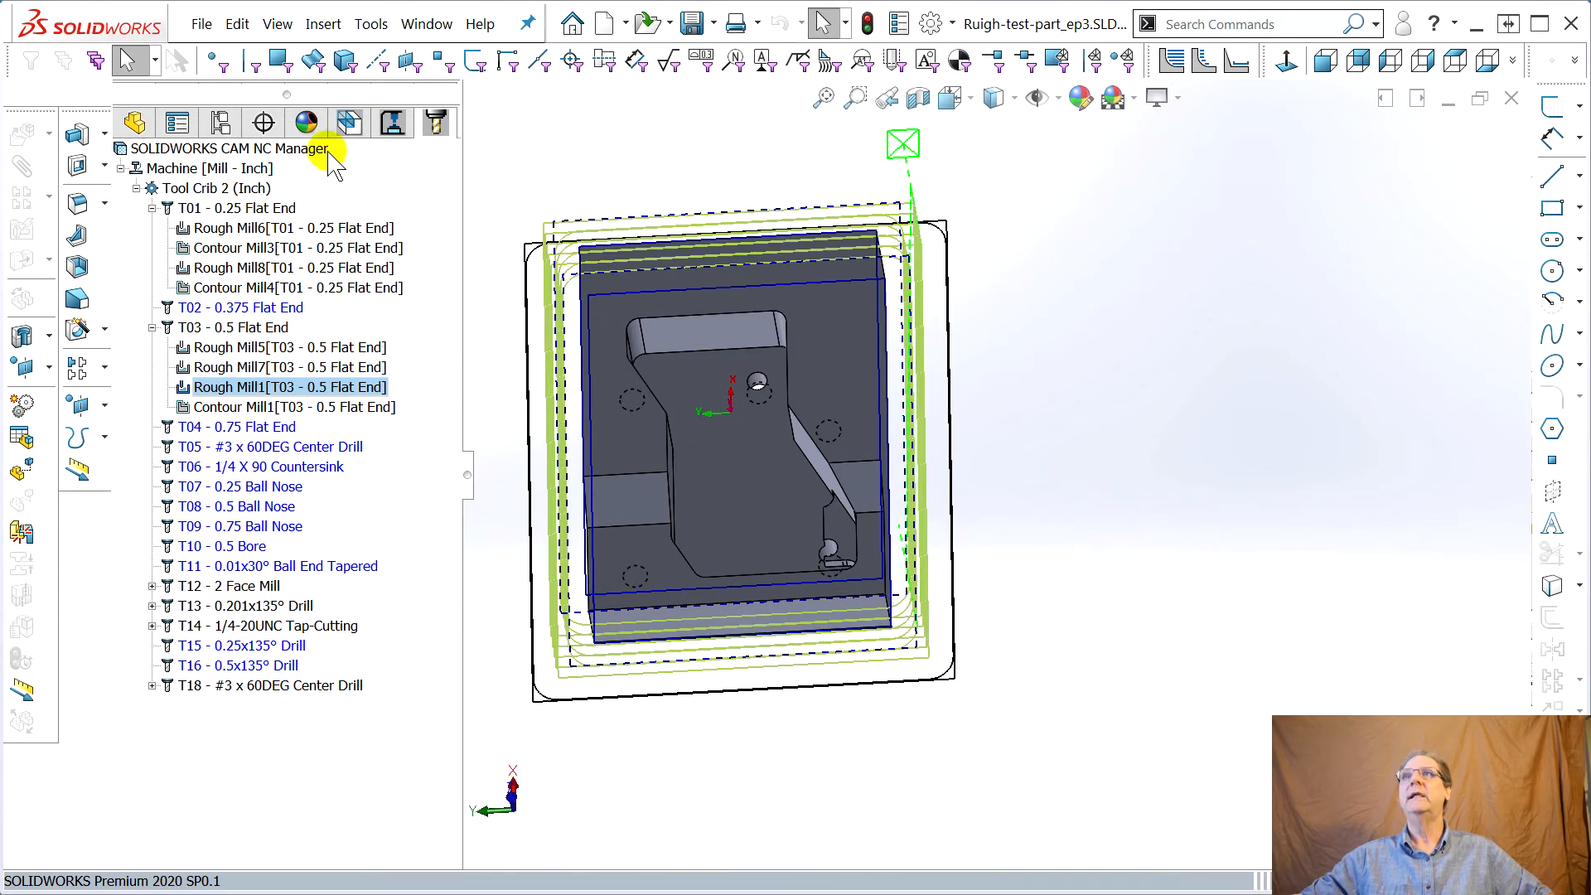
click(348, 124)
right_click(219, 144)
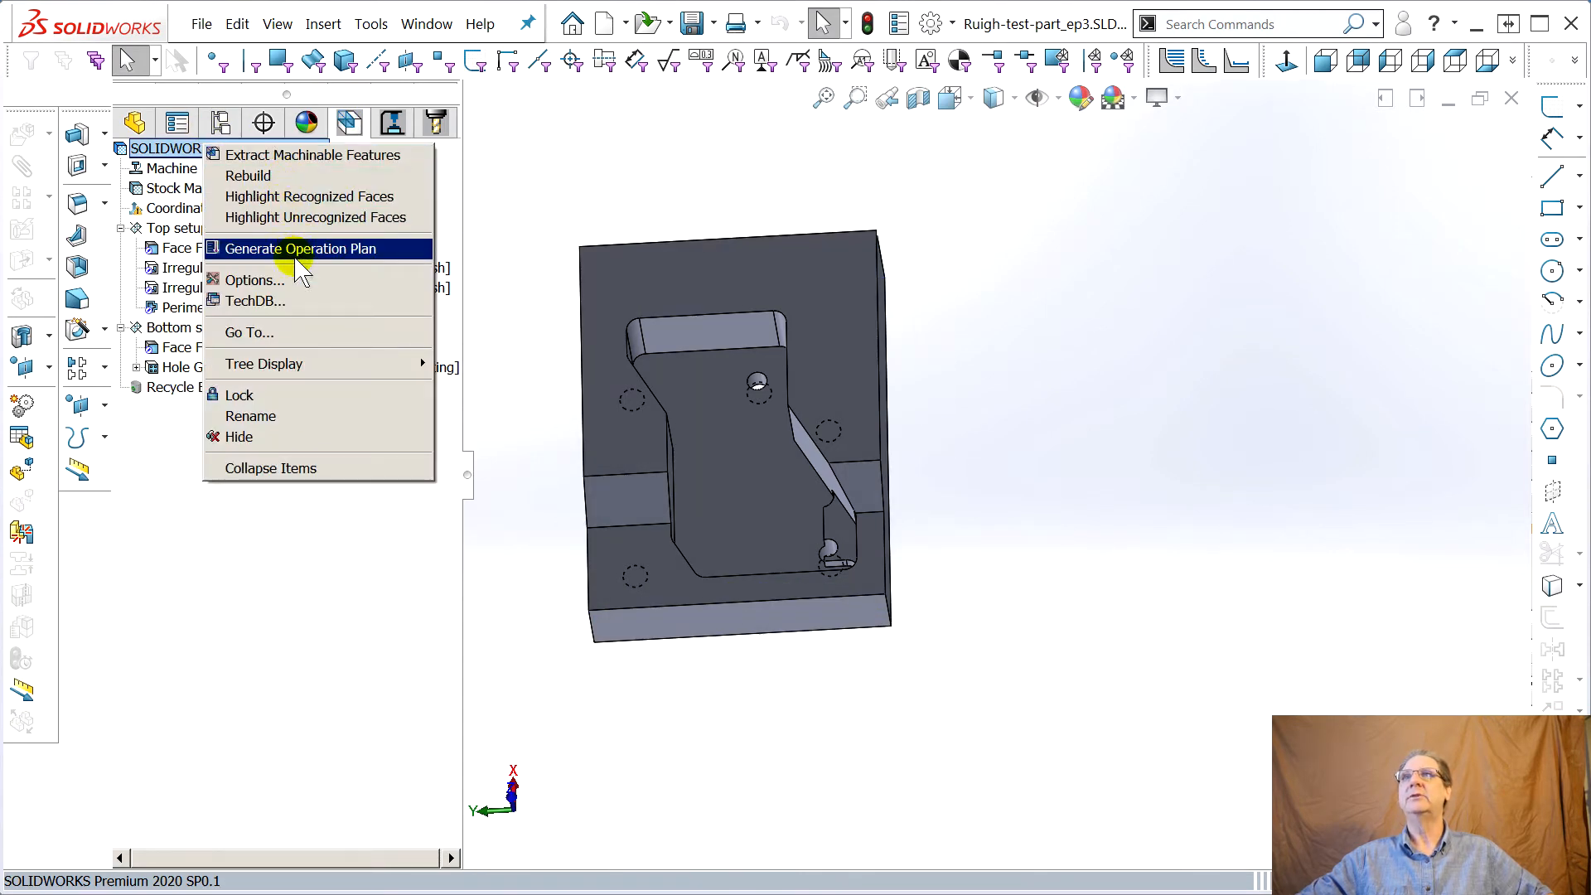
click(563, 138)
click(392, 122)
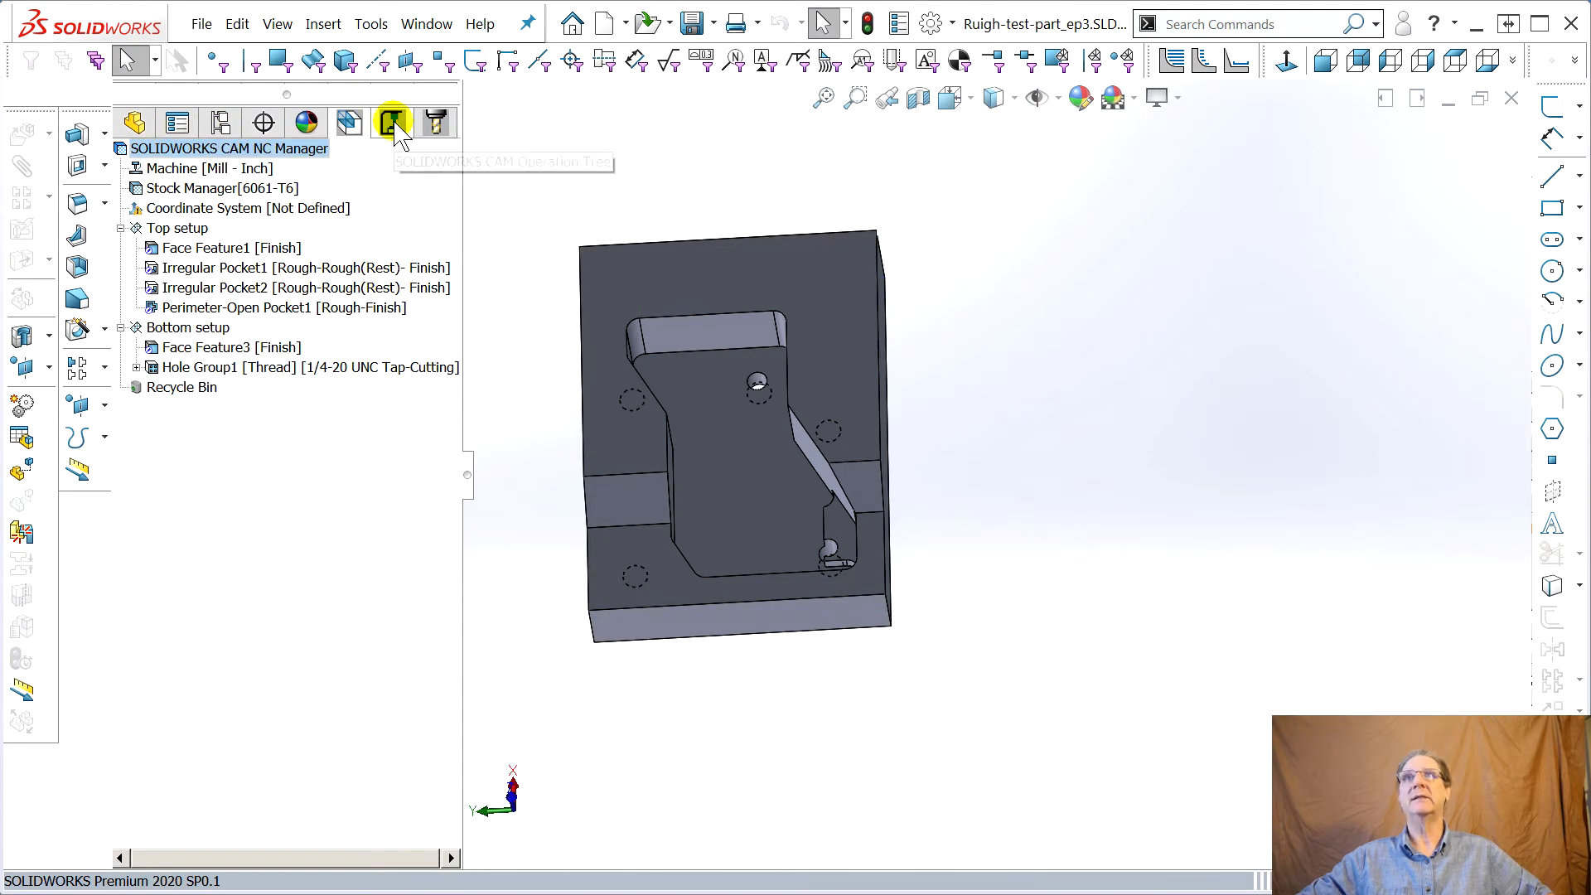
right_click(196, 149)
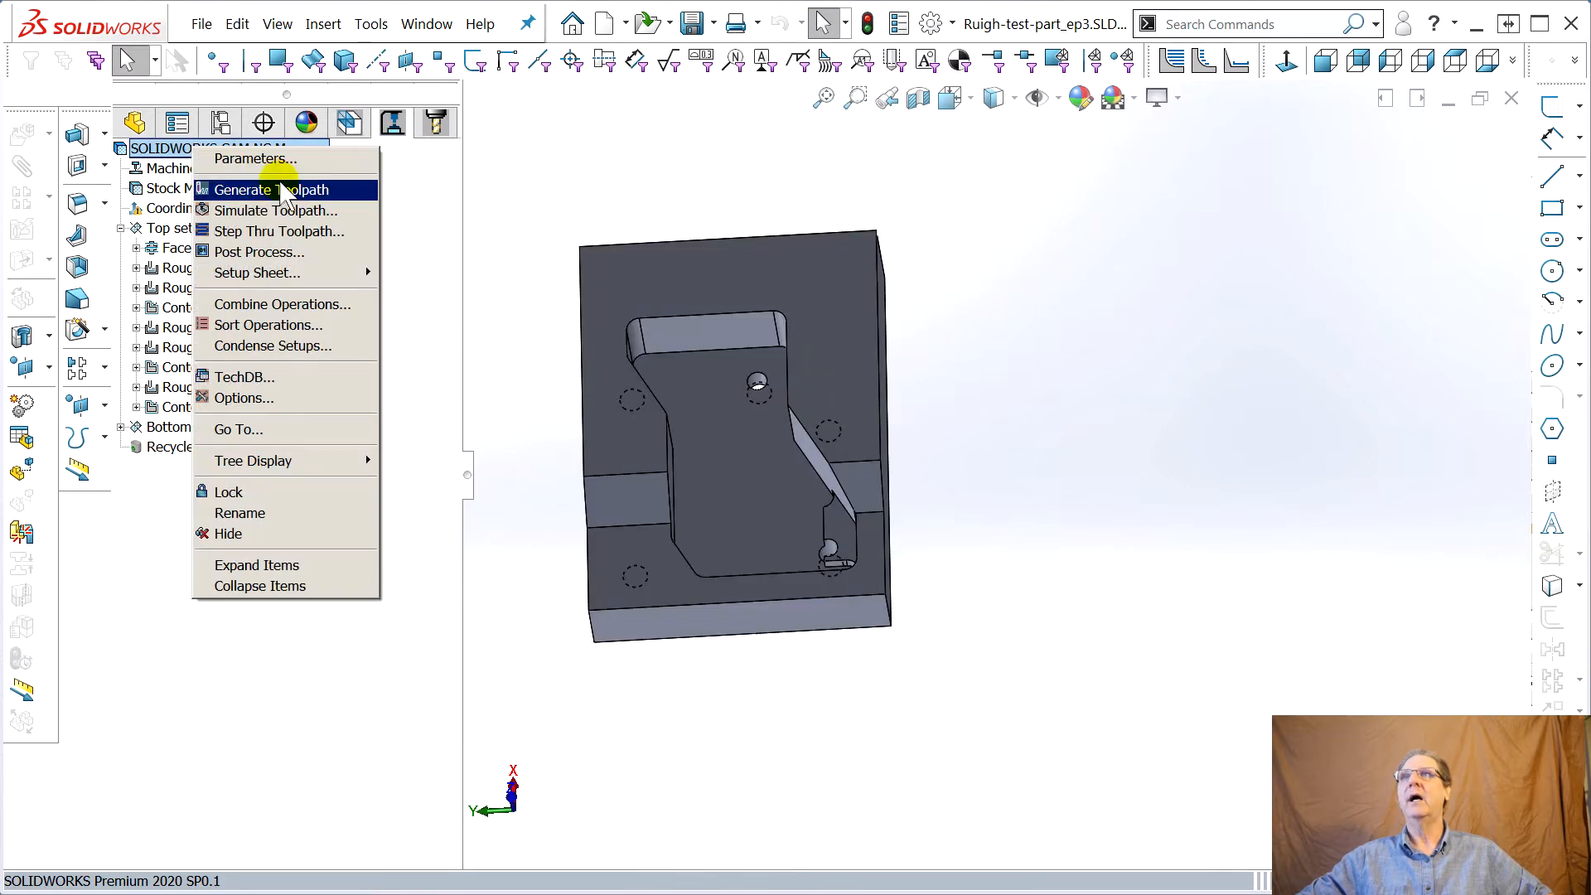
click(274, 189)
middle_drag(722, 391, 728, 408)
Simulate all toolpaths, acknowledge the collision warning, and close the simulation
right_click(242, 149)
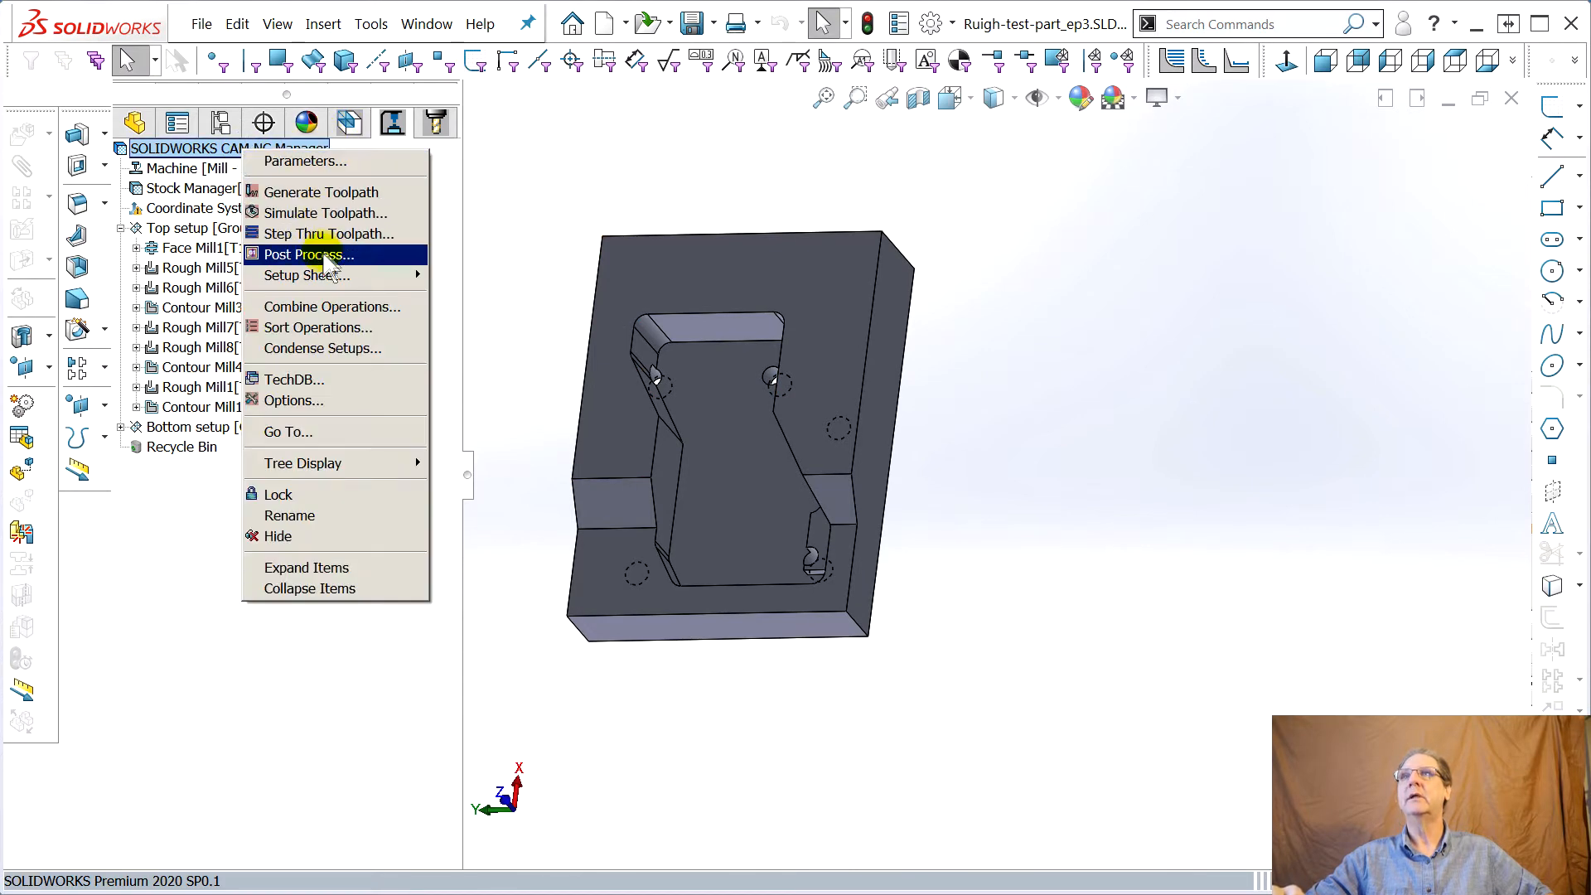
click(324, 213)
click(266, 335)
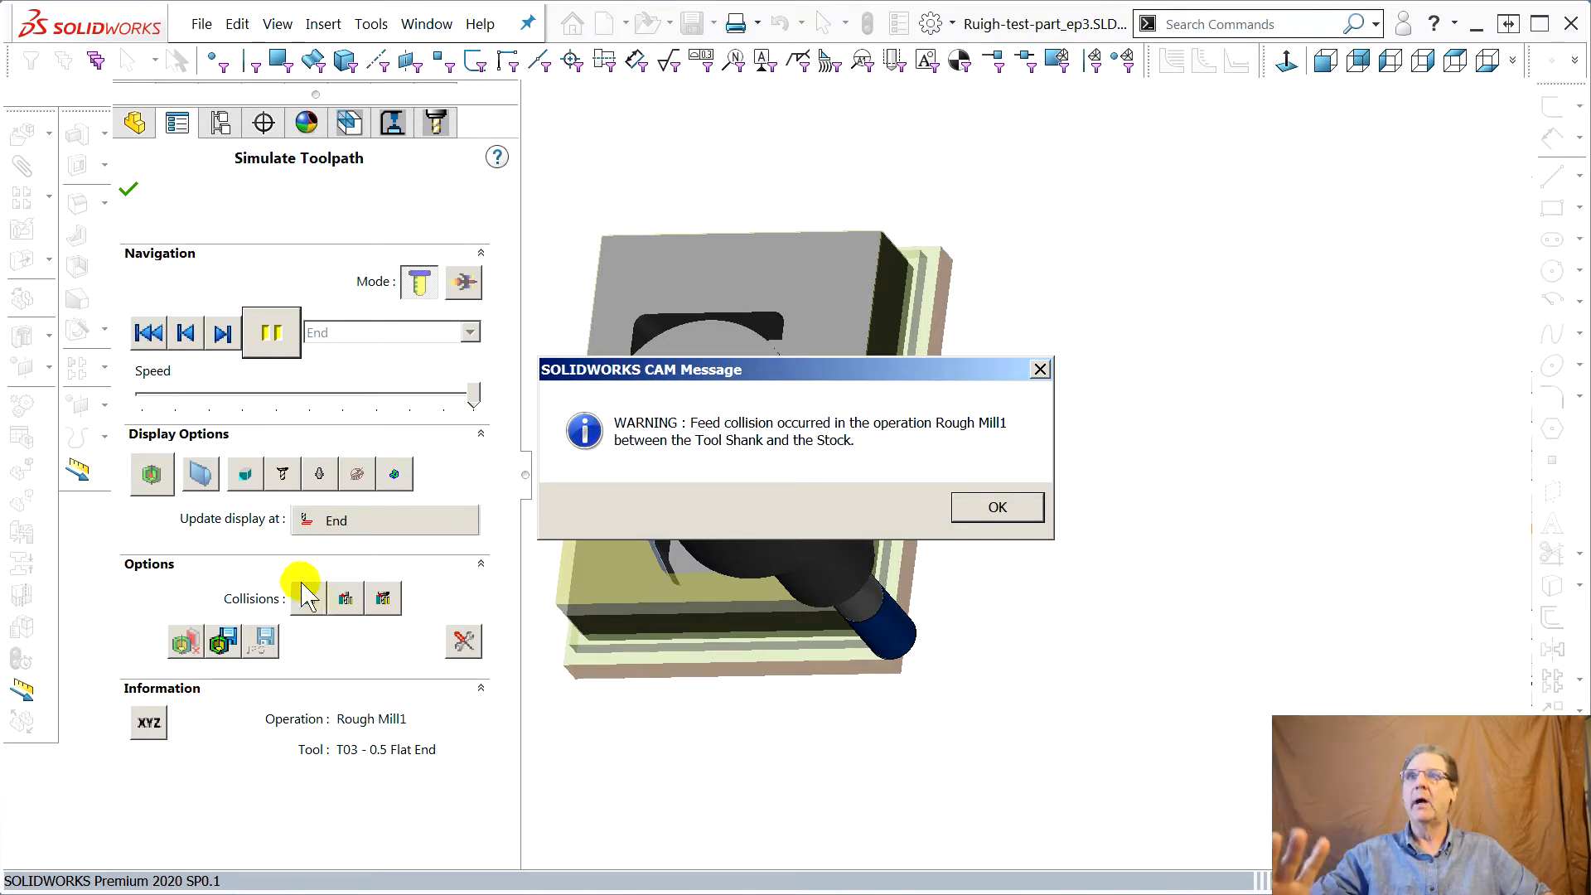
click(1002, 507)
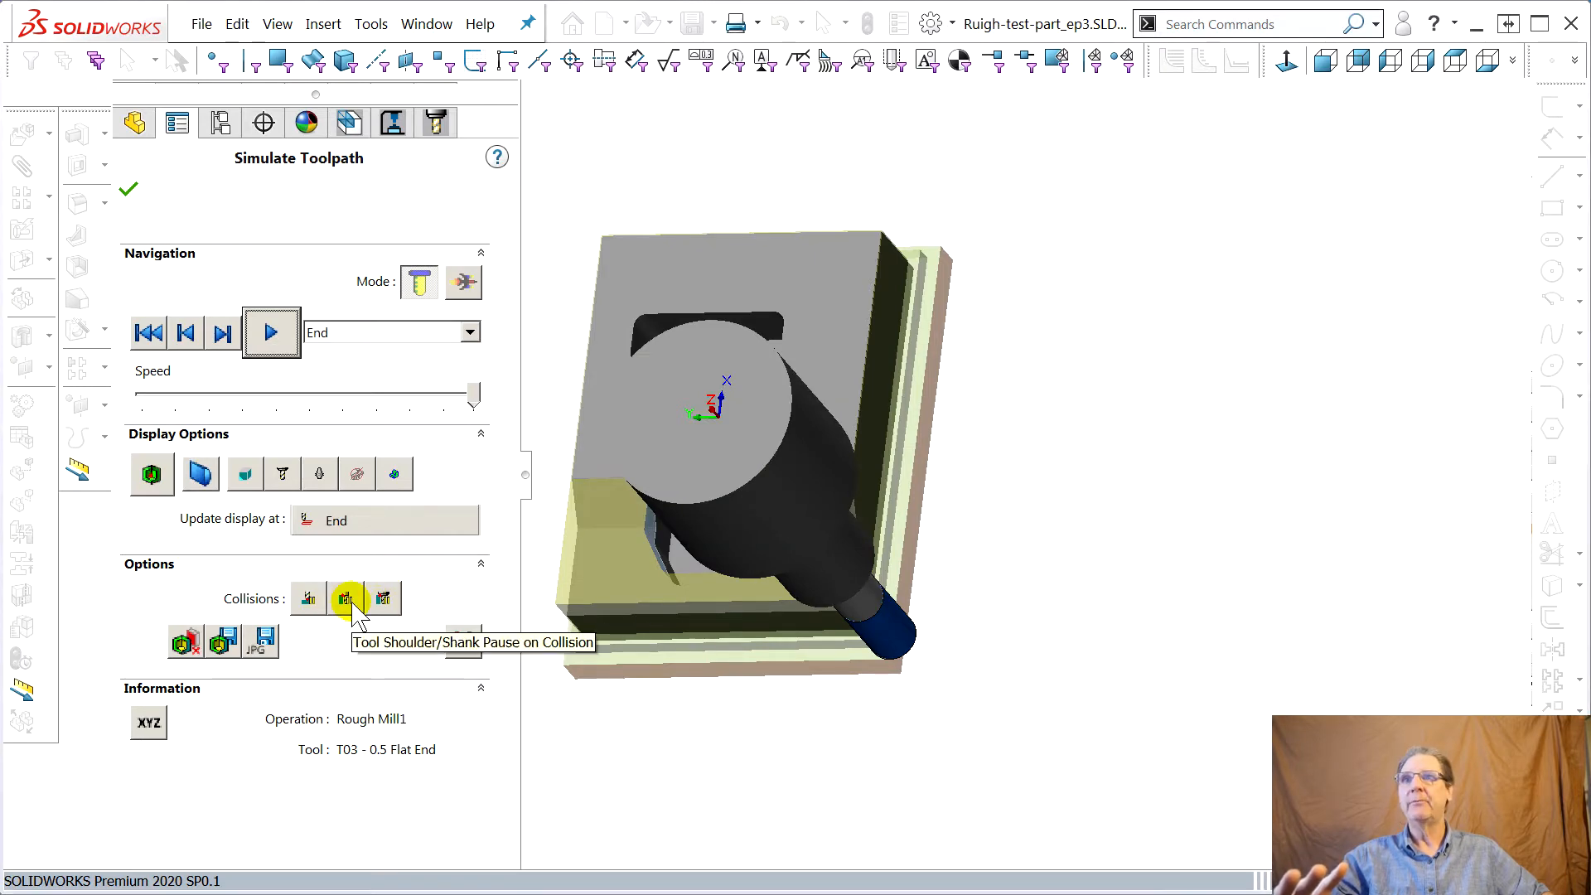
middle_drag(788, 764, 941, 460)
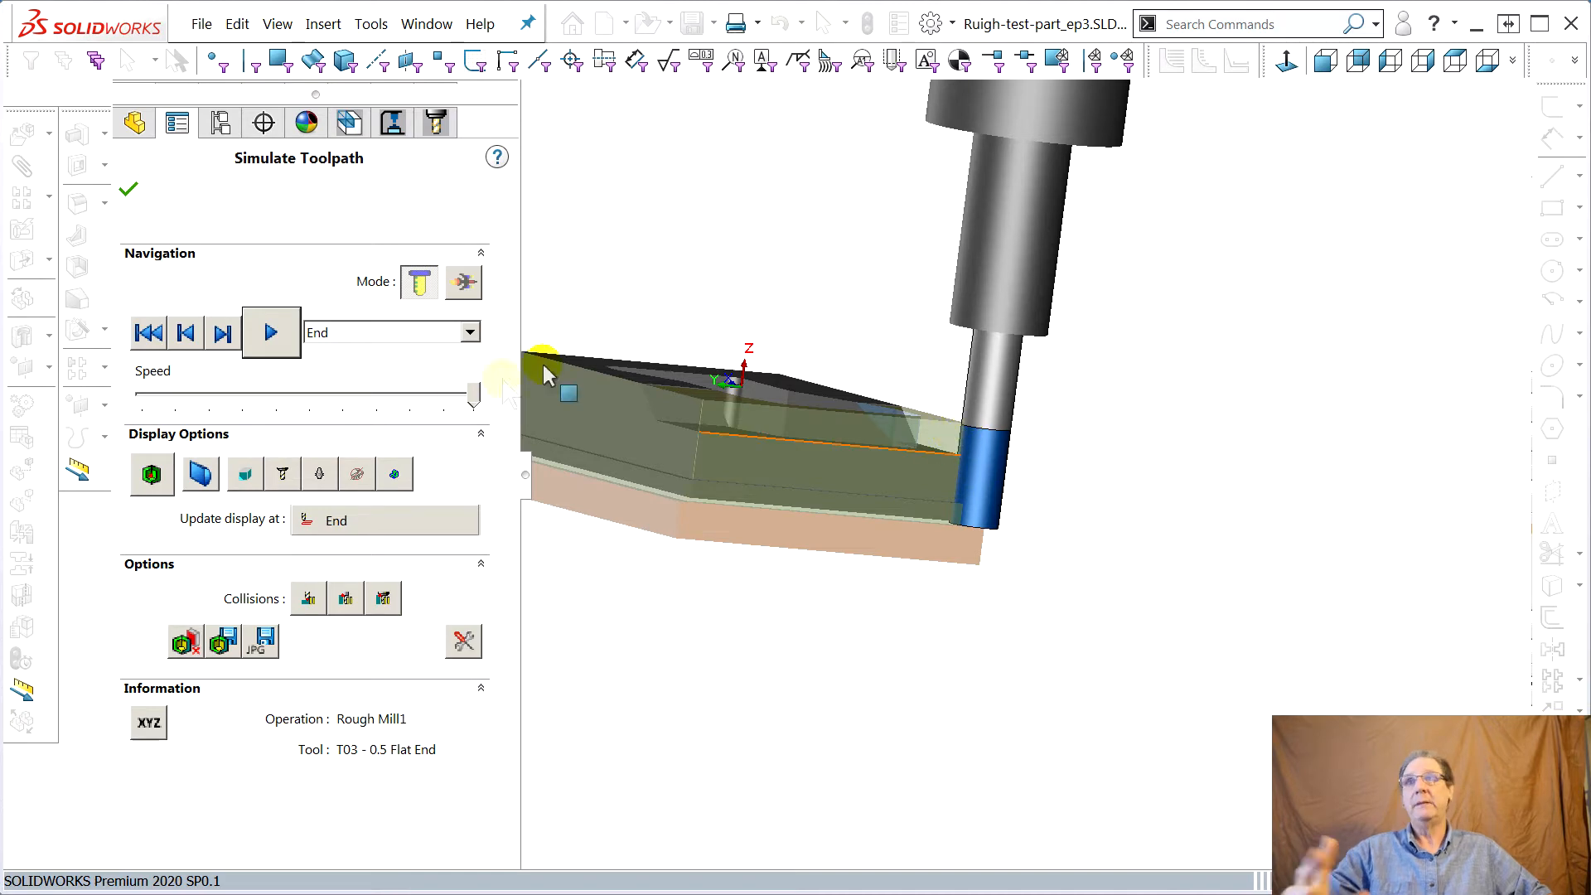
click(129, 190)
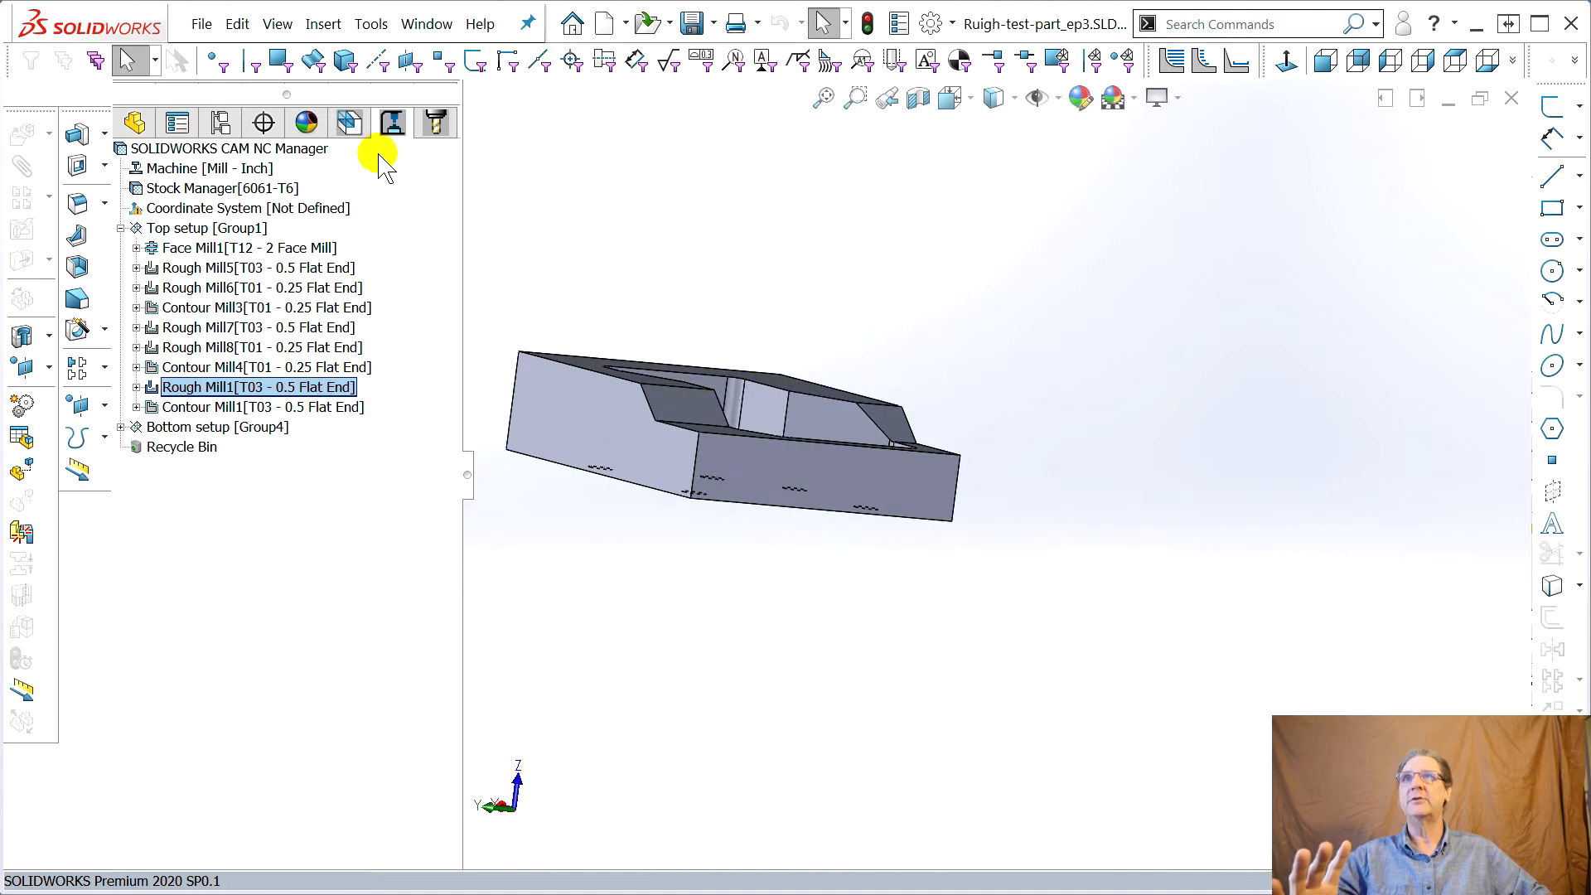
Edit tool T03 - 0.5 Flat End, setting its flute length to 1.5 in and overall length to 3.5 in
click(434, 121)
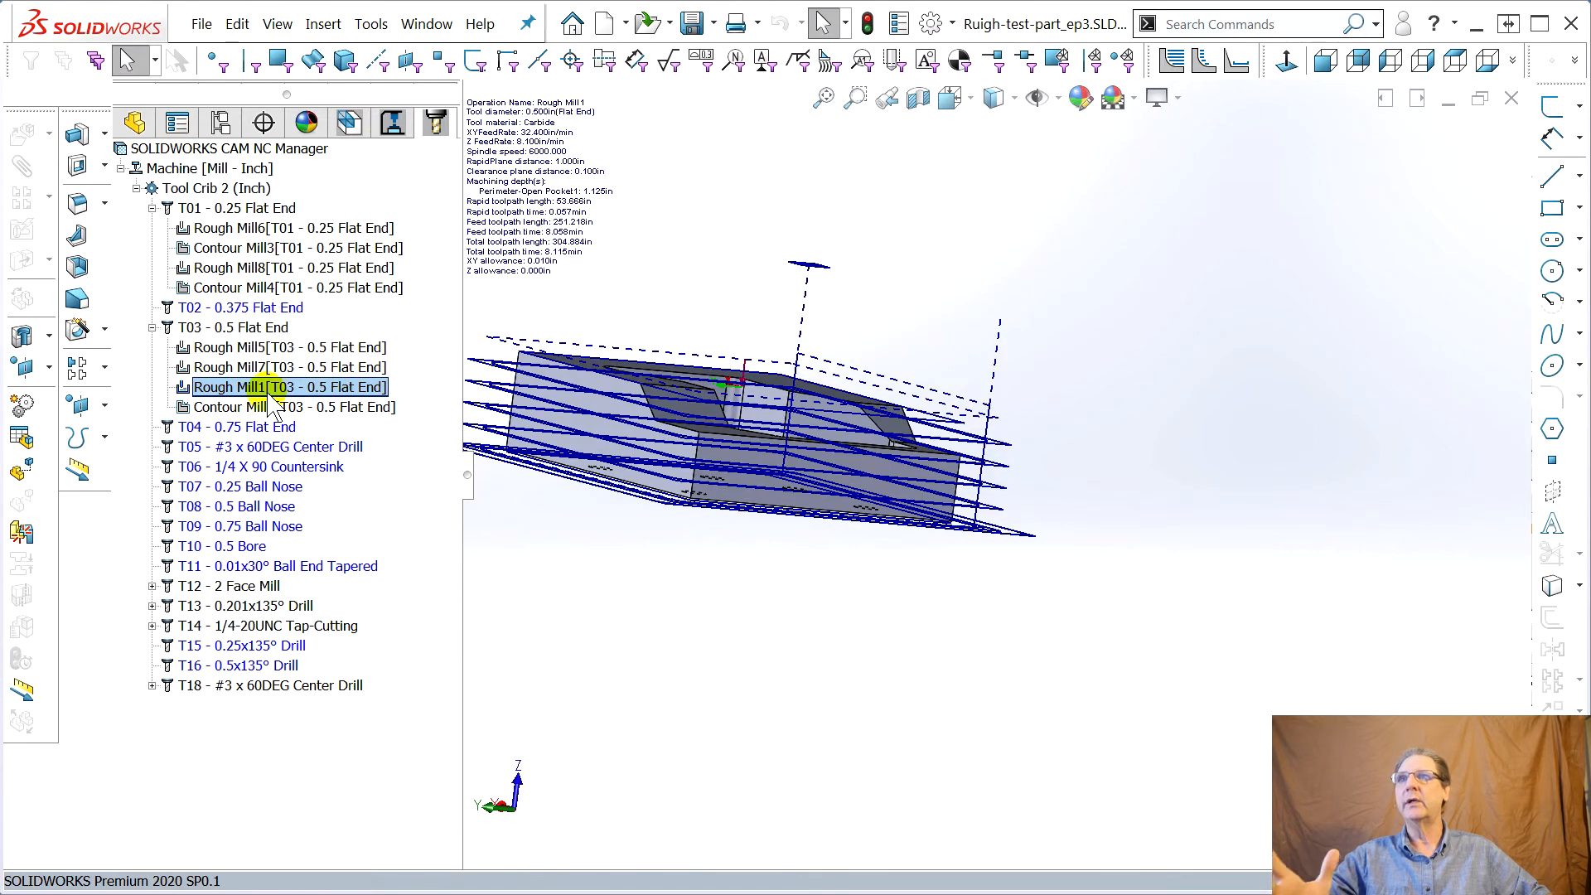
double_click(238, 327)
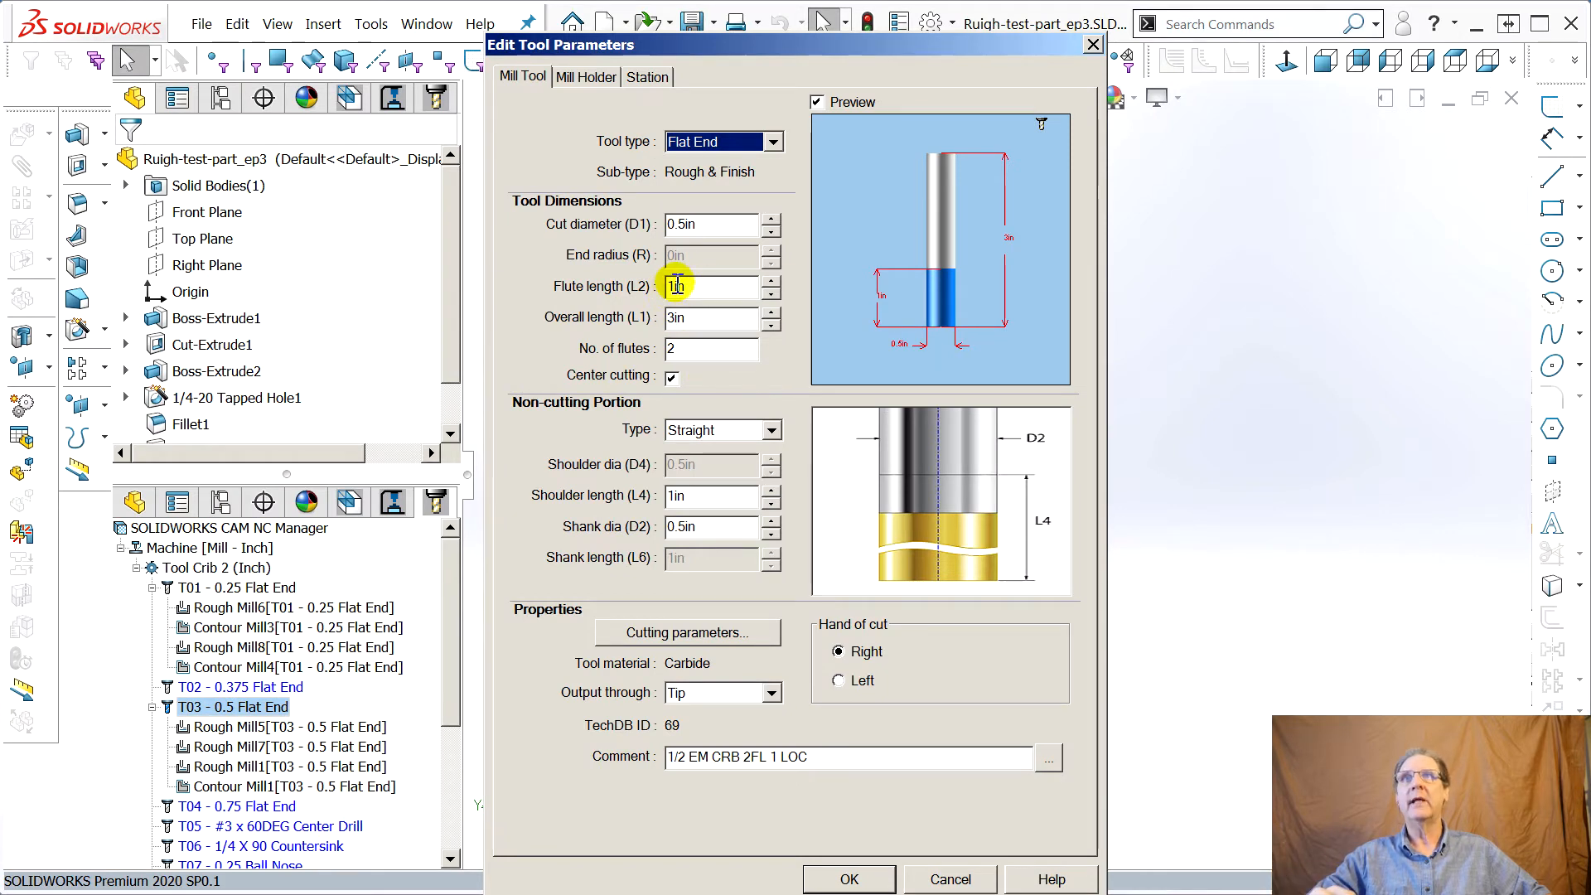
click(673, 288)
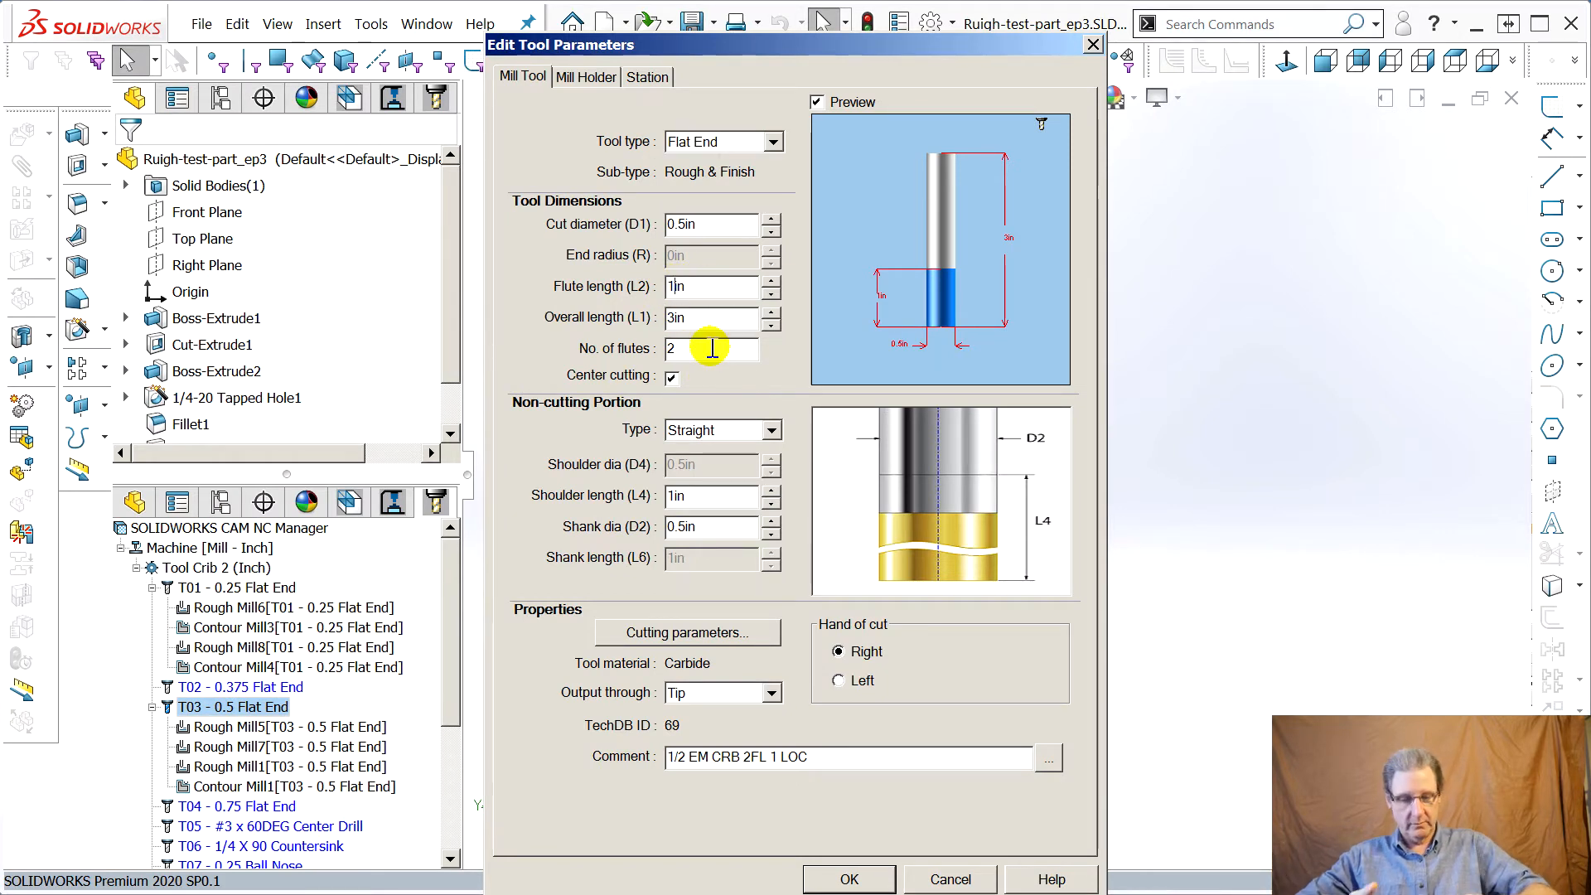
text(.5)
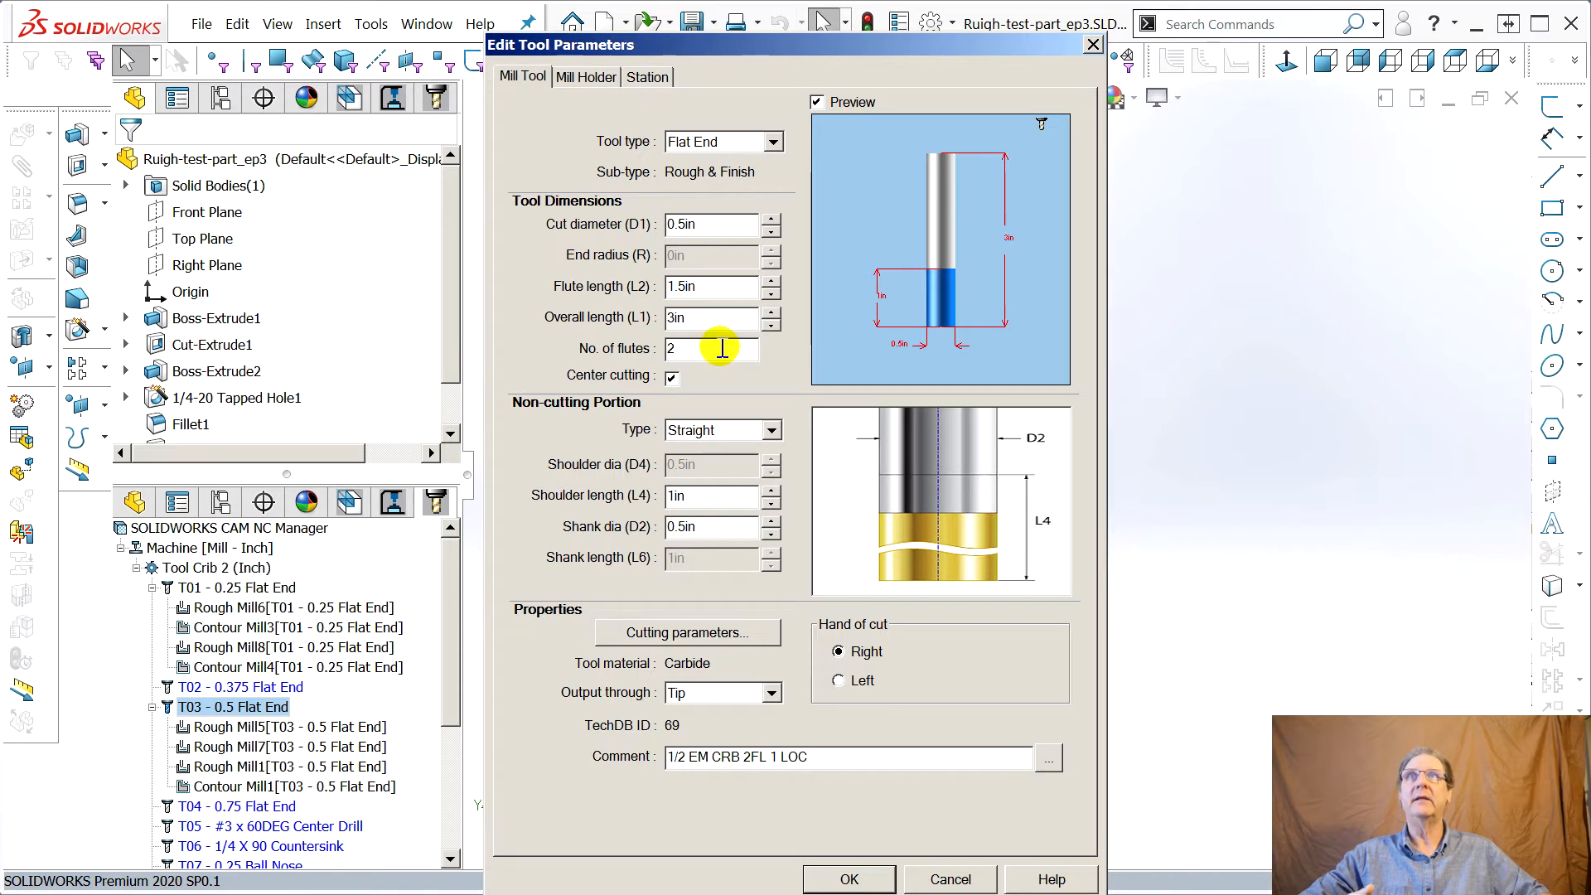
click(699, 320)
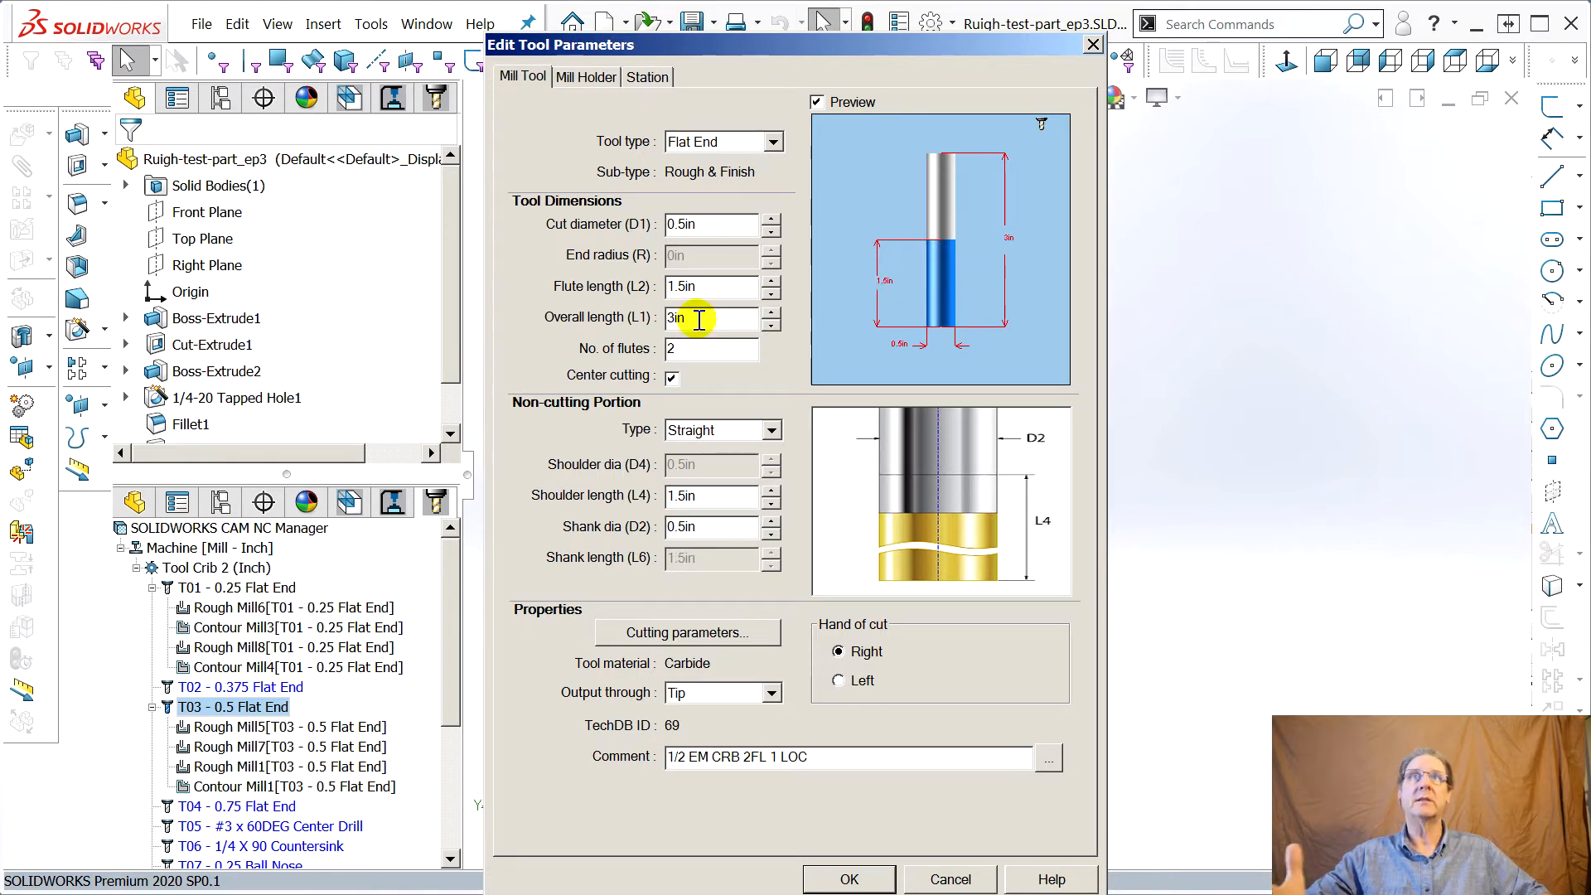
click(675, 323)
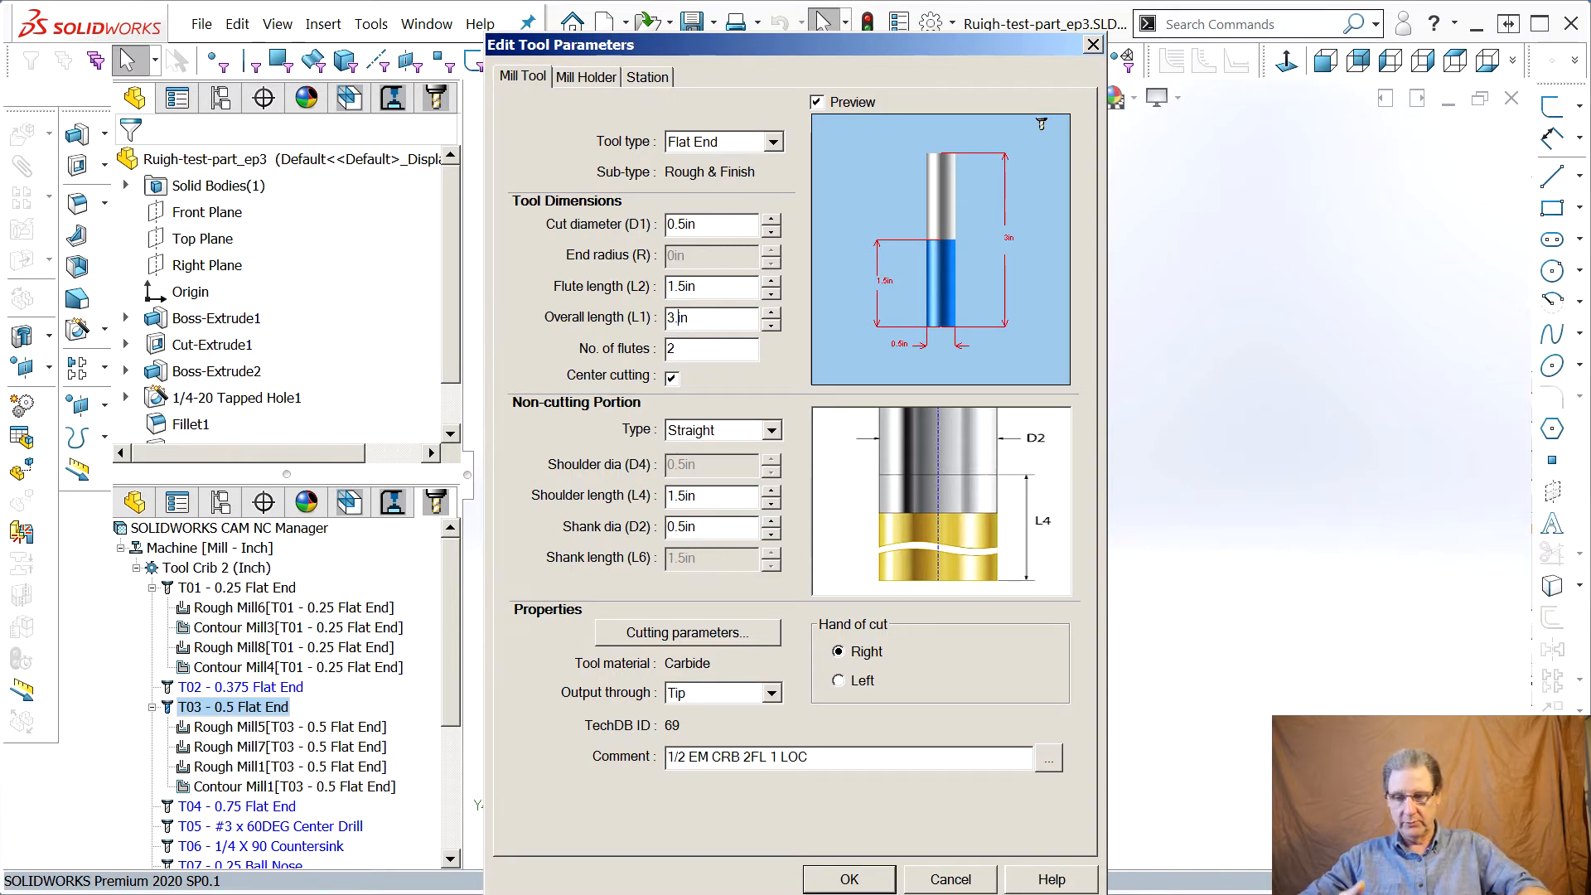
key(Return)
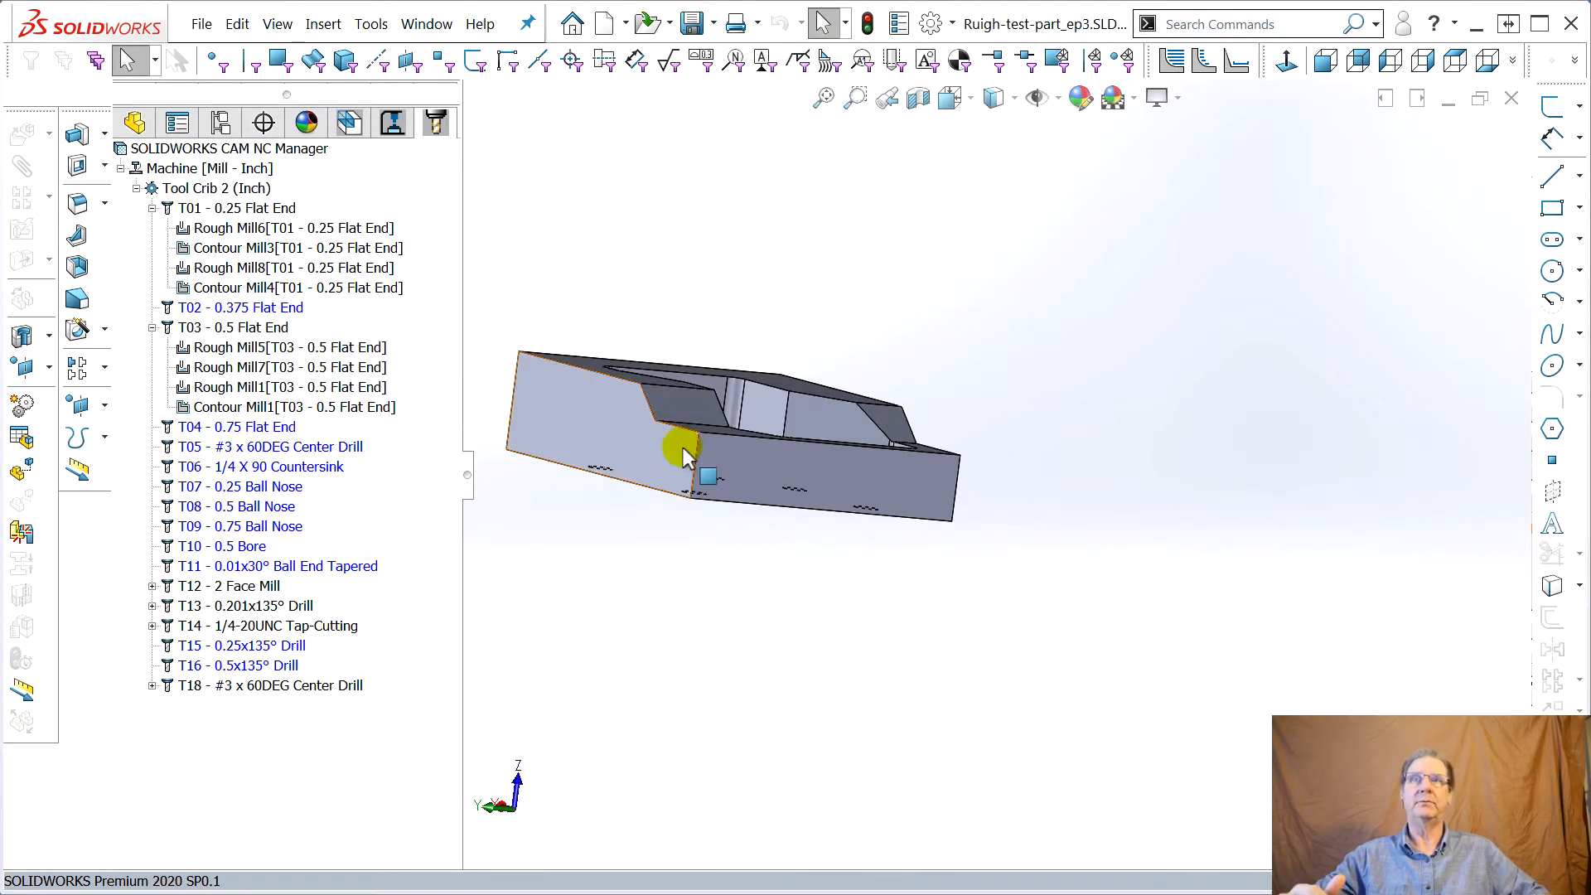
double_click(235, 328)
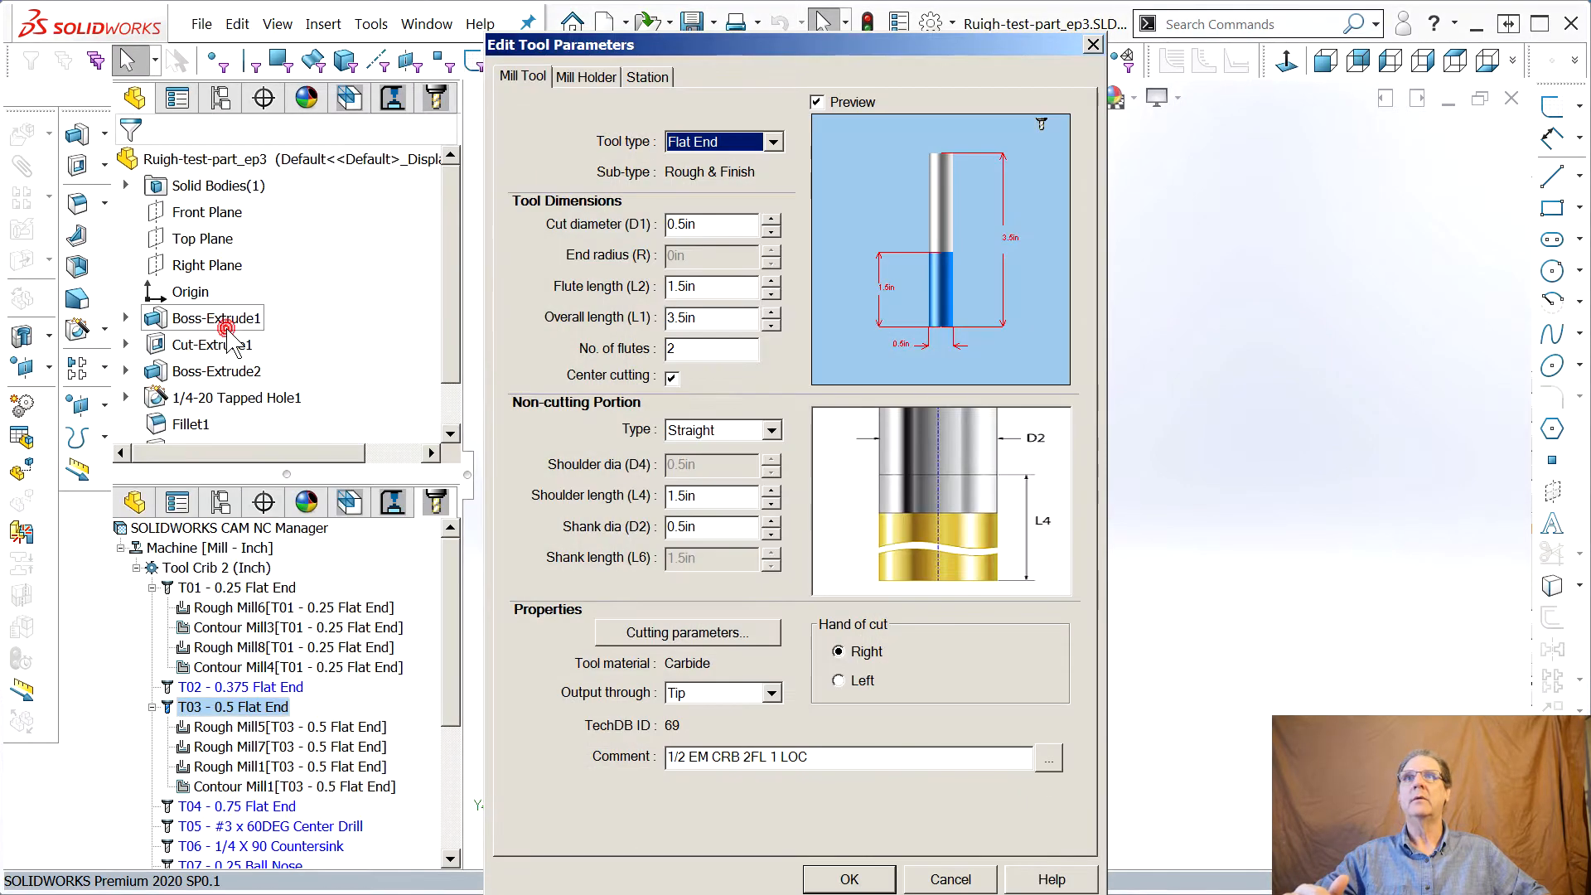
click(1094, 44)
mouse_move(302, 365)
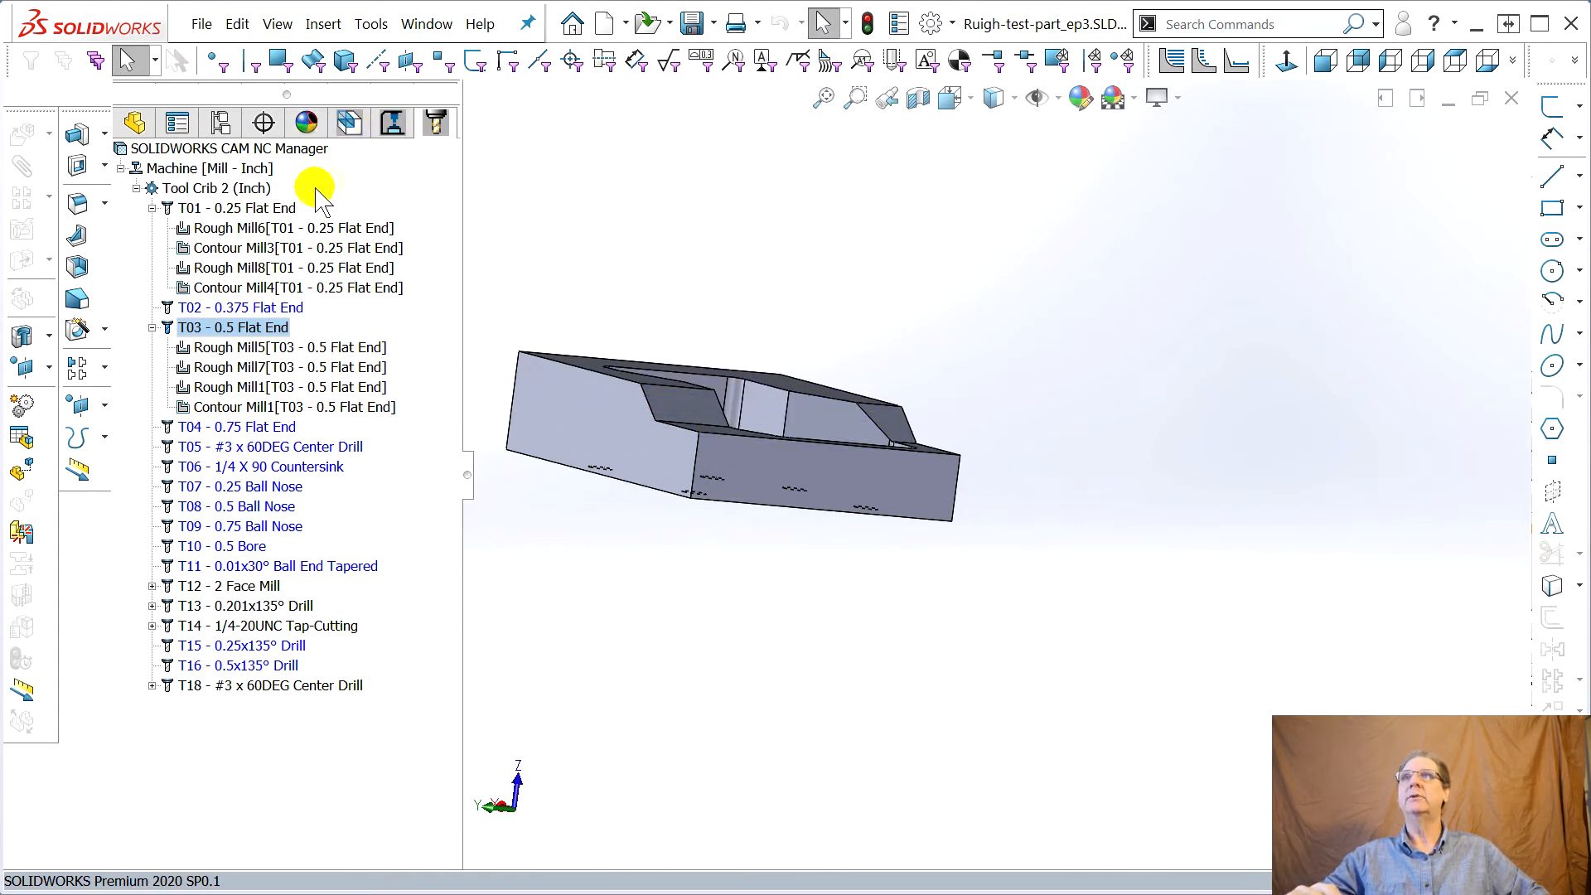
Run the toolpath simulation again for all operations and close it
click(392, 123)
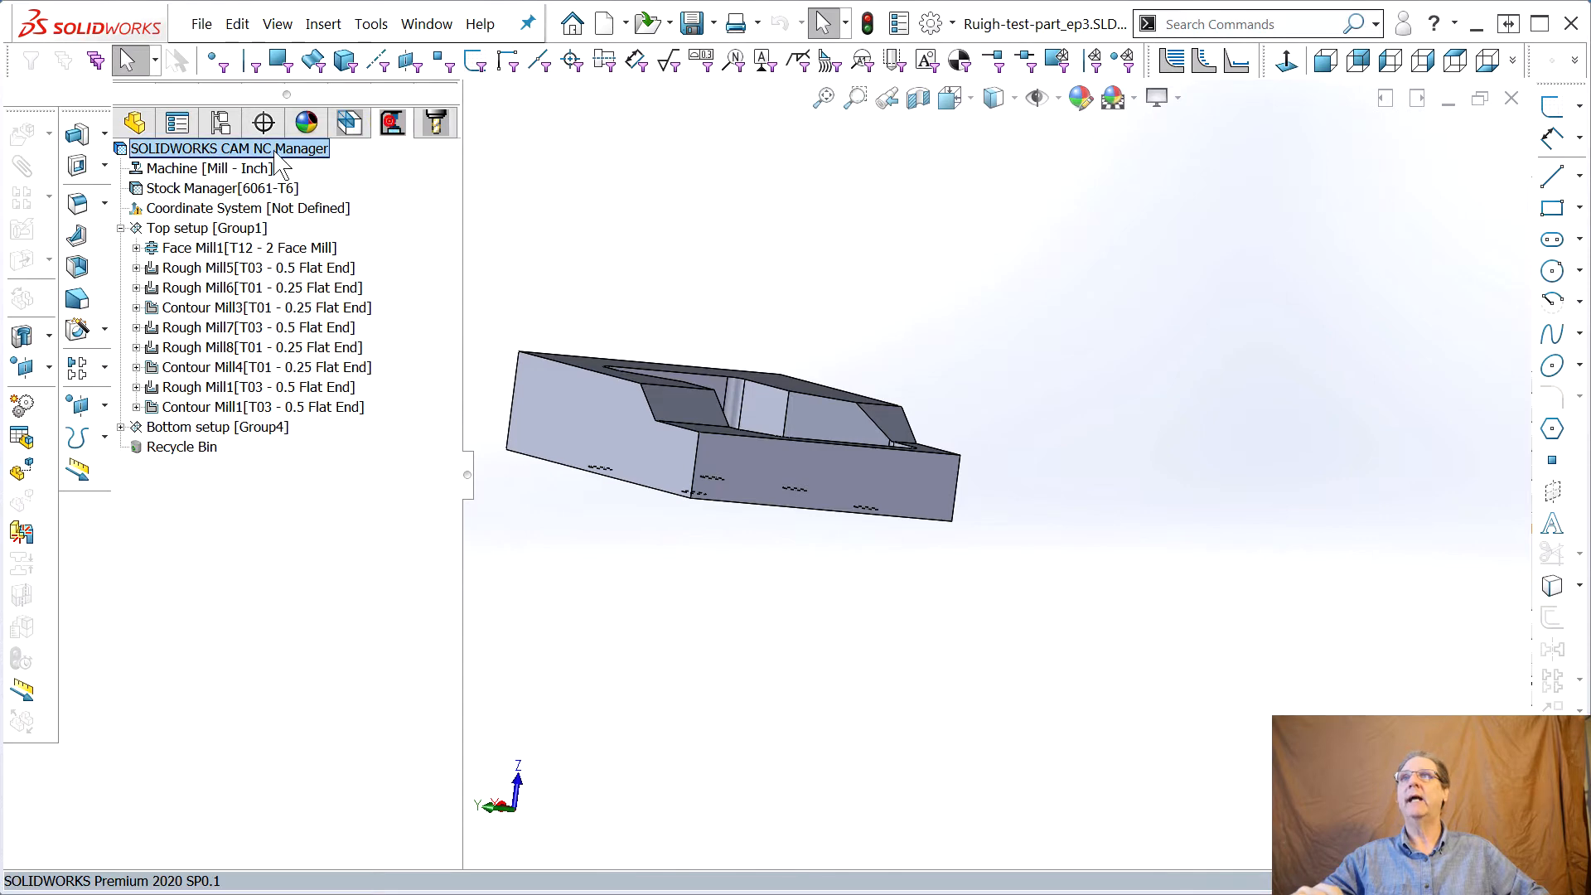
right_click(240, 154)
click(310, 206)
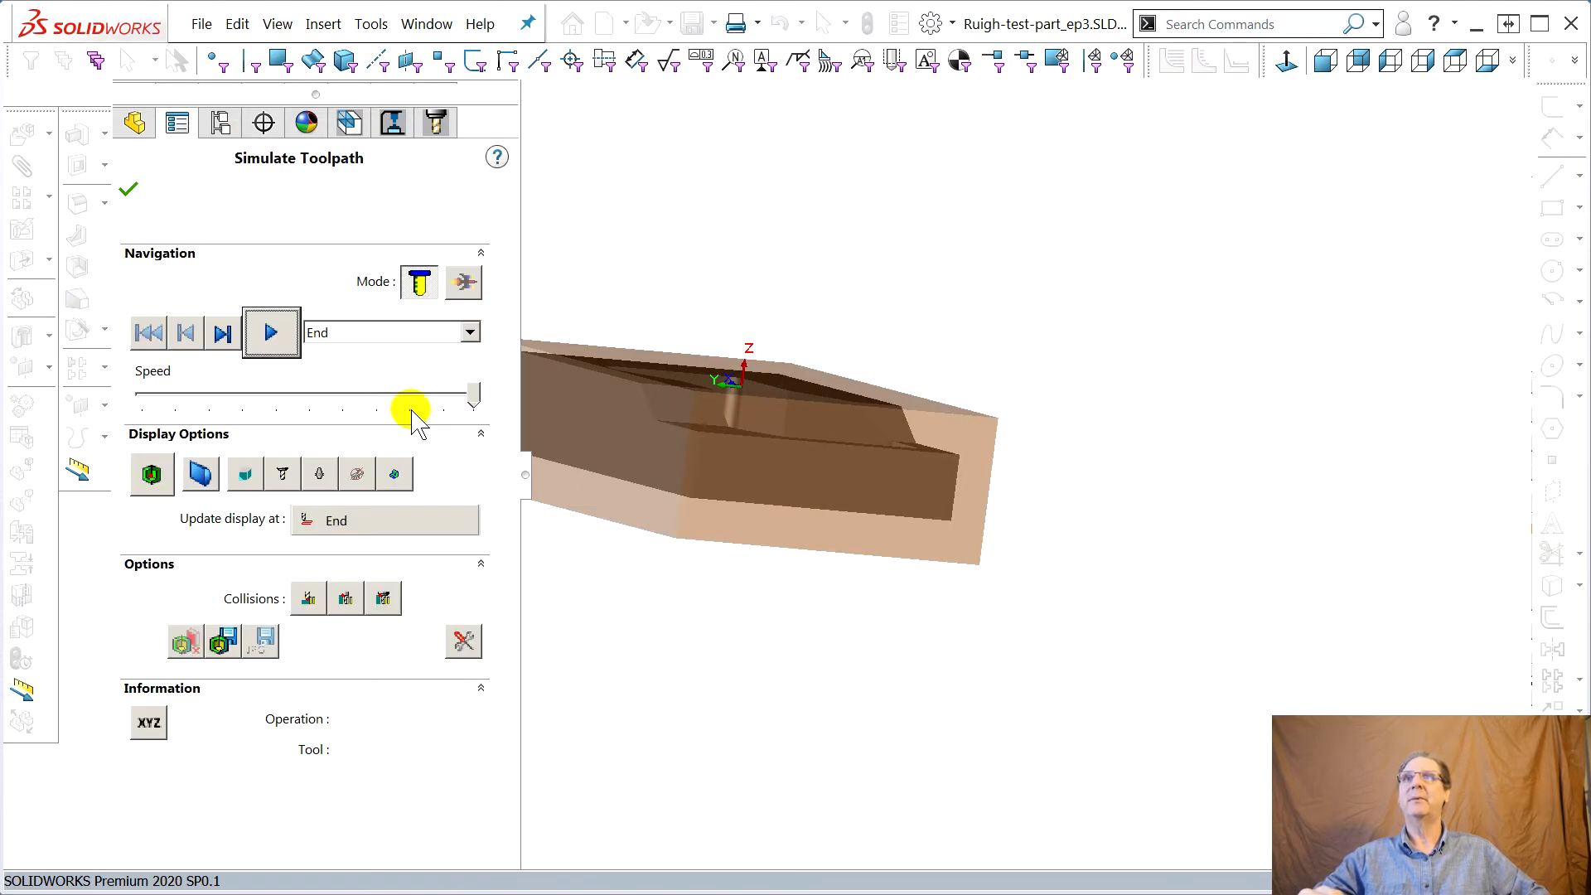
click(271, 332)
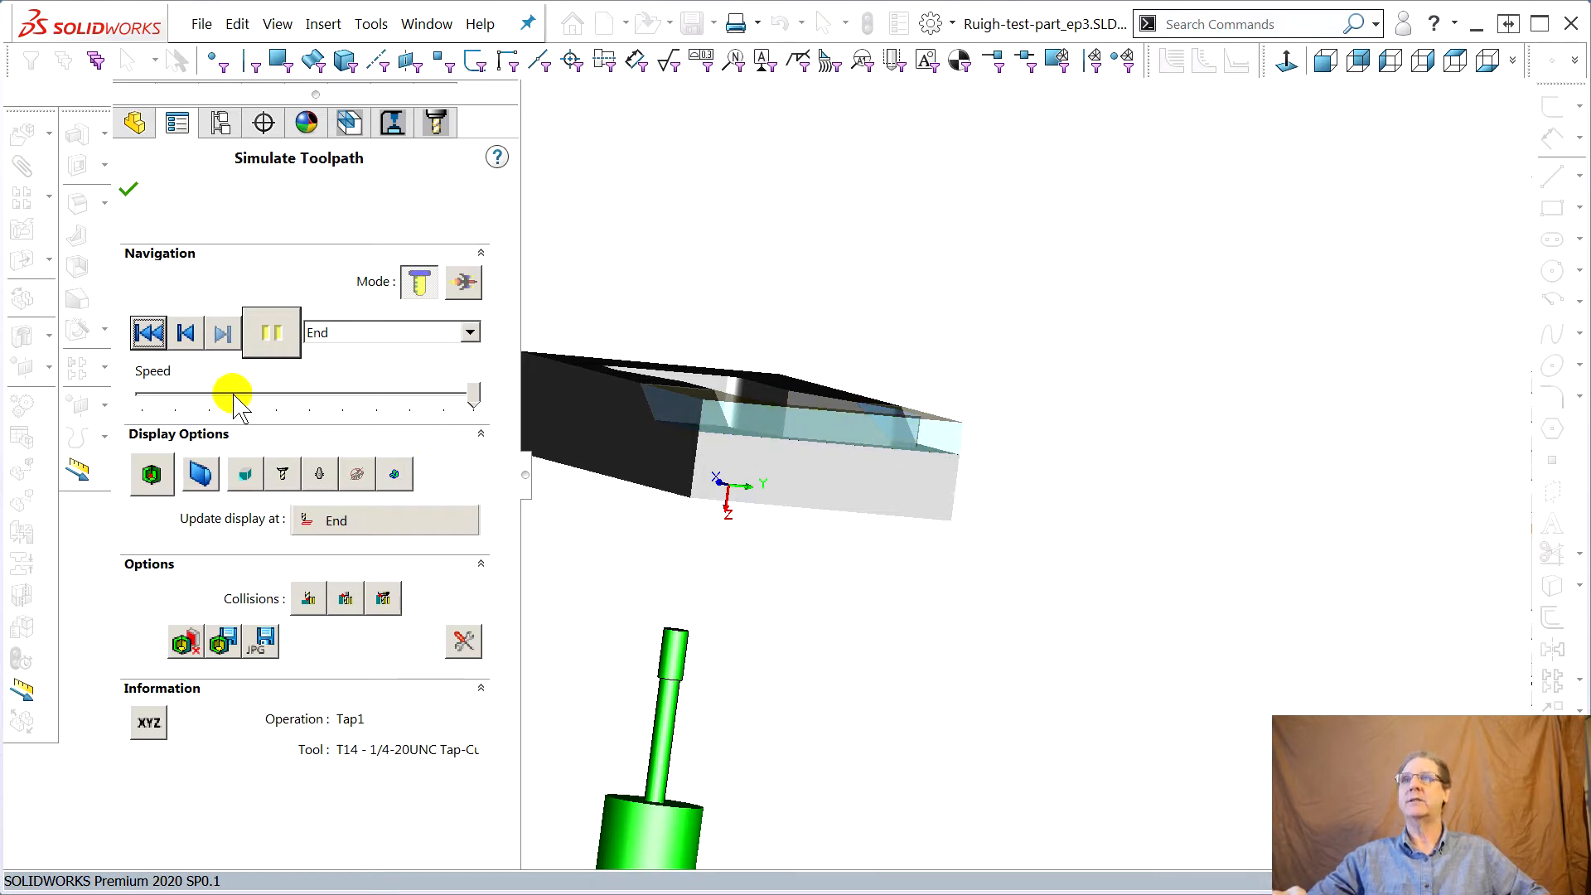
click(130, 189)
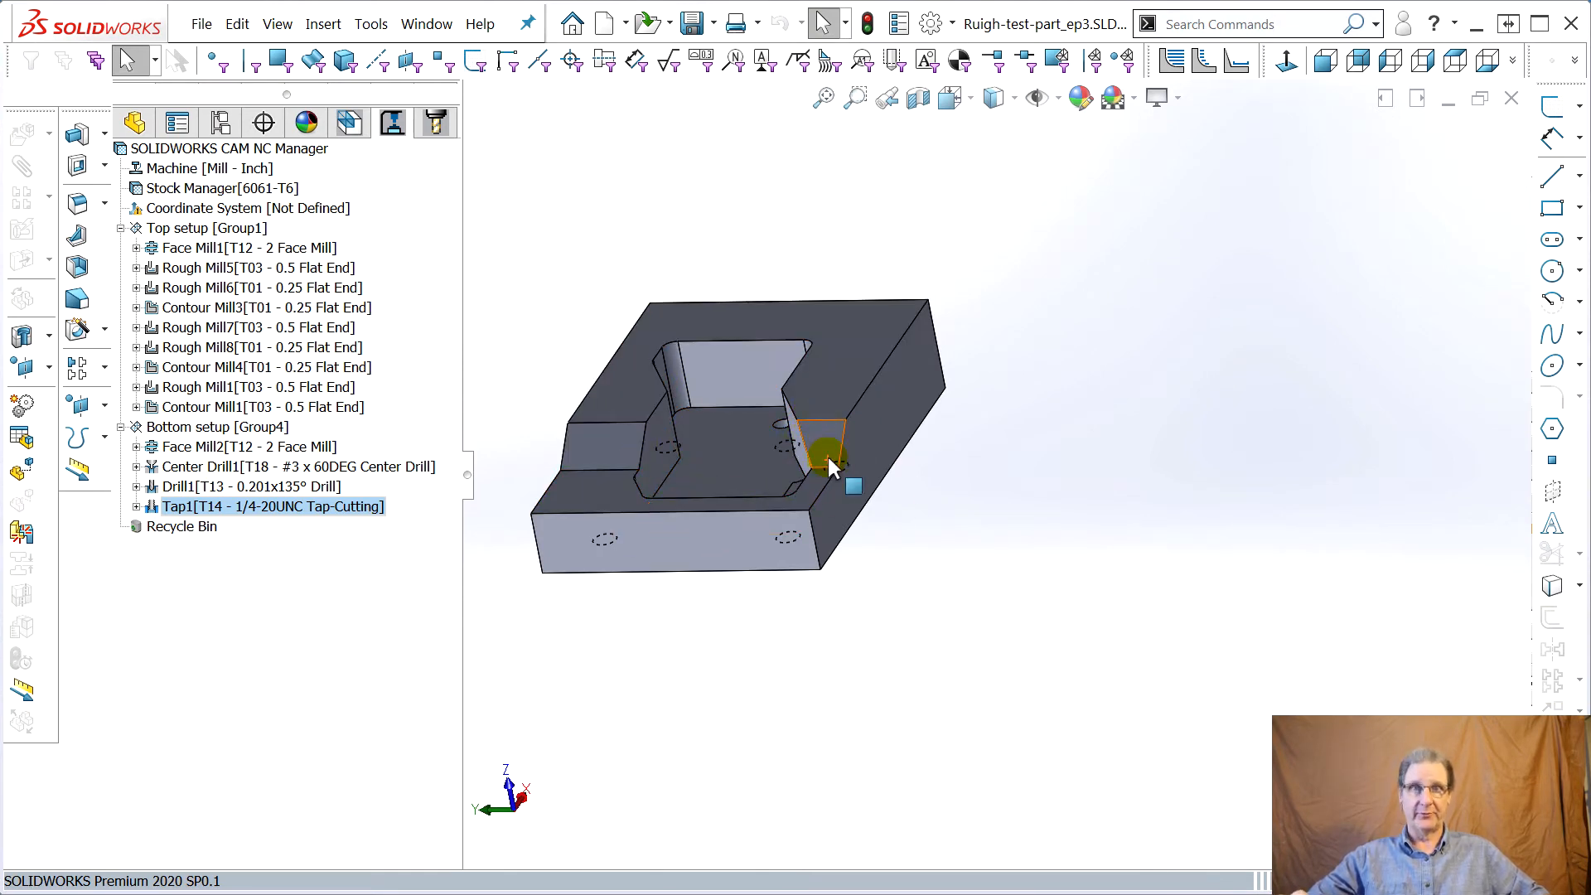
Start a new sketch on the lower step face at the front of the part
middle_drag(956, 511, 944, 525)
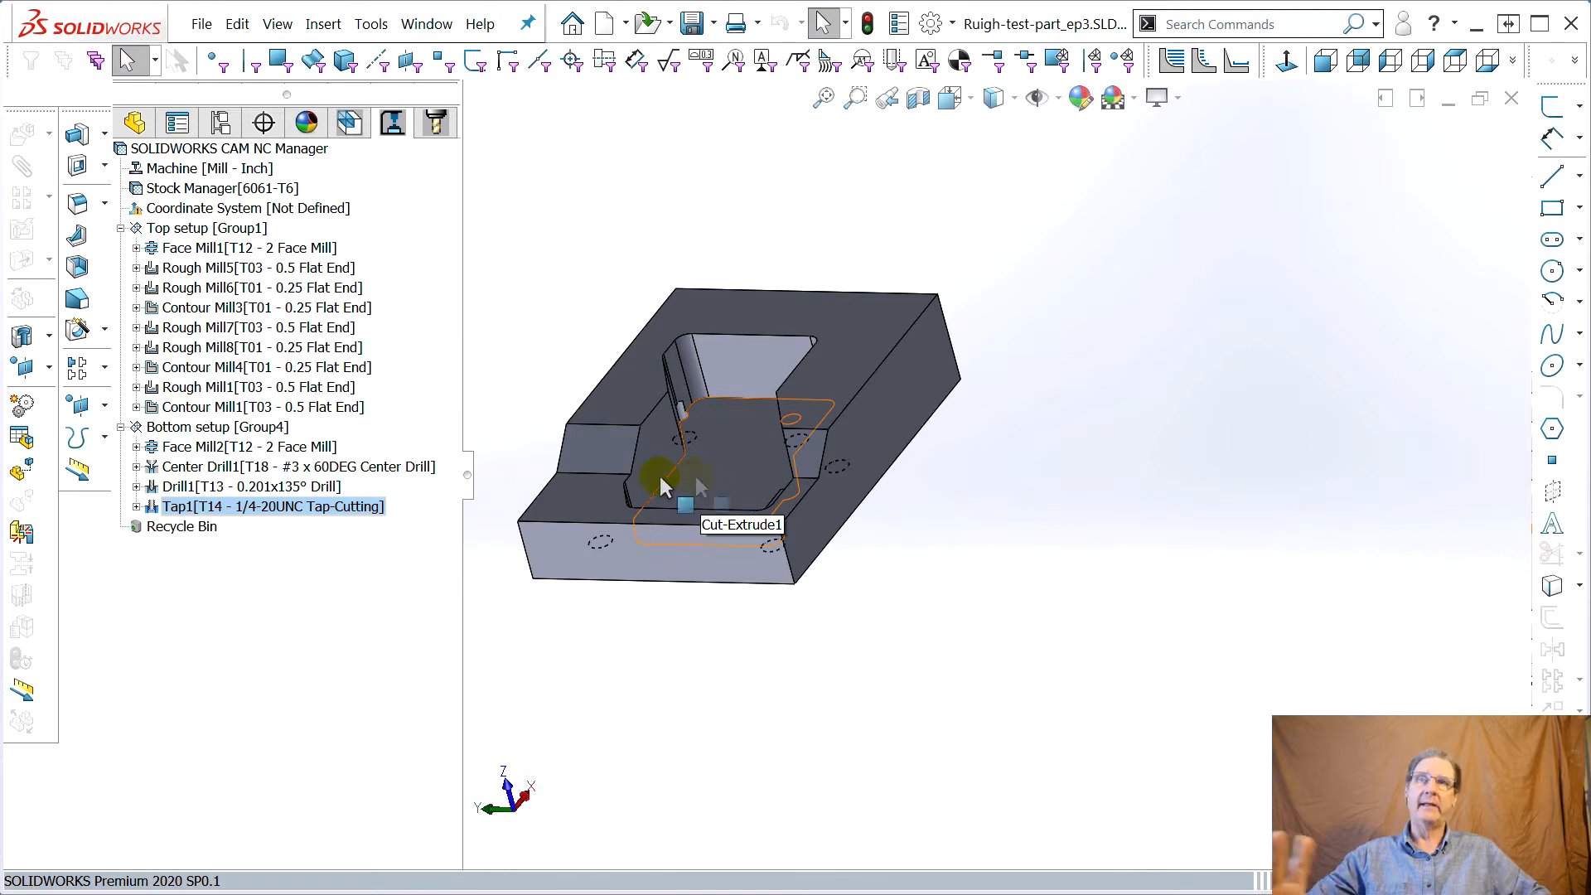
middle_drag(540, 505, 649, 517)
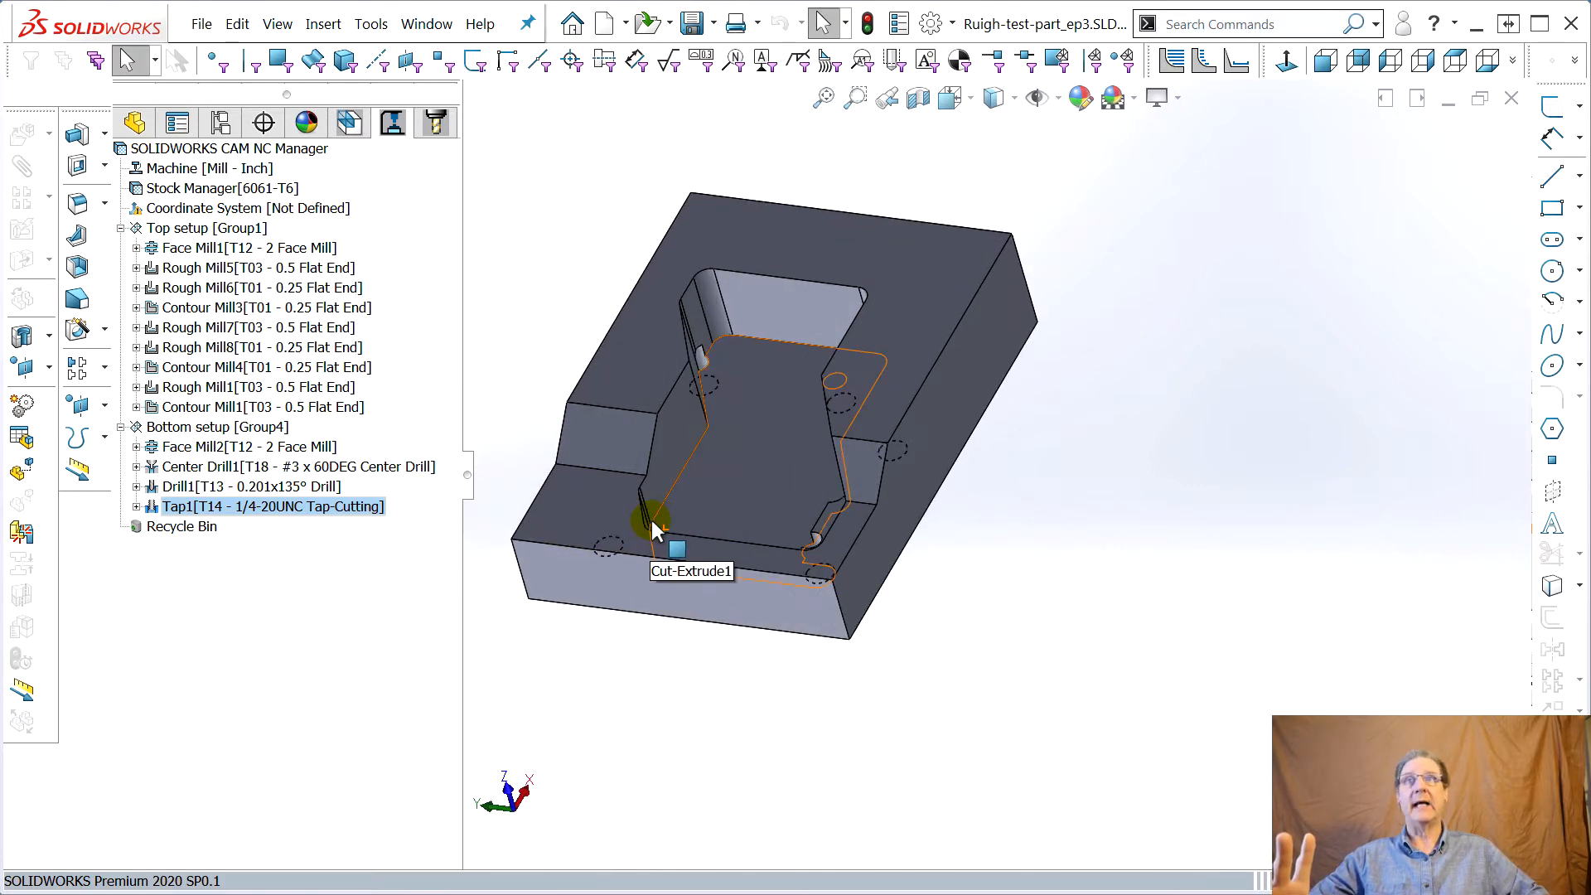
scroll(650, 522, down, 2)
click(591, 522)
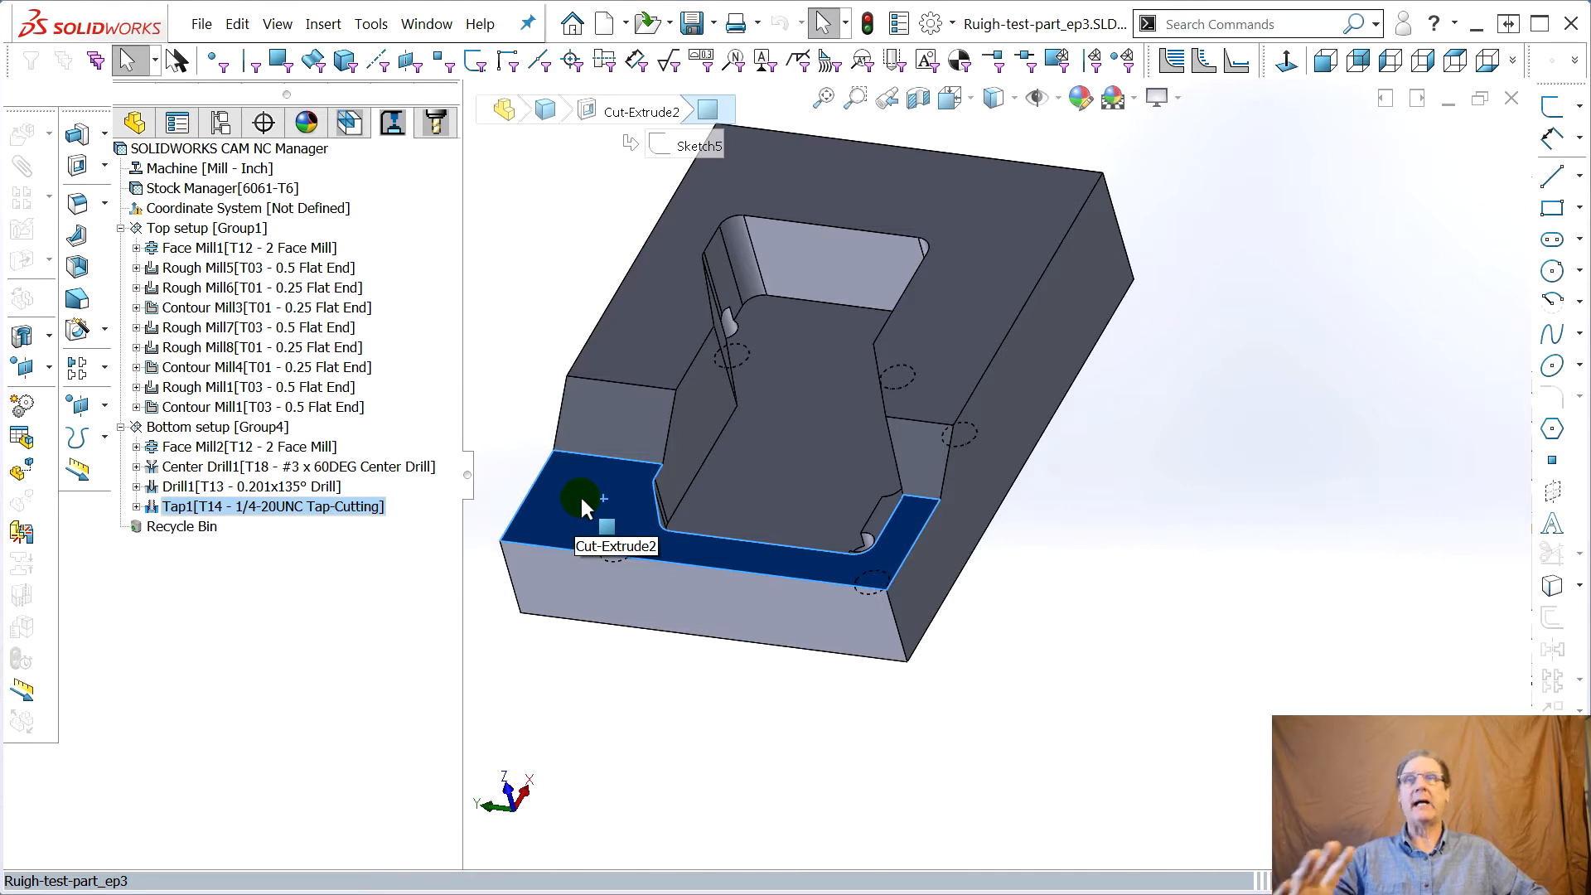
click(137, 126)
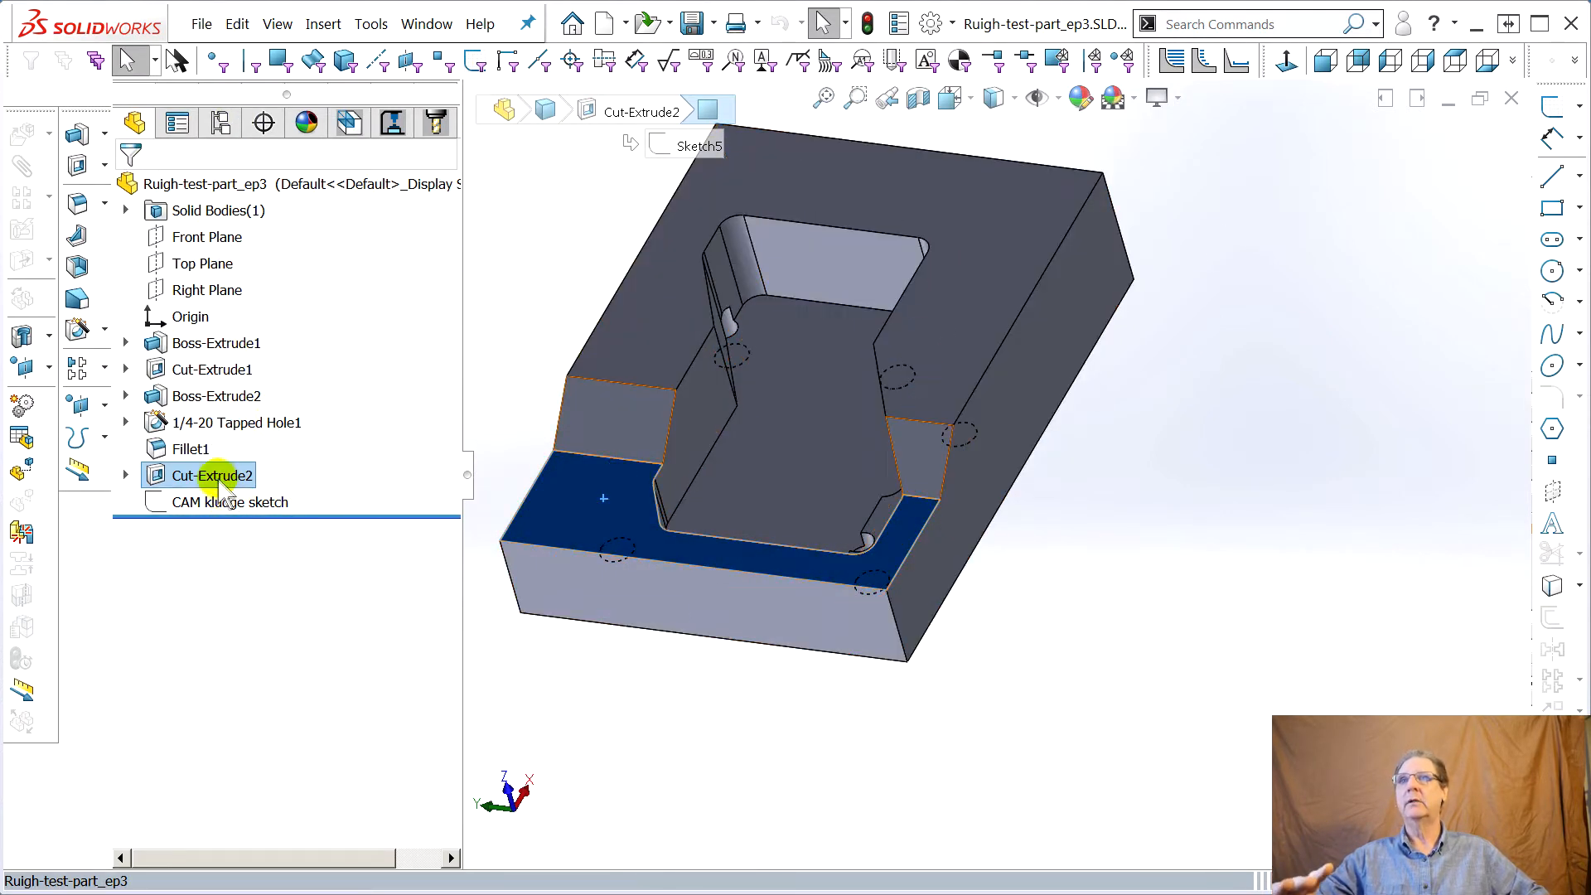
click(575, 497)
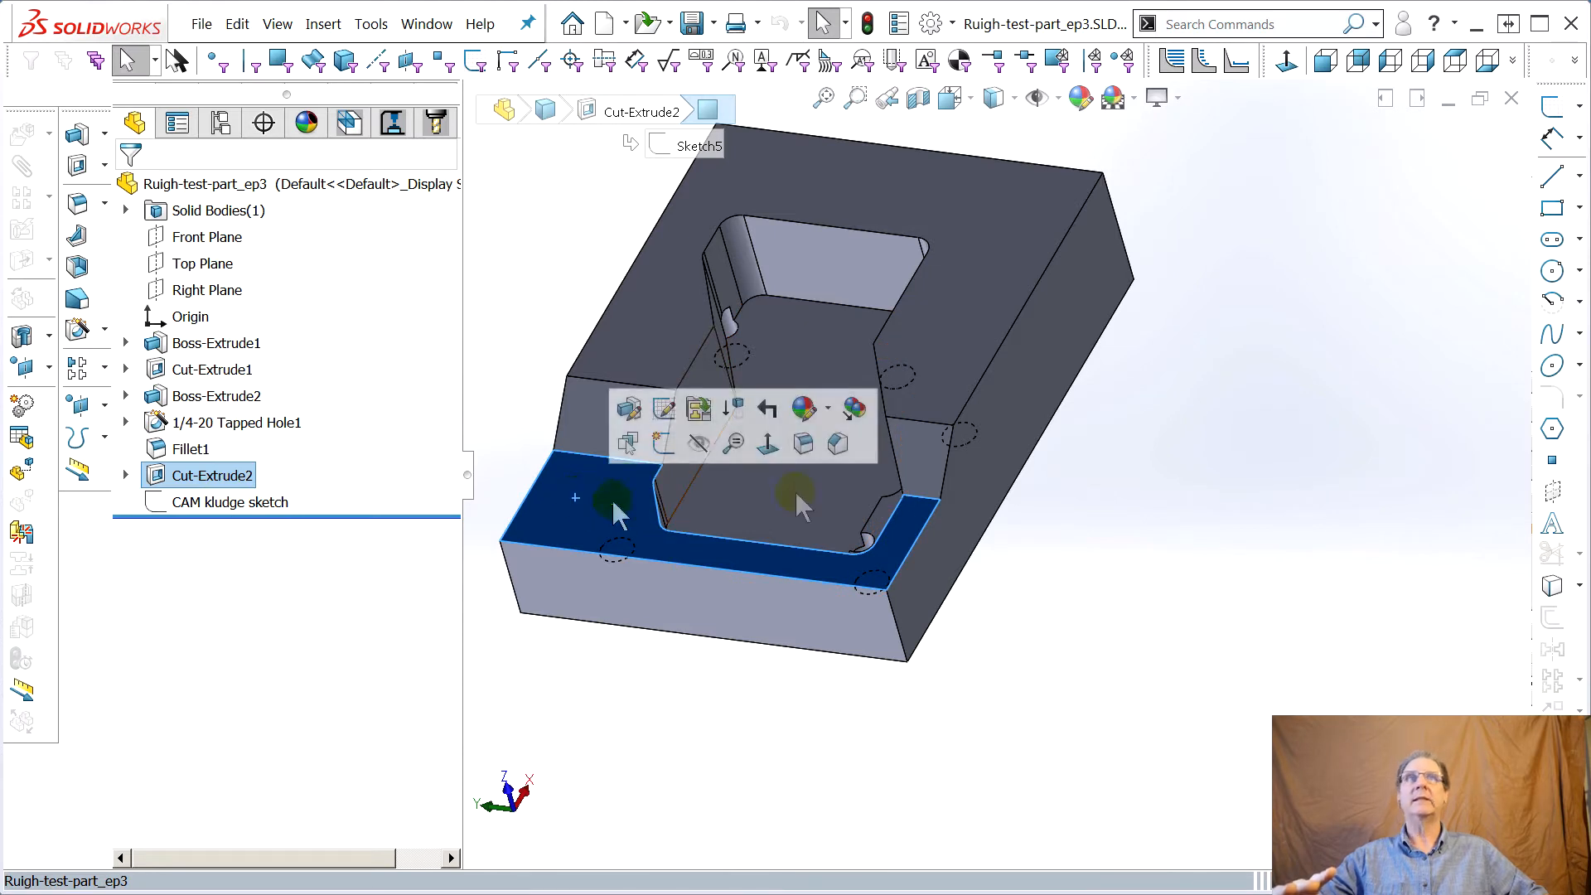
click(1552, 106)
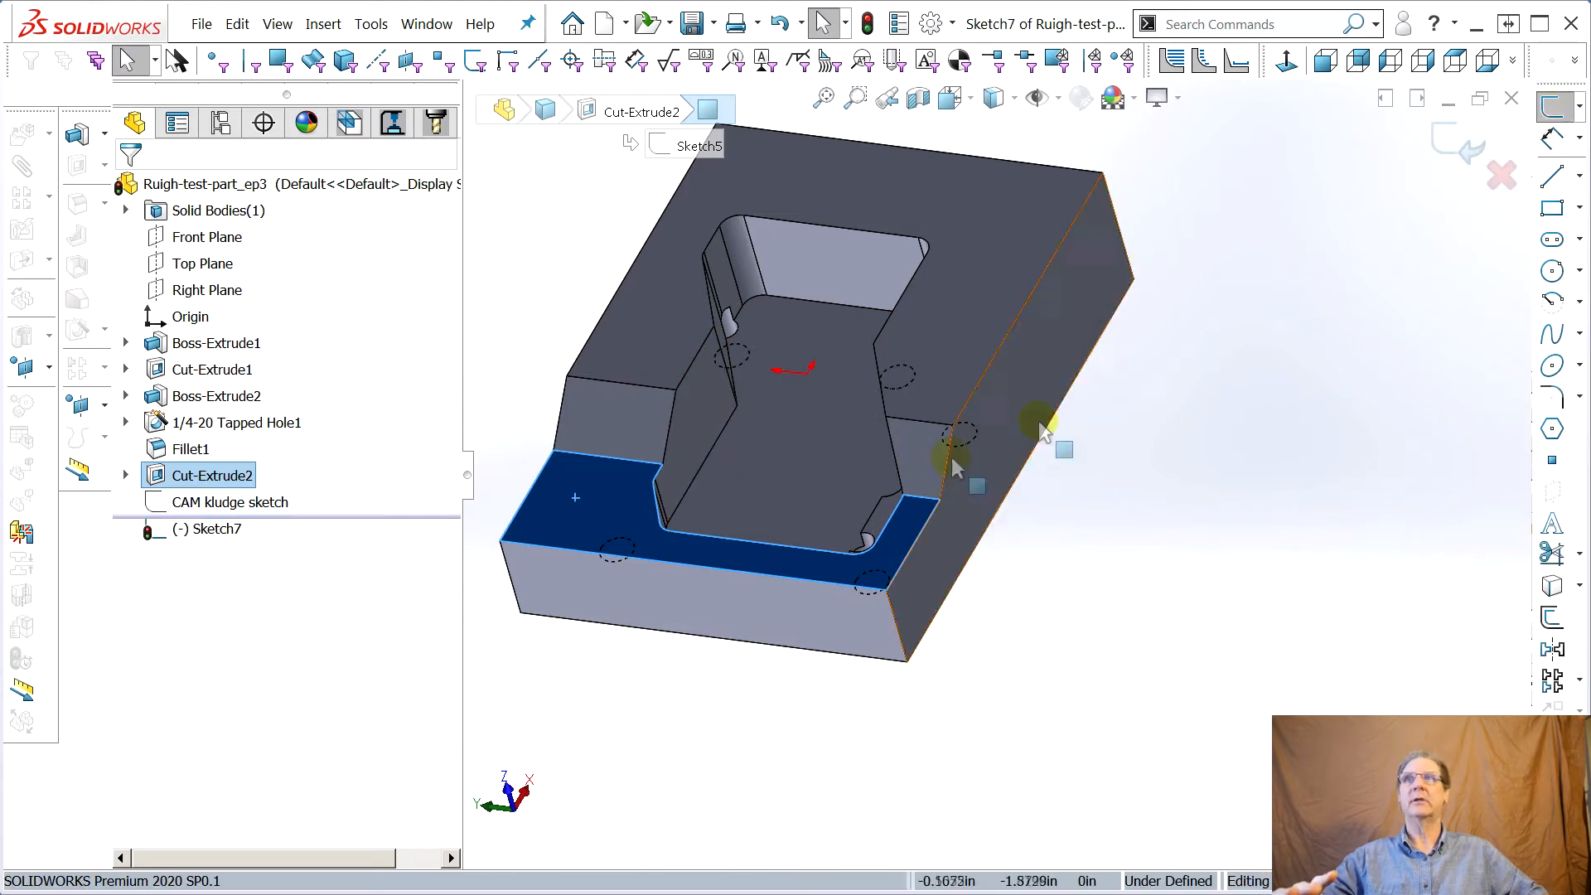
Draw a corner rectangle on the step face extending past the part's front and side edges
click(1552, 207)
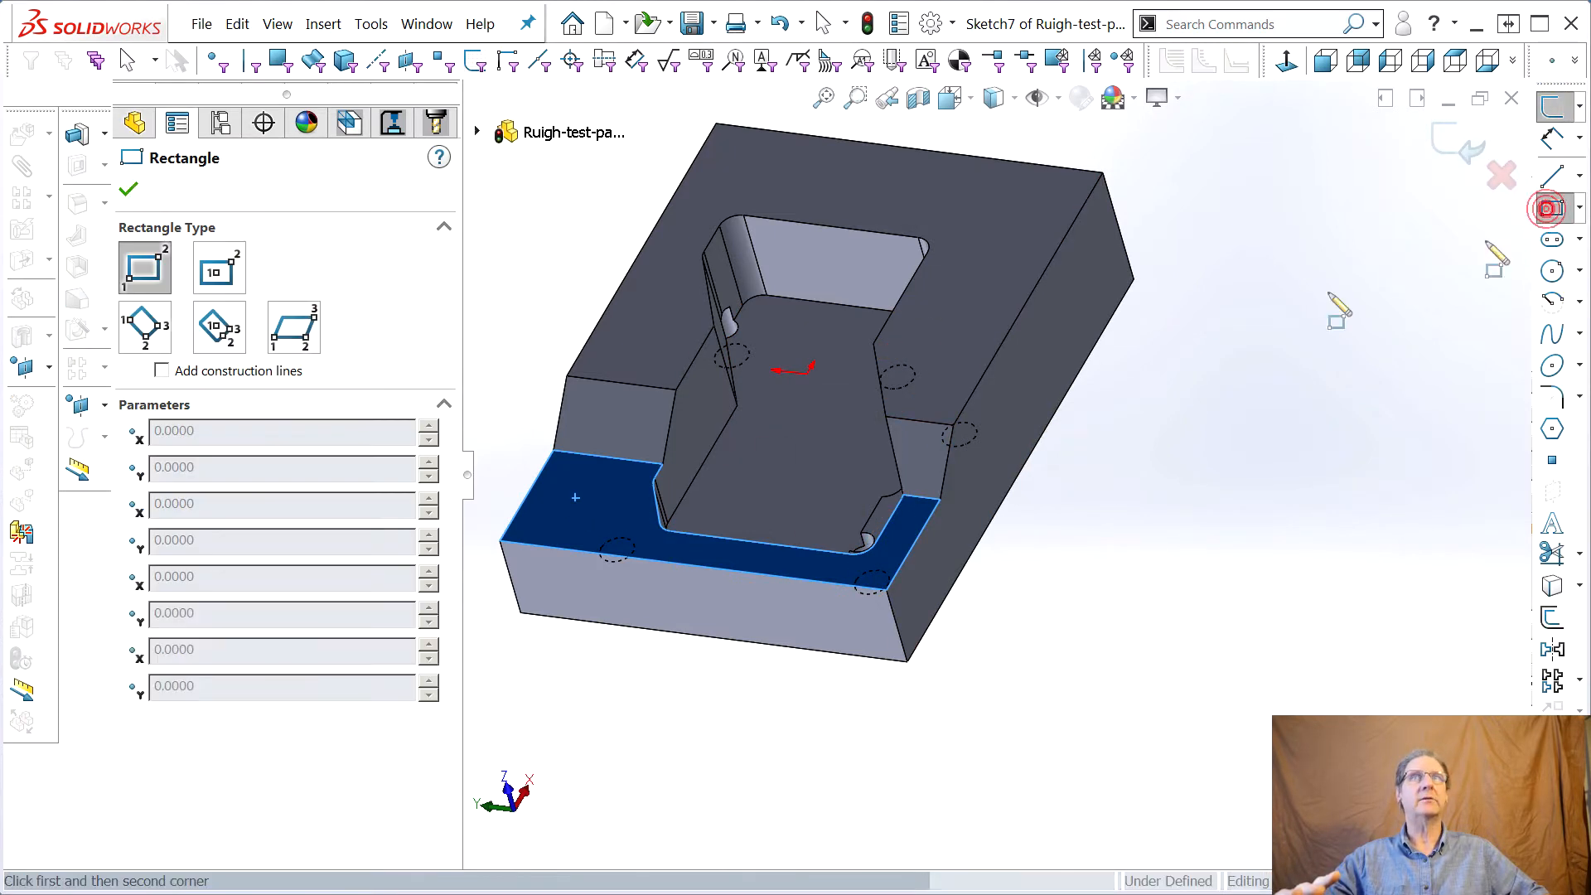
click(553, 451)
drag(554, 451, 896, 621)
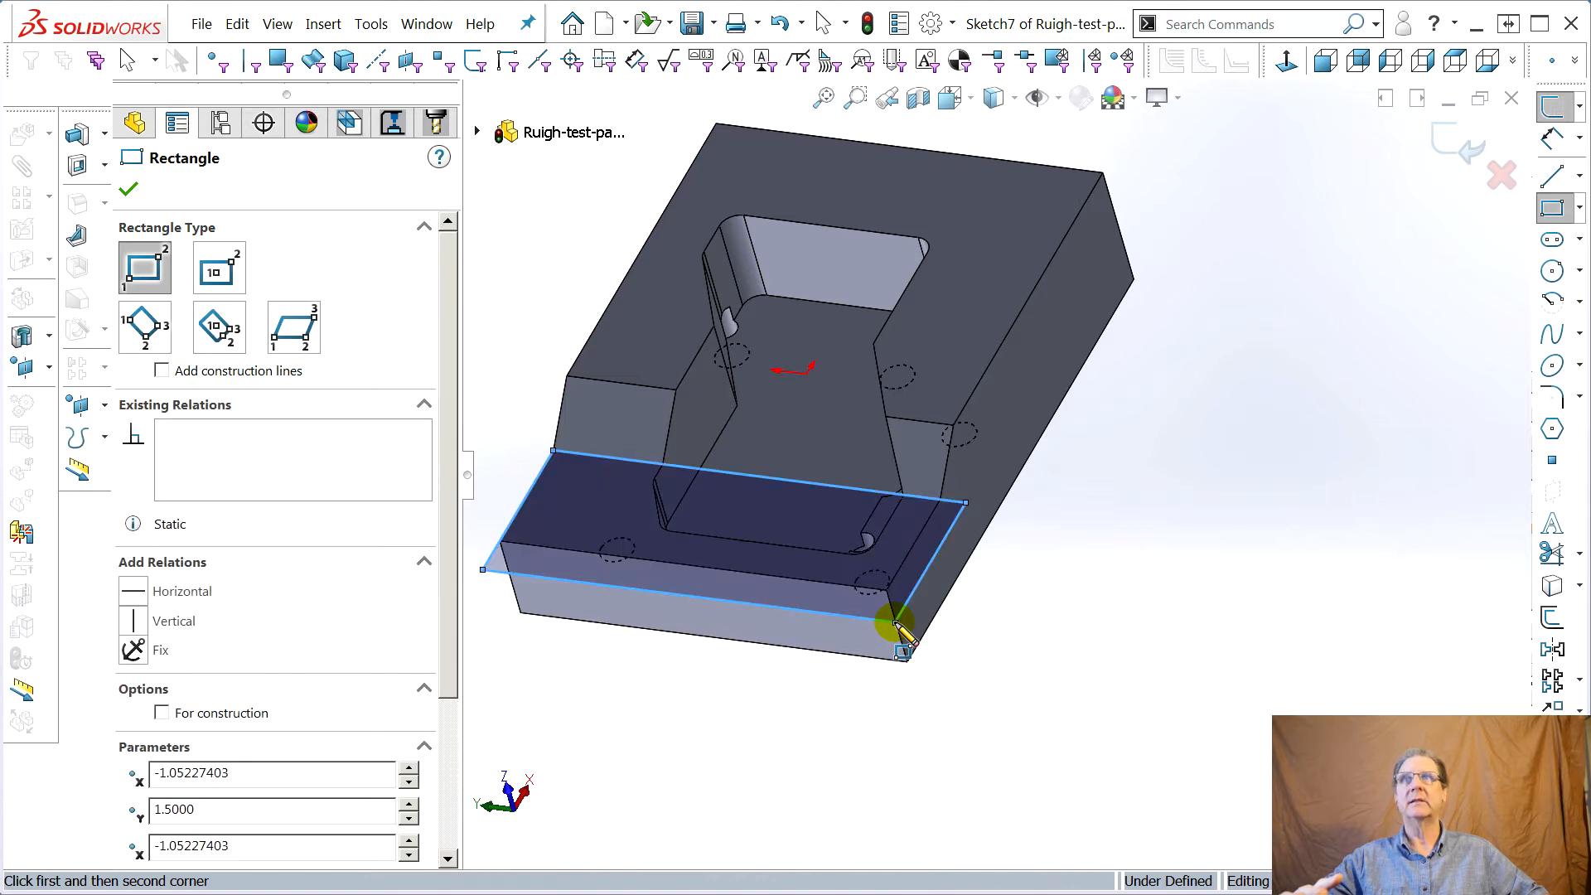
Delete the coincident relation on the rectangle's back-left corner point
key(Escape)
click(553, 451)
click(265, 480)
click(252, 253)
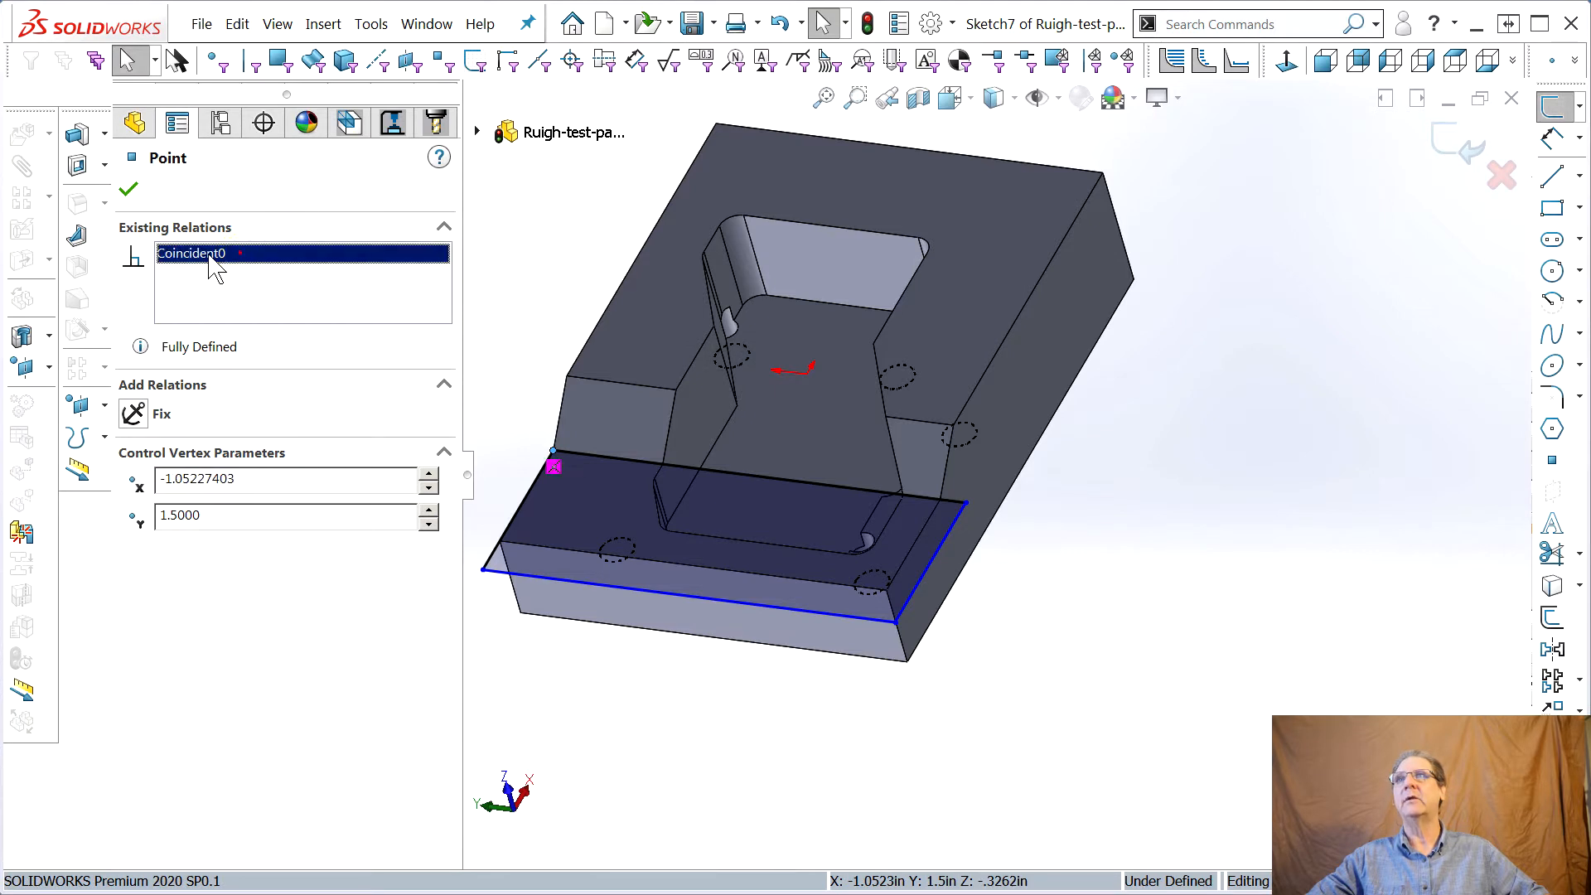
key(Delete)
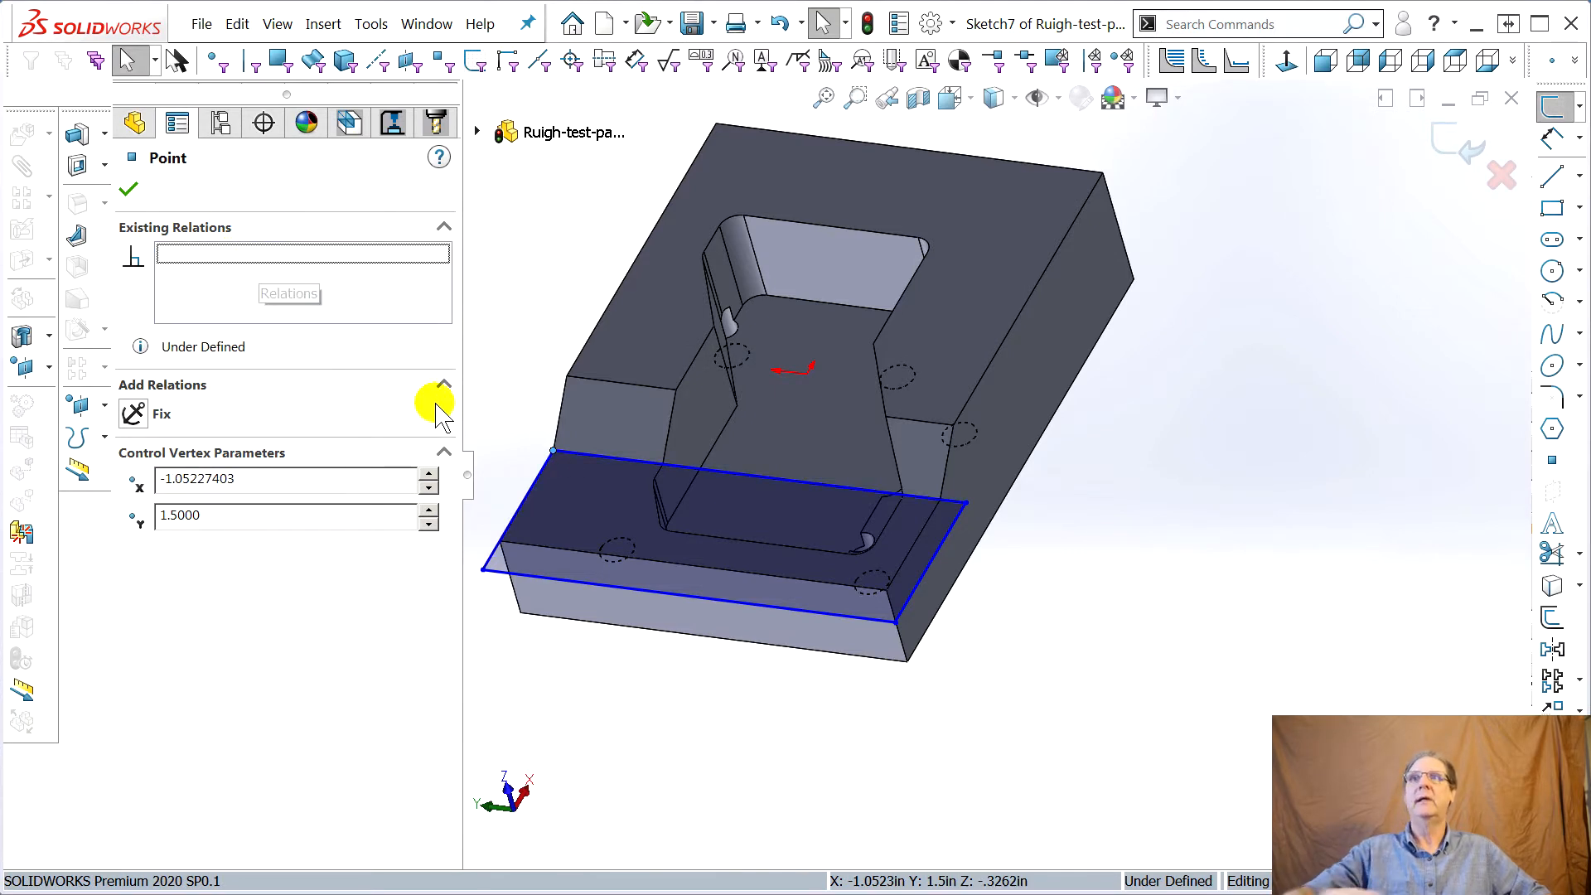
Pull the rectangle's left edge outward beyond the part and exit the sketch
click(520, 514)
mouse_move(518, 515)
mouse_down()
mouse_move(489, 500)
mouse_move(499, 512)
mouse_up()
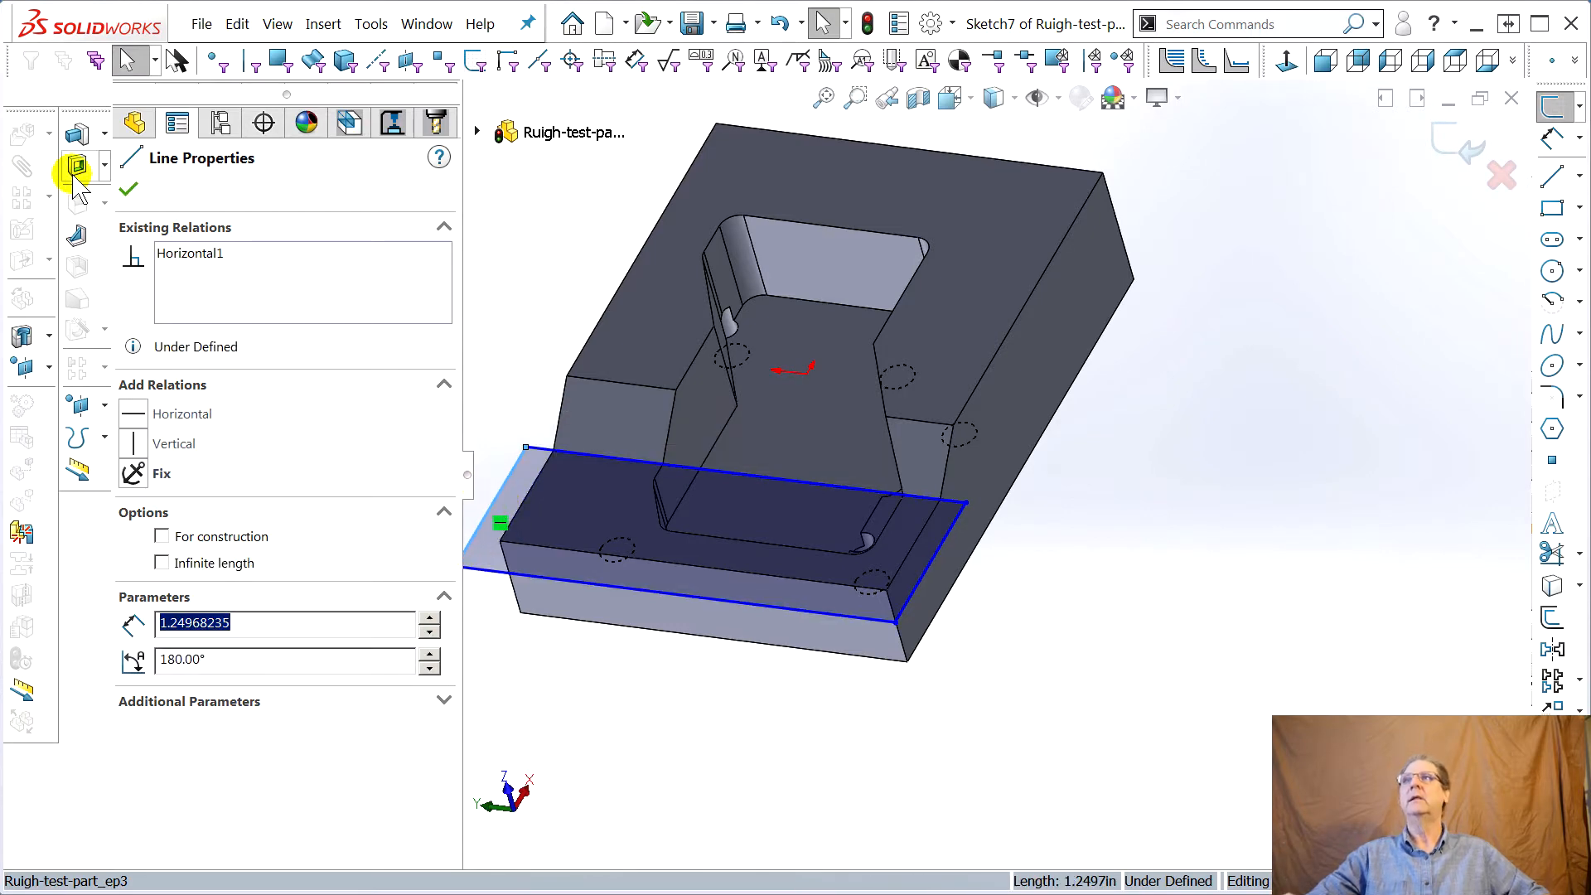
click(1442, 137)
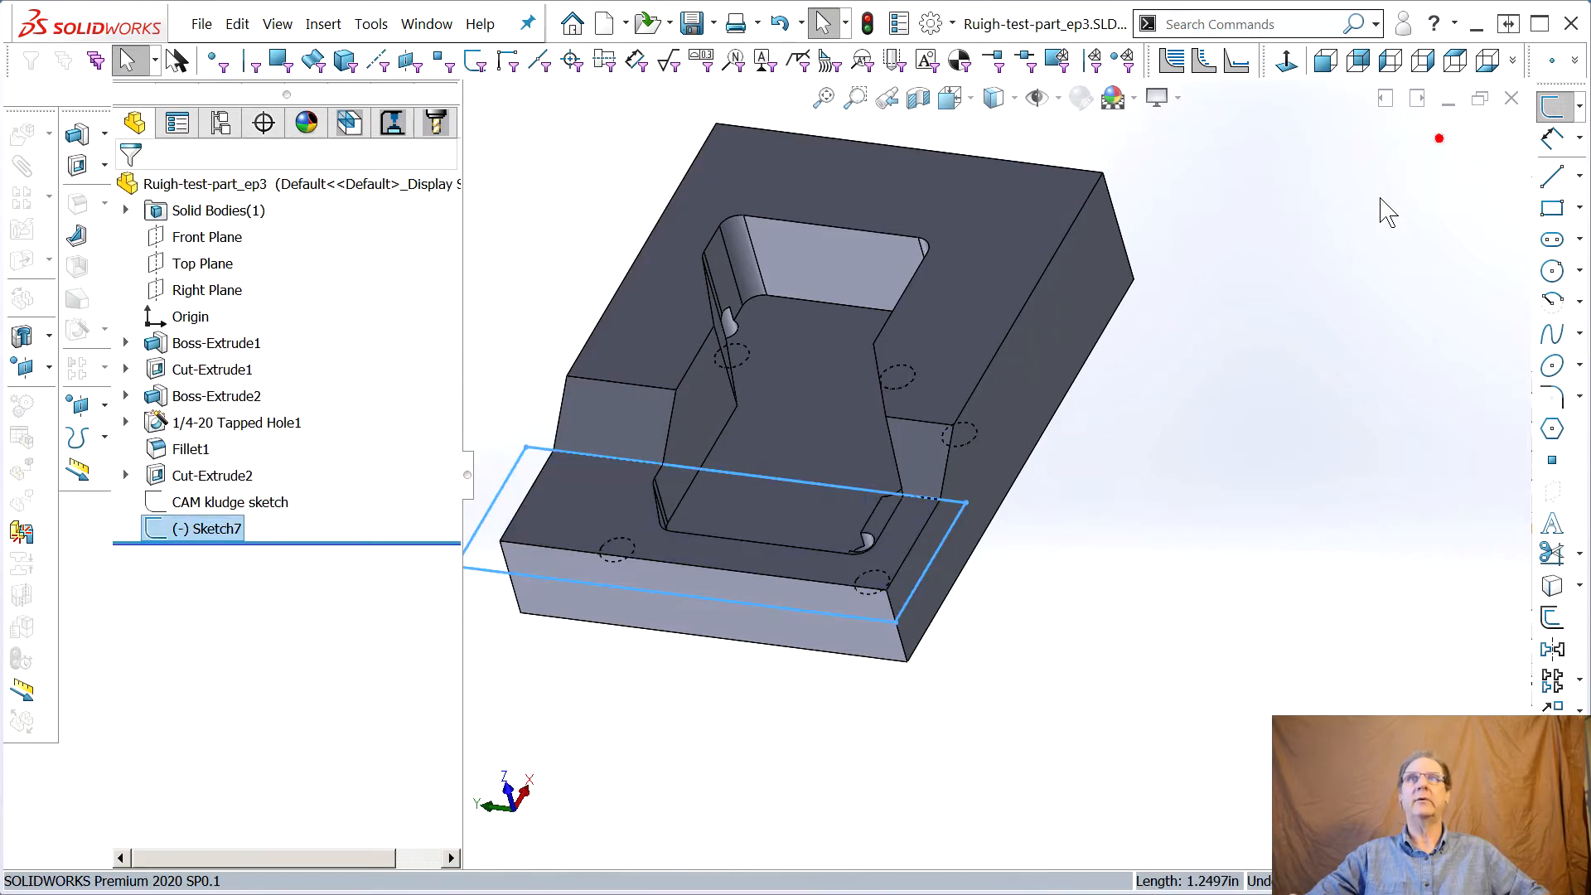
Rename the new sketch to "CAM kludge sketch 2"
click(196, 528)
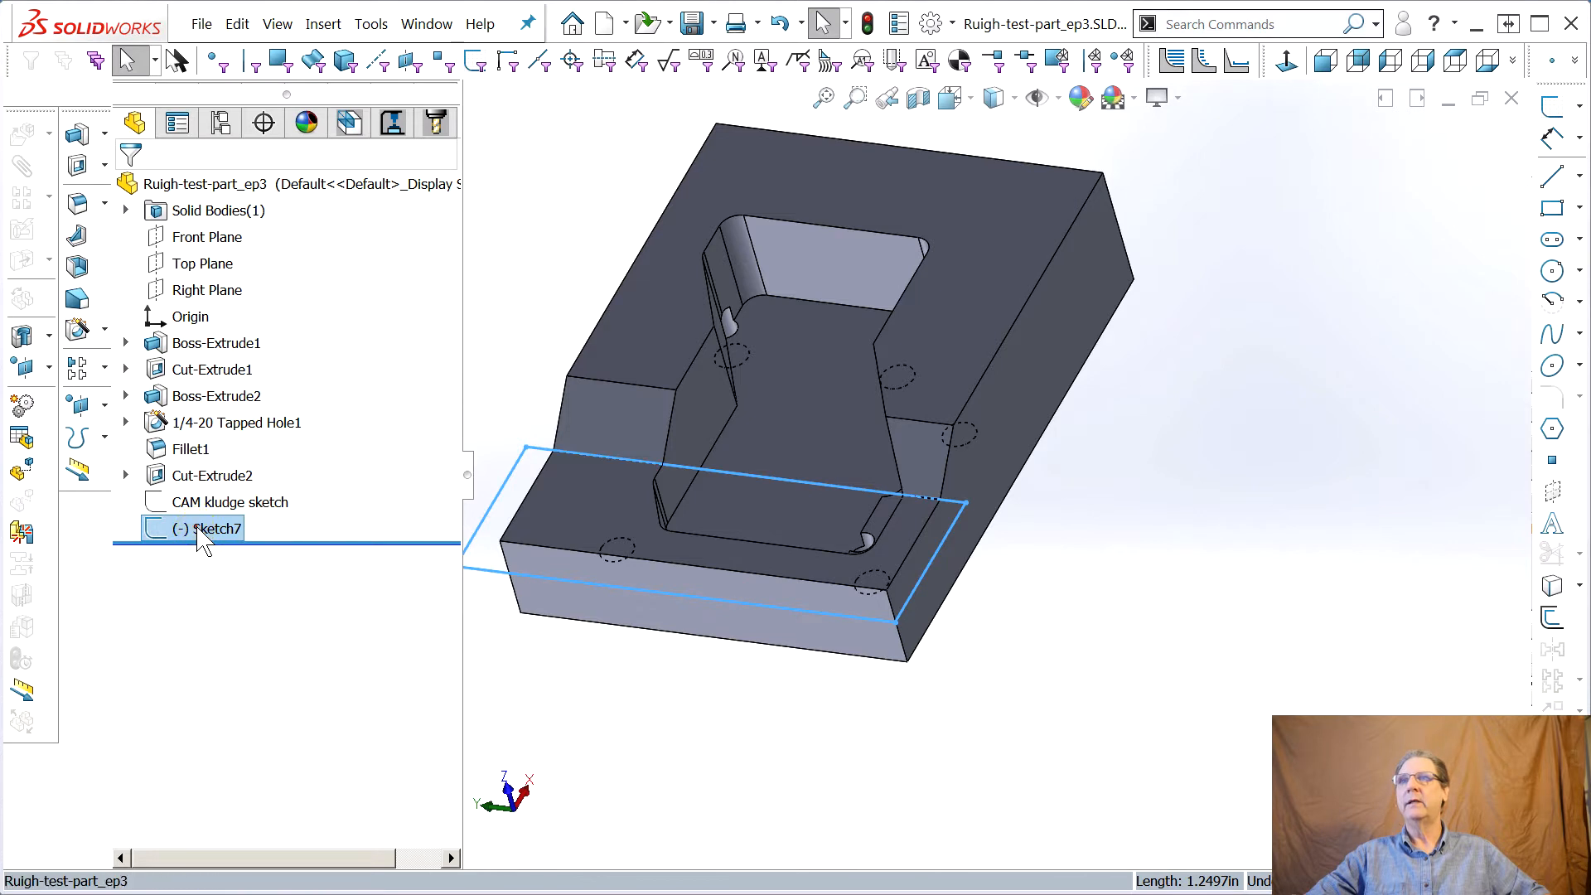
text(CAM kludge s)
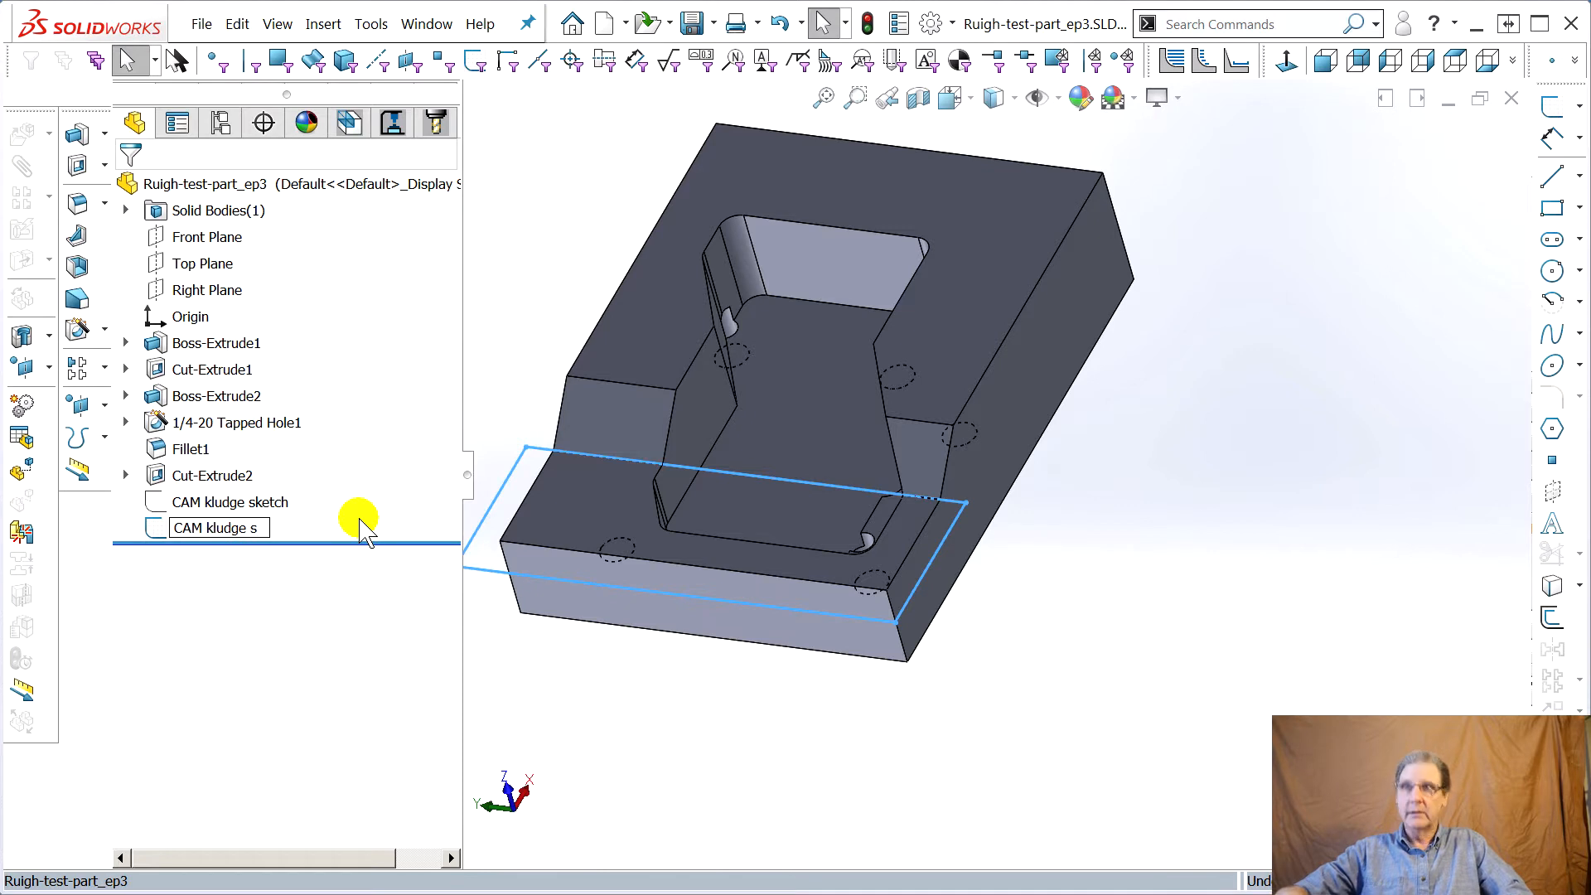
text(ketch 2)
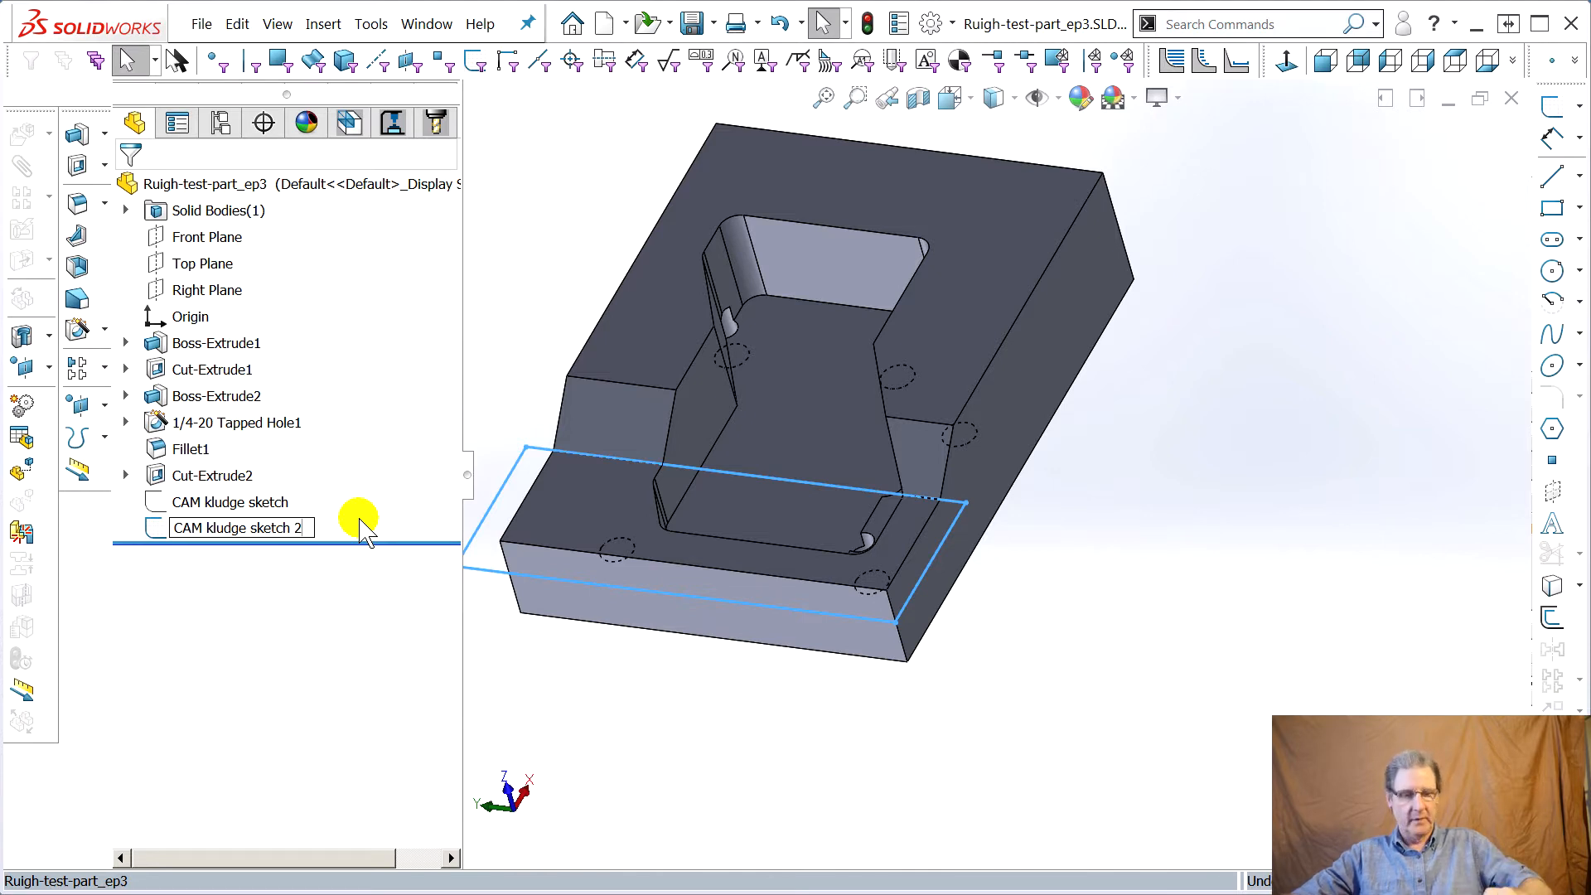
key(Return)
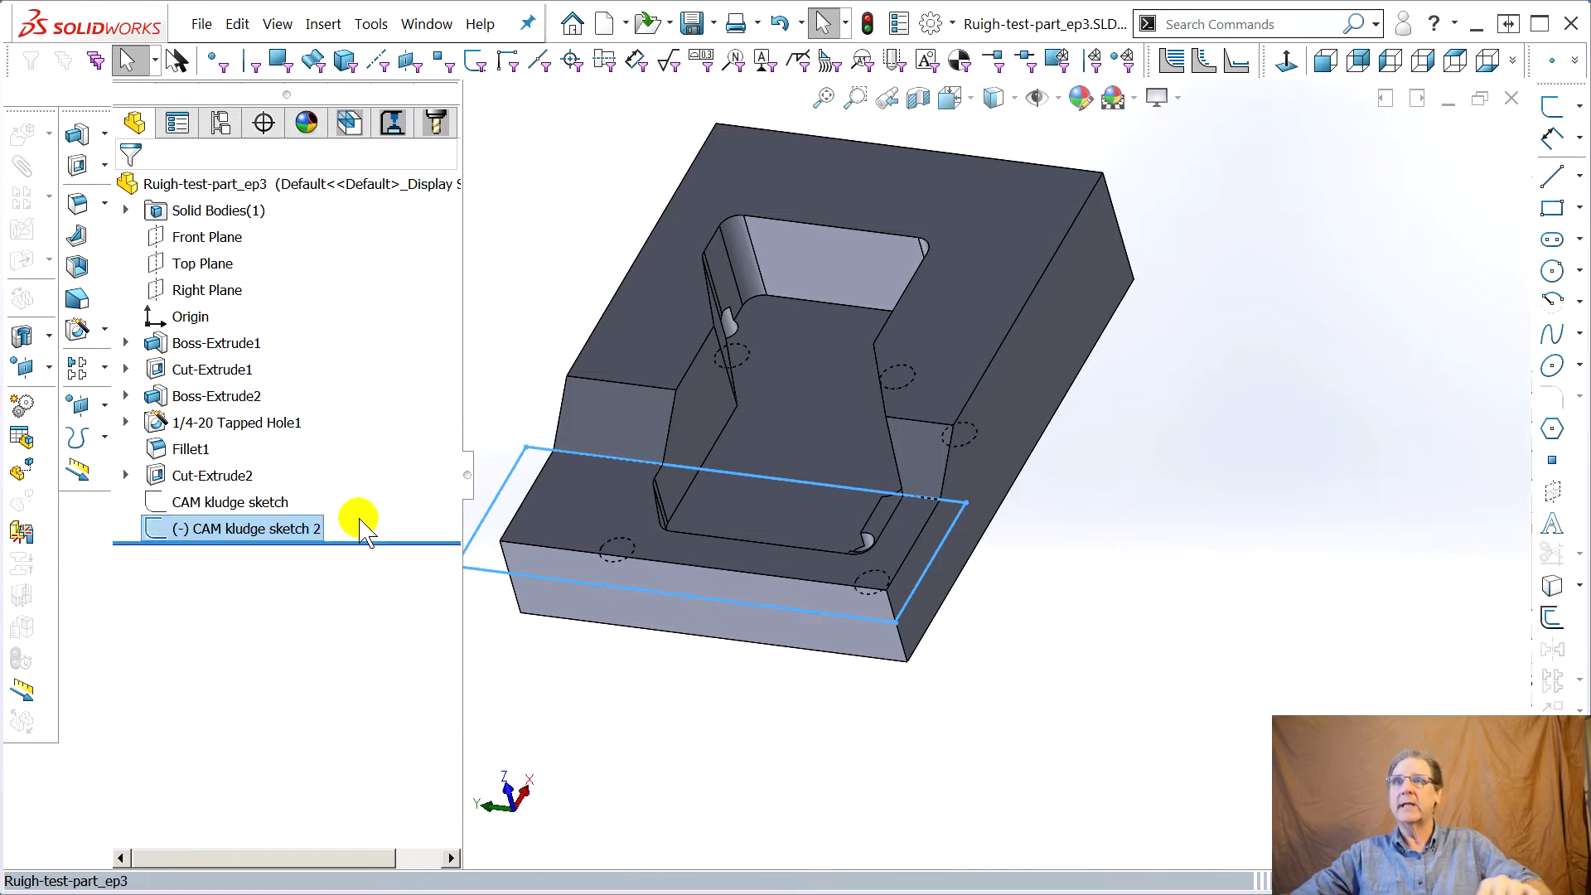
Hide CAM kludge sketch 2 in the model
right_click(258, 528)
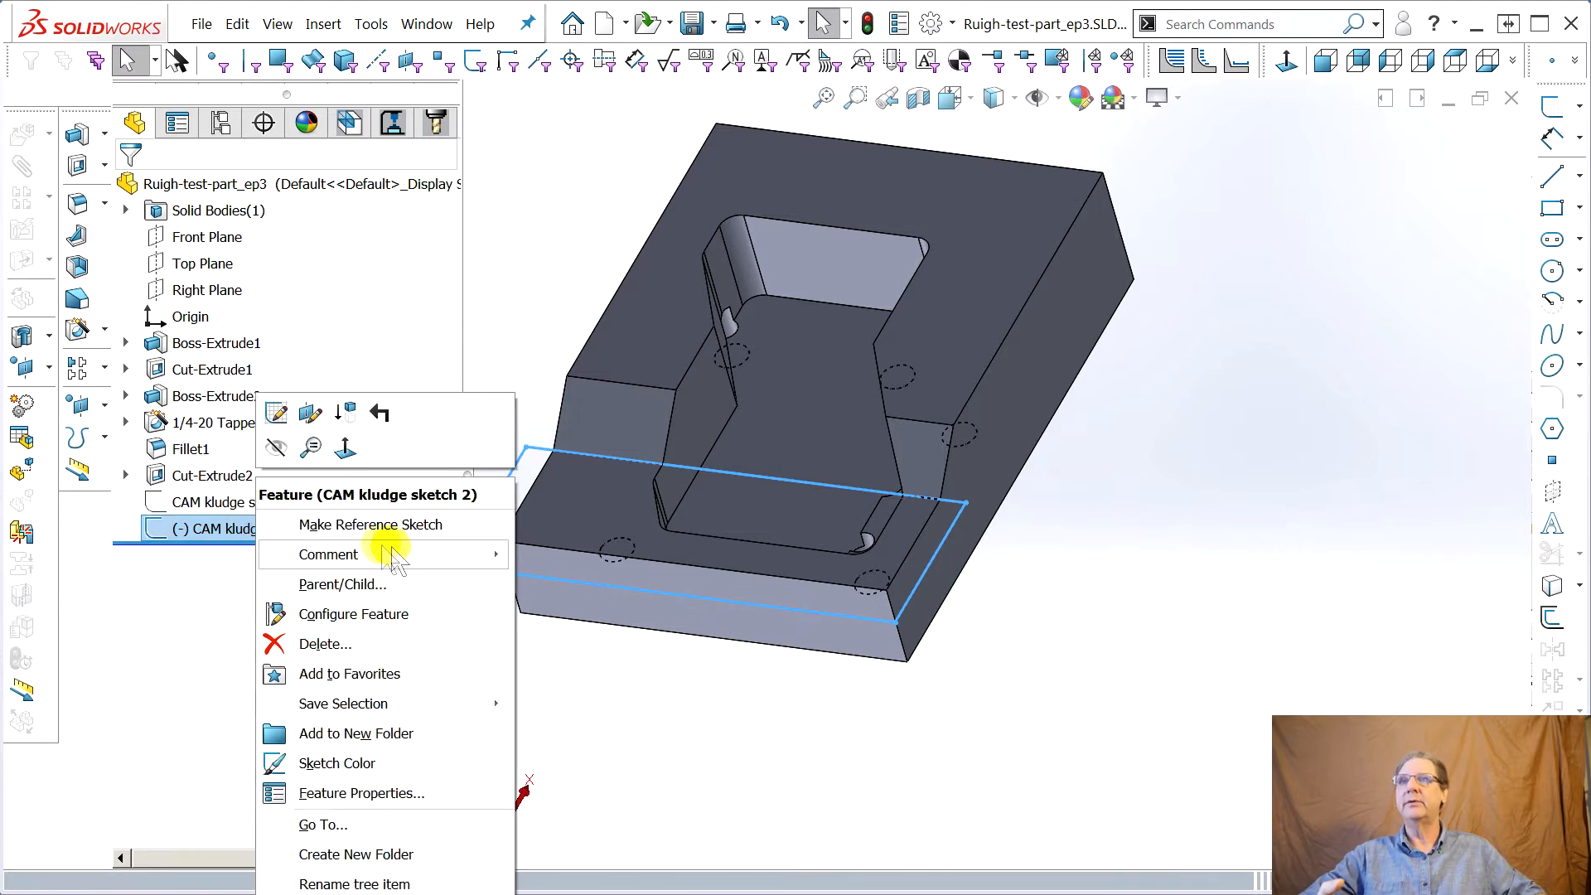
click(276, 448)
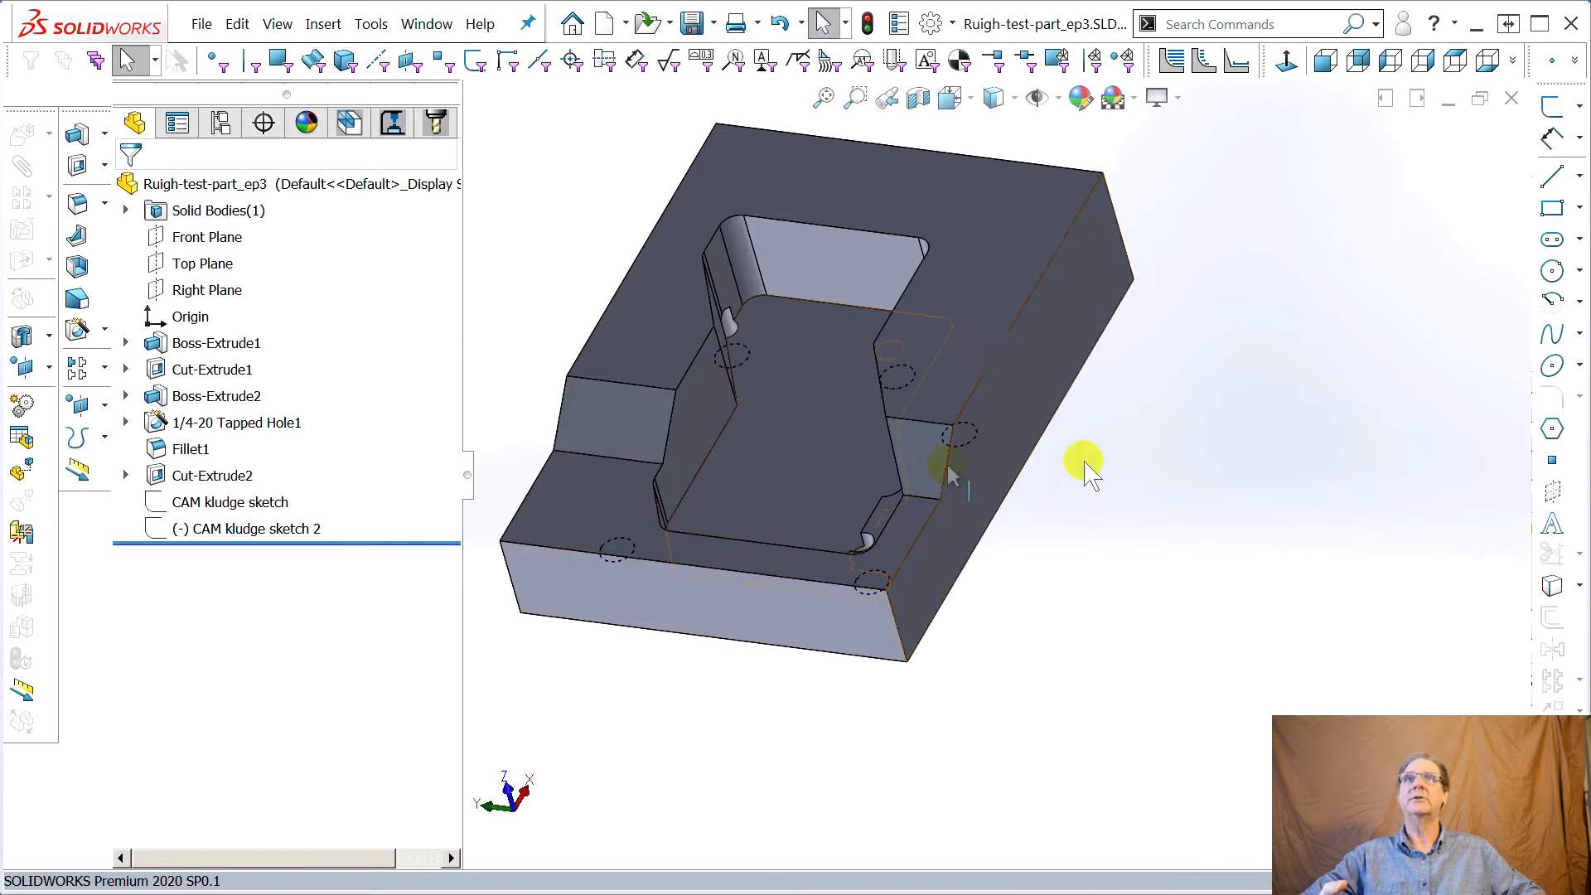
Start a new 2.5 Axis Feature from the Perimeter-Open Pocket1 feature in the CAM feature tree
click(349, 123)
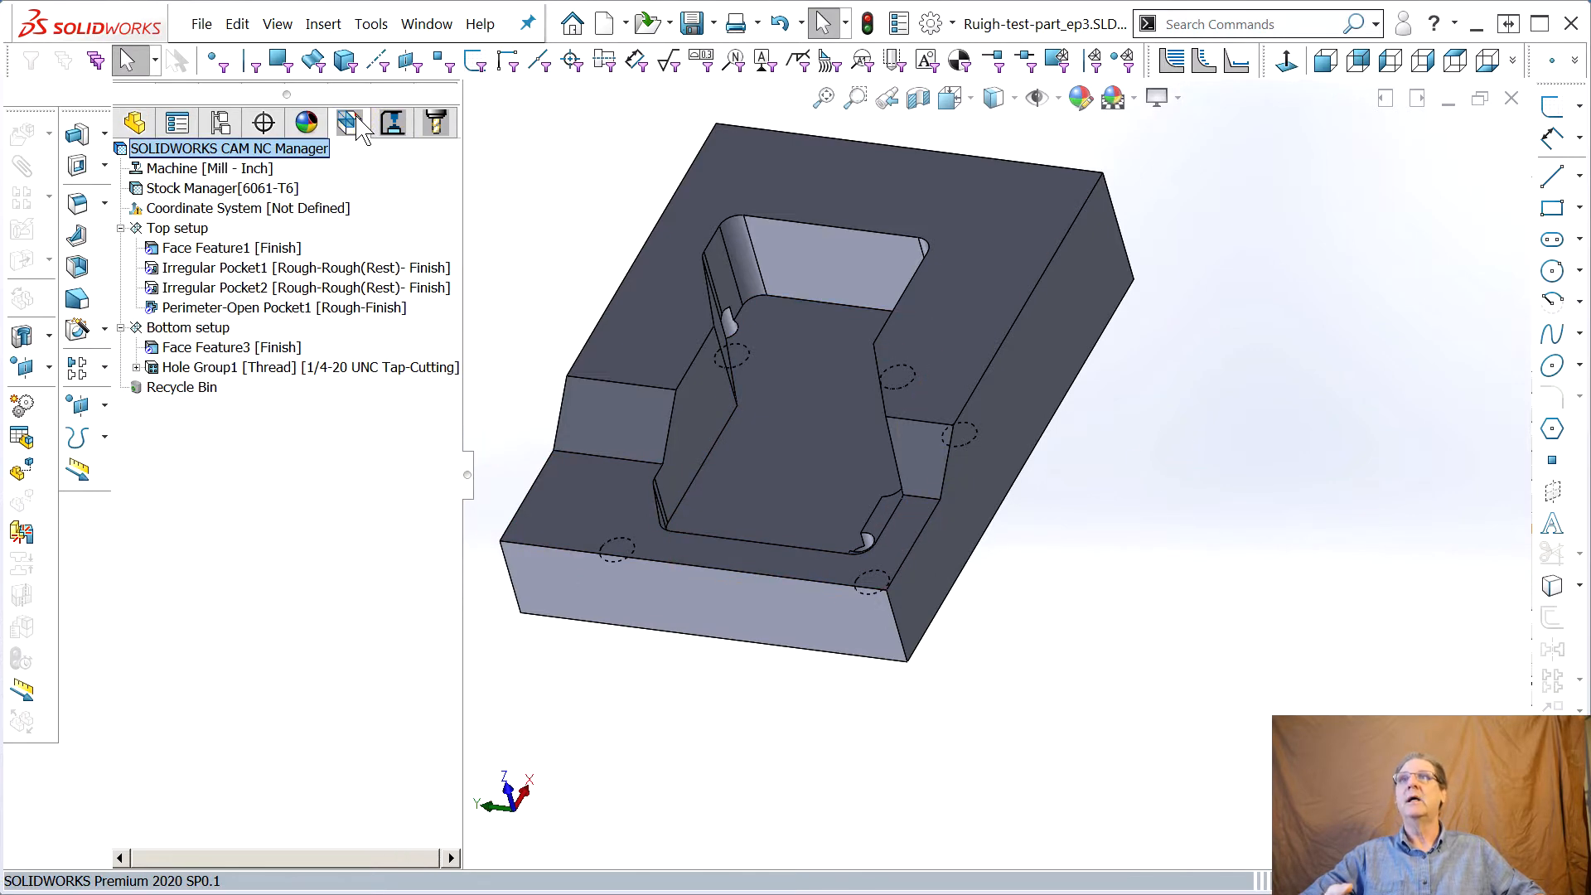
right_click(197, 308)
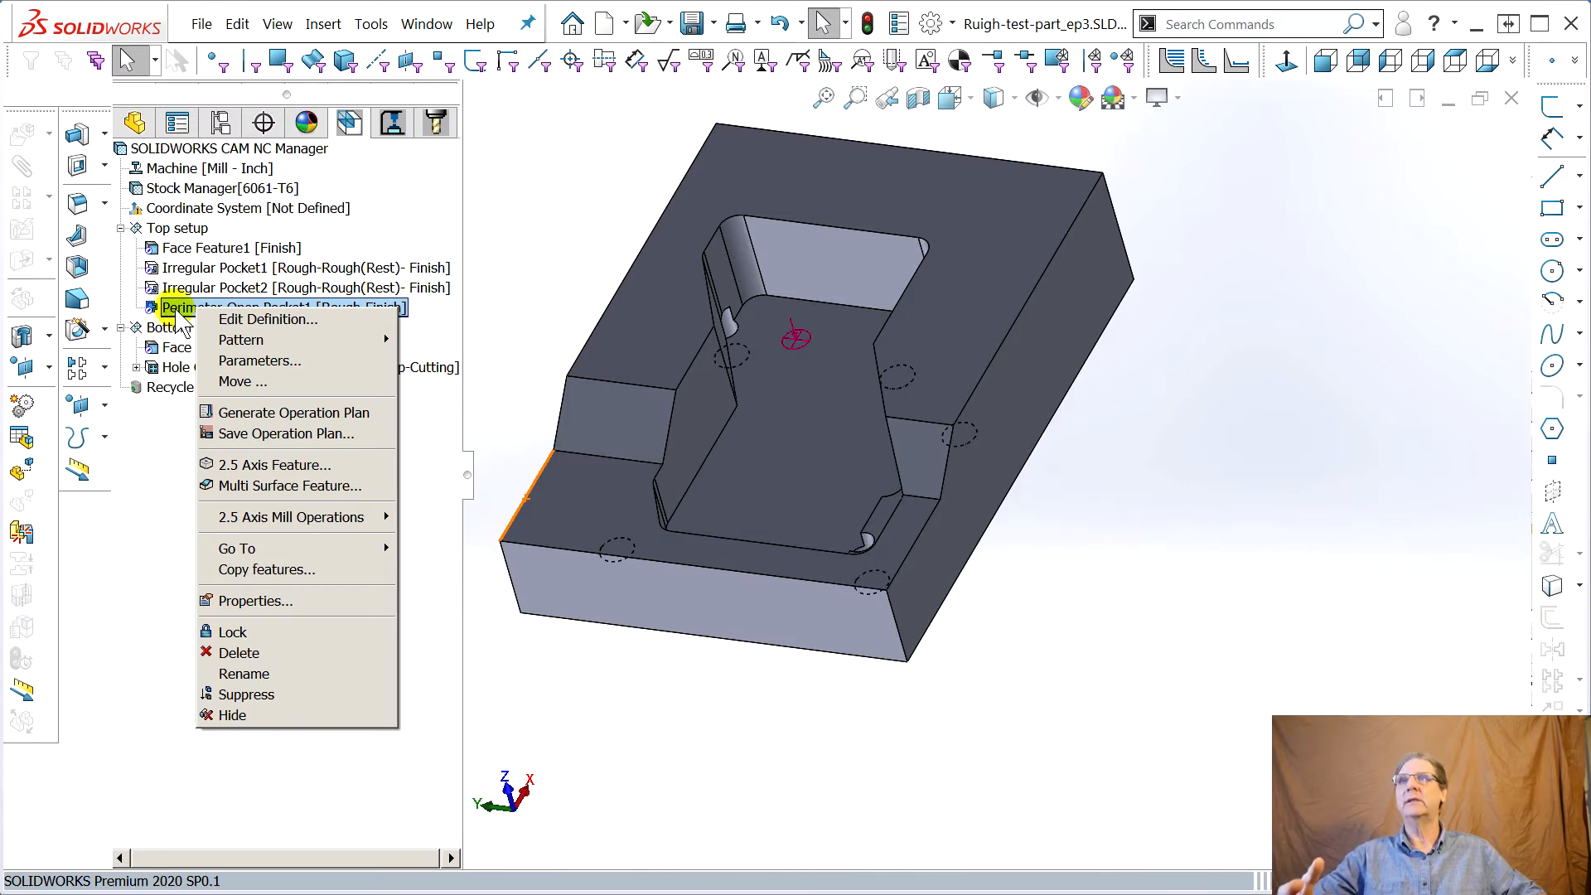
mouse_move(303, 341)
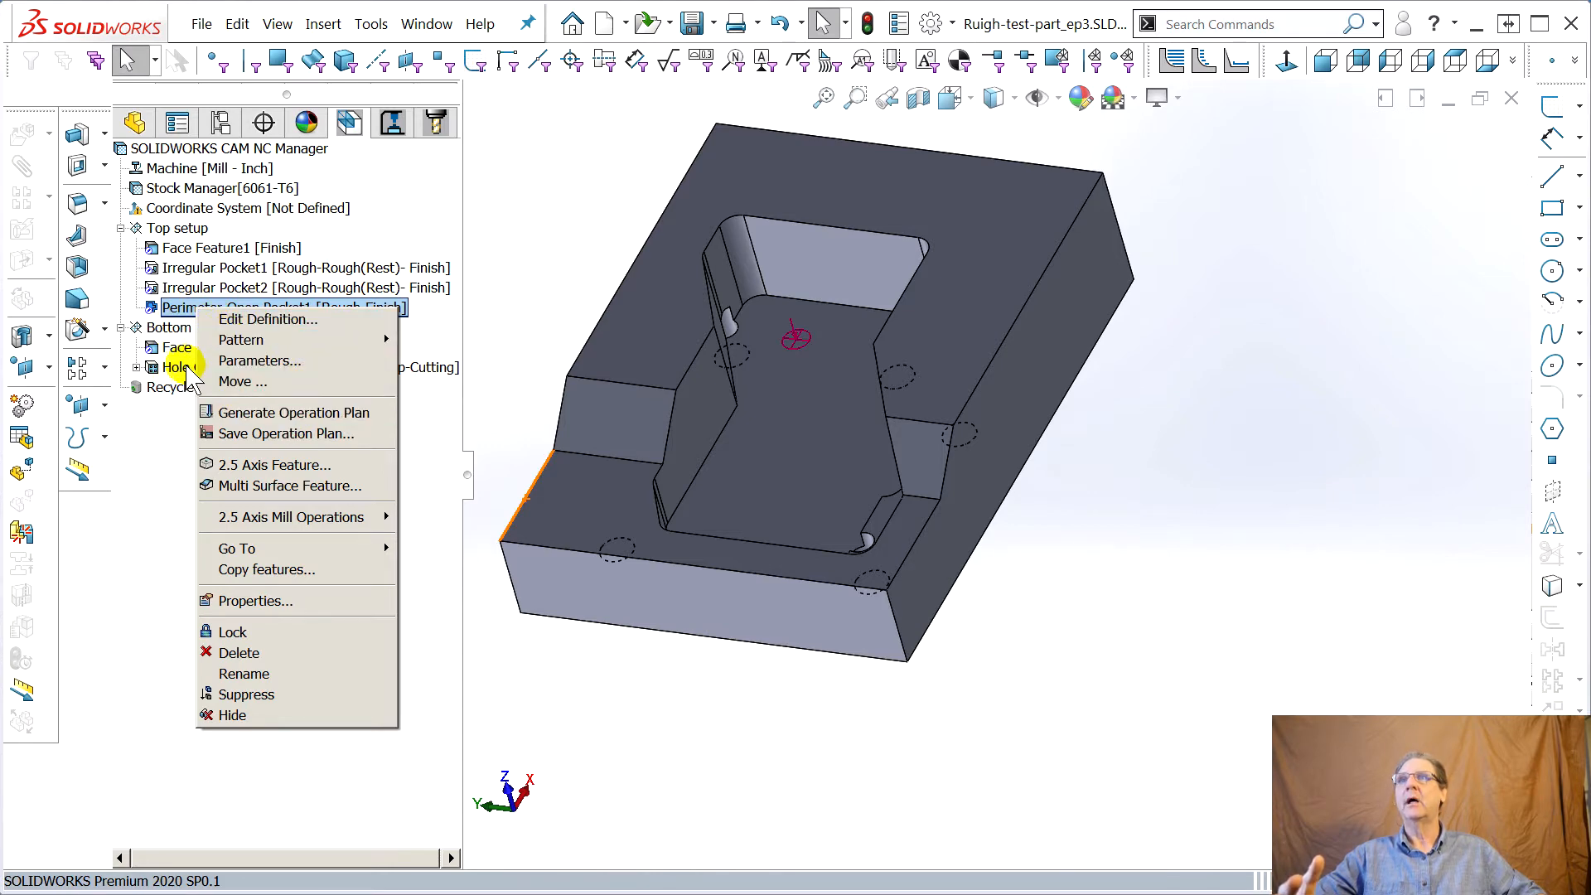
click(248, 465)
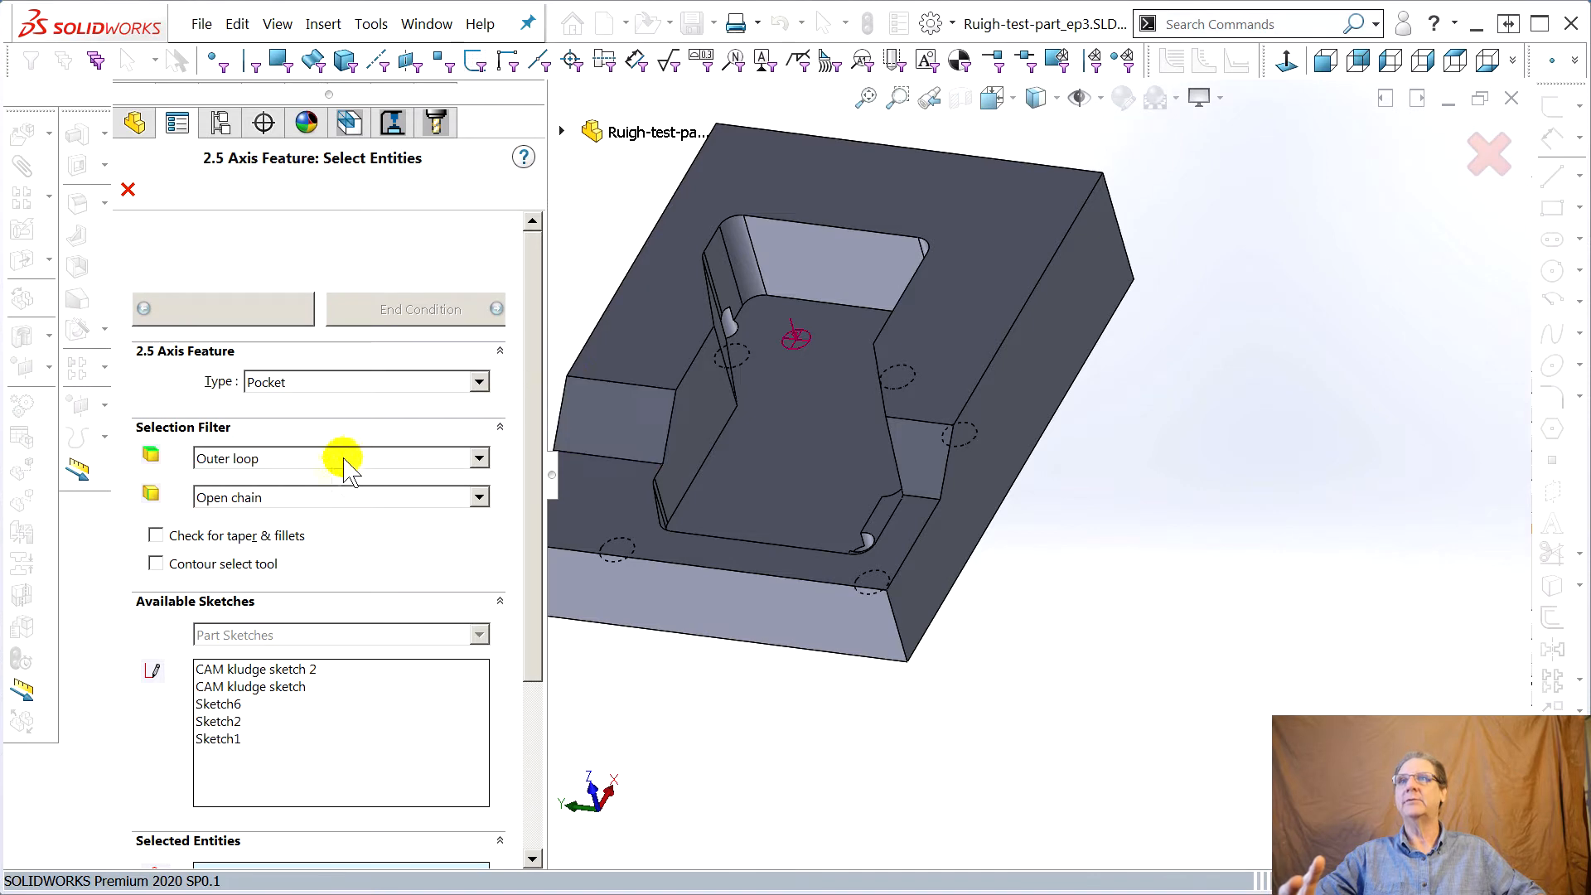
Keep the type as Pocket, choose CAM kludge sketch 2 as the profile, and continue to end conditions
click(288, 386)
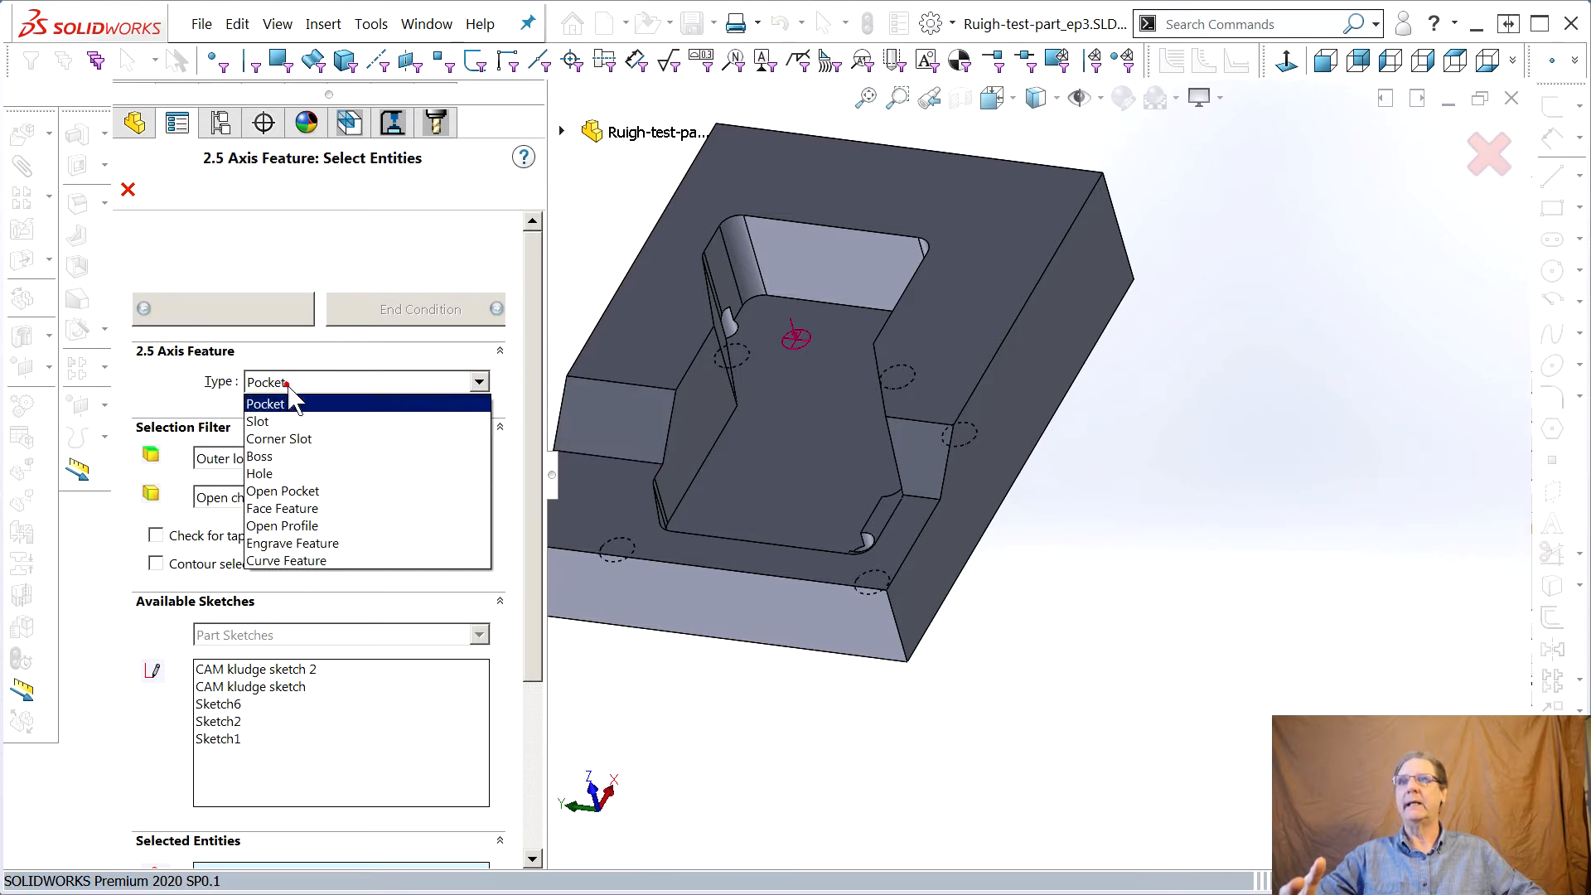
click(272, 664)
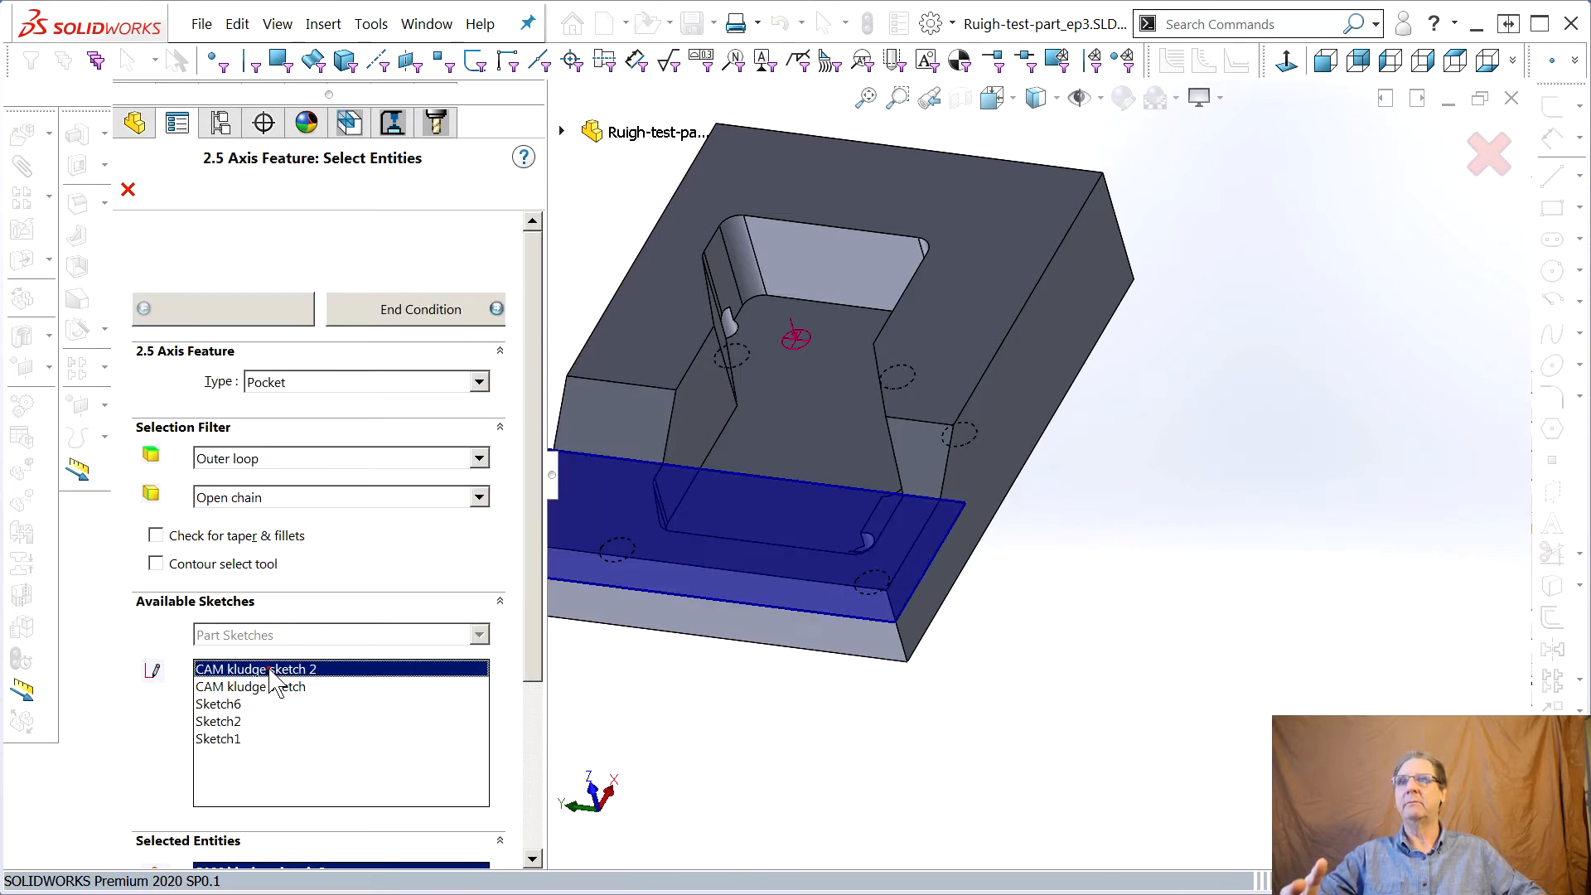
click(434, 309)
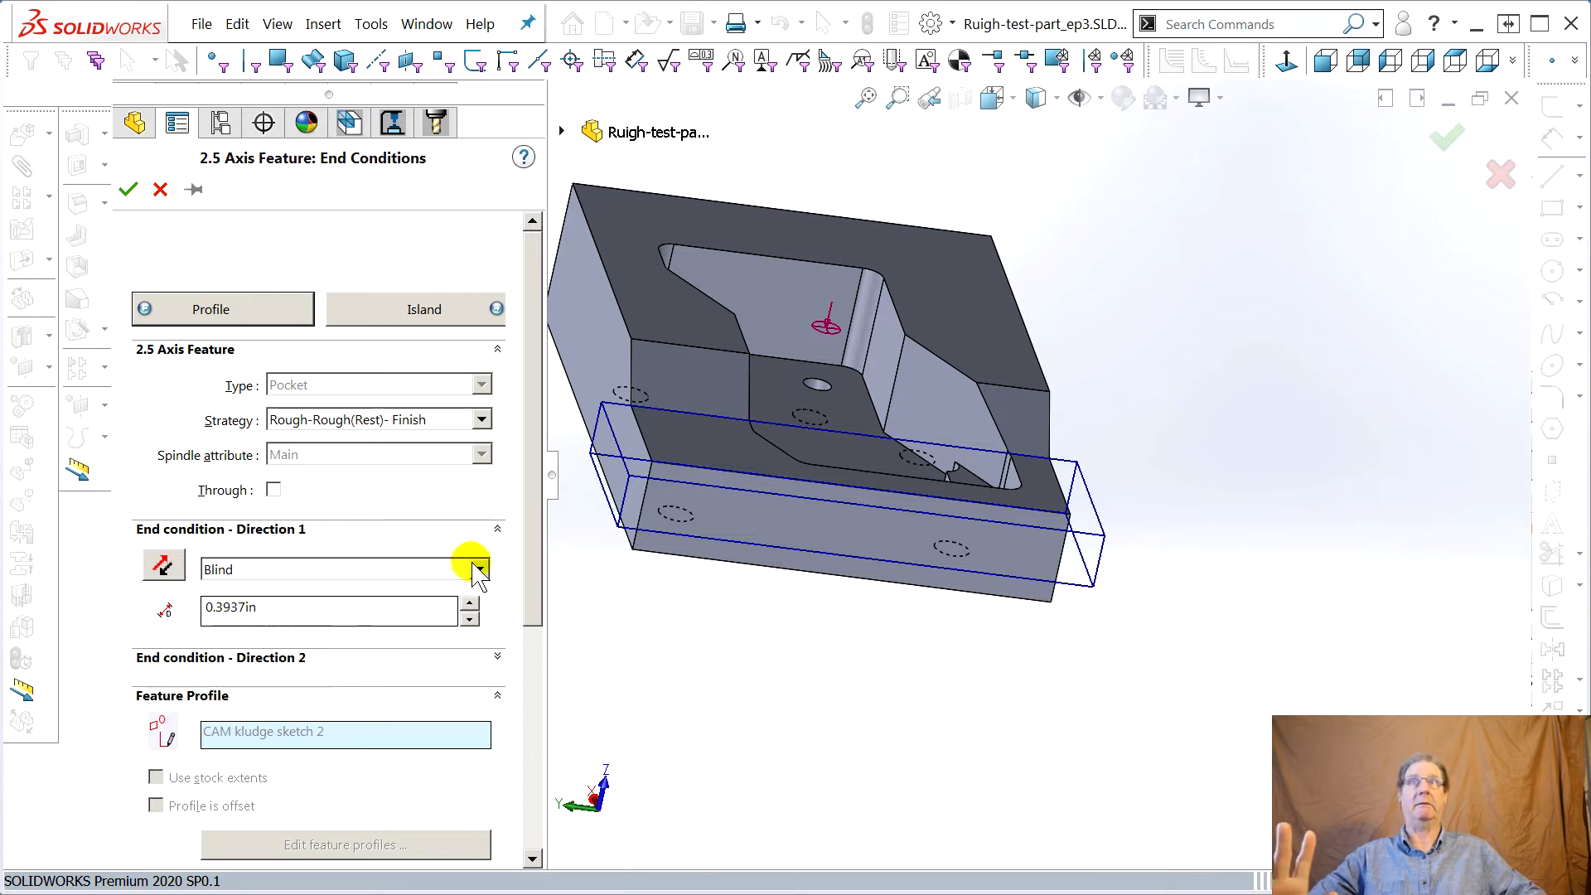
Set the pocket's end condition to Upto Face, picking the part's lower step face
middle_drag(668, 660, 649, 693)
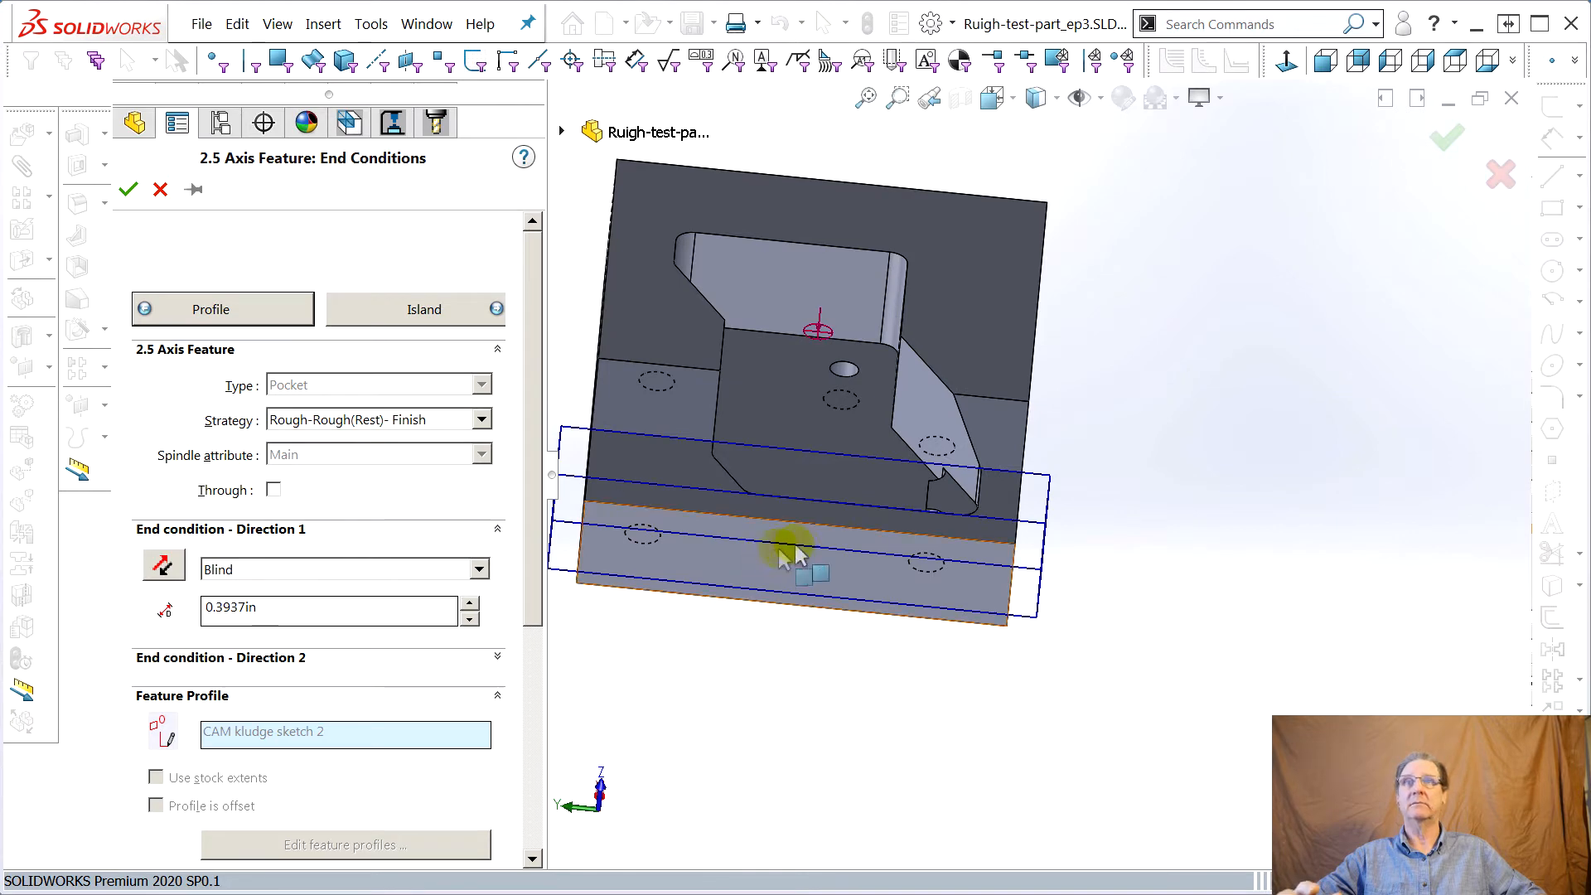
mouse_move(757, 639)
middle_down()
mouse_move(799, 569)
mouse_move(747, 585)
mouse_move(782, 611)
mouse_move(757, 643)
middle_up()
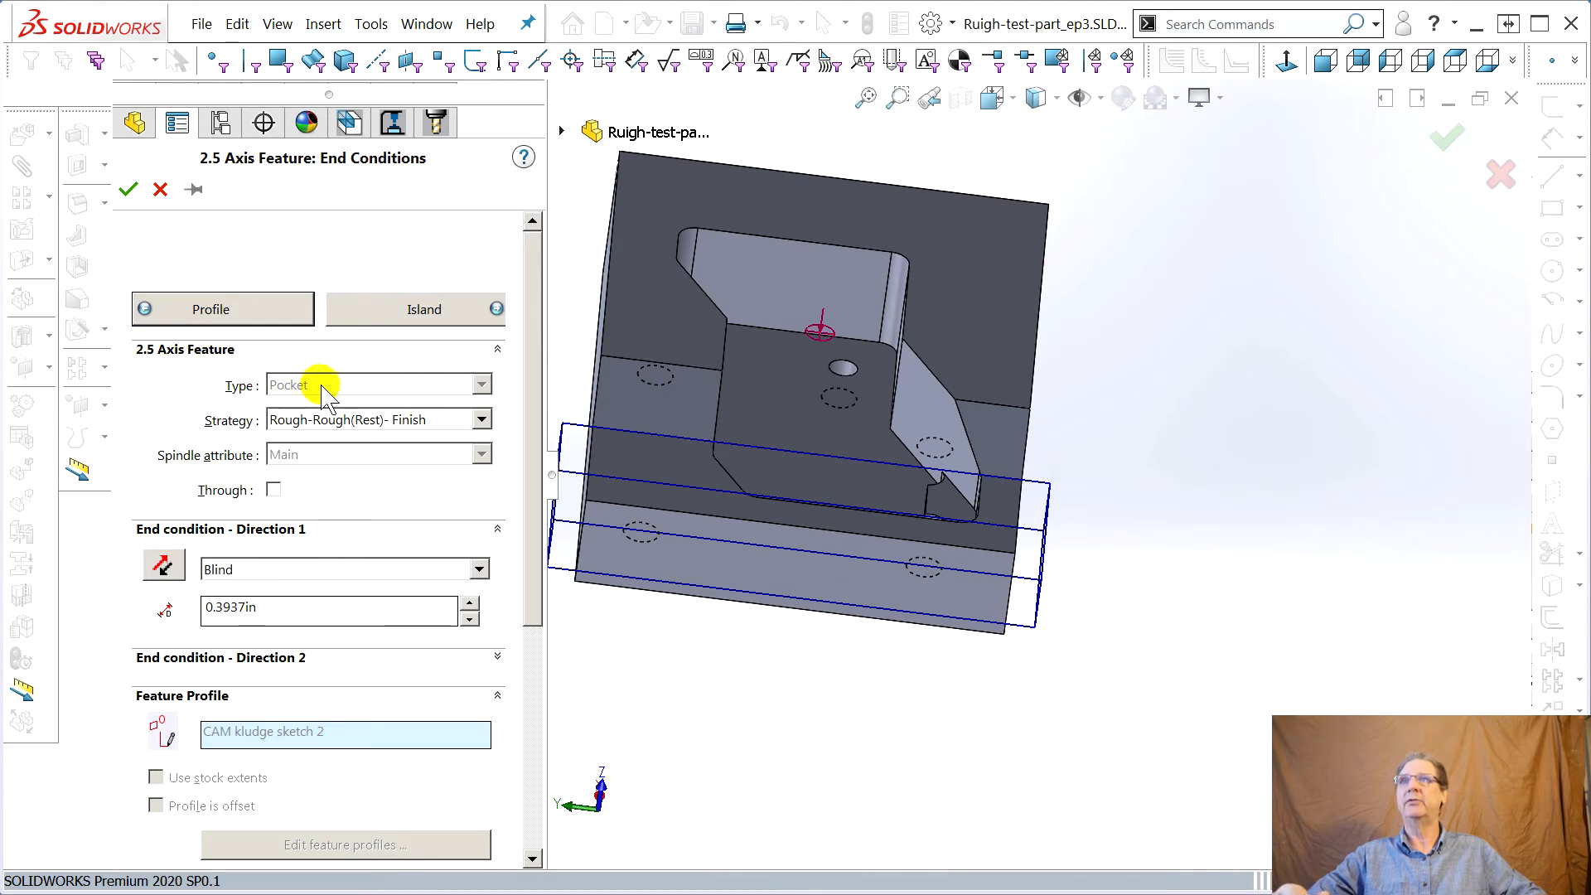
click(273, 570)
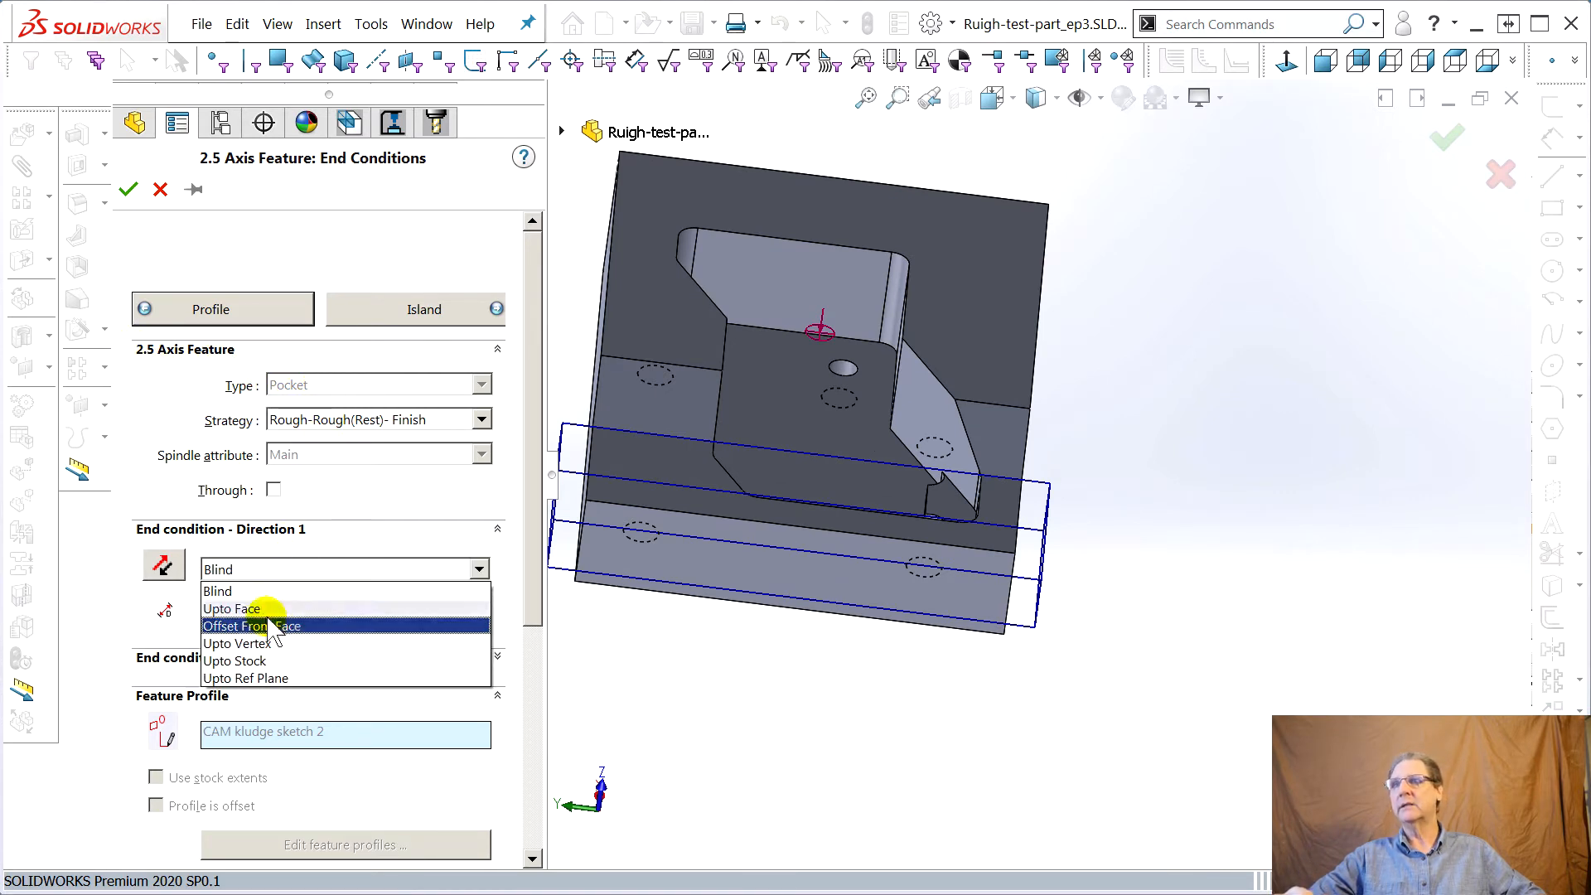
click(249, 609)
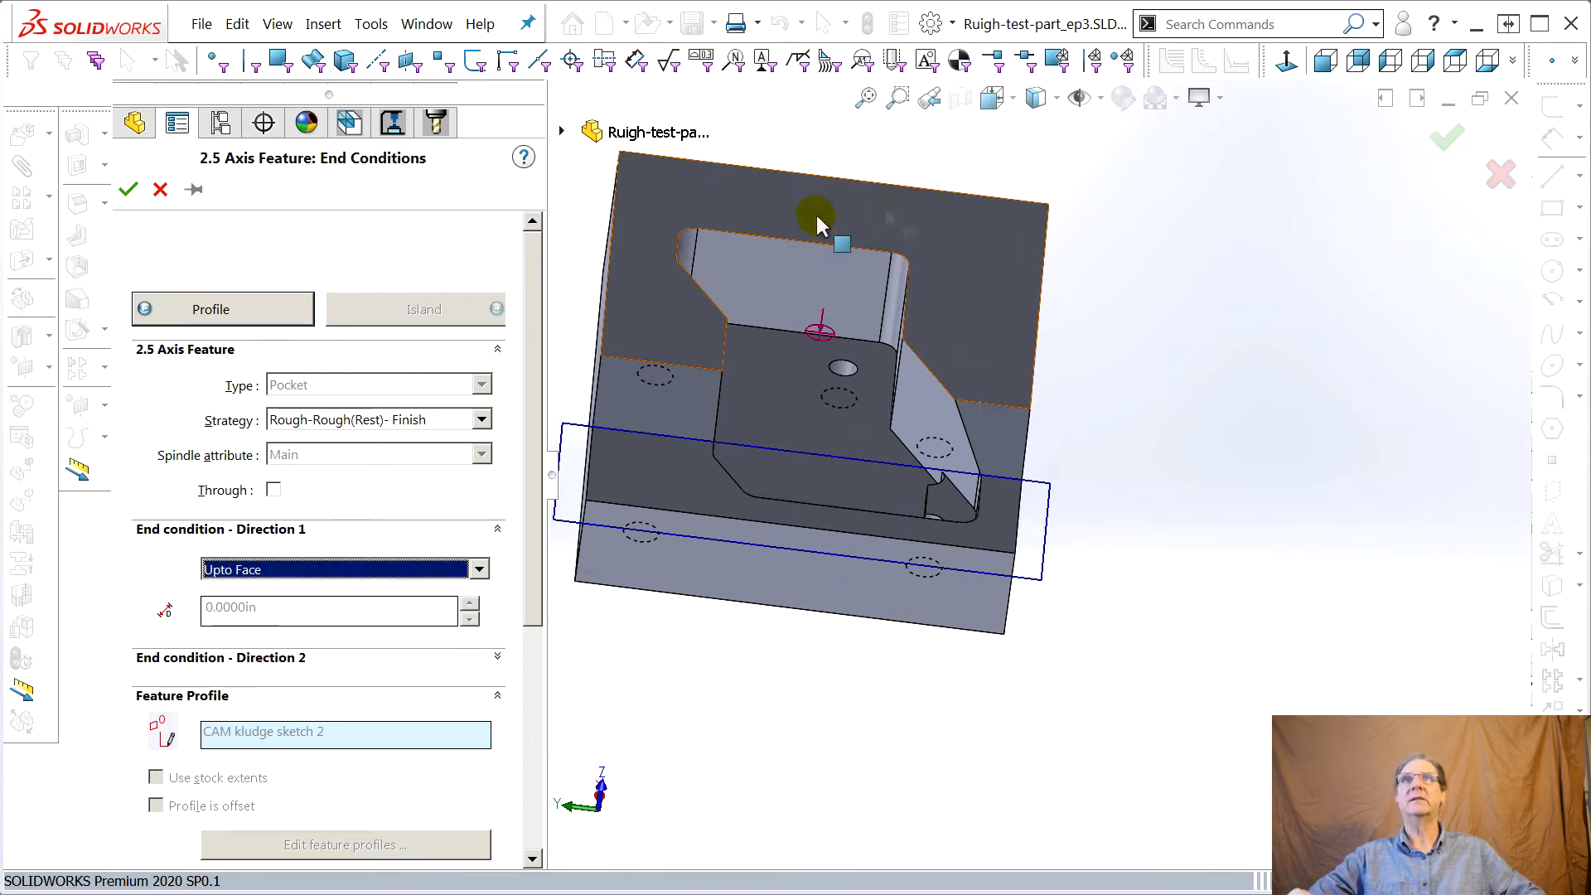
click(644, 282)
mouse_move(693, 602)
middle_down()
mouse_move(788, 596)
mouse_move(813, 572)
mouse_move(667, 605)
mouse_move(693, 611)
middle_up()
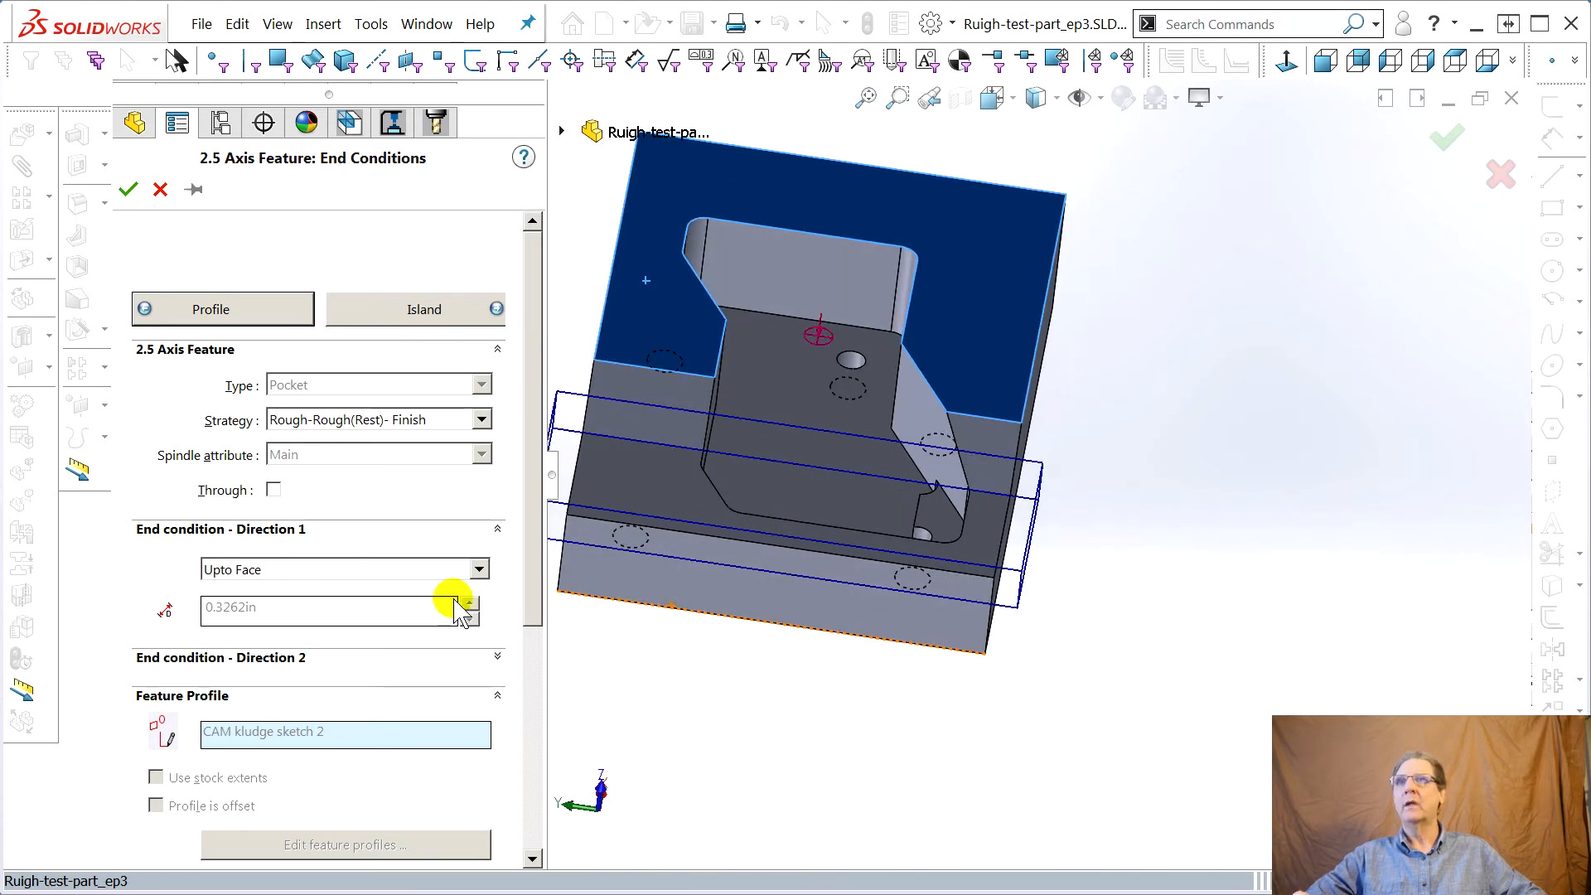
Review the matching TechDB operations and set the pocket strategy to Rough-Finish
mouse_move(373, 433)
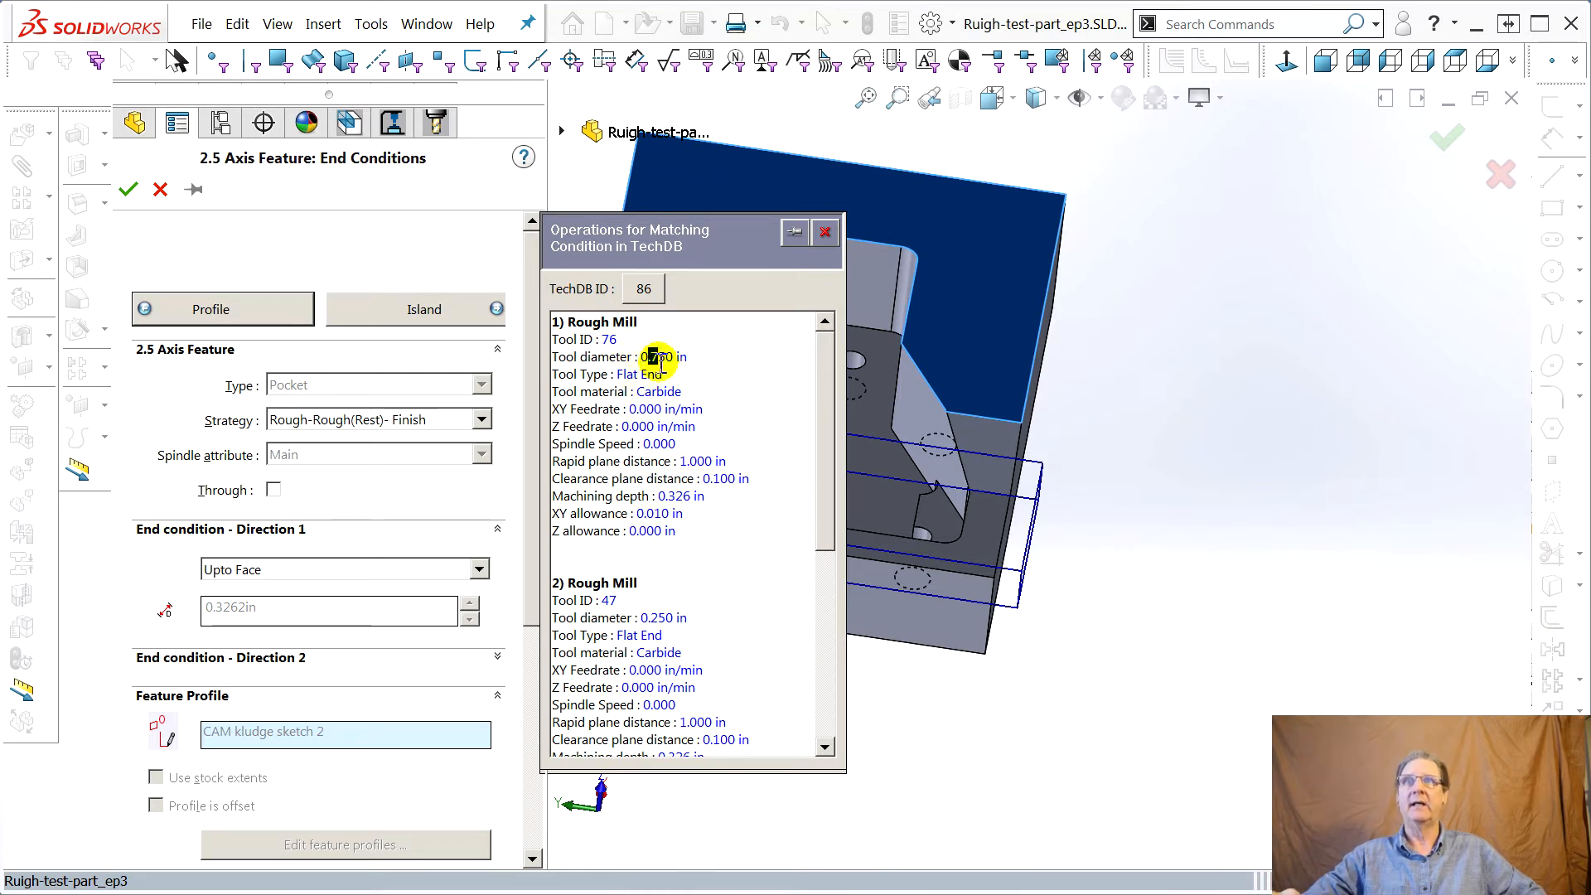
click(631, 636)
scroll(647, 630, down, 1)
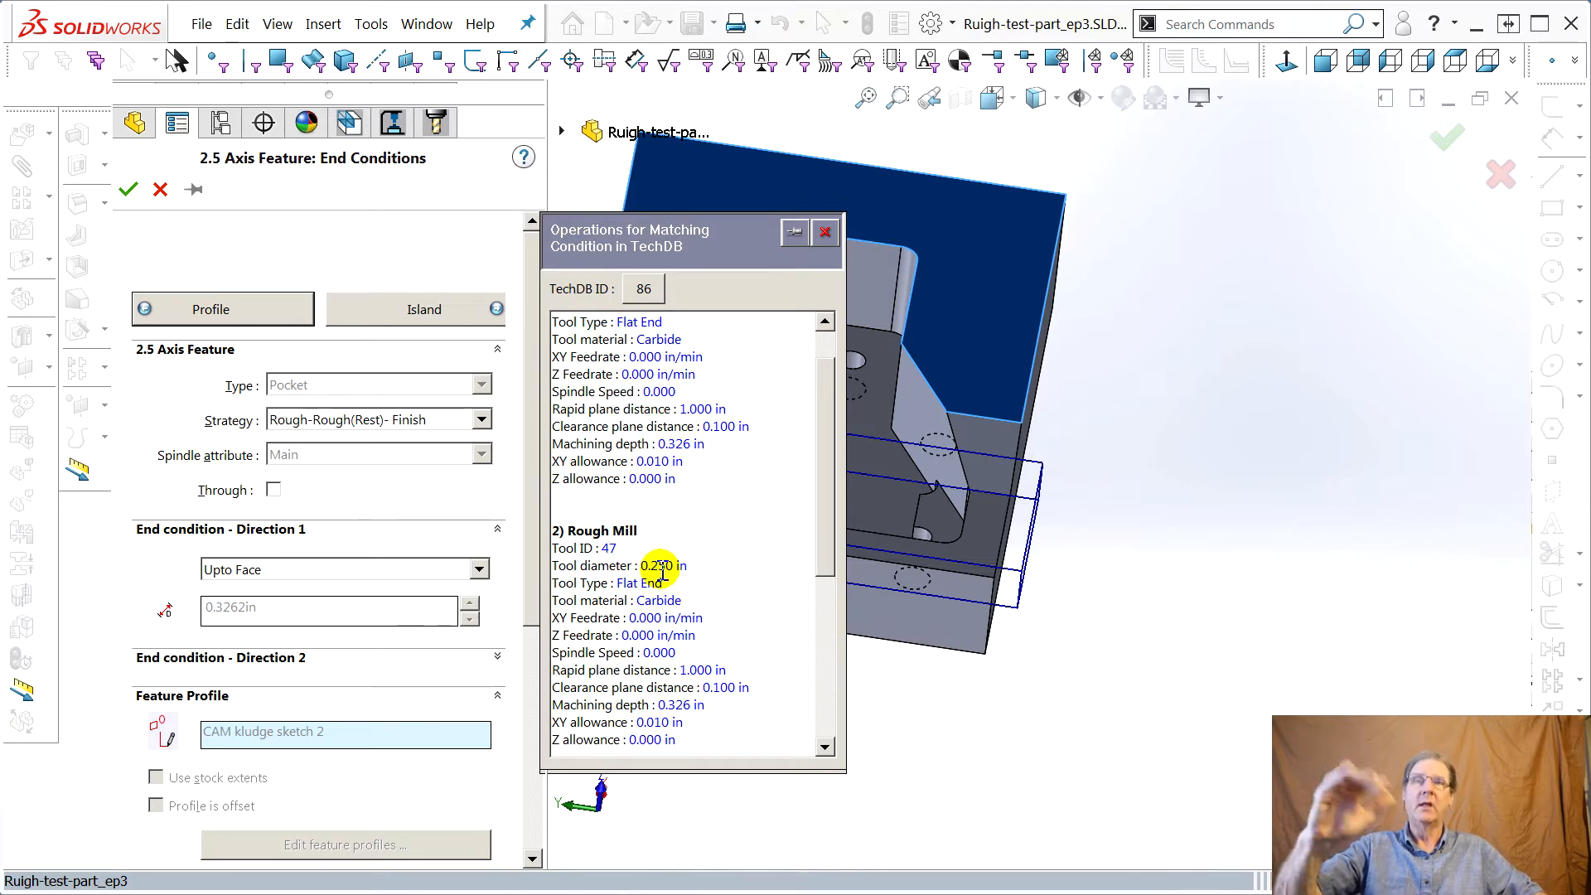
scroll(597, 623, down, 6)
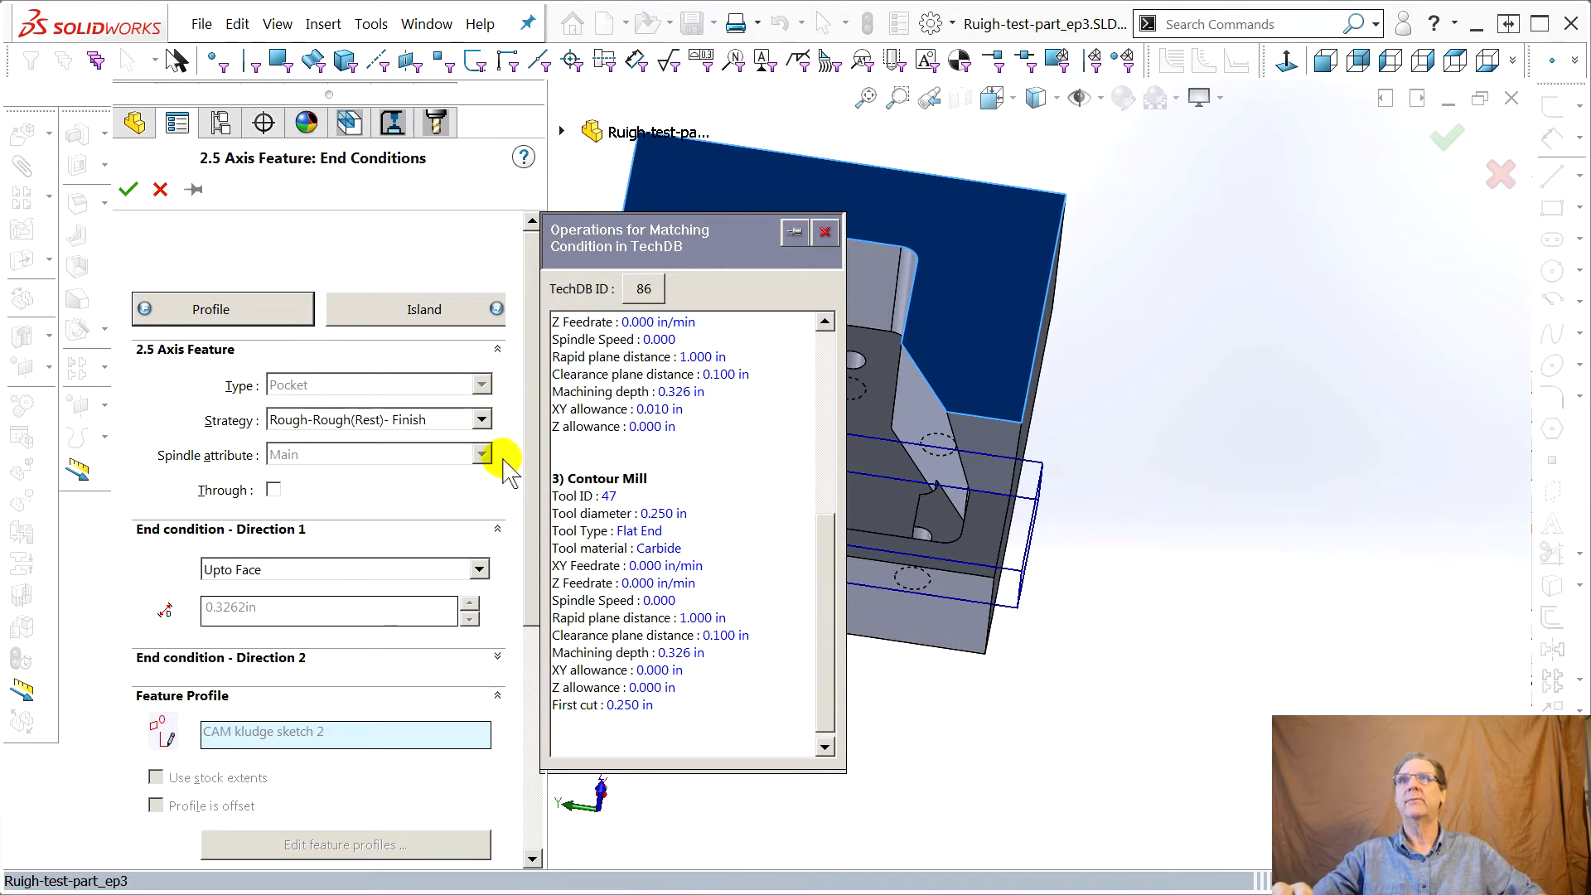
click(481, 420)
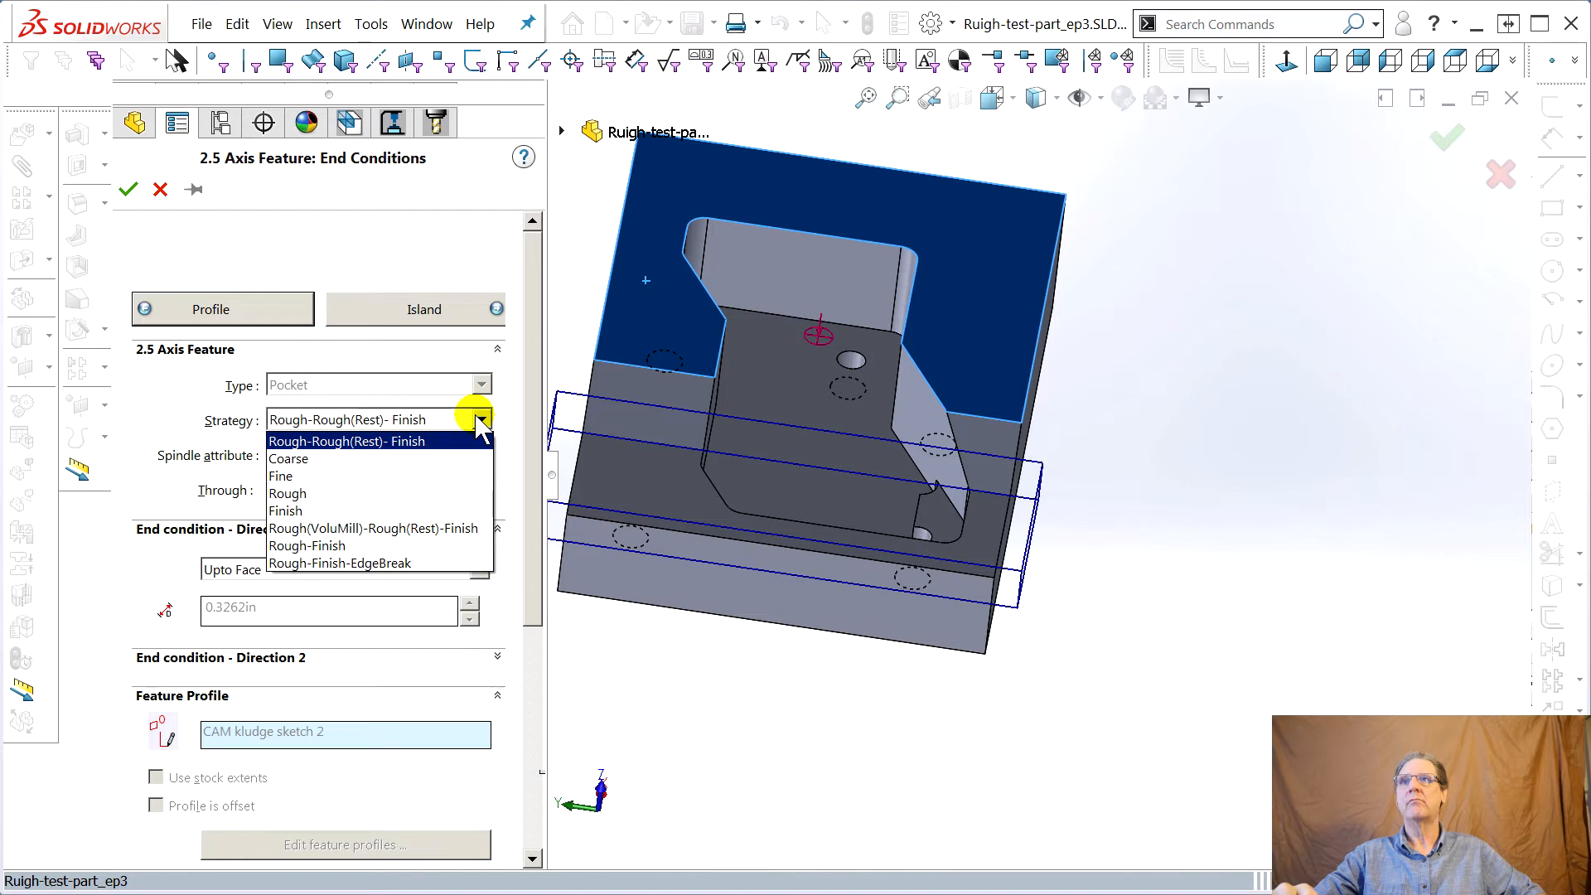
click(321, 545)
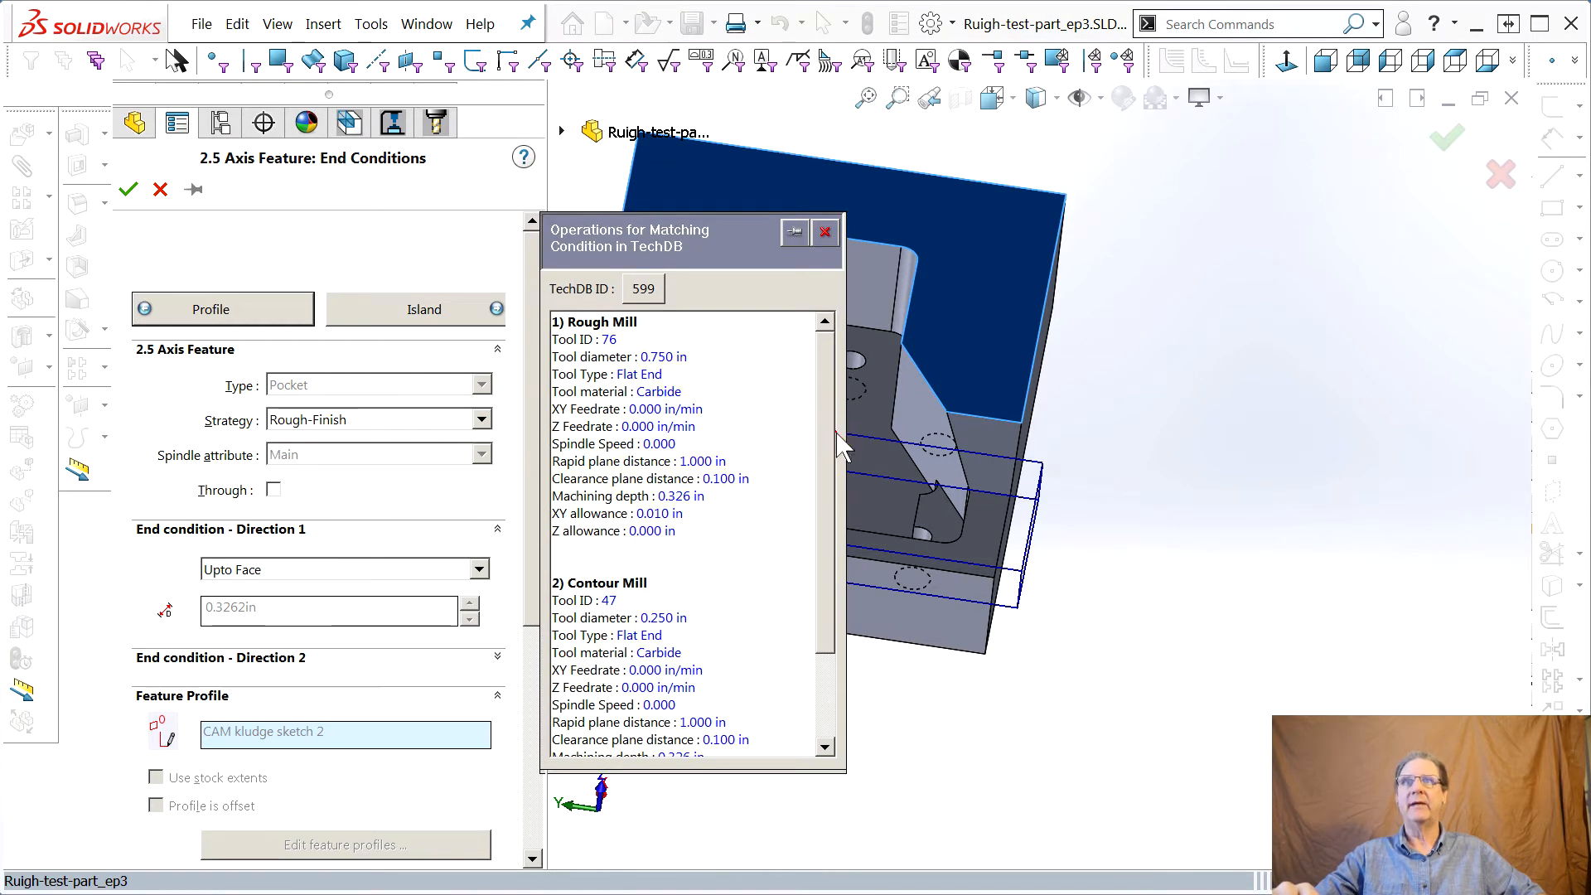
Accept the new pocket feature and generate an operation plan for Rectangular Pocket1
mouse_move(832, 509)
mouse_down()
mouse_move(821, 578)
mouse_move(822, 495)
mouse_up()
click(129, 190)
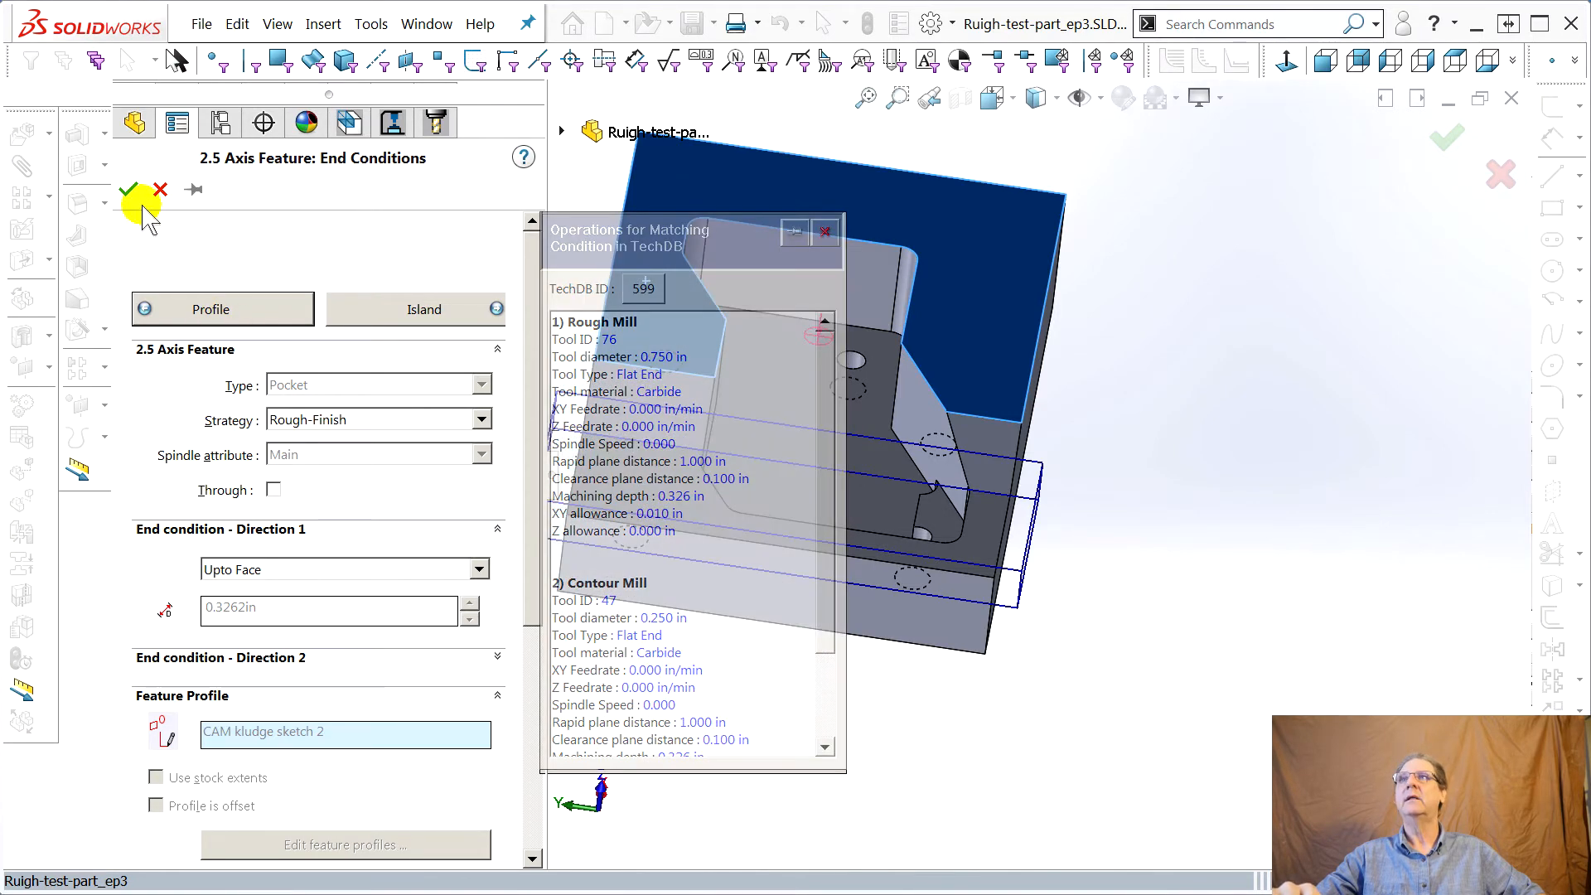
right_click(253, 329)
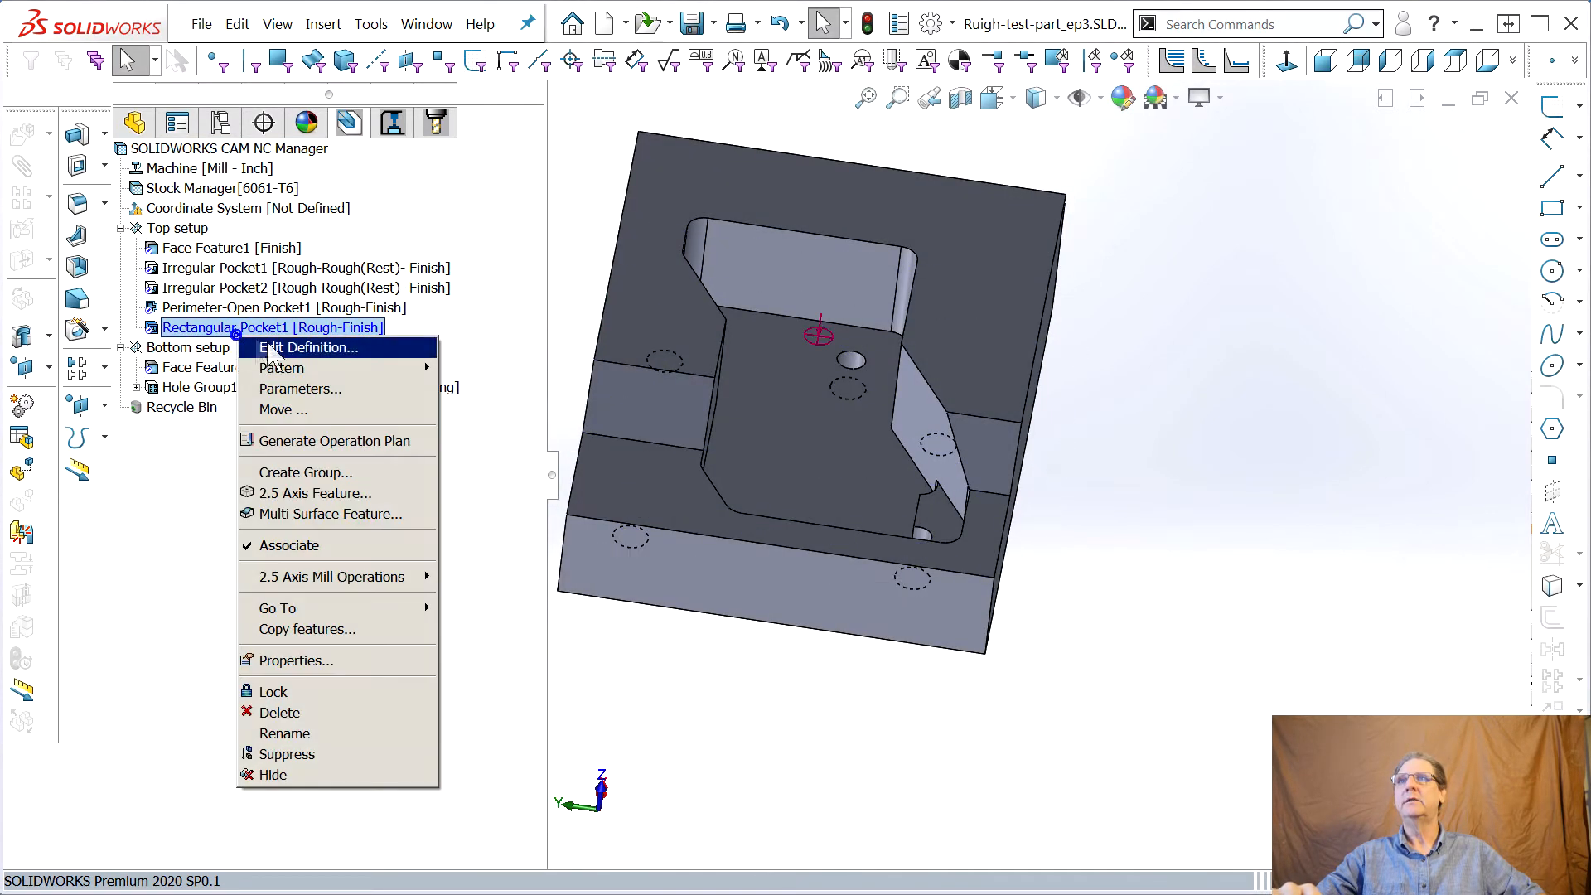
click(326, 438)
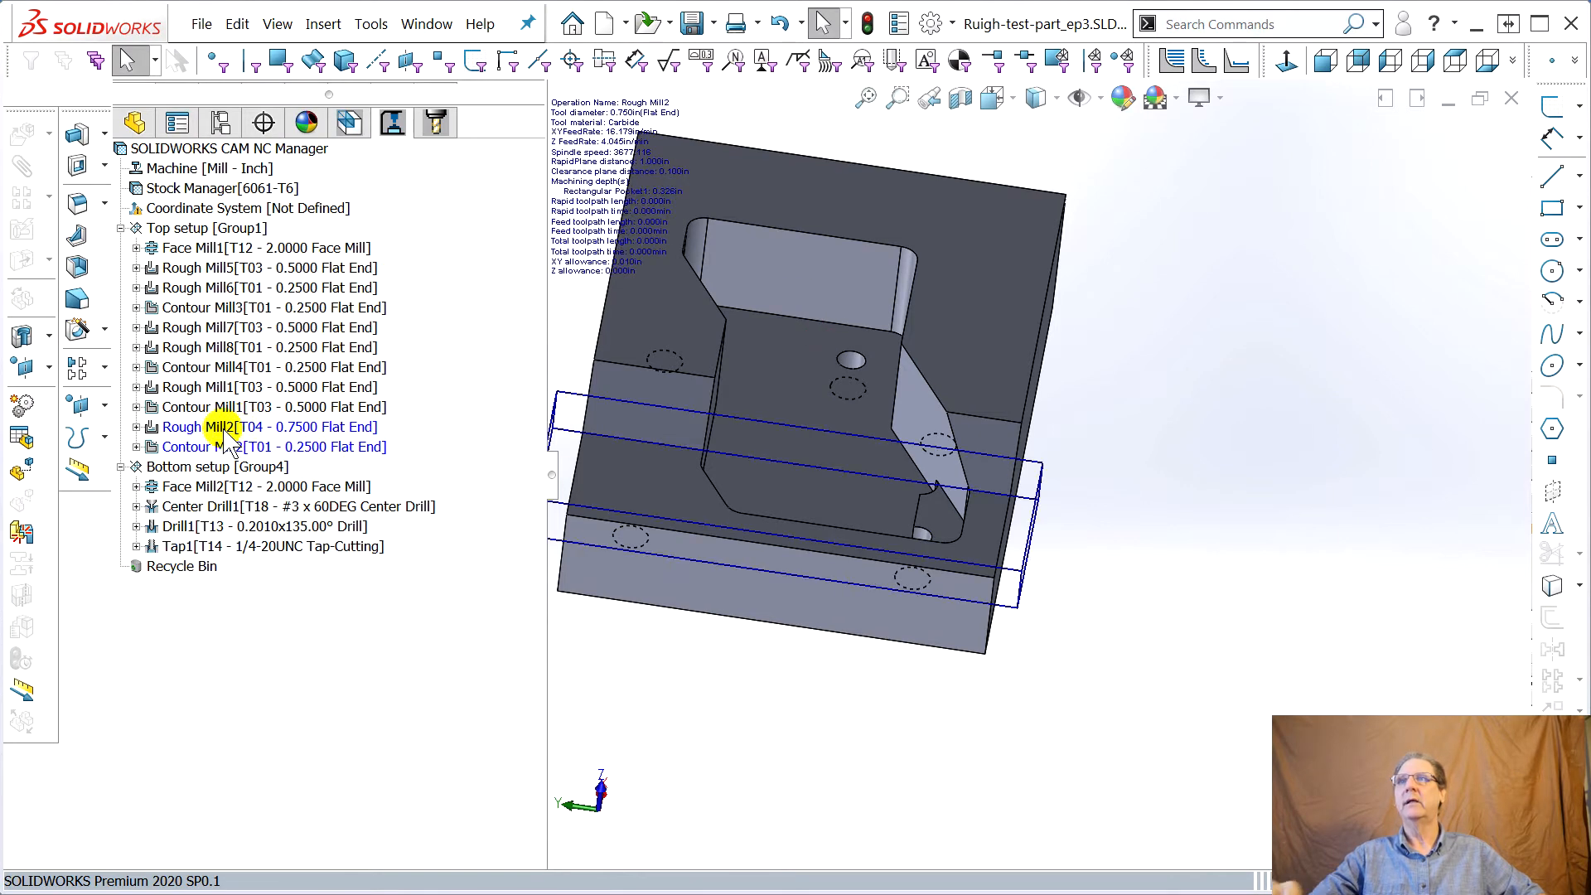
Generate toolpaths for the new Rough Mill2 and Contour Mill2 operations
click(222, 431)
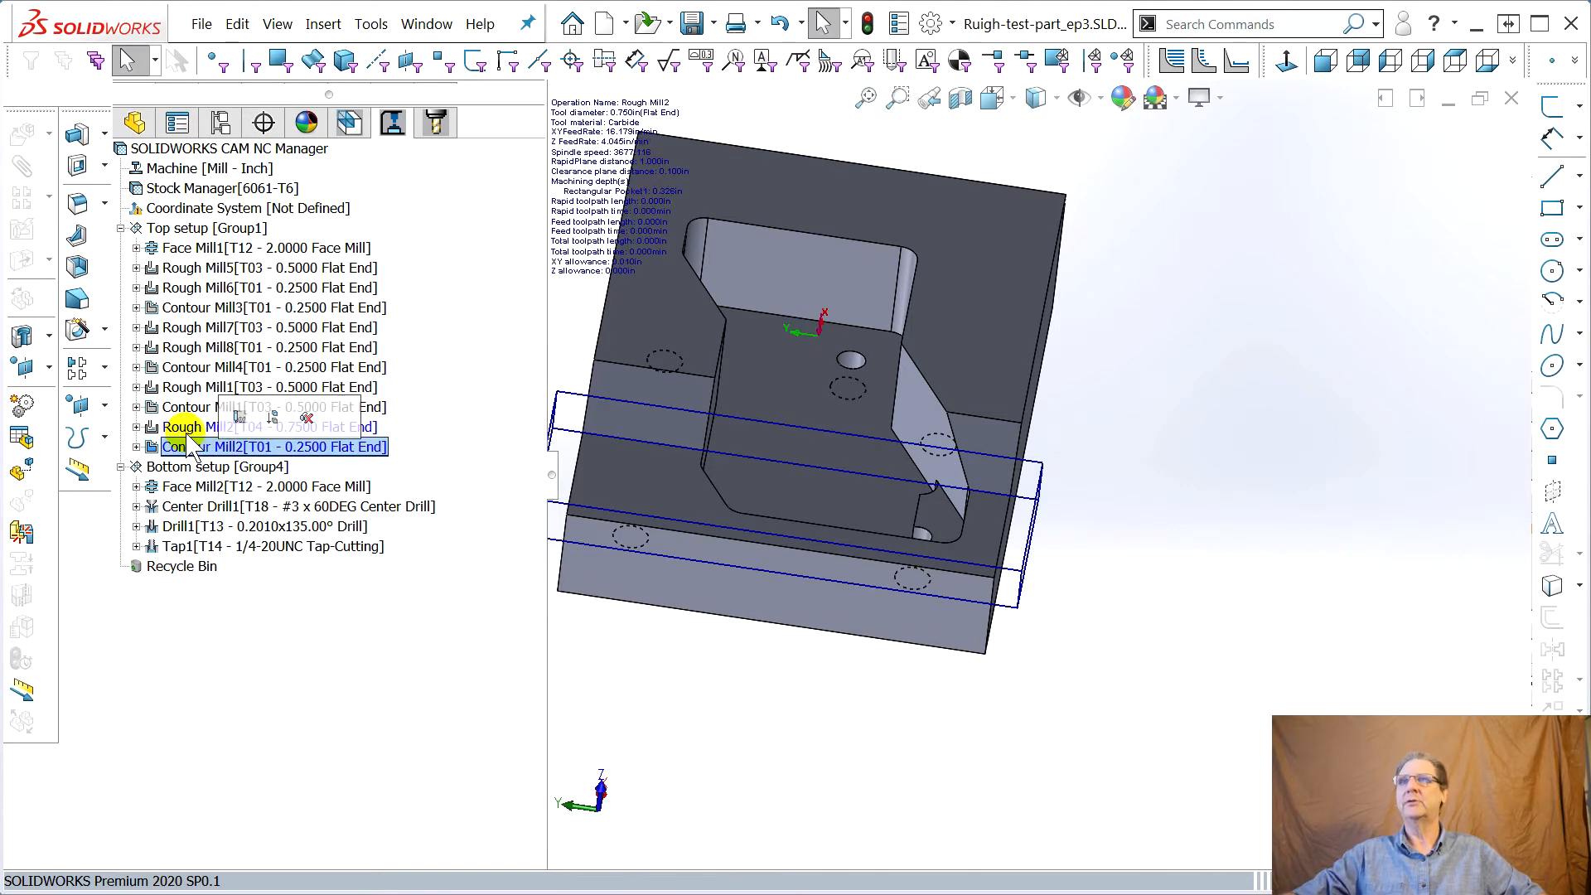
ctrl+click(209, 448)
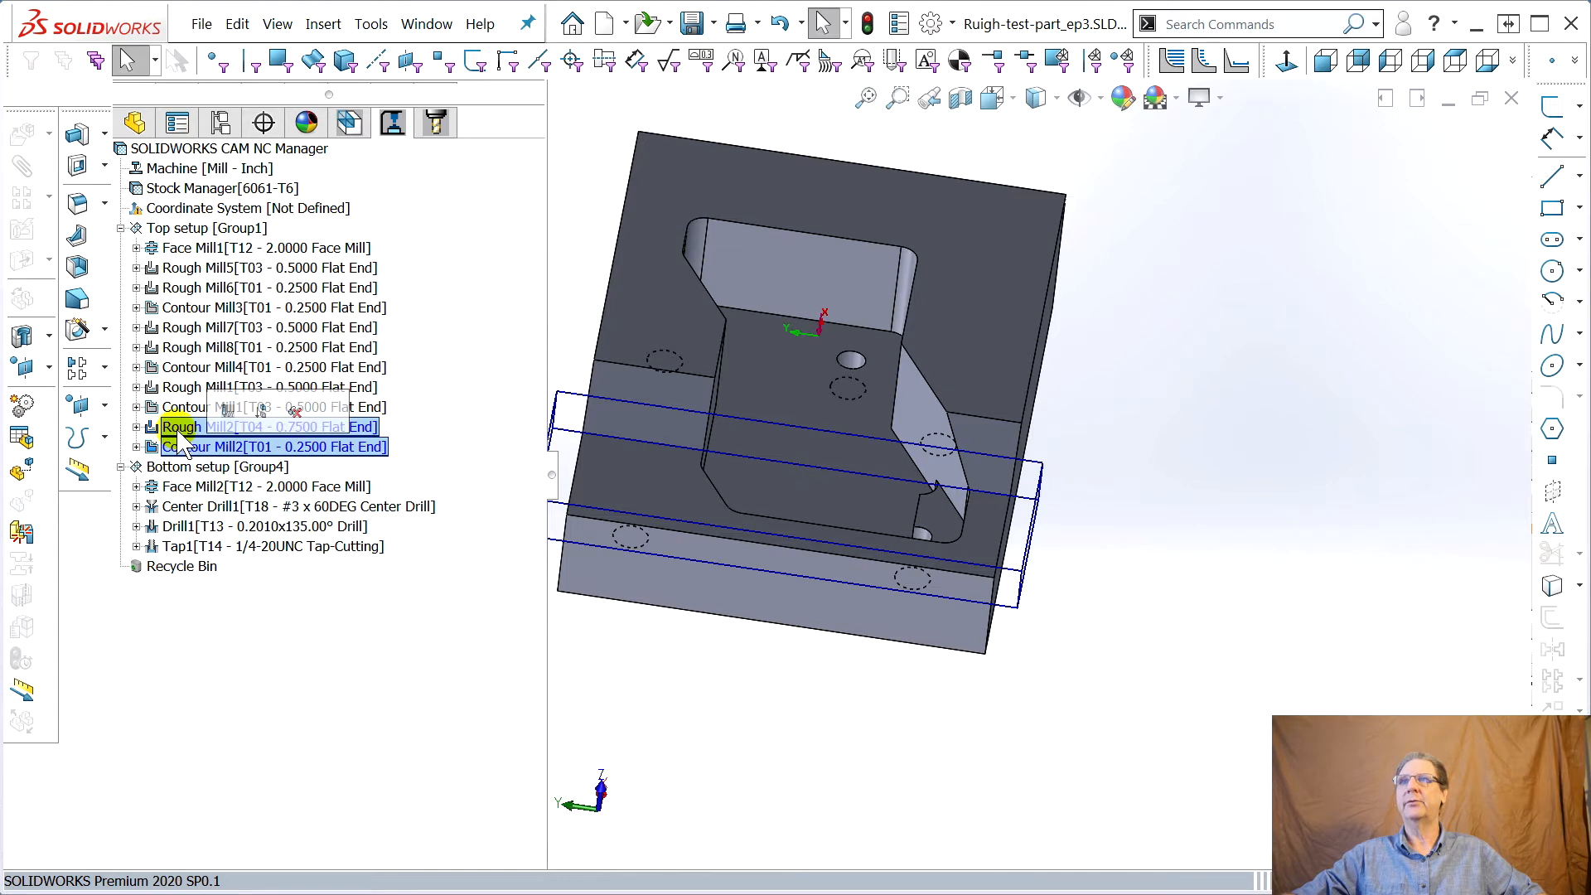
right_click(188, 429)
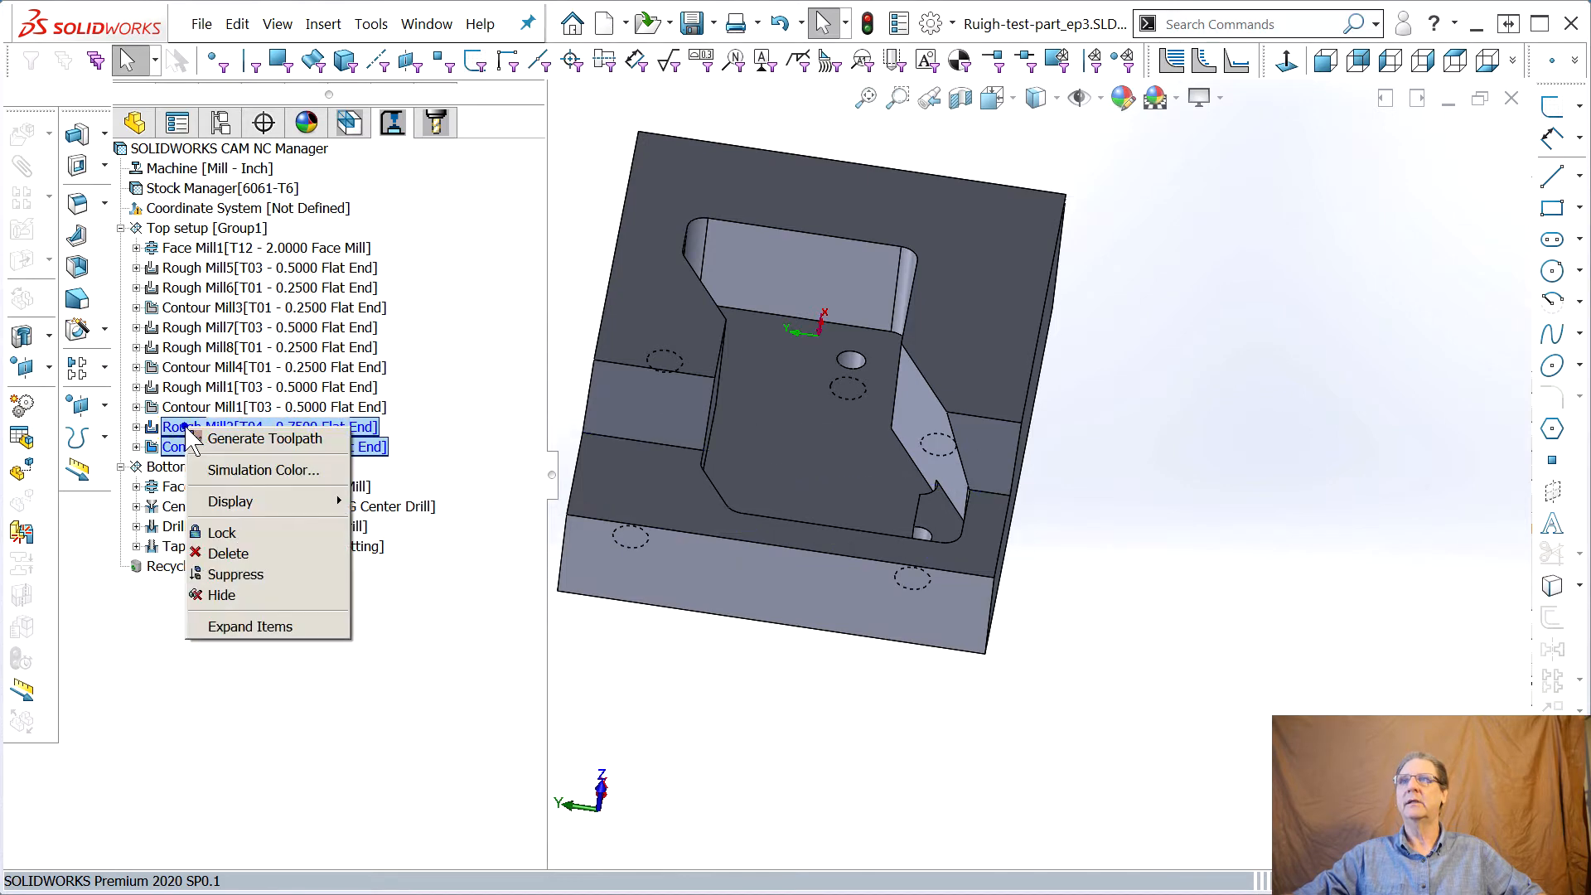
click(252, 439)
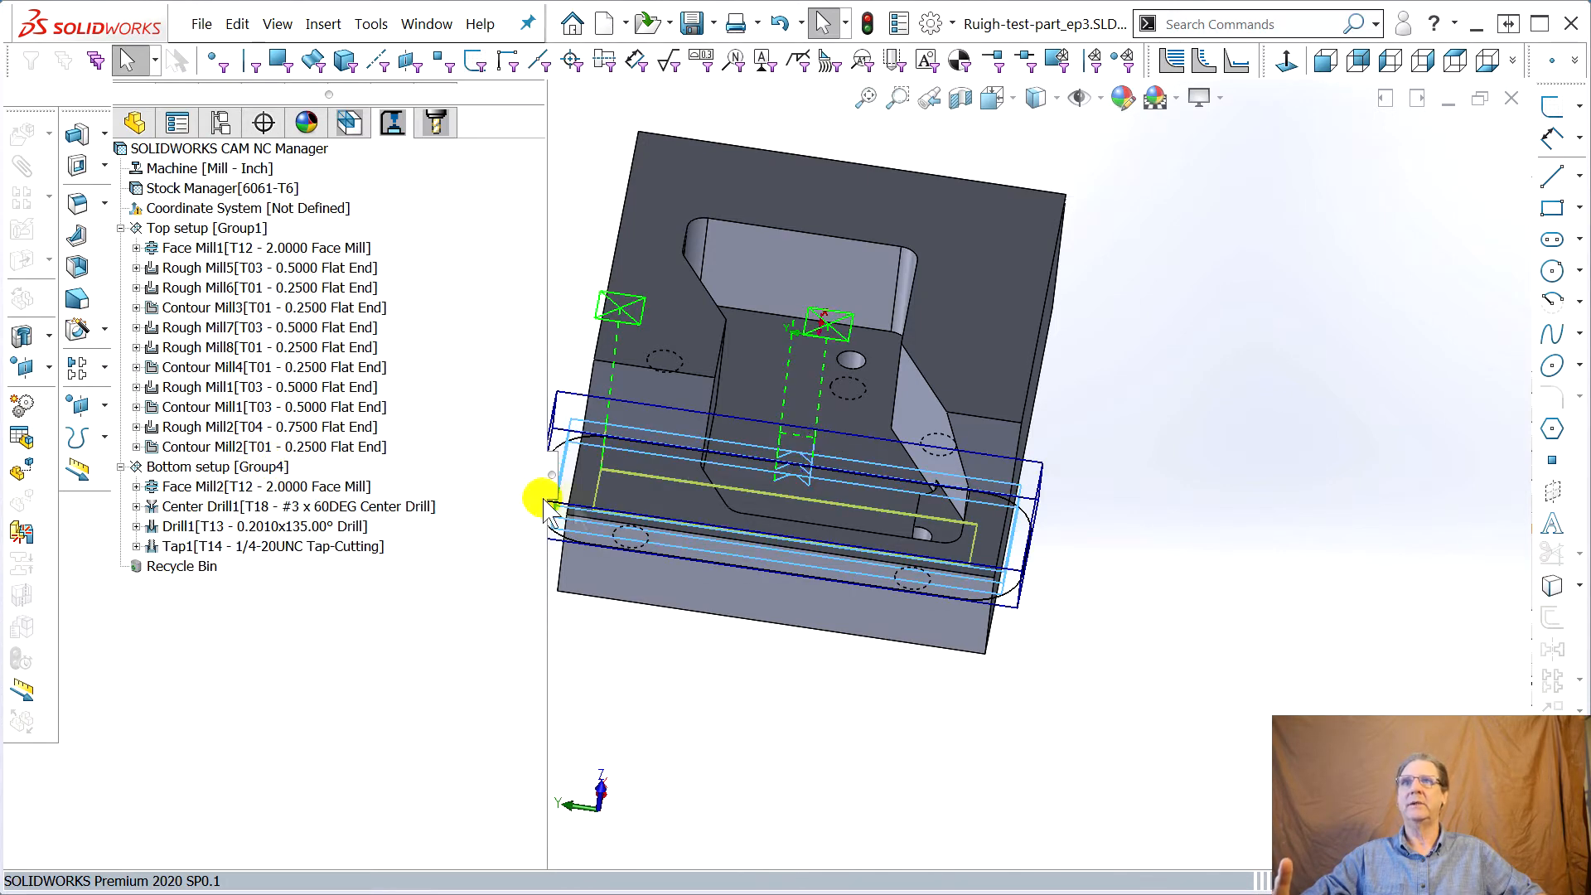
In the tool tree, move Rough Mill2 from the T04 0.7500 Flat End to the T03 0.5000 Flat End tool
click(437, 124)
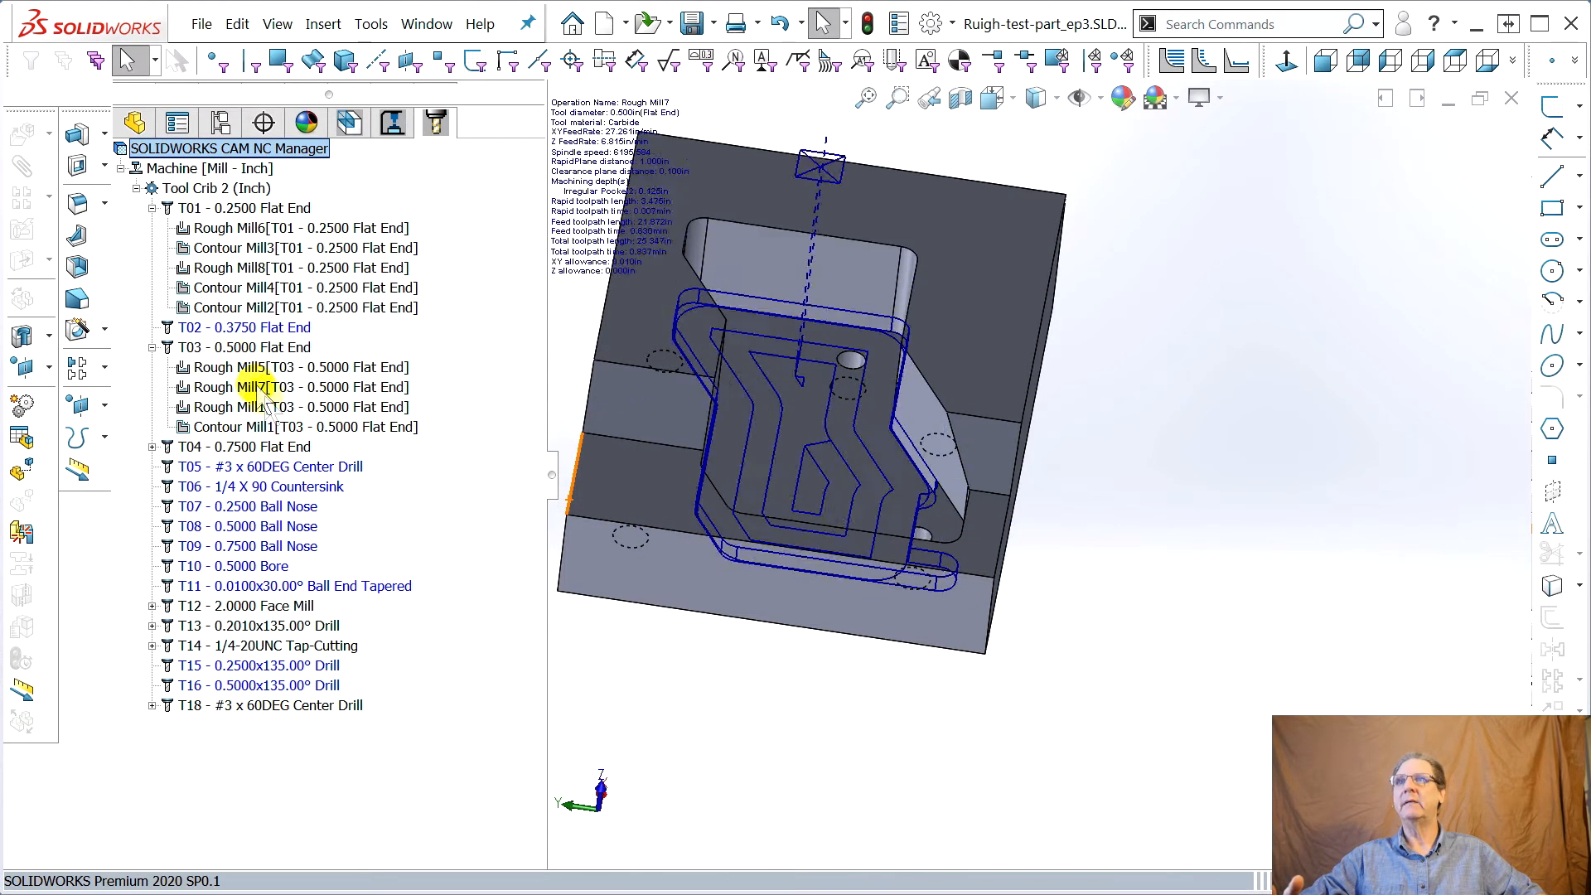
click(152, 447)
drag(274, 468, 249, 348)
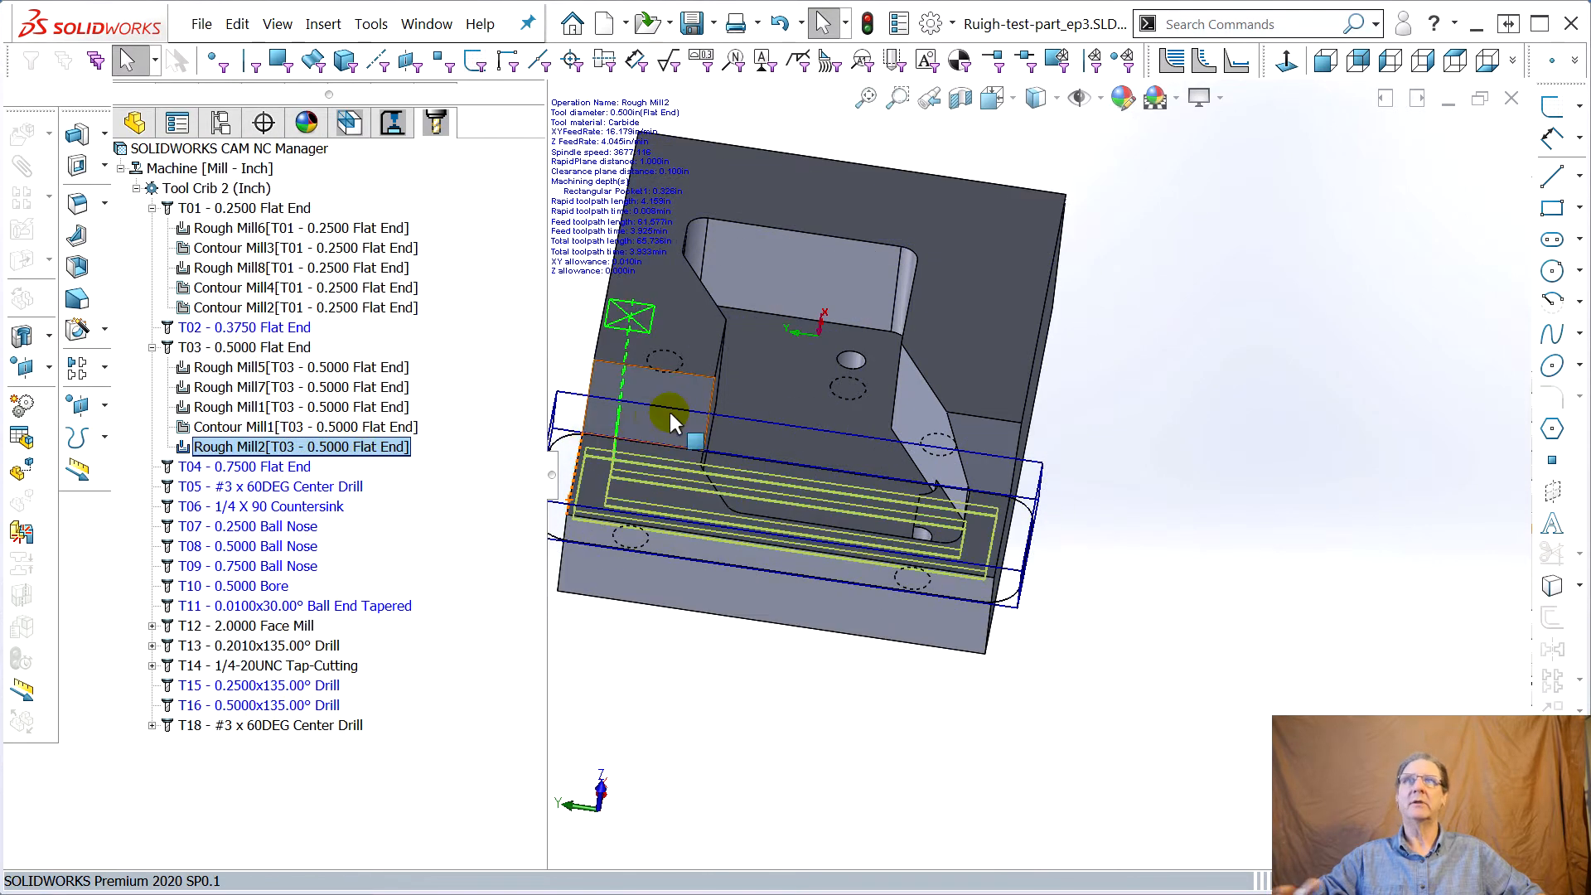
Inspect the toolpaths of Contour Mill1, Rough Mill2 and Contour Mill2 on the lower step
middle_drag(754, 512, 845, 663)
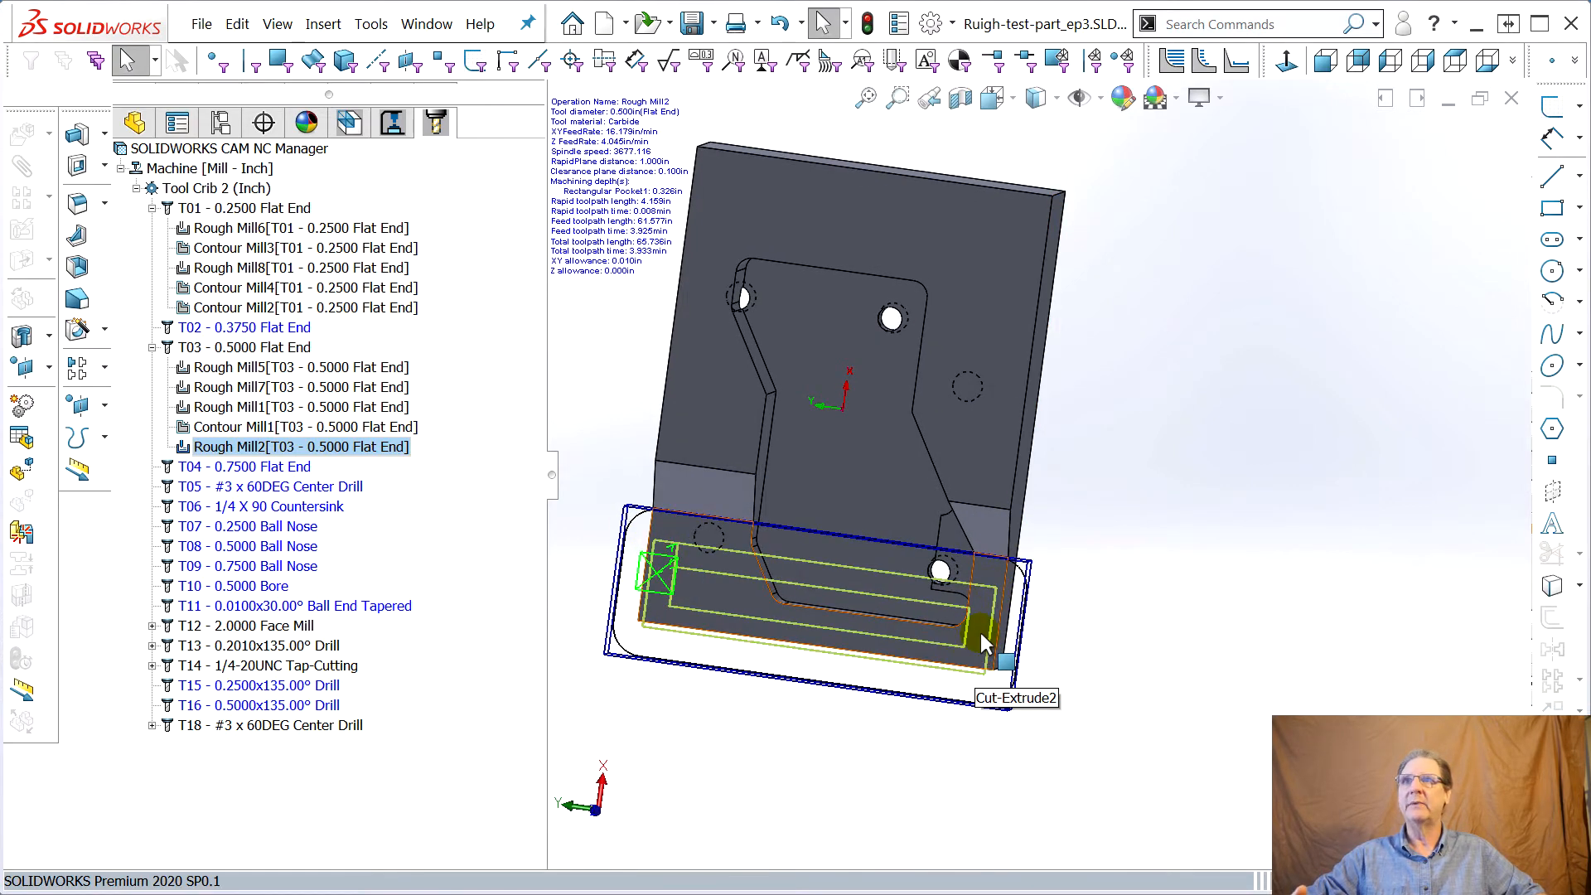
click(227, 428)
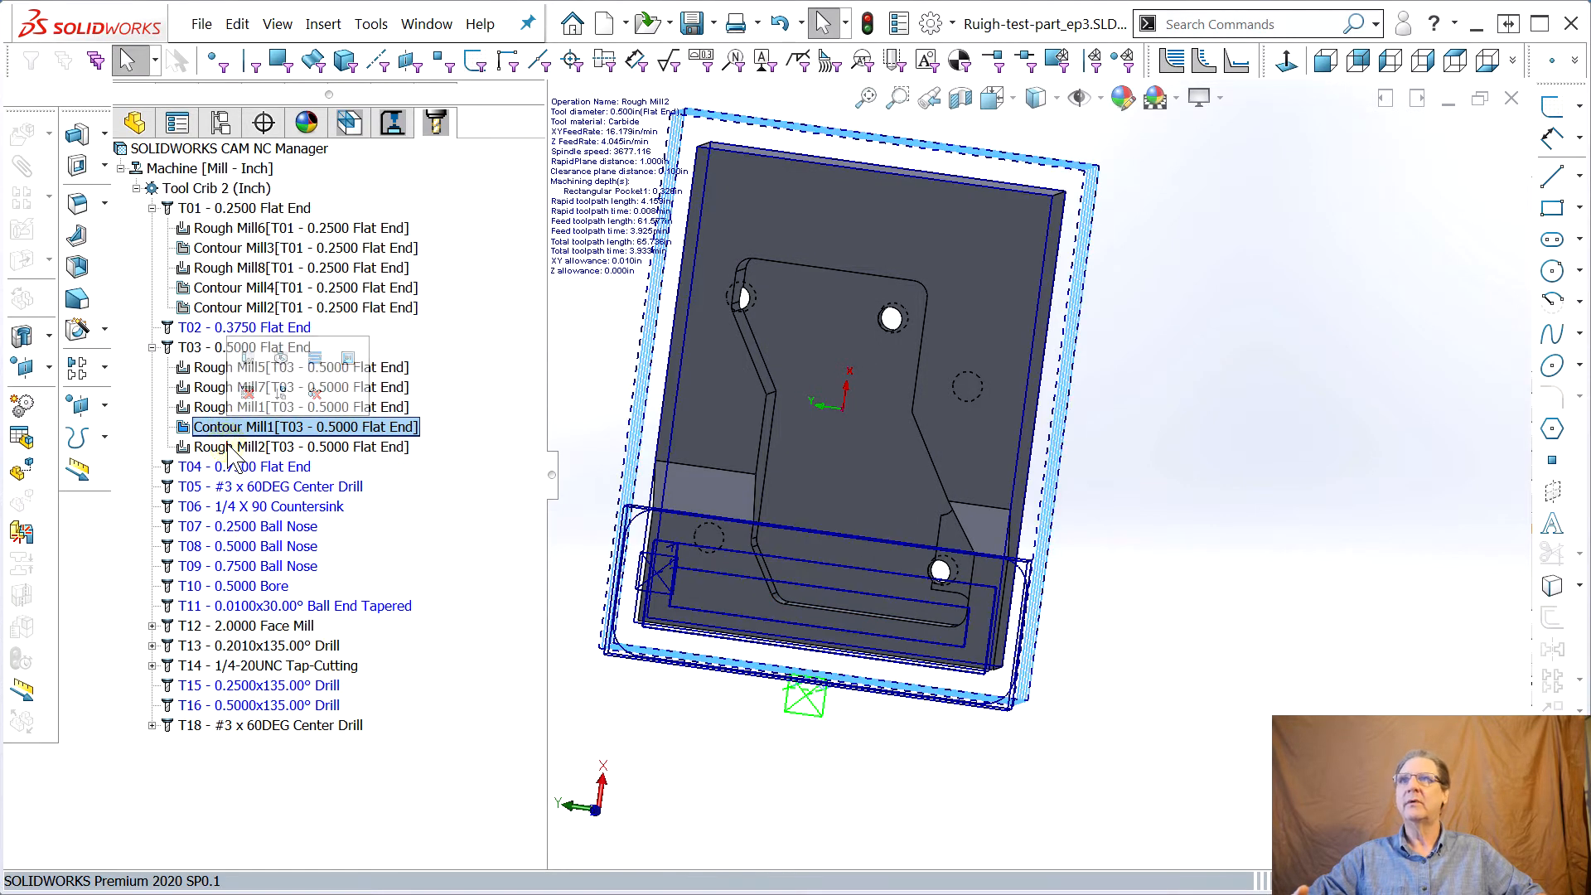
click(232, 448)
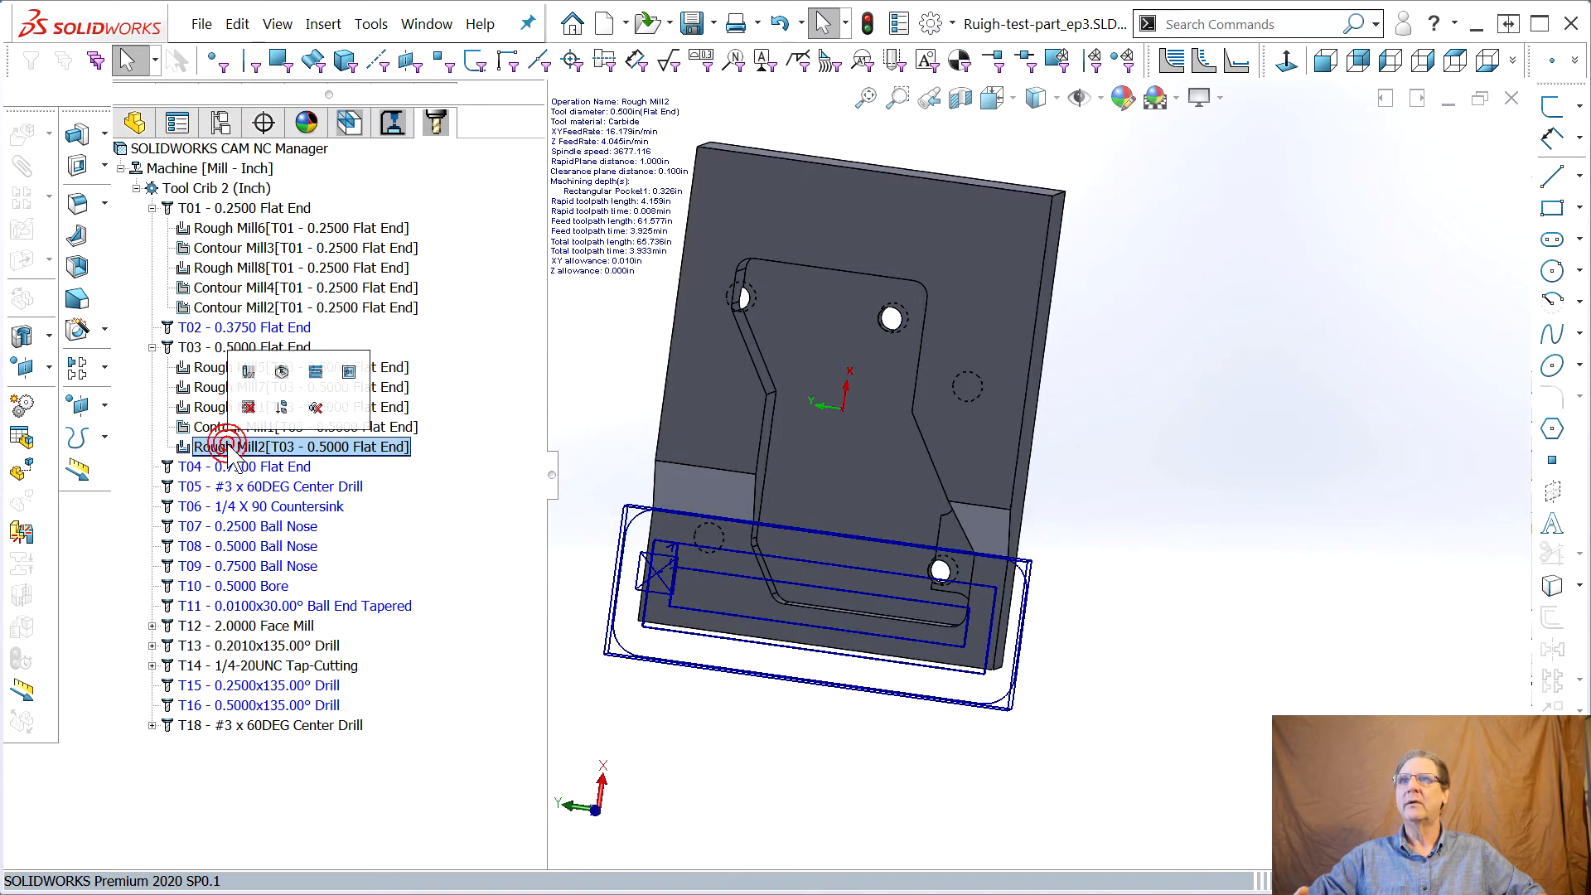
click(245, 308)
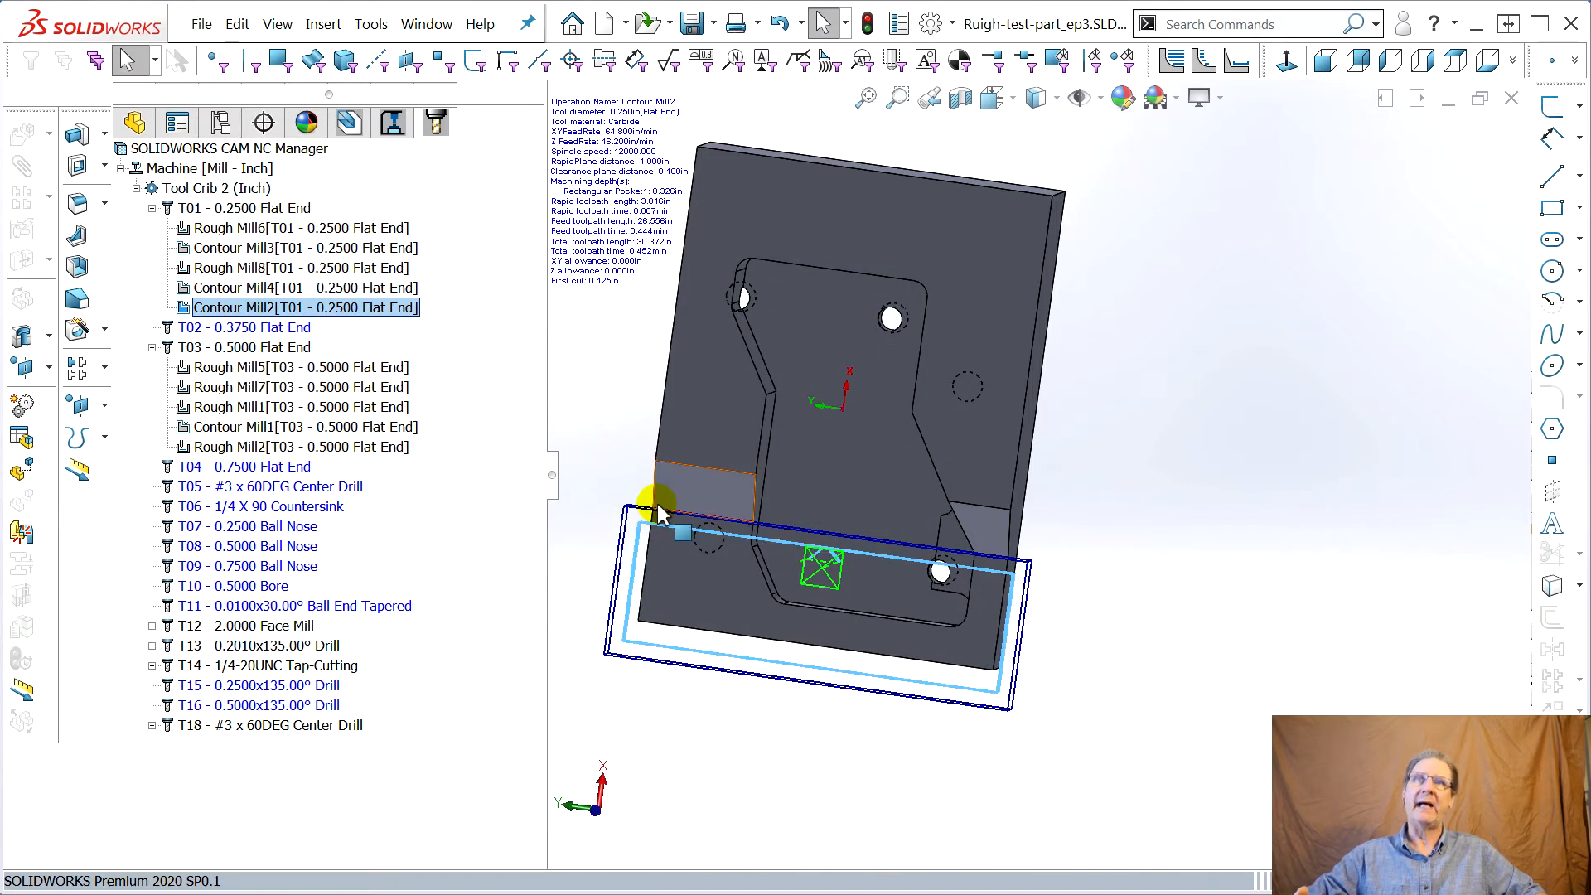
mouse_move(774, 532)
middle_down()
mouse_move(780, 503)
mouse_move(789, 516)
middle_up()
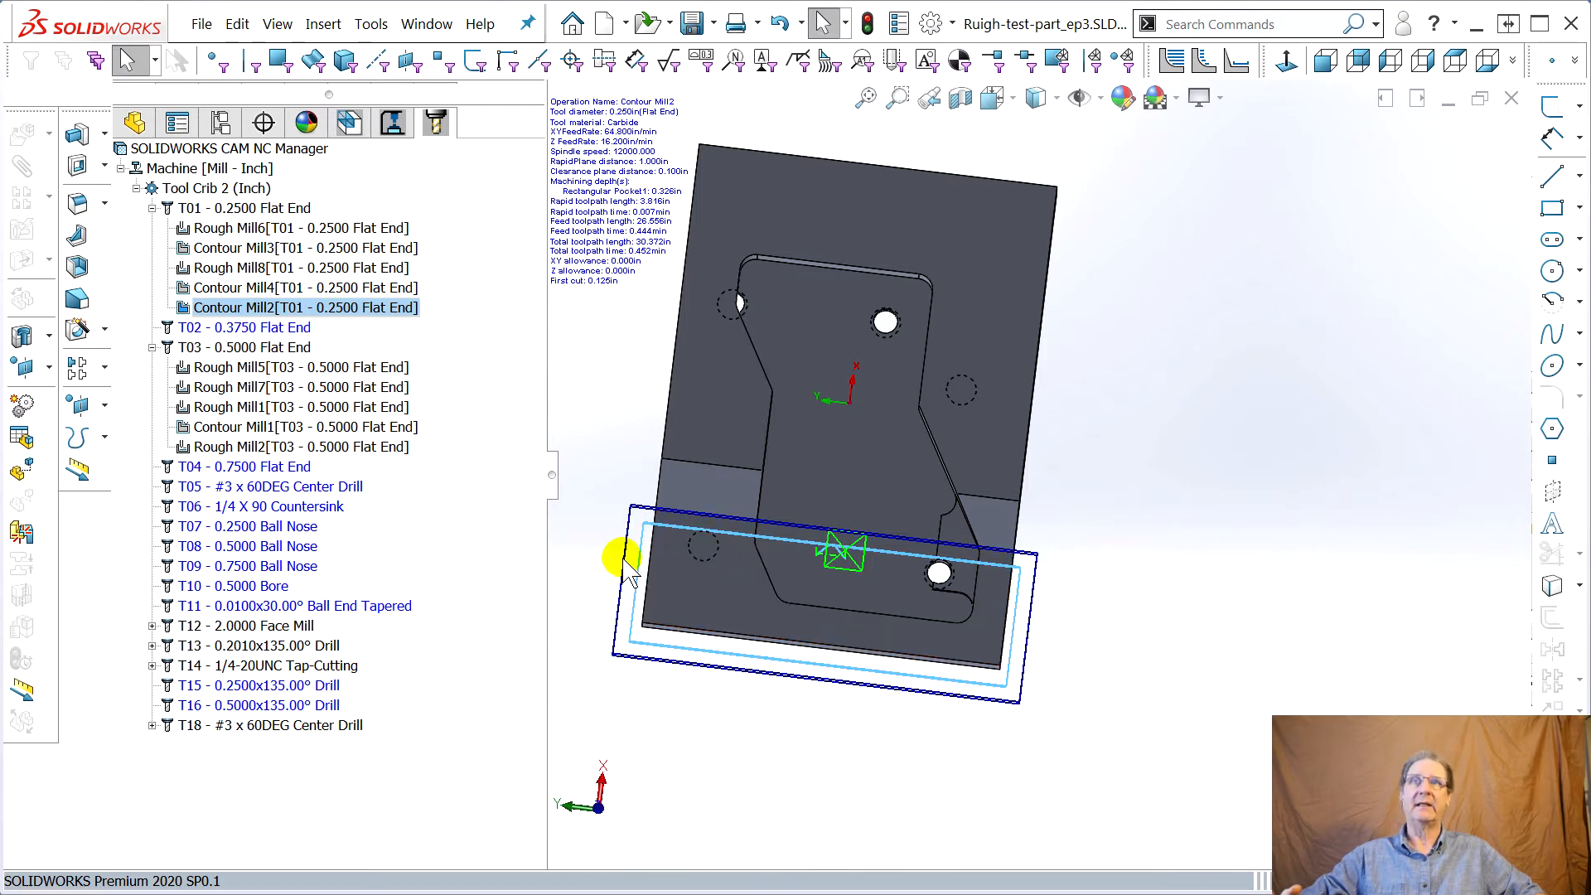
click(263, 446)
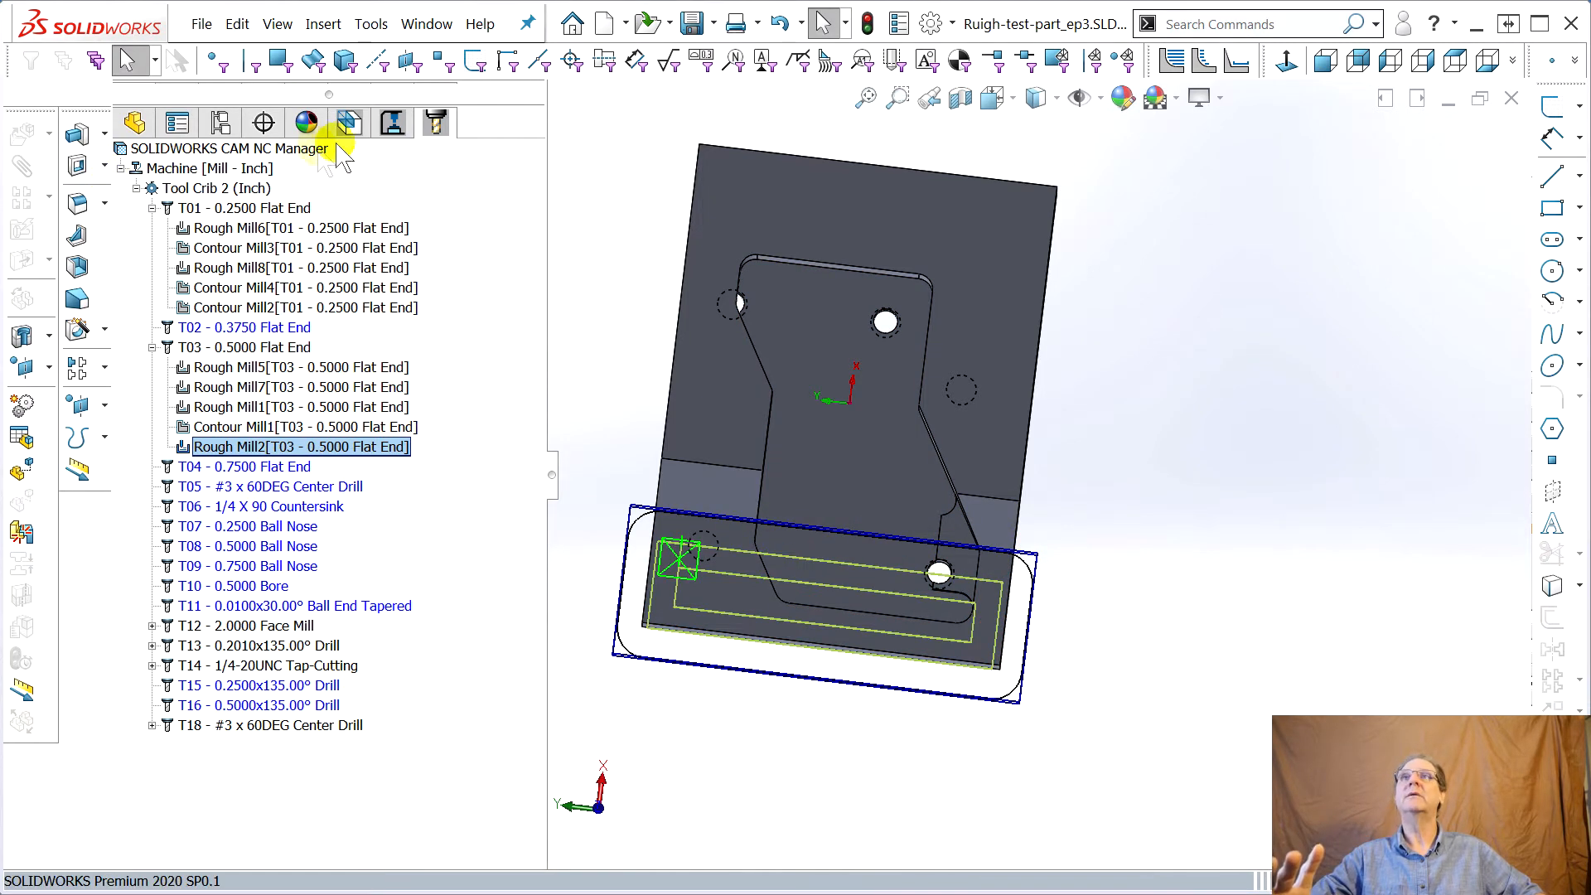
Regenerate toolpaths for all operations from the CAM NC Manager
click(393, 123)
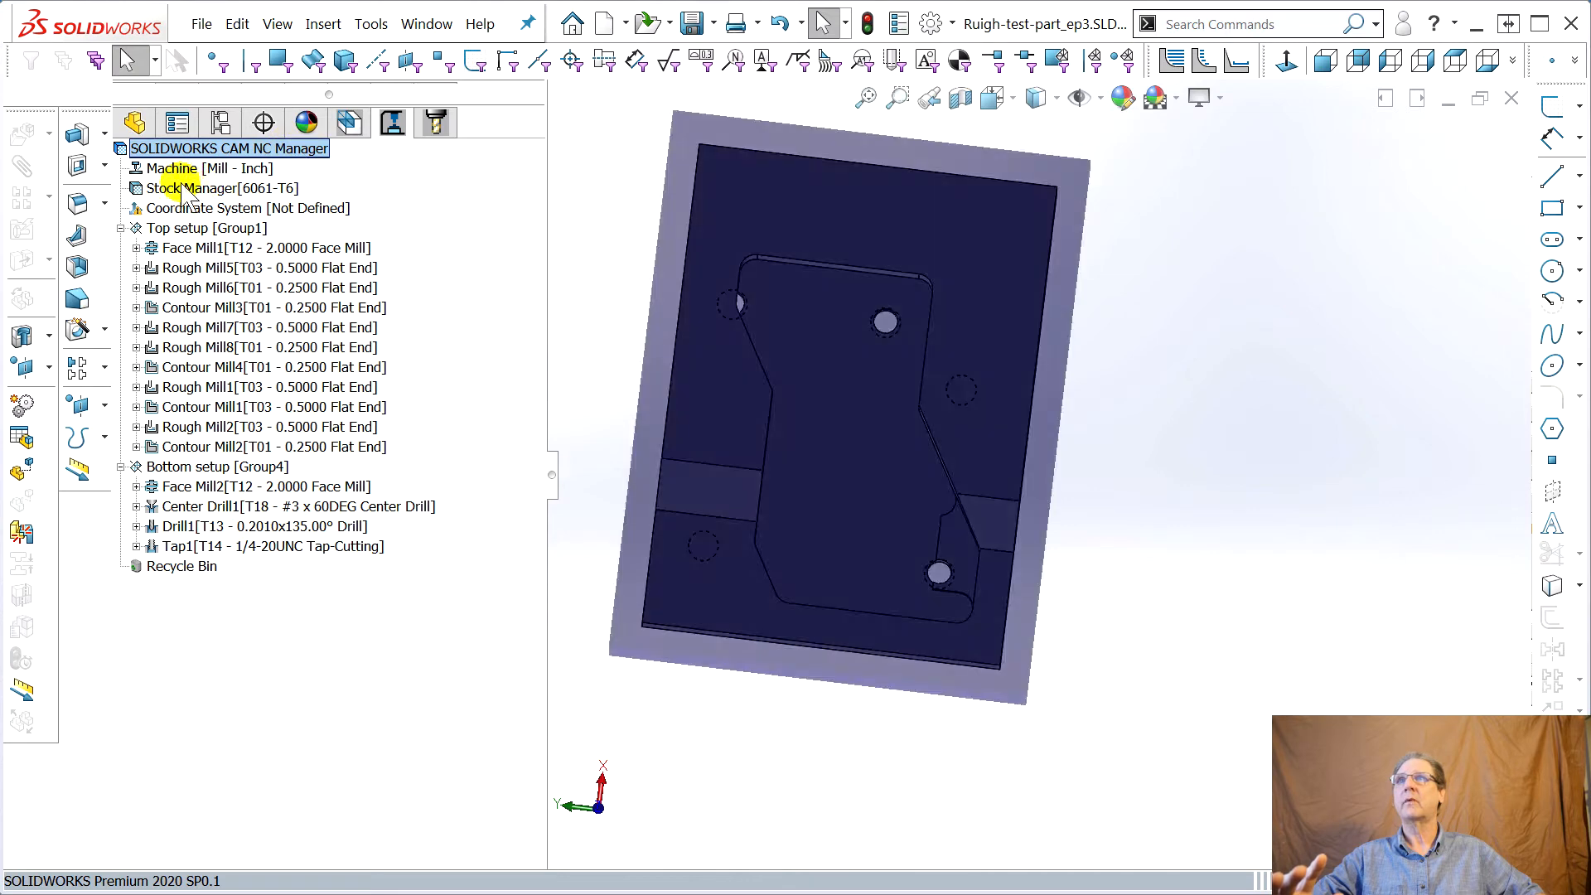
right_click(162, 149)
click(262, 199)
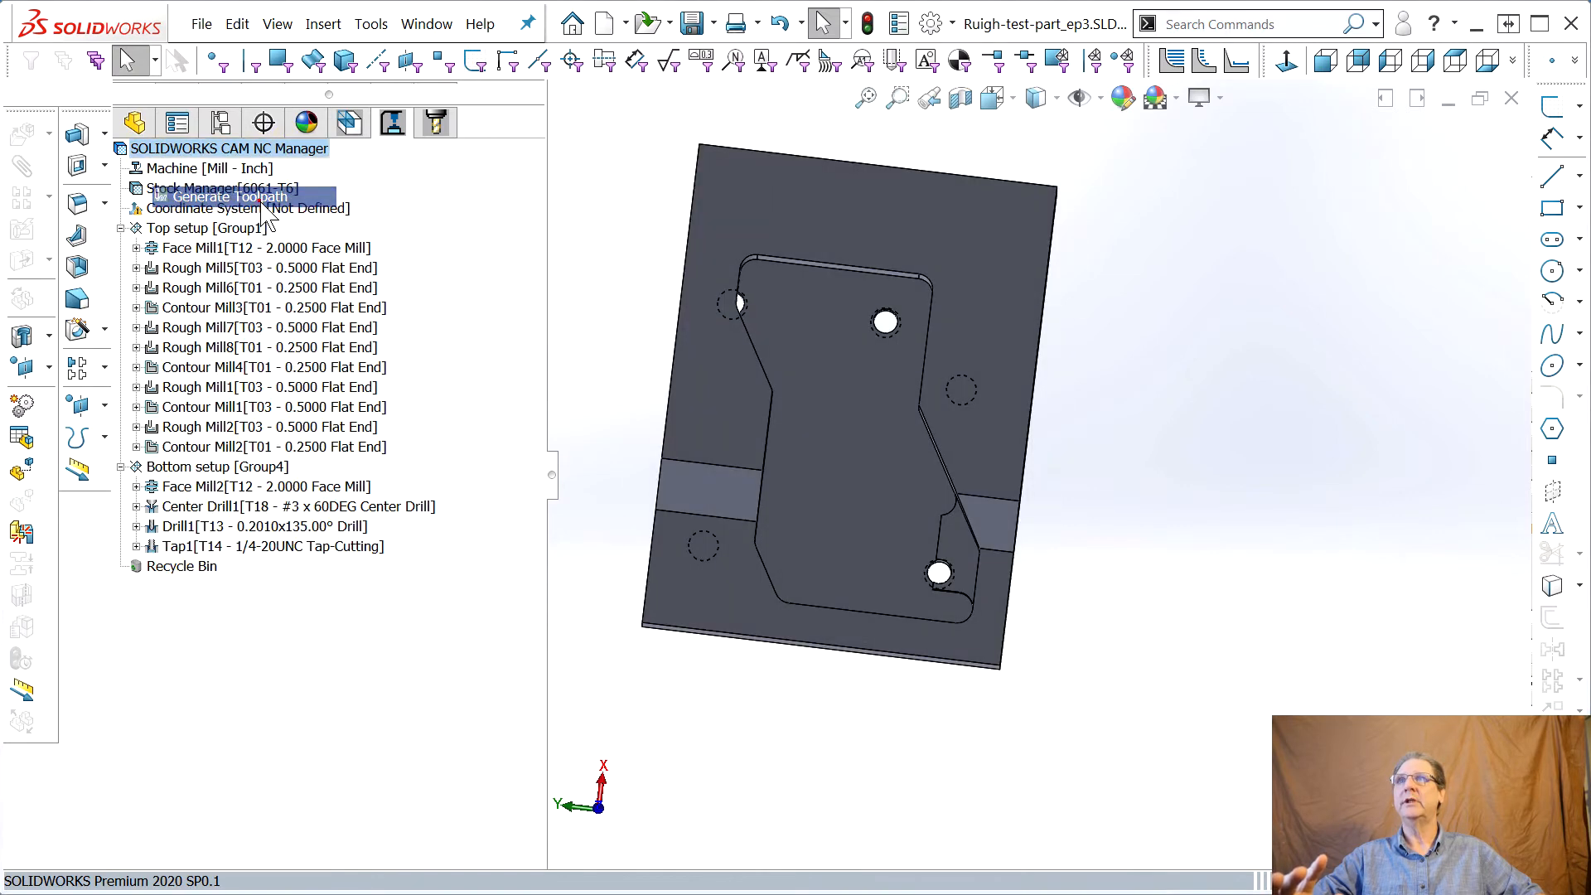
Simulate all toolpaths, compare the result against the design part, and close the simulation
right_click(165, 152)
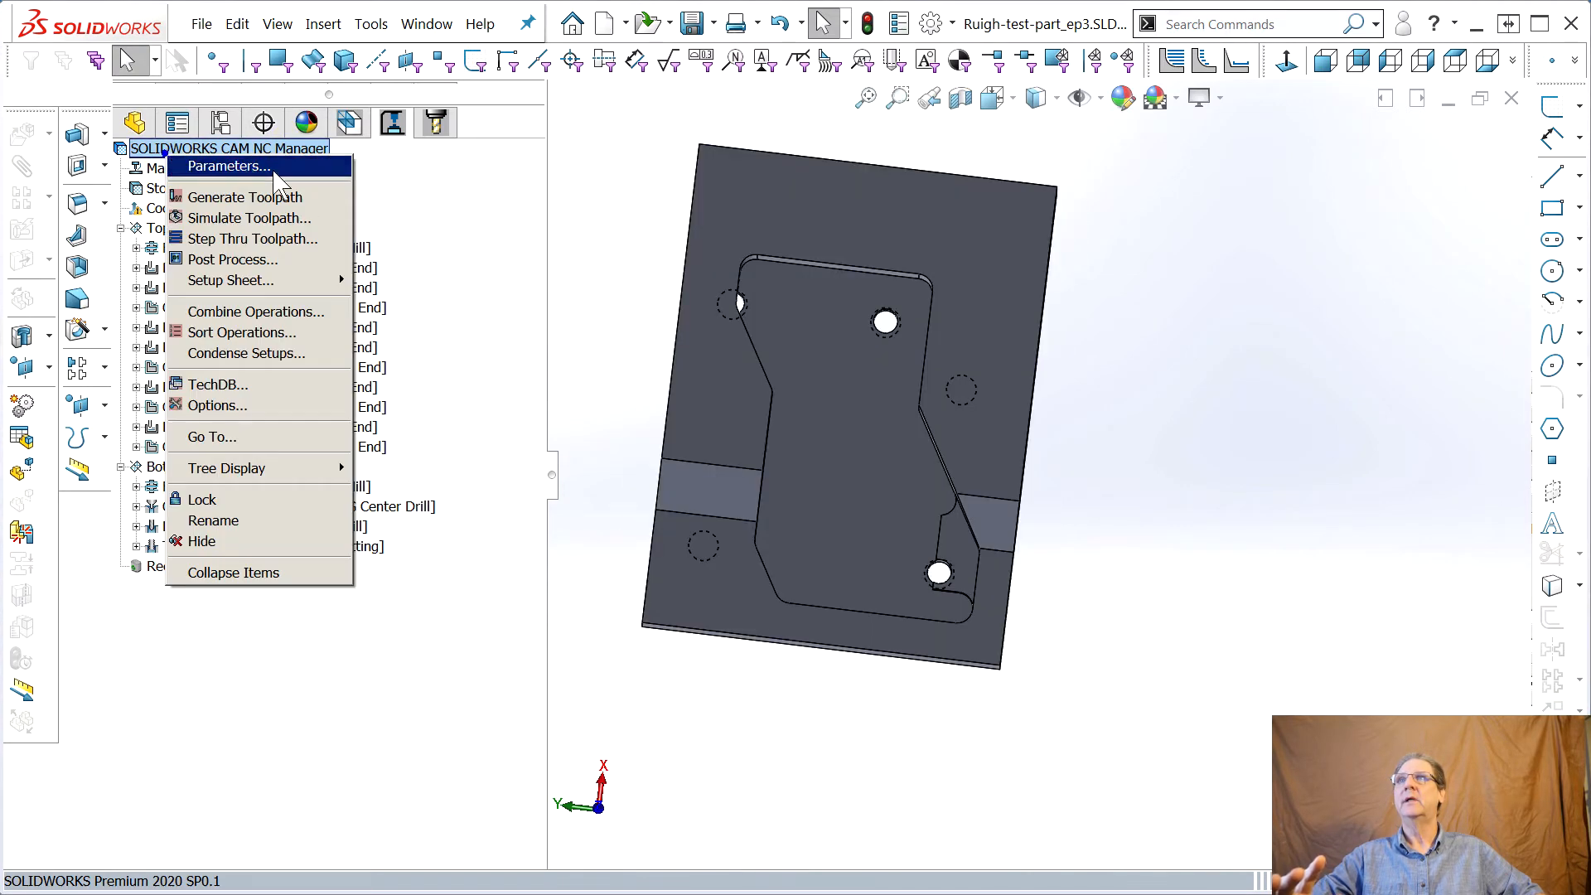
click(284, 217)
click(280, 332)
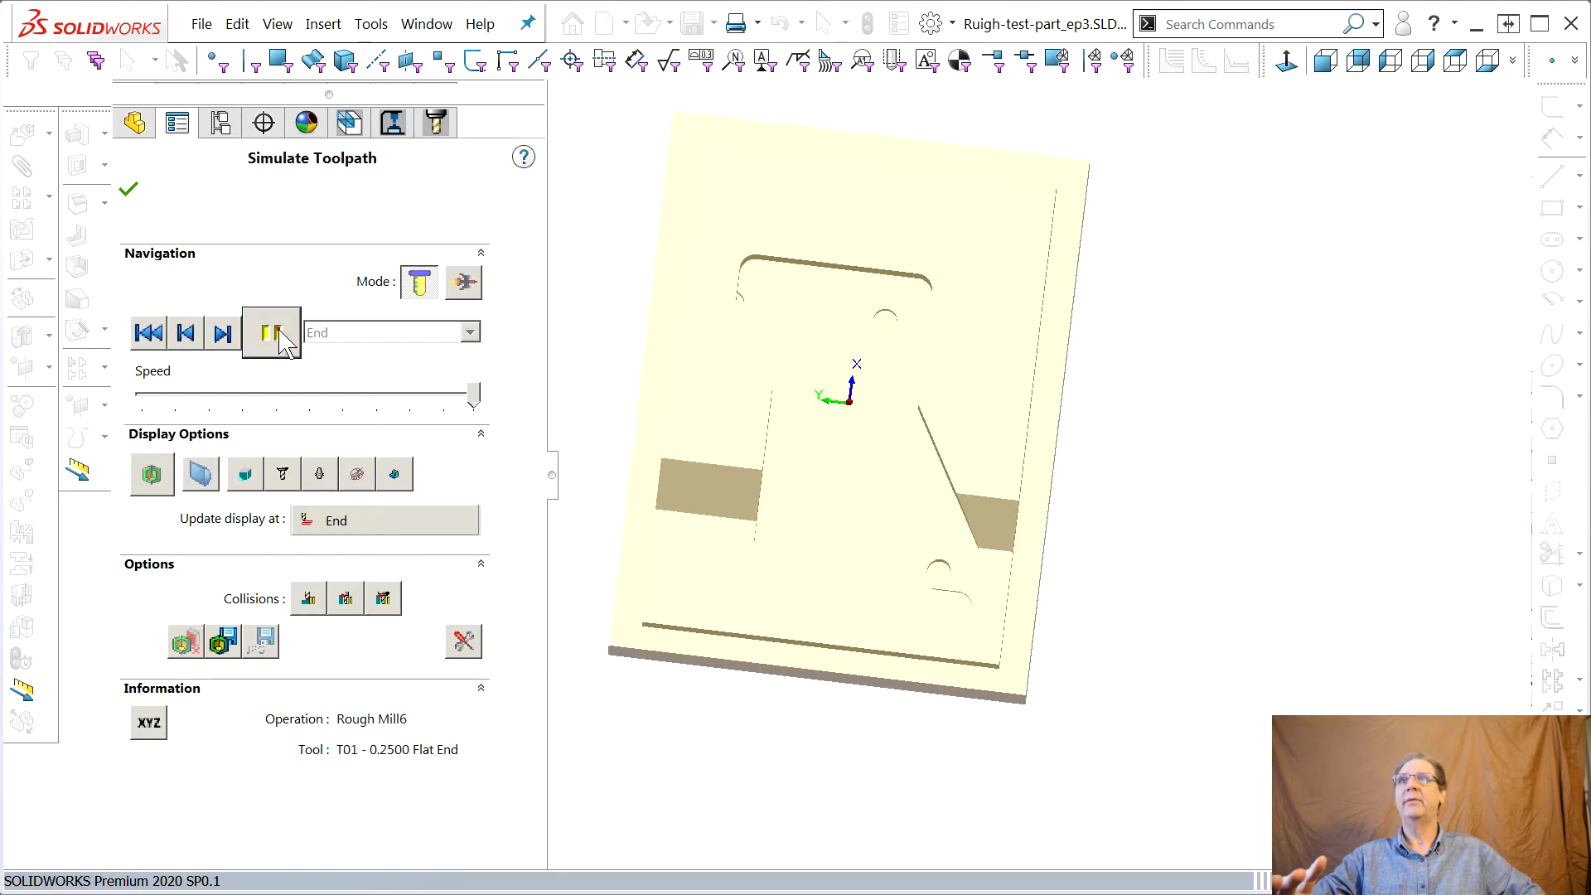
middle_drag(1123, 558, 964, 512)
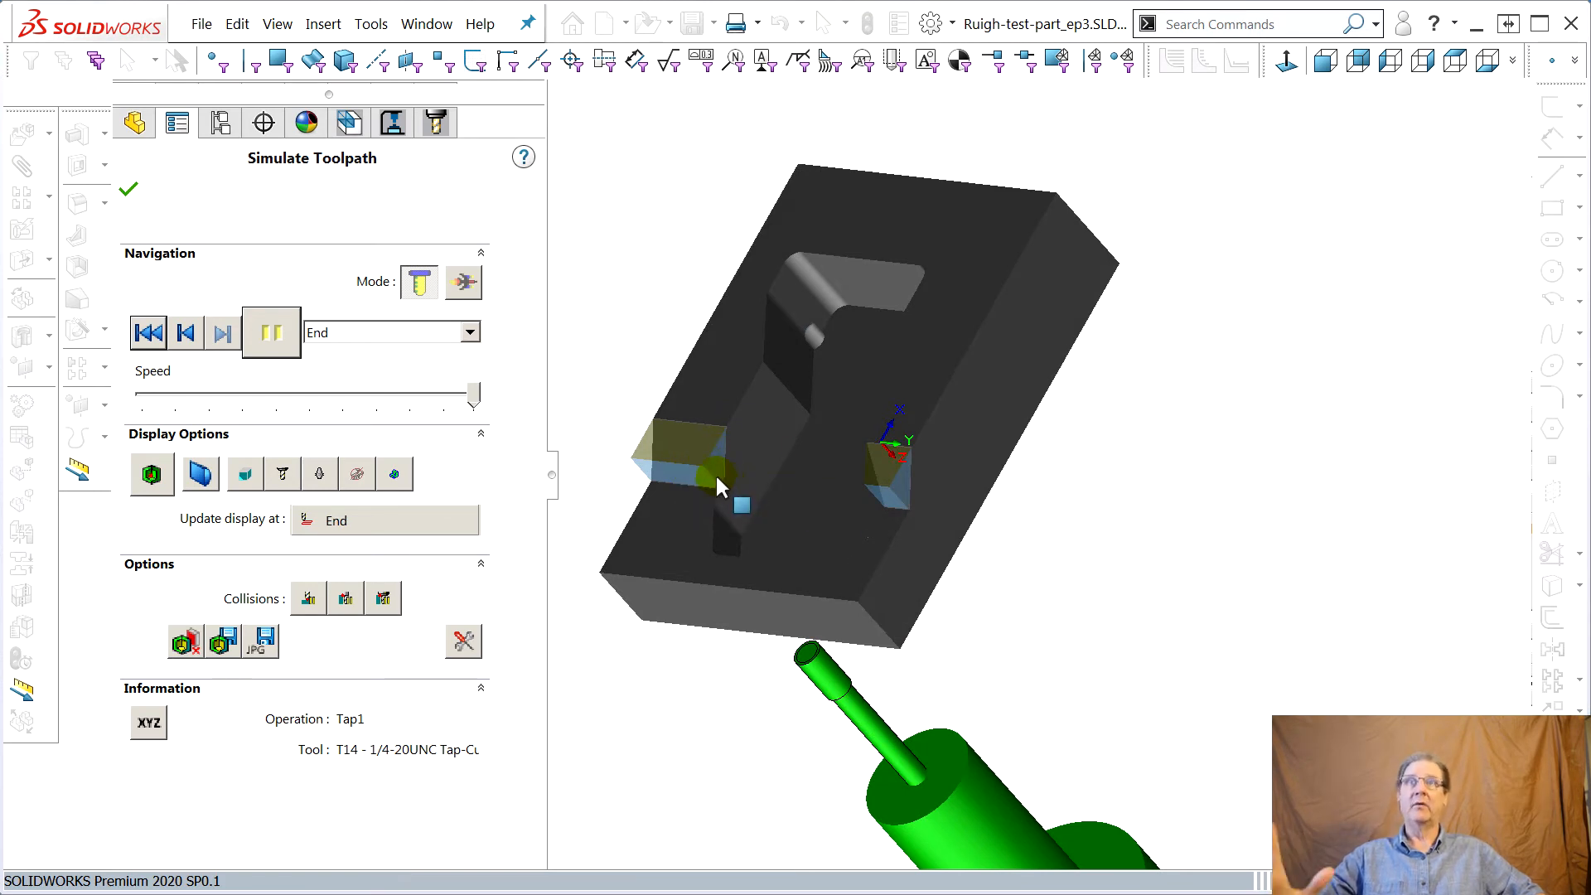
click(153, 476)
middle_drag(746, 536, 816, 572)
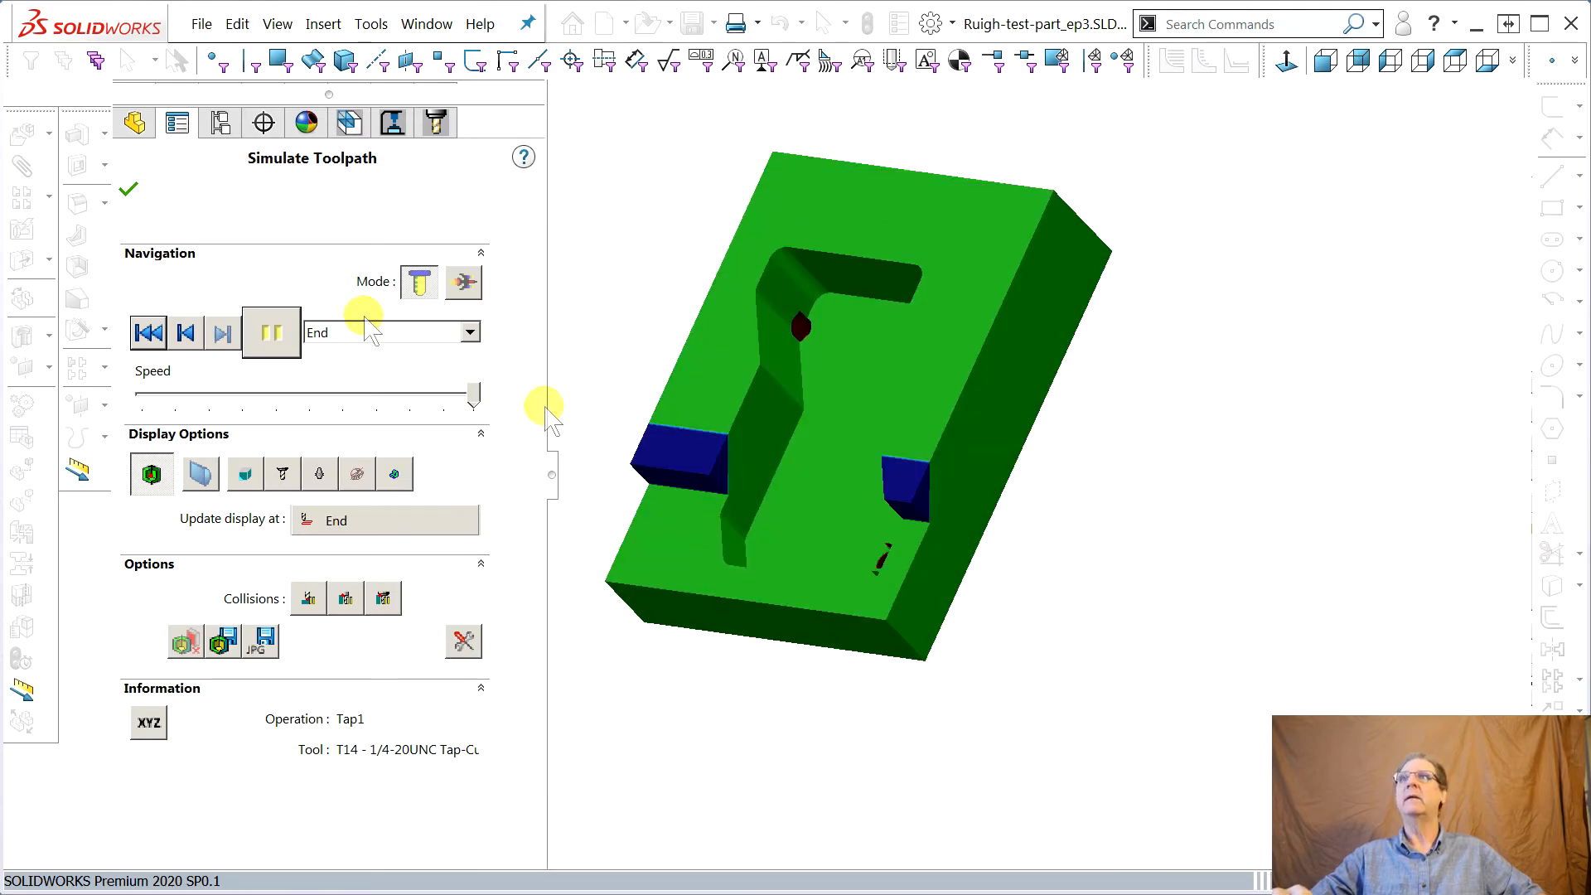
click(125, 192)
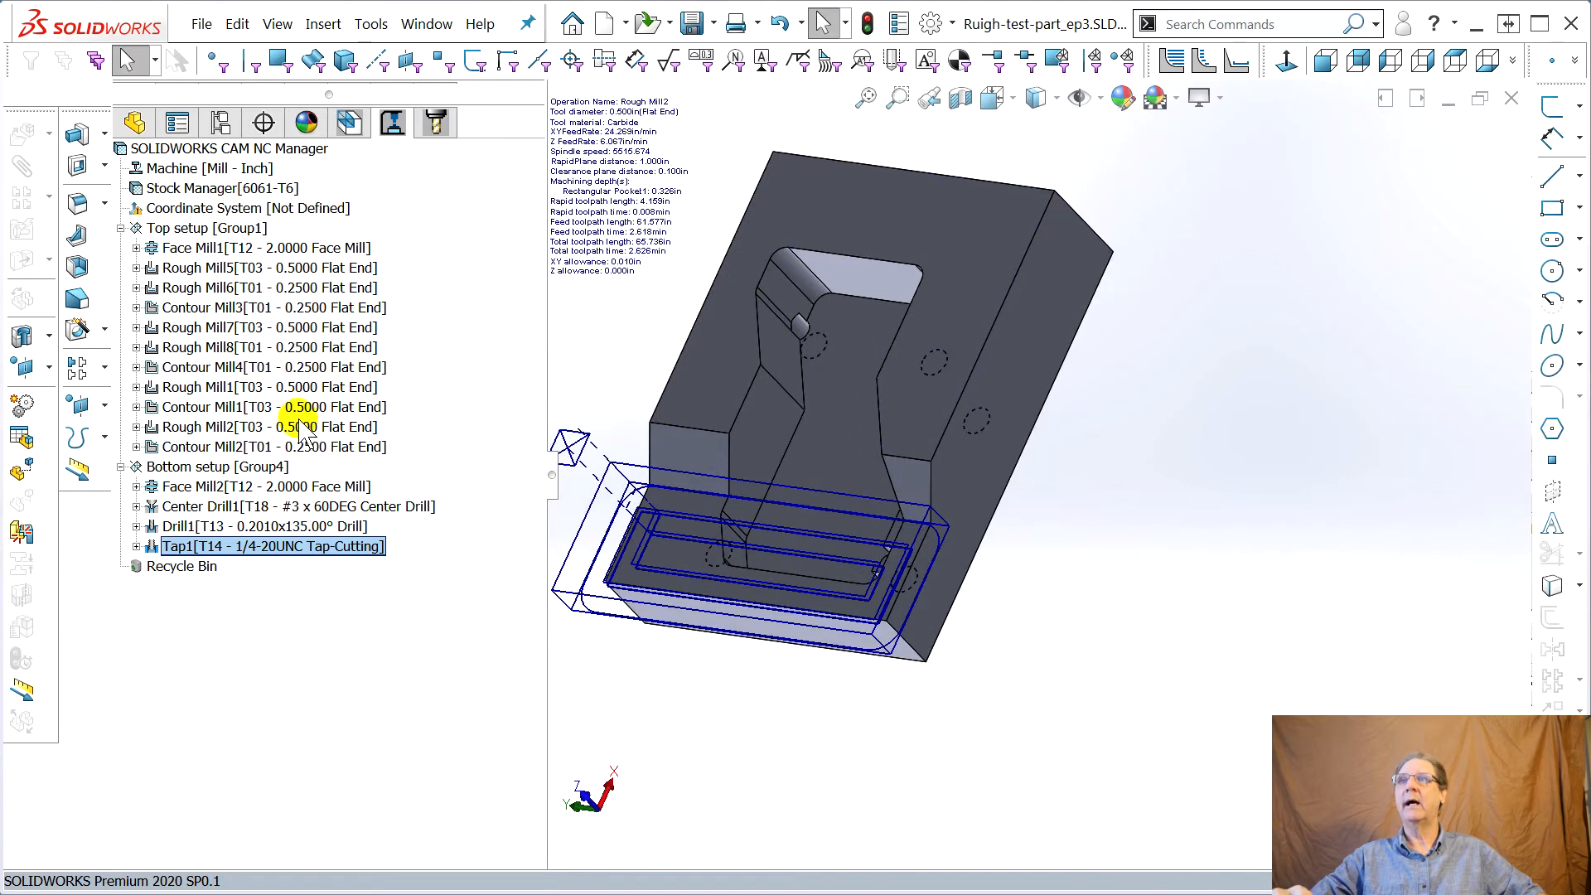
Start a Multi Surface Feature from Rectangular Pocket1 in the CAM feature tree
click(120, 467)
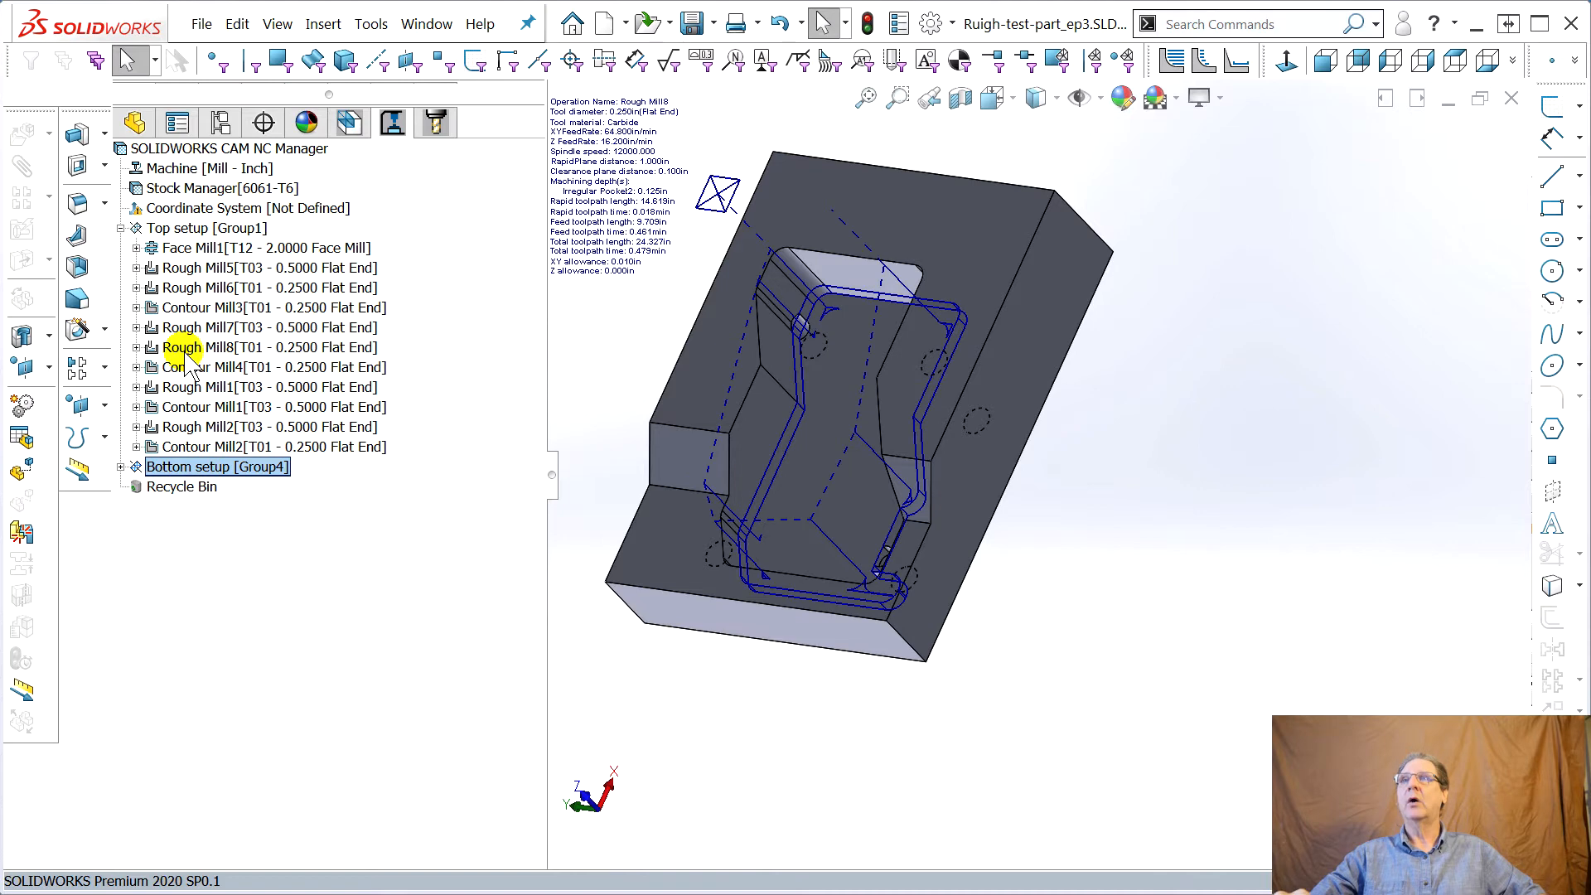
middle_drag(663, 549, 748, 485)
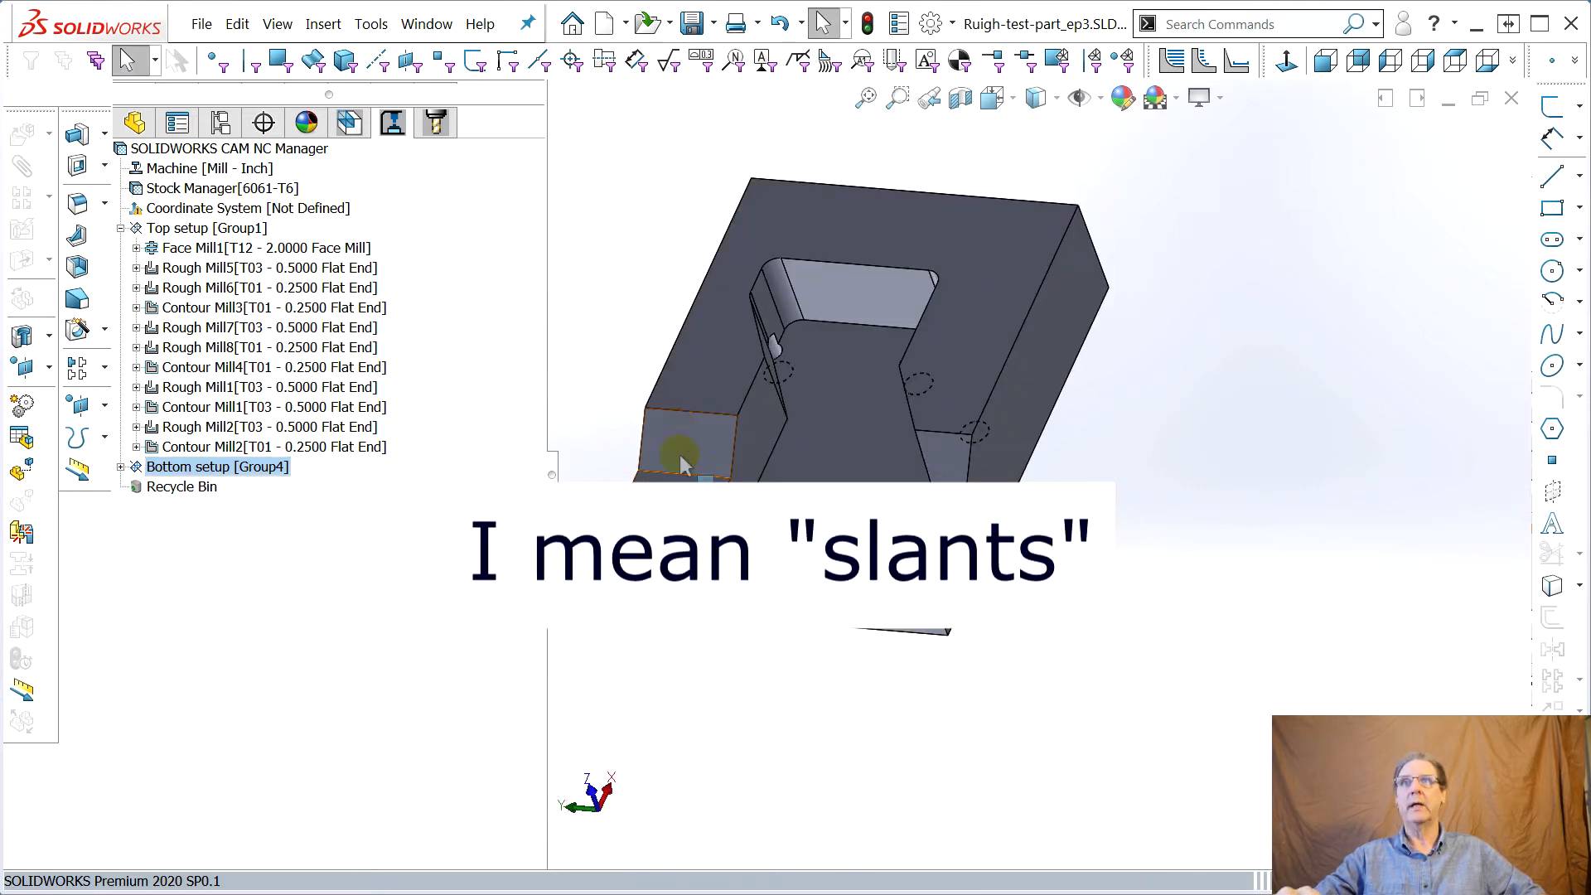
right_click(184, 447)
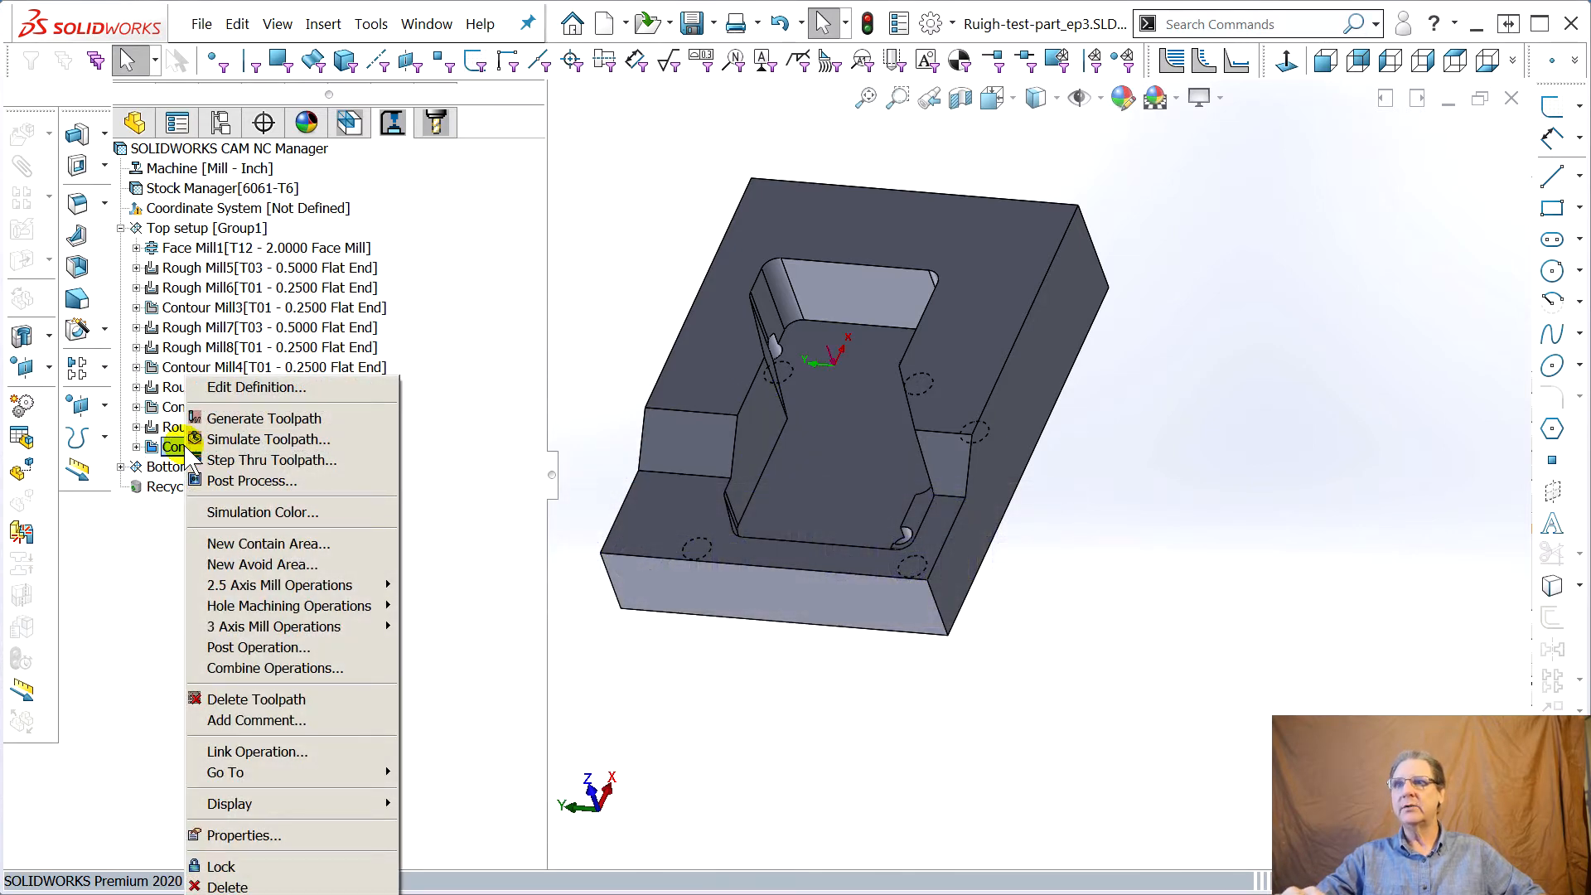
click(352, 125)
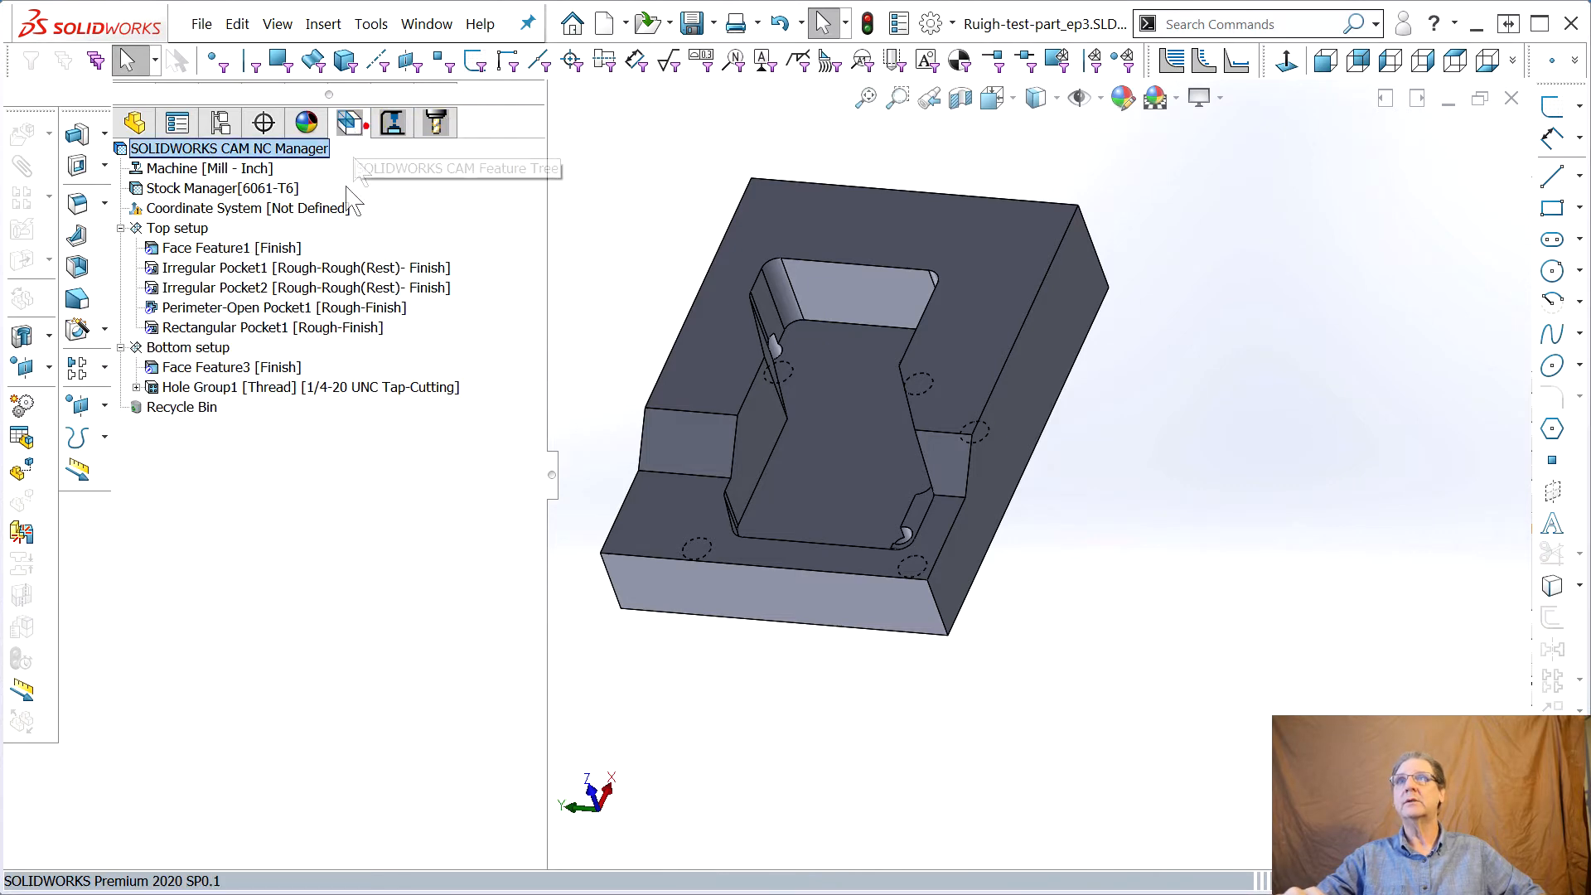
right_click(198, 329)
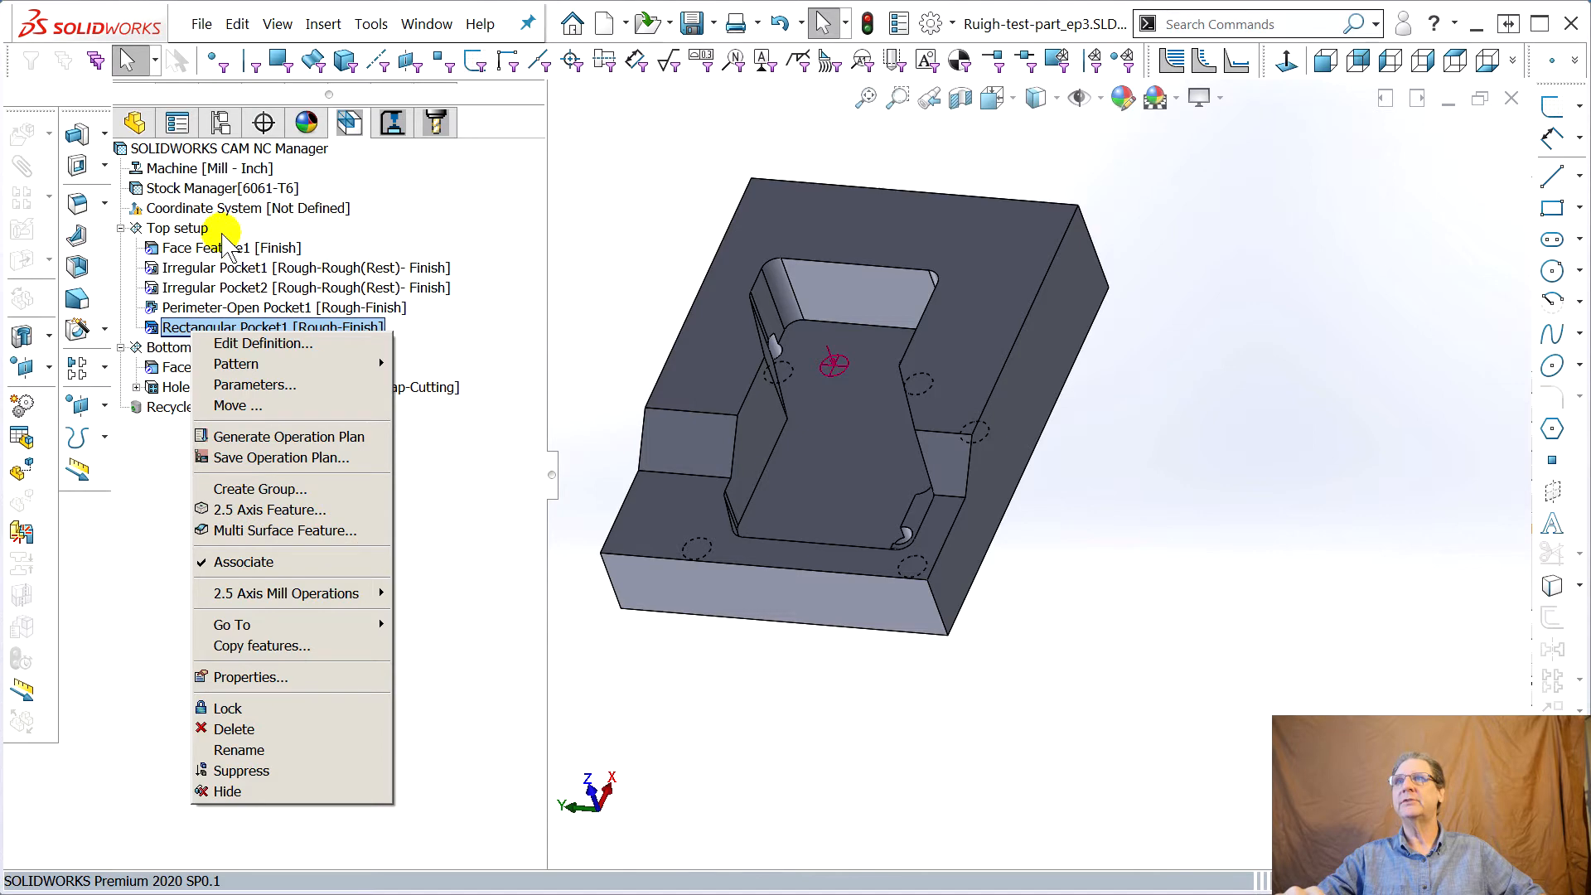
right_click(173, 233)
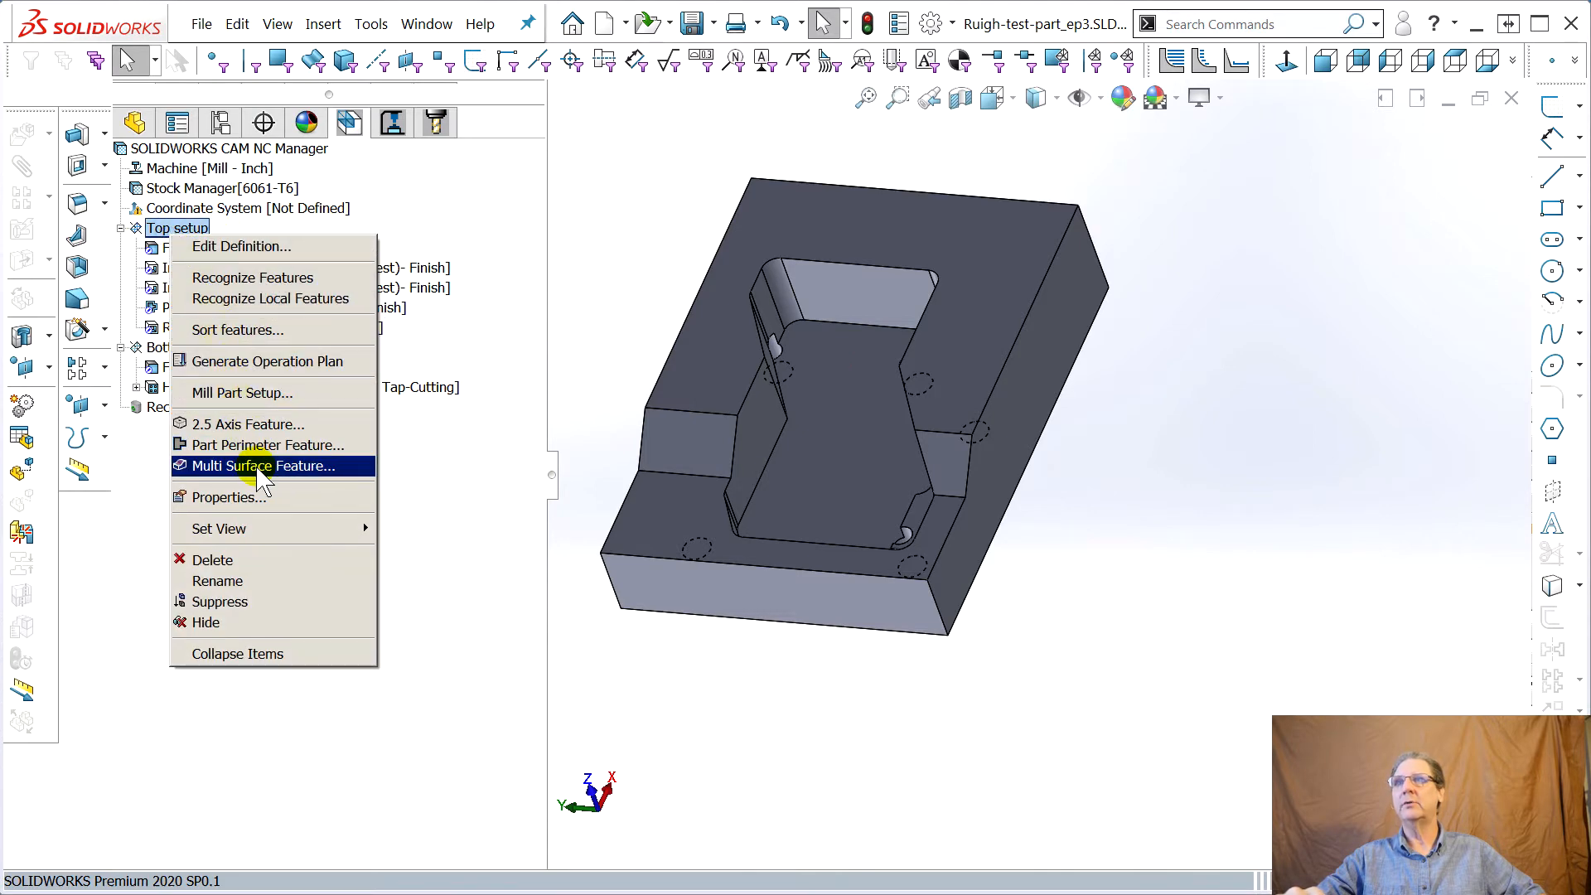
click(487, 304)
right_click(229, 332)
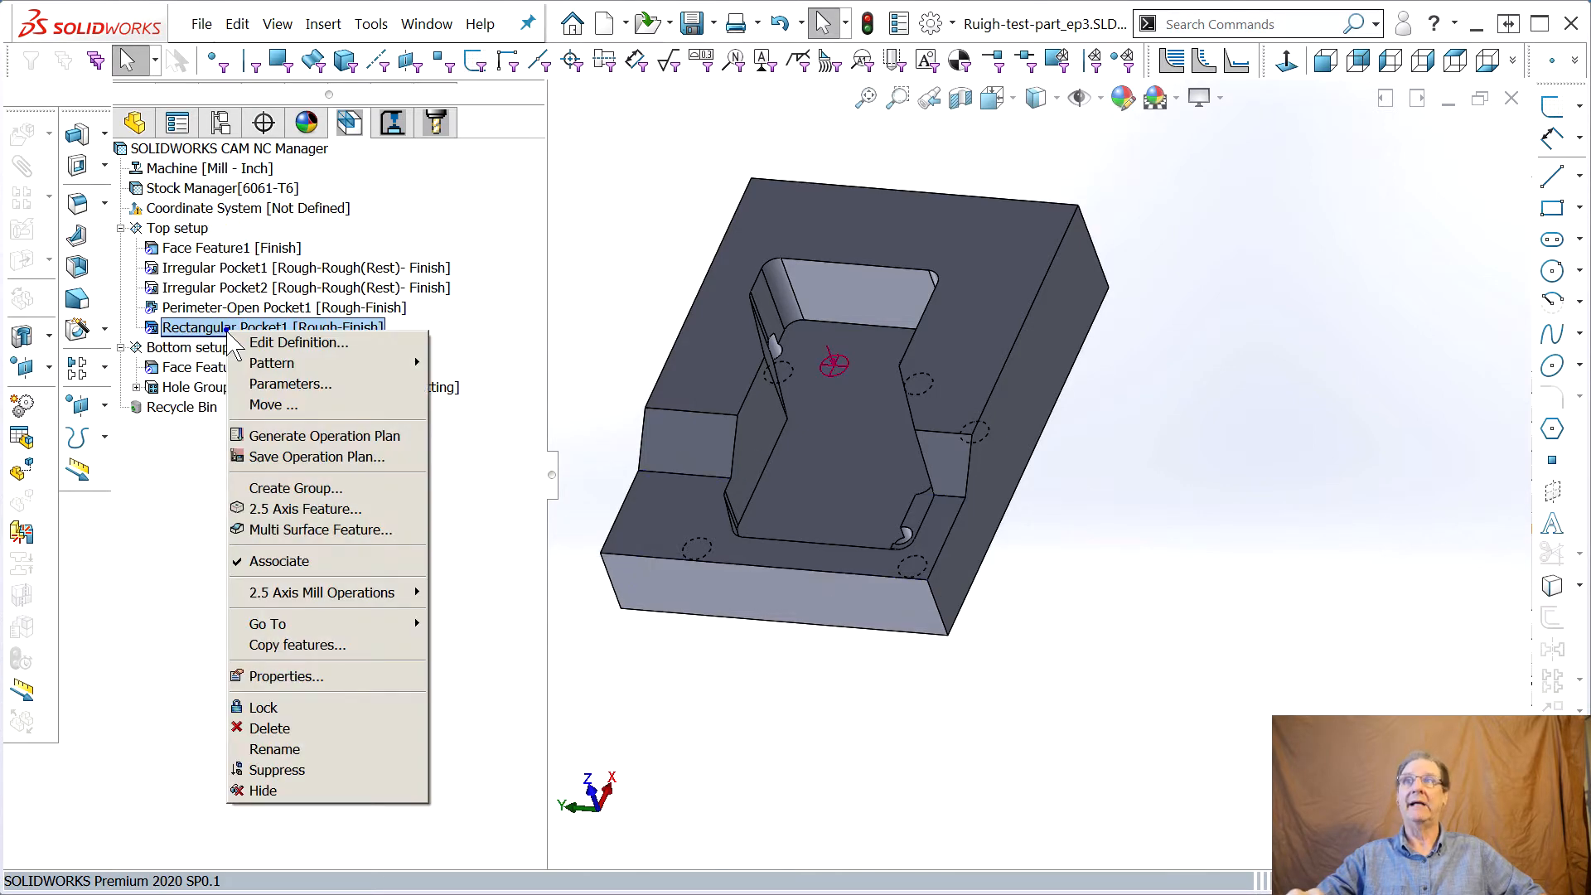
click(340, 535)
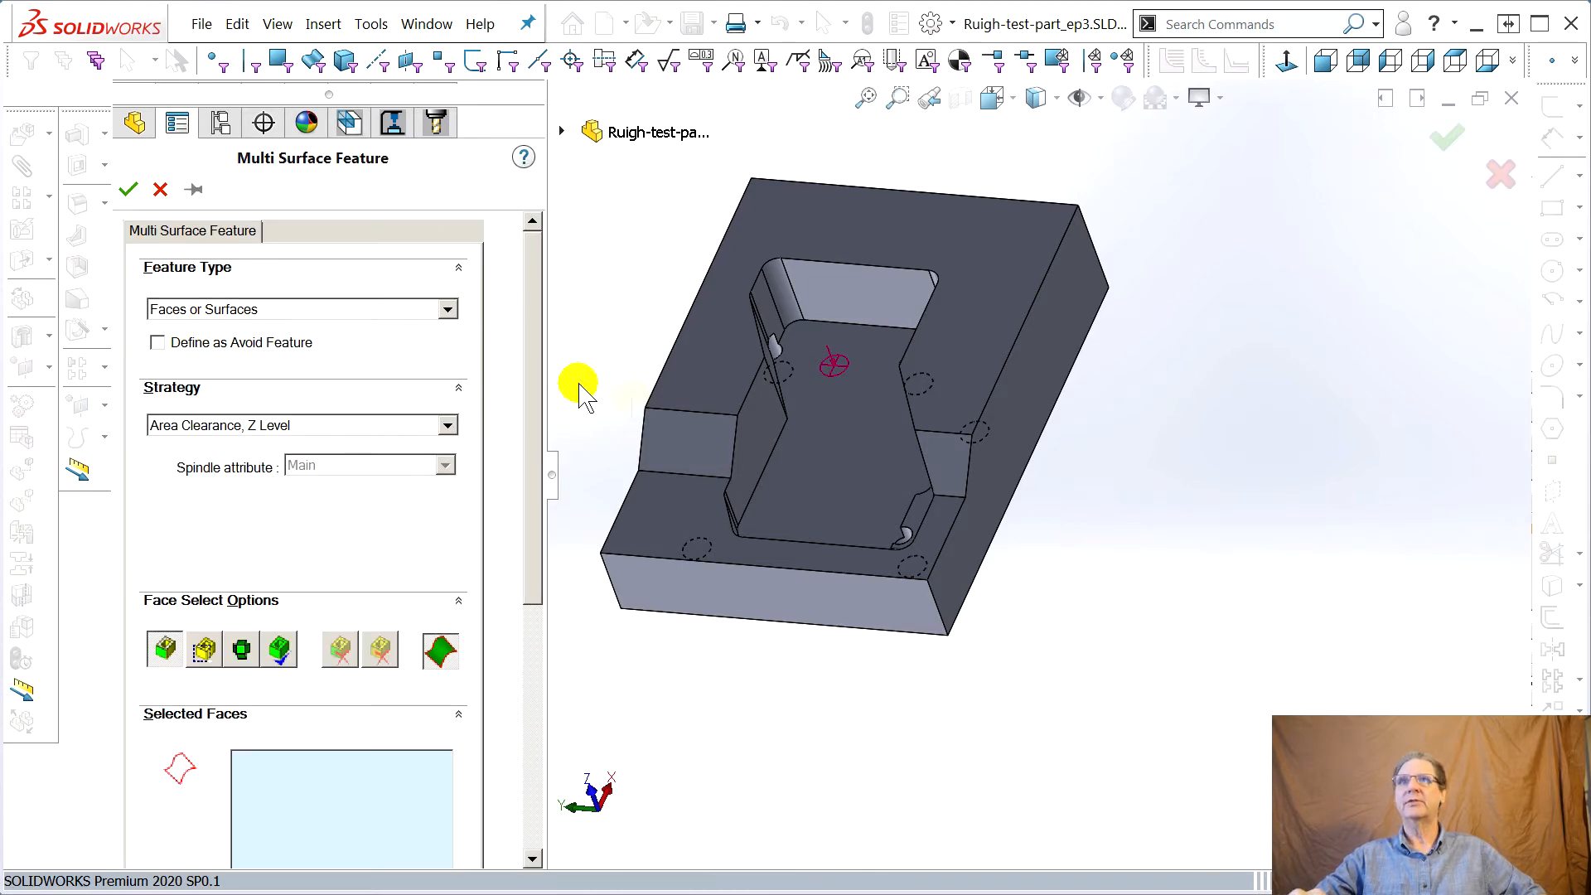
Select the two slanted side faces beside the lower step and set the strategy to Fine
click(686, 437)
click(935, 461)
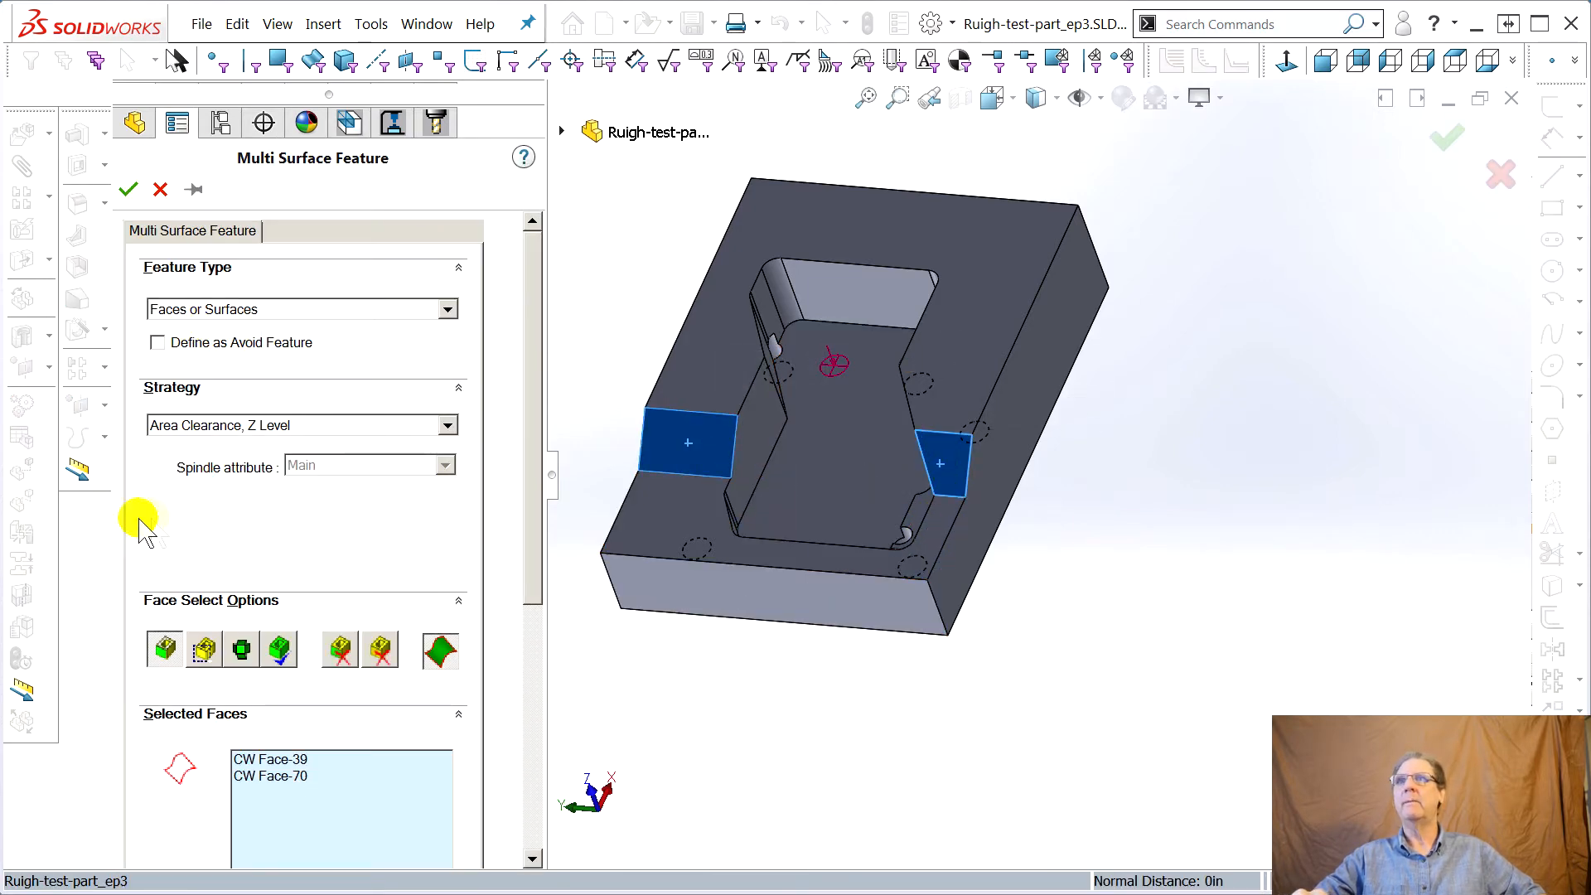
click(447, 426)
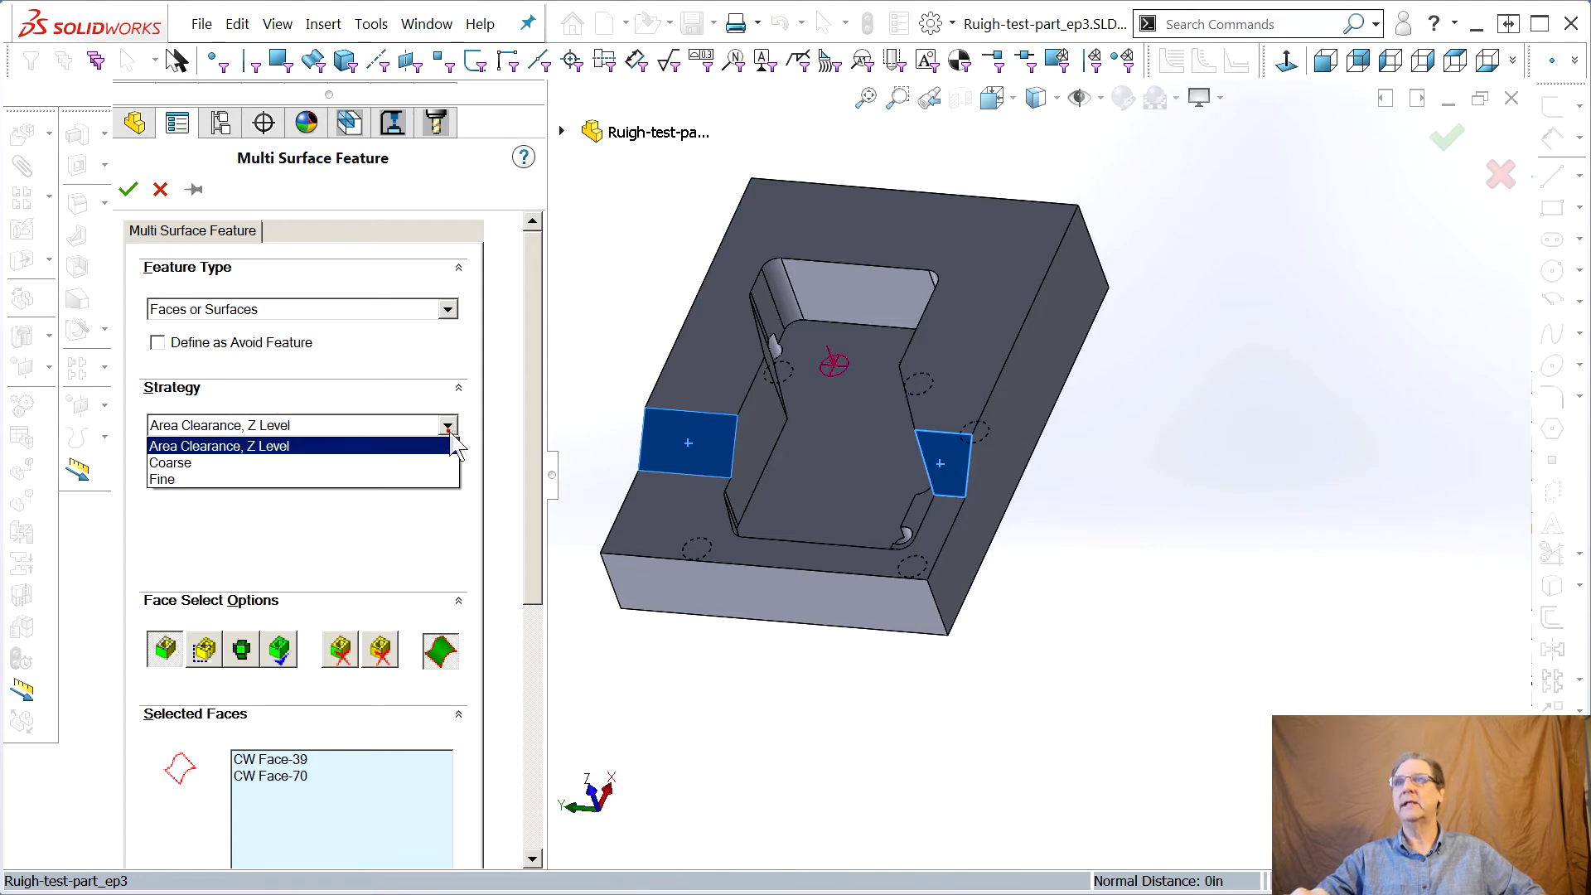
click(165, 462)
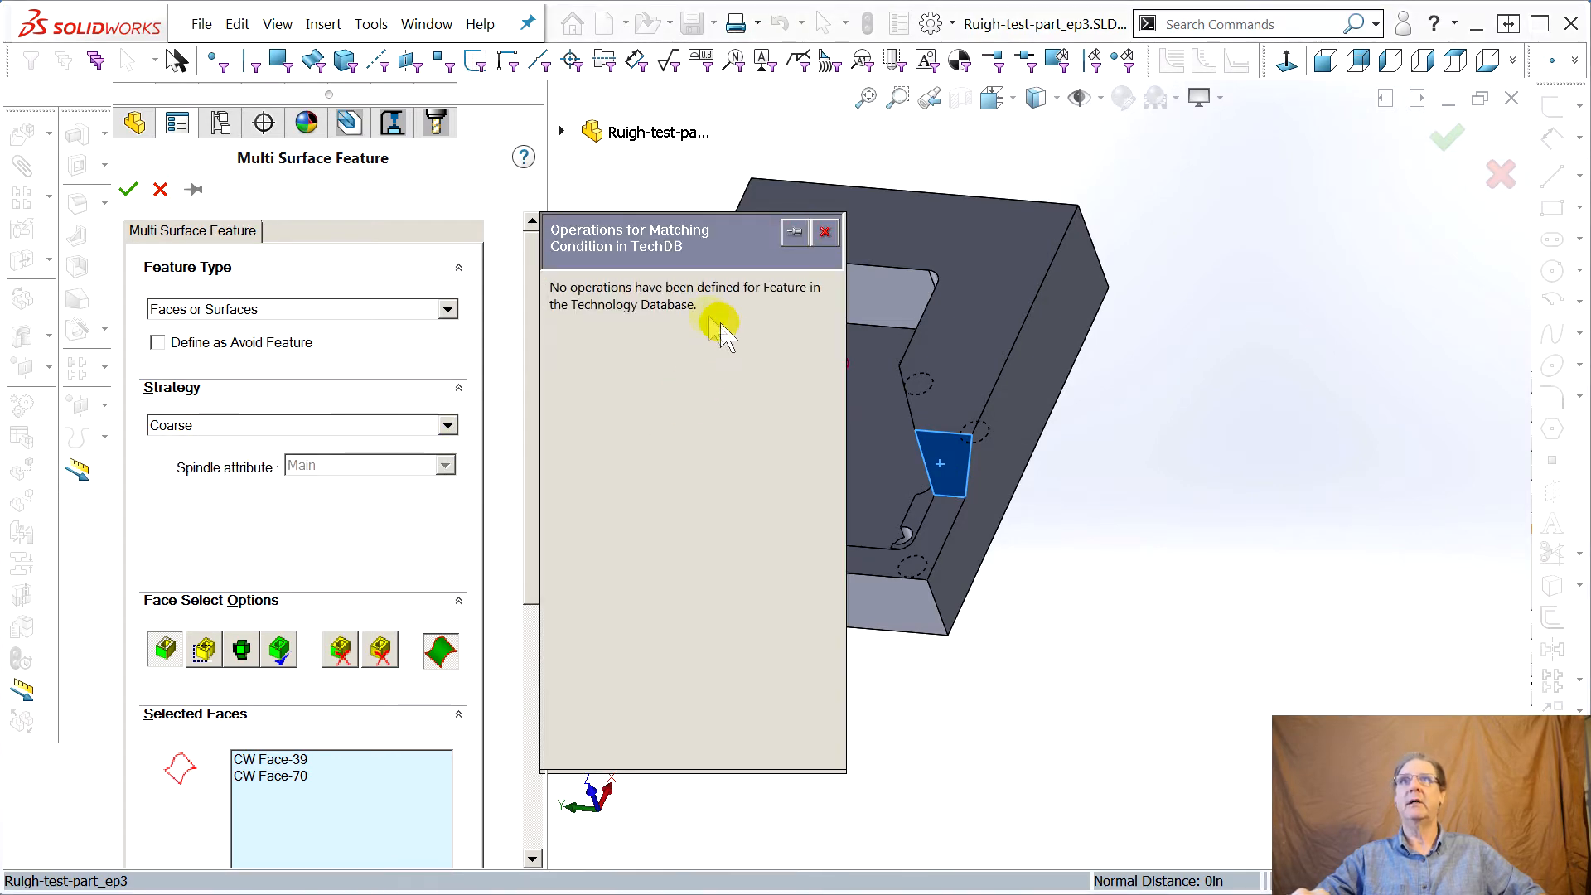
click(826, 232)
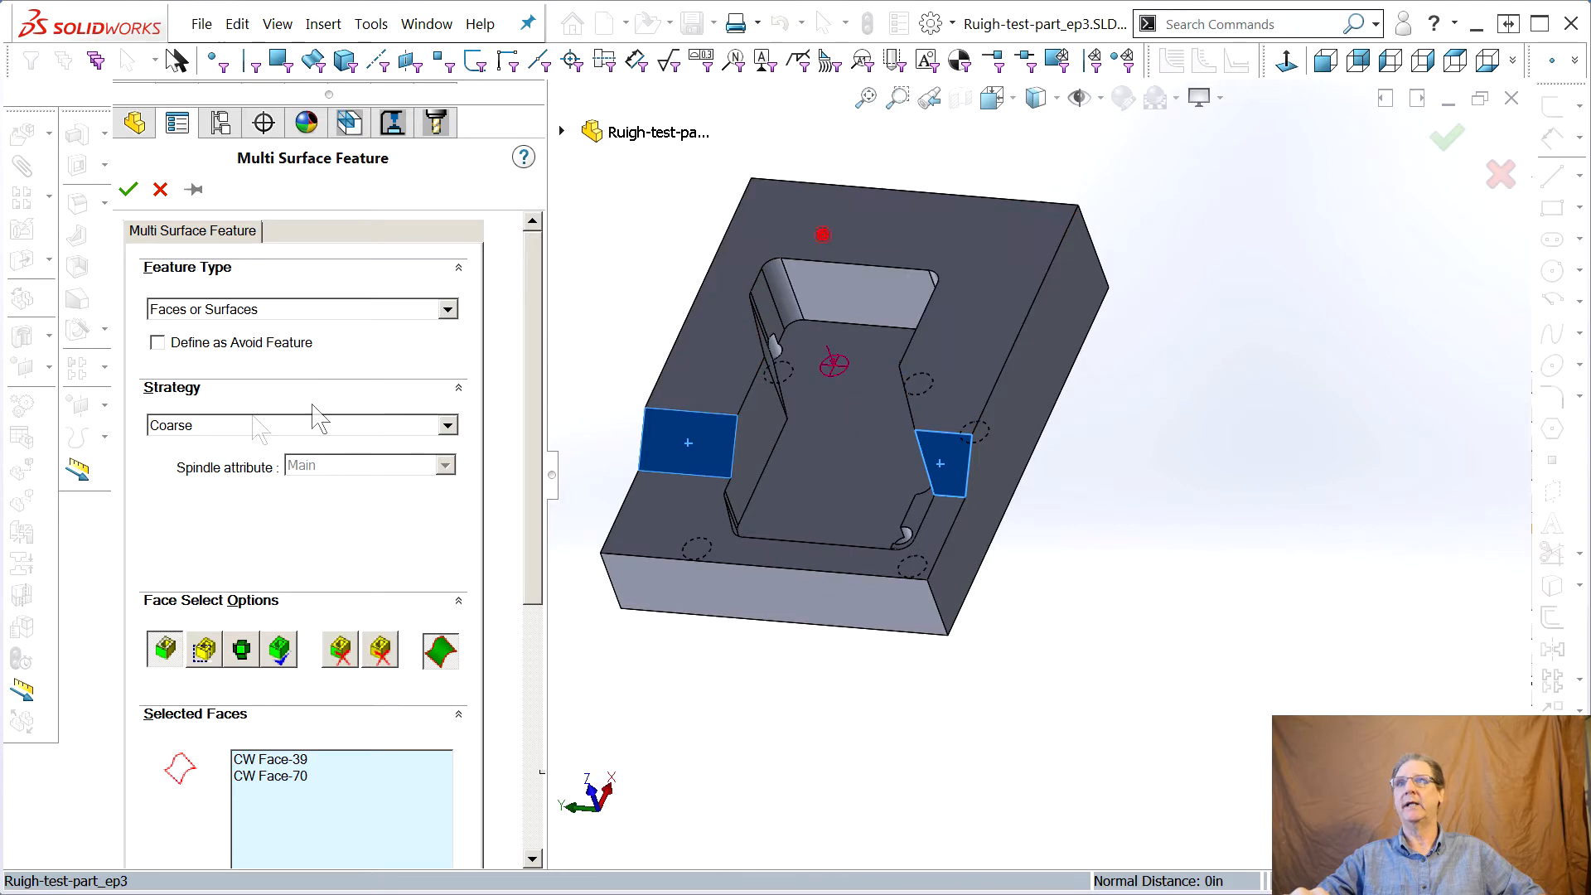
click(443, 427)
click(256, 479)
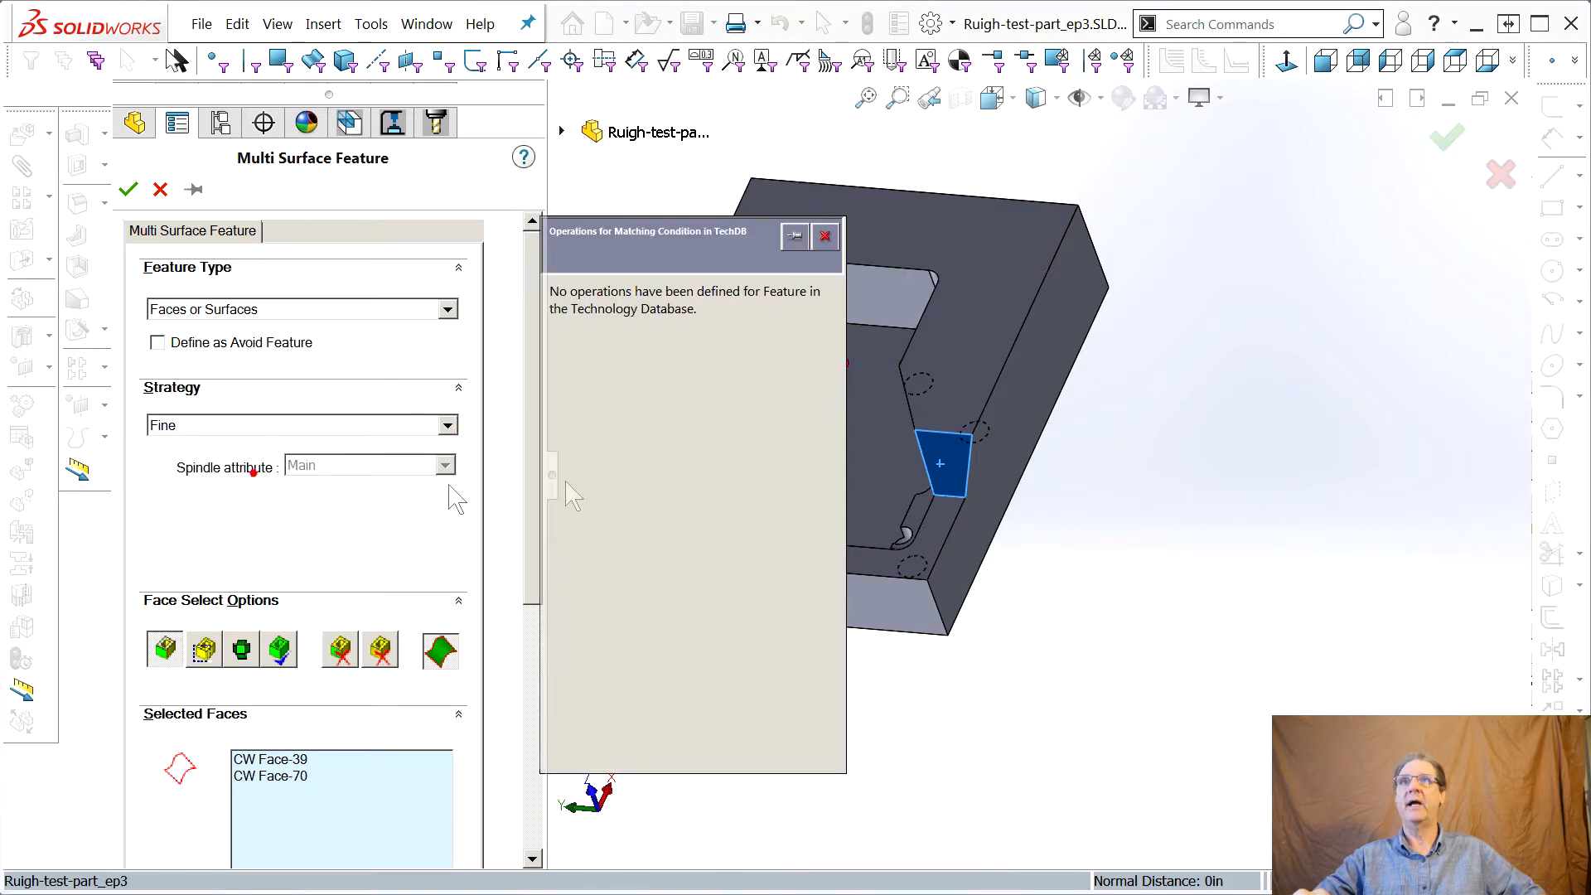
Change the multi surface feature's strategy to Area Clearance, Z Level and accept the feature
click(828, 233)
click(416, 314)
click(421, 270)
click(447, 426)
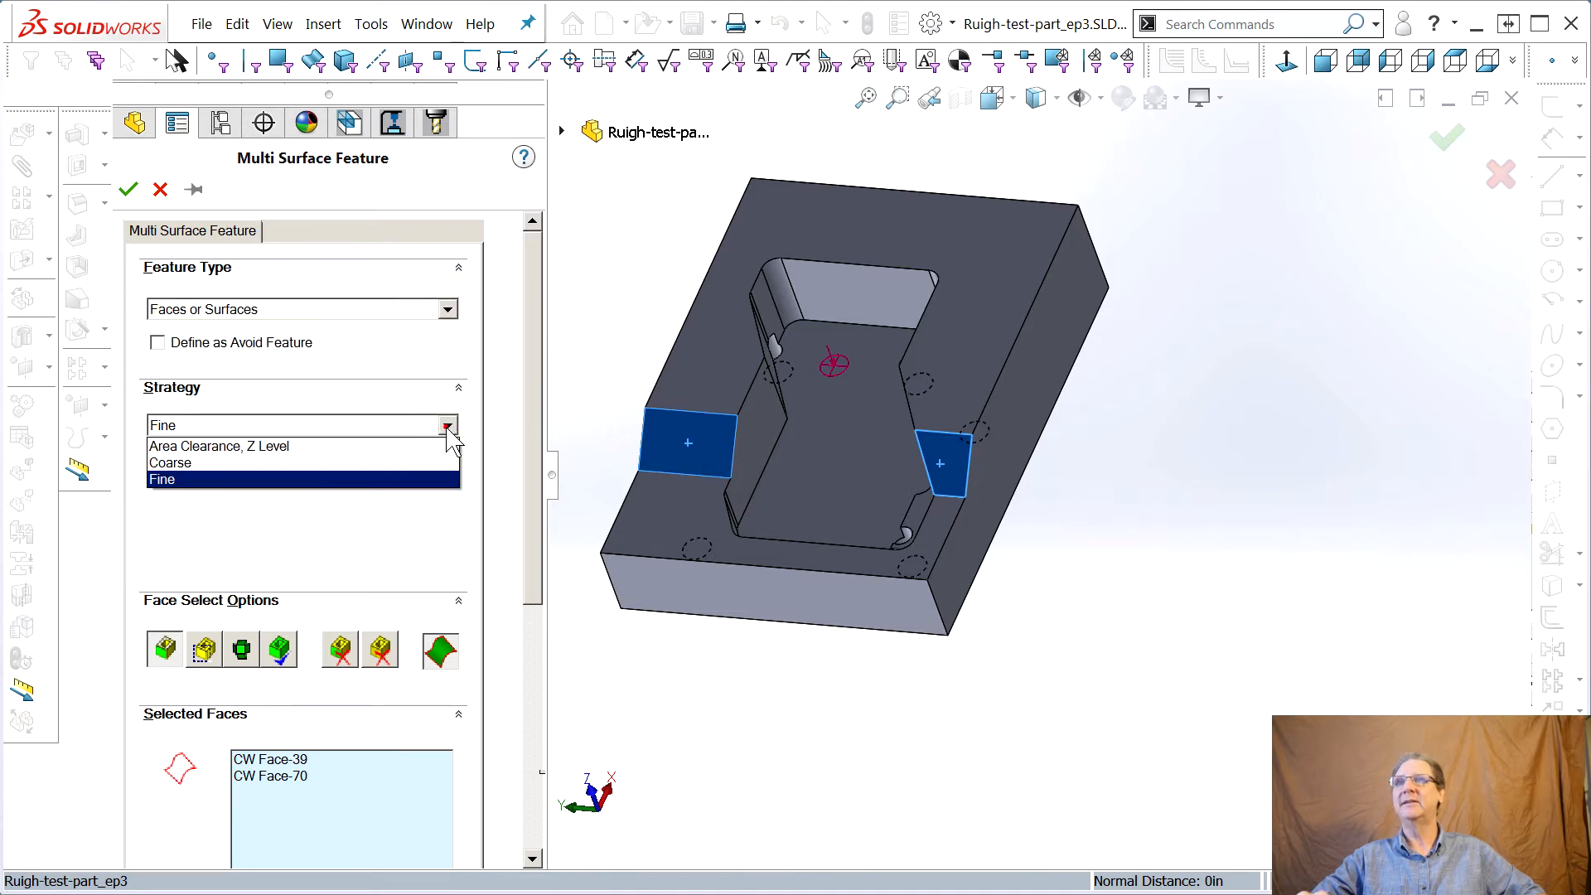
click(390, 445)
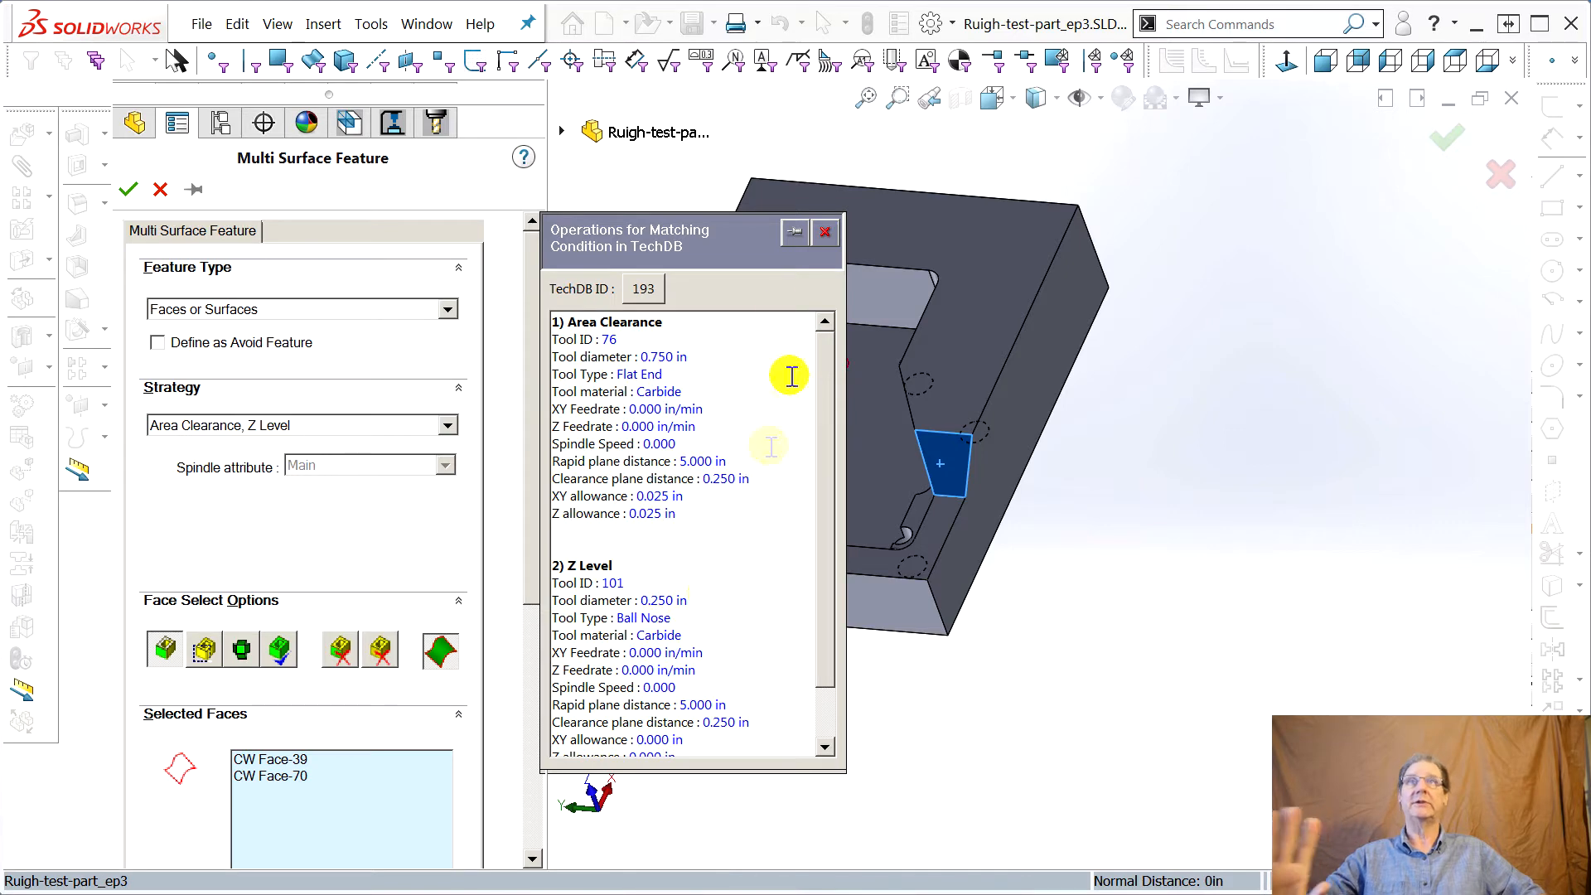
click(825, 232)
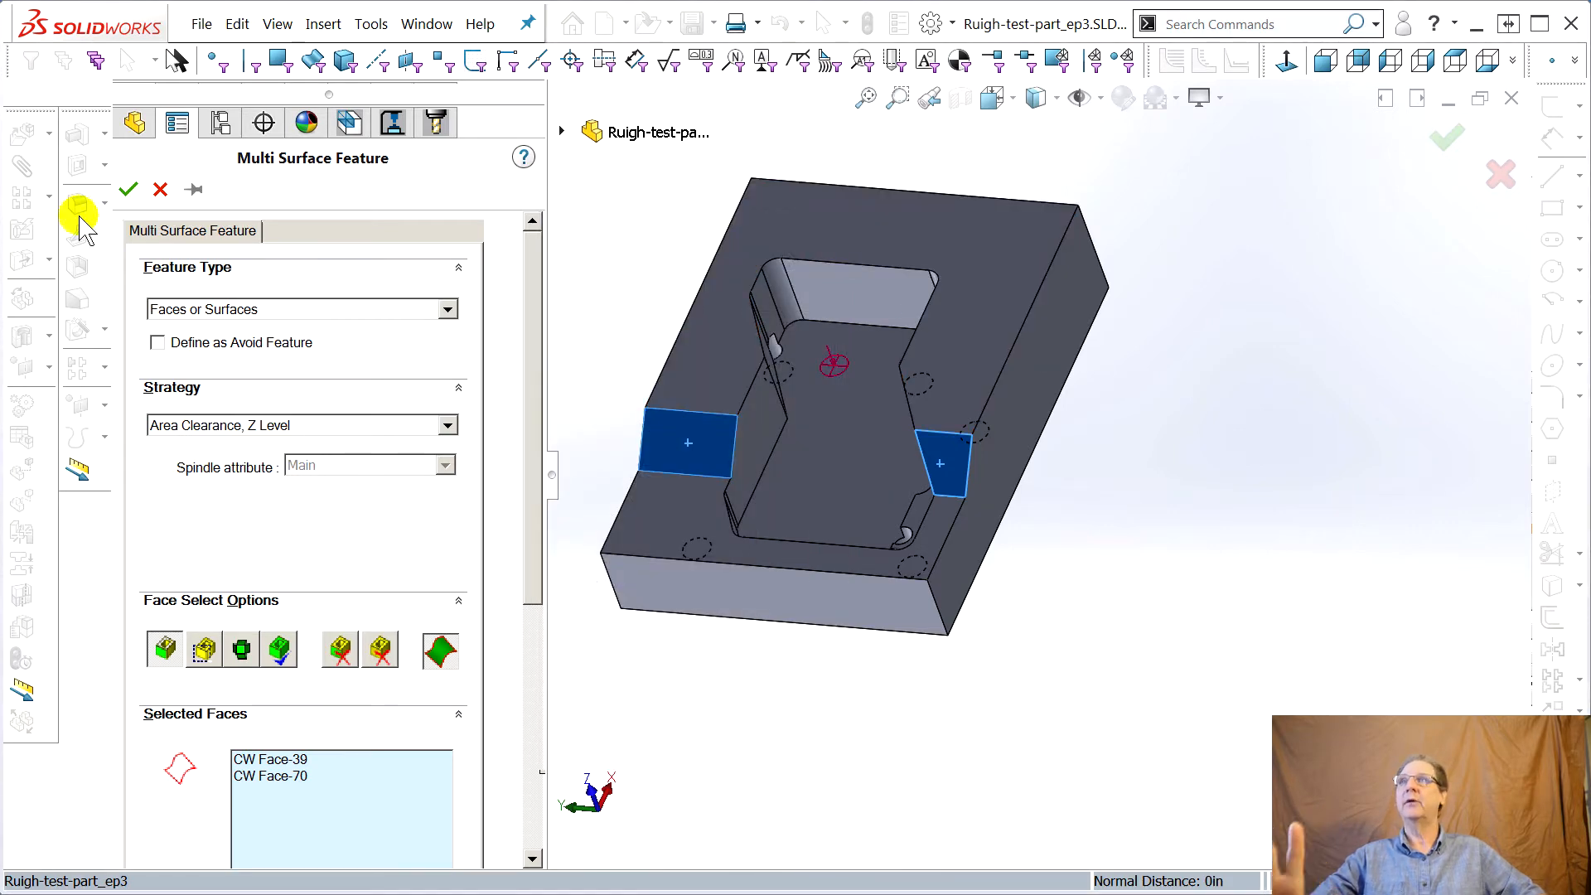
click(126, 191)
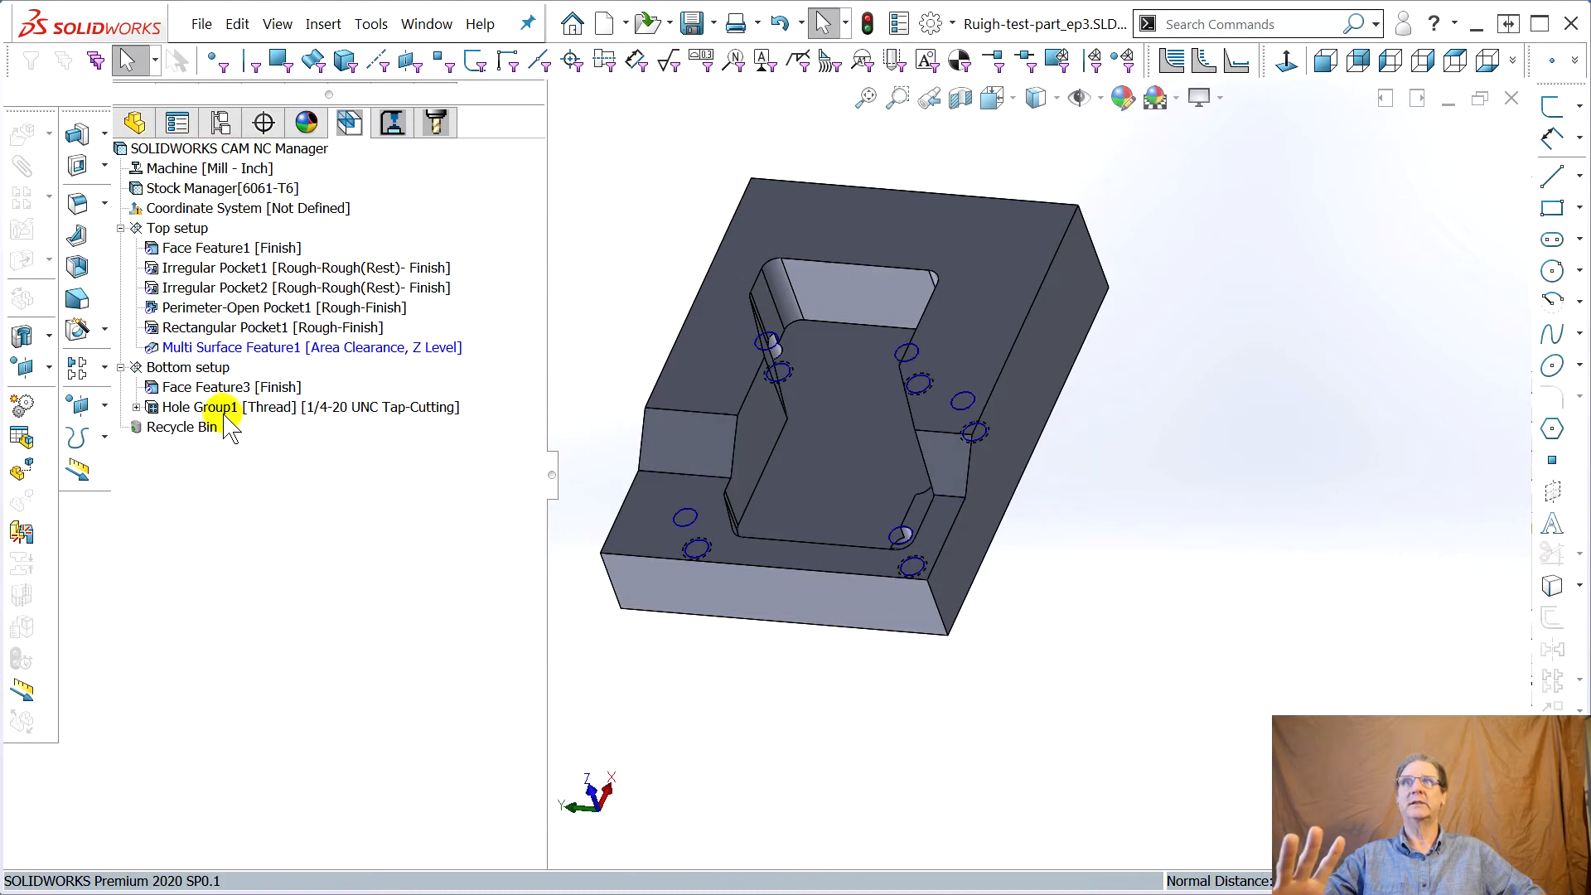
Generate the operation plan for Multi Surface Feature1
right_click(218, 353)
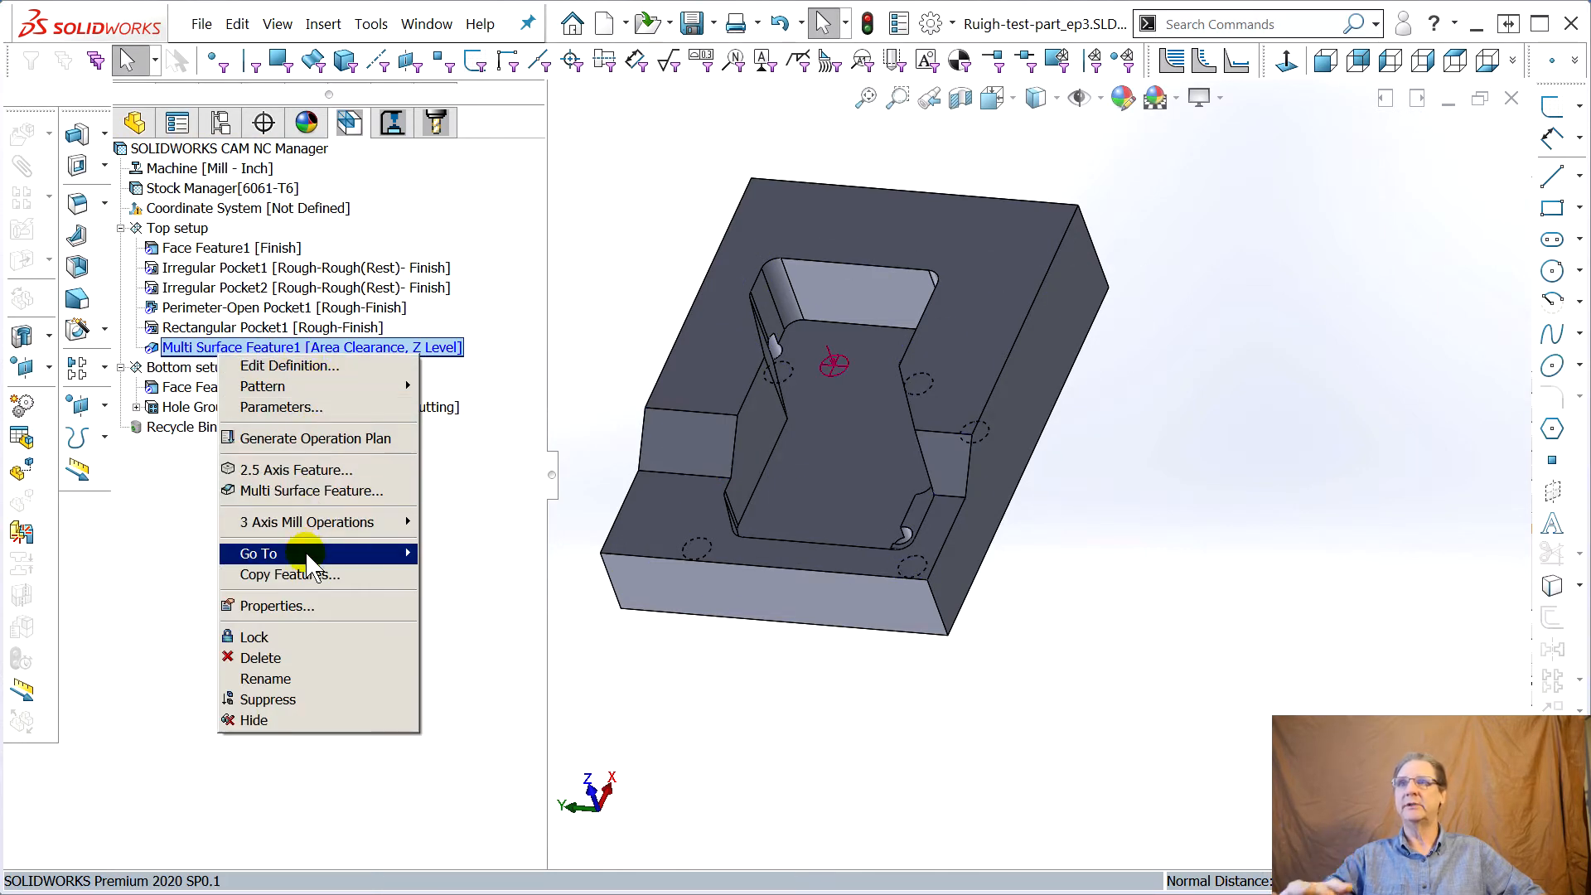
click(315, 439)
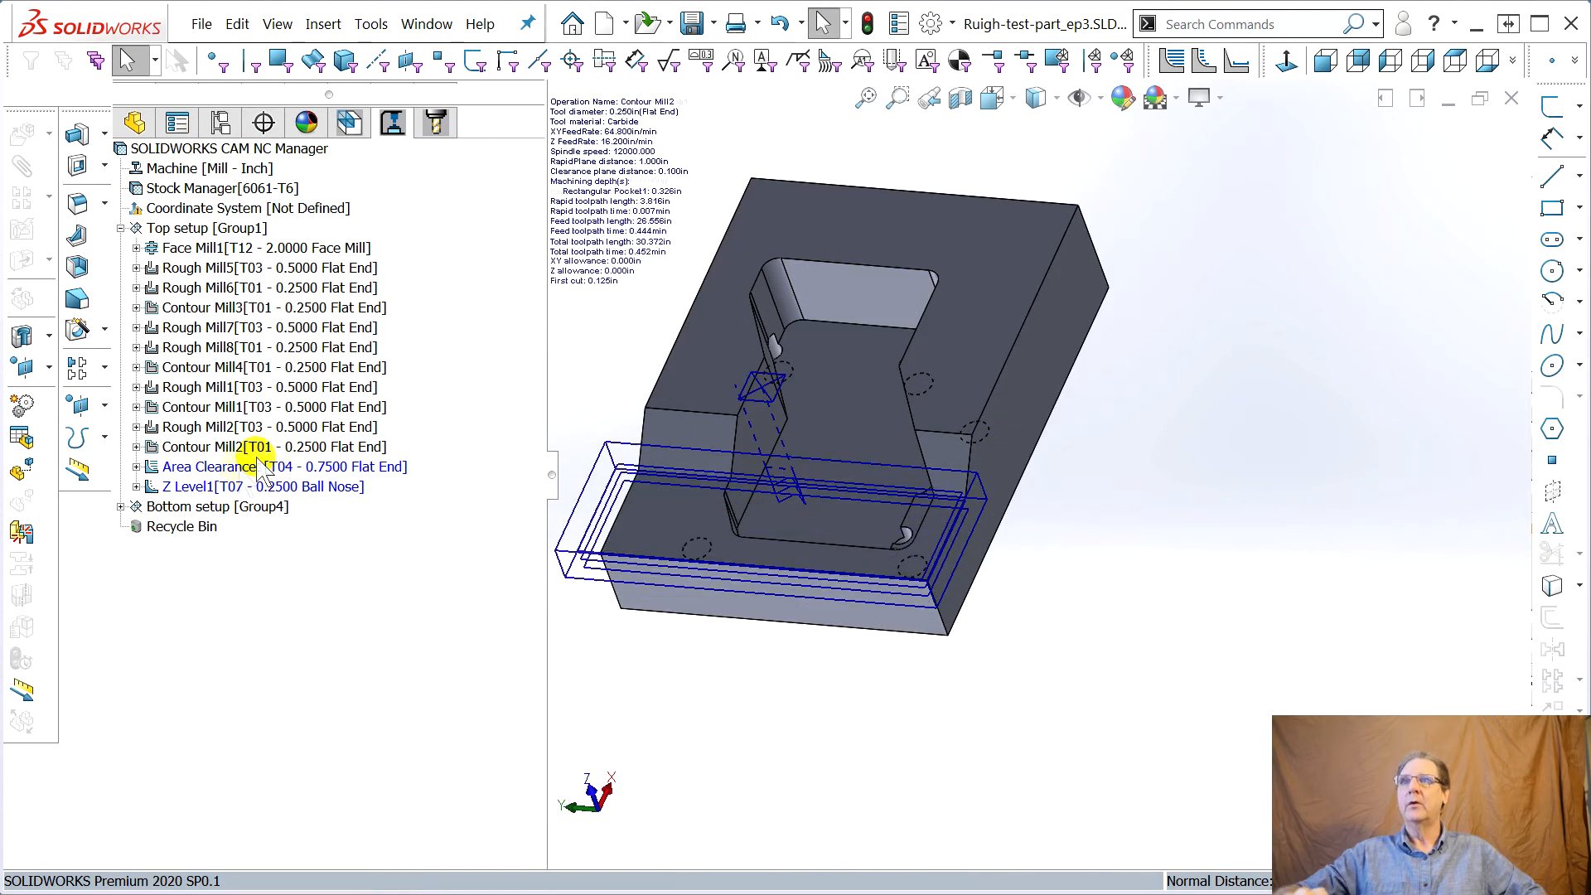
Generate toolpaths for the Area Clearance1 and Z Level1 operations
click(225, 468)
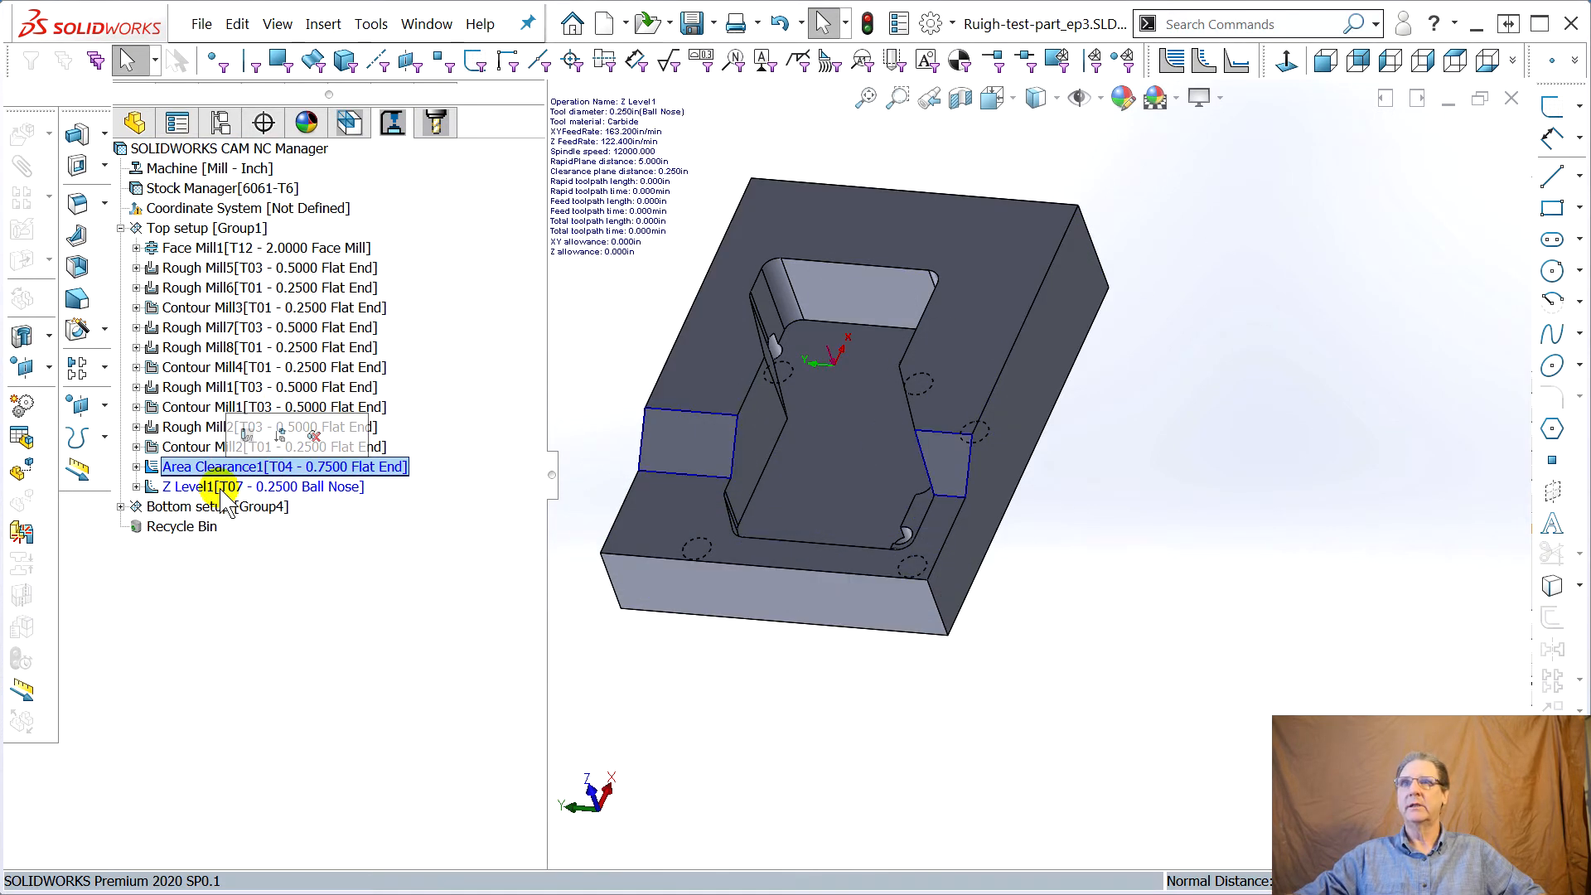
ctrl+click(221, 489)
right_click(209, 471)
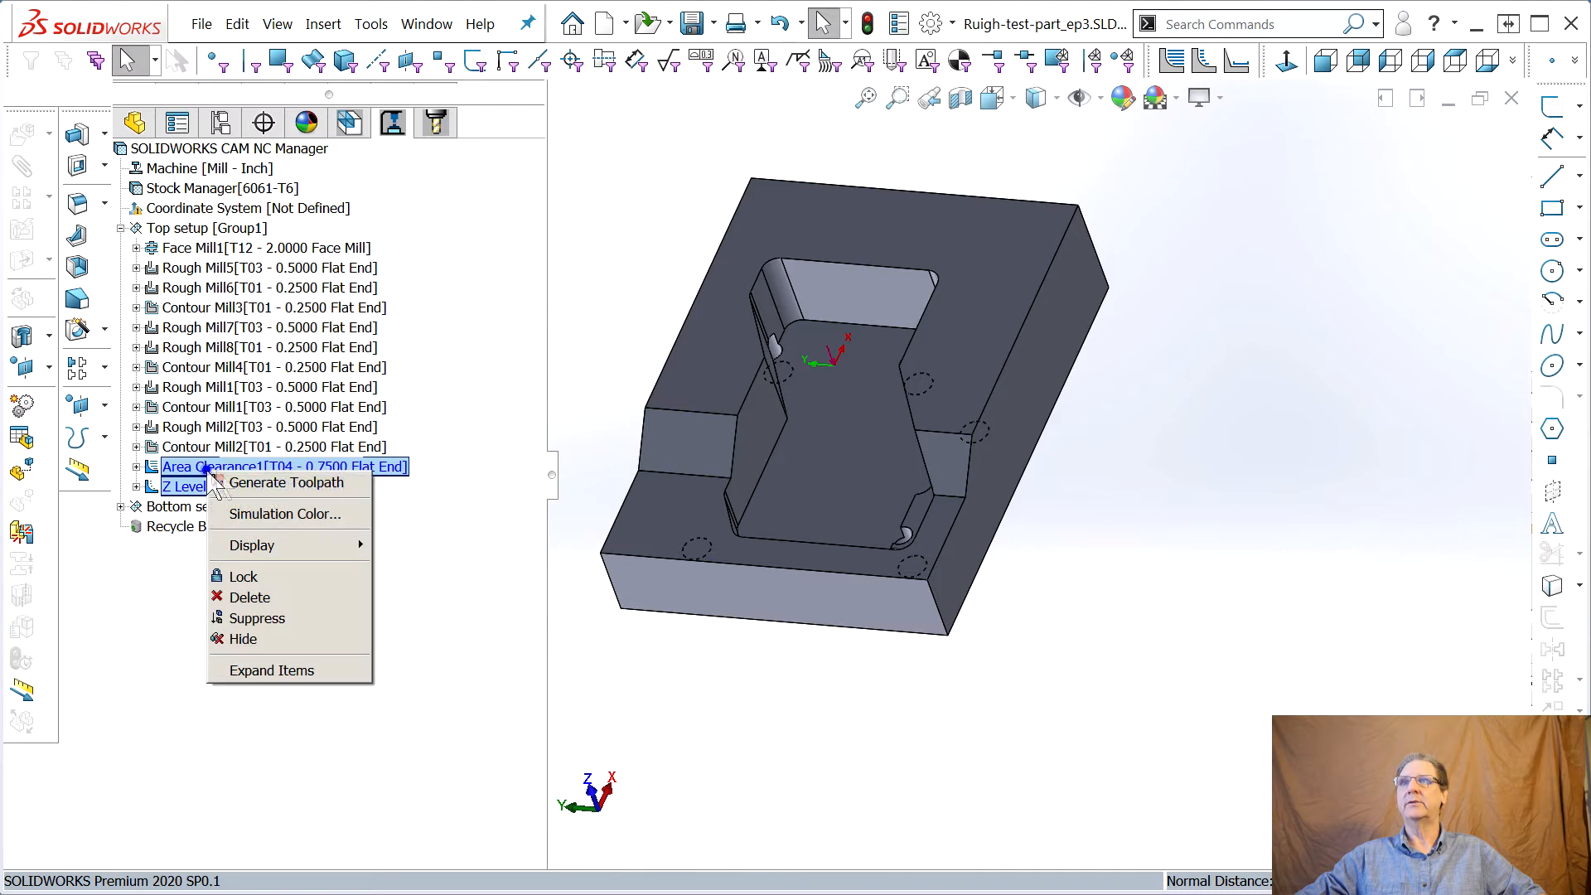
click(259, 480)
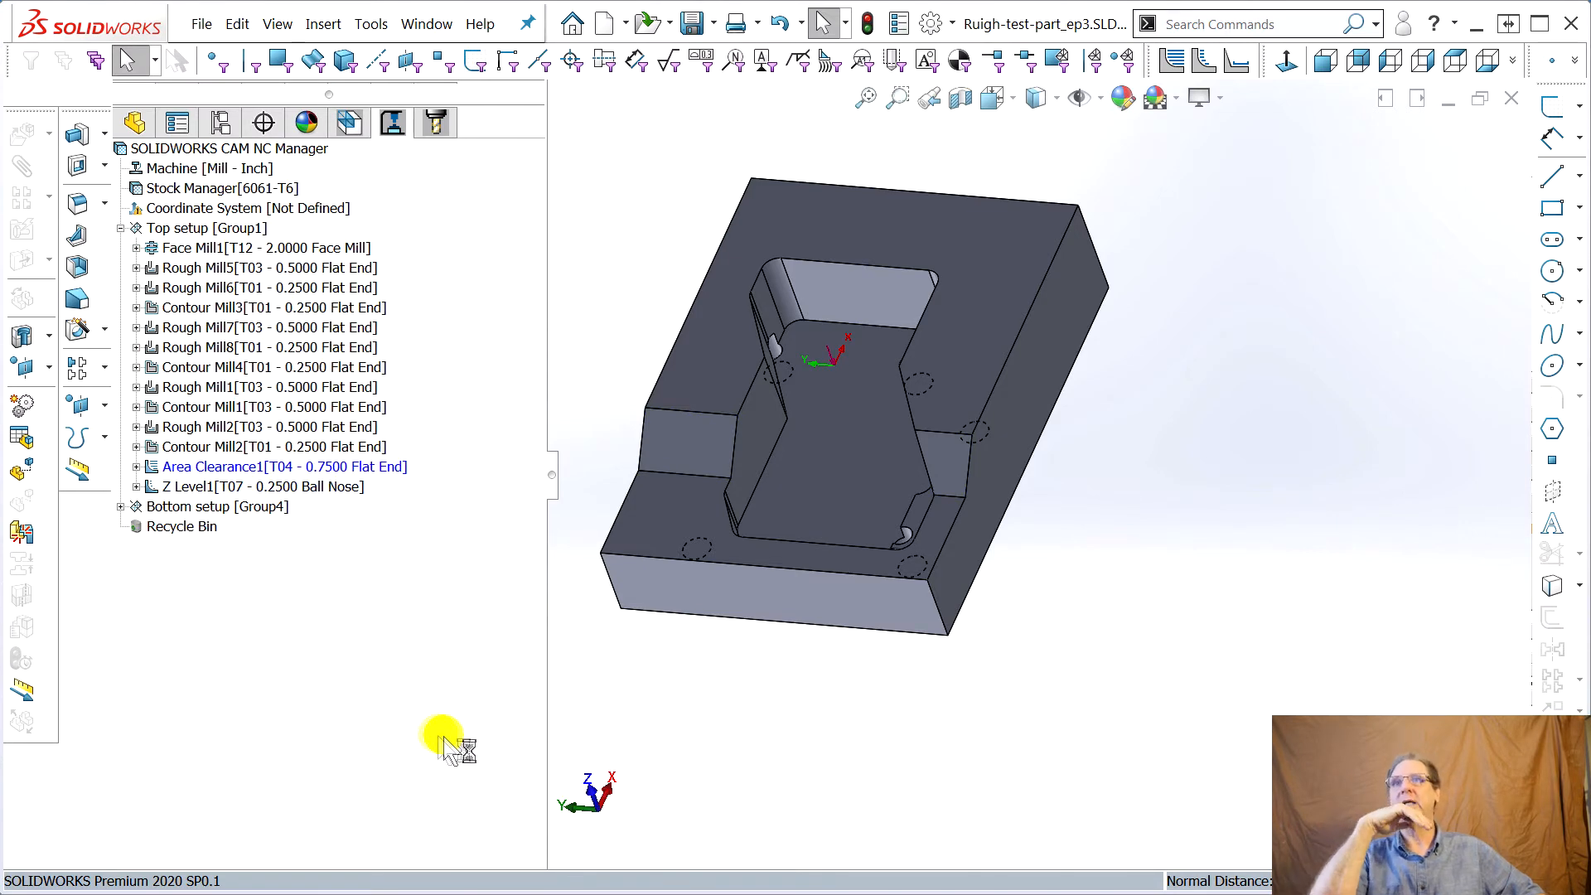
Inspect the Z Level1 and Area Clearance1 toolpaths around the part from several angles
click(209, 488)
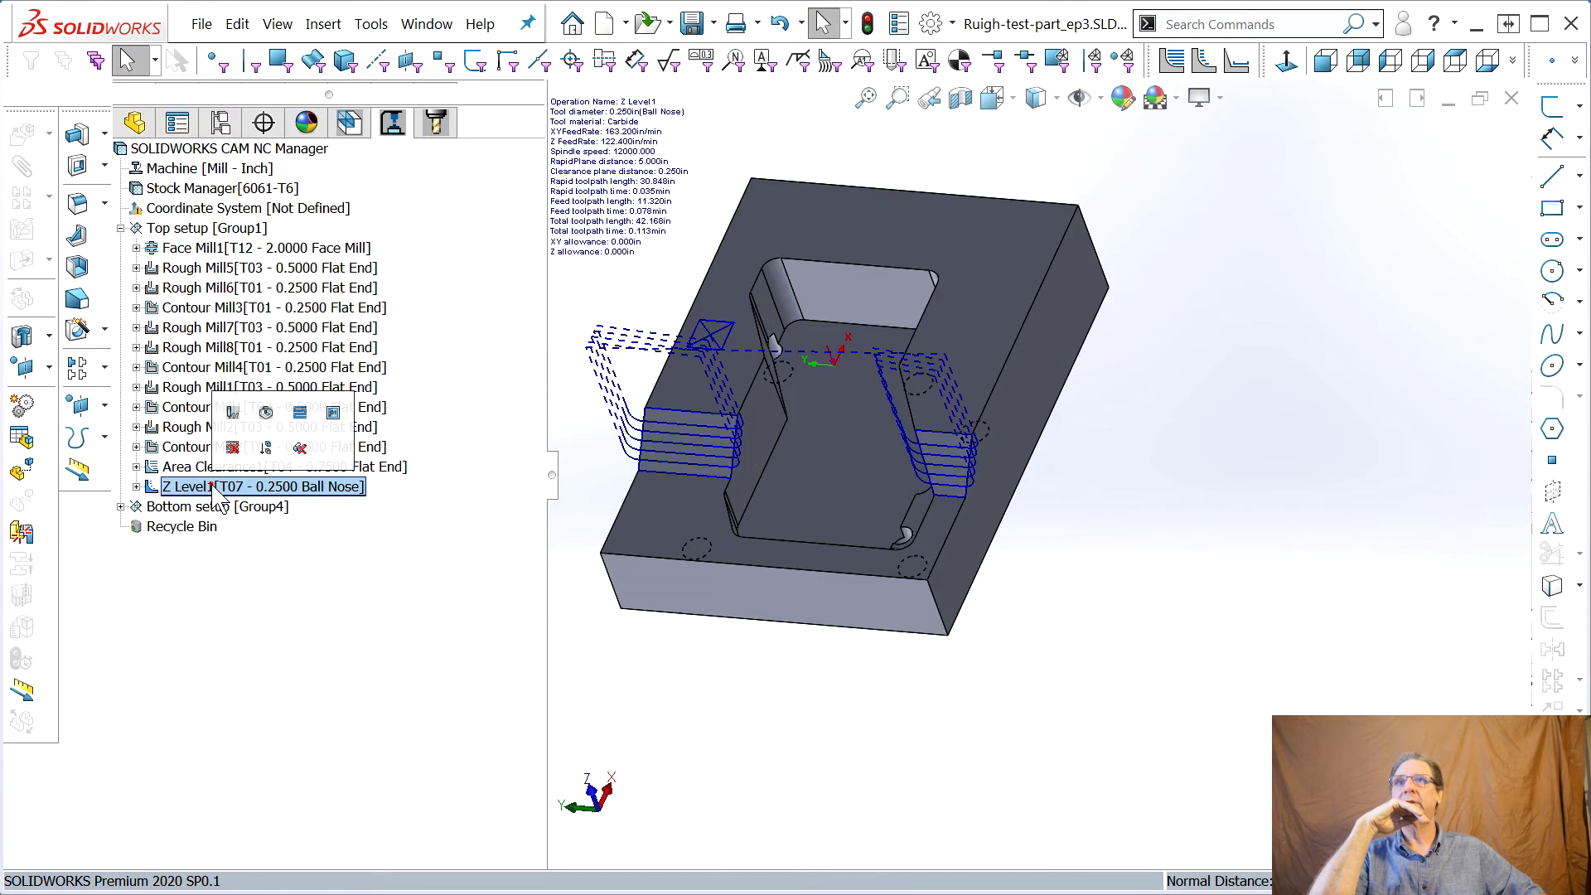
middle_drag(827, 628, 700, 457)
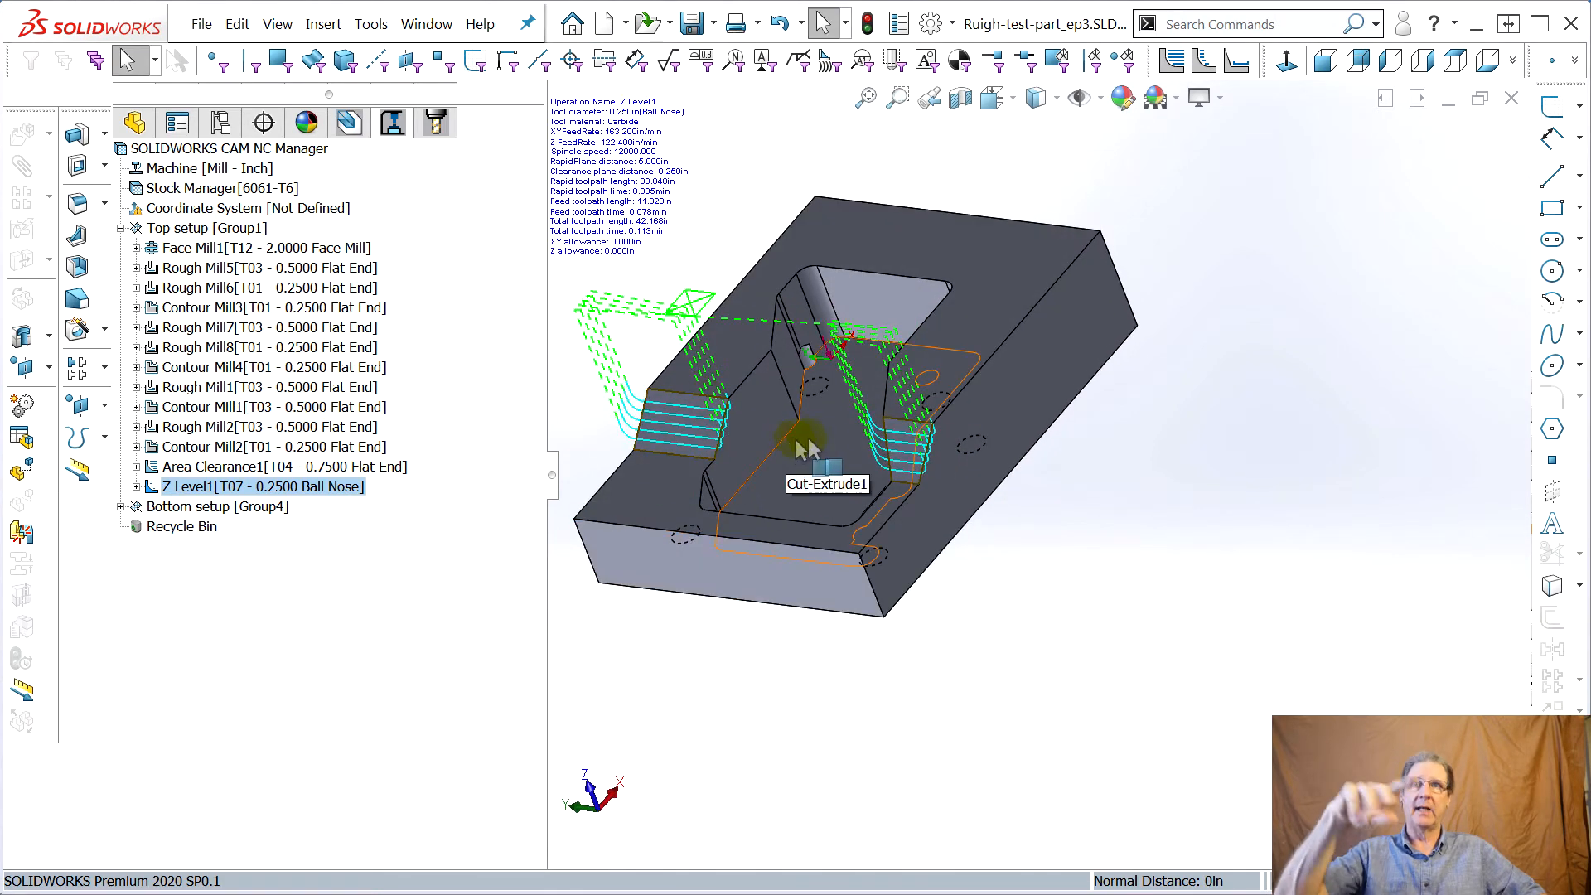
middle_drag(629, 664, 700, 585)
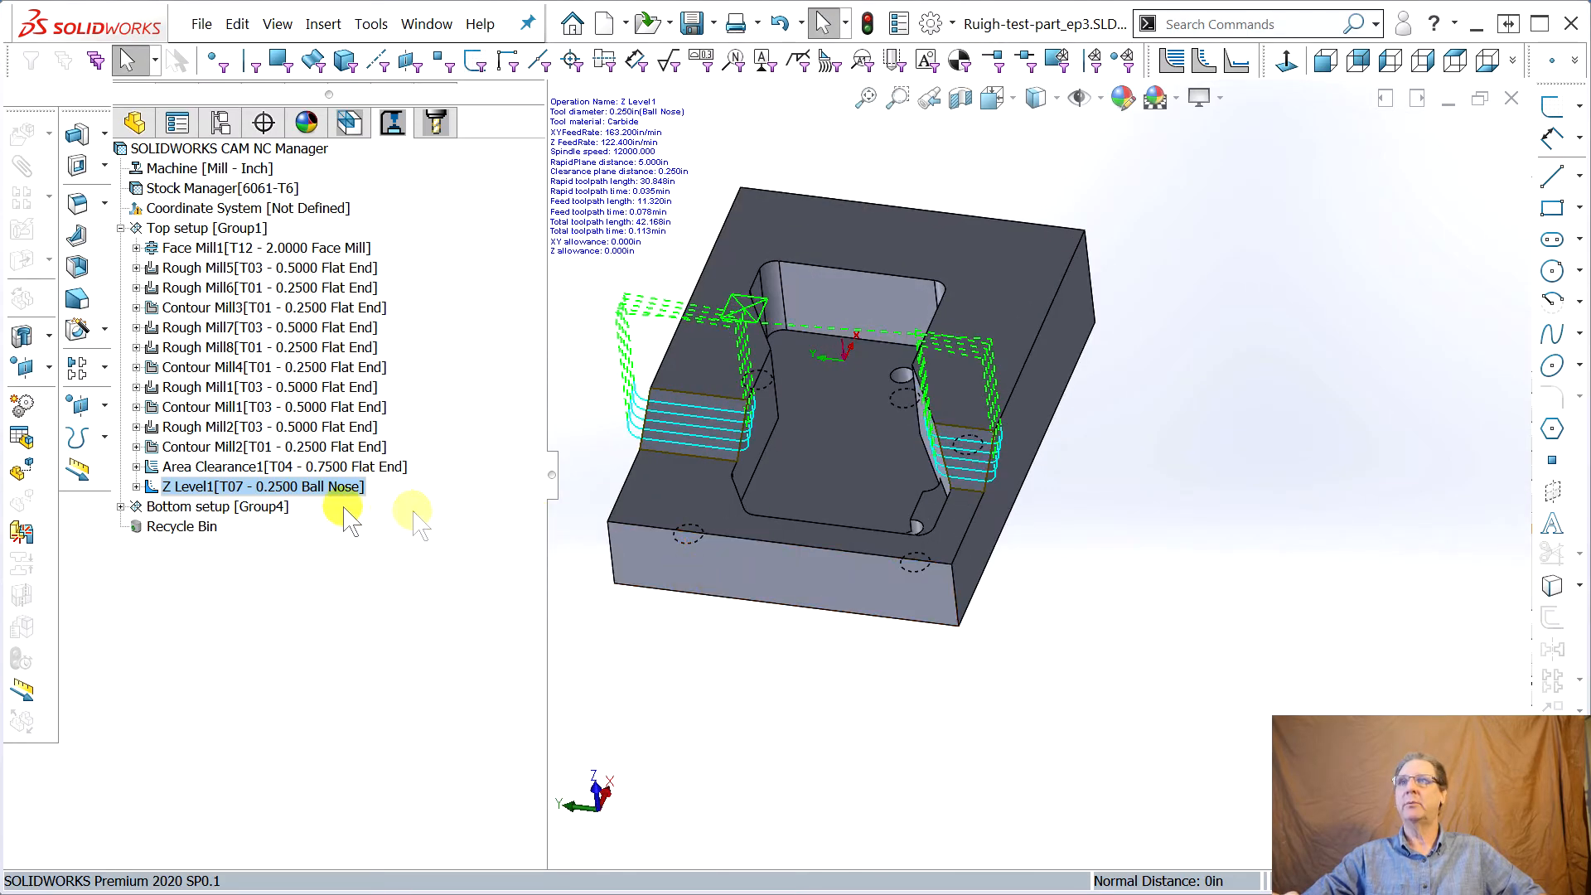
click(220, 467)
middle_drag(742, 767, 831, 702)
middle_drag(632, 710, 678, 685)
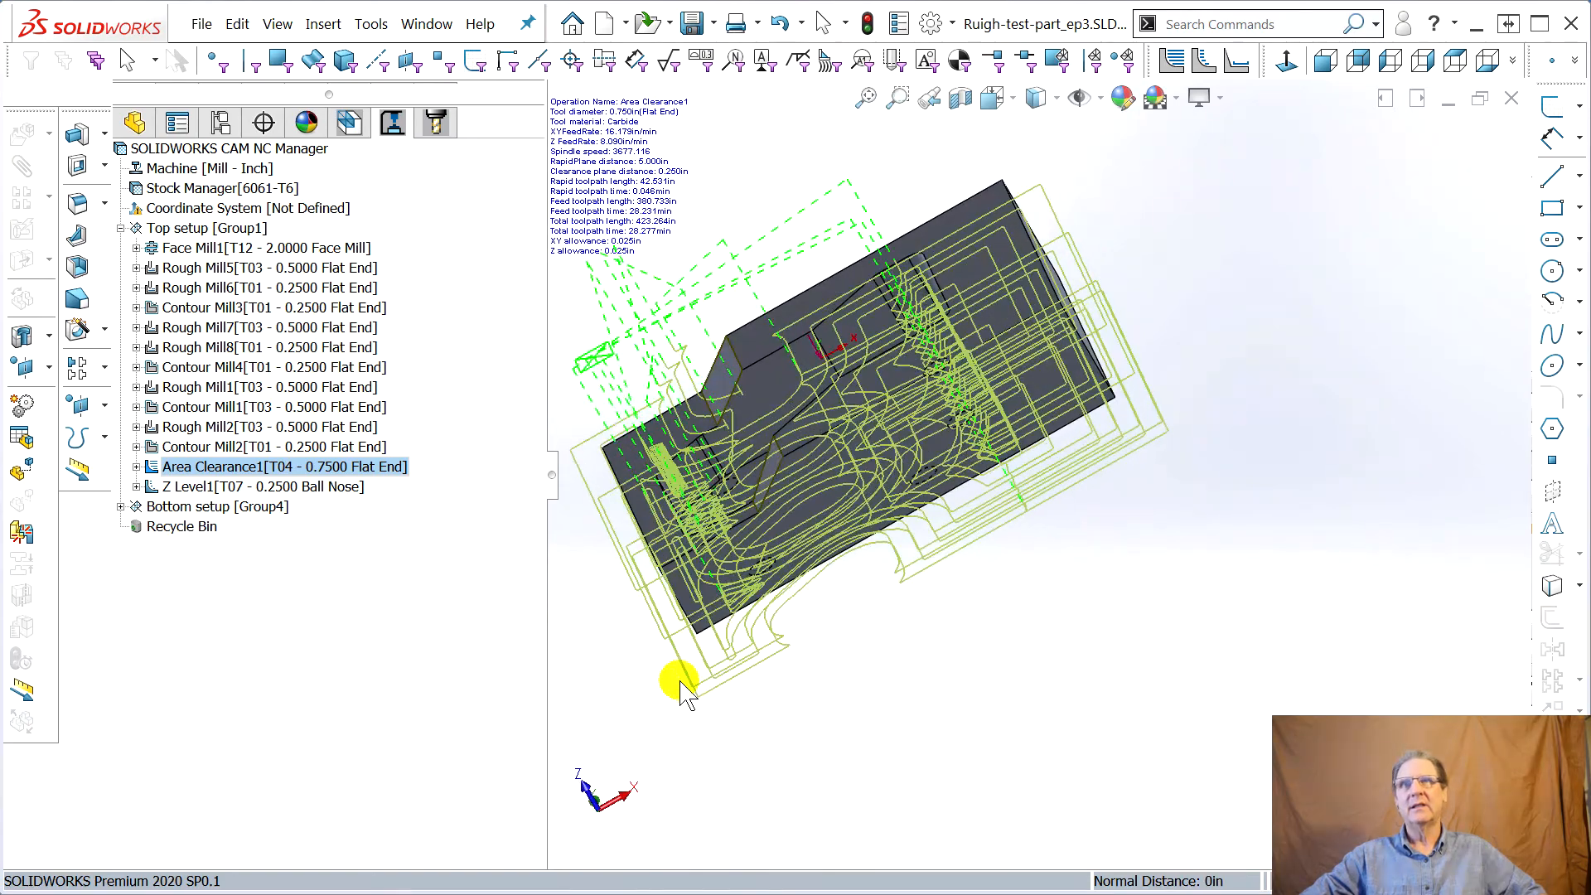
key(f)
scroll(889, 670, up, 3)
middle_drag(891, 675, 1031, 527)
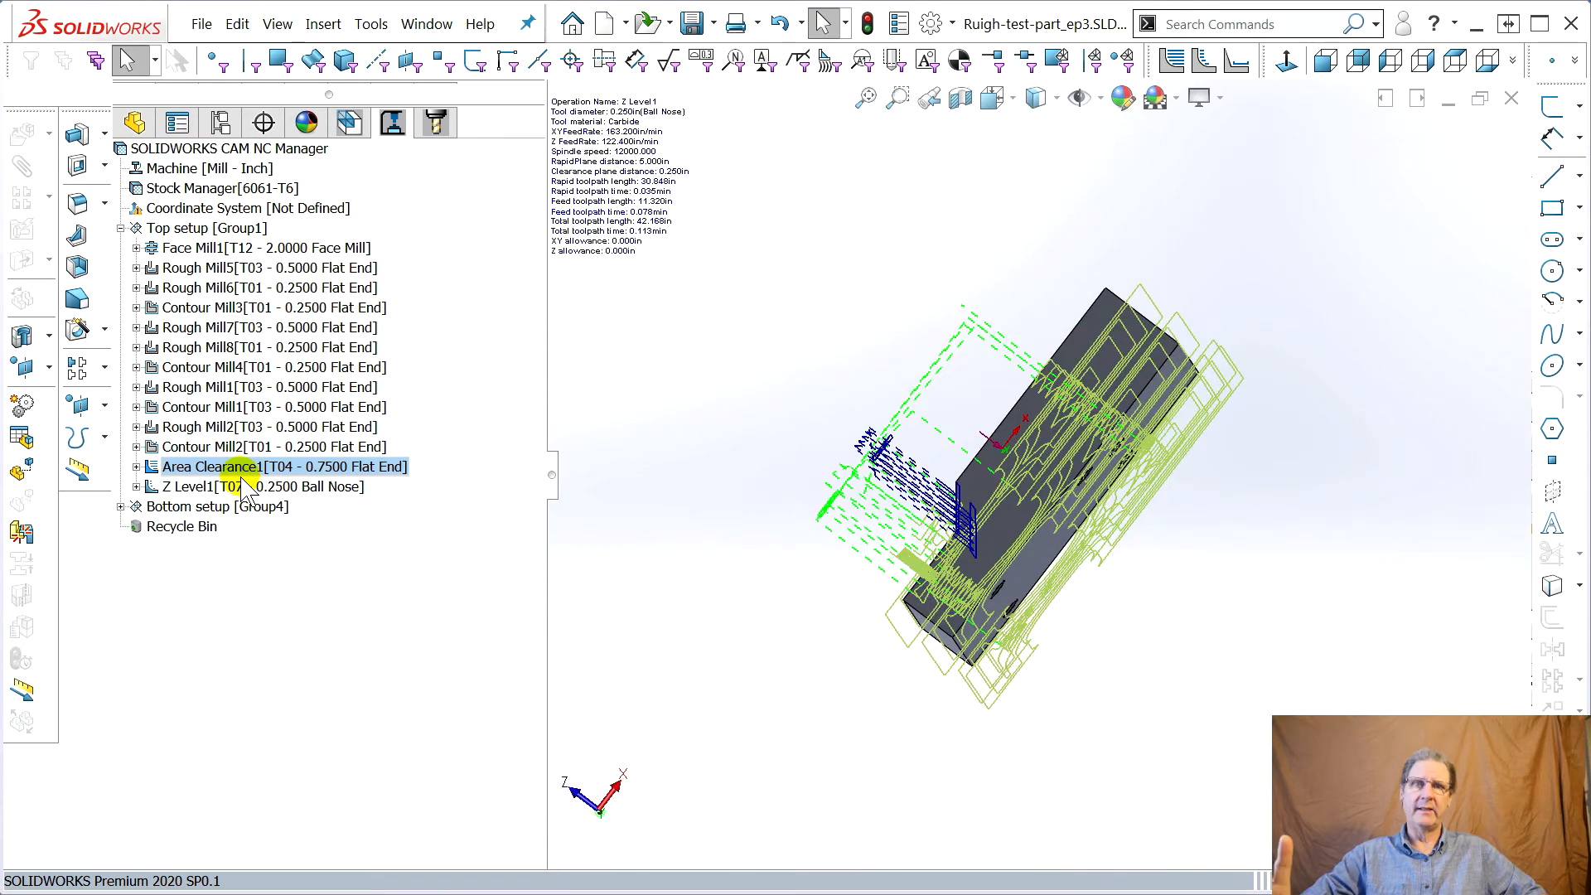
scroll(683, 559, up, 2)
scroll(996, 594, down, 4)
scroll(1489, 220, down, 4)
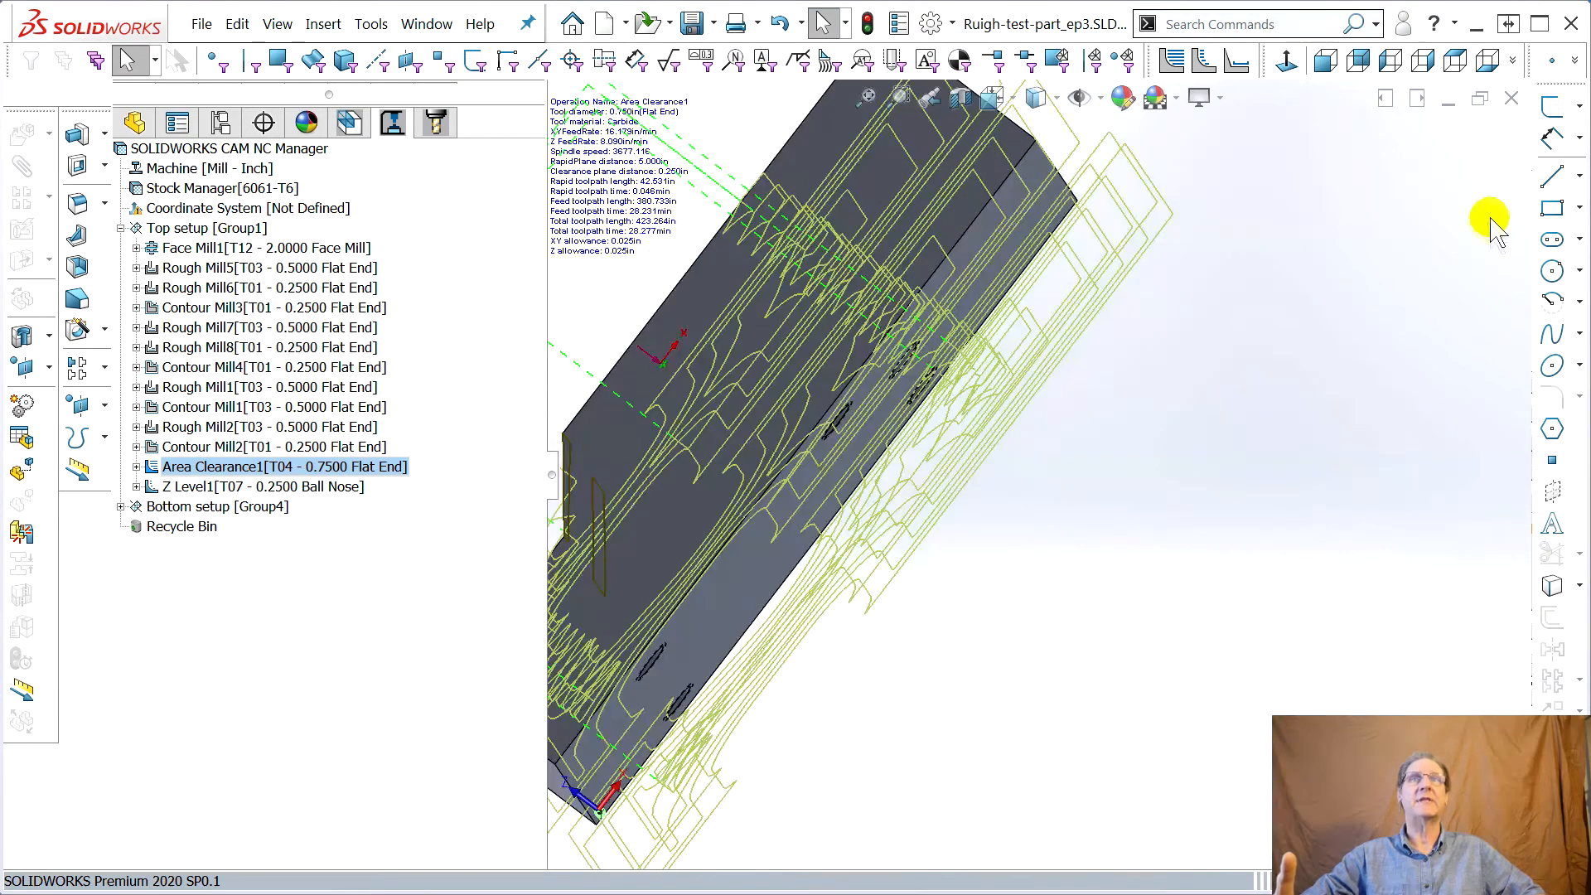
scroll(1159, 439, up, 4)
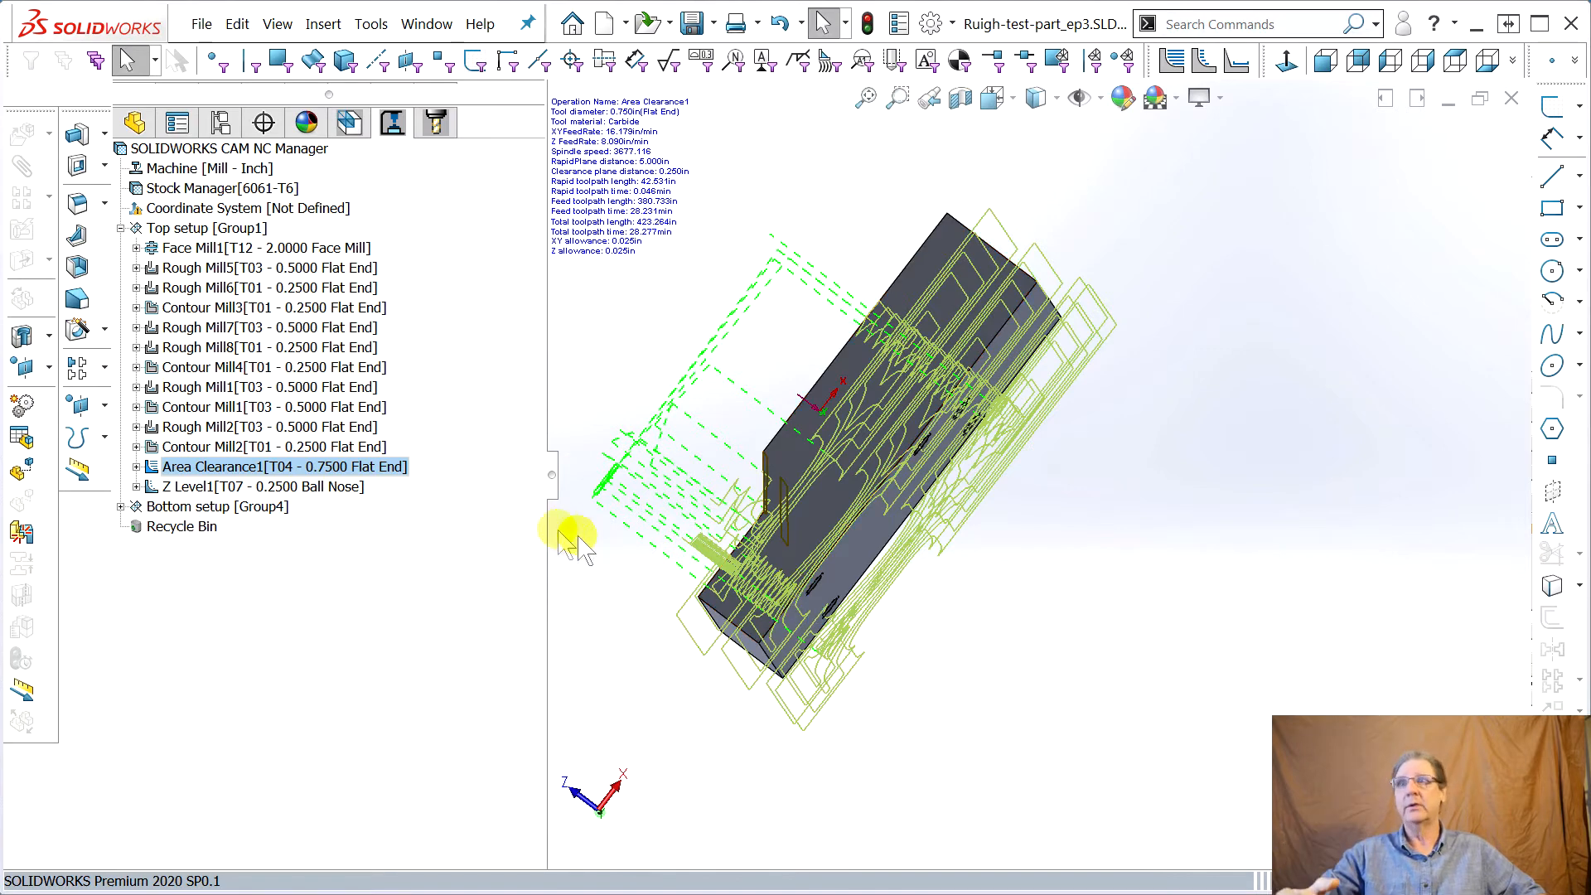
Delete the Area Clearance1 operation and its dependent items
click(217, 472)
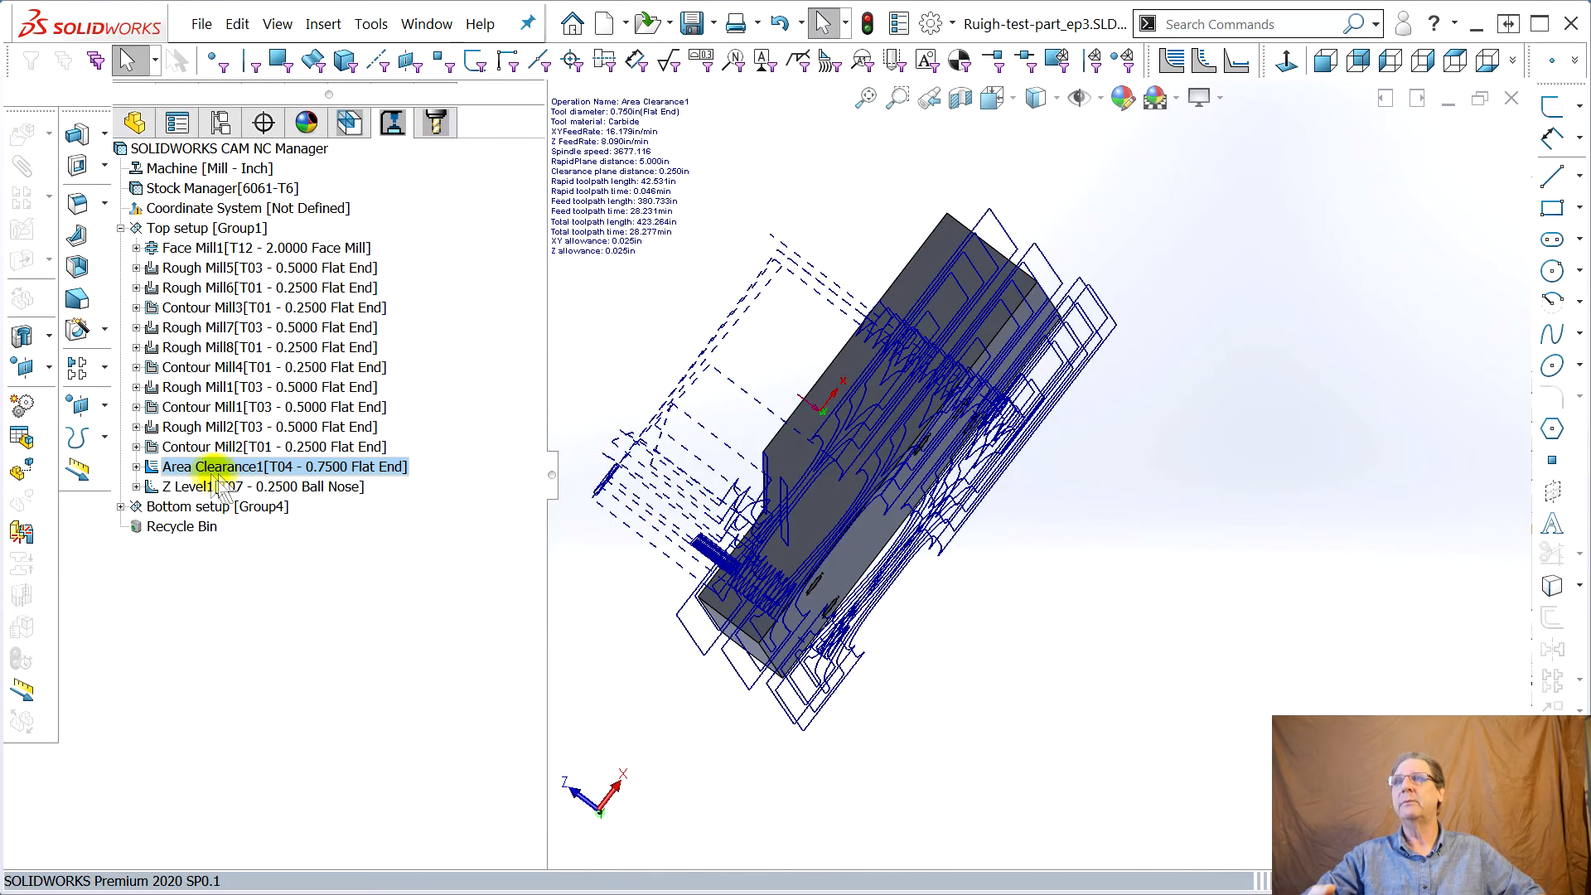
right_click(176, 477)
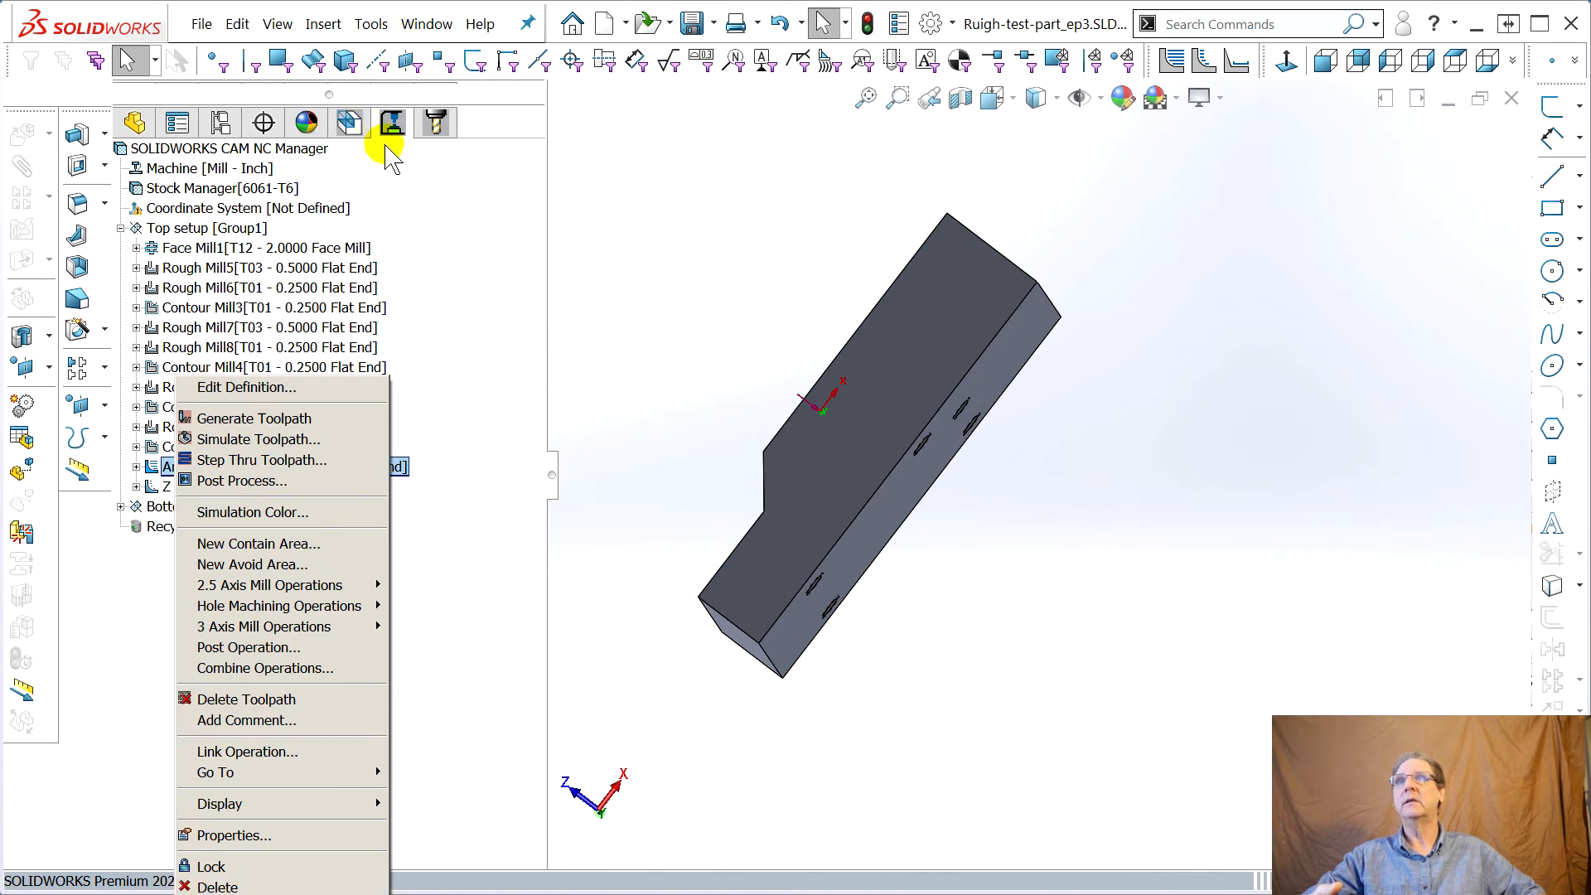
click(350, 123)
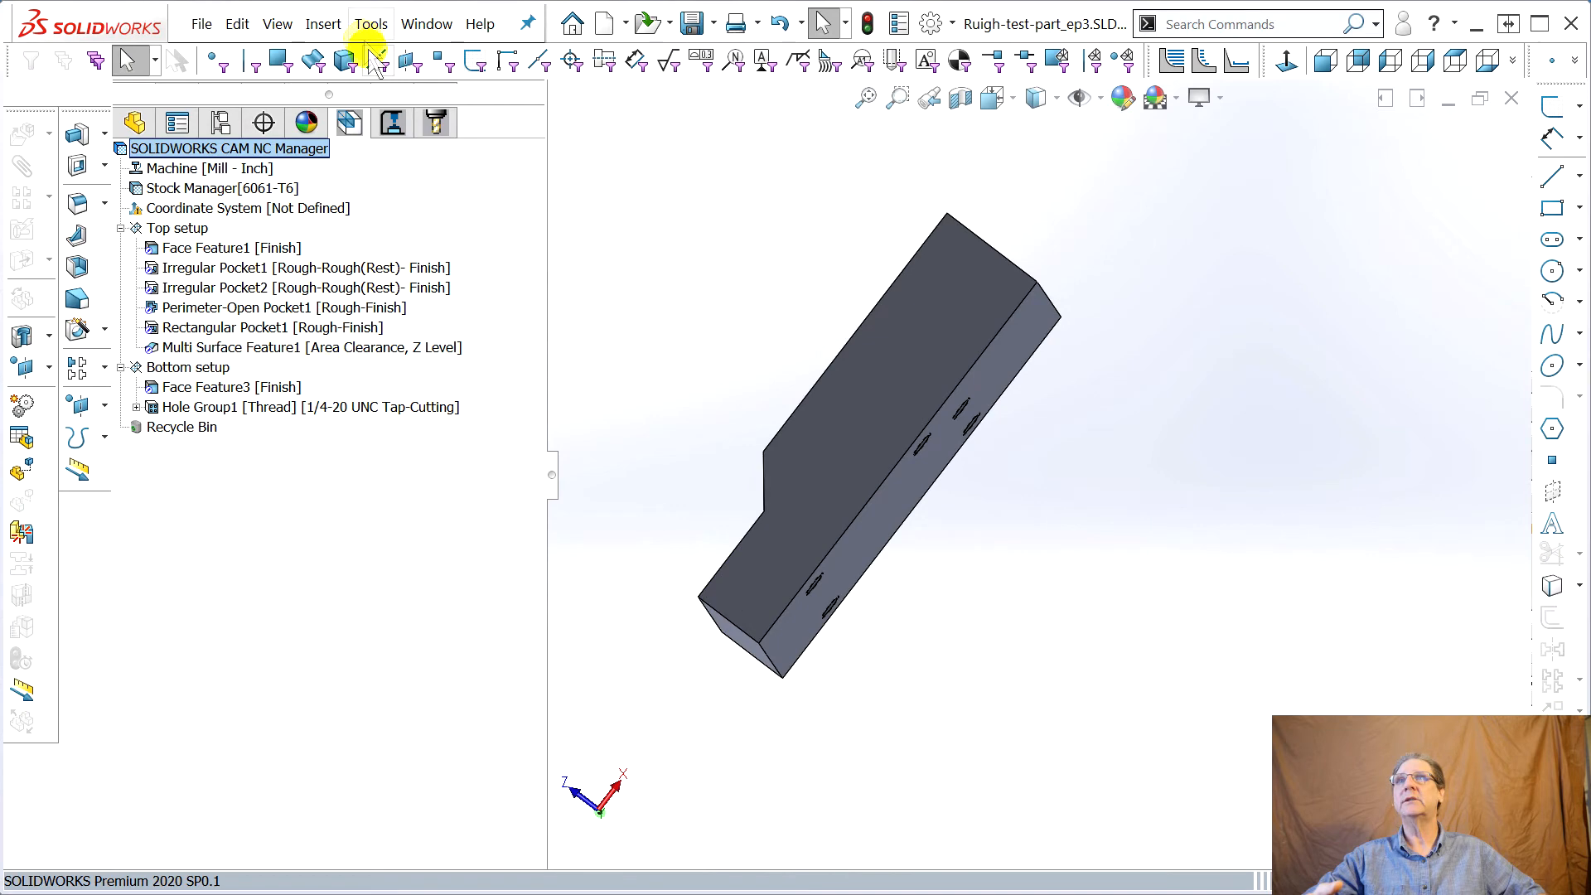
click(392, 124)
right_click(202, 467)
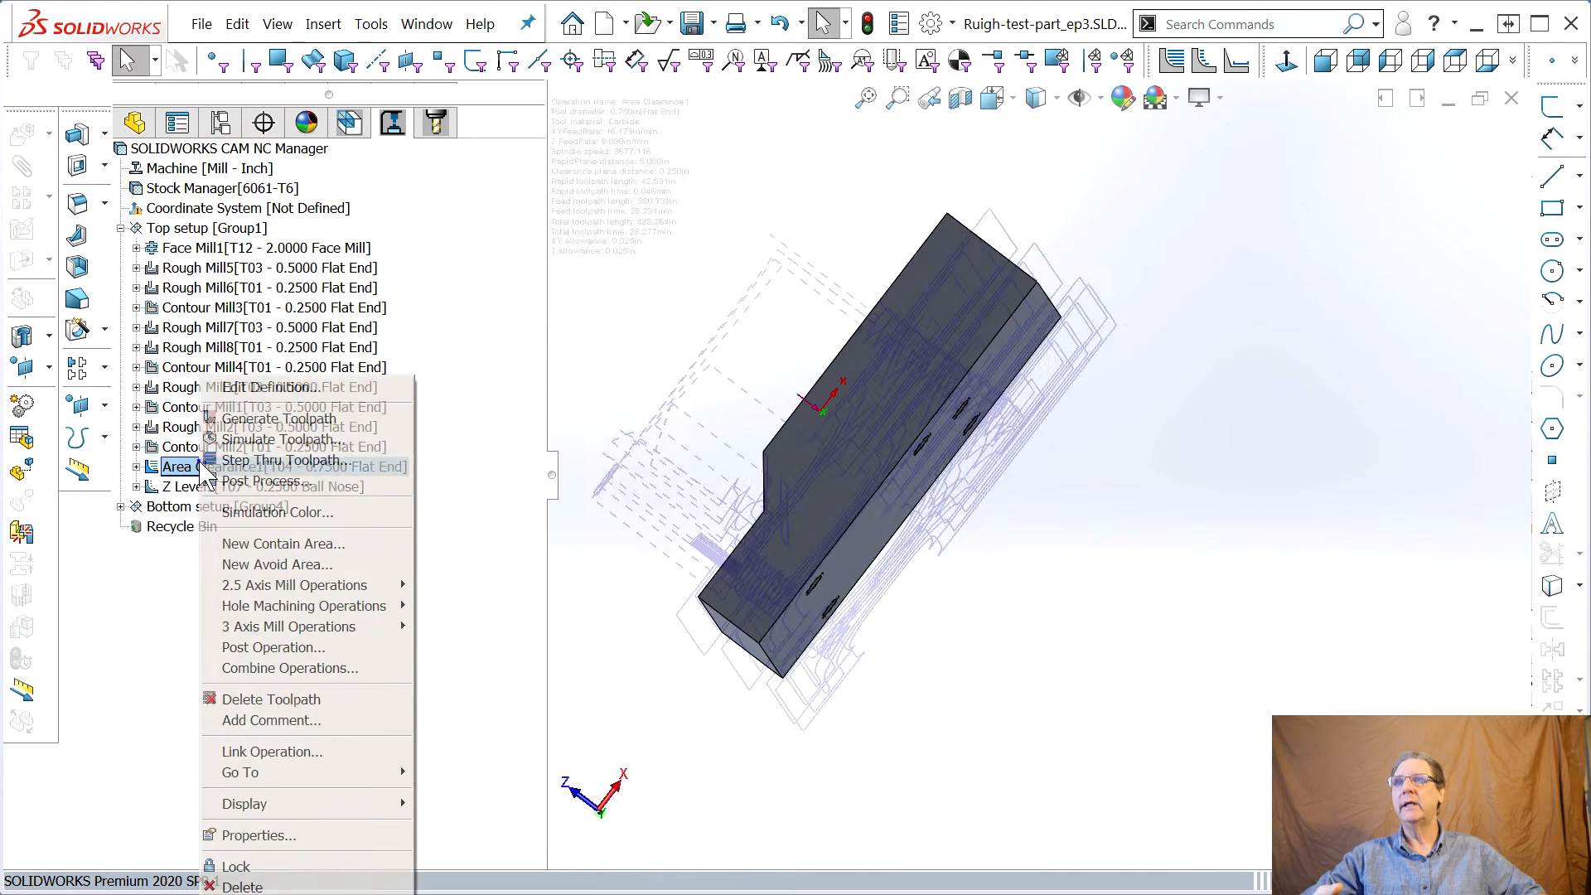
click(242, 886)
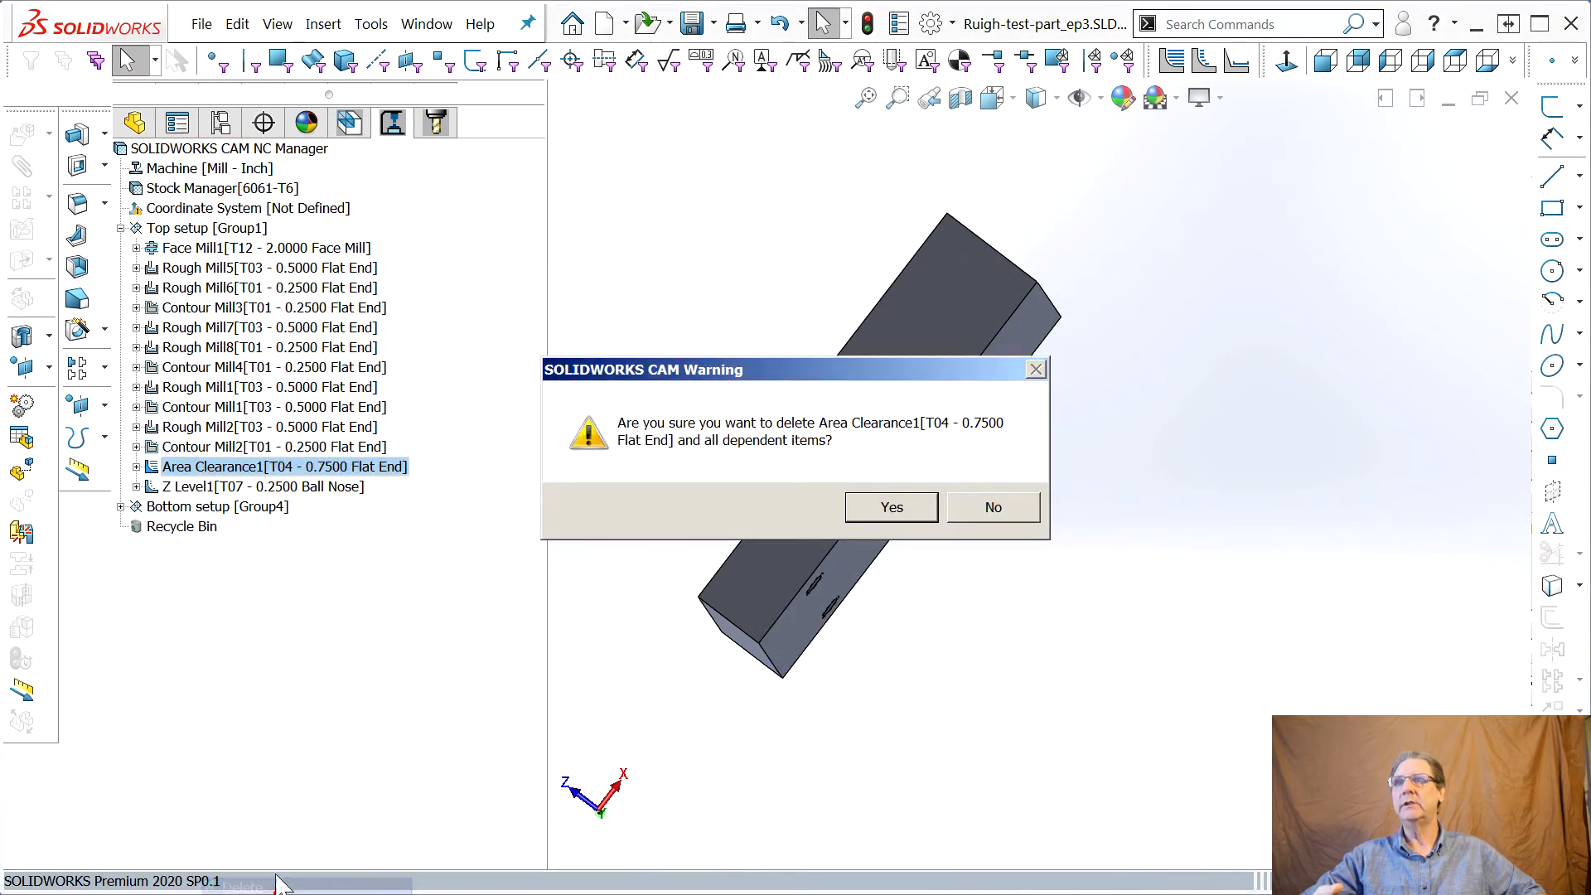
click(883, 512)
Empty the CAM recycle bin
right_click(182, 506)
click(226, 542)
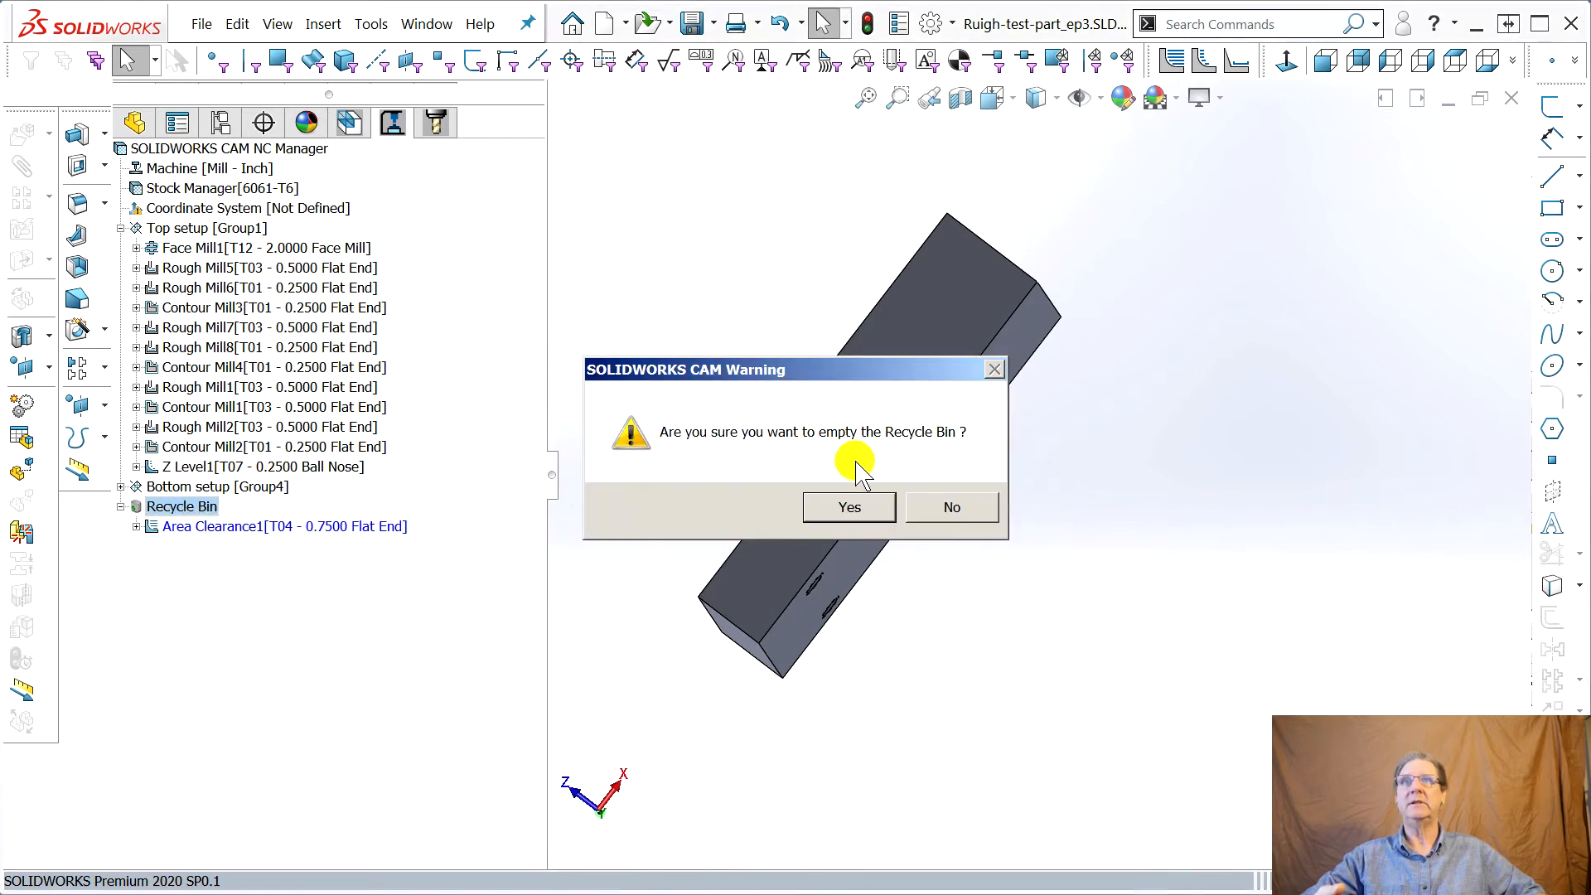
click(844, 507)
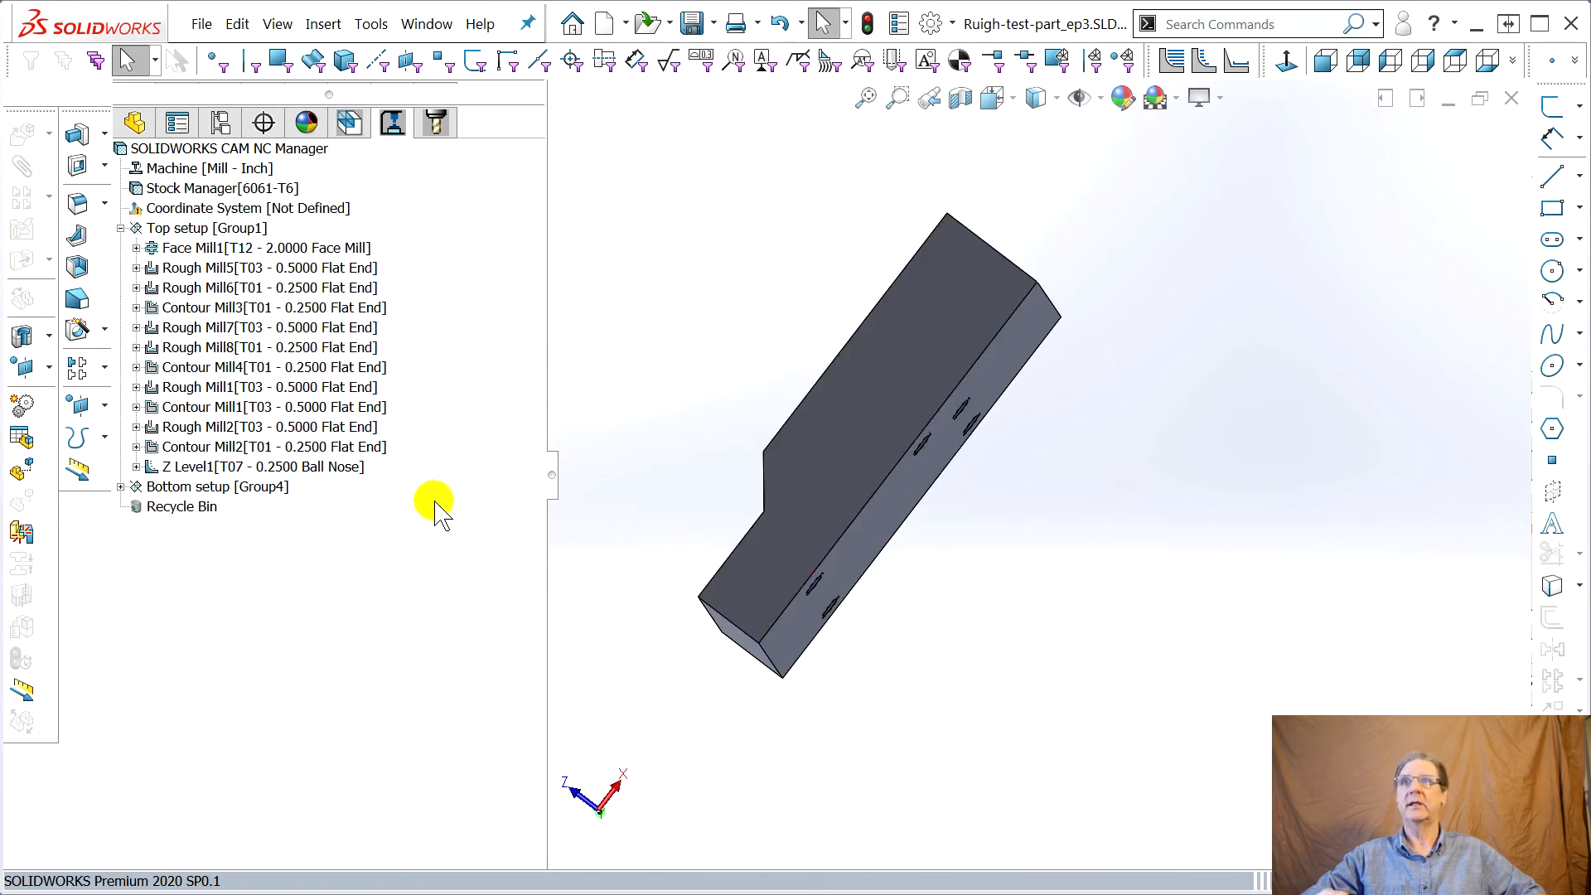
Regenerate toolpaths for all operations from the CAM NC Manager
middle_drag(625, 579, 966, 565)
click(966, 565)
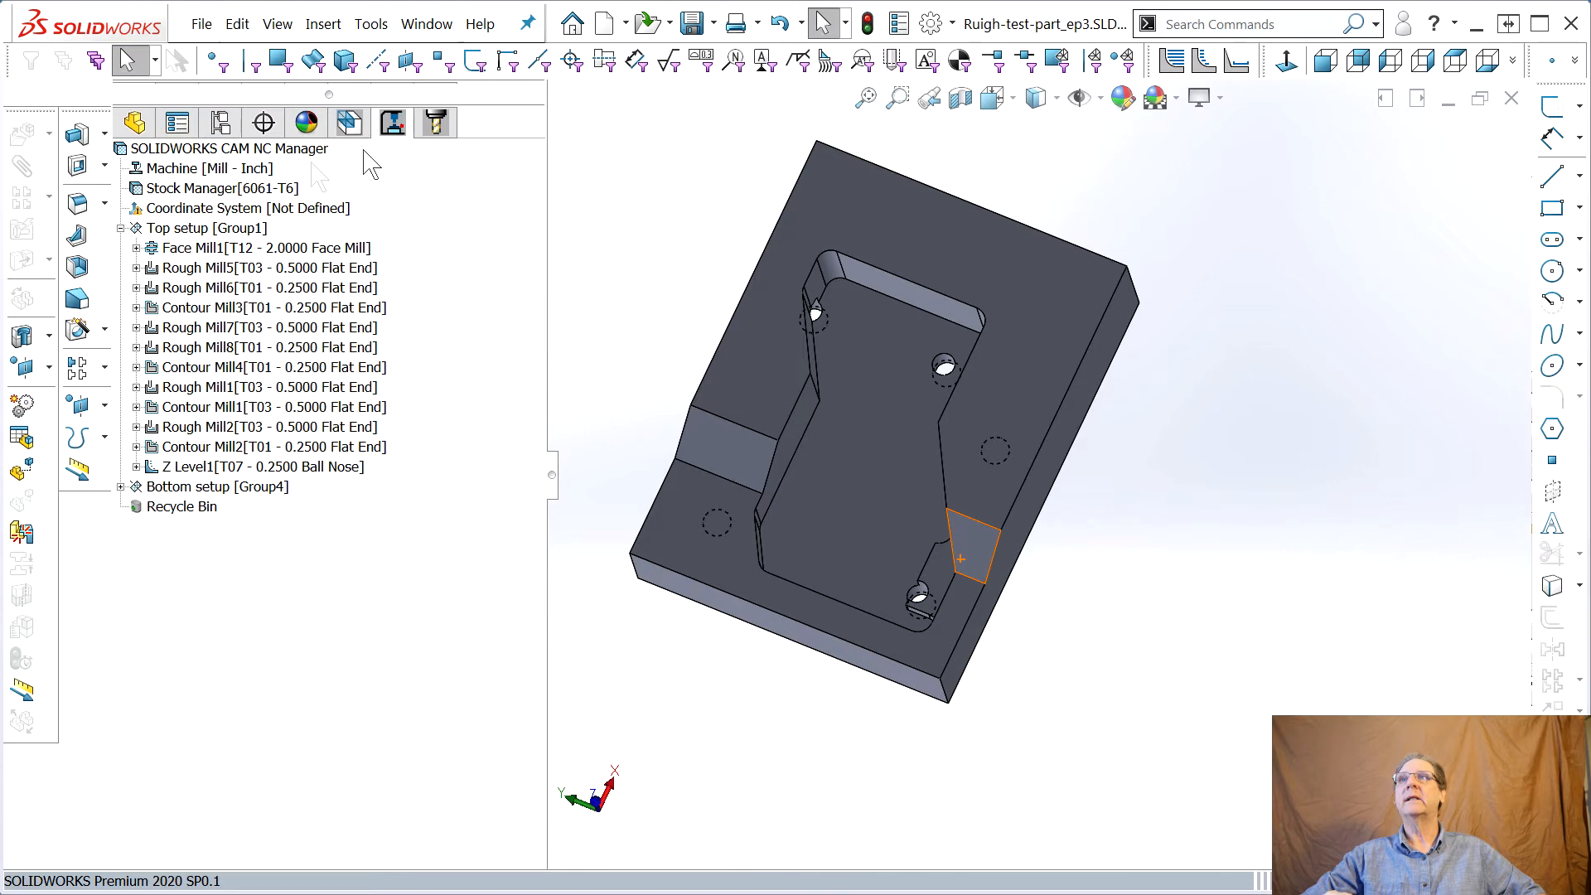
right_click(188, 149)
click(263, 194)
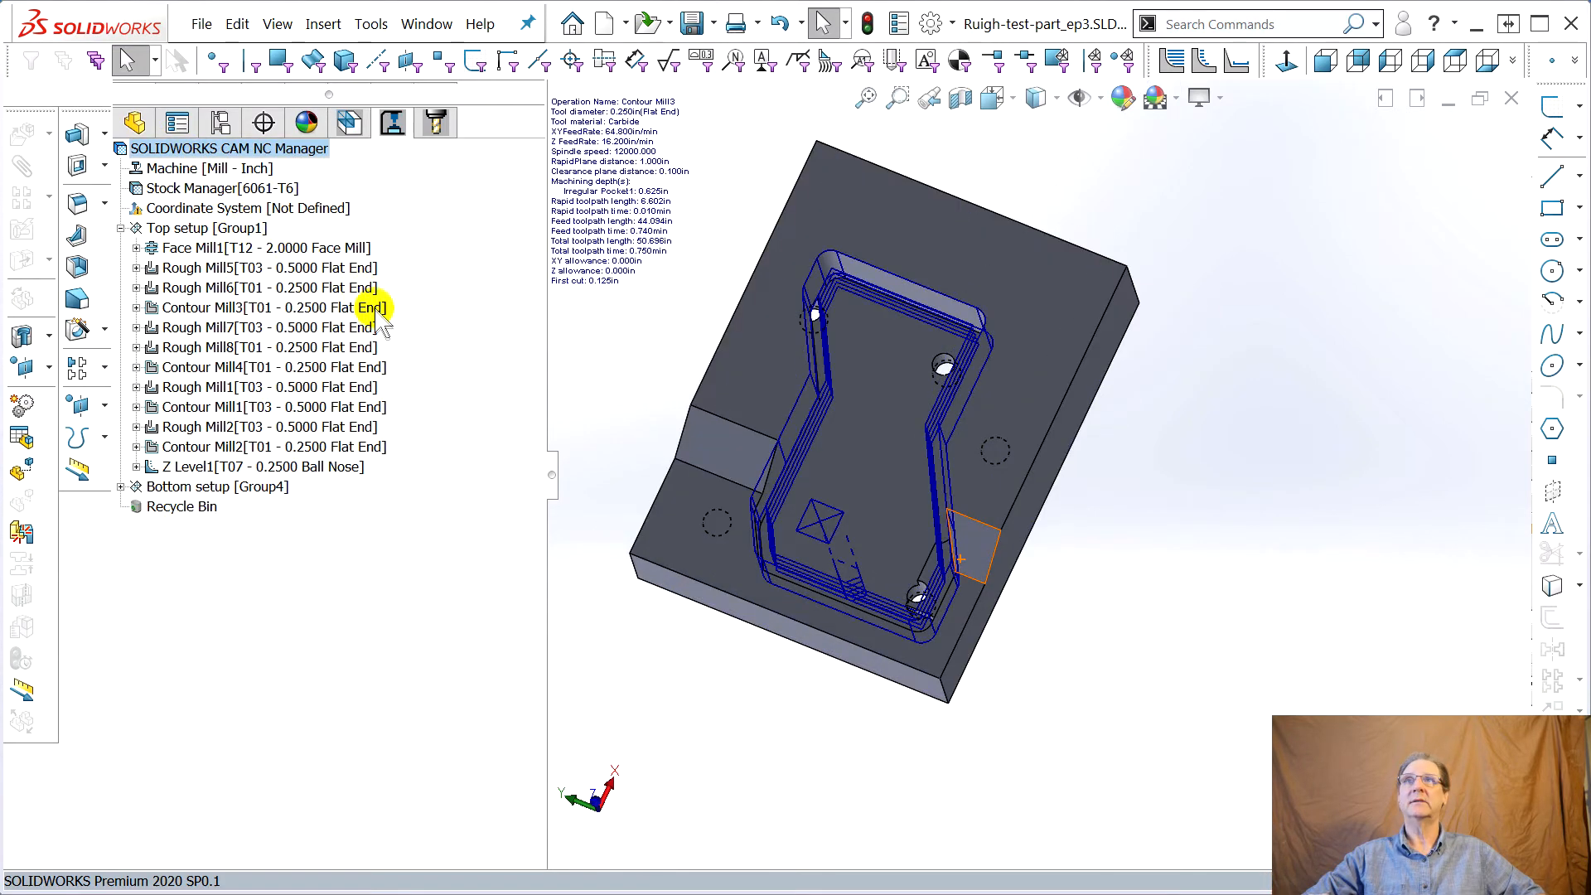
Simulate all toolpaths, examine the machined slanted faces up close, and close the simulation
middle_drag(674, 421, 634, 275)
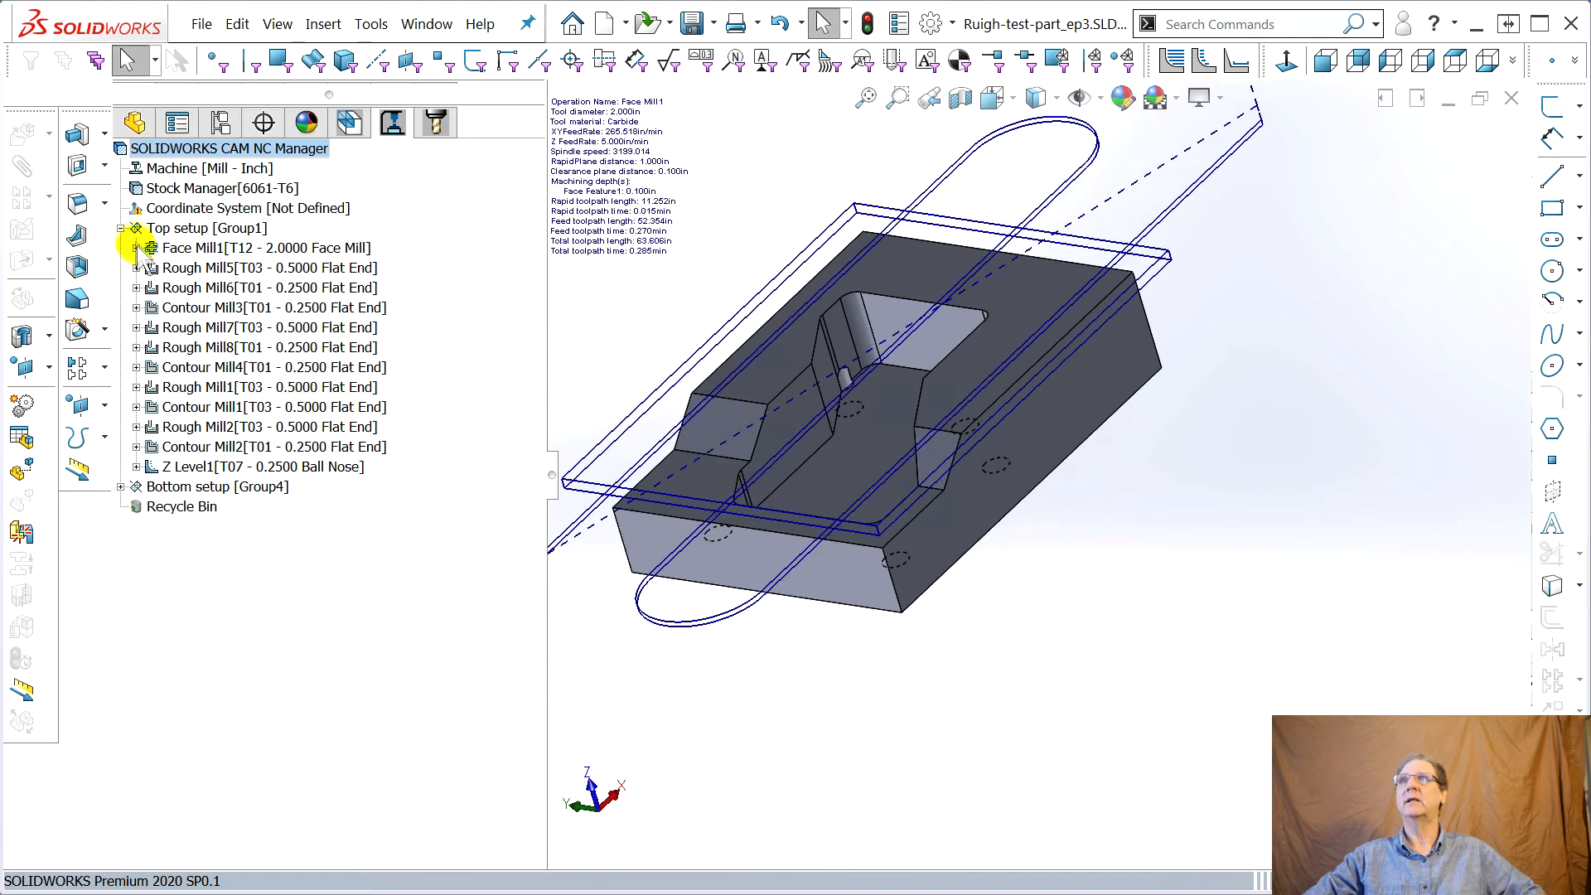
right_click(144, 159)
click(278, 205)
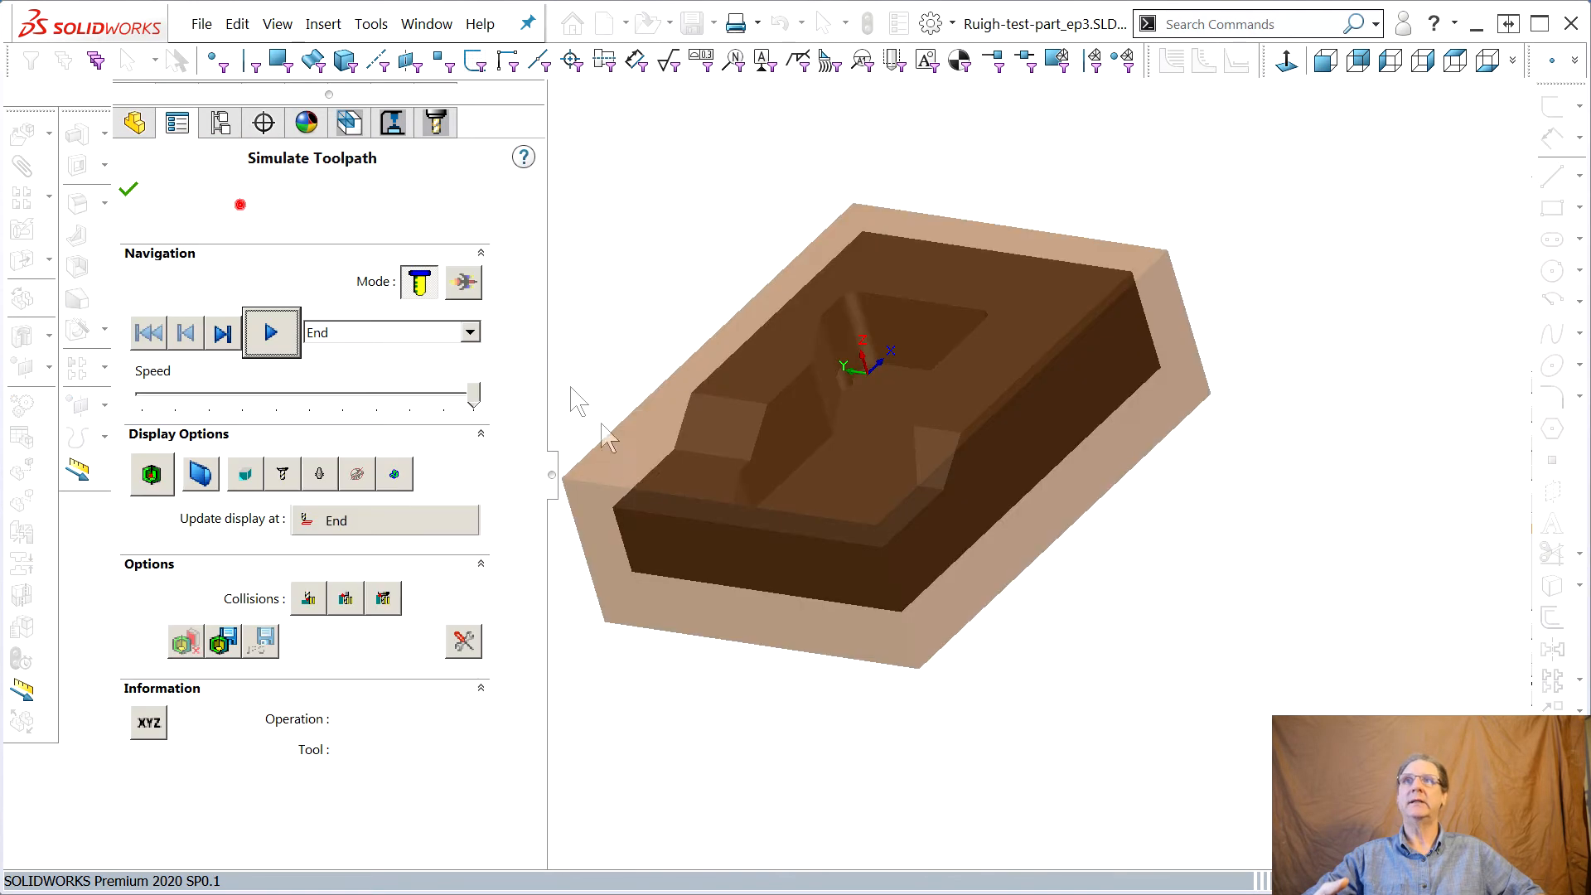
click(267, 326)
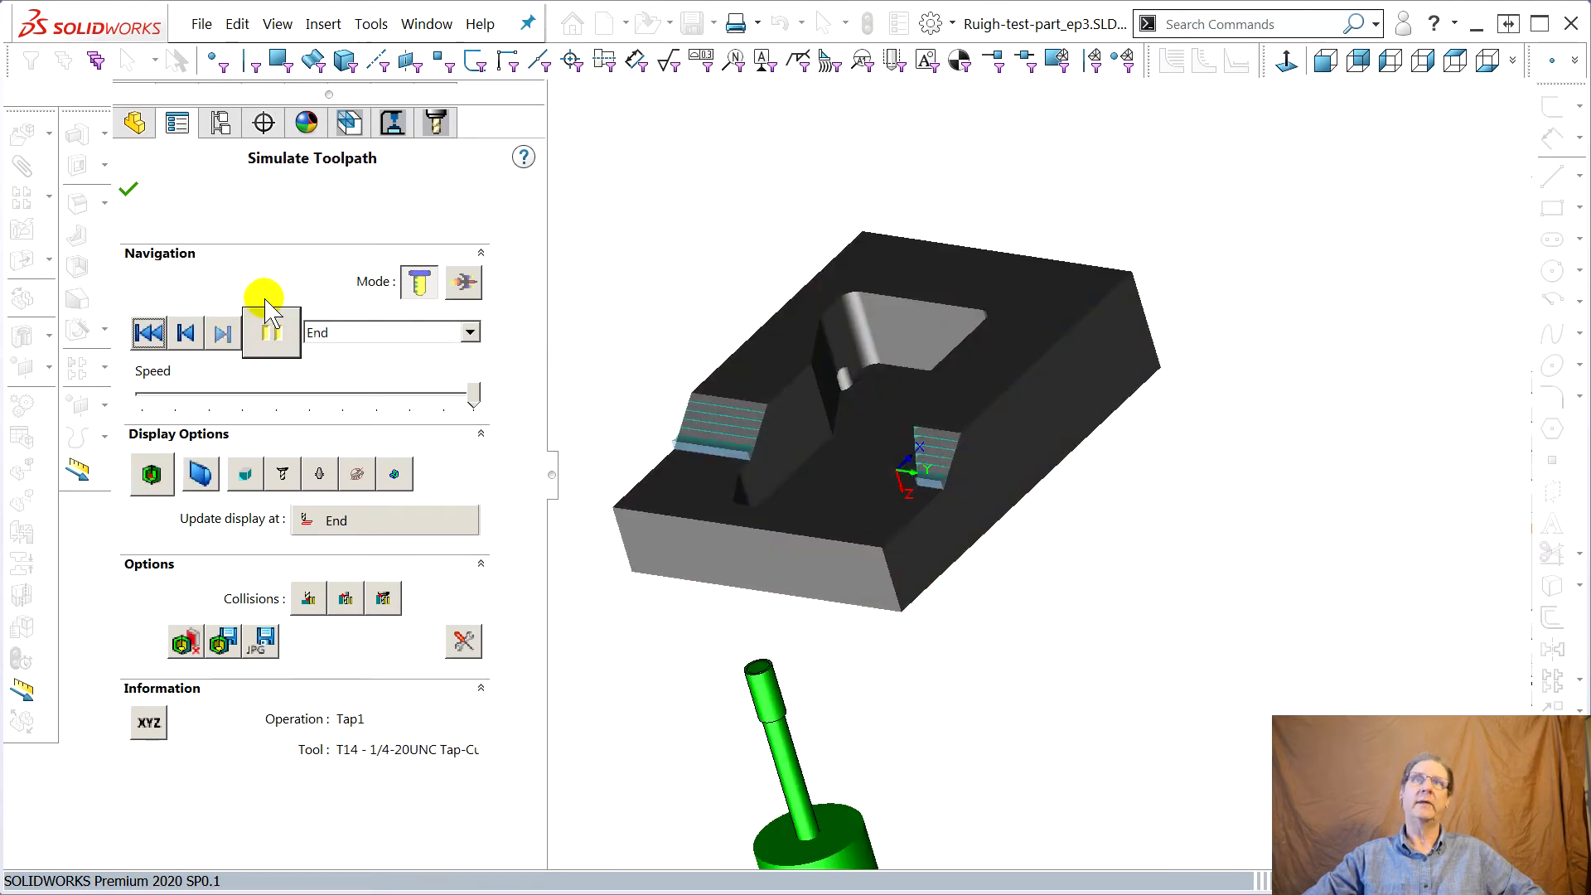
middle_drag(842, 579, 842, 620)
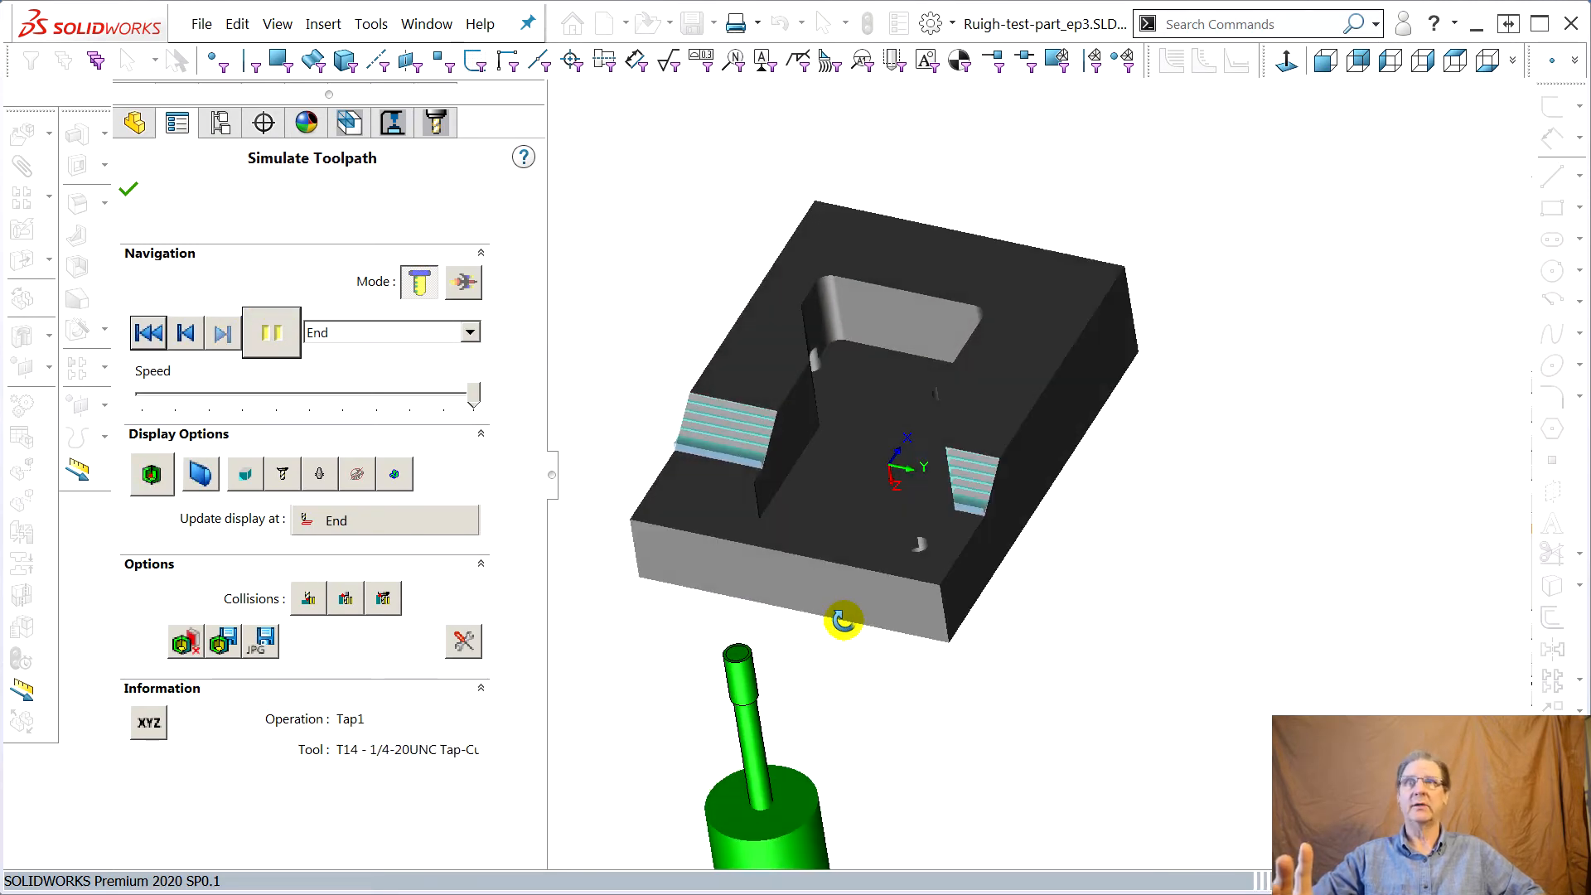
scroll(976, 539, down, 5)
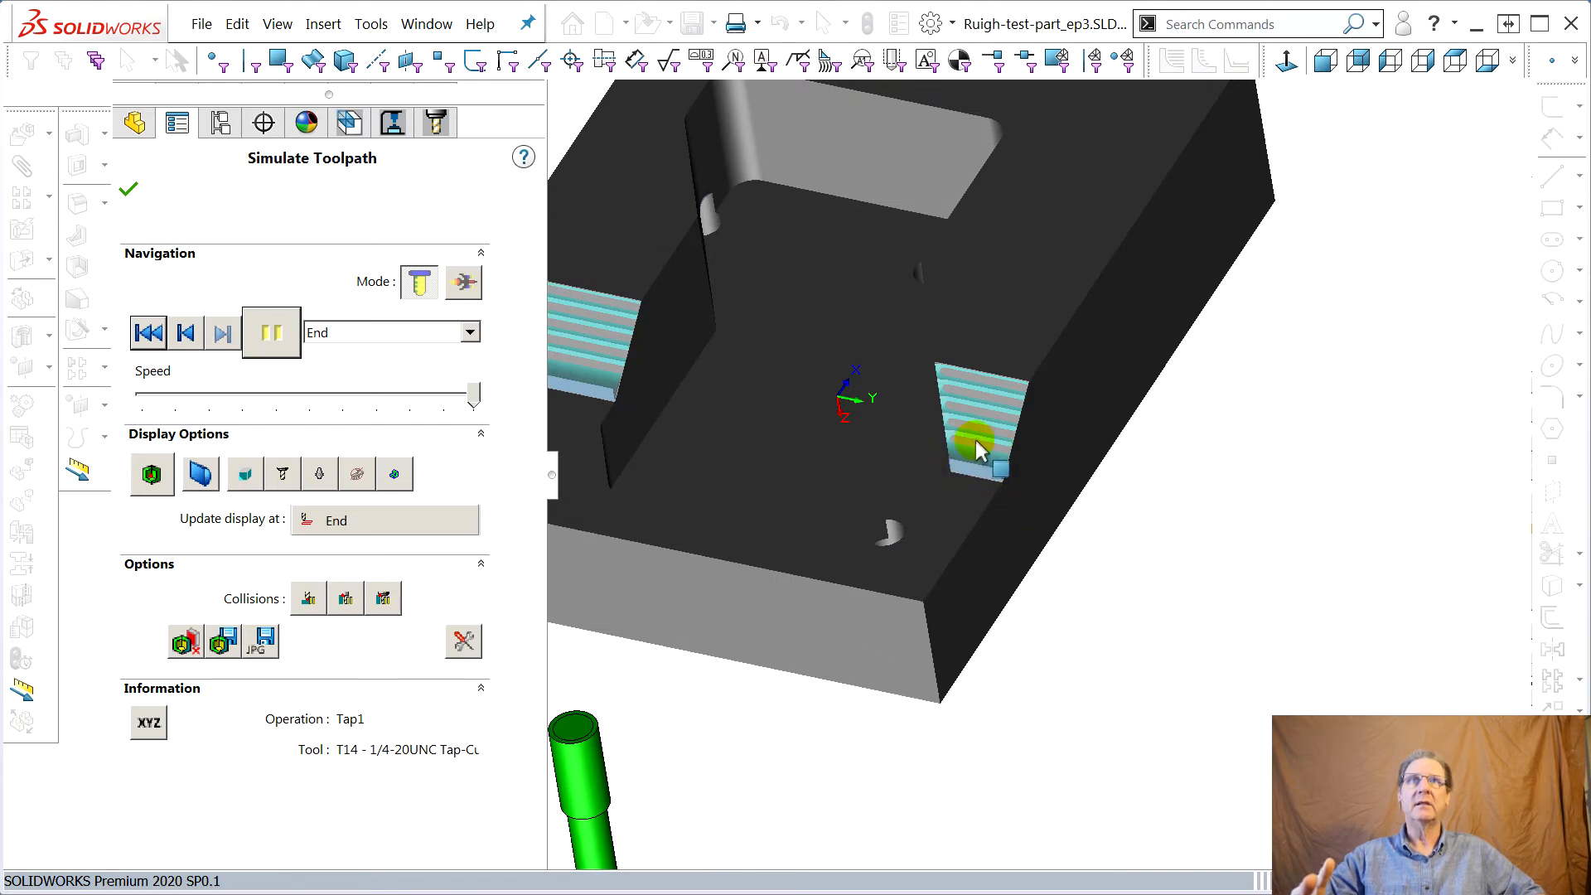
middle_drag(987, 440, 942, 468)
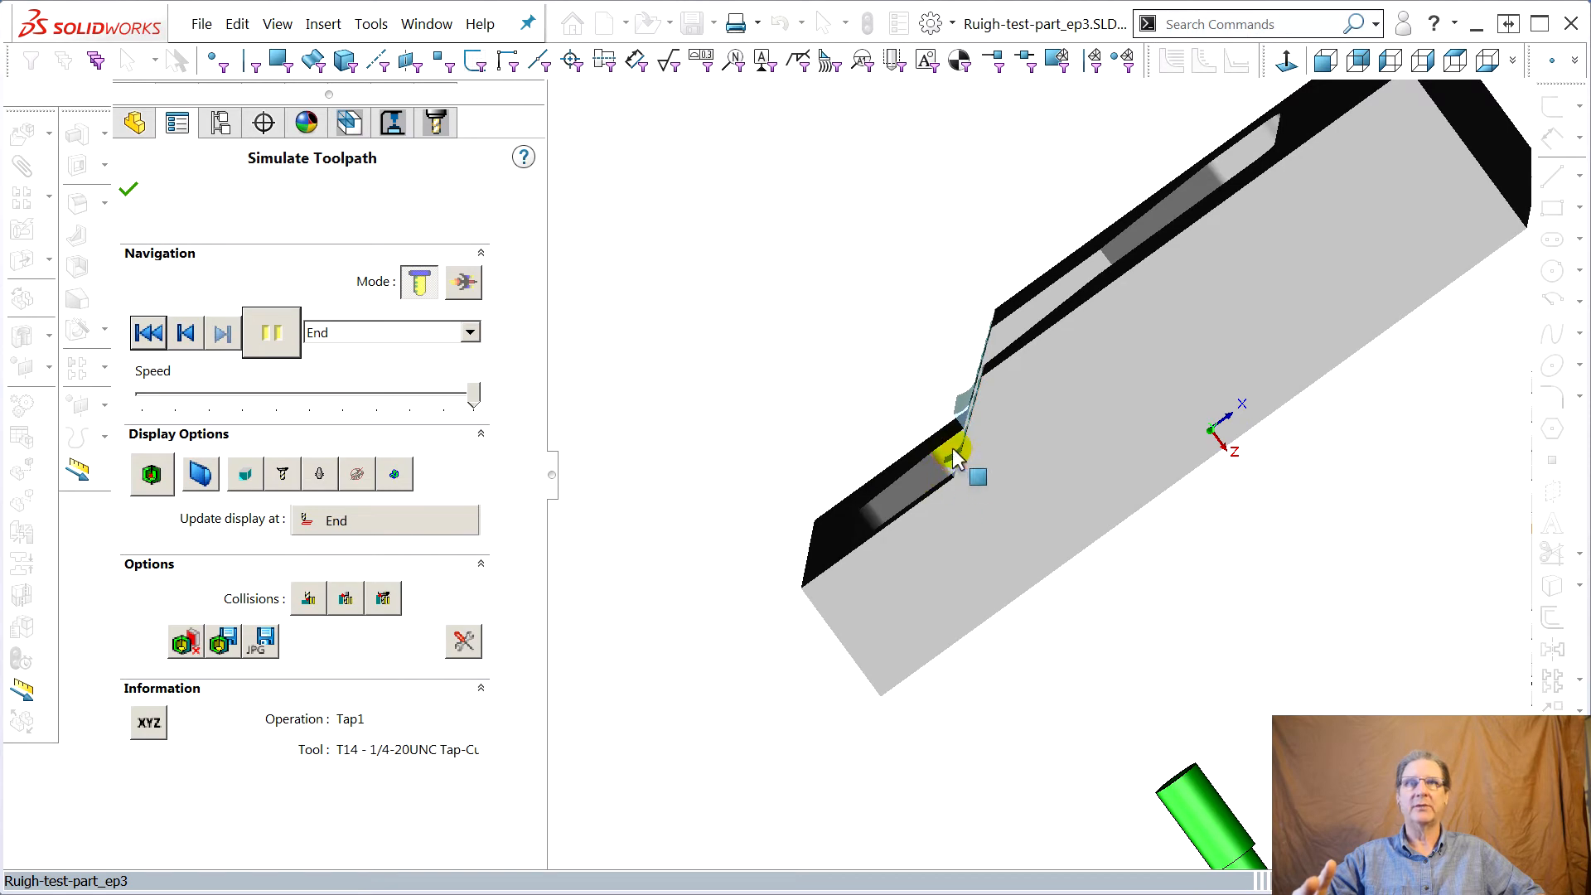
middle_drag(782, 496, 885, 572)
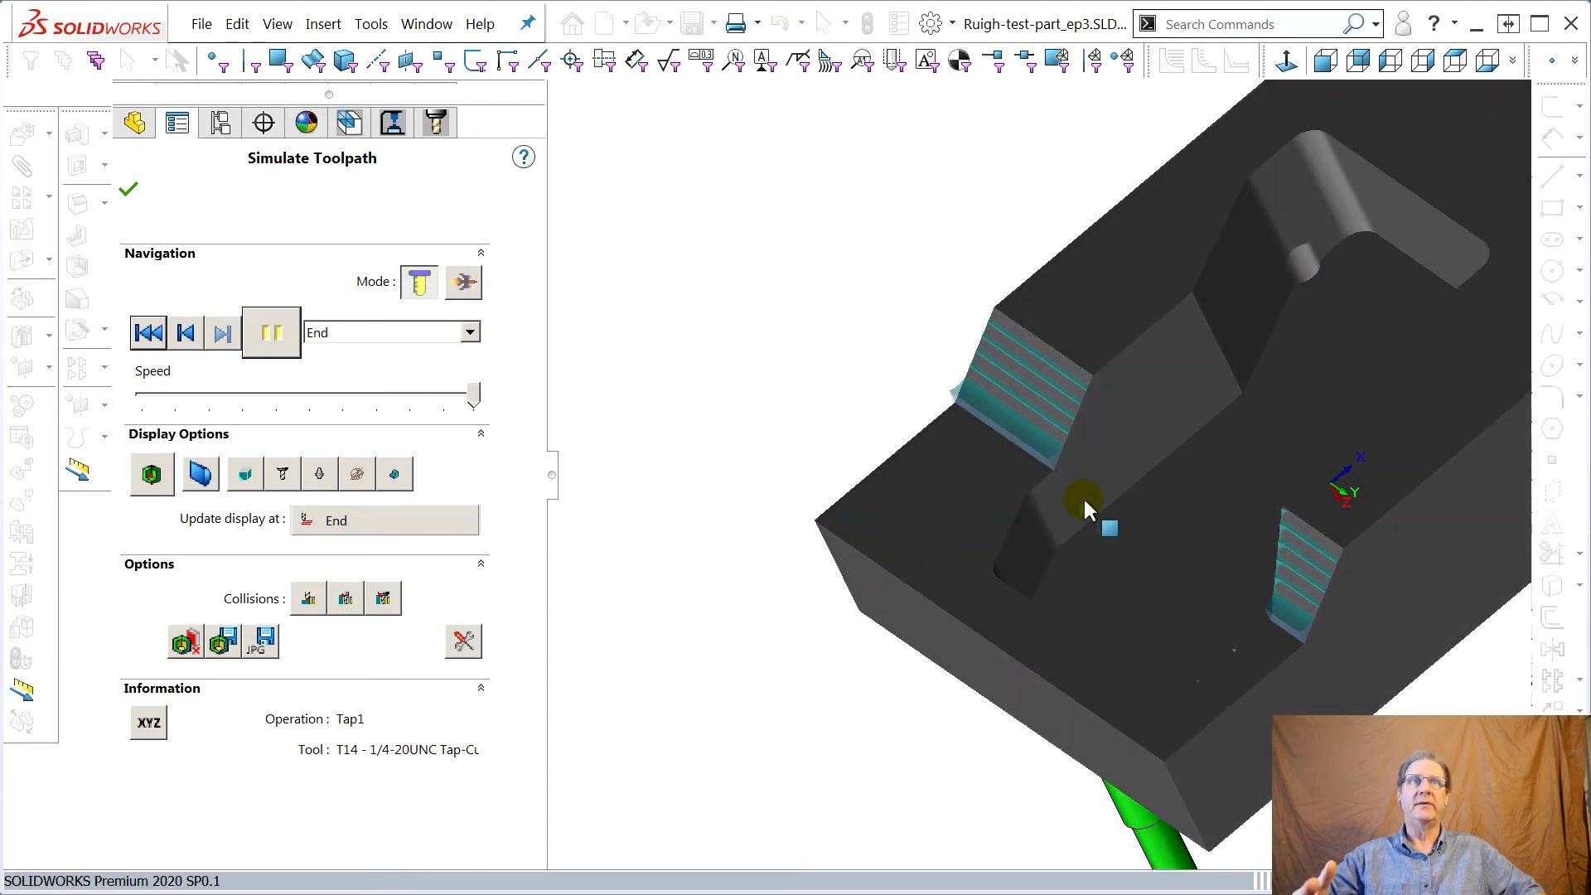
scroll(1379, 649, down, 2)
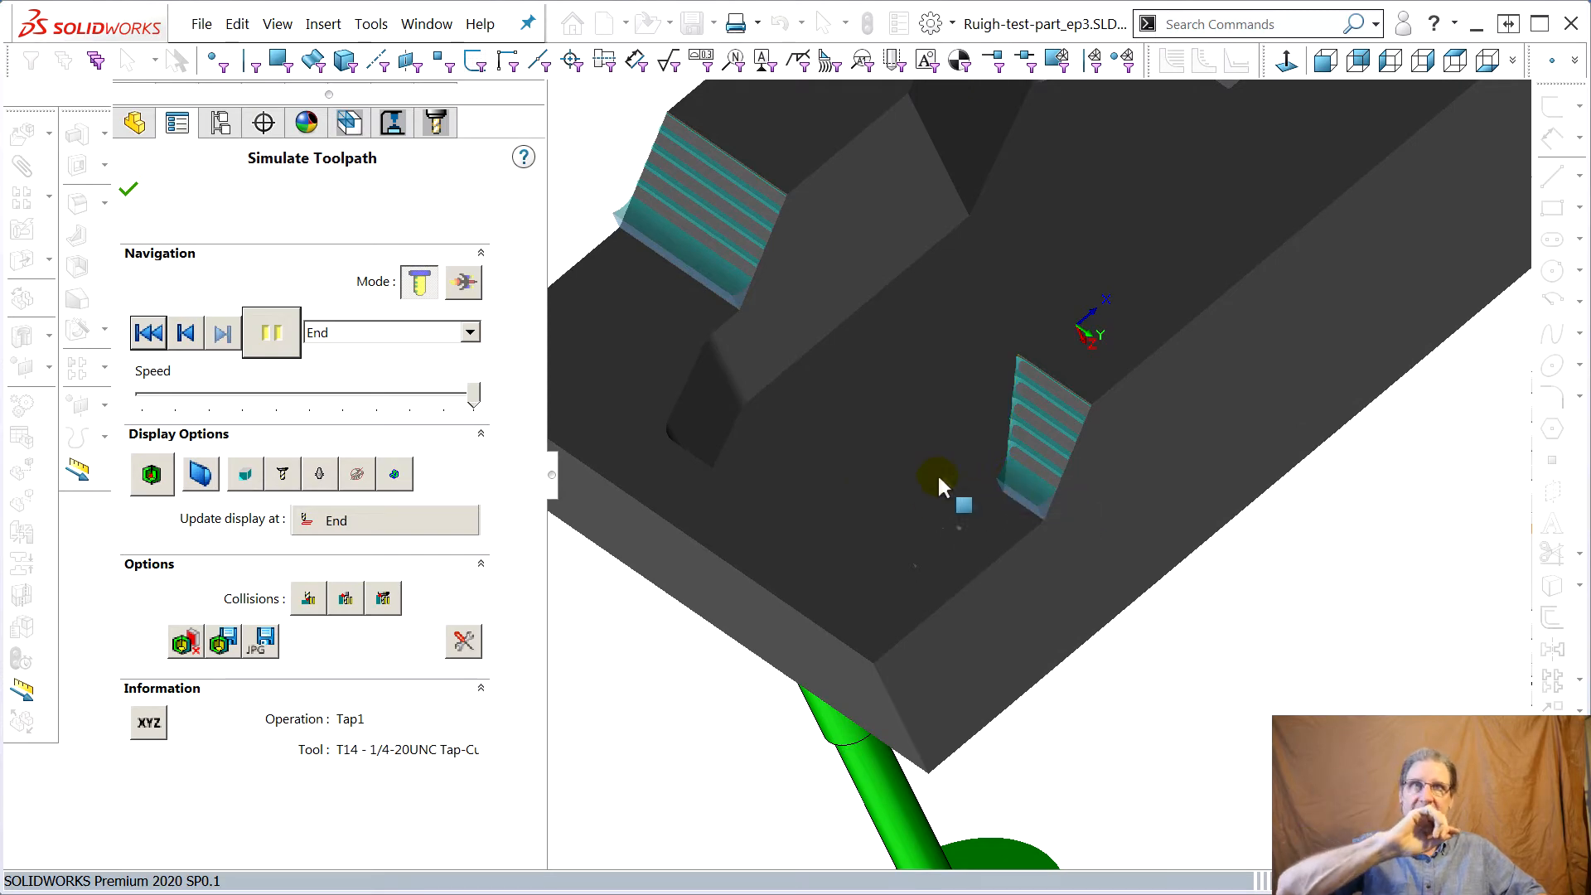
middle_drag(1009, 489, 952, 390)
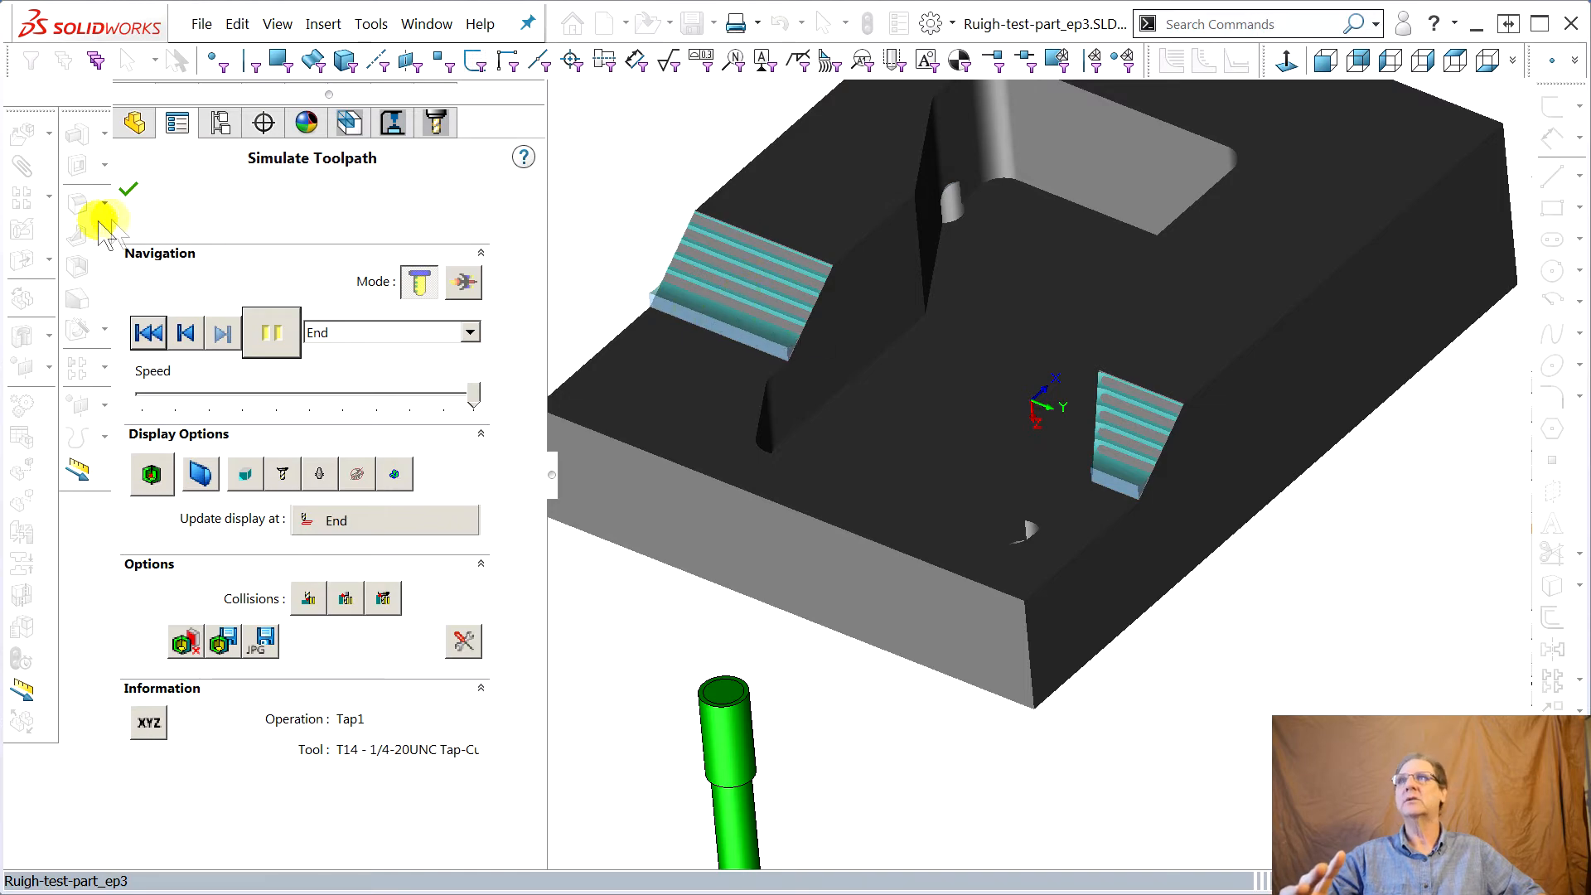
click(128, 190)
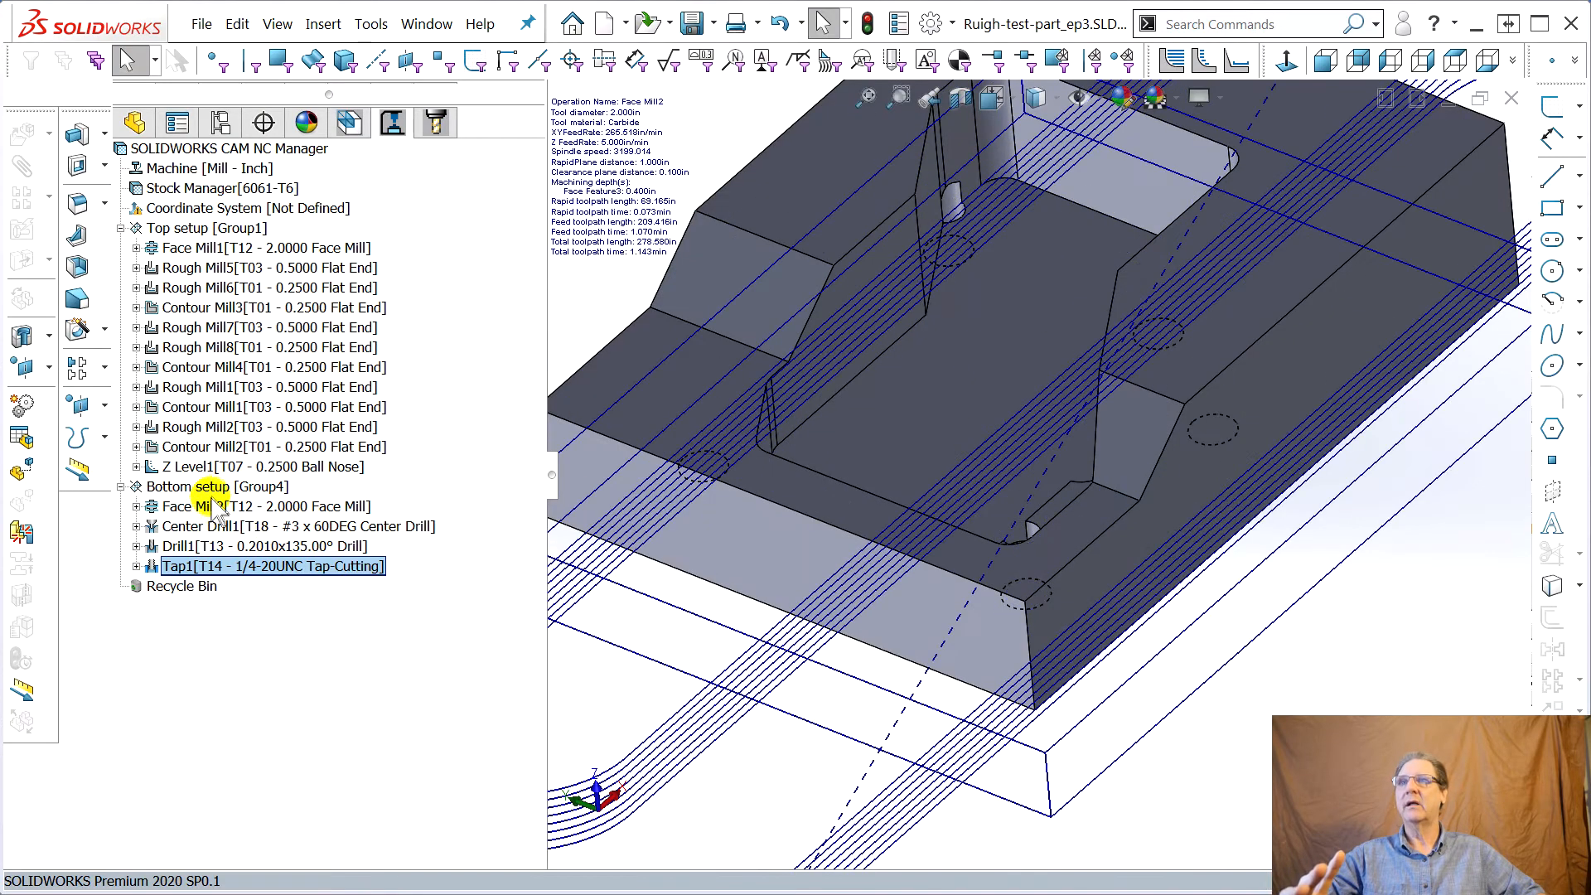
Preview the finishing toolpaths and open the Z Level1 operation parameters to adjust its Z level cut amount
click(194, 466)
click(187, 448)
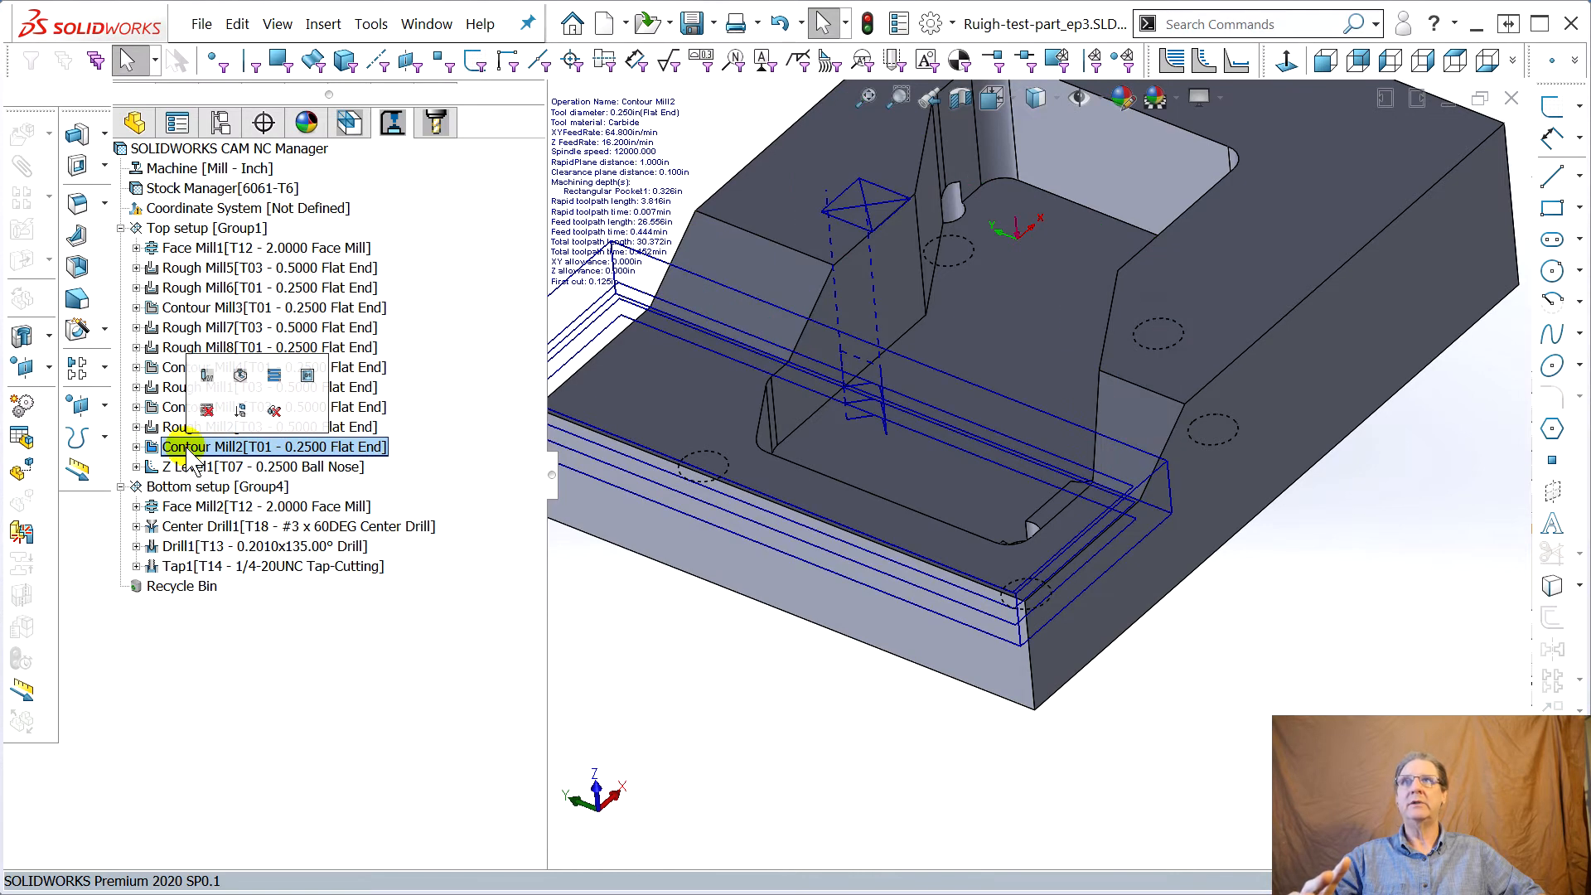
click(190, 467)
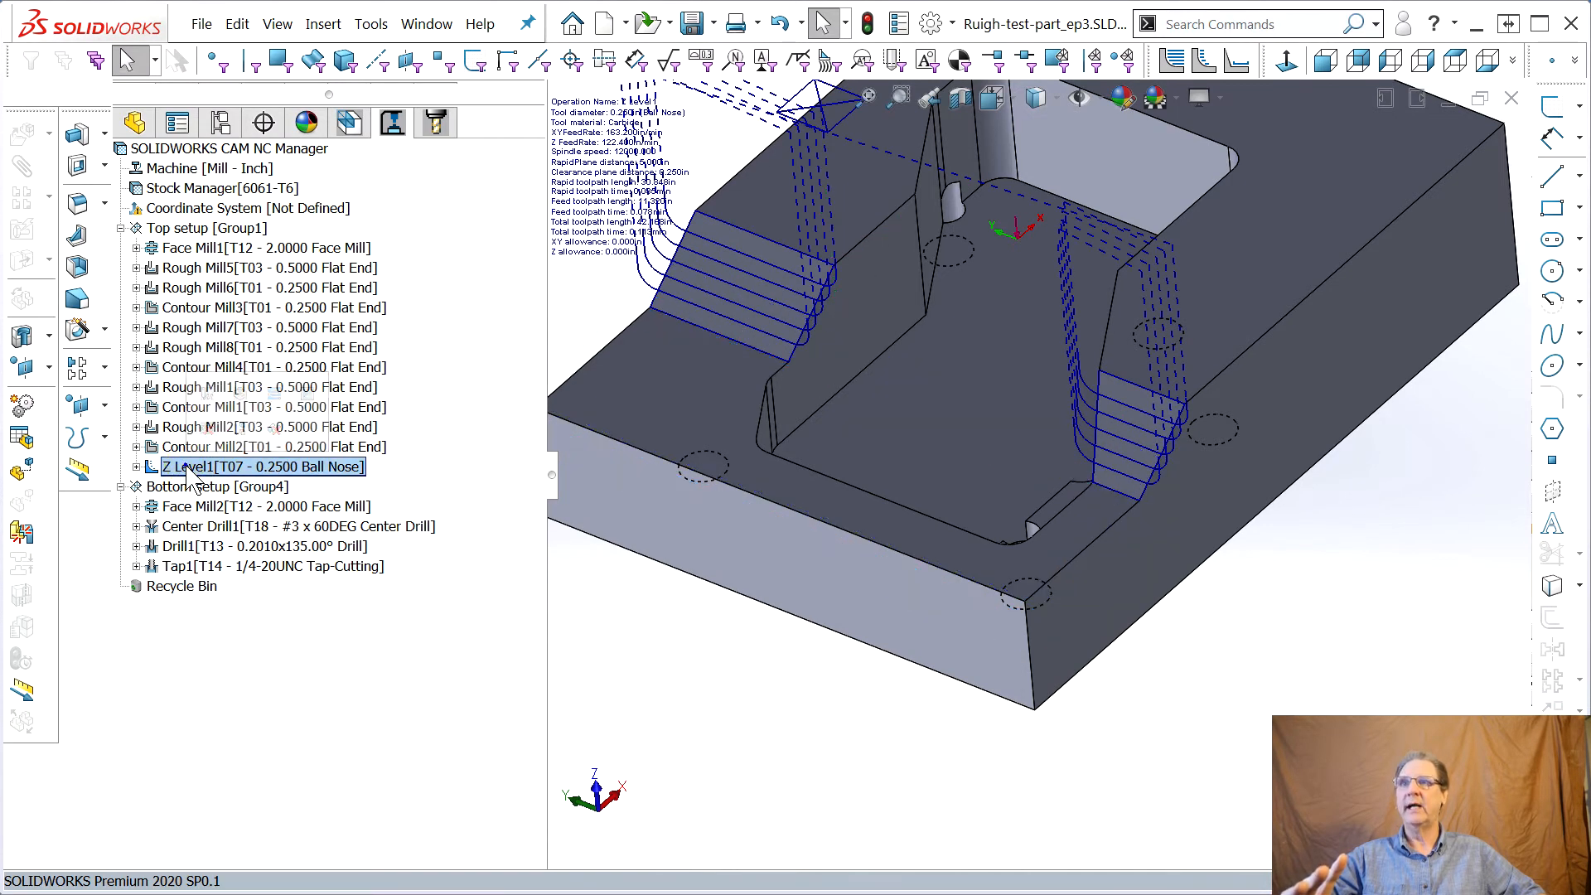
right_click(191, 471)
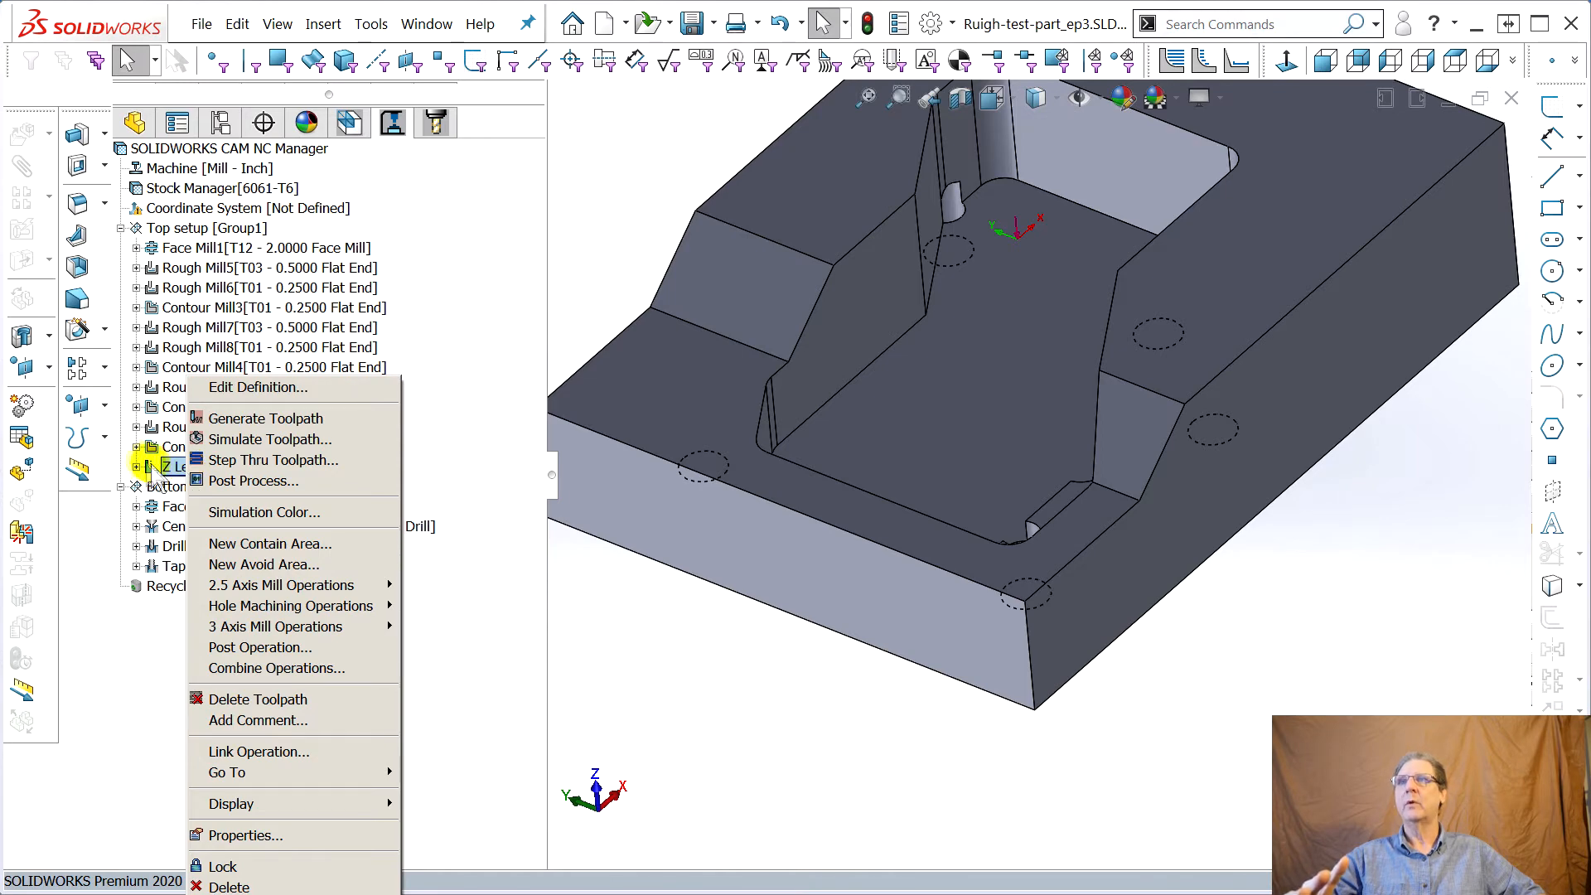
double_click(166, 467)
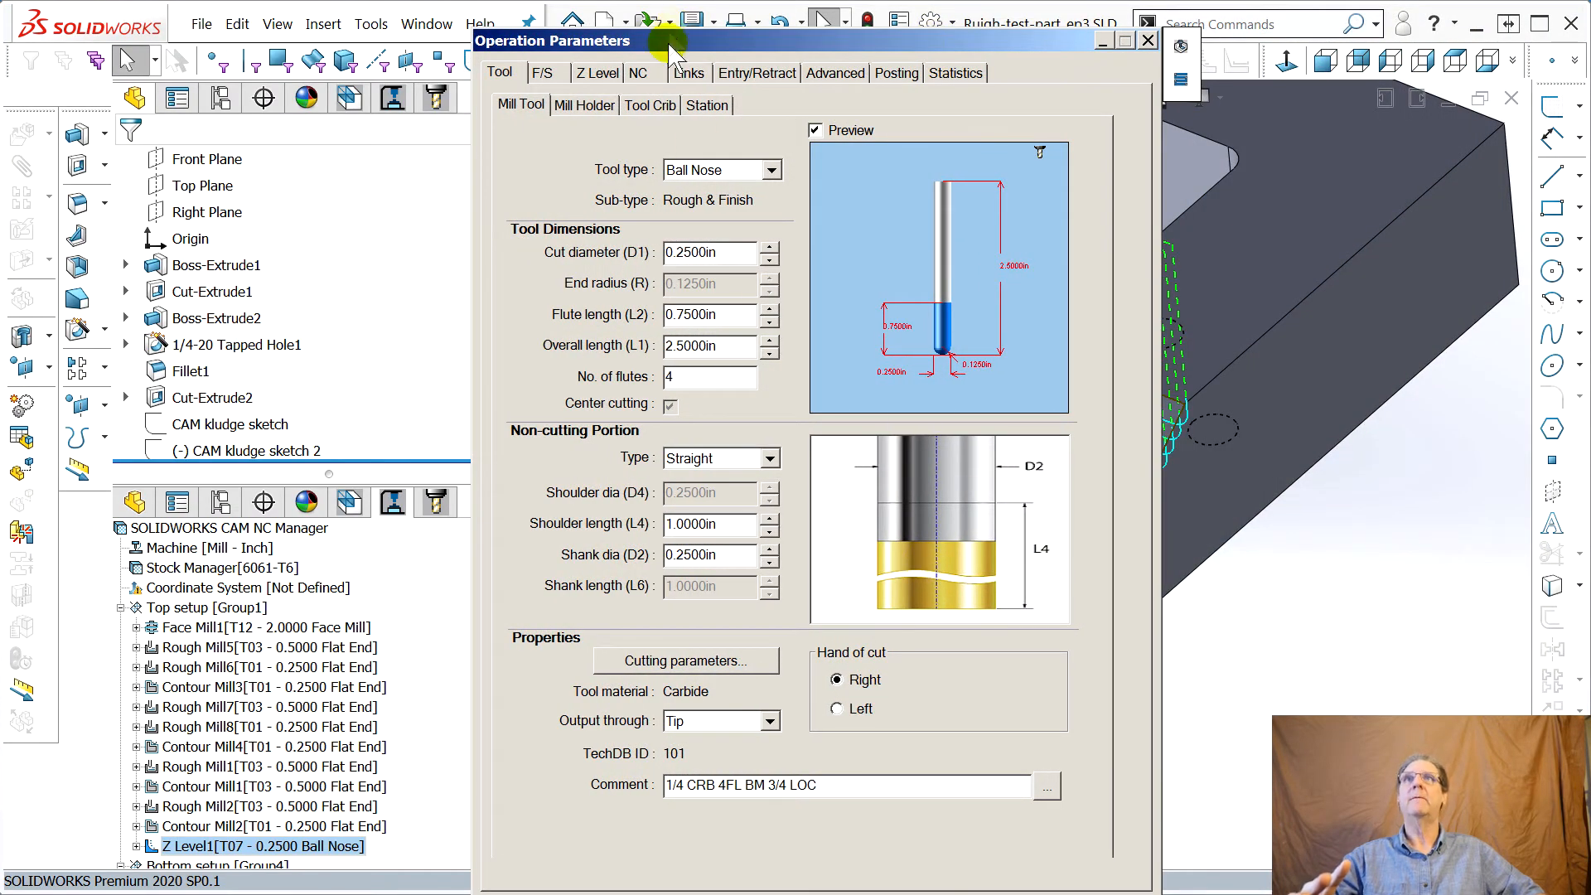
drag(667, 51, 218, 58)
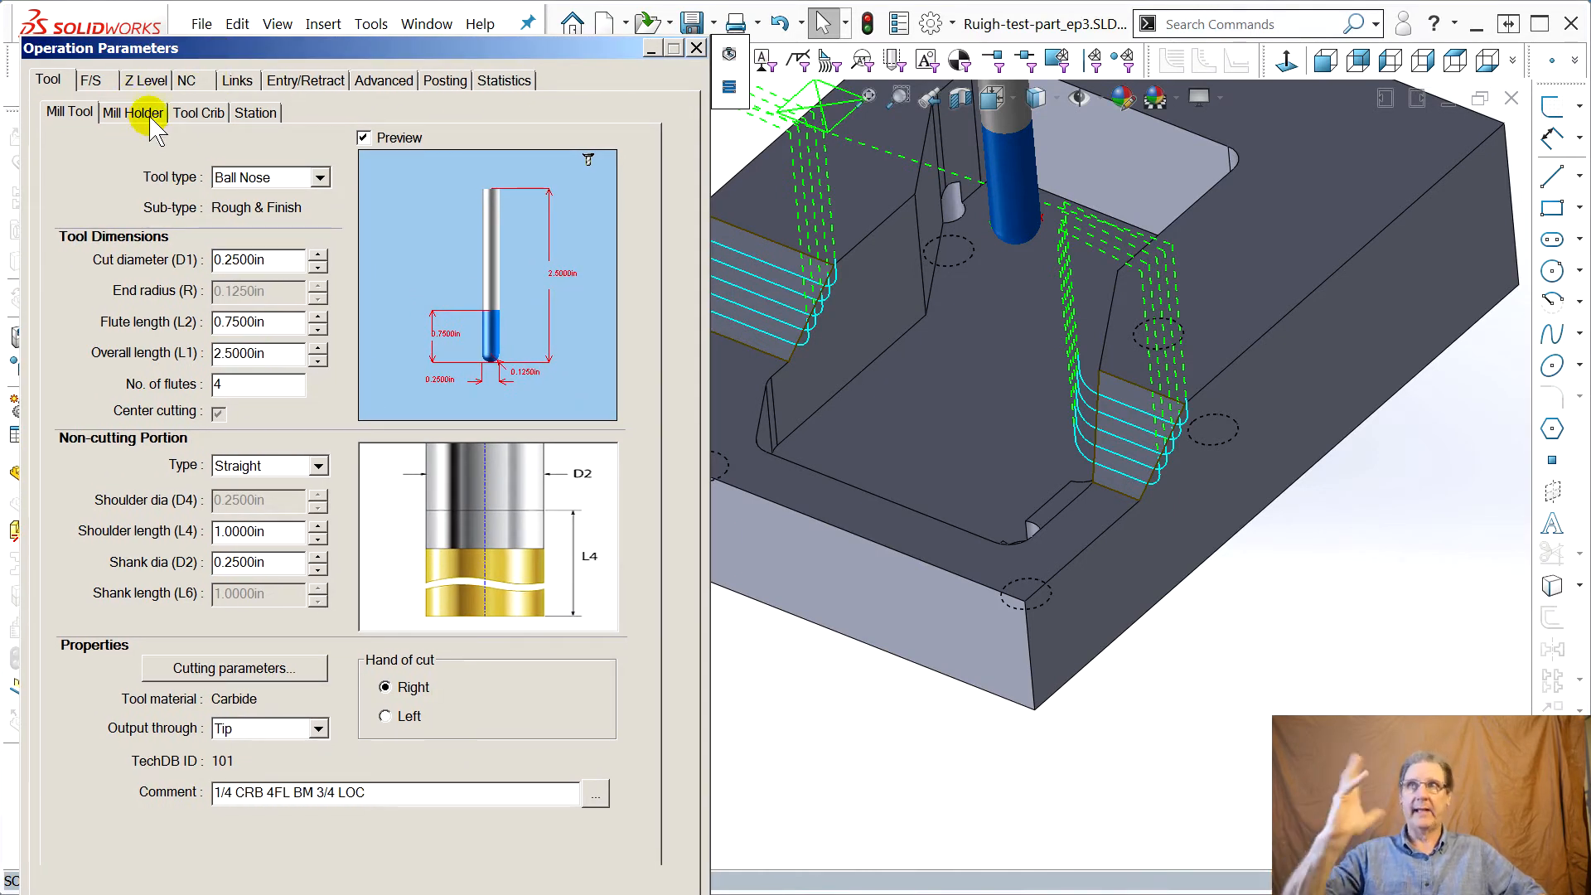
click(140, 85)
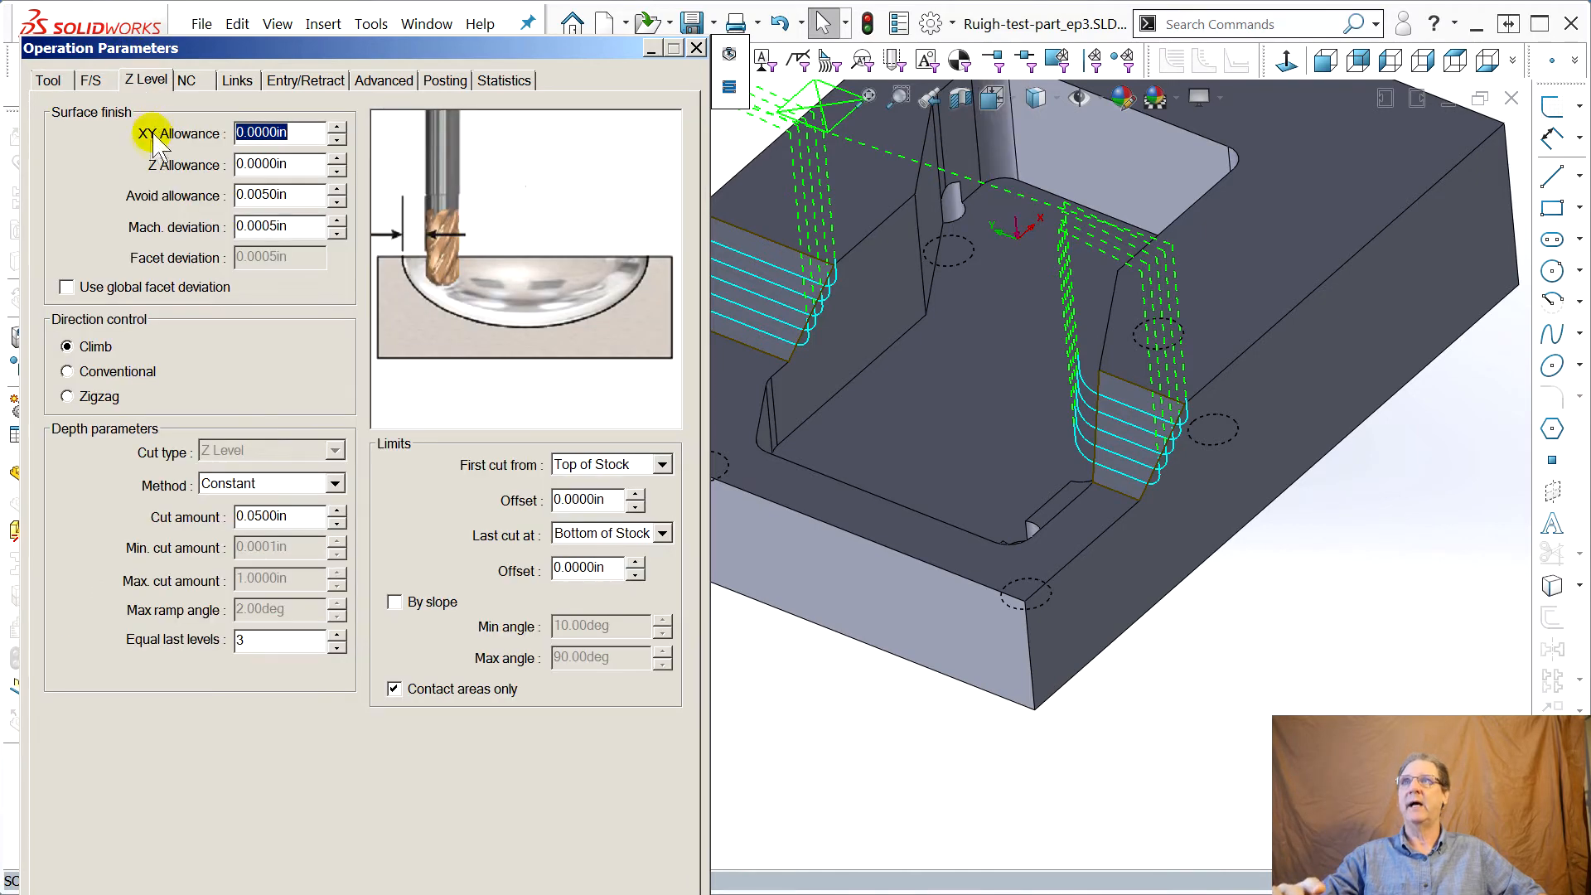
click(254, 518)
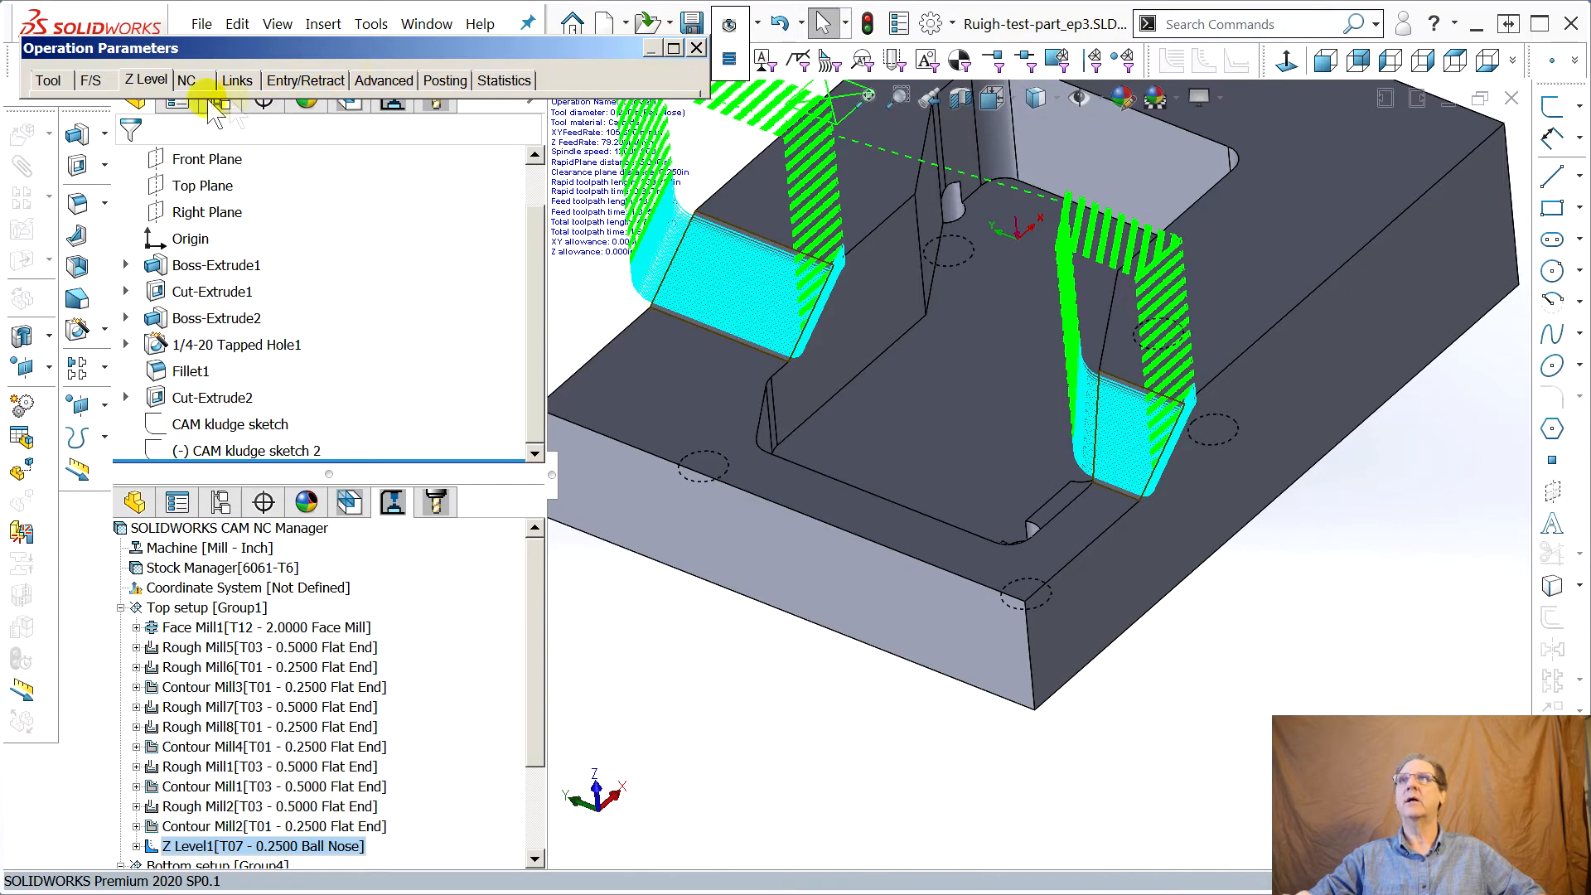
Set the Z Level1 vertical leadout radius to 0.3 in and preview the updated toolpath
middle_drag(696, 472, 730, 404)
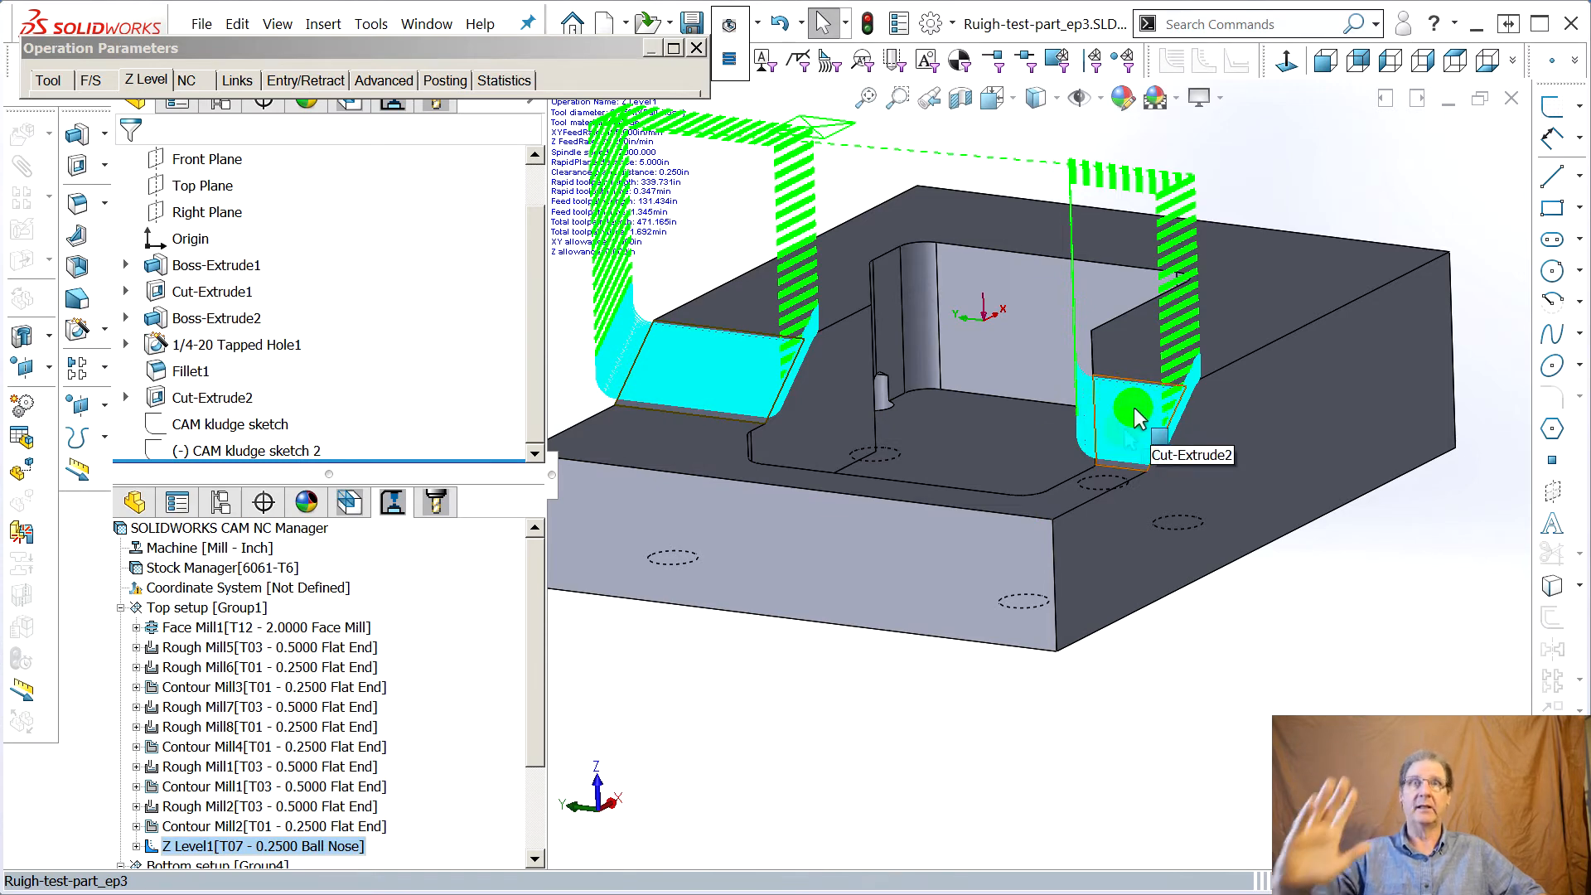
middle_drag(1094, 487, 1081, 522)
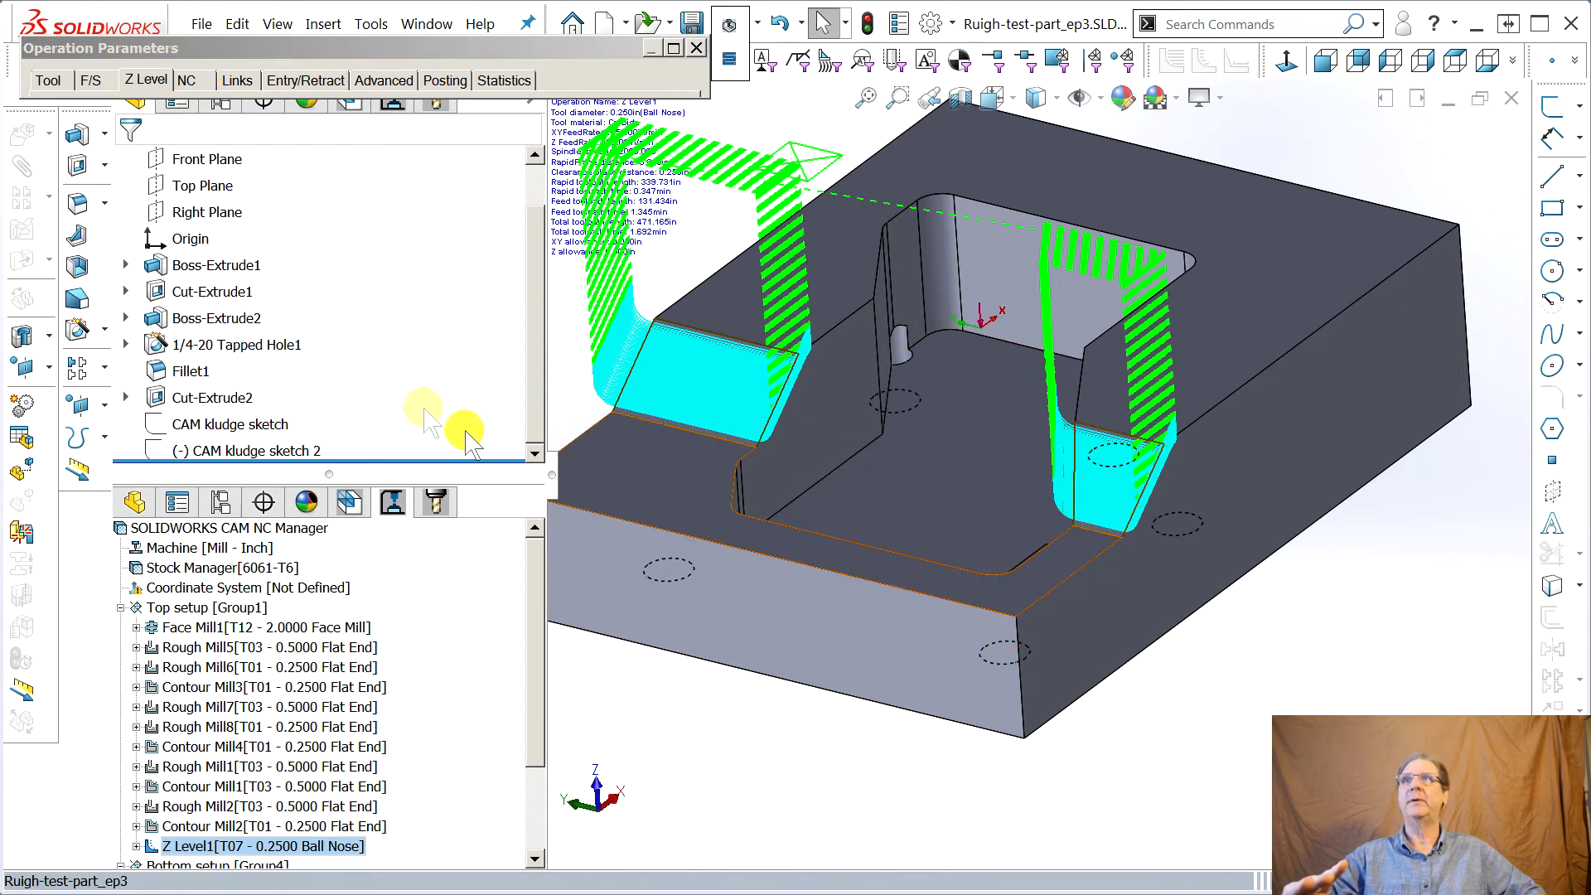
click(316, 82)
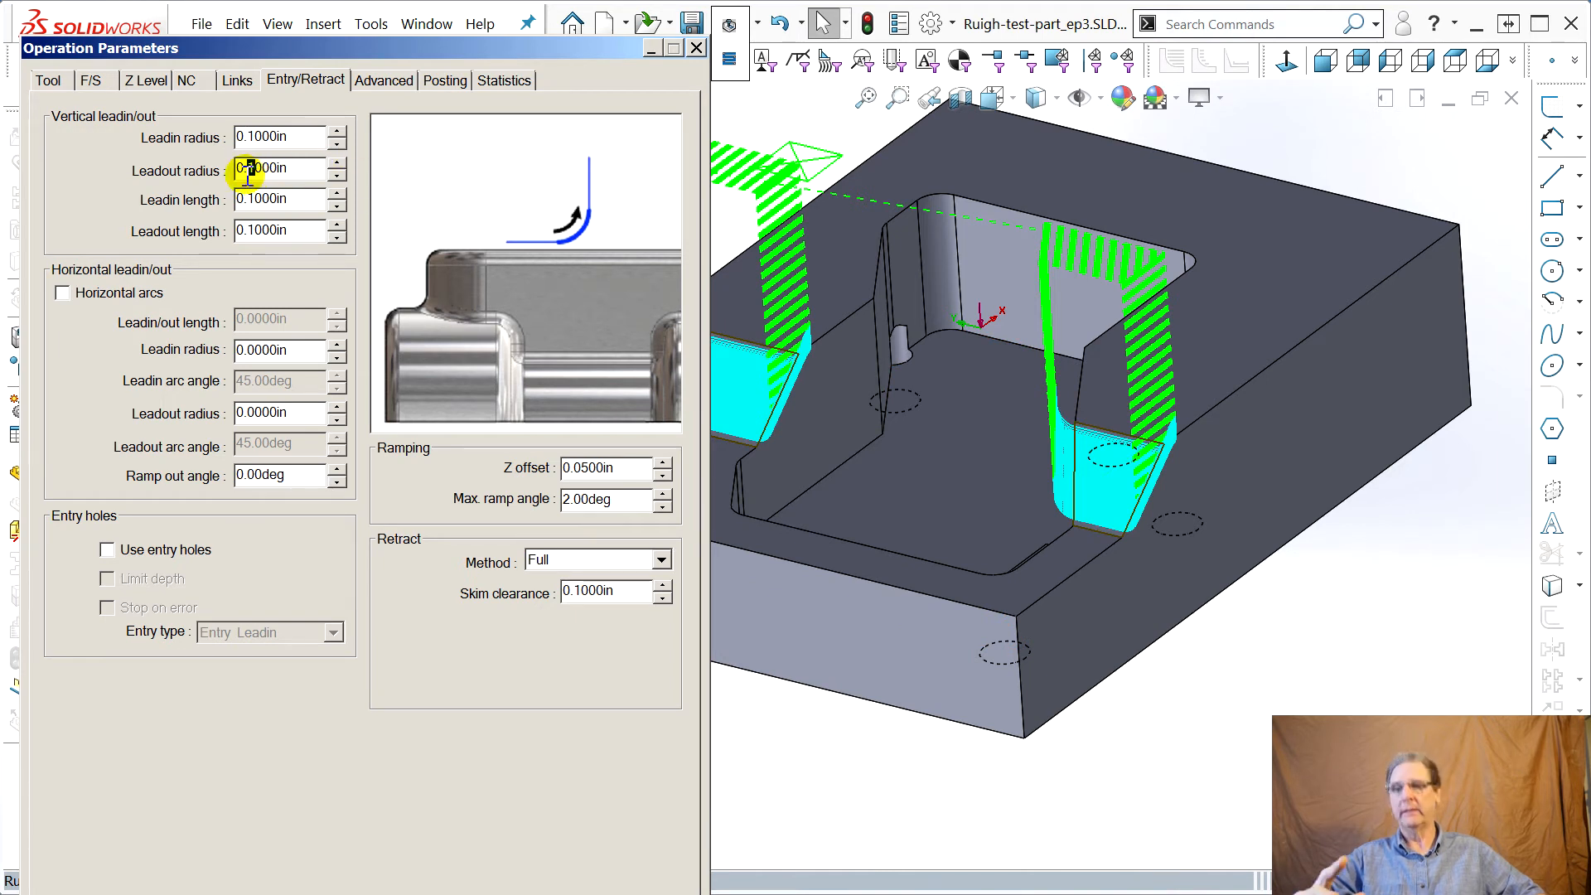
click(264, 200)
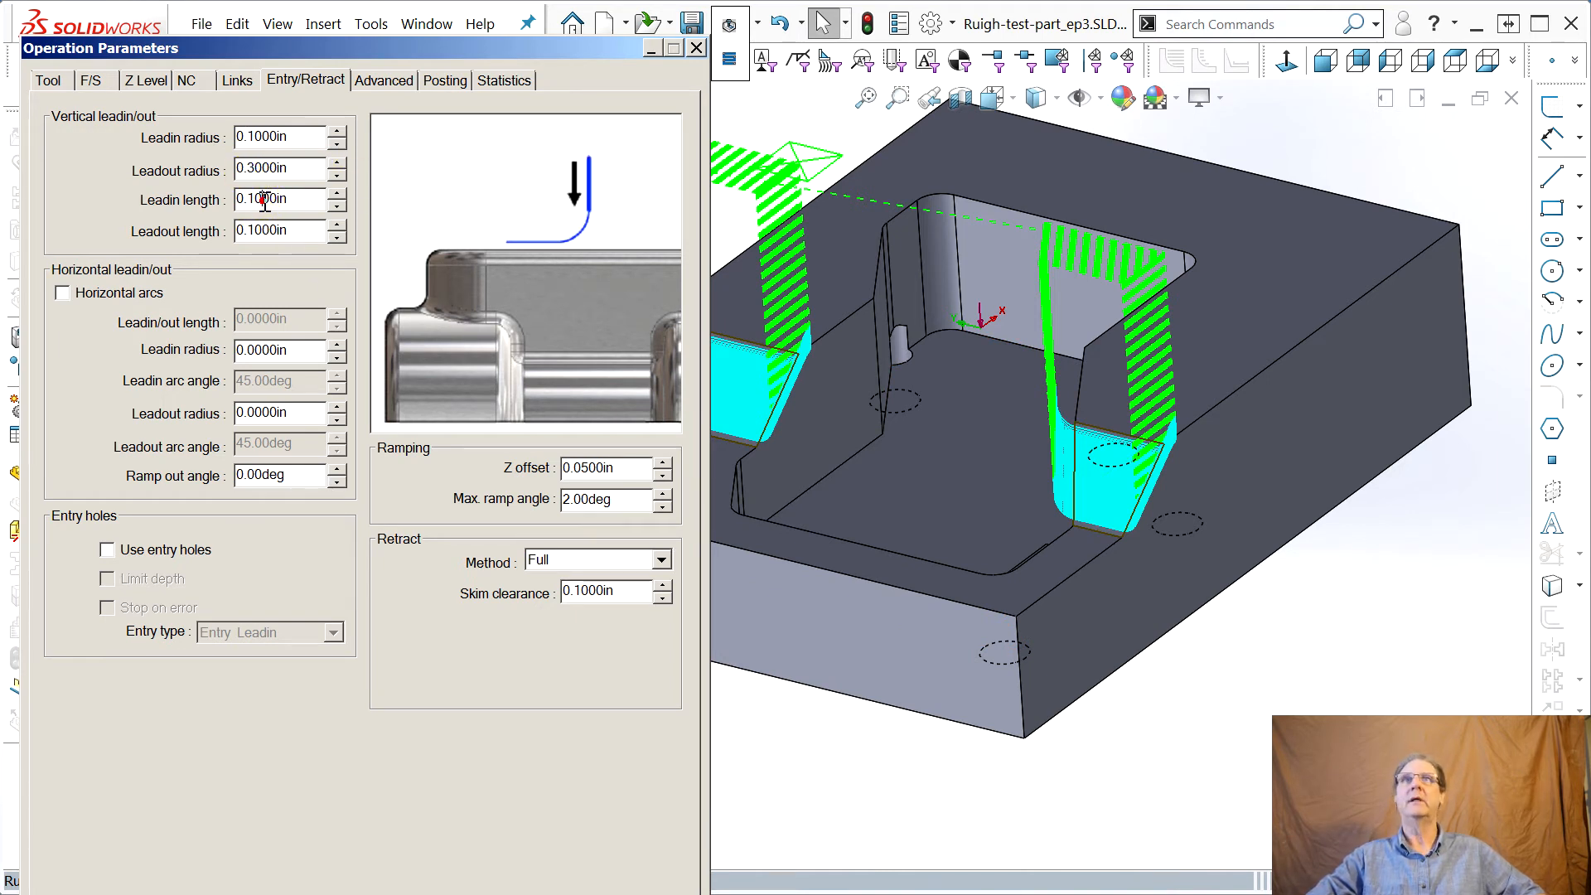
click(573, 893)
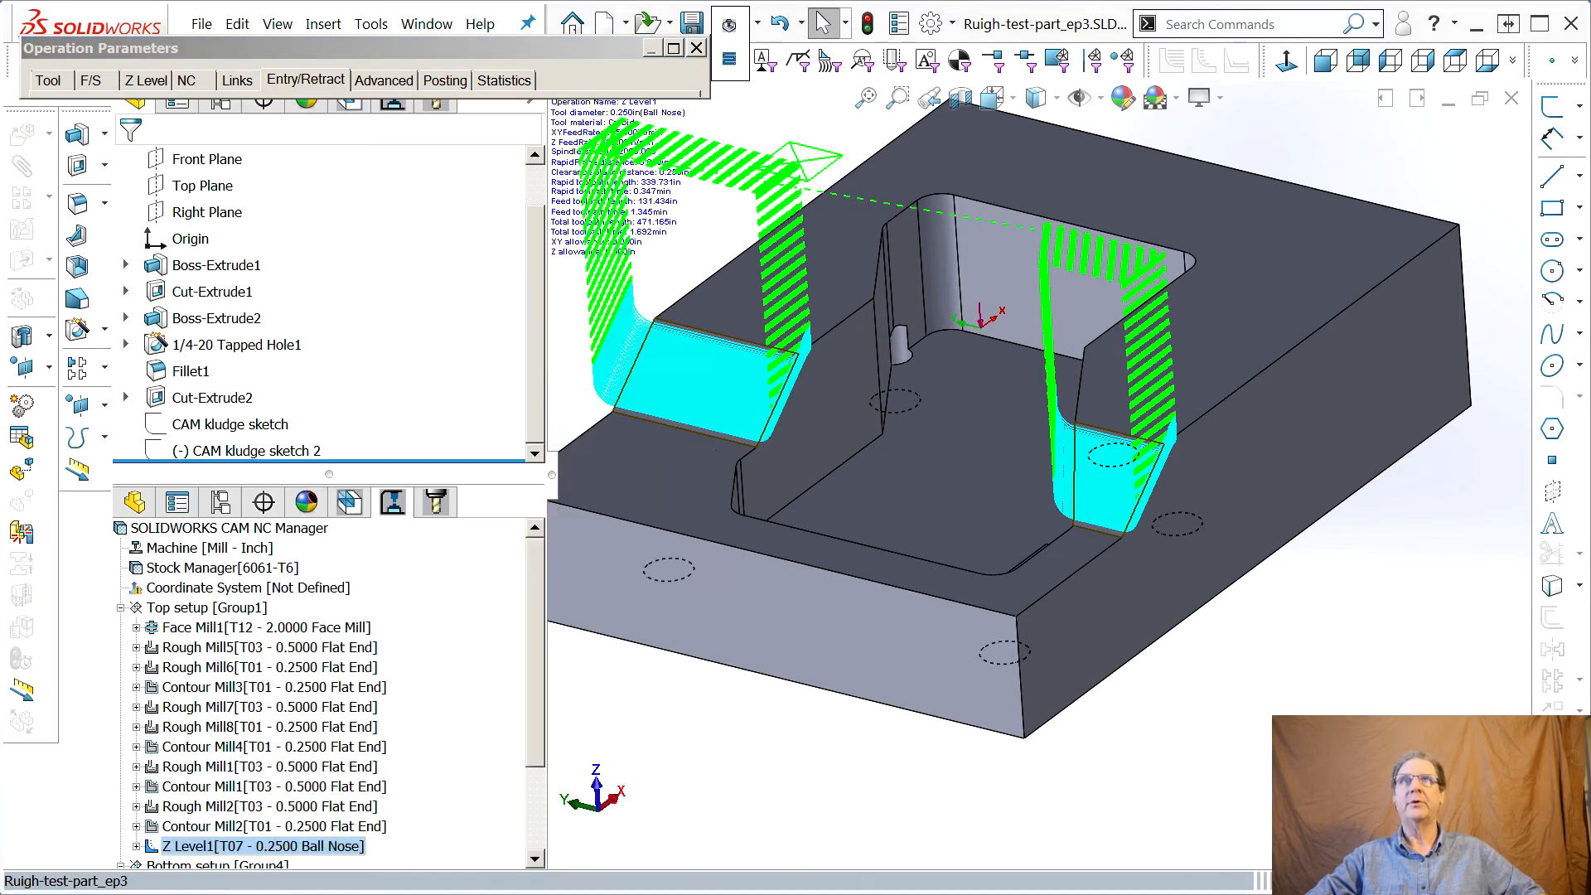
Examine the Z Level1 toolpath and ball nose tool on the slanted faces from several angles
middle_drag(700, 715, 865, 601)
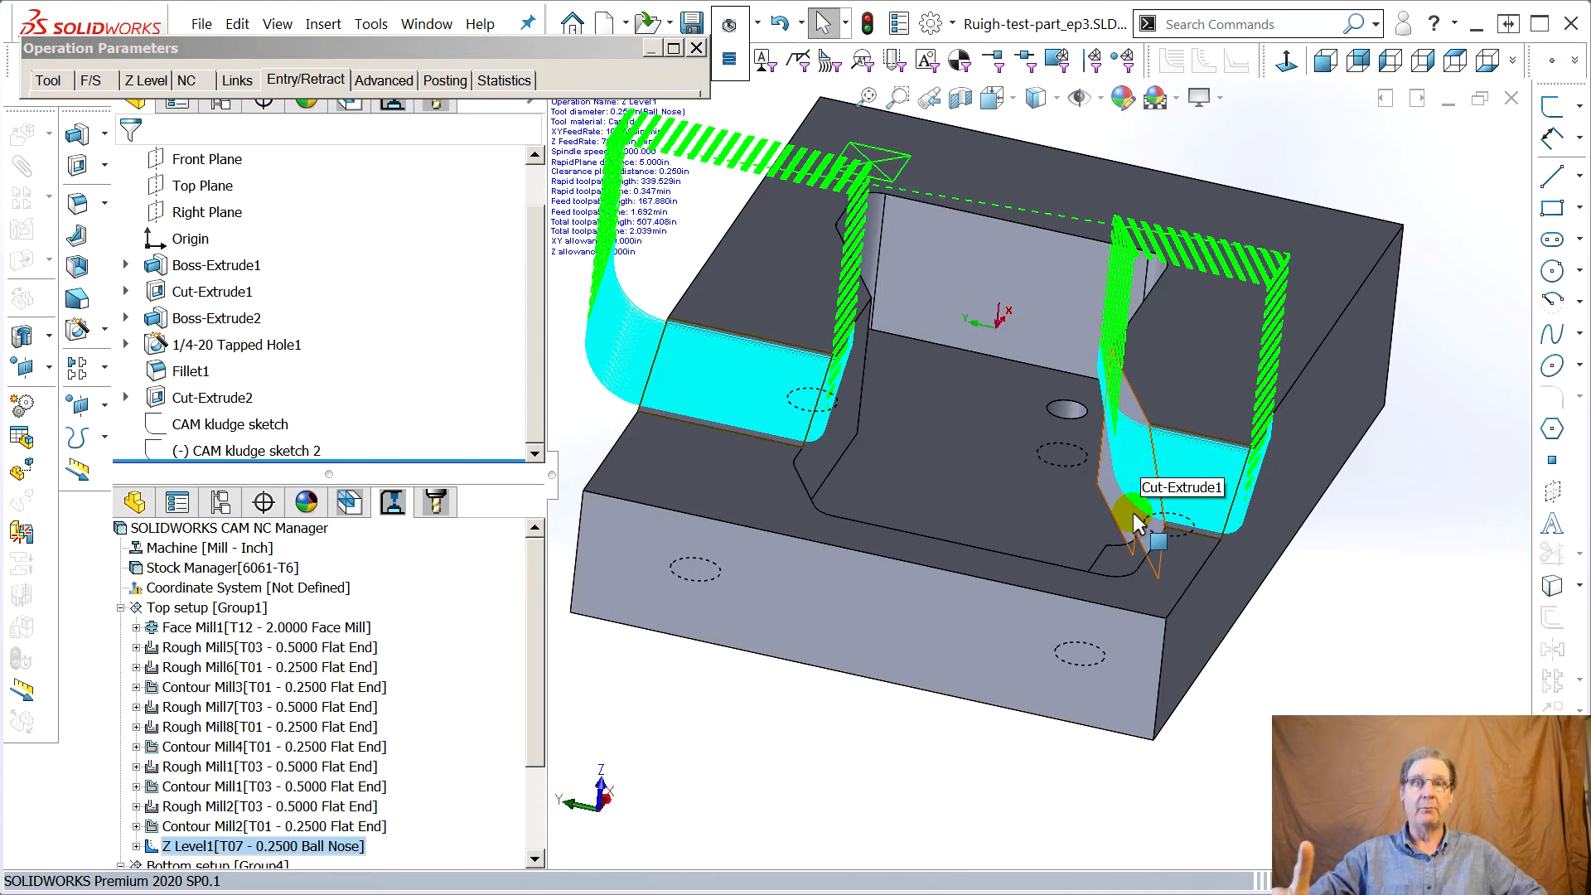
middle_drag(1147, 533, 1127, 584)
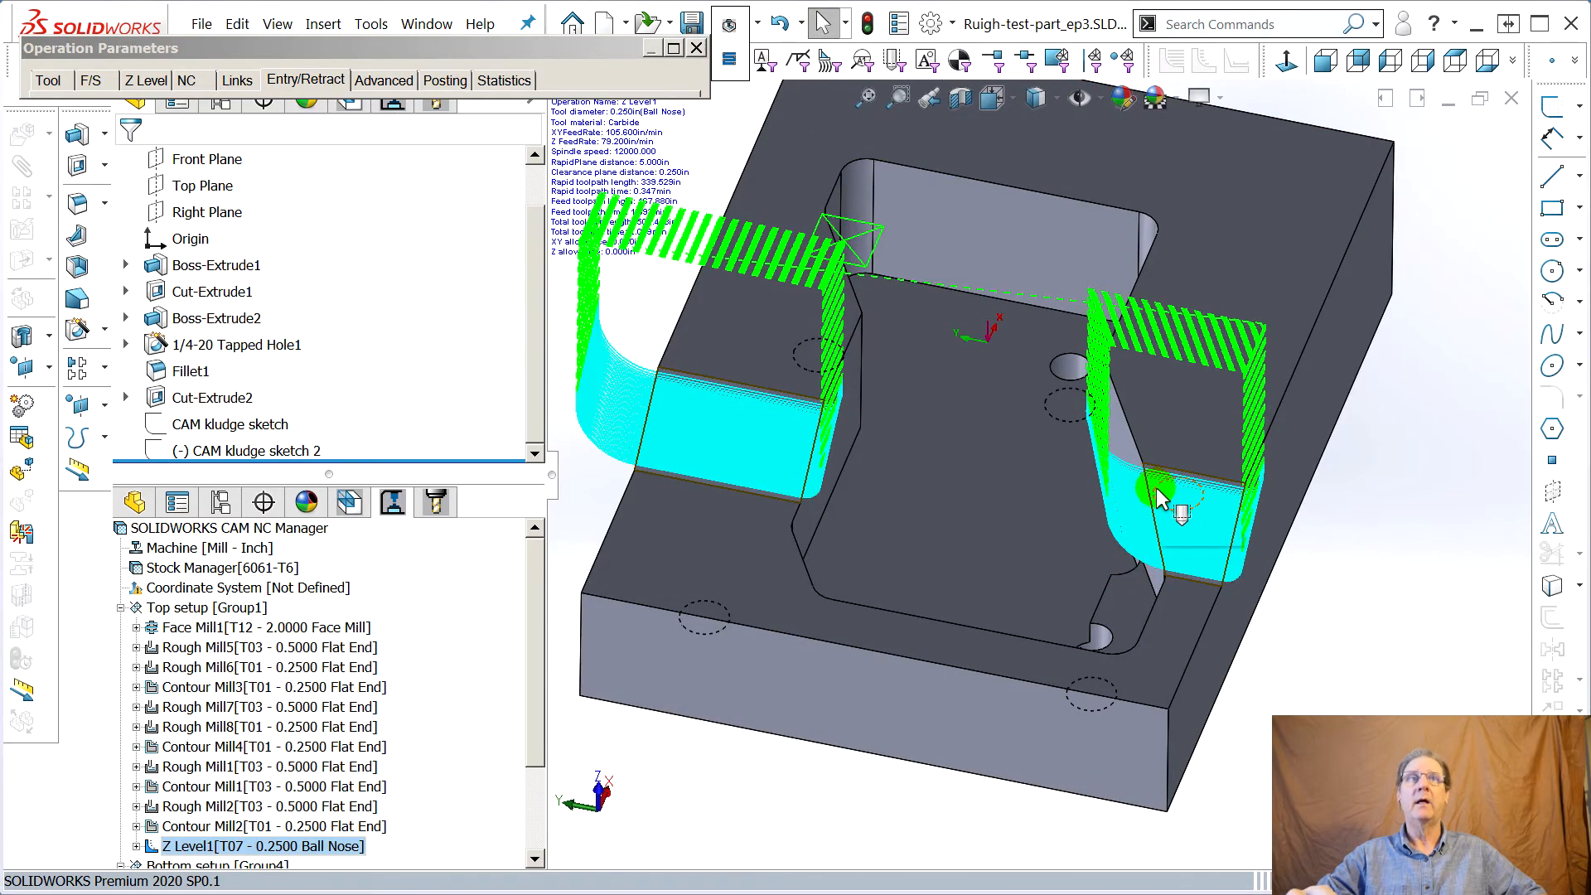
middle_drag(1144, 506, 1297, 540)
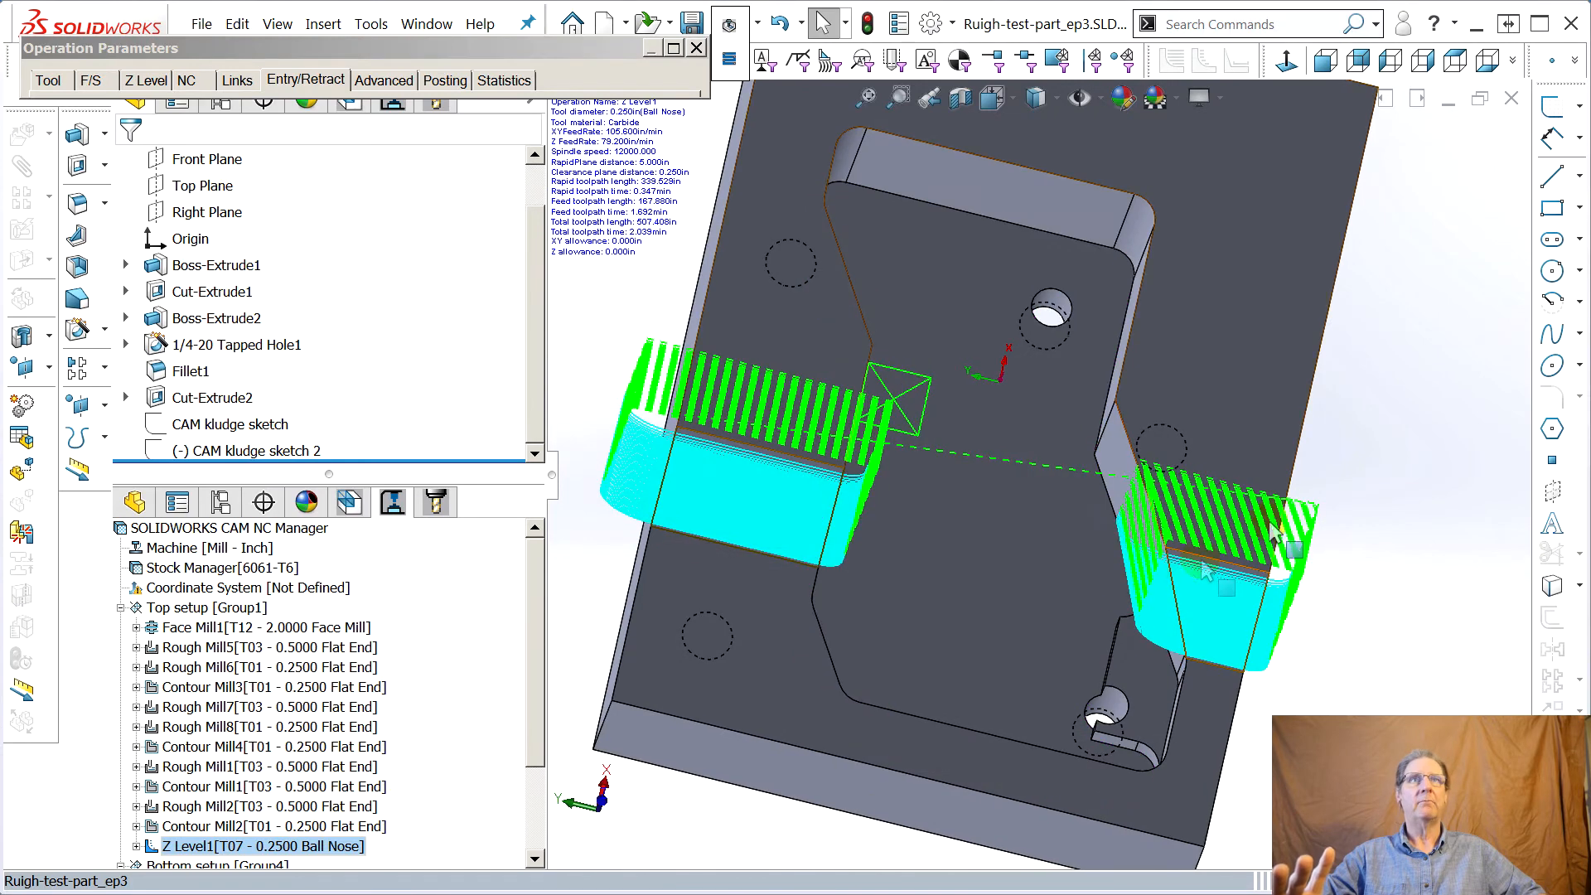
click(43, 80)
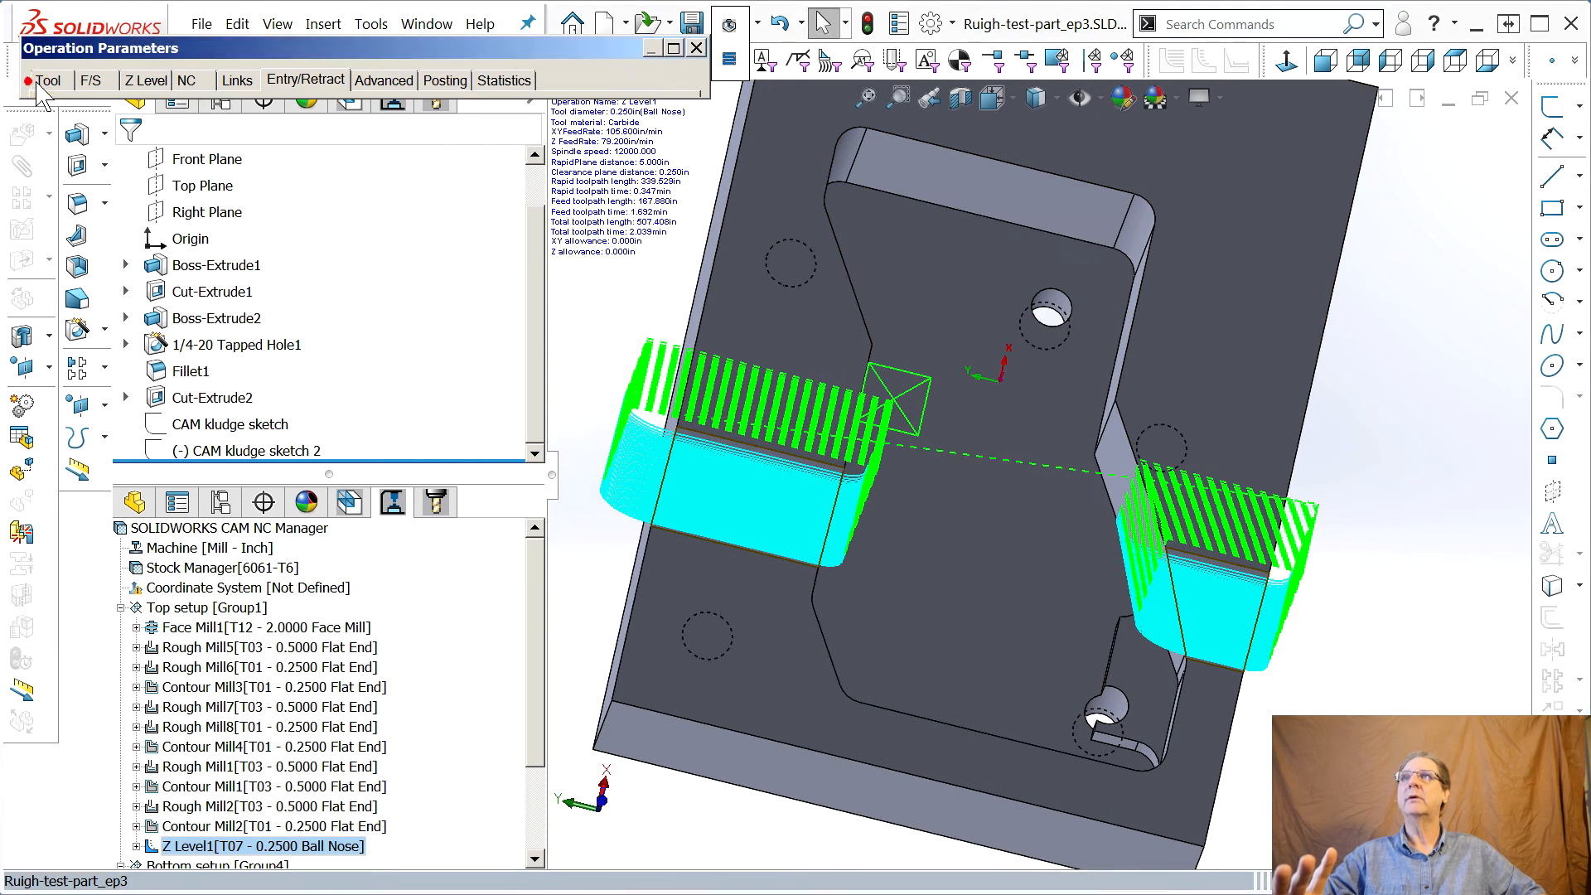
mouse_move(1258, 604)
middle_down()
mouse_move(1255, 672)
mouse_move(1280, 738)
mouse_move(1291, 603)
middle_up()
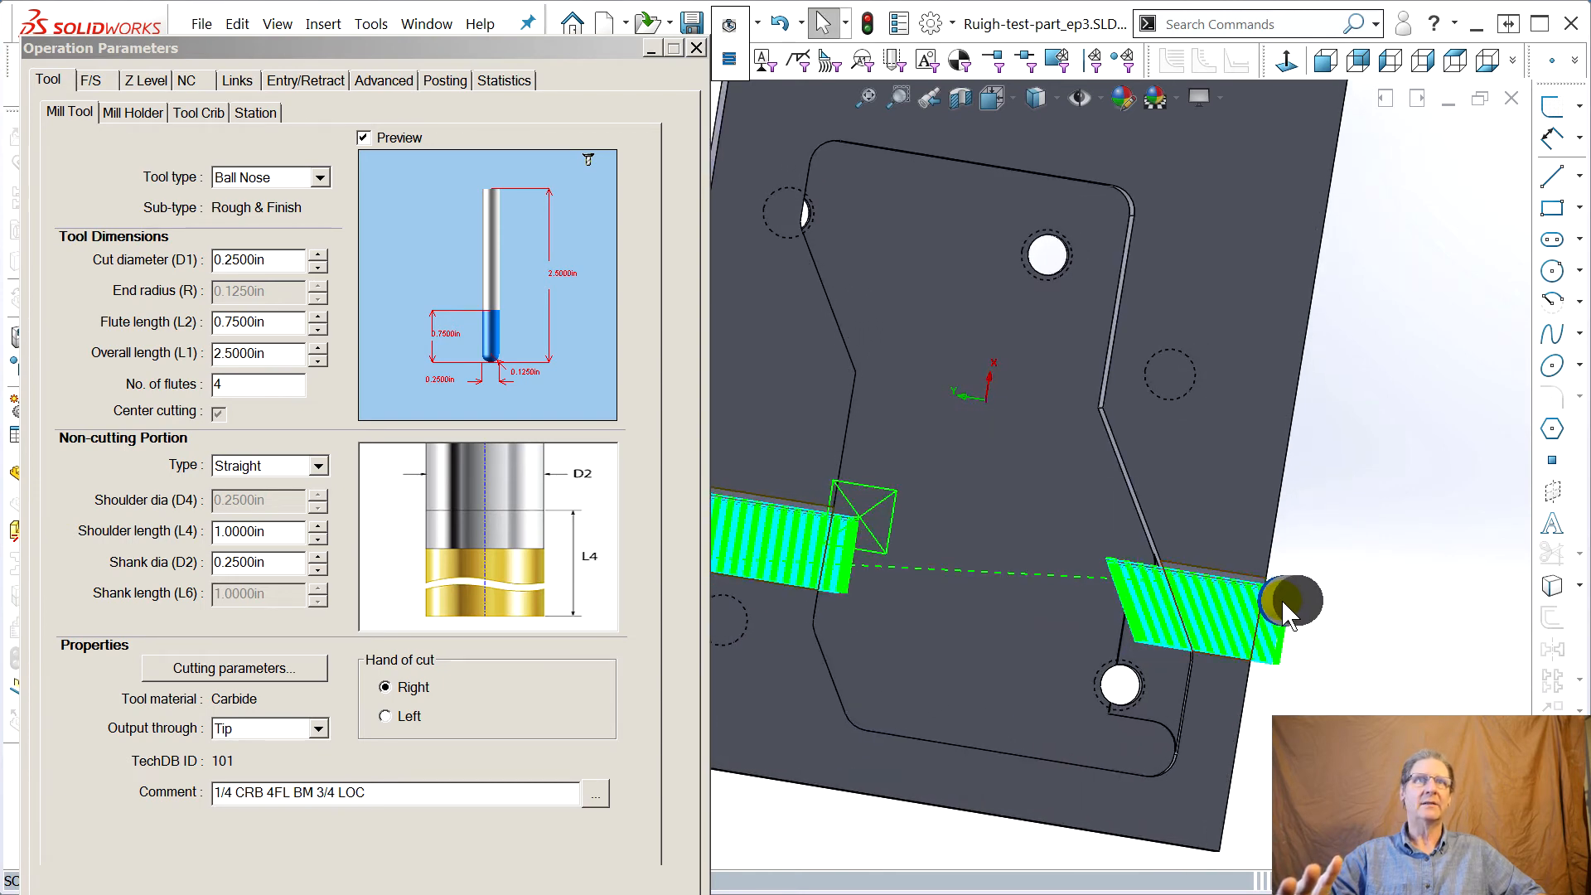
middle_drag(1280, 641, 1164, 658)
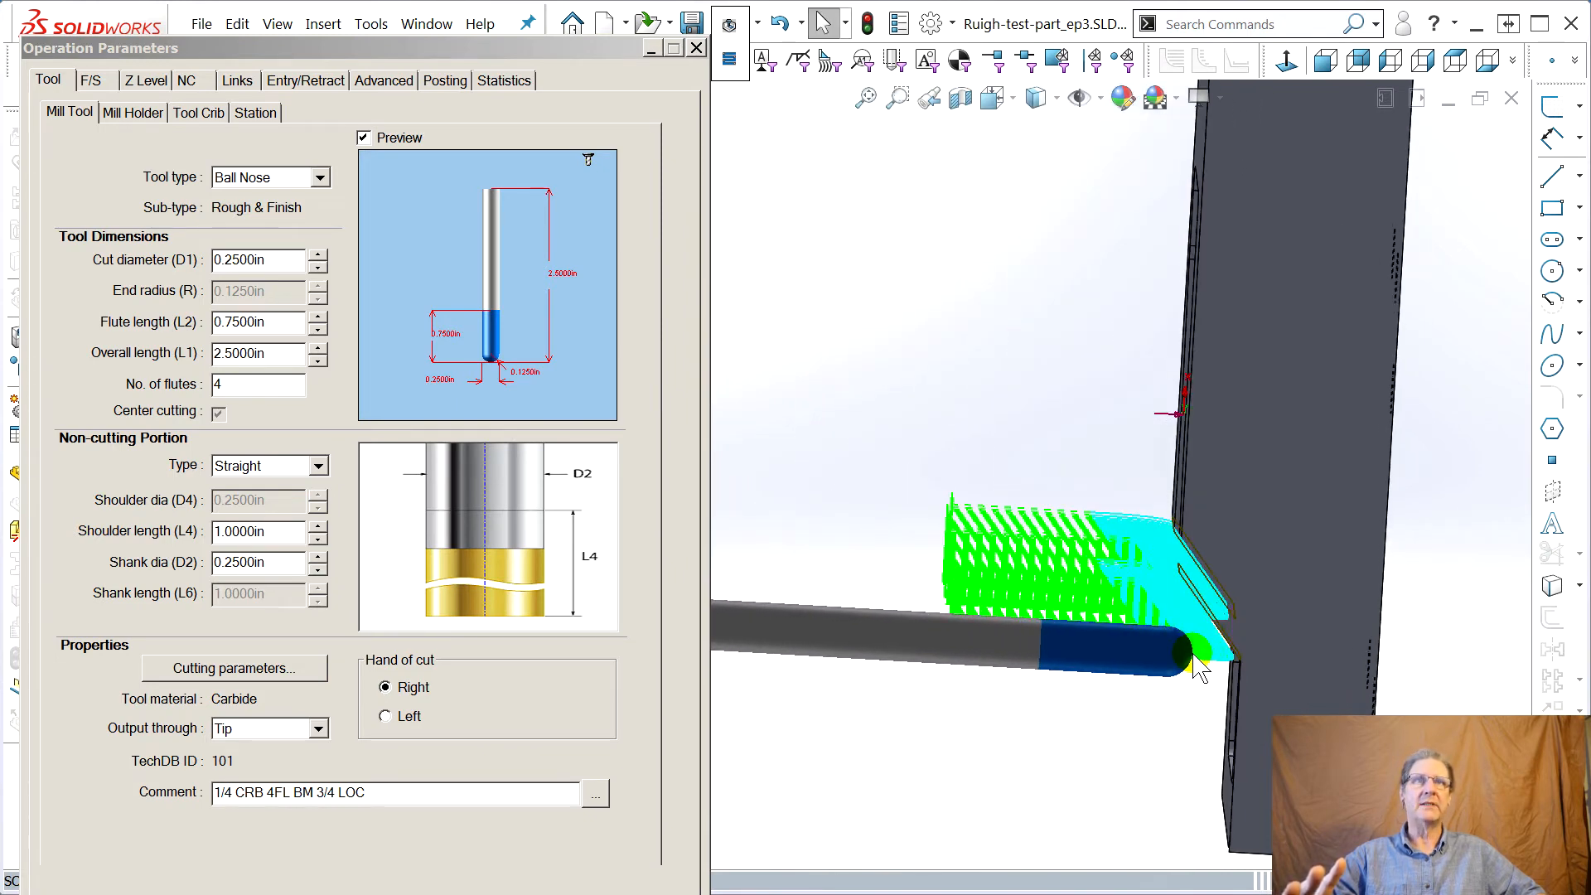
middle_drag(1107, 663, 1124, 429)
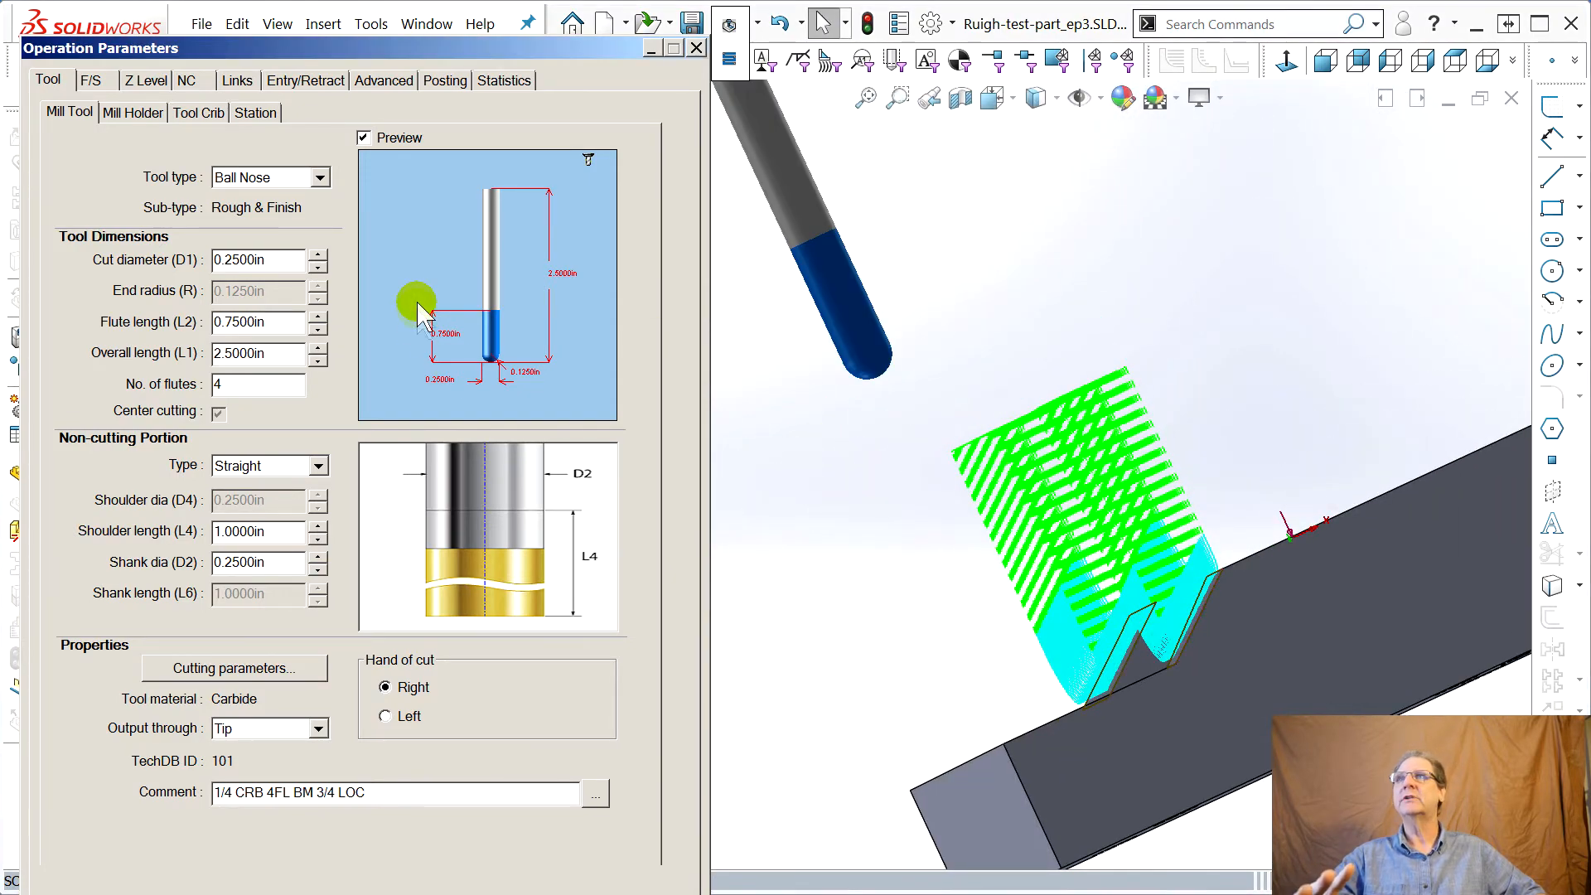
Review the Z Level1 advanced and NC settings and adjust the vertical lead-in length and lead-in radius
click(313, 80)
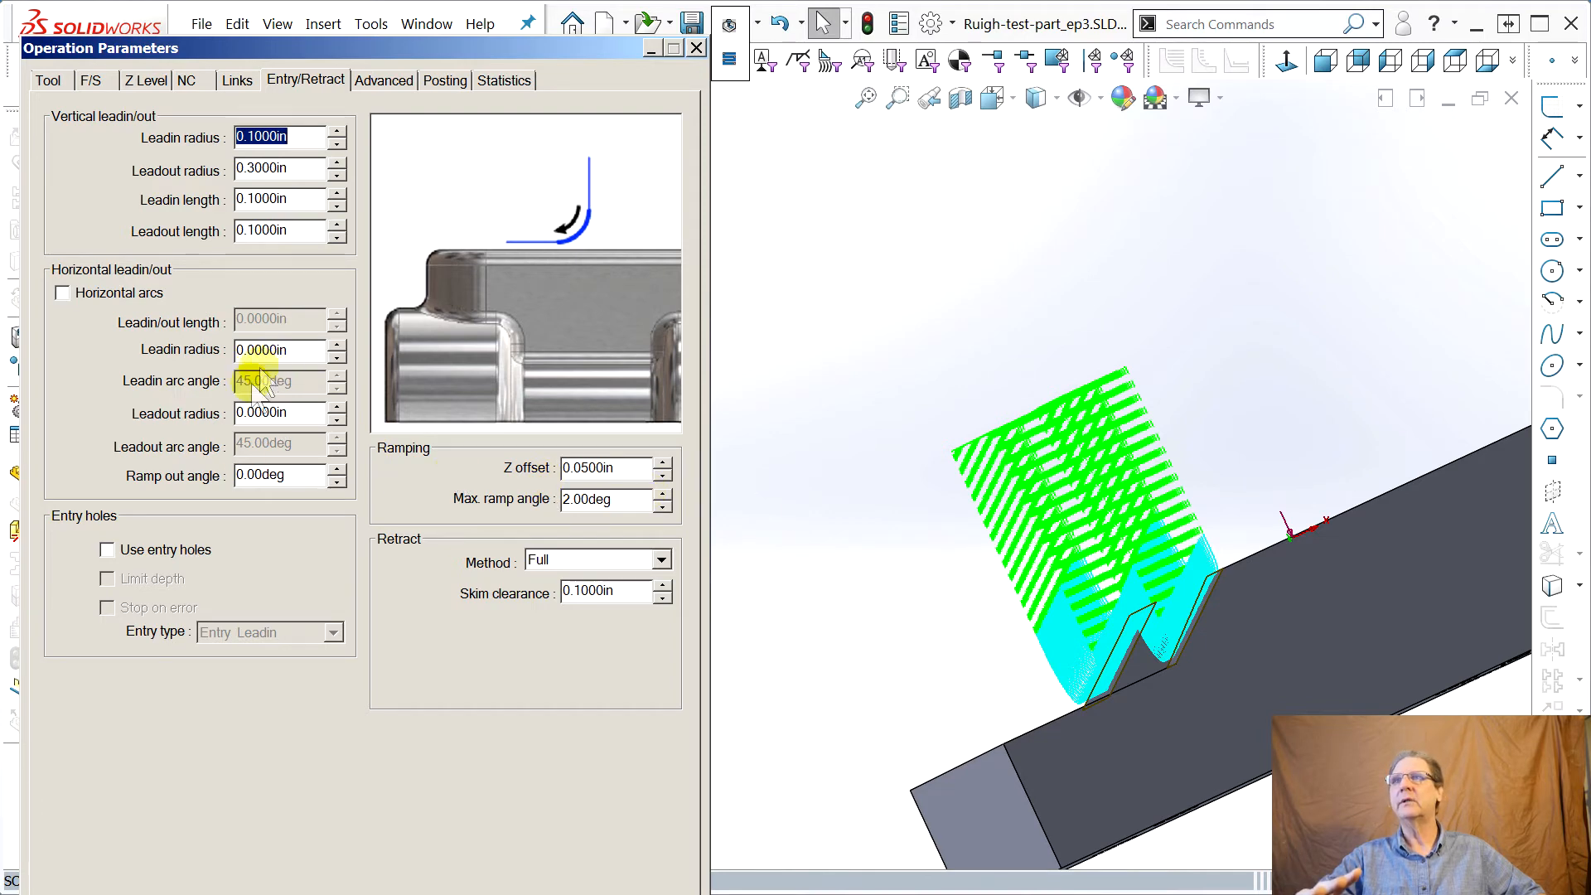
click(384, 83)
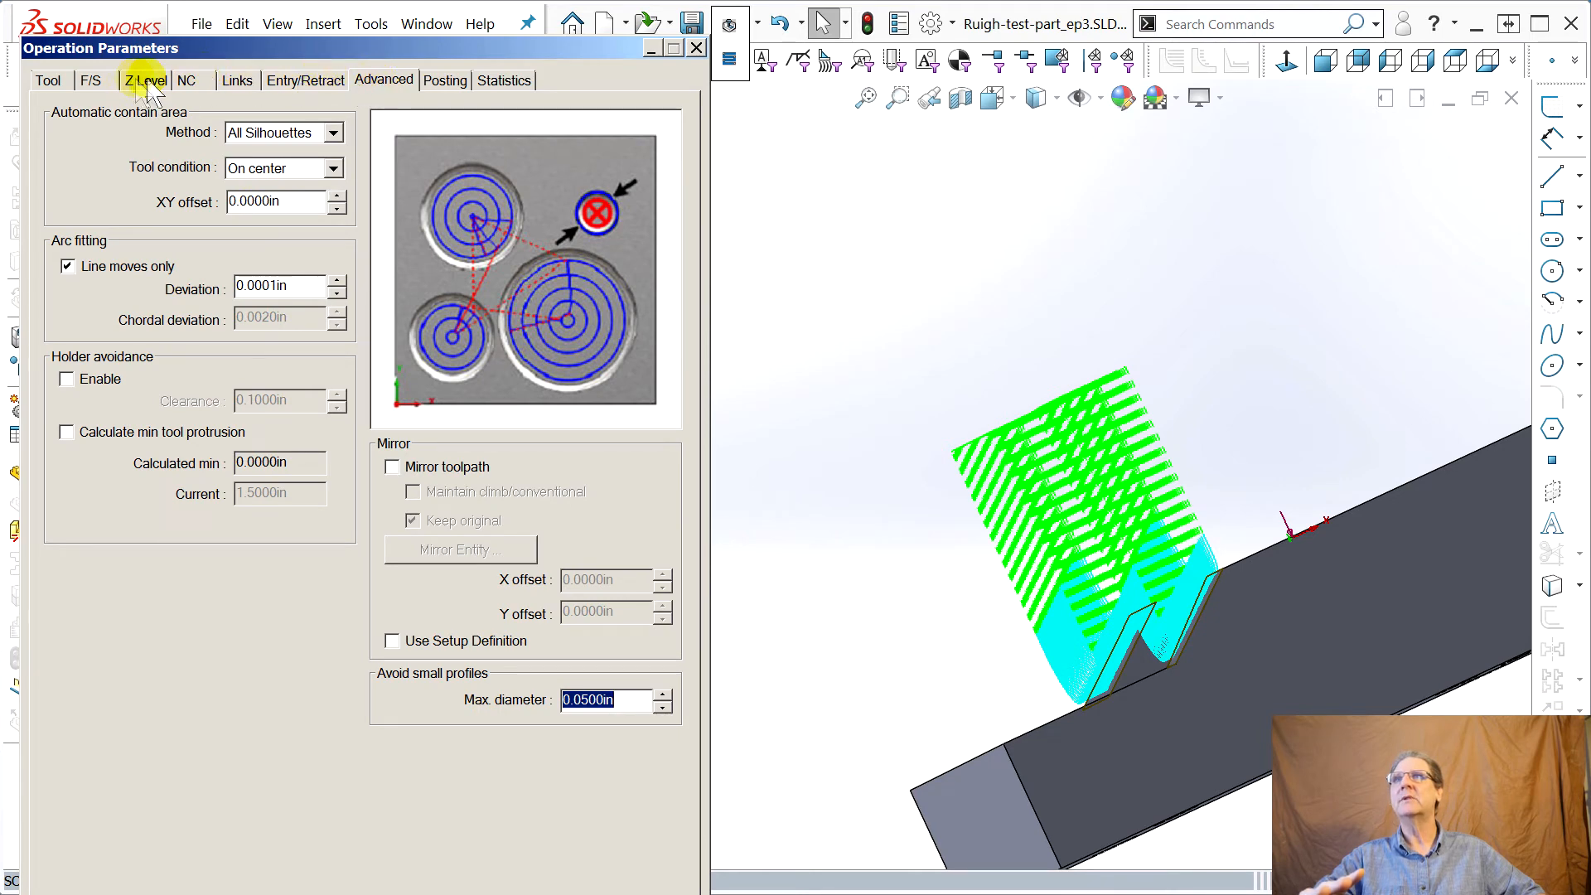
click(187, 83)
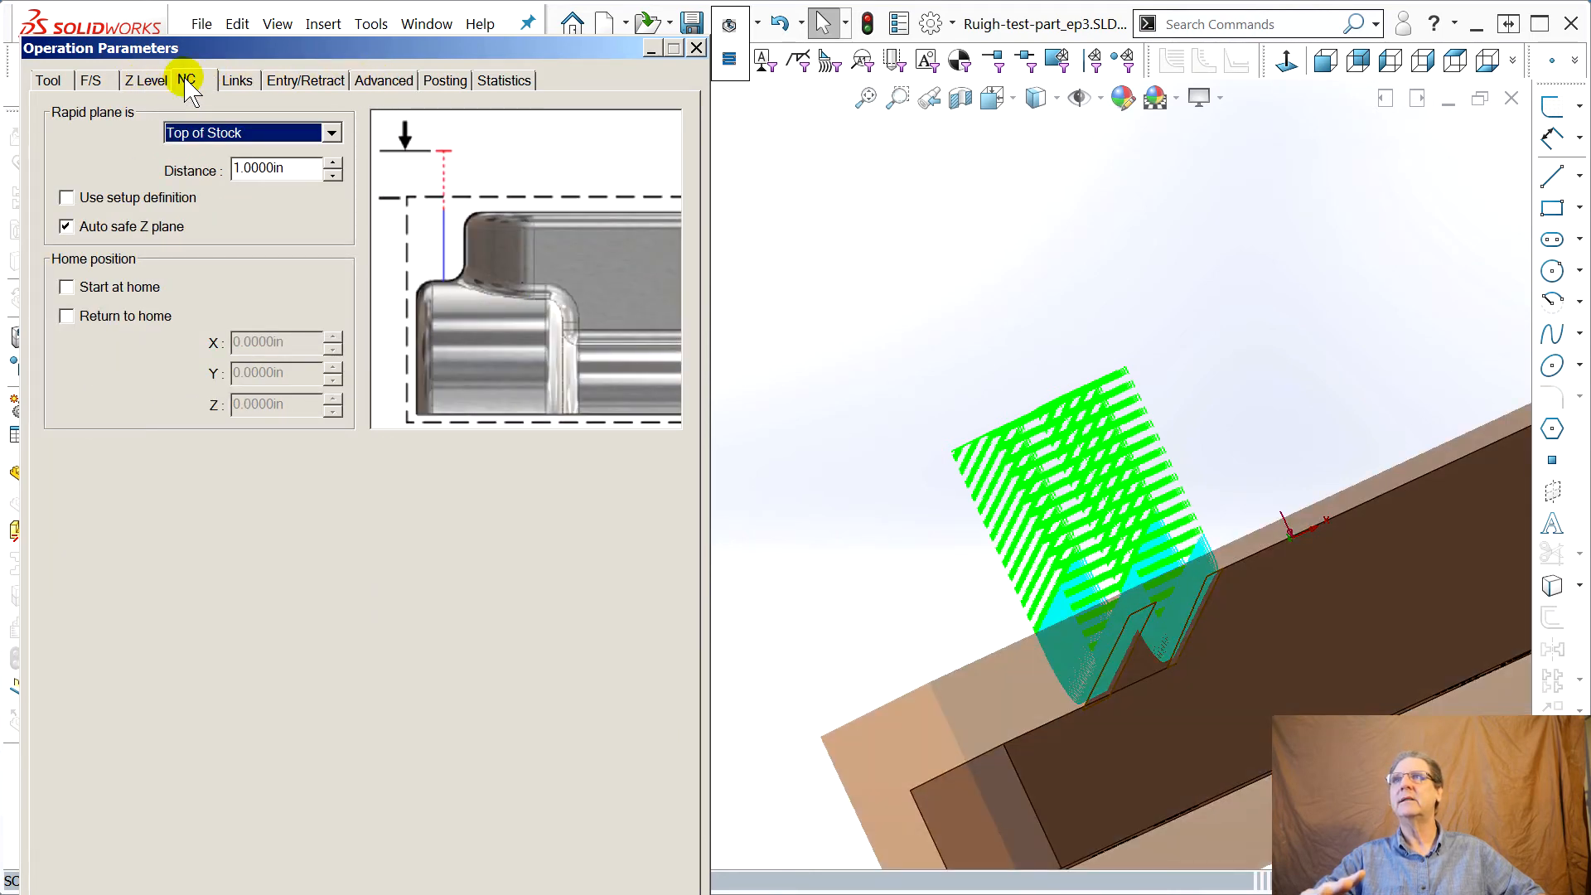
click(290, 81)
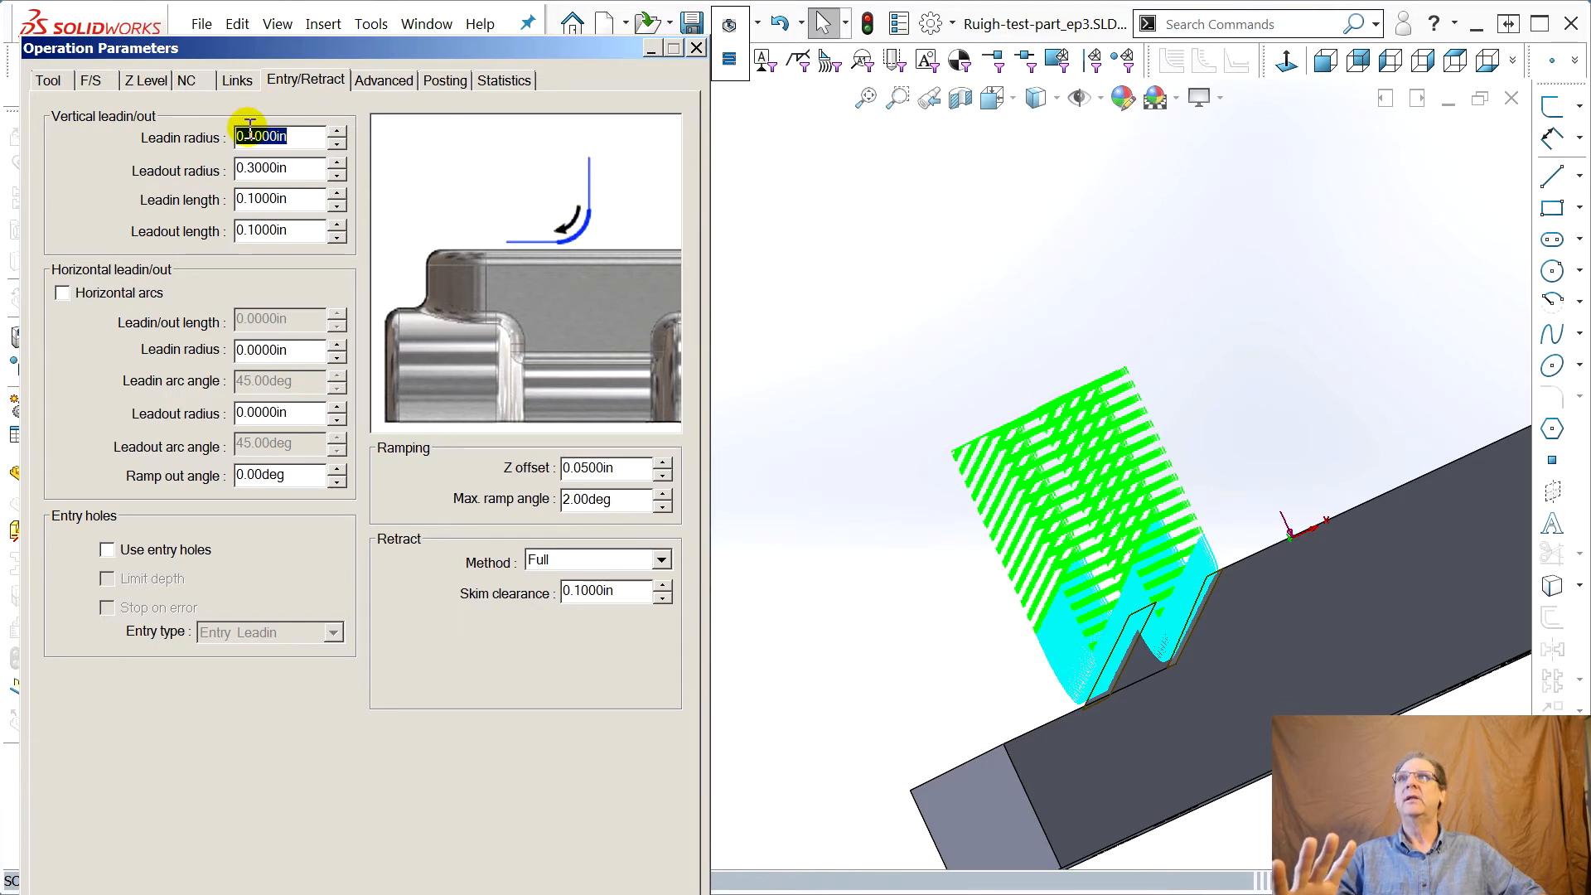
click(294, 198)
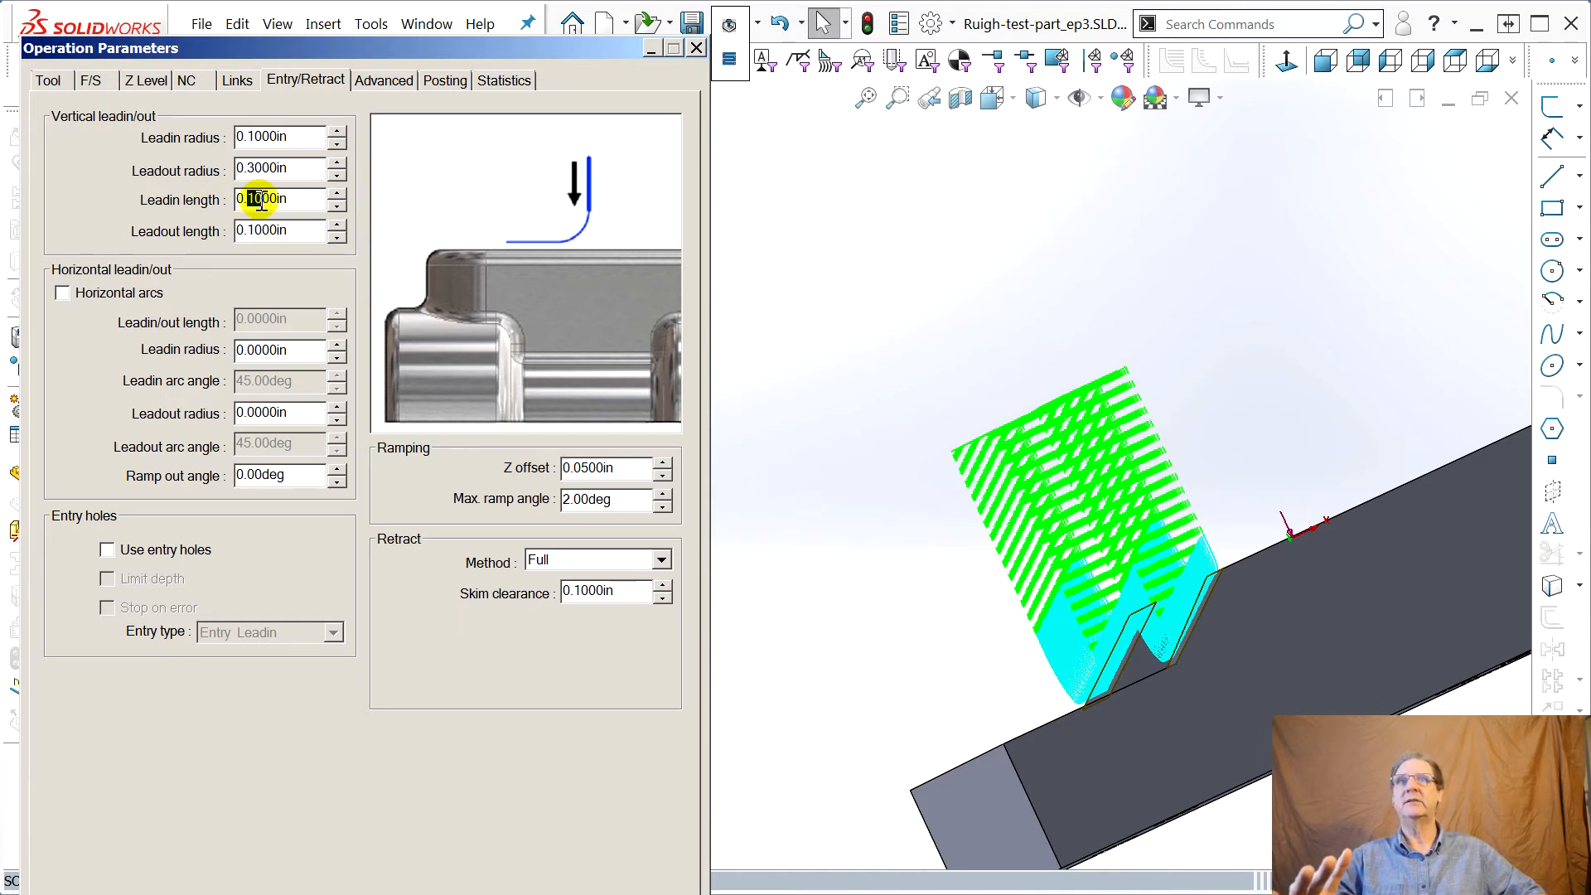
middle_drag(971, 503, 1080, 490)
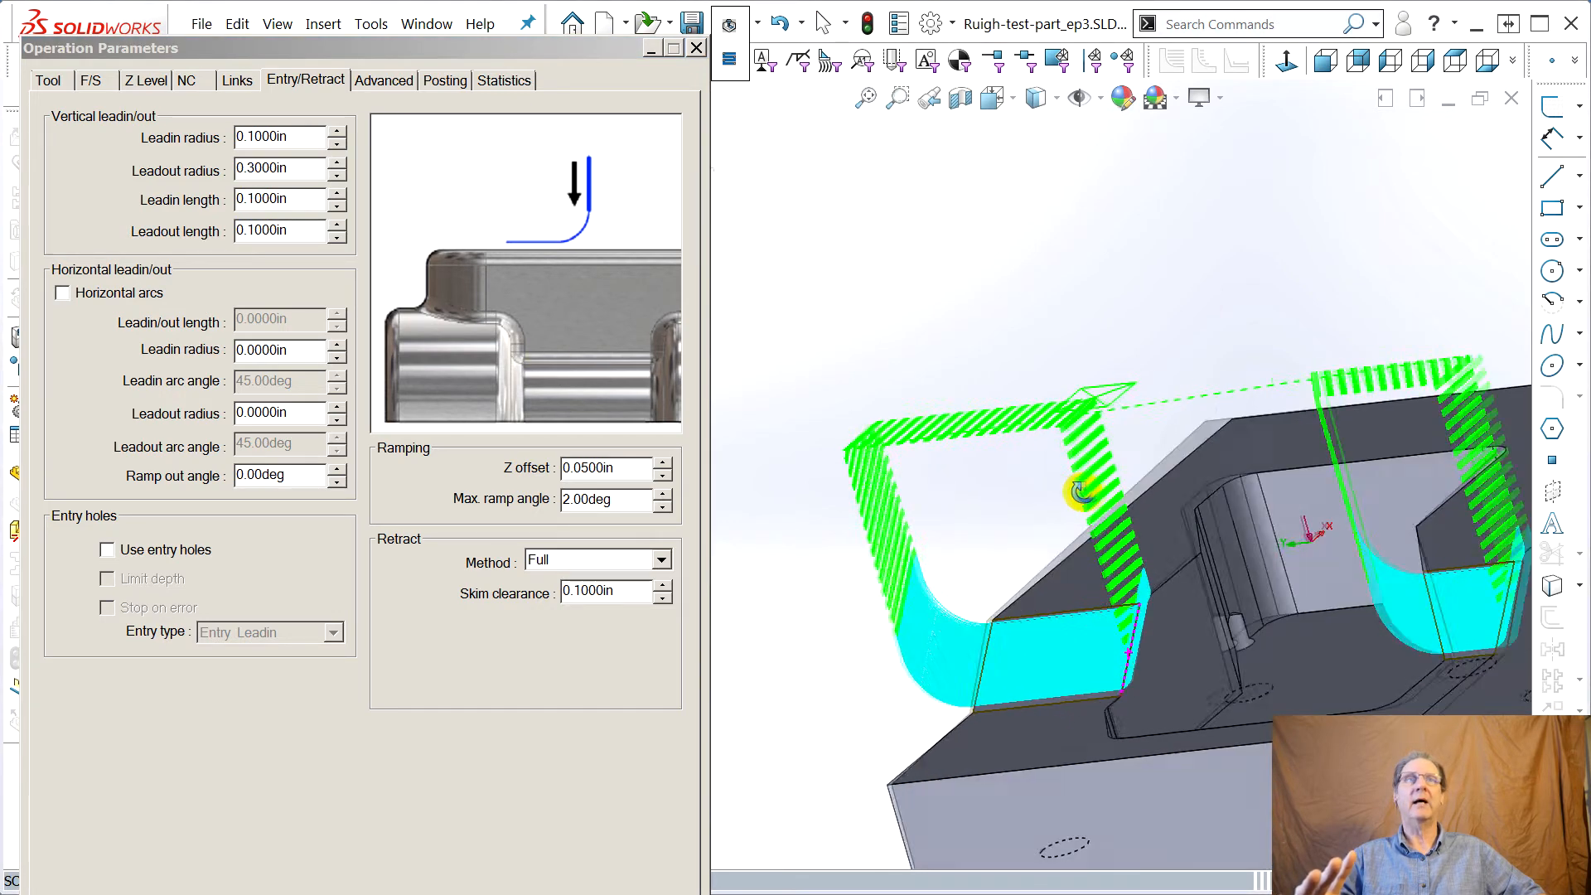
click(253, 138)
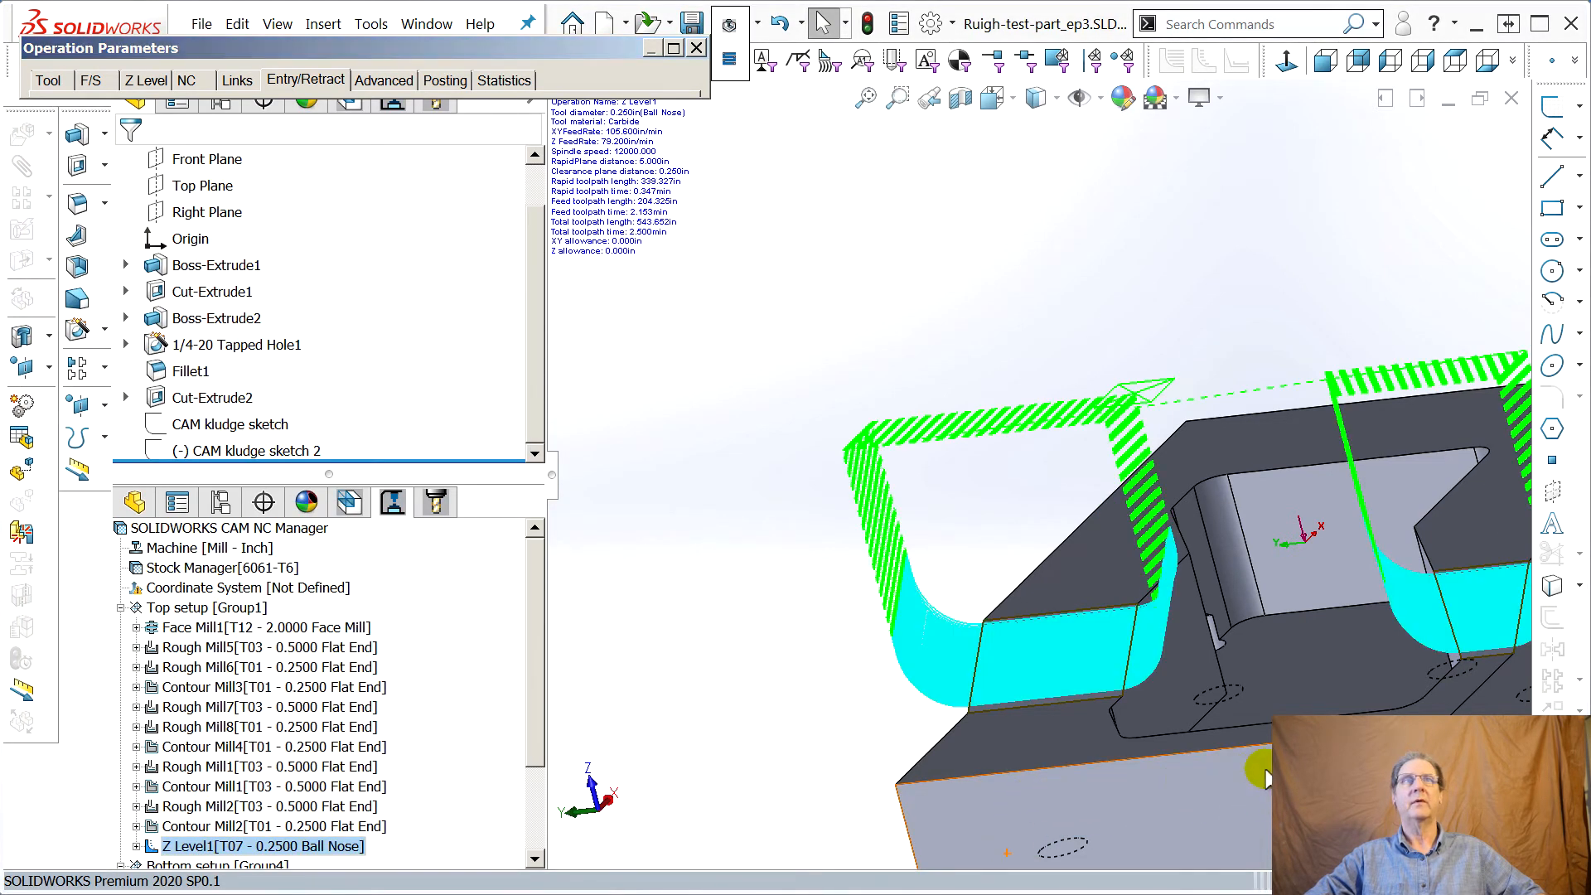
Inspect the revised Z Level1 toolpath around both slanted faces
middle_click(1265, 779)
scroll(1266, 774, up, 1)
scroll(1521, 710, up, 1)
scroll(1523, 711, down, 3)
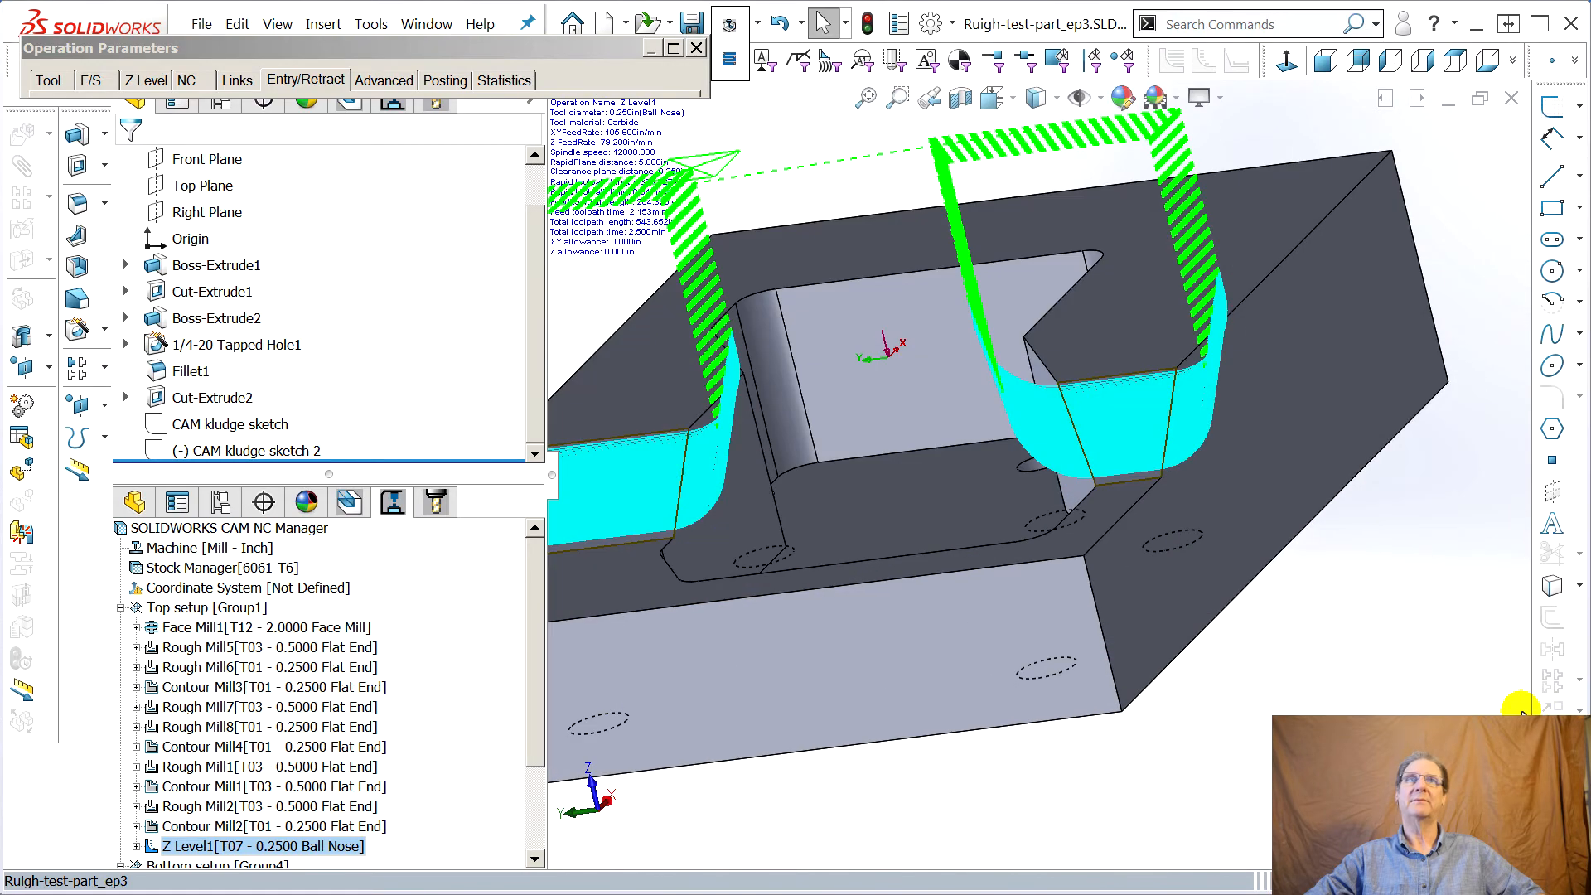
middle_drag(1431, 632, 1359, 534)
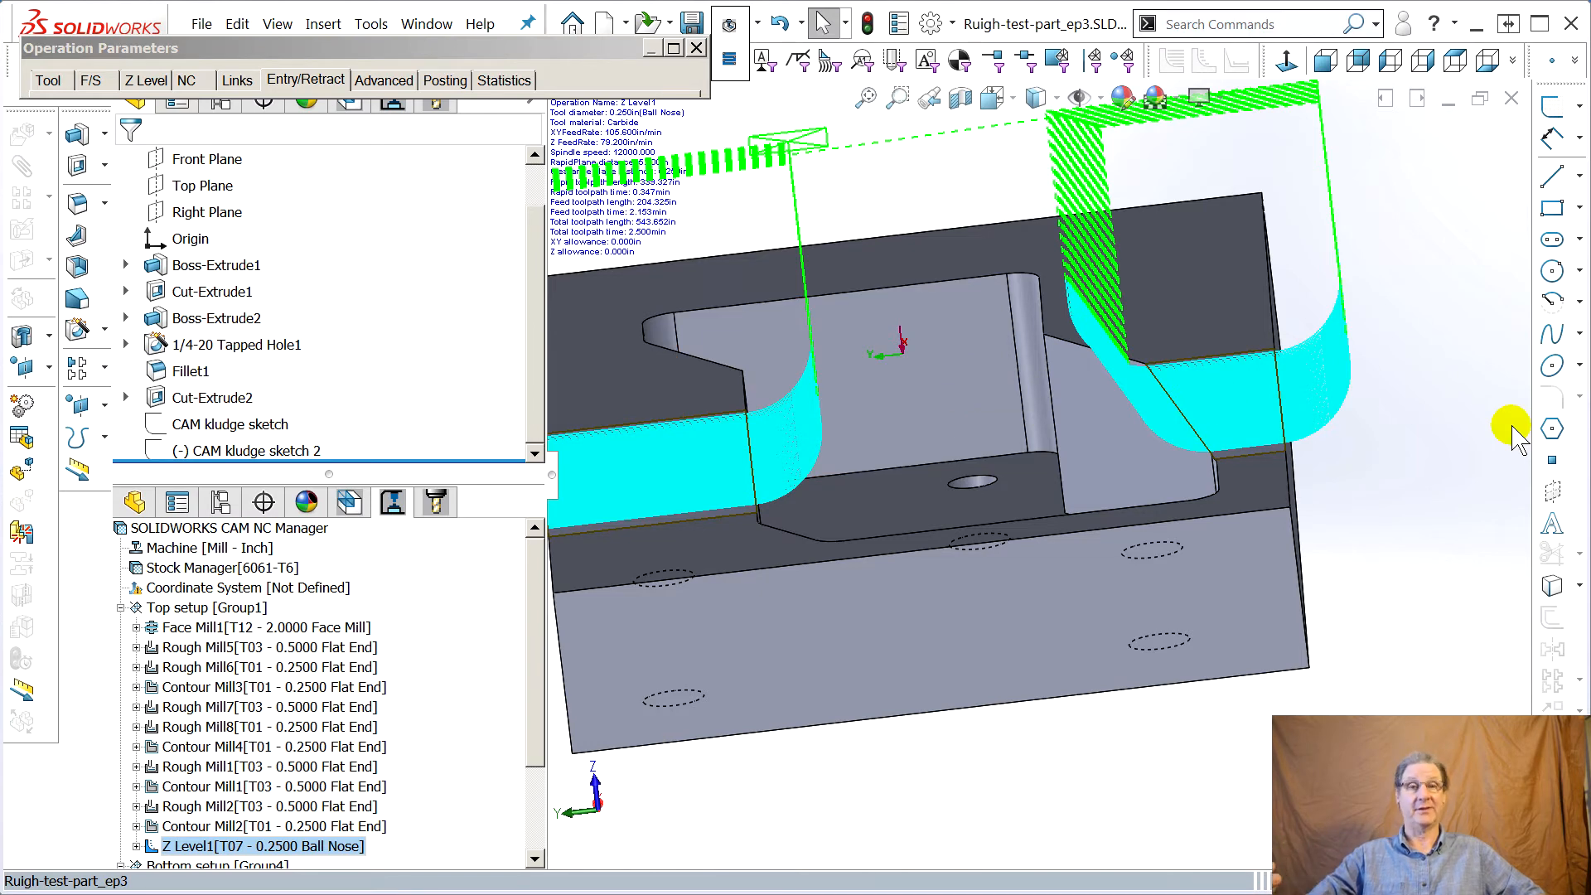
middle_drag(1505, 473, 1093, 470)
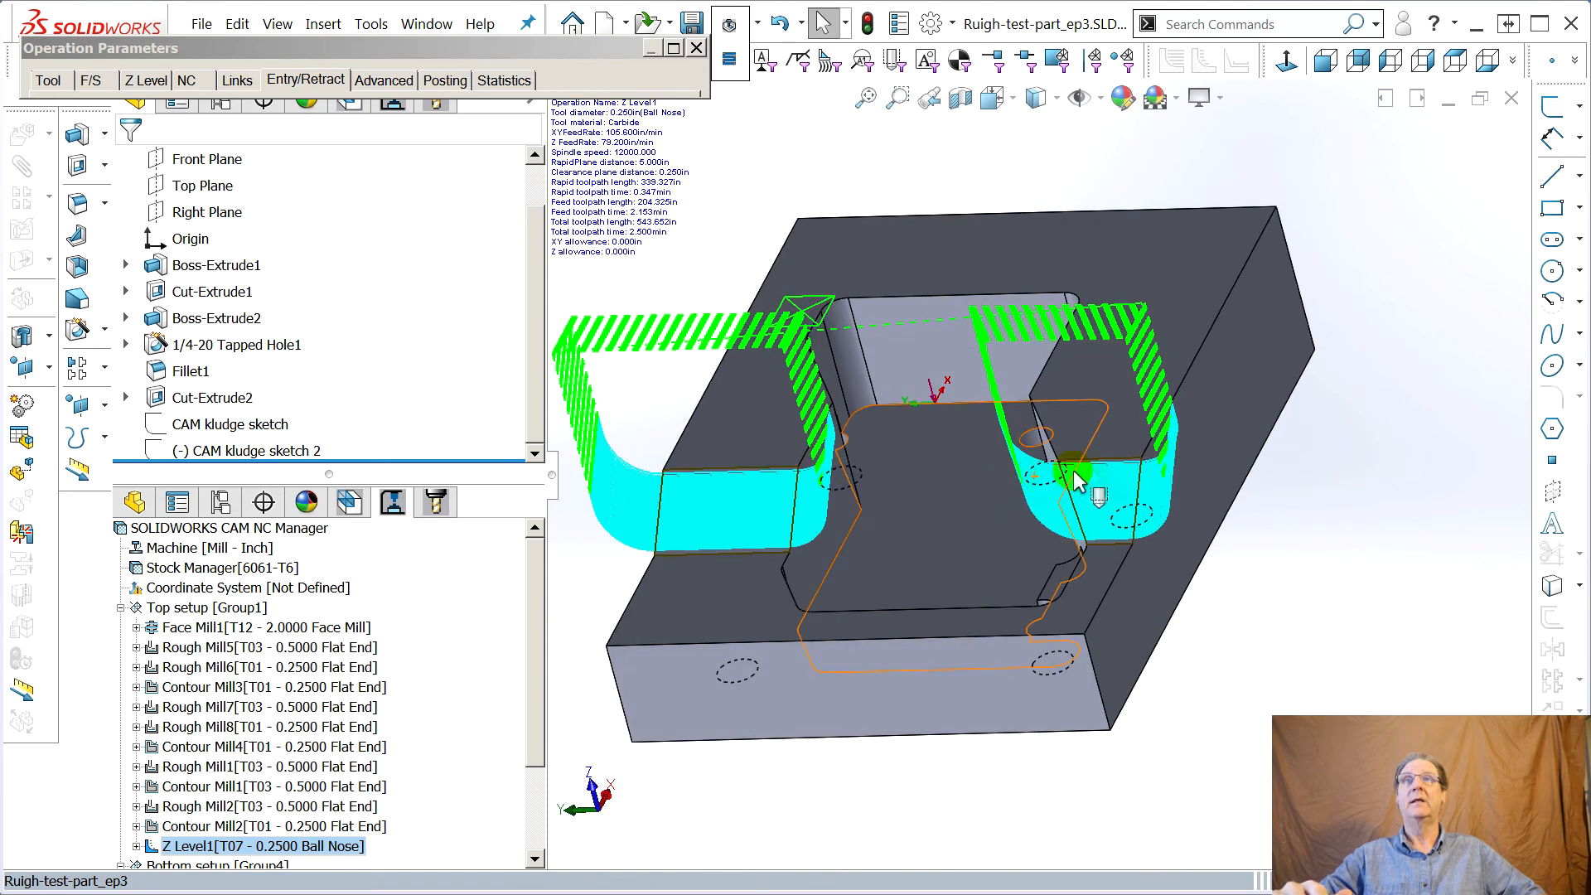
Close the Z Level1 operation parameters, regenerate its toolpaths, and clear the toolpath display
click(307, 82)
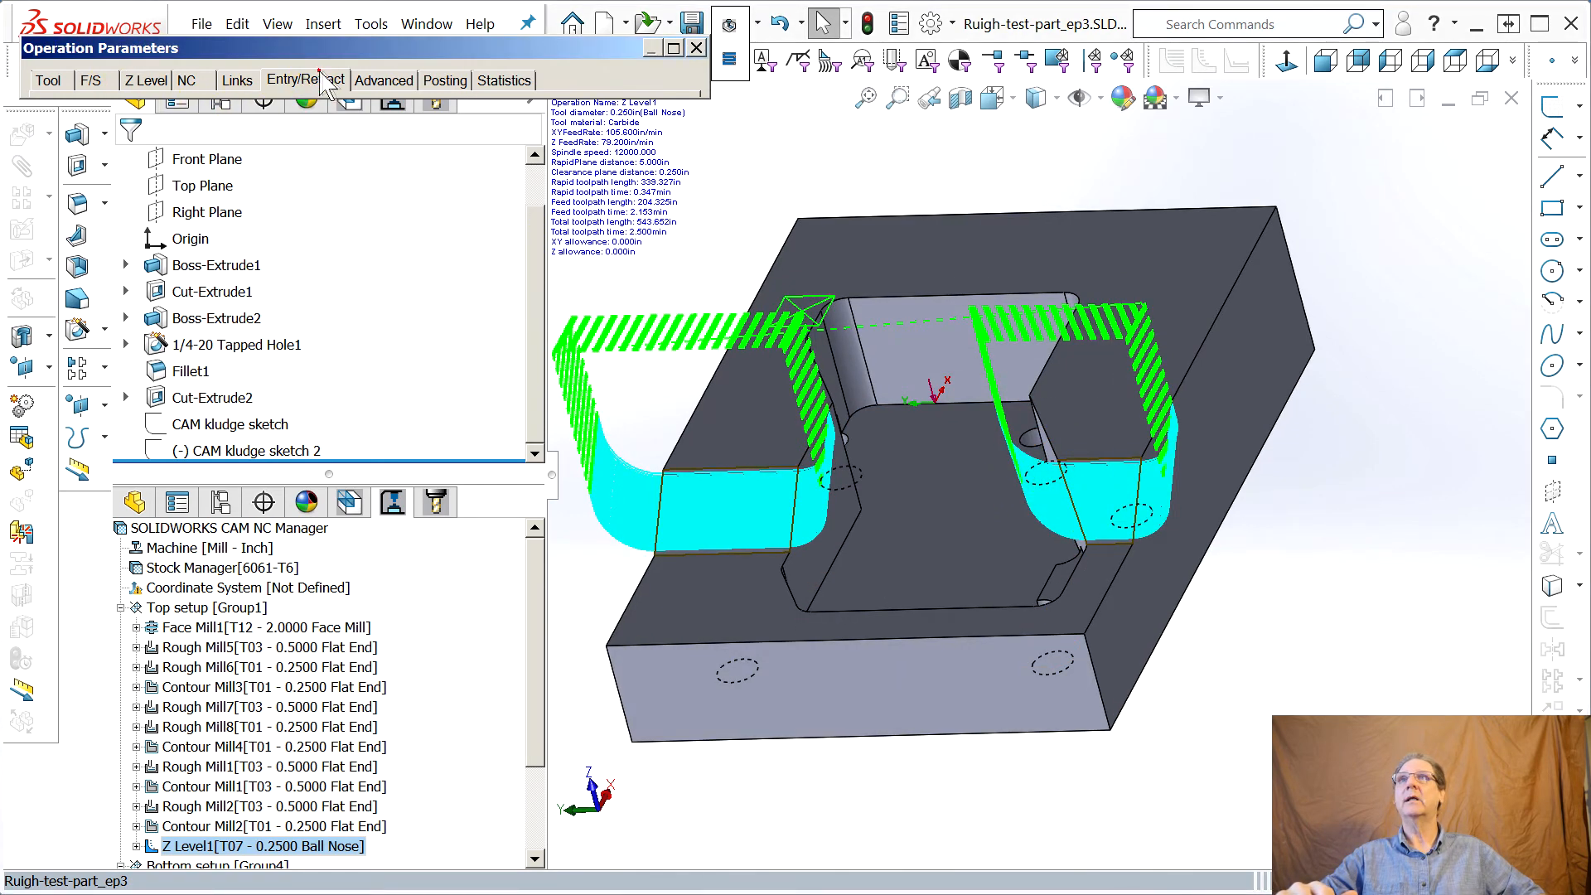
click(369, 81)
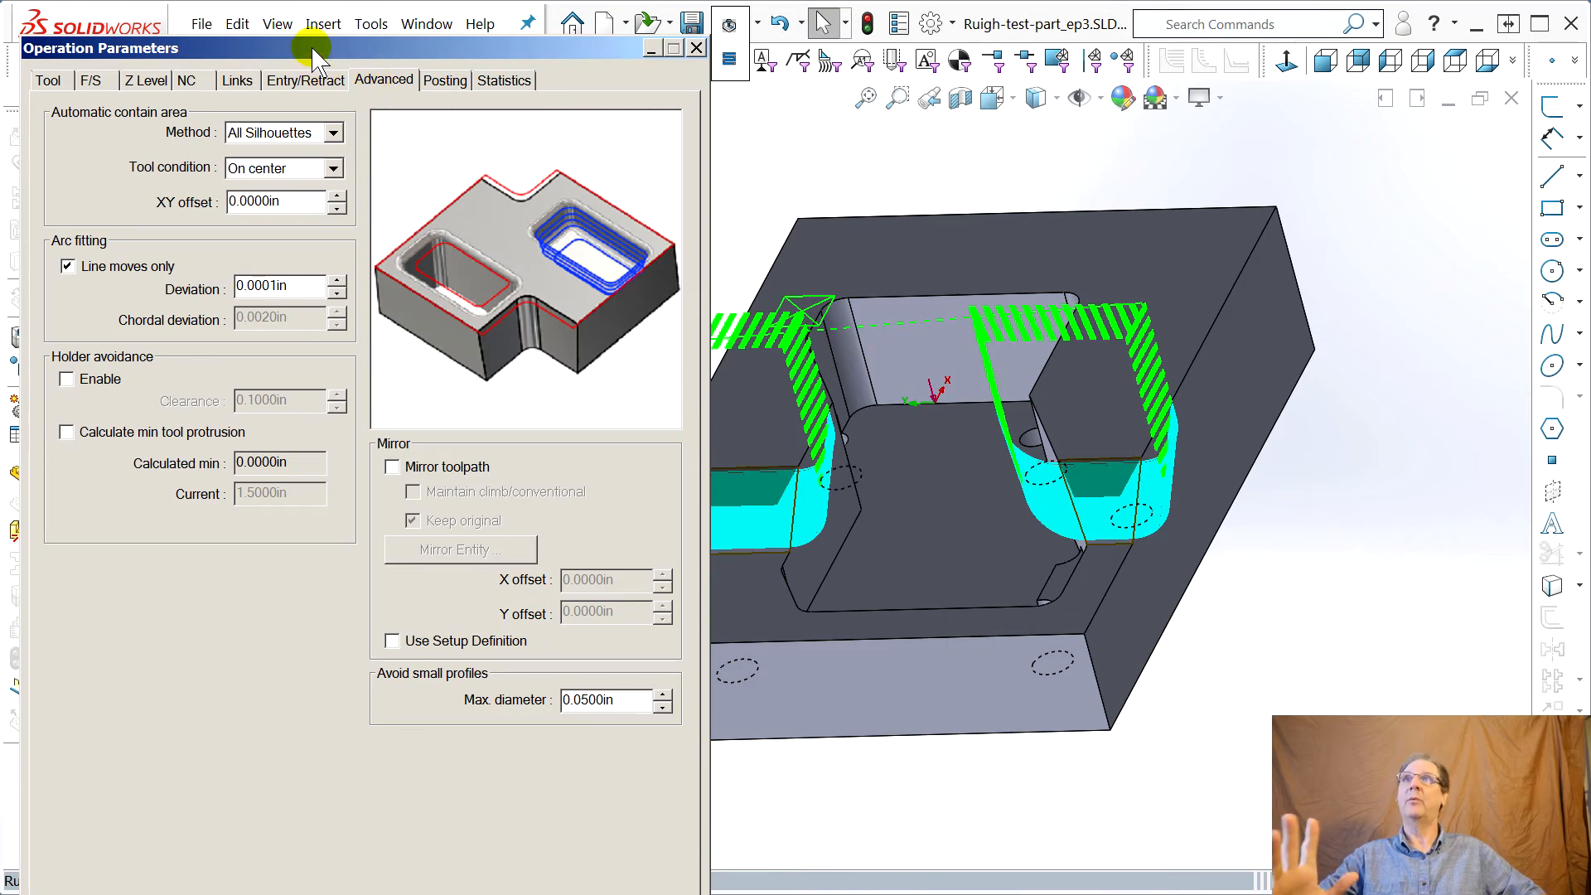
drag(312, 48, 395, 38)
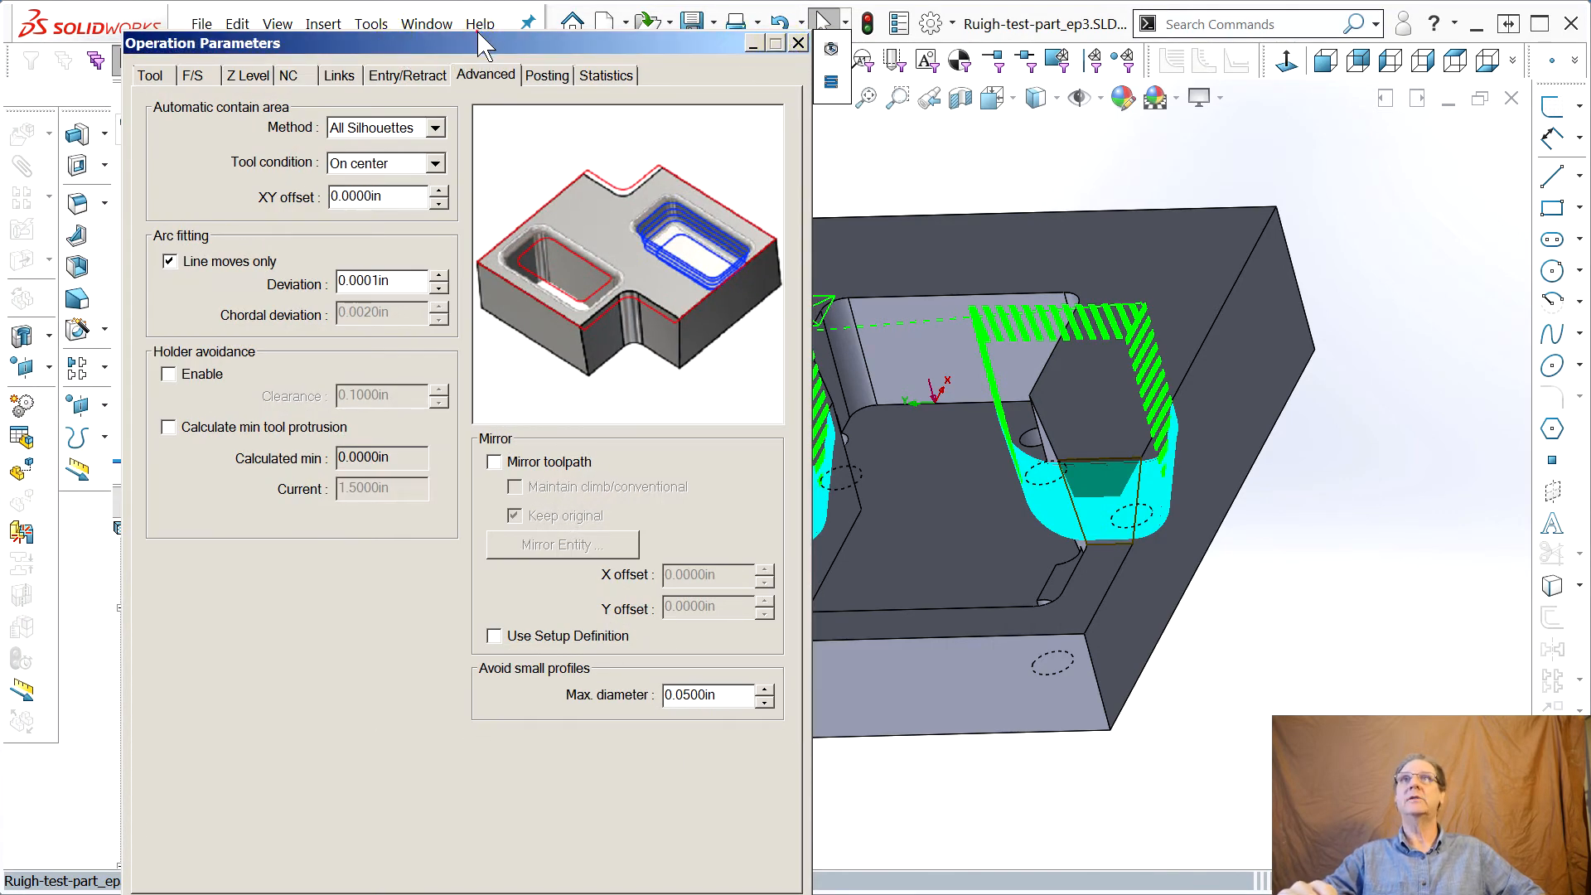
click(478, 35)
double_click(393, 46)
drag(391, 45, 1590, 46)
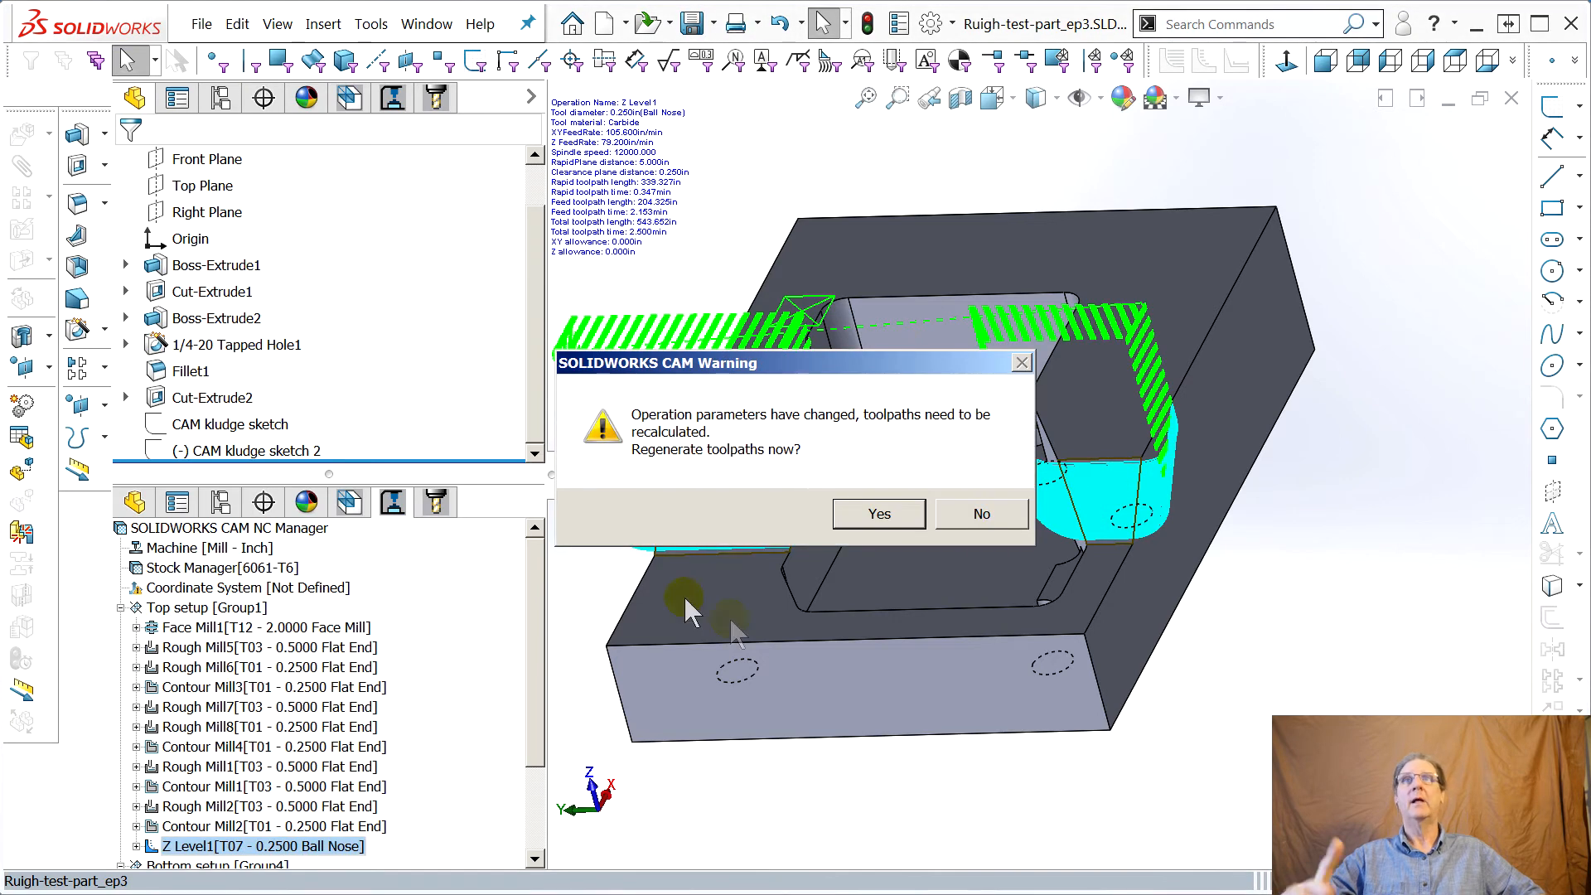
click(866, 511)
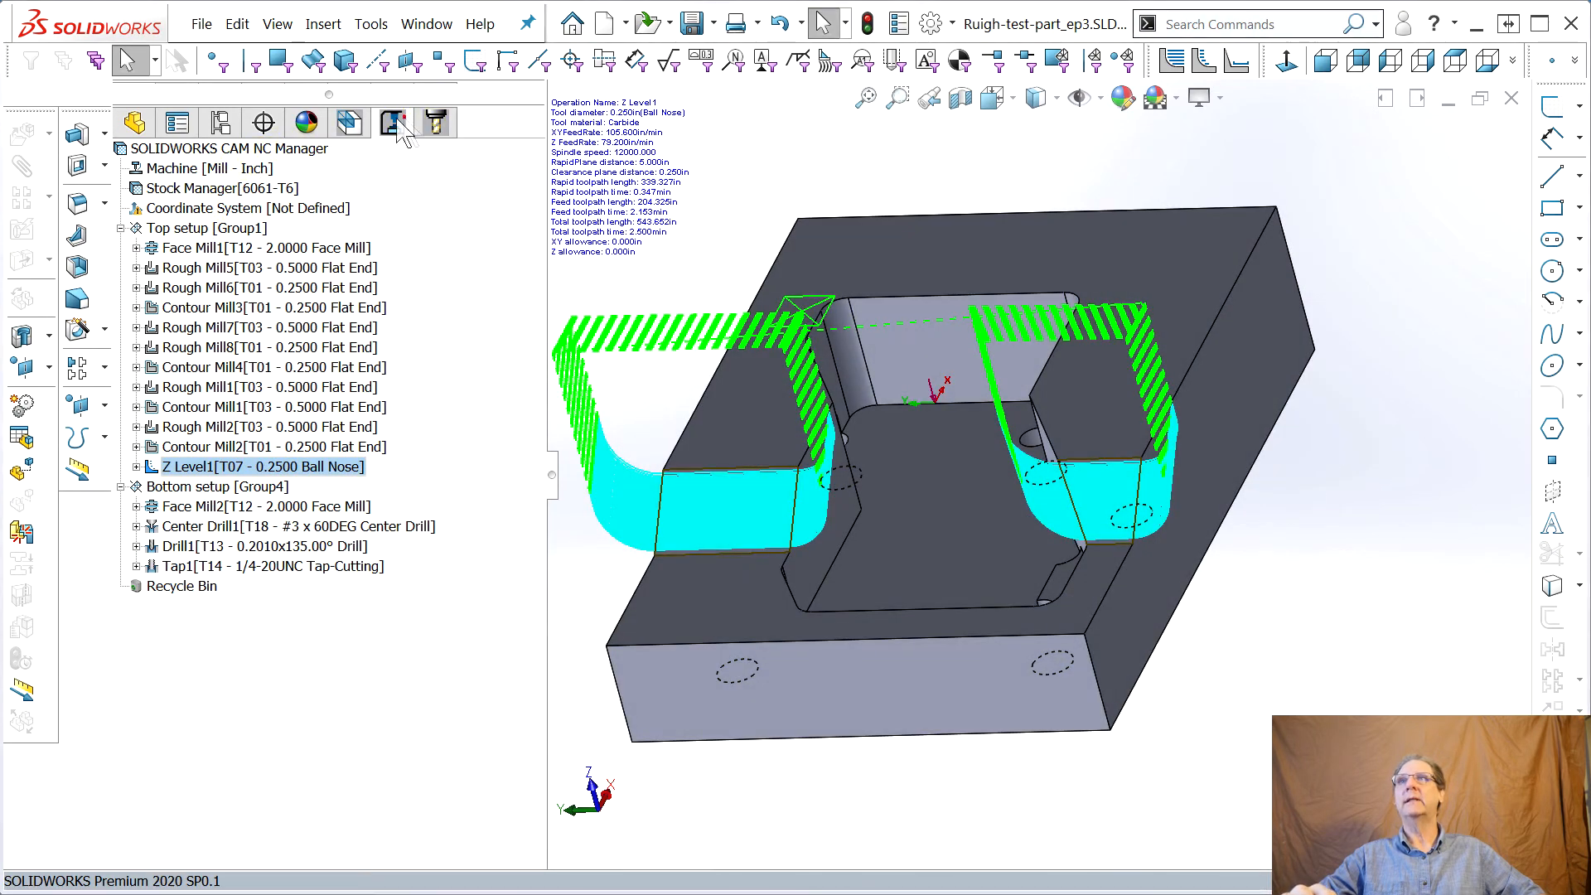
right_click(171, 150)
click(199, 199)
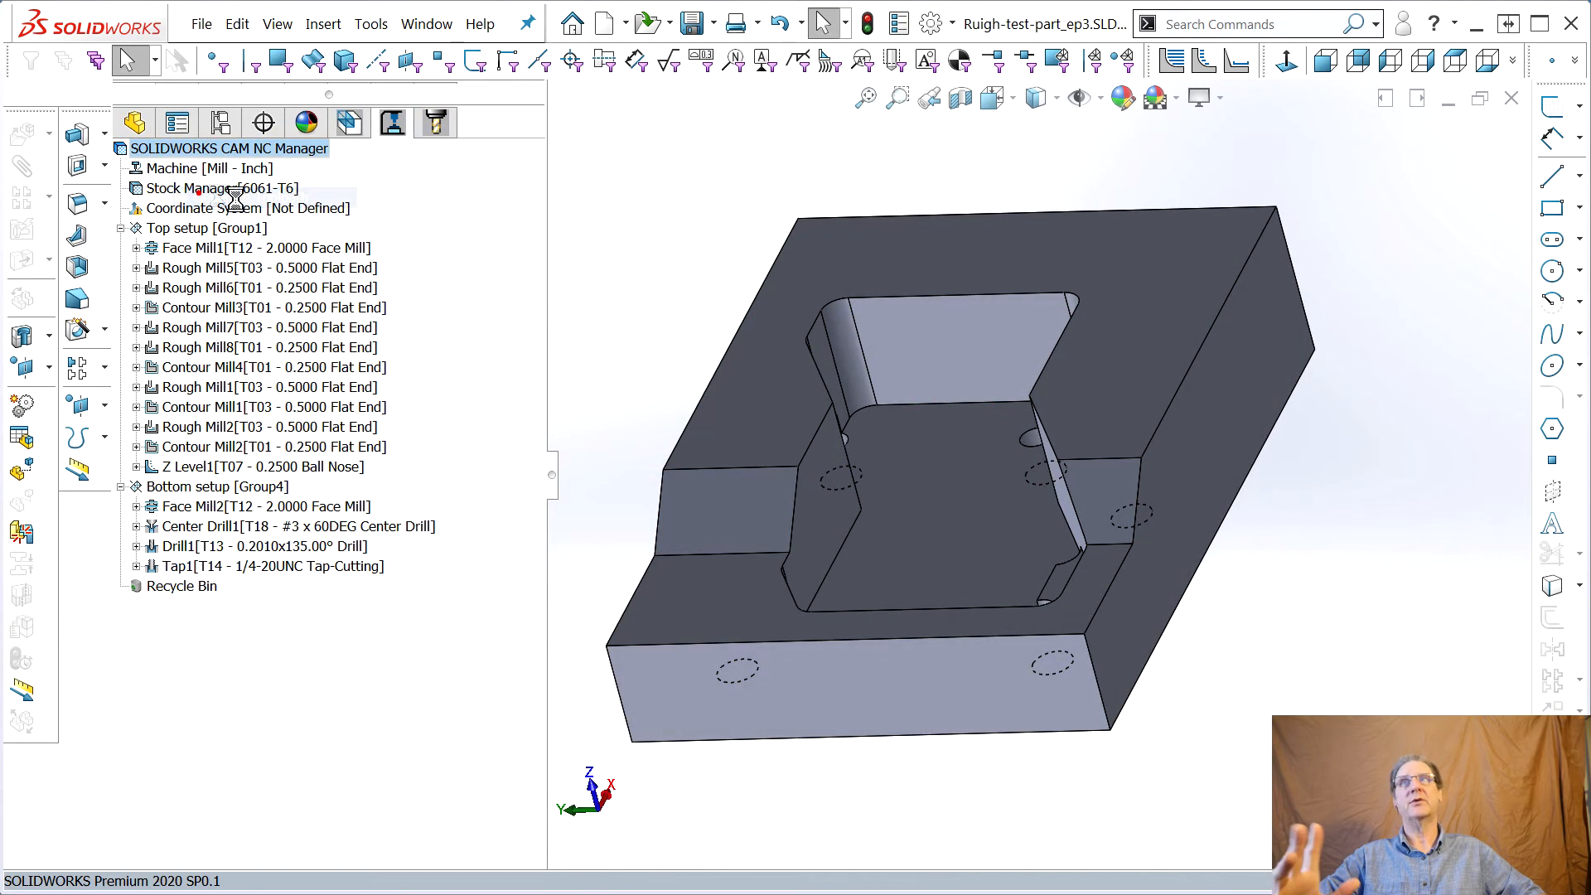
Start the toolpath simulation for all operations and play it through to the end
right_click(191, 152)
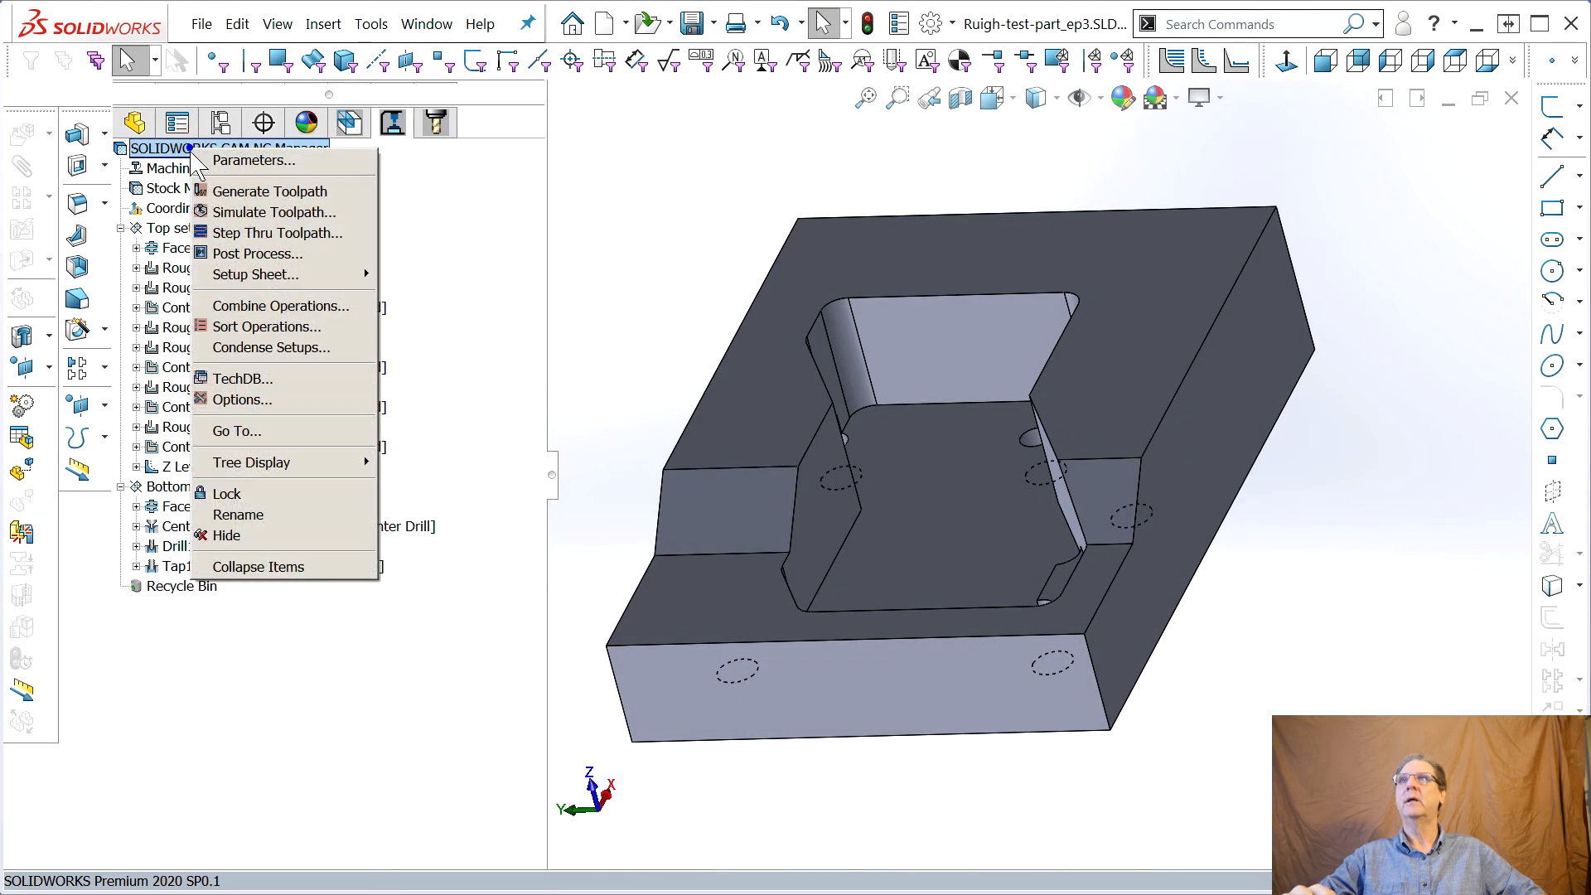
click(298, 211)
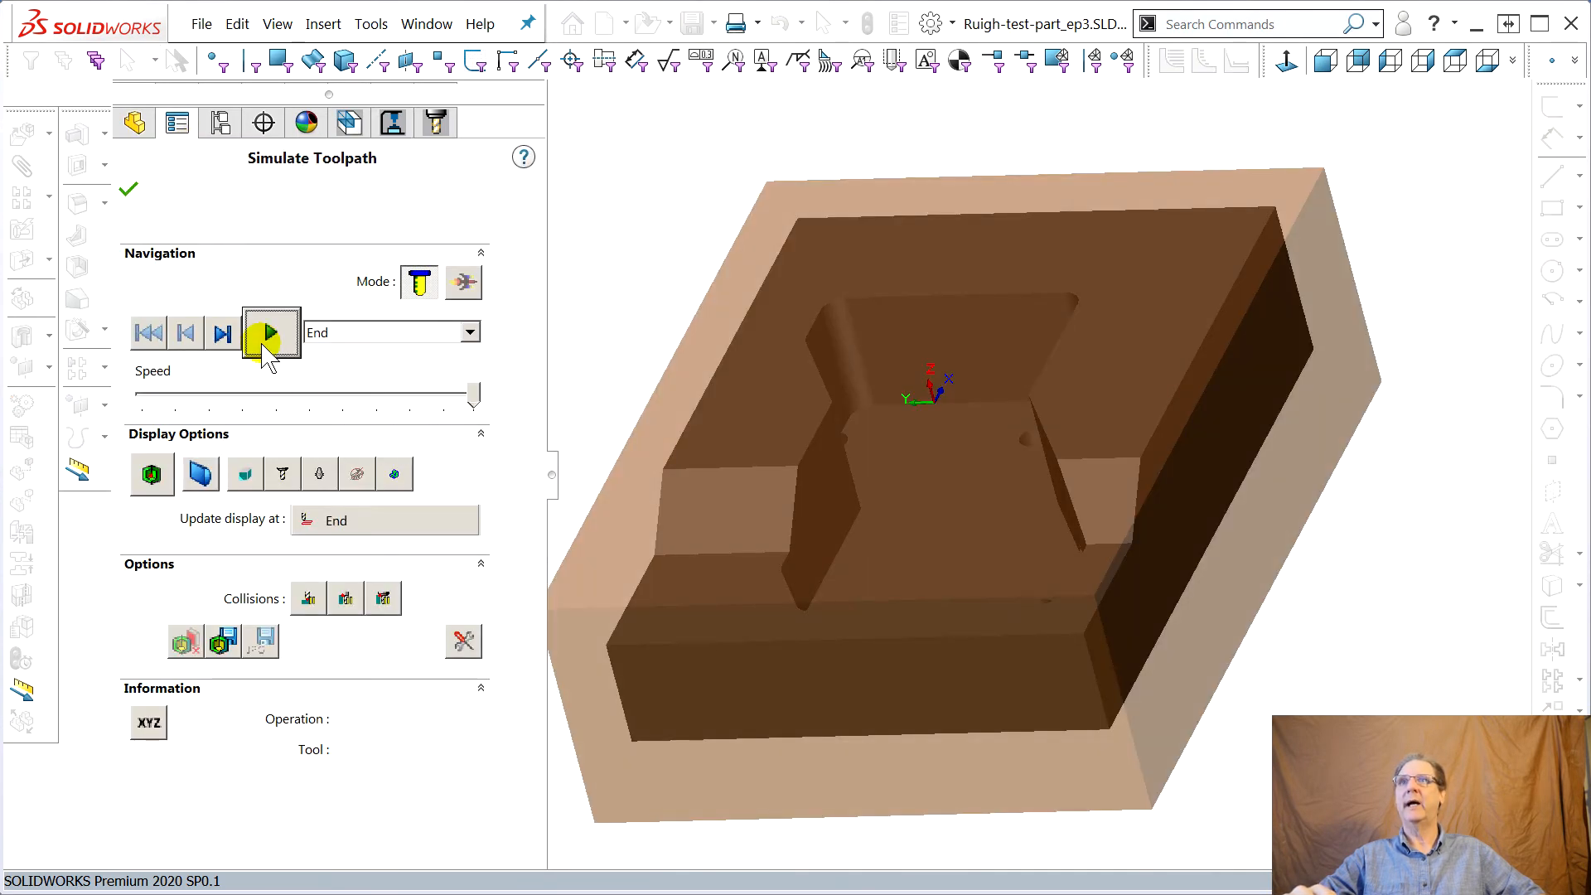
click(267, 335)
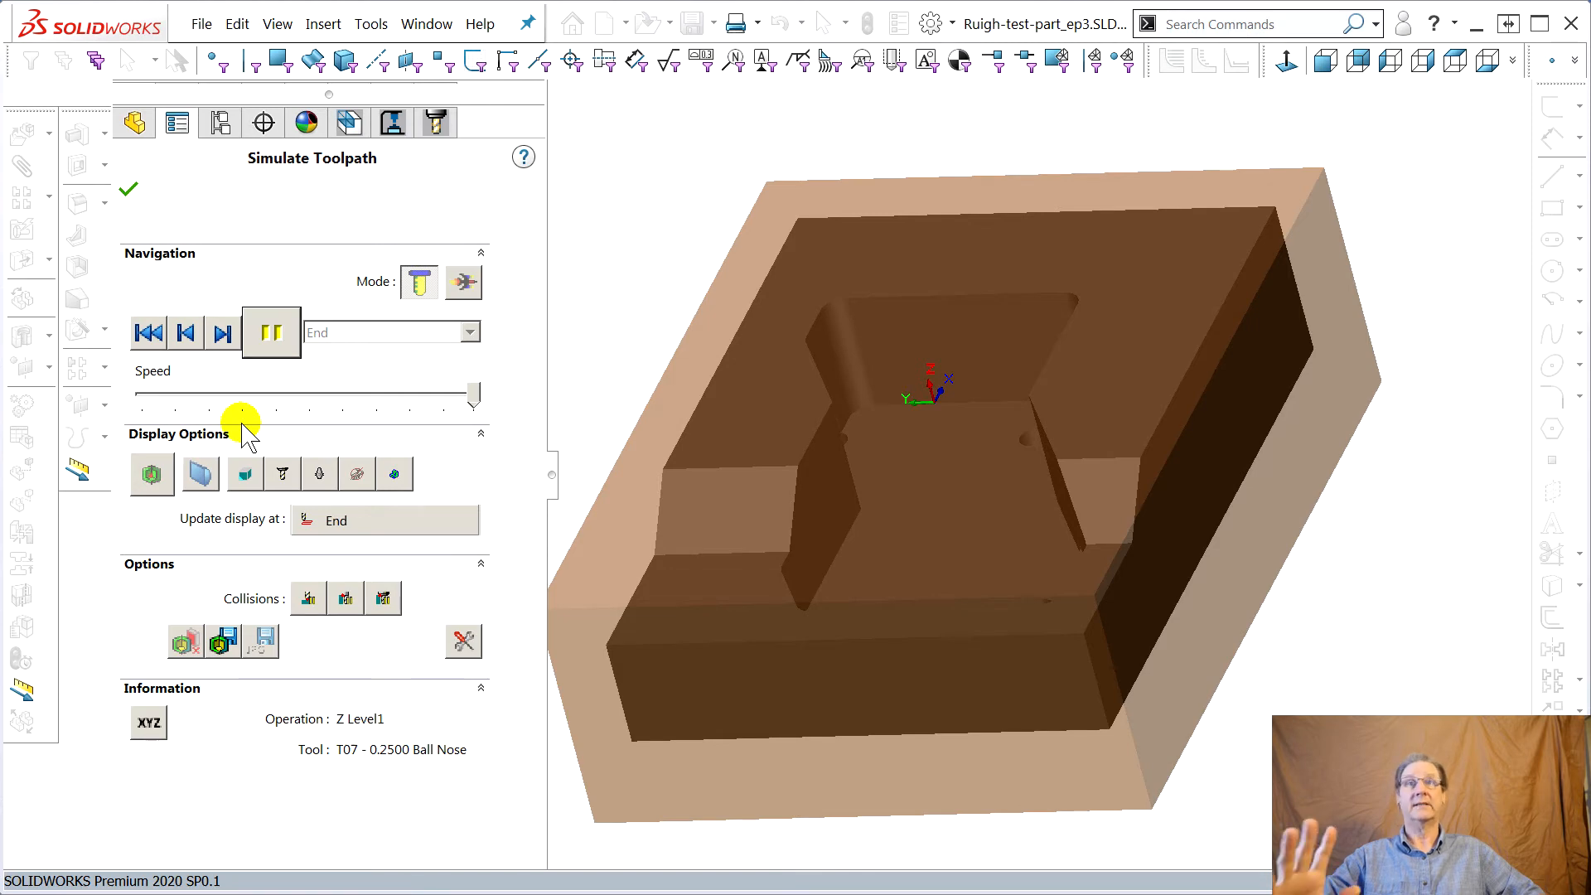
Compare the simulated stock against the design part and examine the slanted face's lower transition up close, then close the simulation
middle_drag(789, 593, 736, 566)
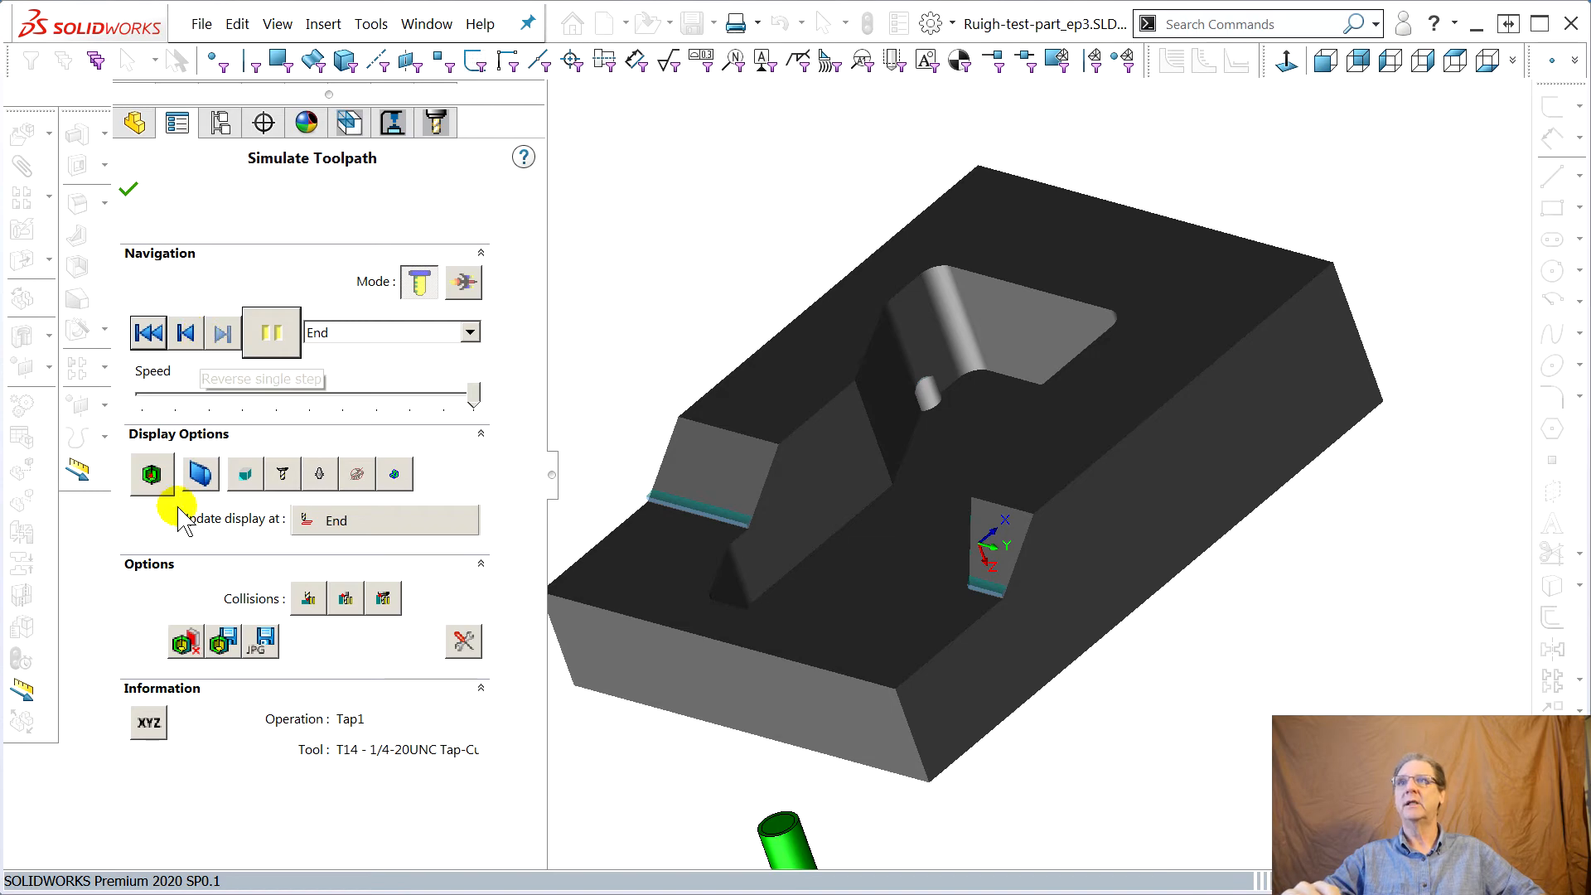
click(152, 474)
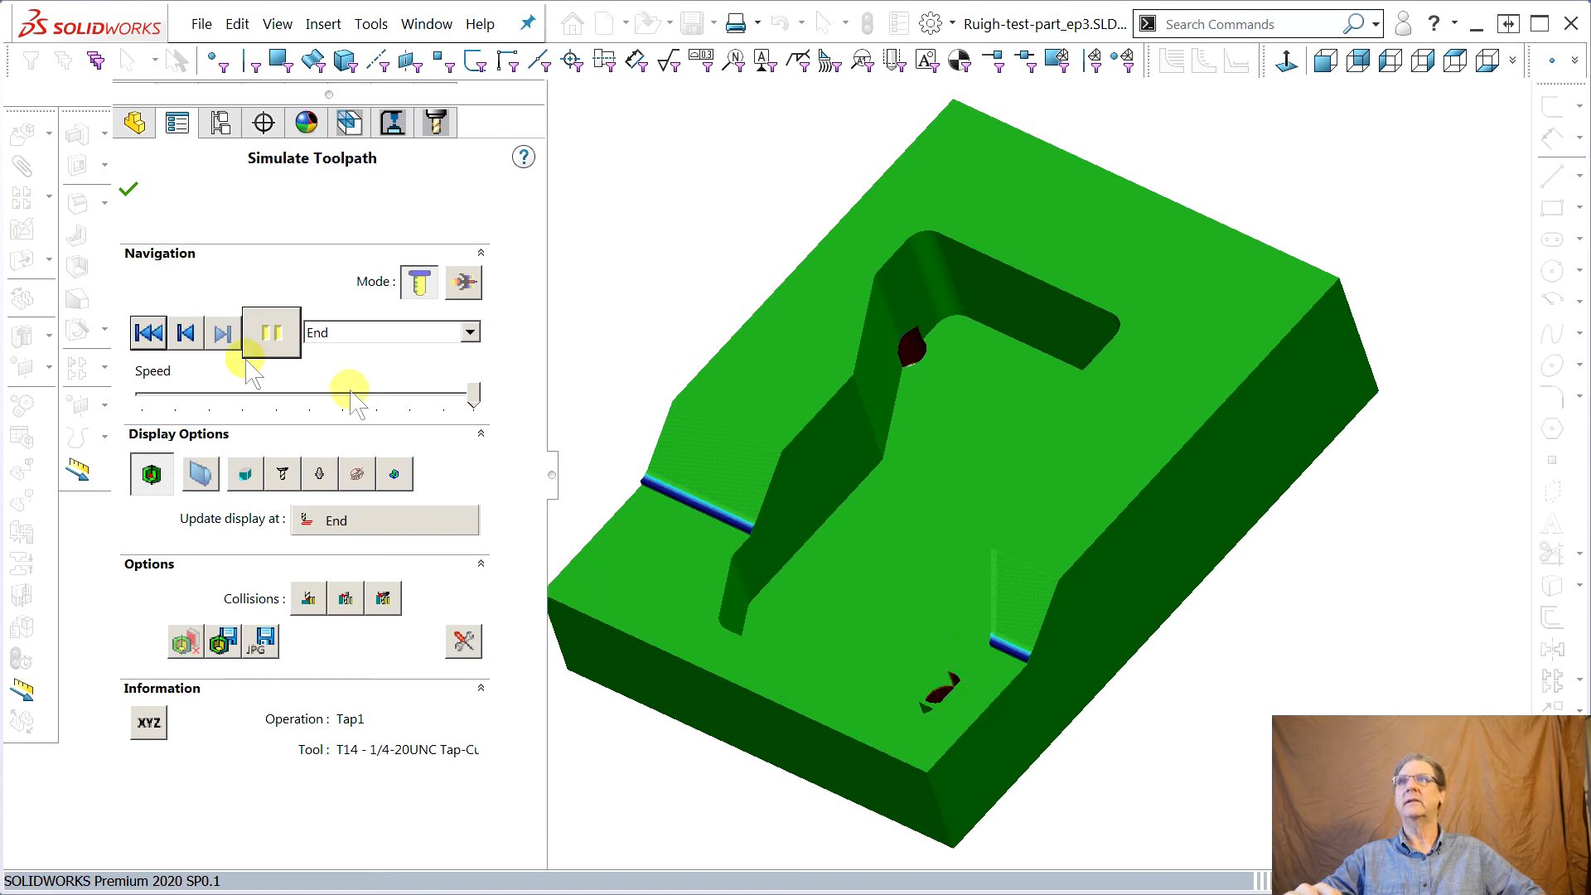
middle_drag(692, 623, 966, 604)
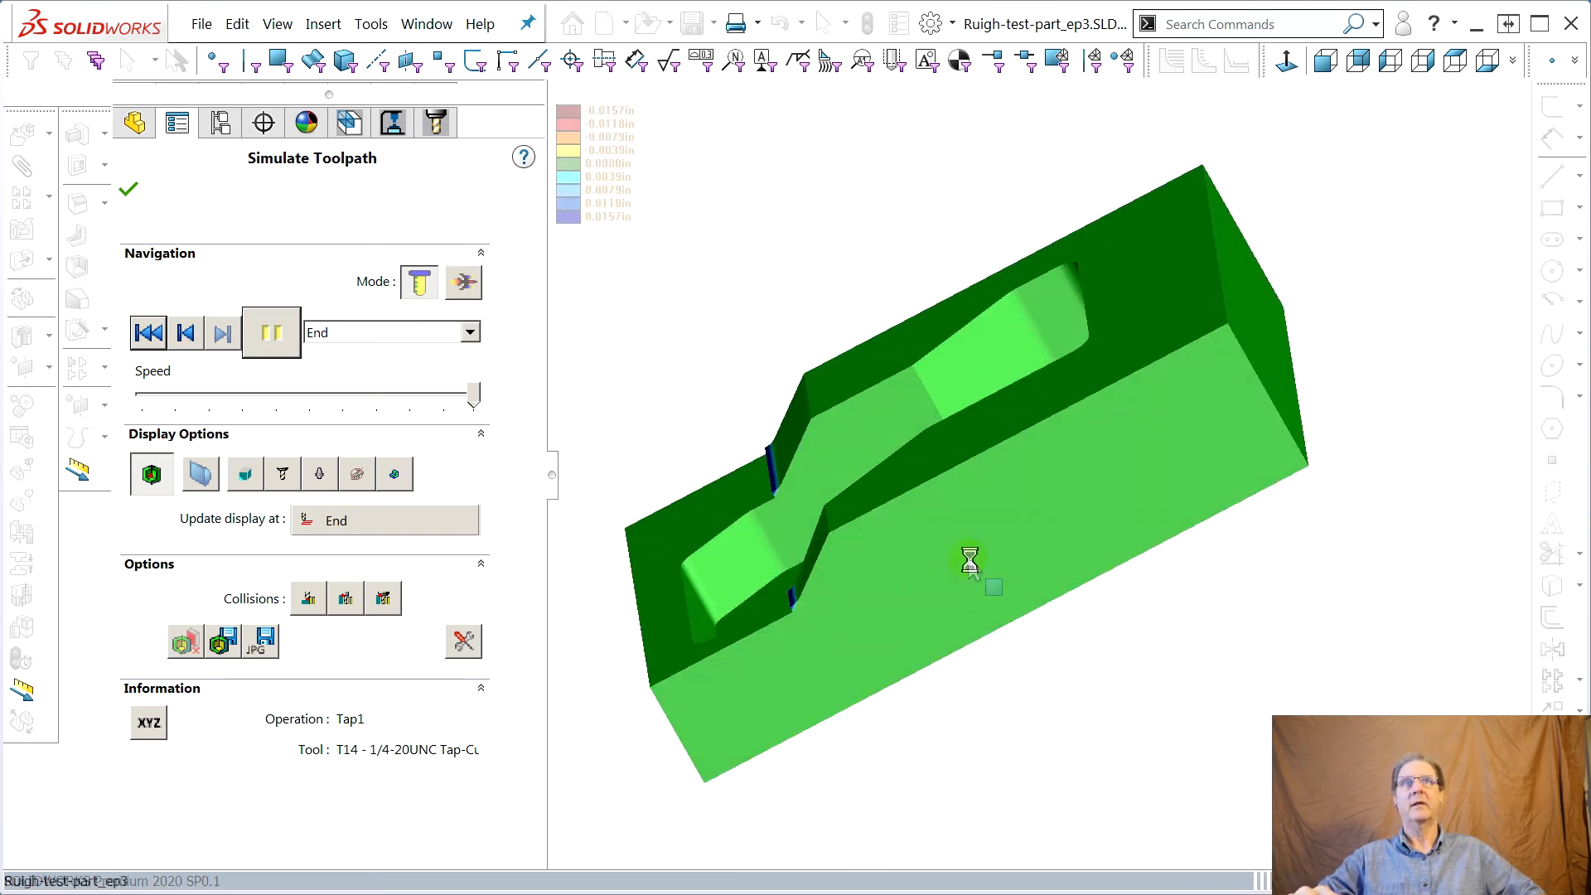
right_click(967, 558)
click(1049, 534)
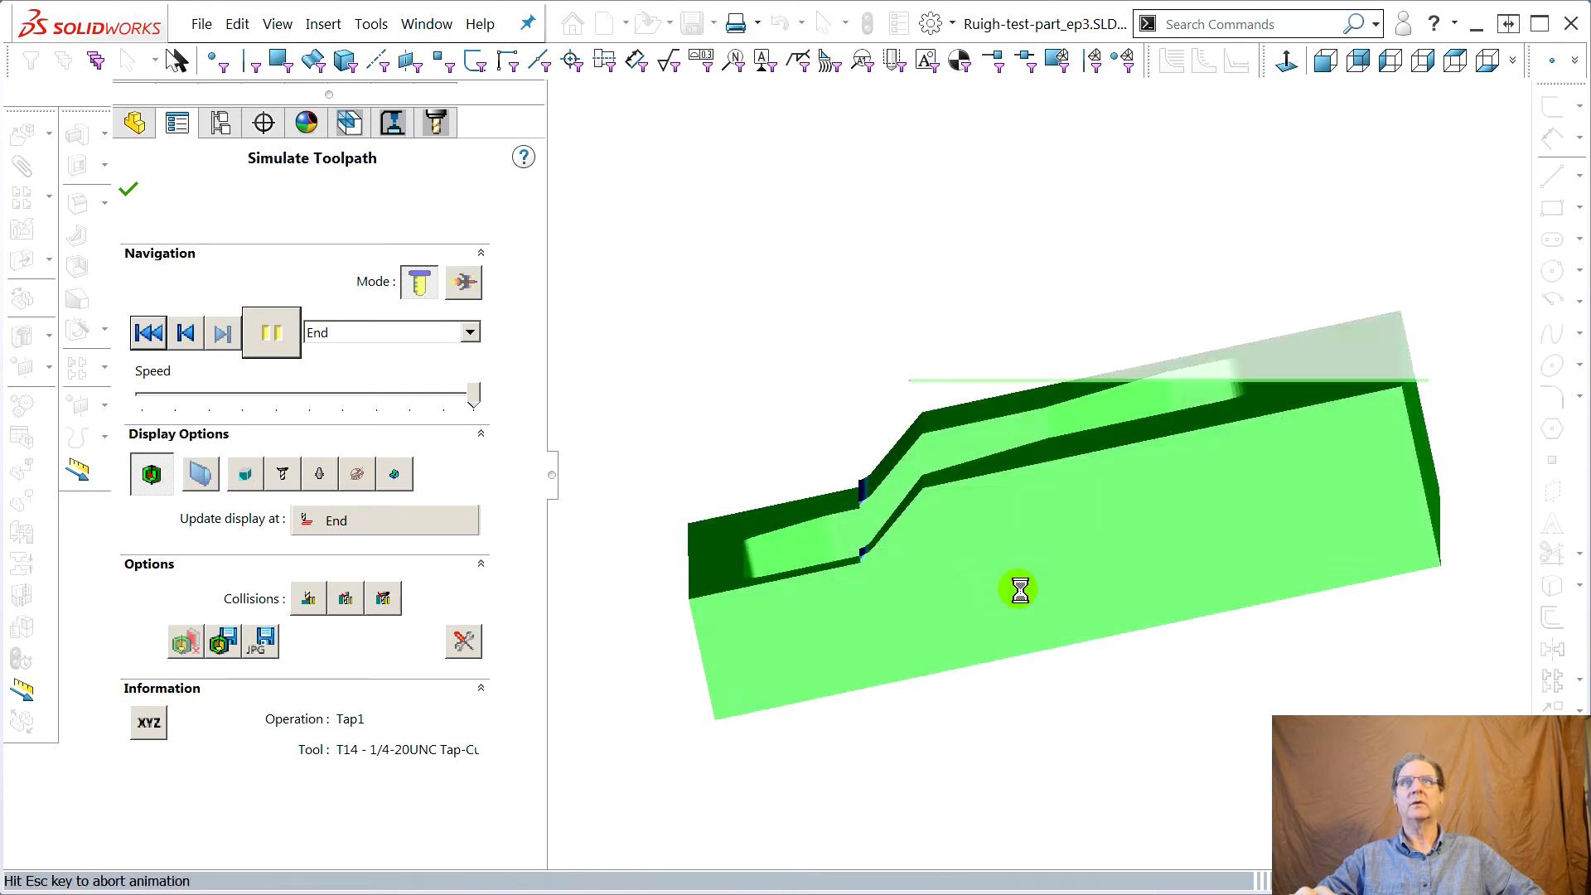
scroll(867, 429, down, 5)
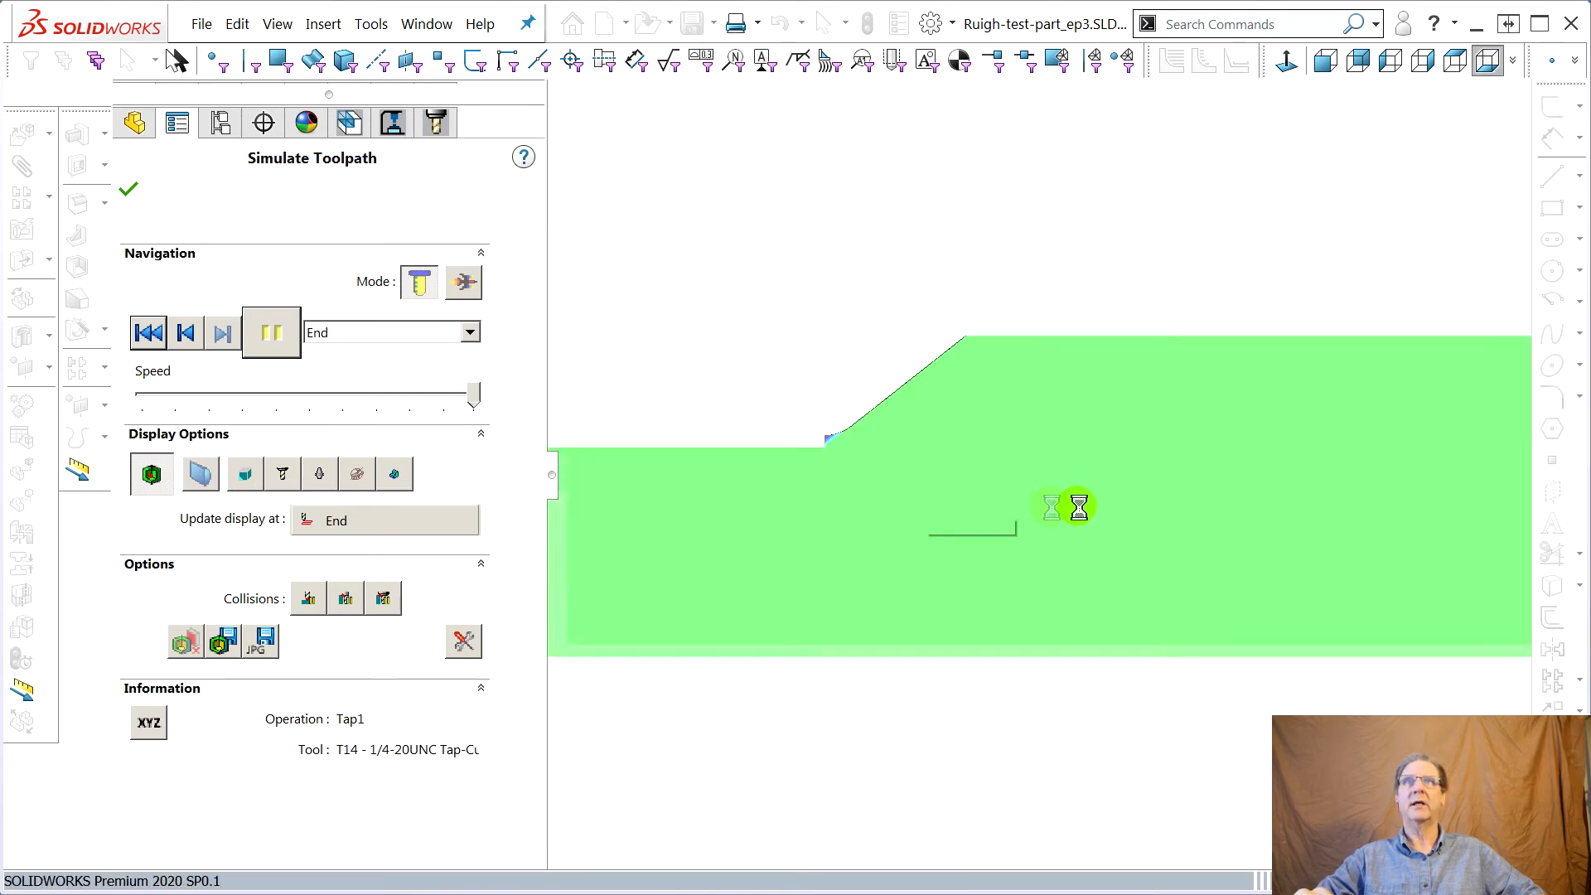
scroll(1087, 472, down, 2)
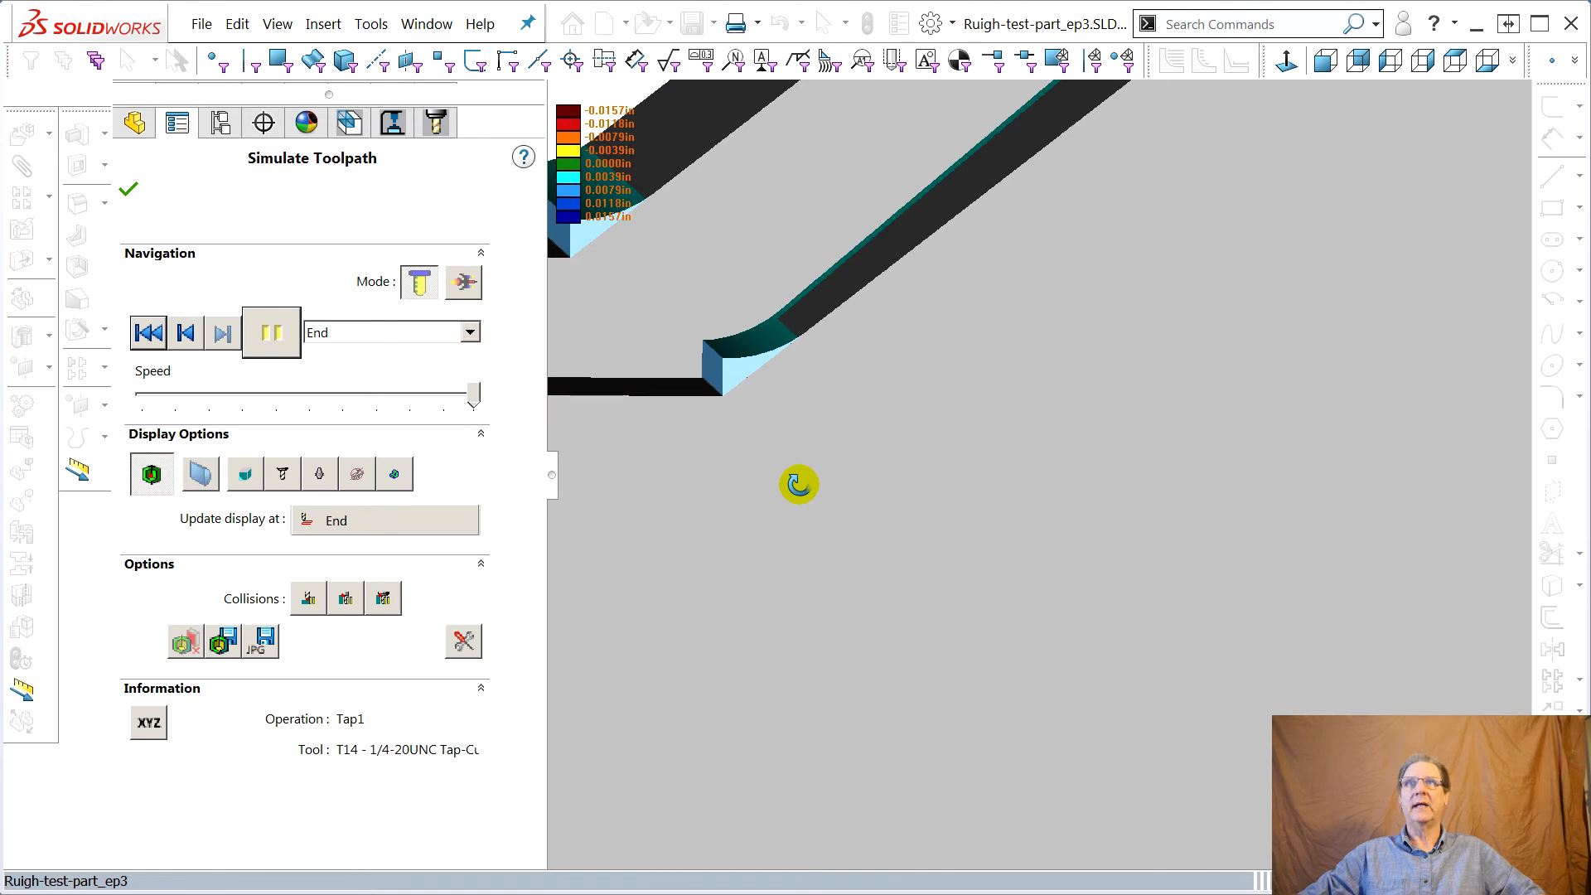
right_click(849, 493)
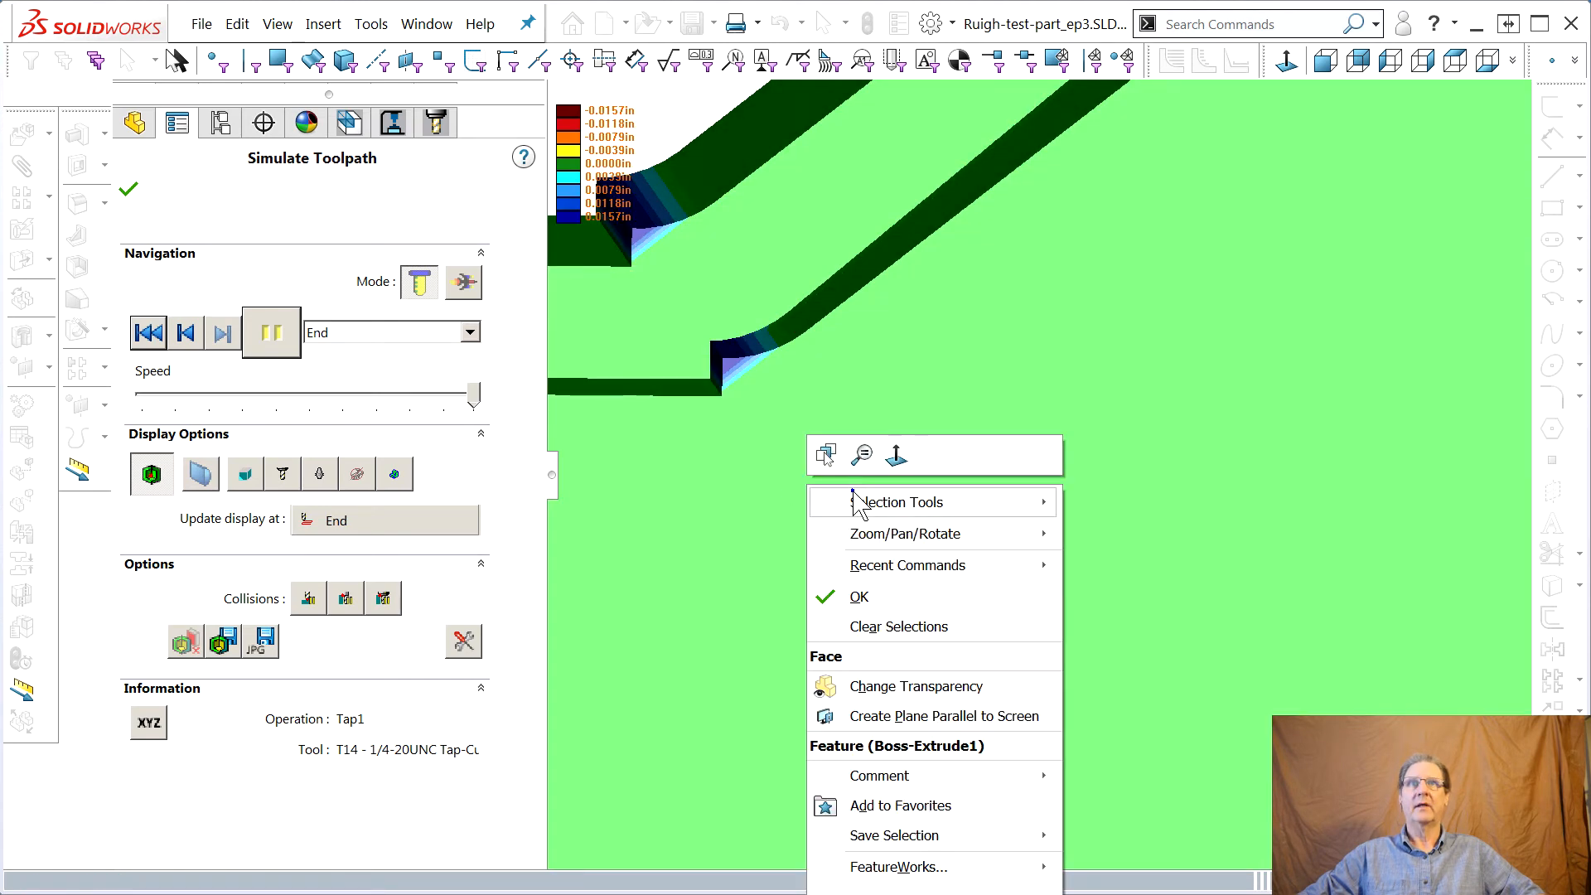
click(892, 455)
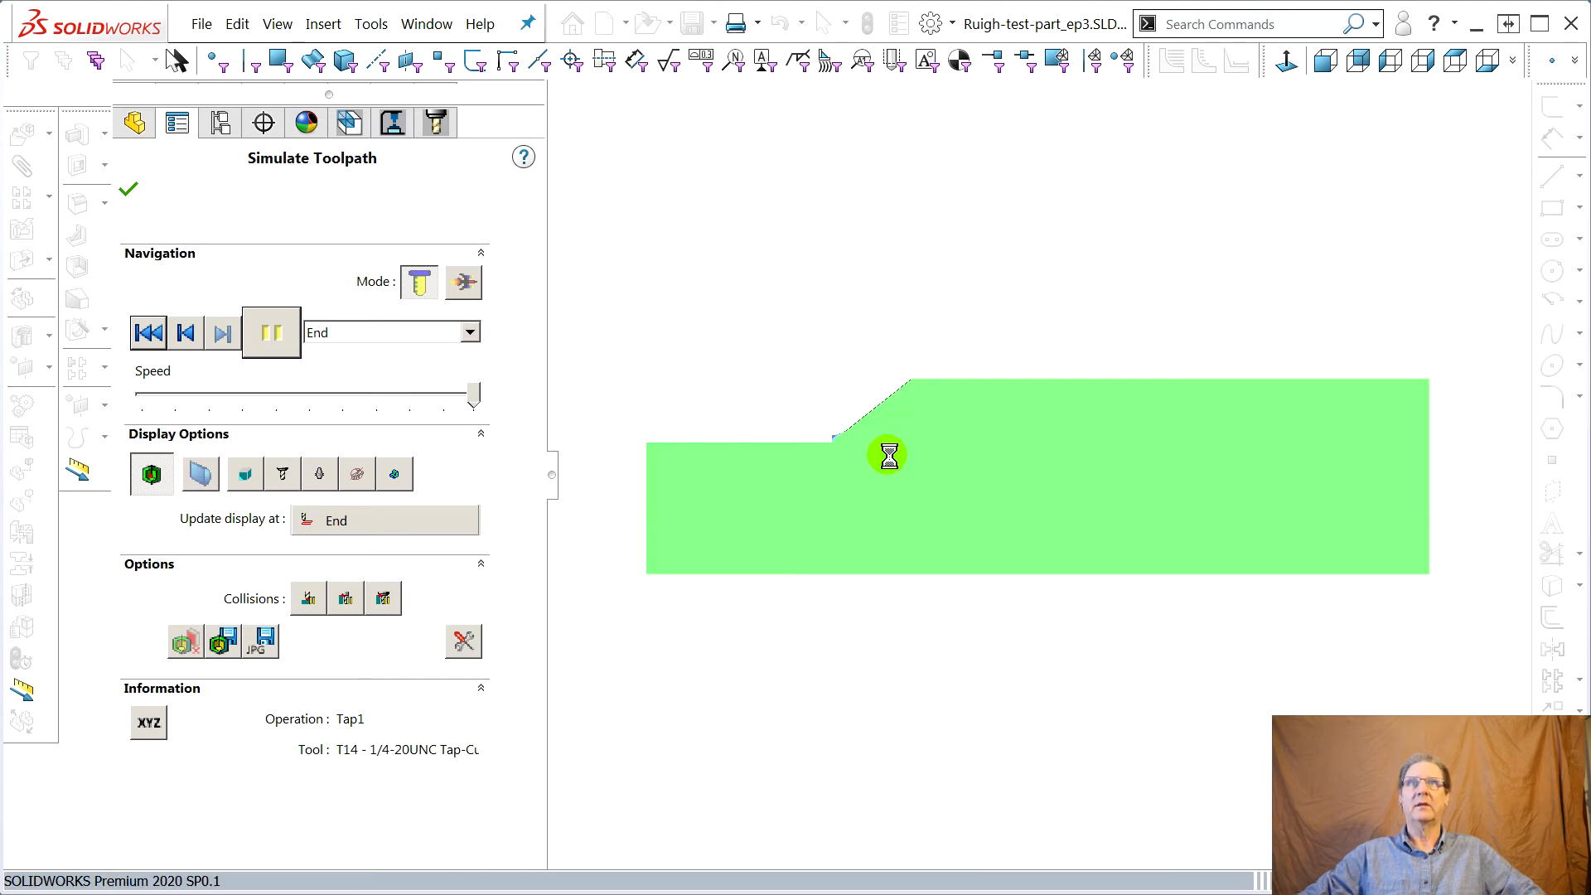
scroll(870, 460, down, 5)
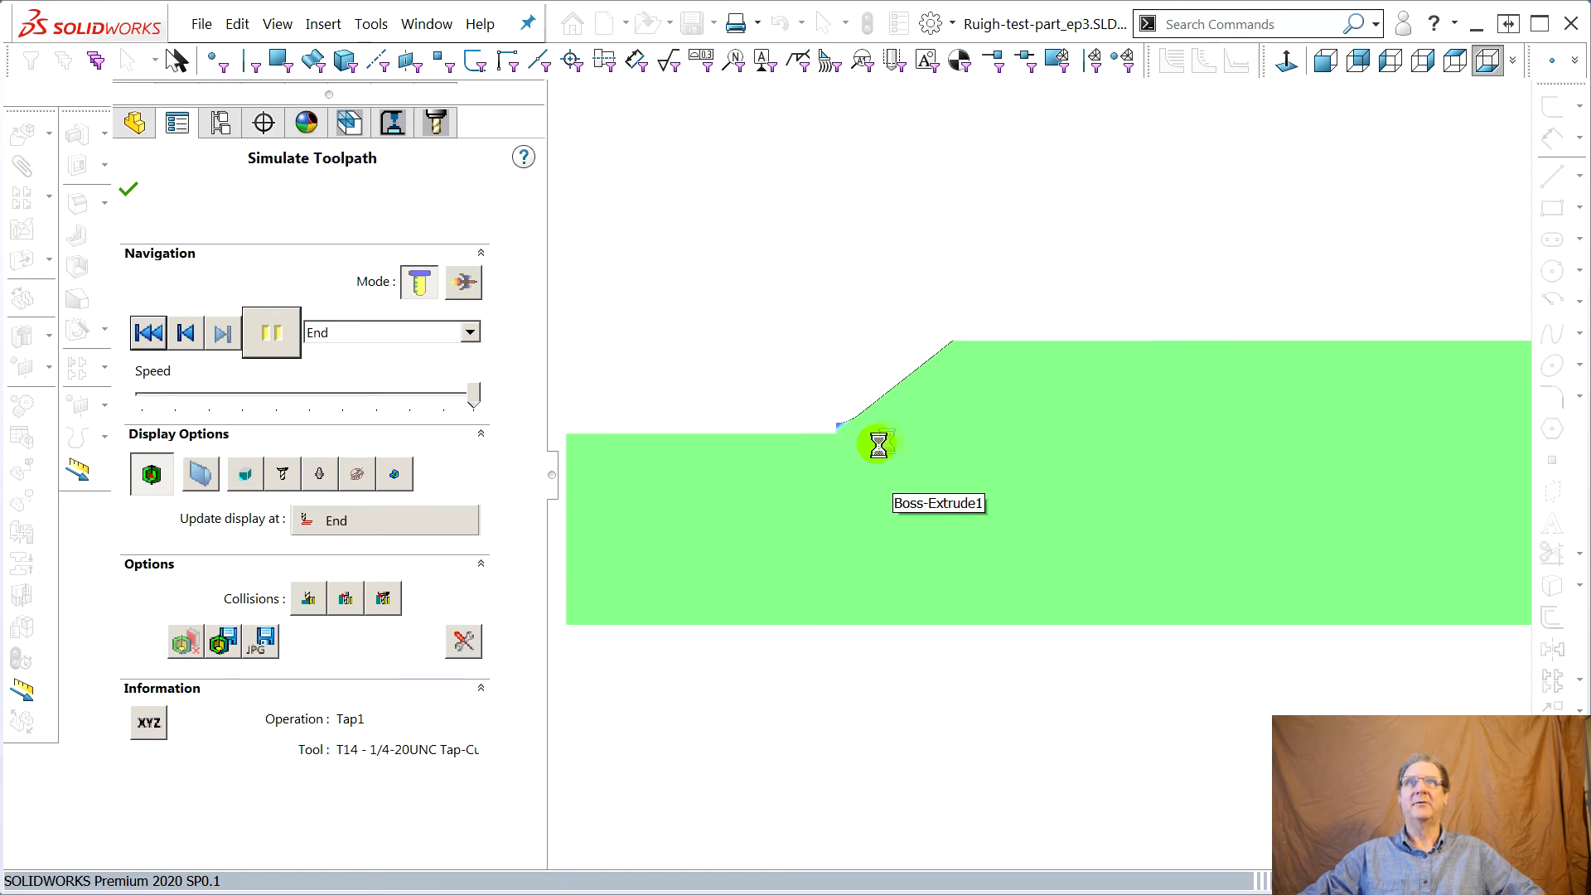
scroll(1027, 443, down, 3)
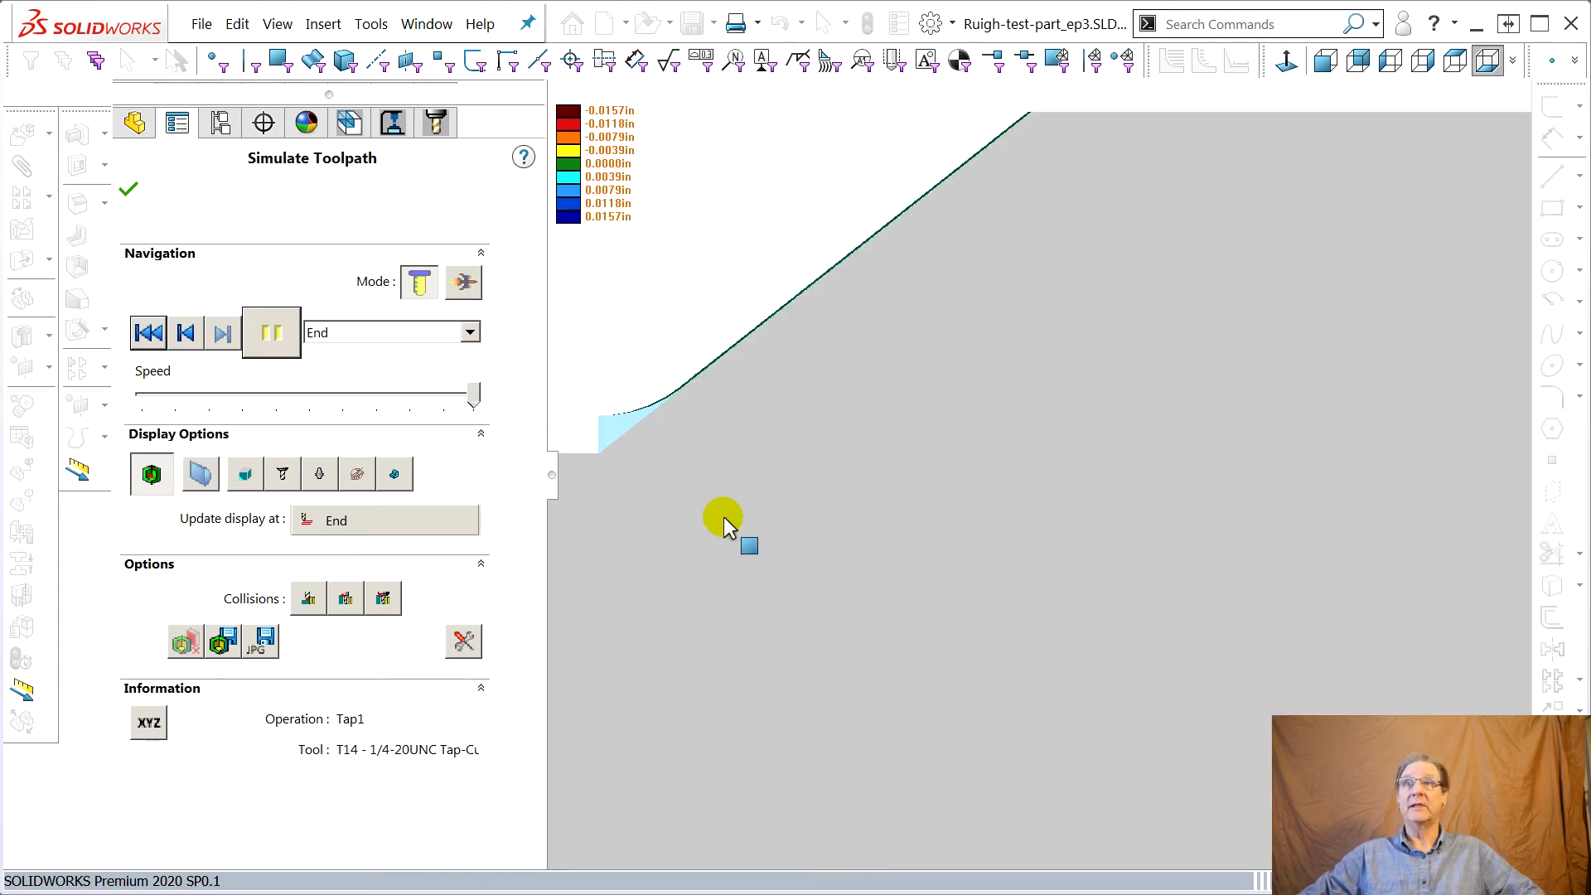
ctrl+middle_drag(724, 517, 688, 560)
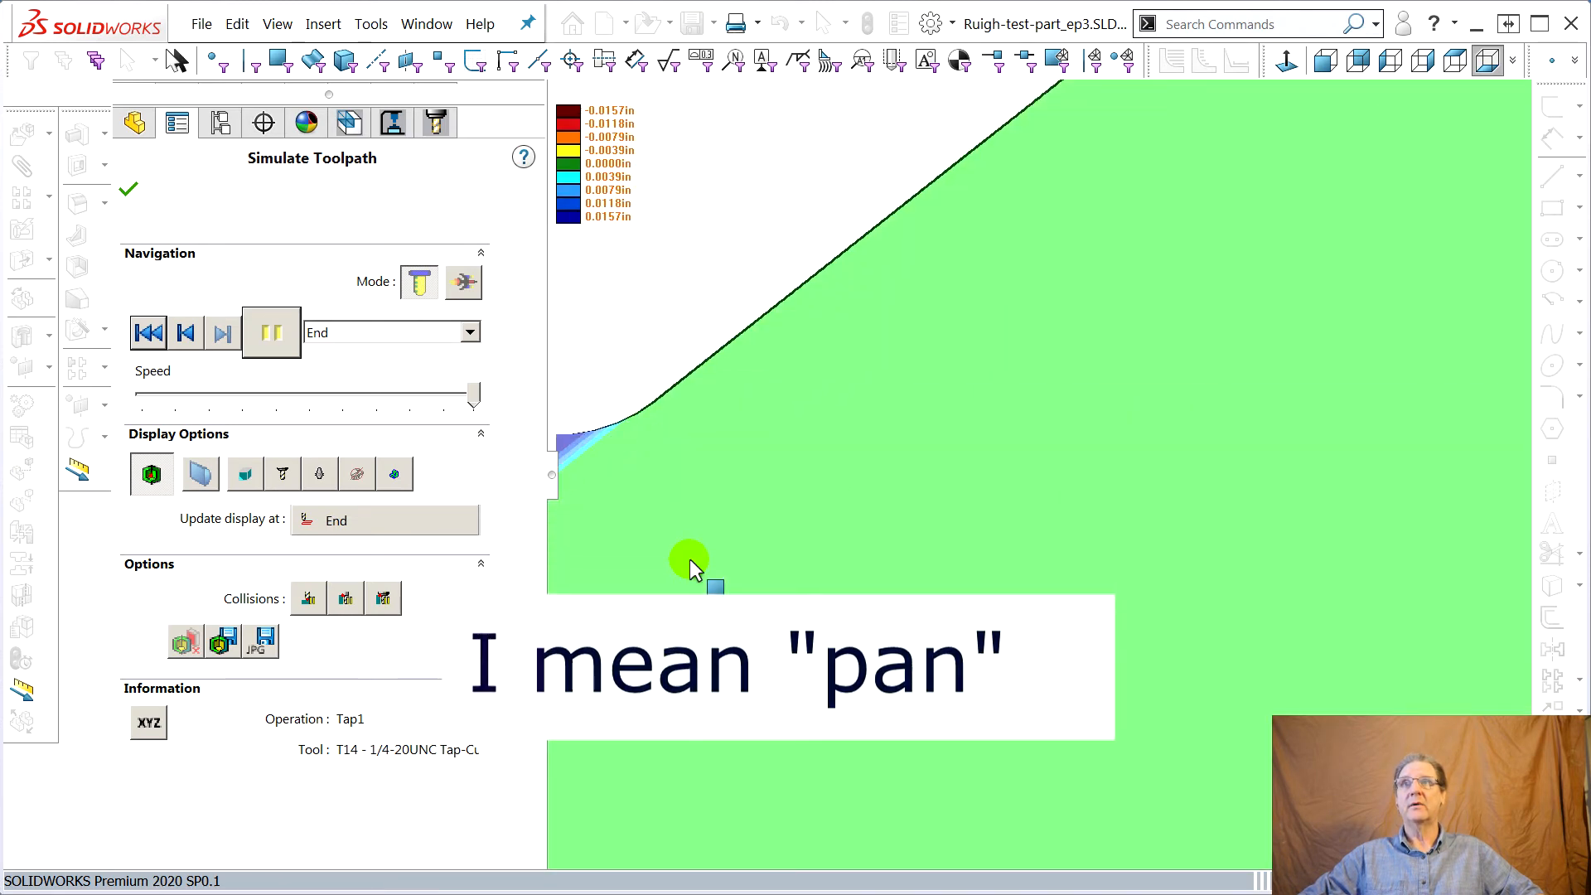
ctrl+middle_drag(690, 559, 771, 588)
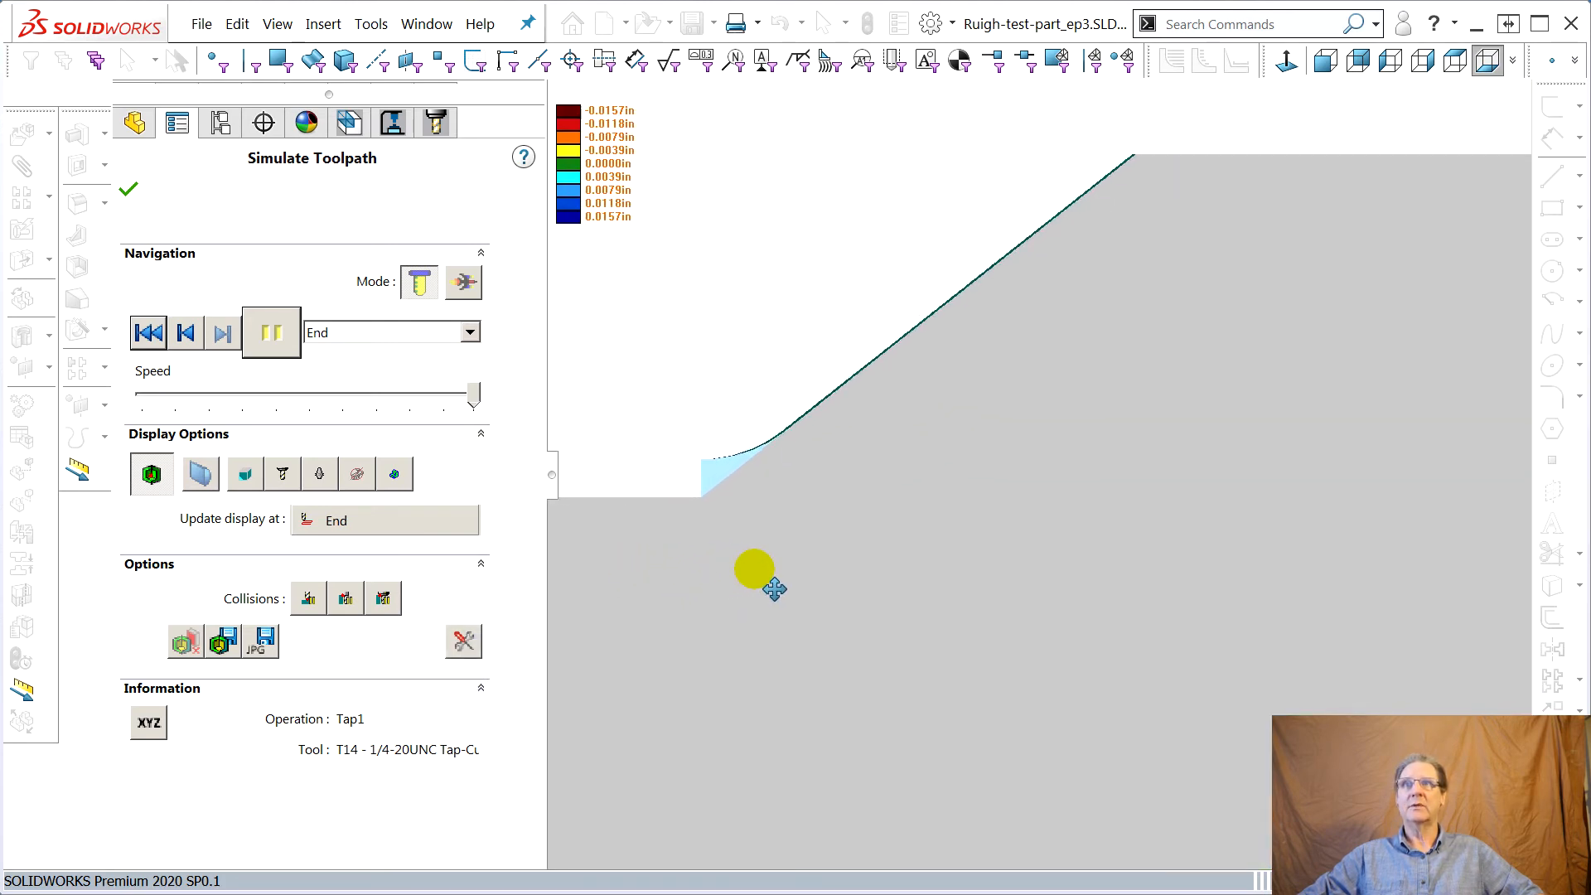
click(130, 195)
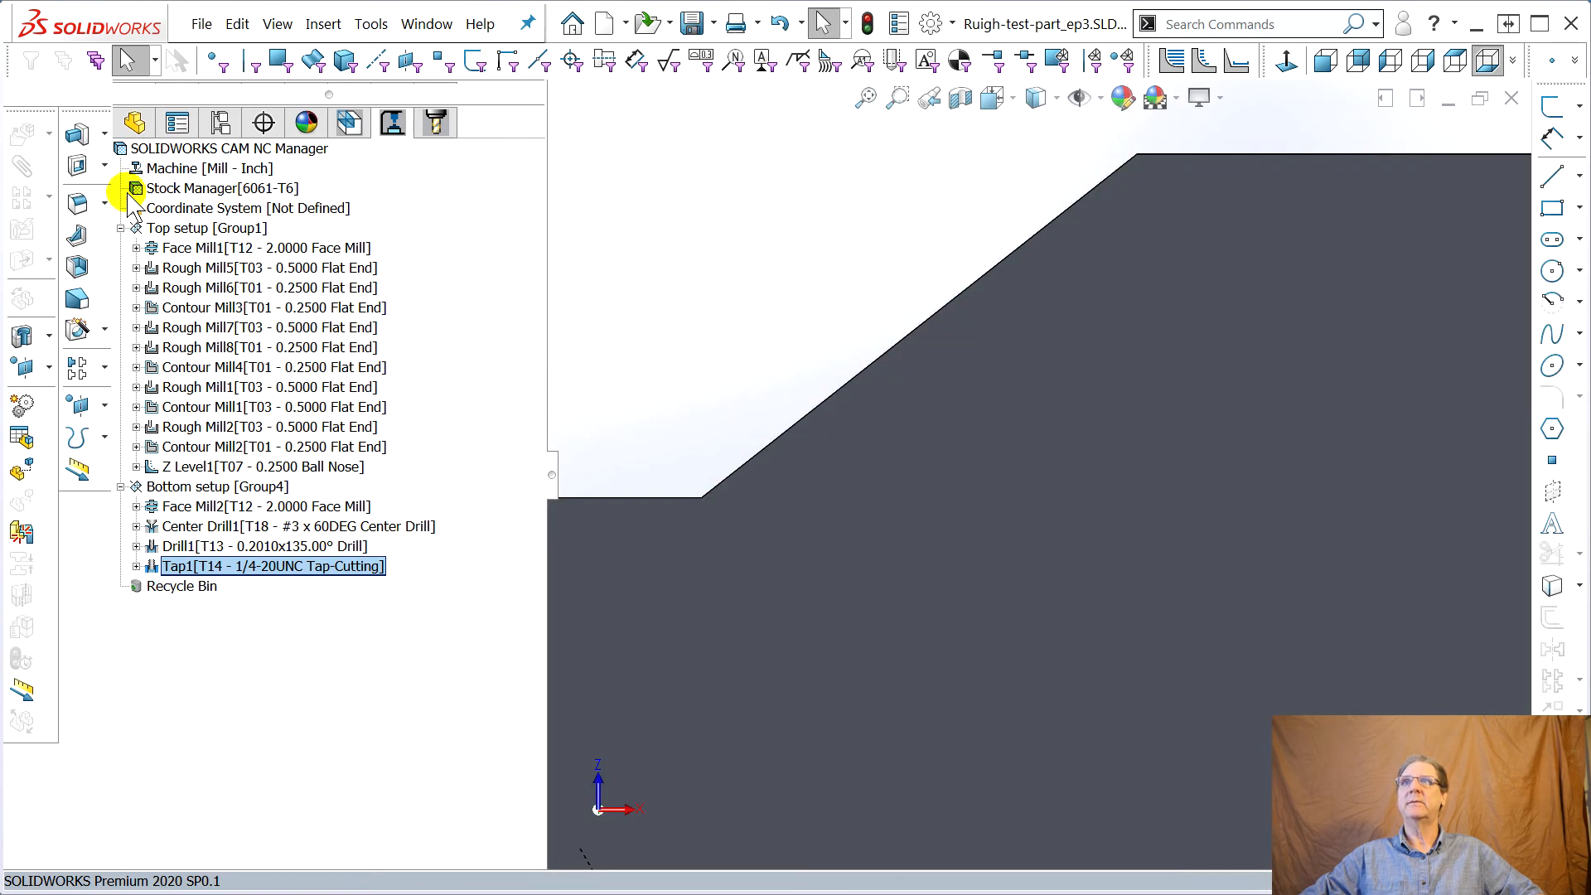
Display the Z Level1 toolpath with its ball nose tool and inspect it around both slanted faces from several angles
click(187, 469)
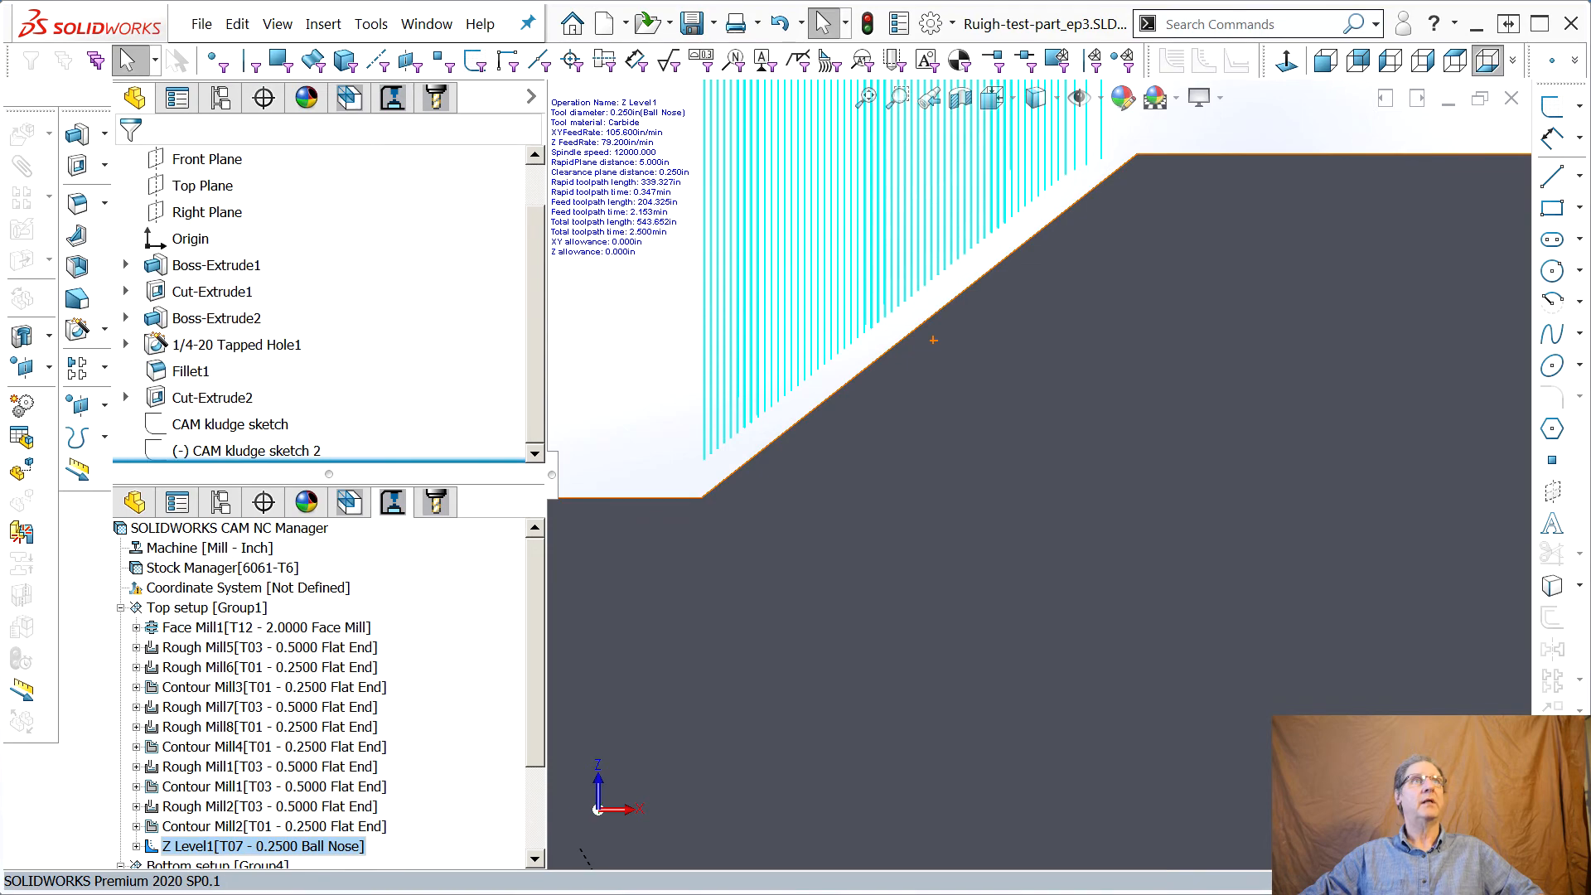
click(945, 64)
drag(945, 32, 1590, 1)
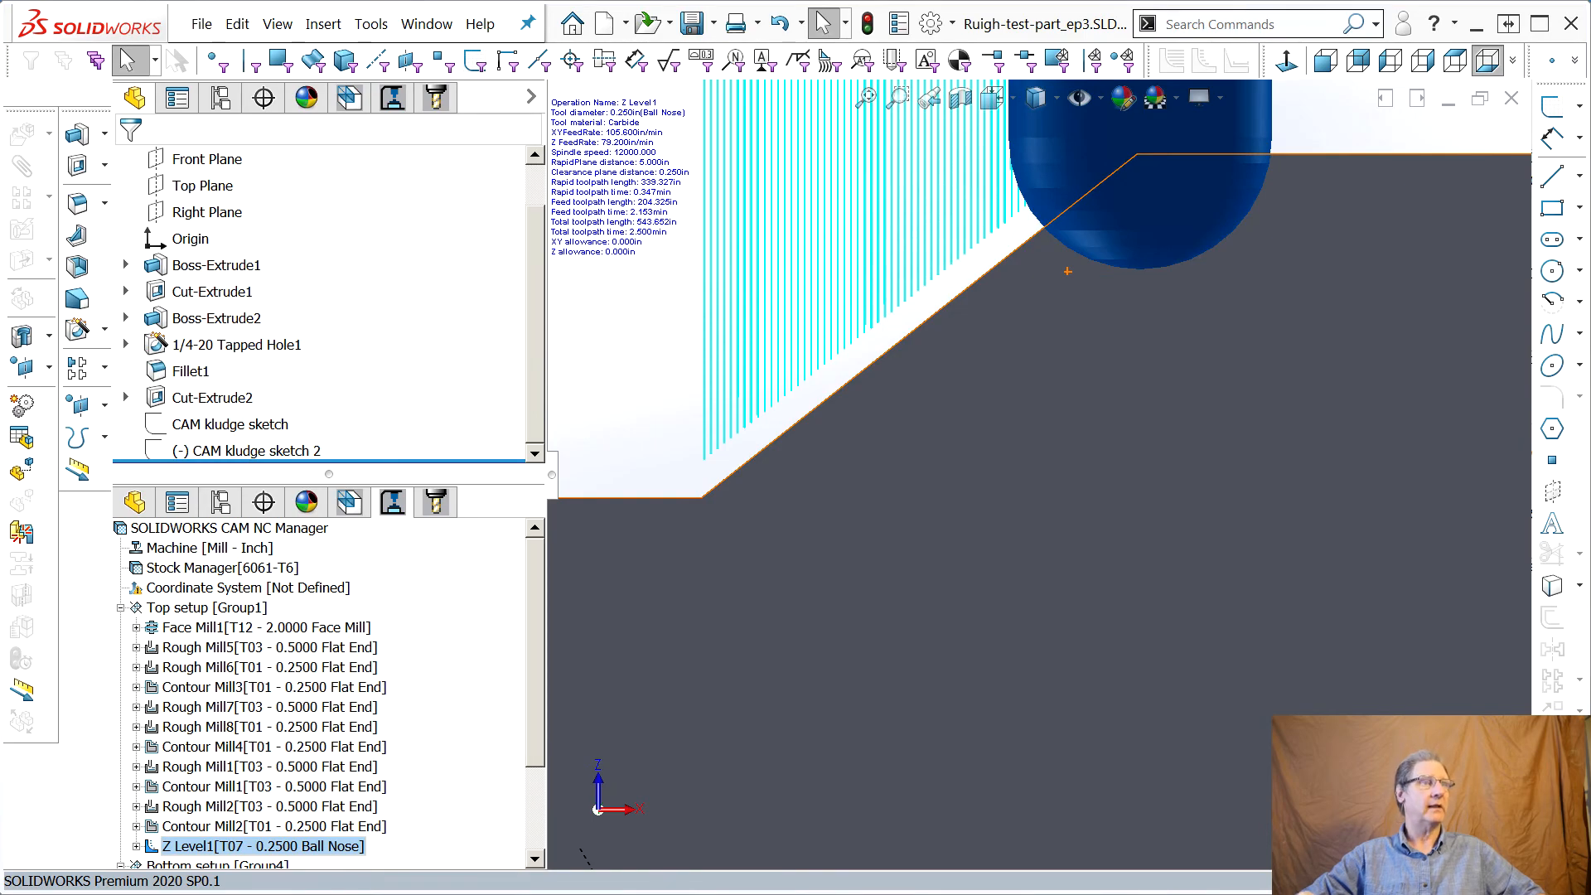
key(Escape)
middle_drag(958, 495, 944, 584)
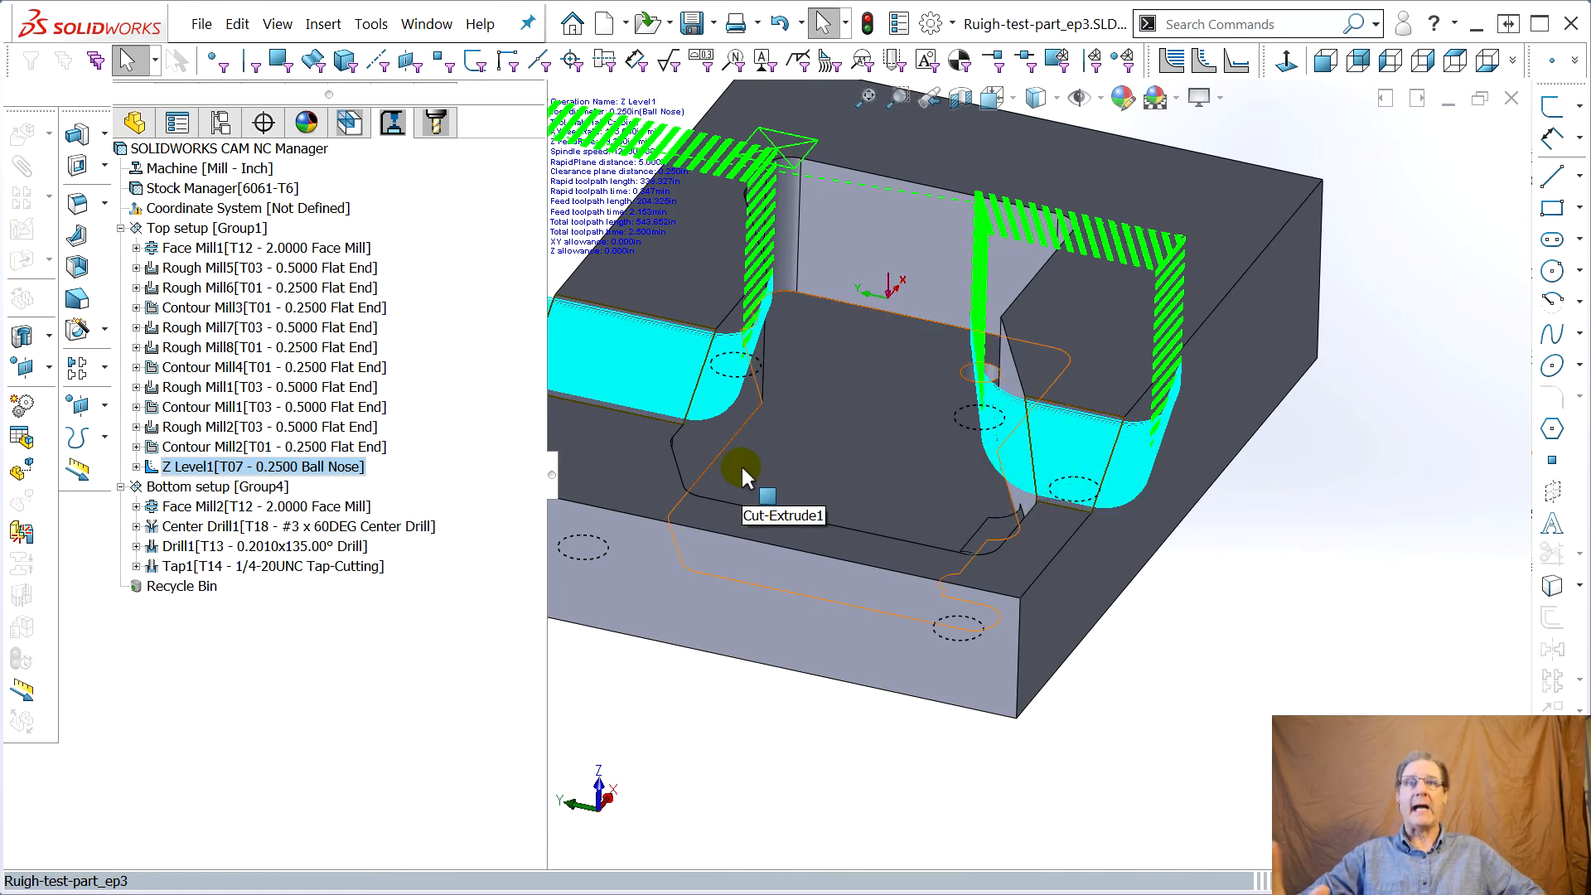
middle_drag(877, 486, 883, 634)
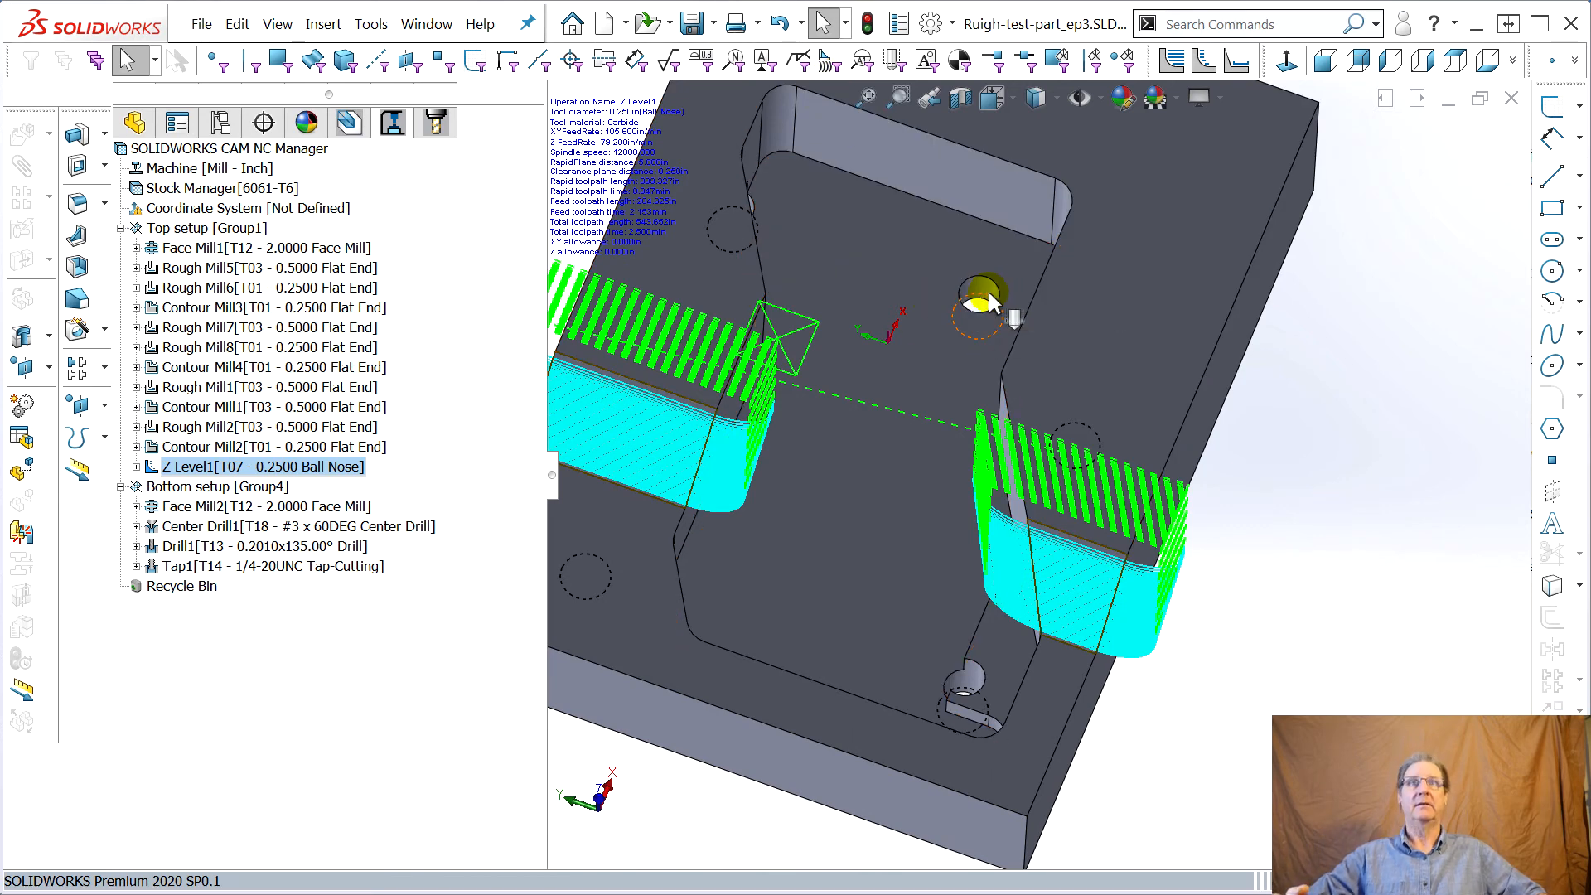
middle_drag(986, 294, 975, 351)
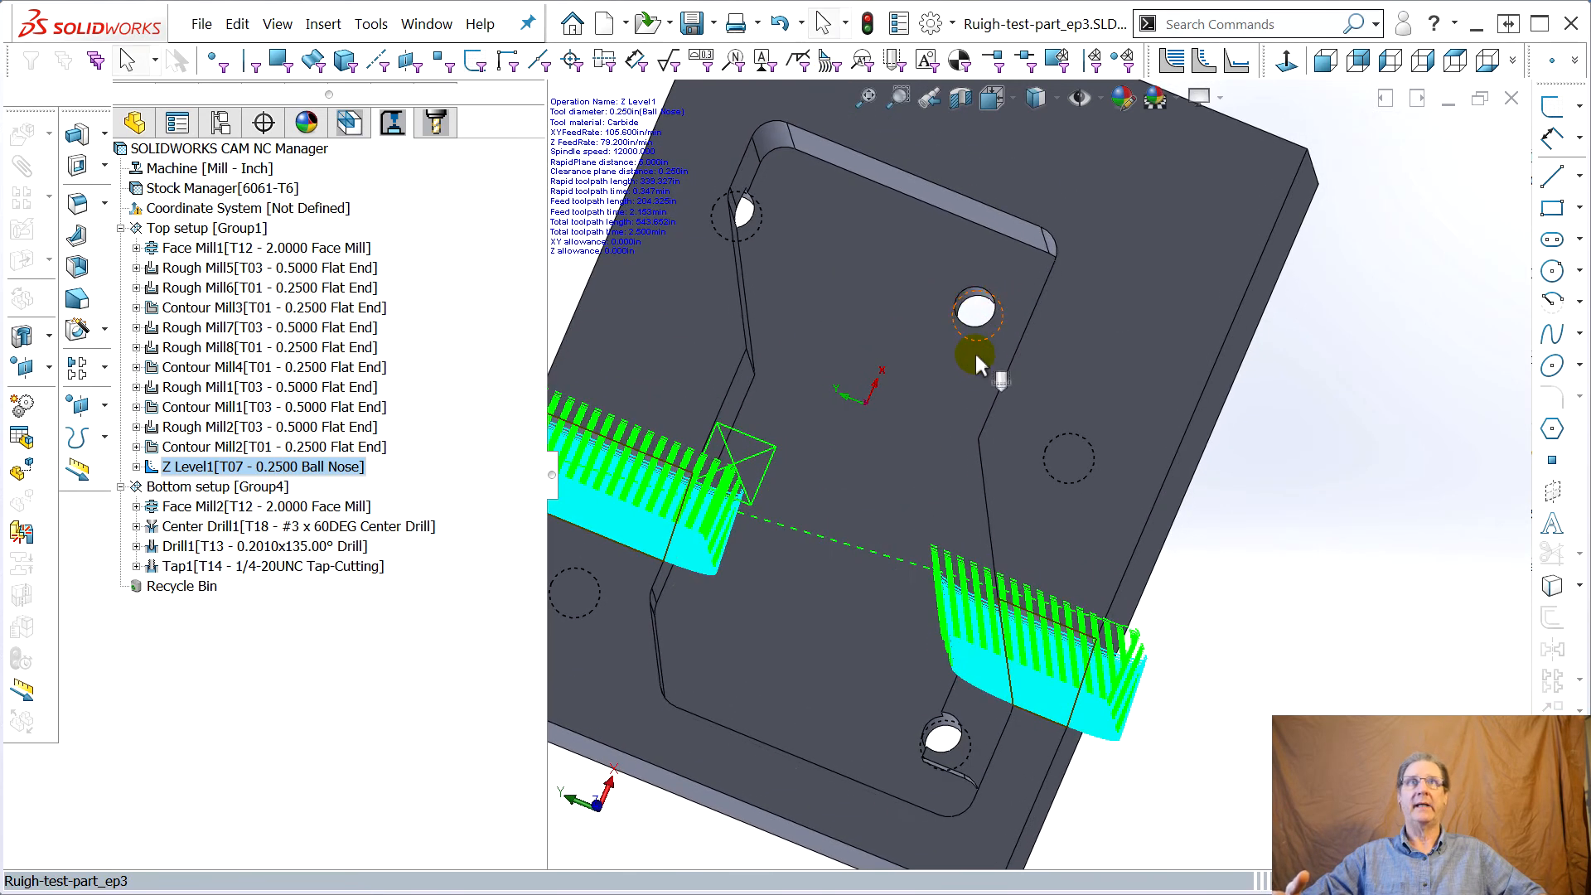
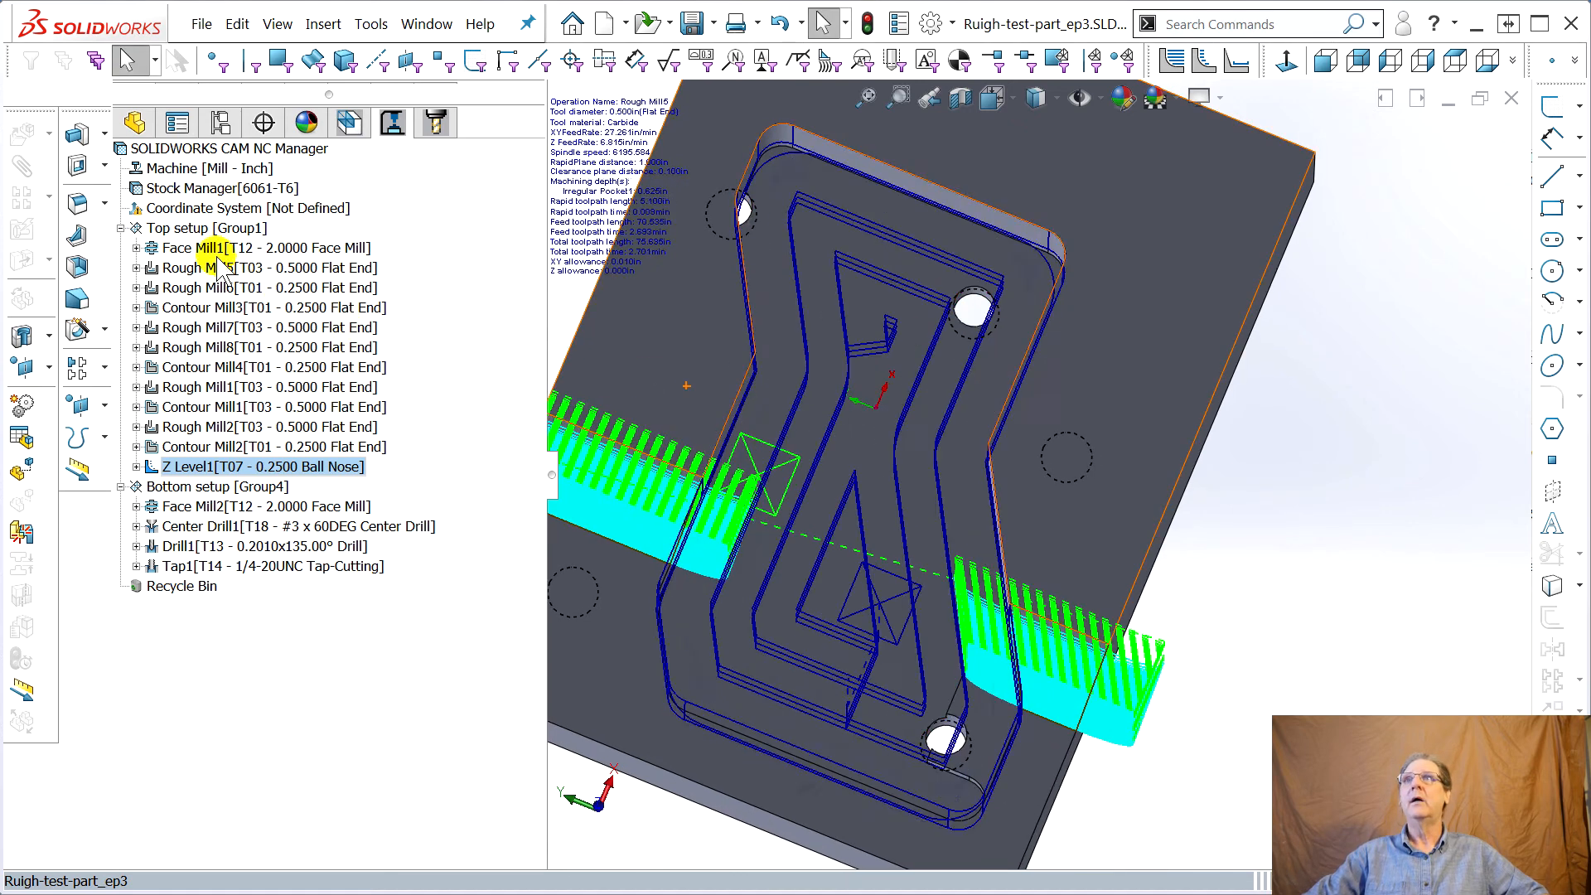
Review the coordinate system, stock and machine entries of the CAM tree and inspect the part model
click(189, 207)
click(187, 188)
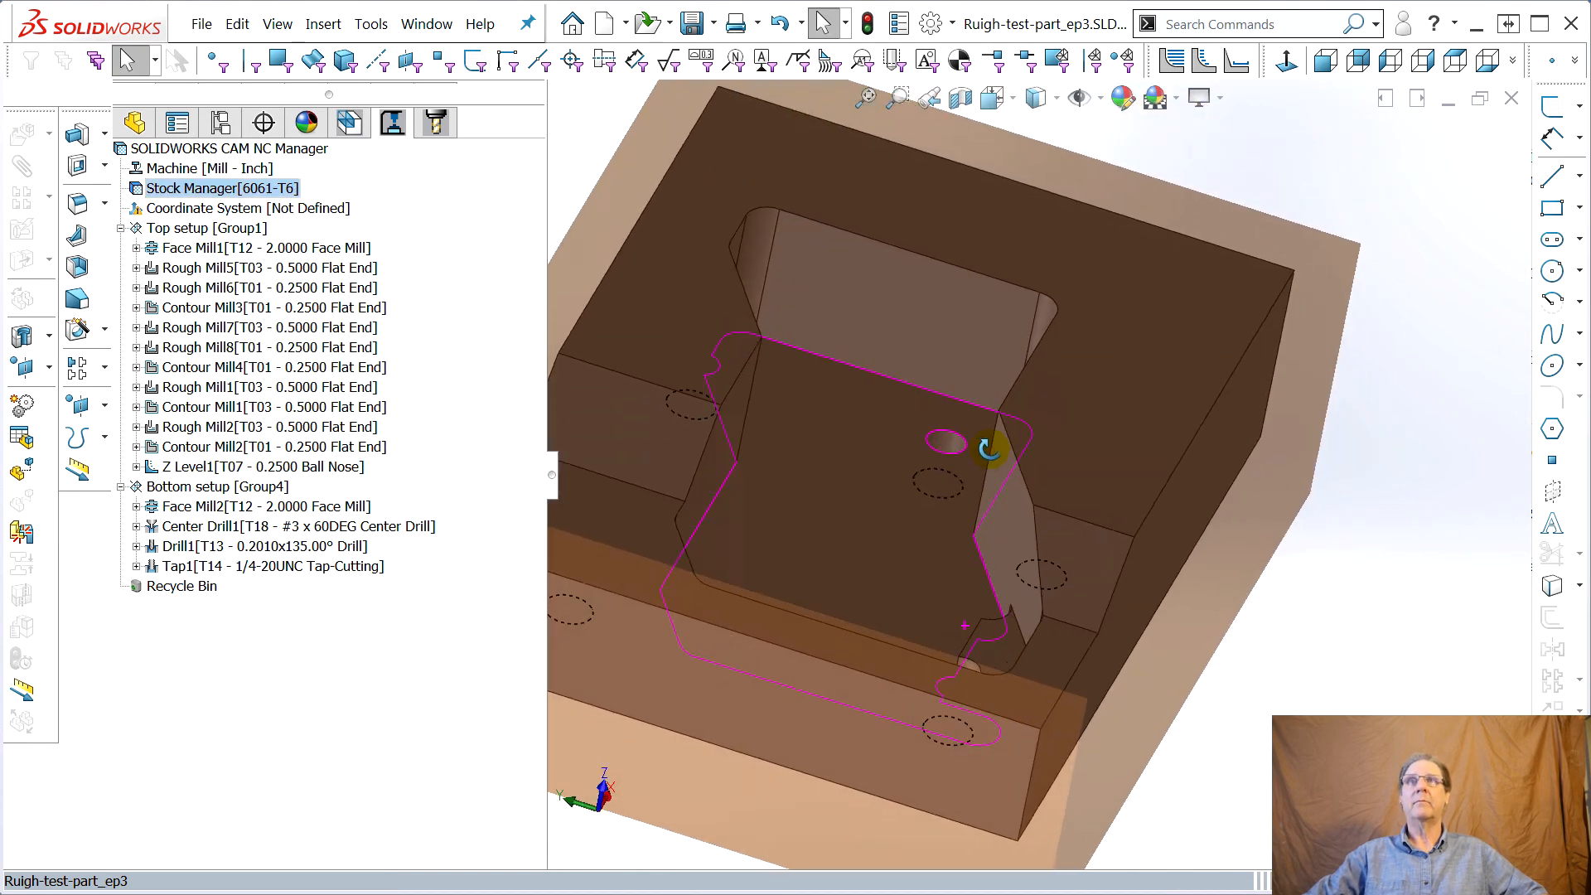
click(187, 168)
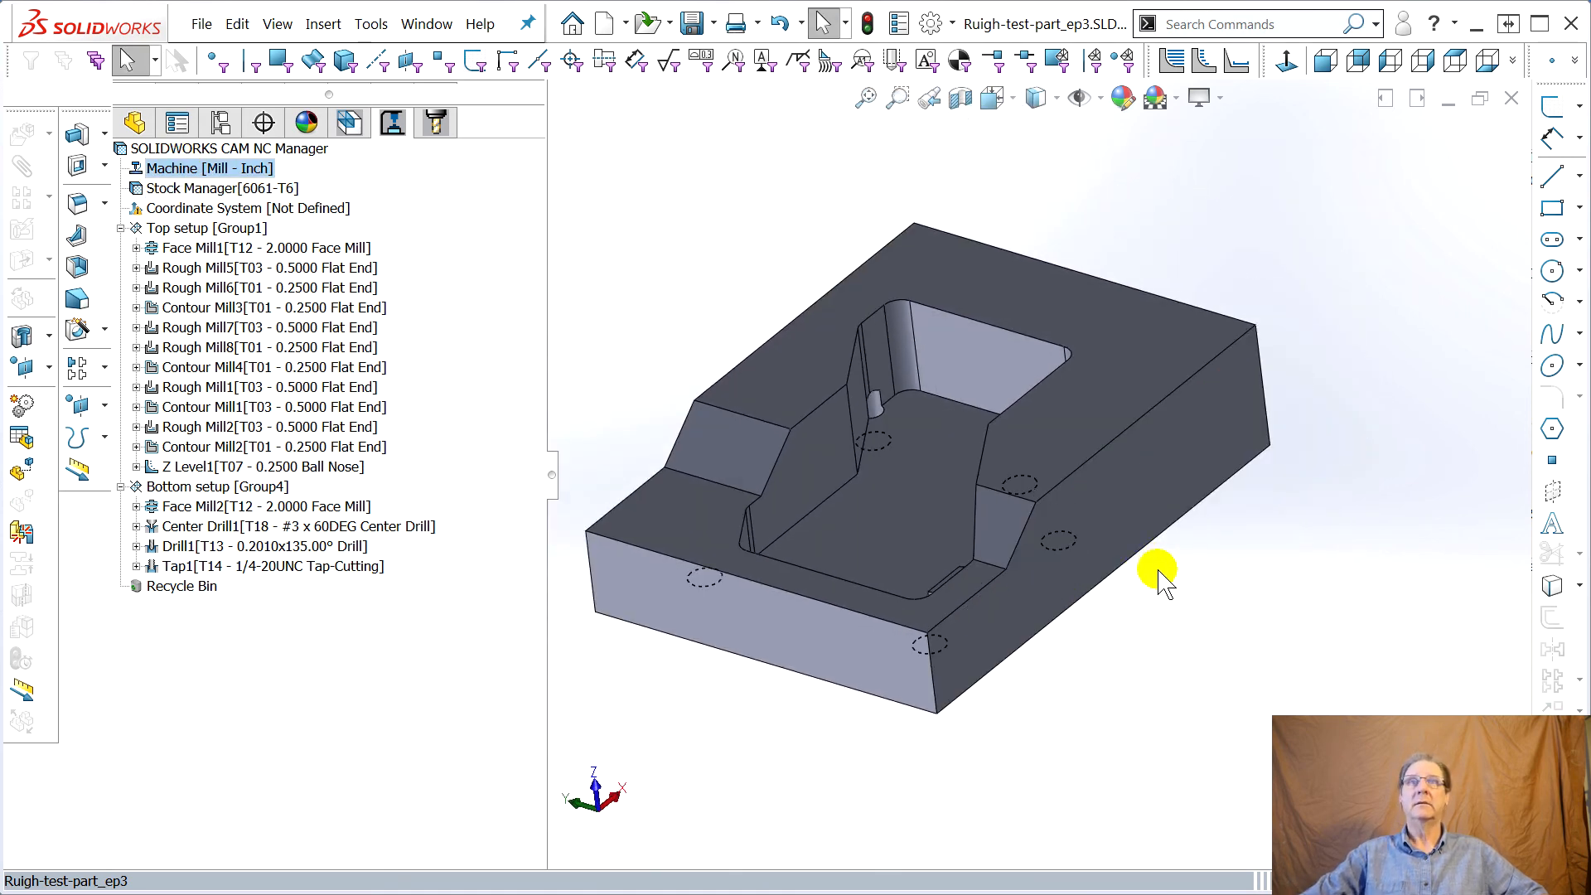
middle_drag(1026, 560, 1051, 604)
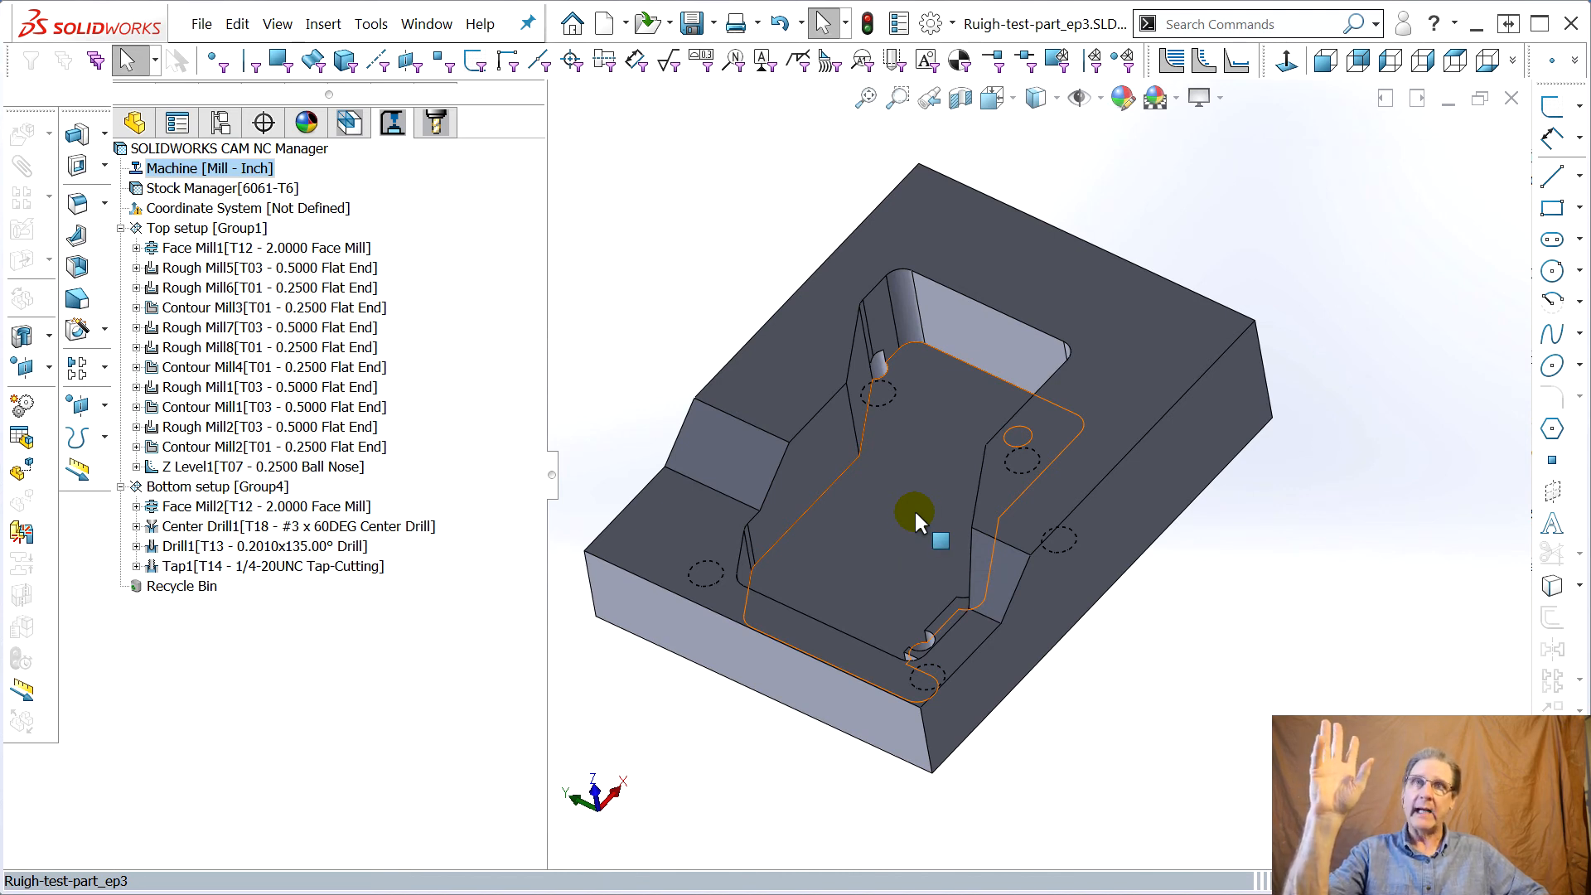
Open the Rough Mill8 operation parameters and set its feeds and speeds to be defined by Operation
click(267, 349)
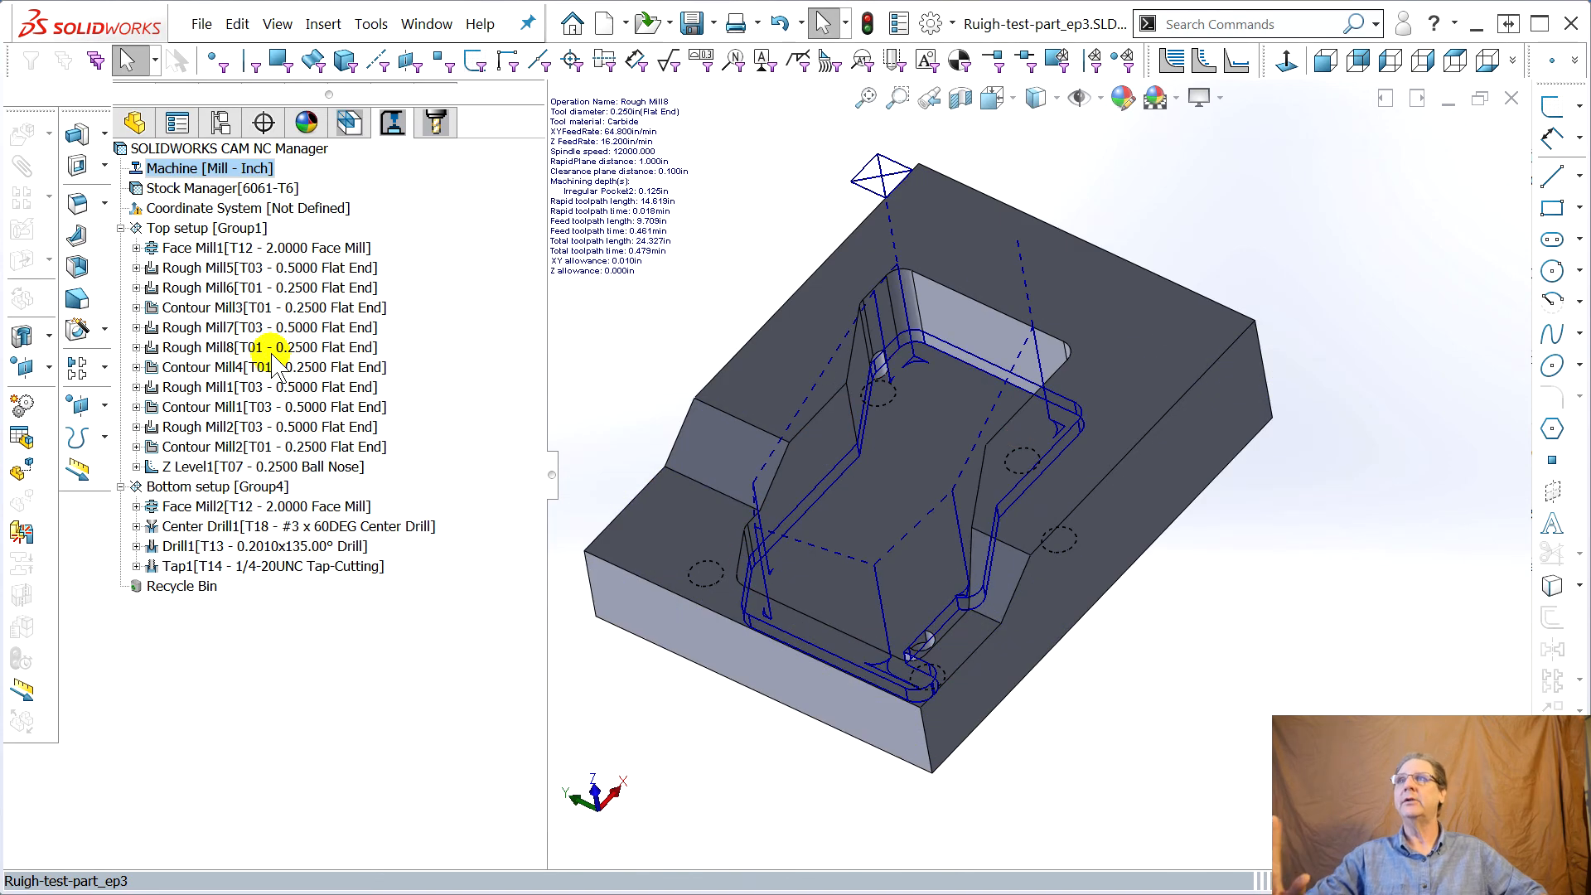
double_click(193, 354)
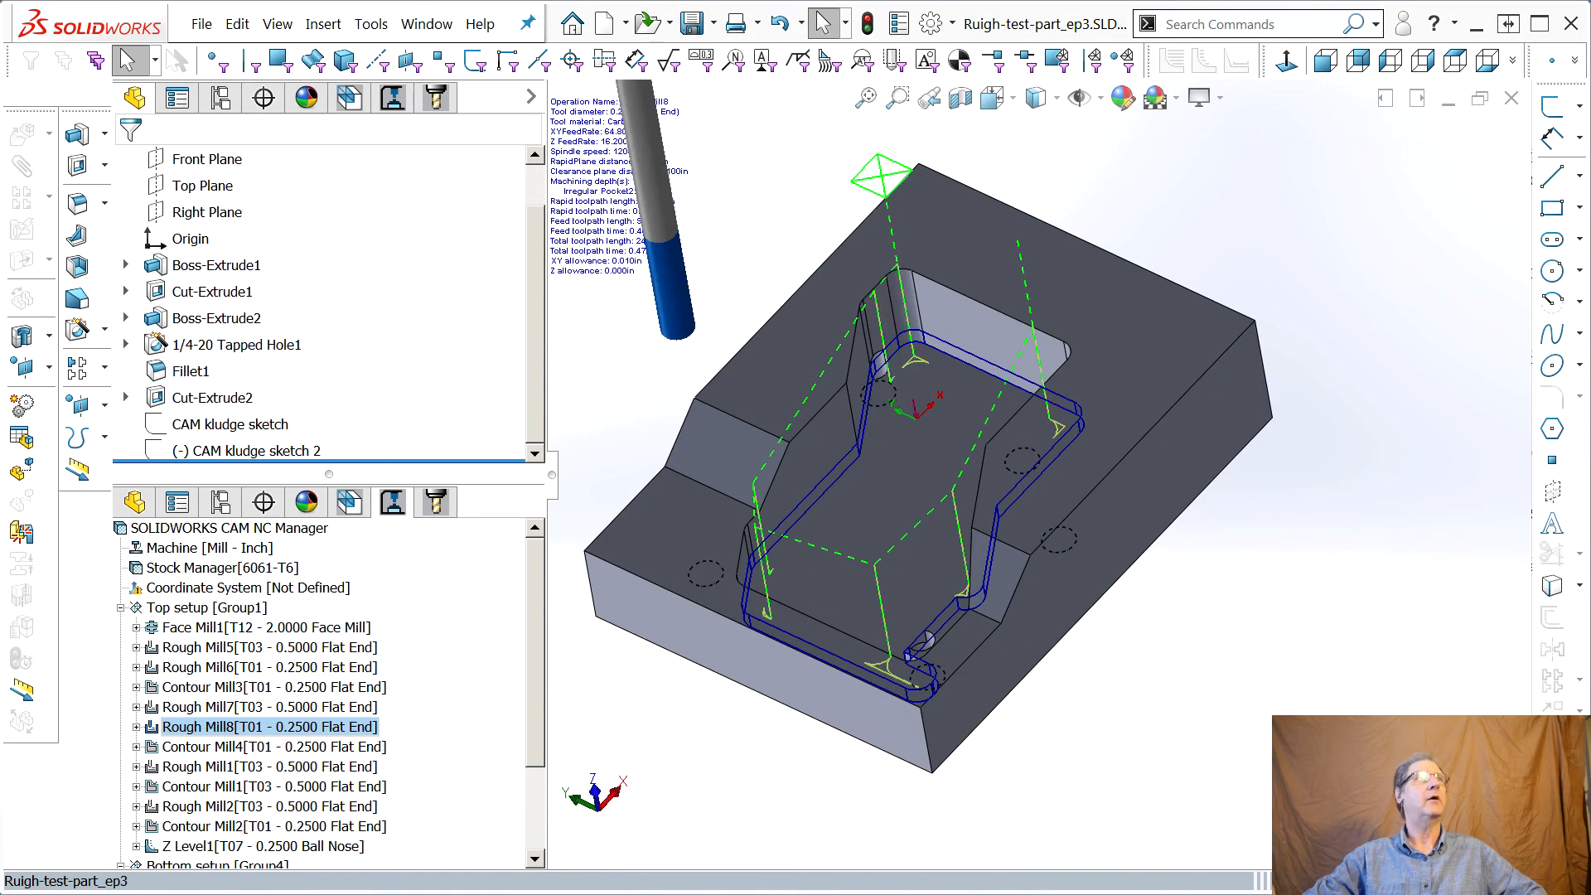
drag(1587, 22, 687, 53)
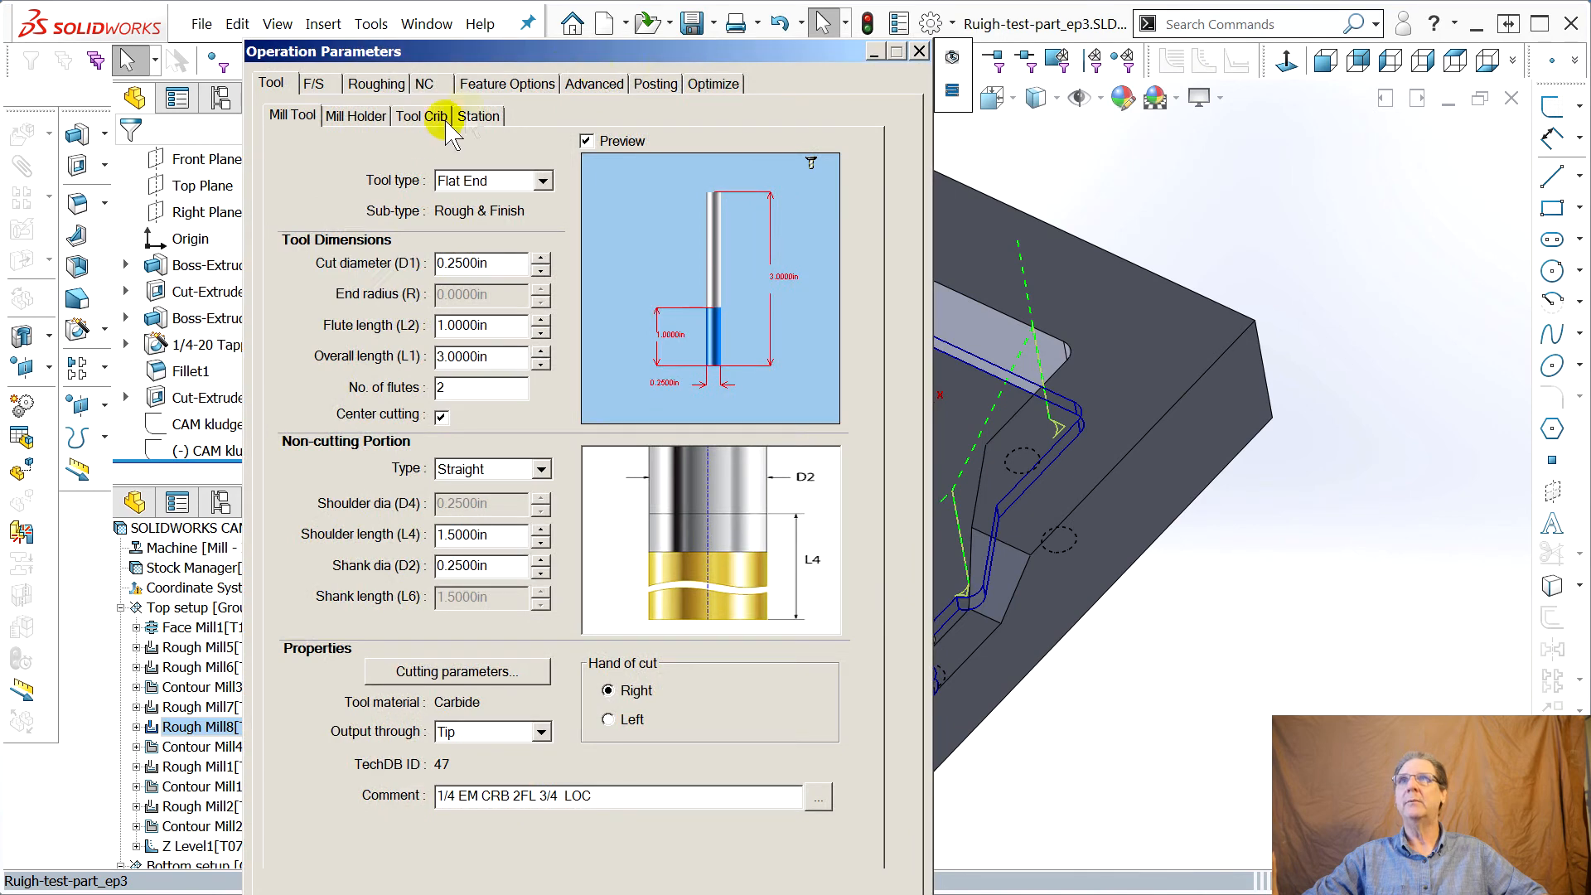
click(313, 85)
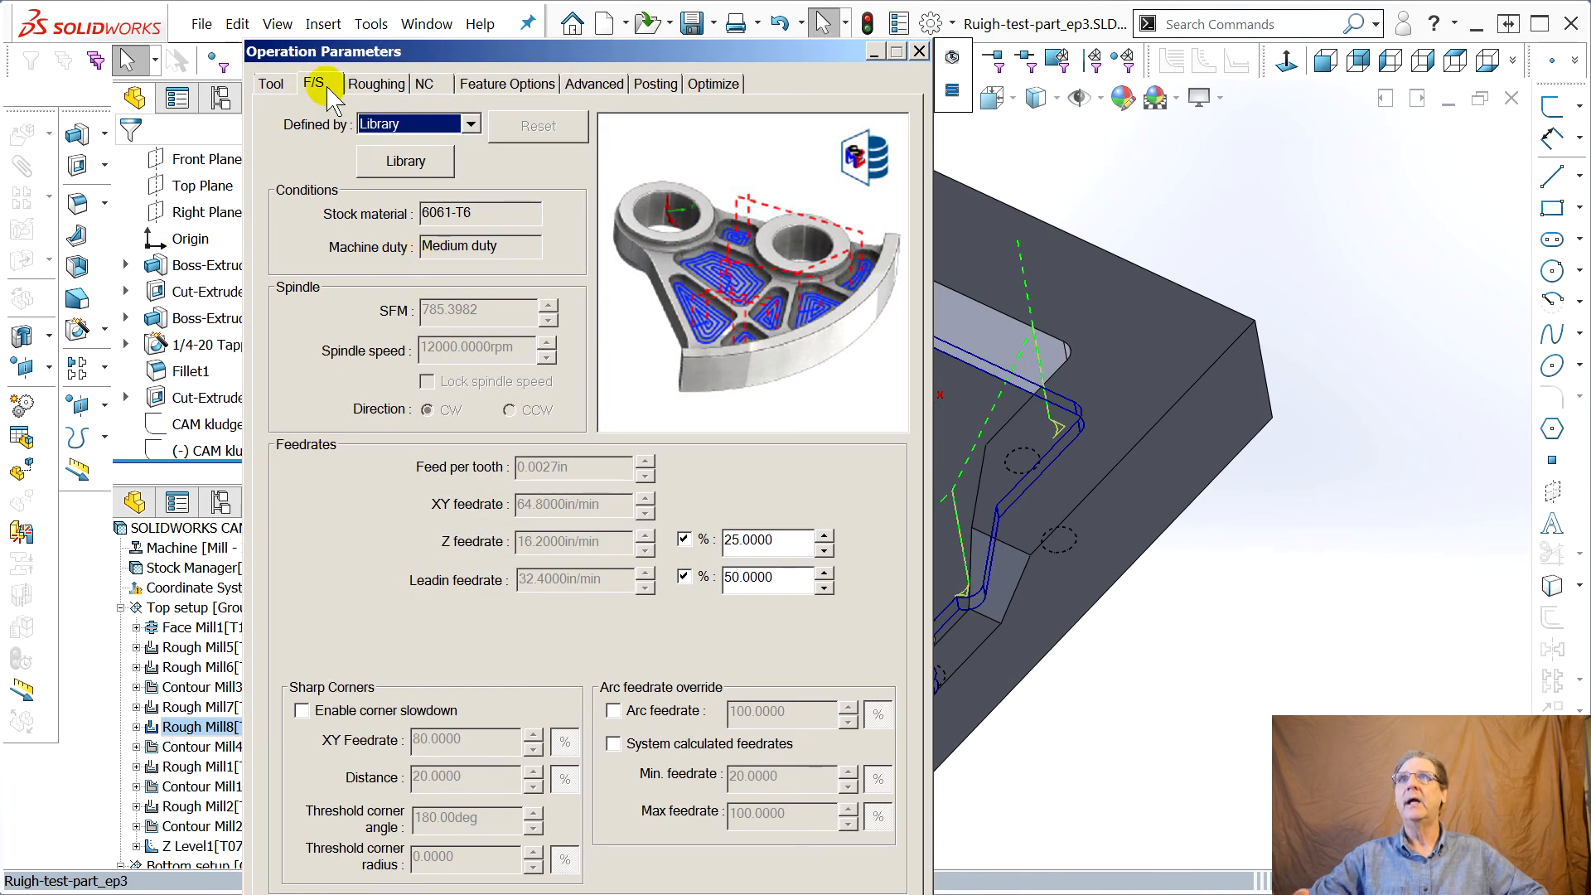
click(471, 124)
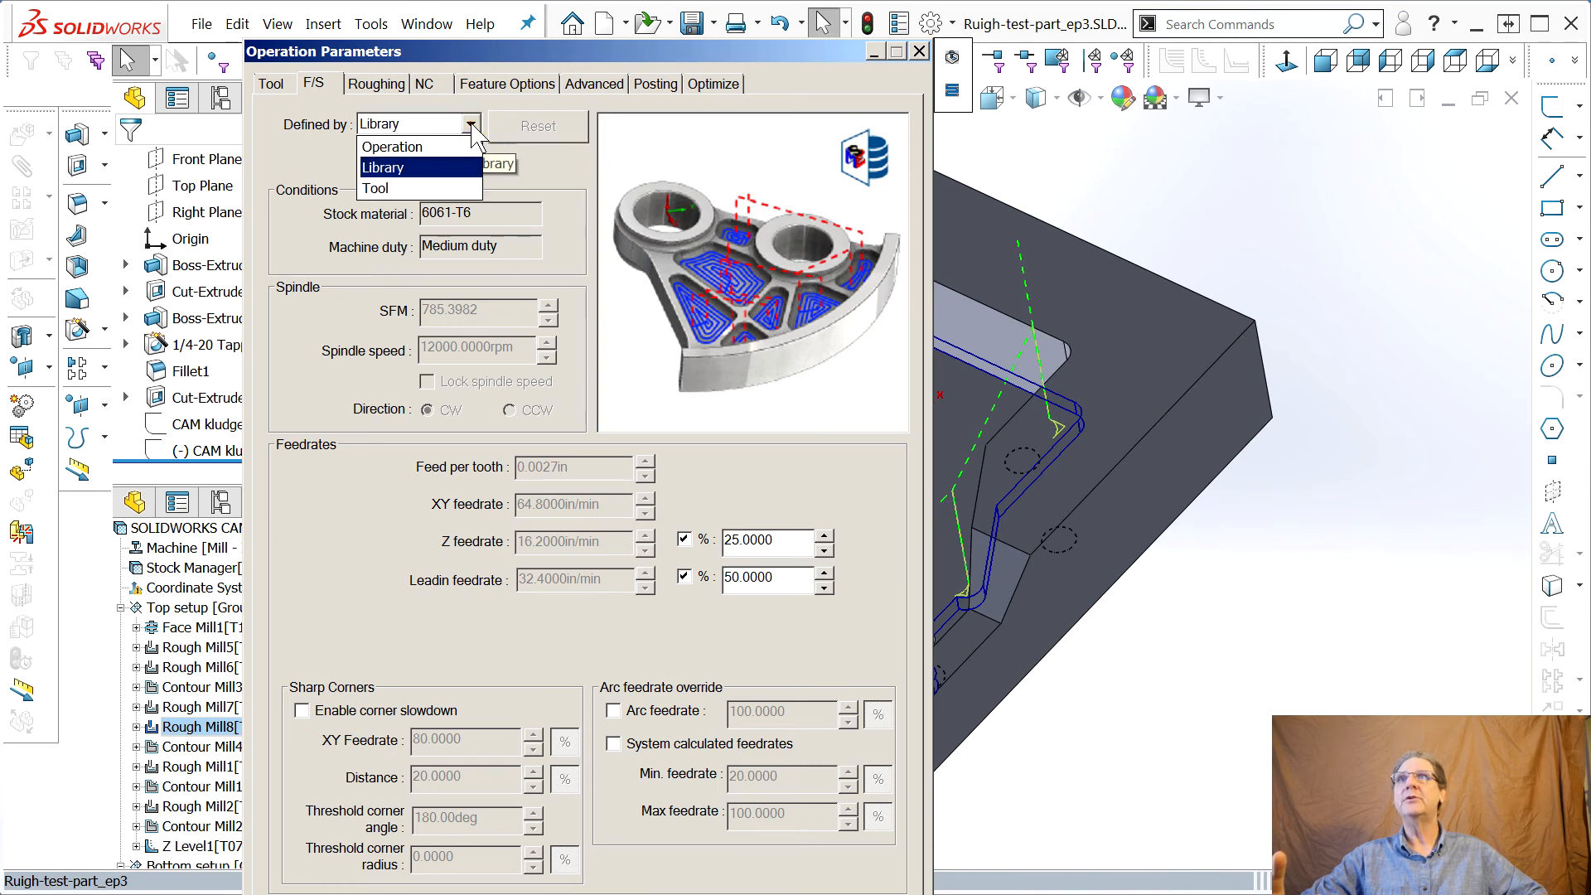
click(396, 143)
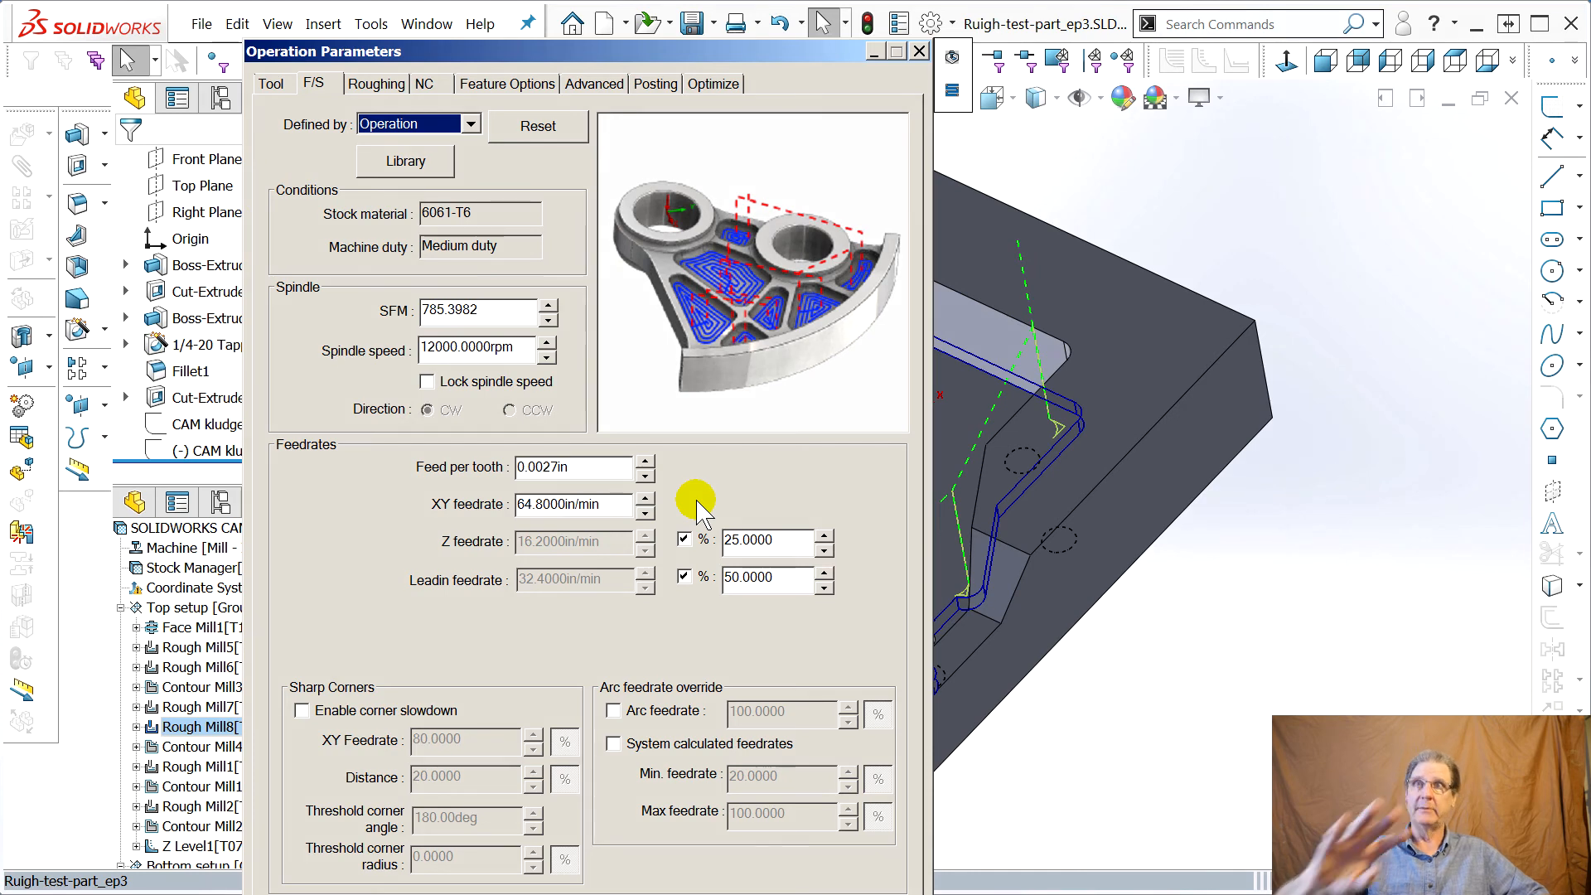
Examine the feed per tooth, XY feedrate and spindle speed values of Rough Mill8
click(544, 469)
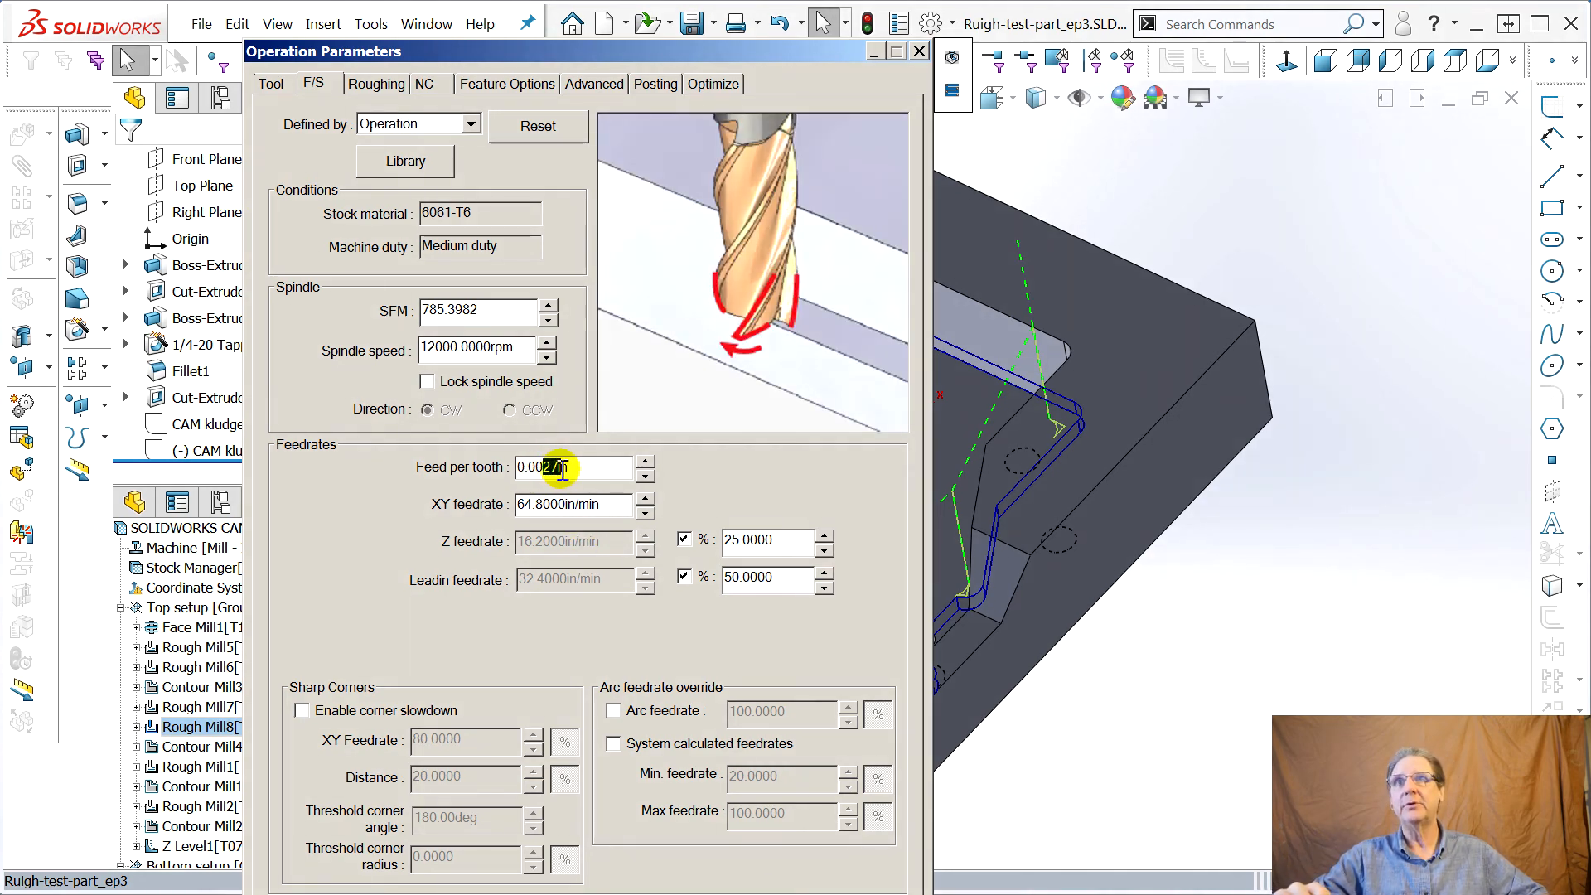
click(533, 505)
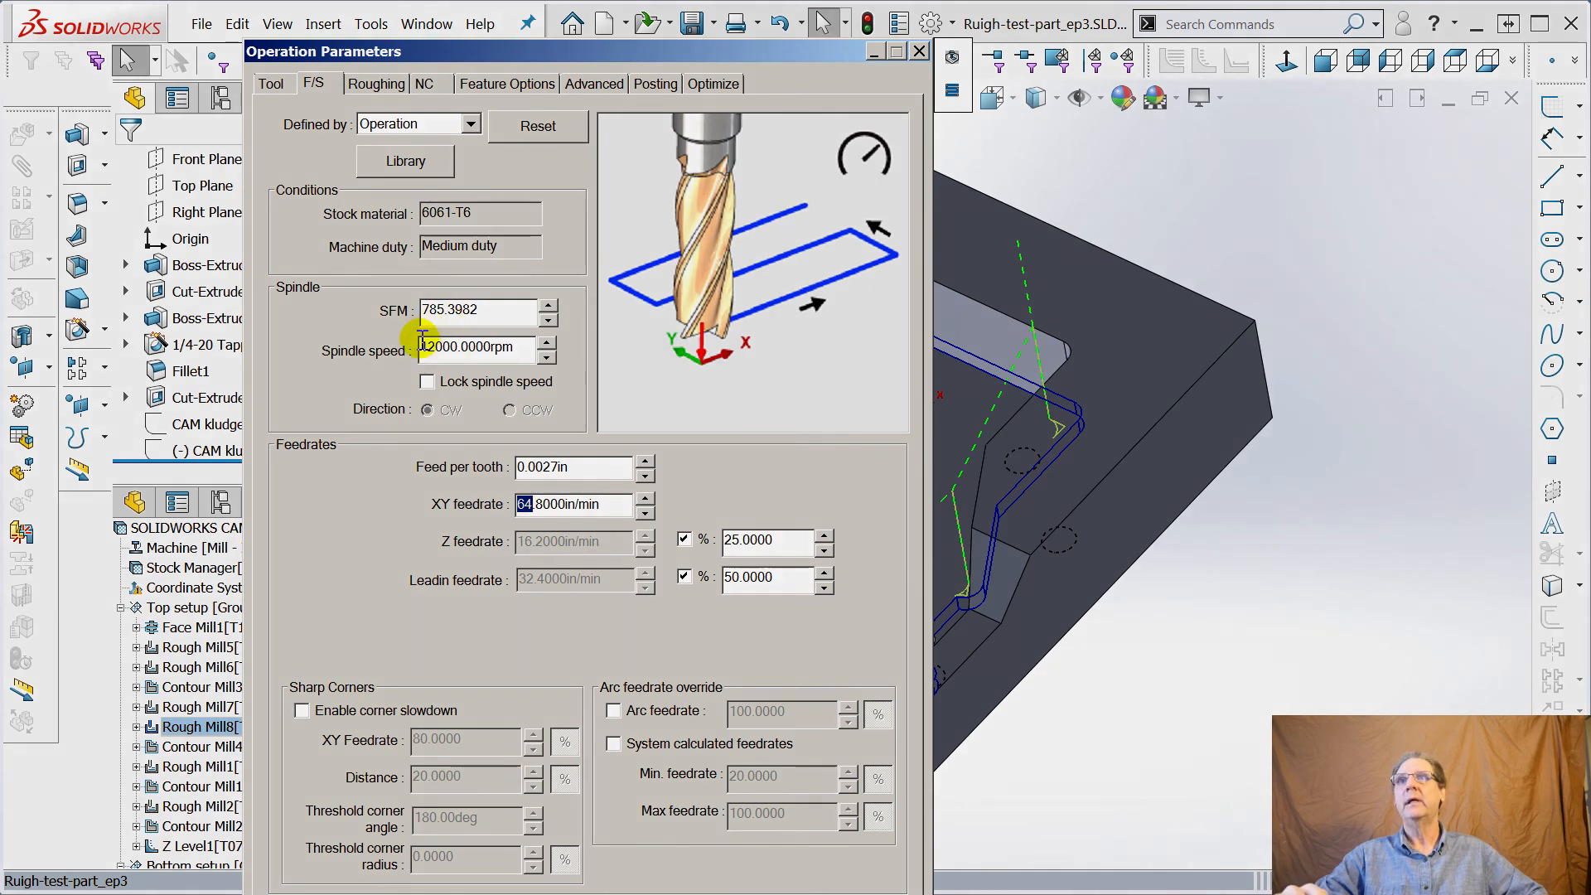
drag(422, 346, 444, 347)
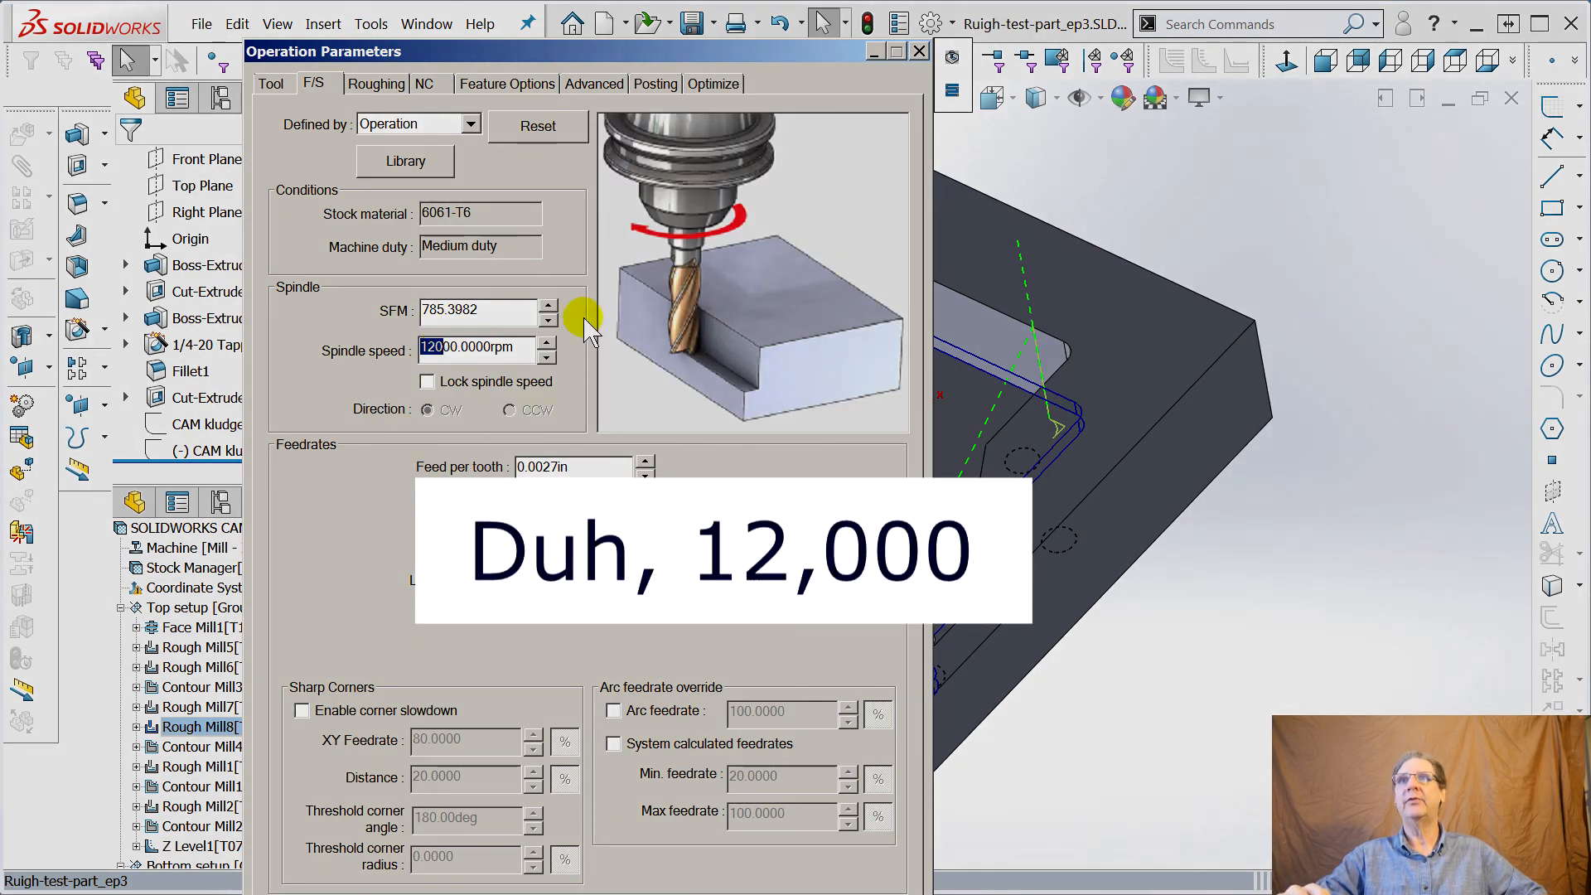